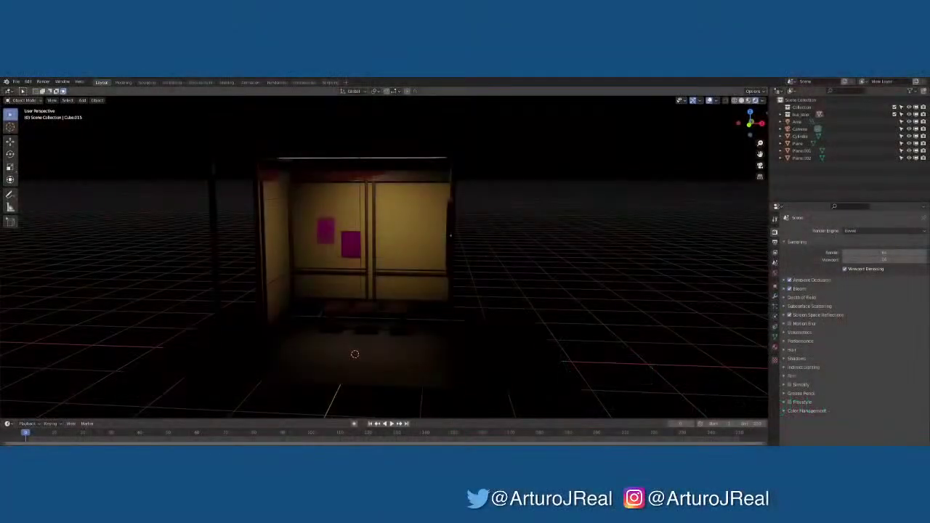
Inspect the bus stop shelter from the front-left and front, then save the scene
middle_drag(713, 293, 659, 293)
shift+middle_drag(502, 338, 553, 322)
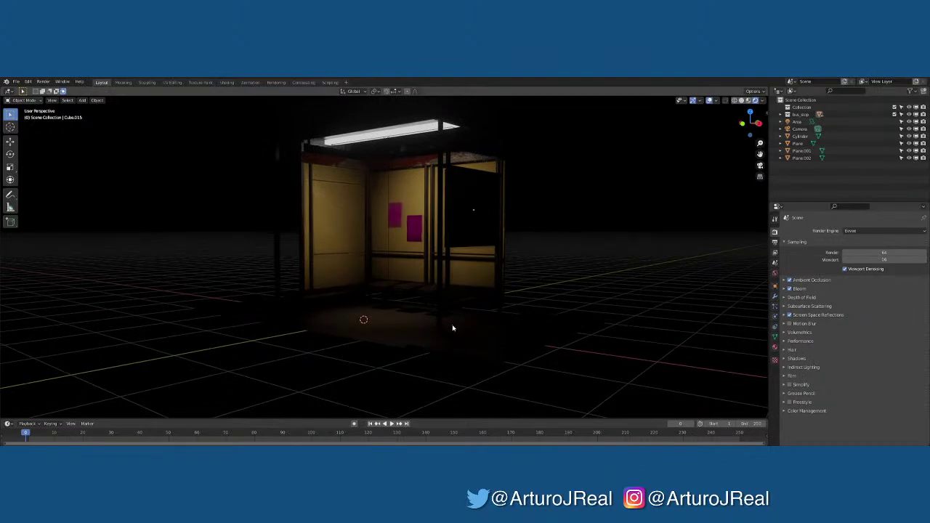
middle_drag(457, 328, 540, 318)
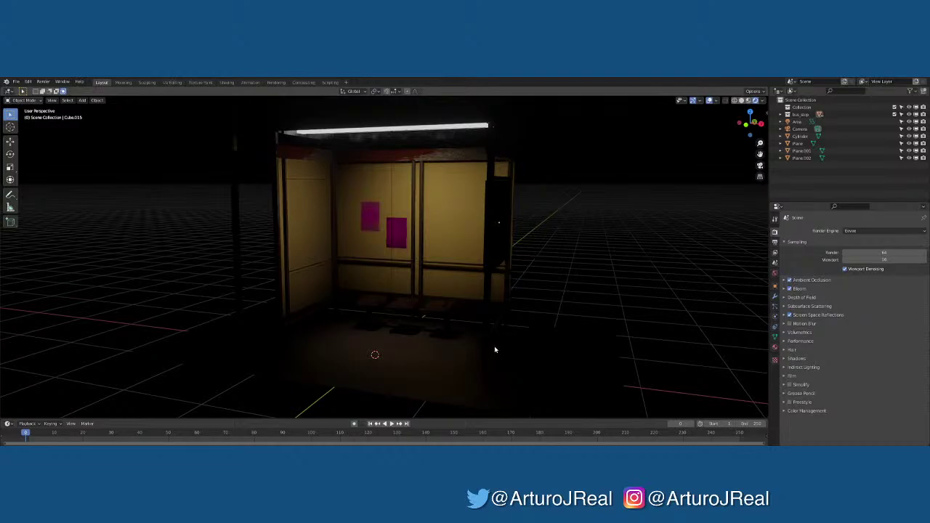
middle_drag(495, 350, 527, 349)
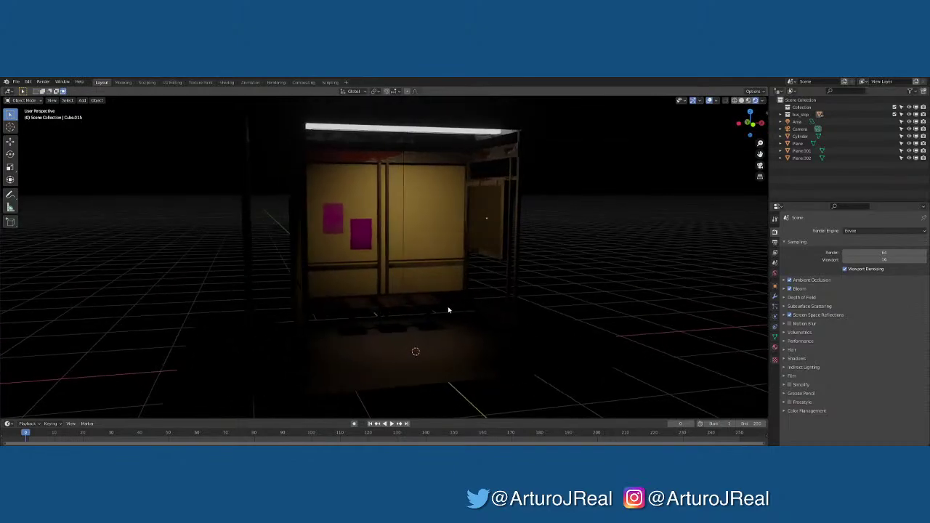
middle_drag(439, 297, 515, 326)
middle_drag(483, 317, 453, 320)
key(ctrl+s)
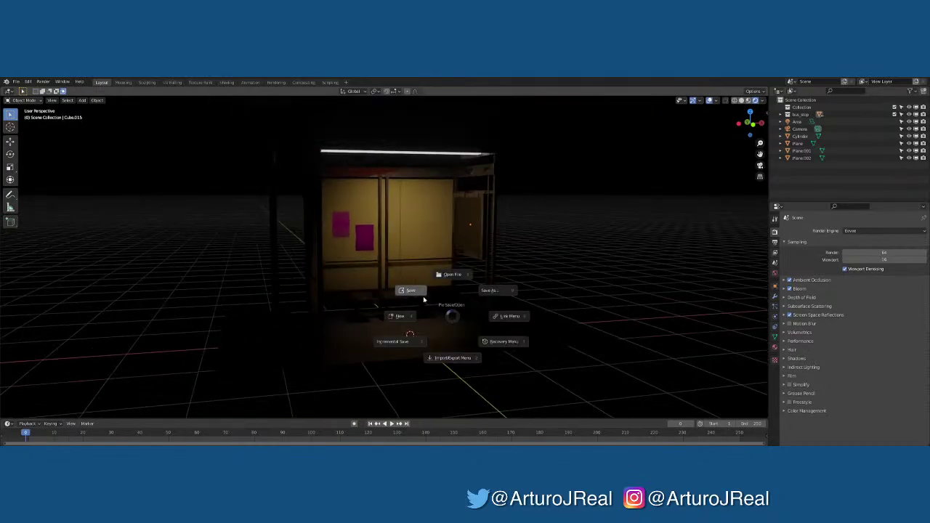
click(425, 298)
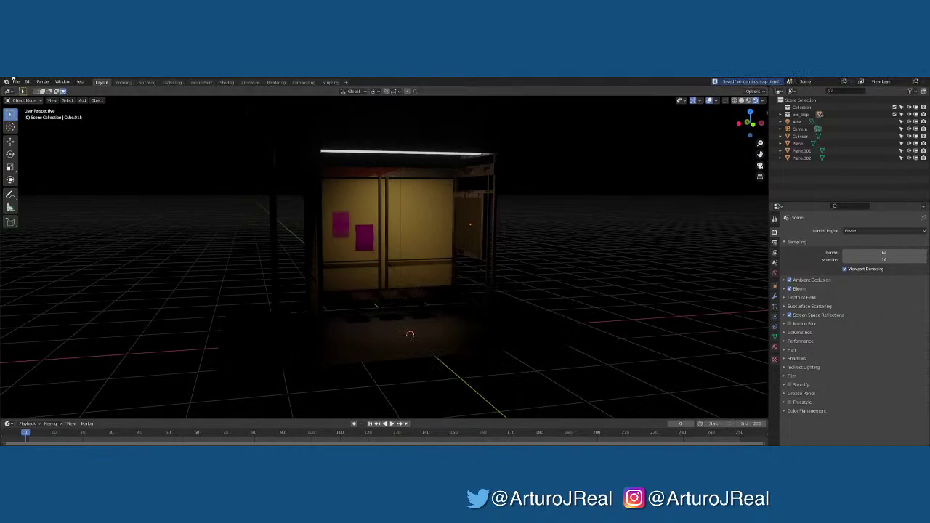
Select the left magenta poster and save the scene again
middle_drag(206, 180, 335, 194)
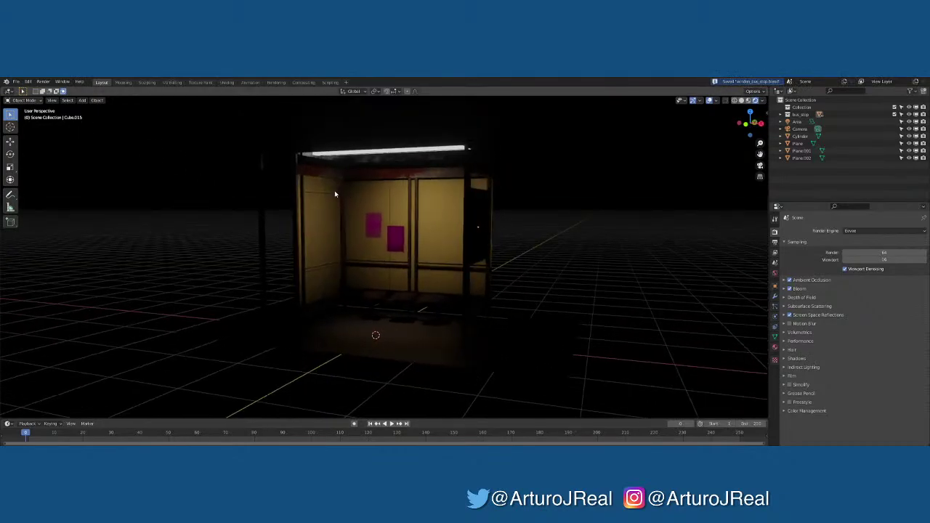
click(367, 218)
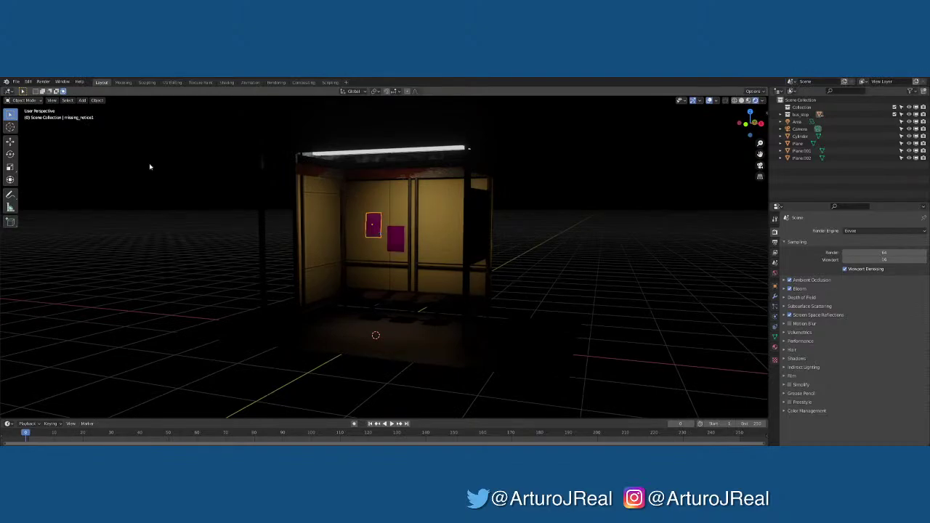
key(ctrl+s)
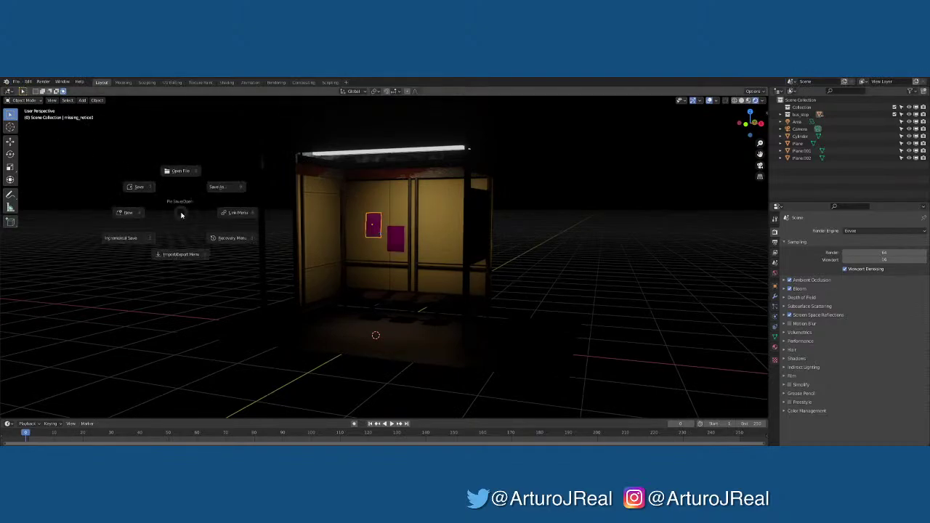
click(139, 190)
Open the drive-thru restaurant file from recent files in Rendered shading
click(15, 82)
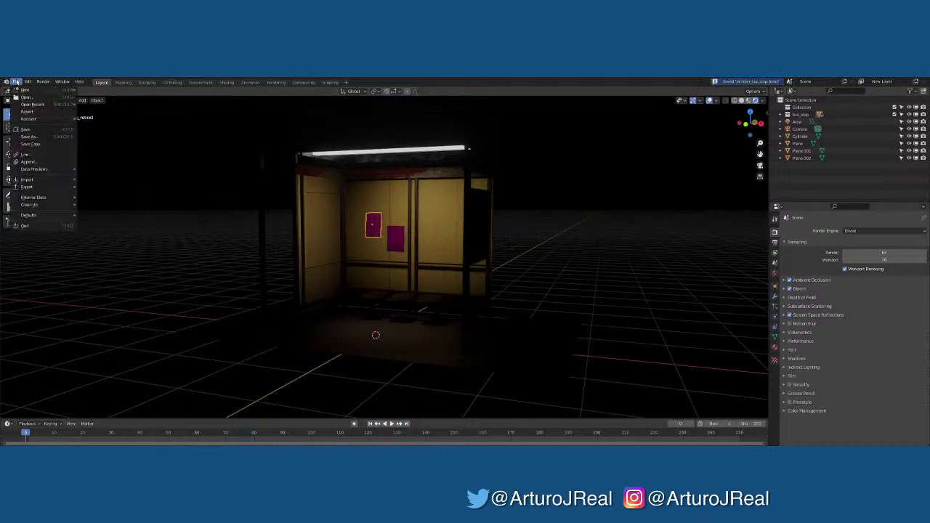
mouse_move(28, 105)
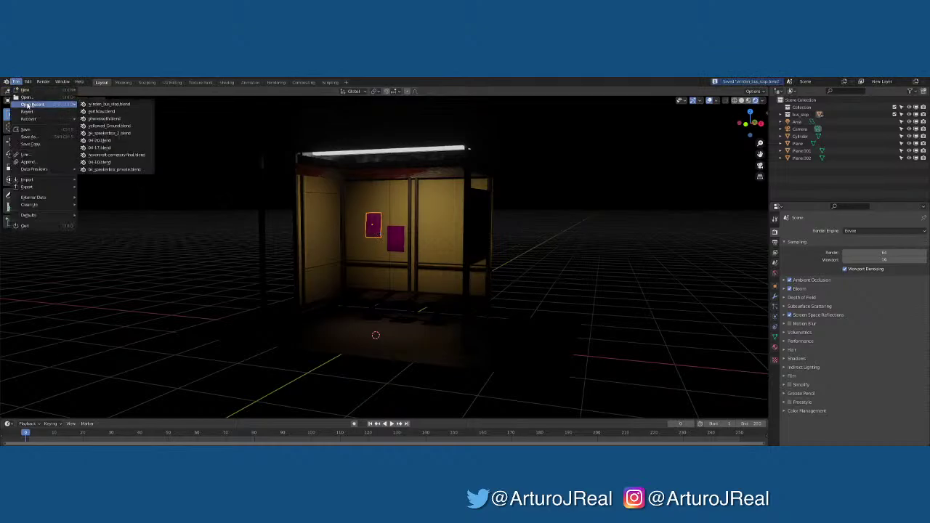
click(121, 134)
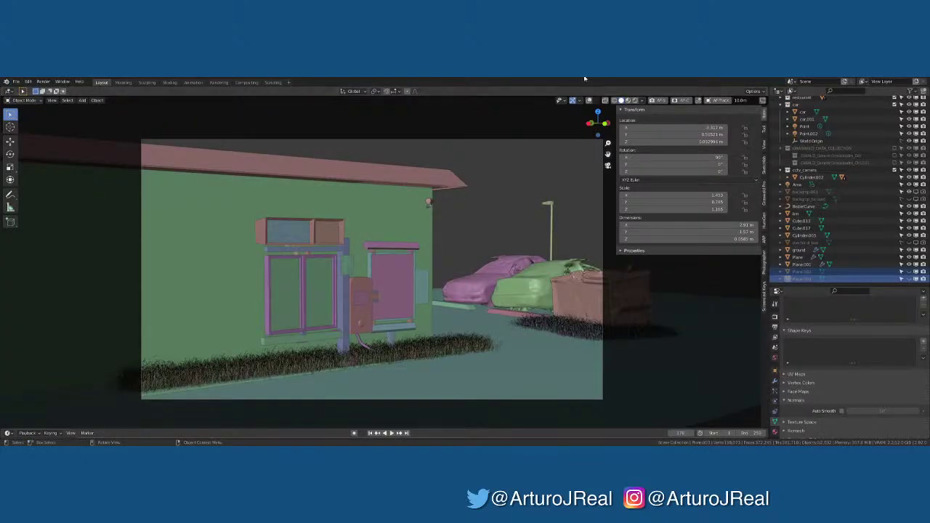
click(636, 101)
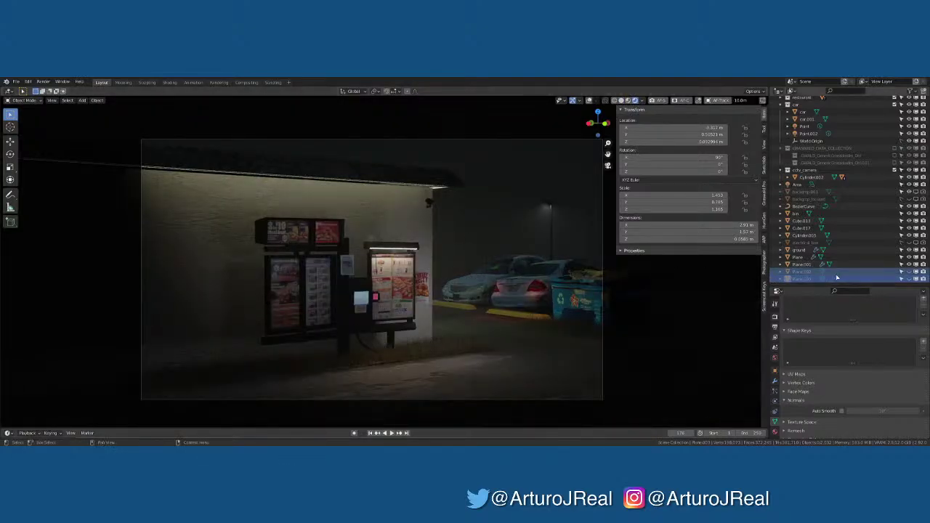
Unhide and select Plane.002, the restaurant interior image plane, viewing it up close
click(908, 272)
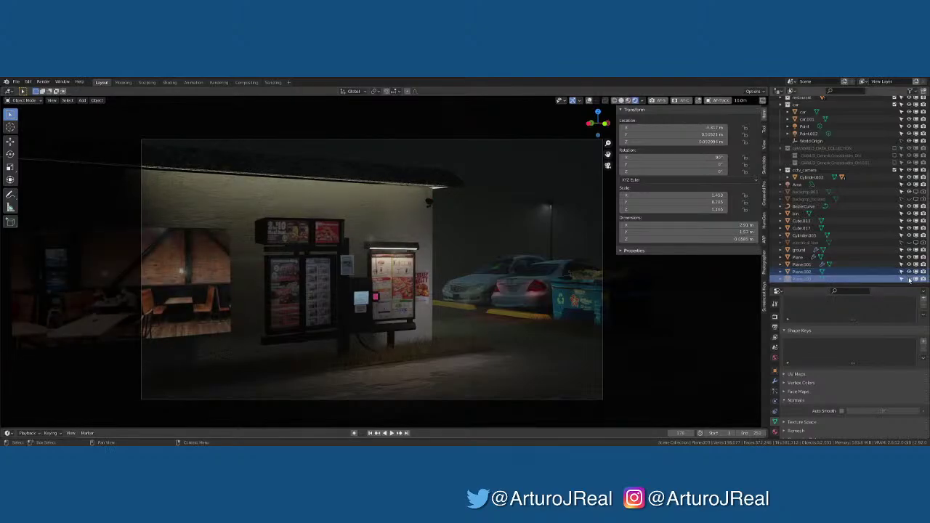
click(807, 272)
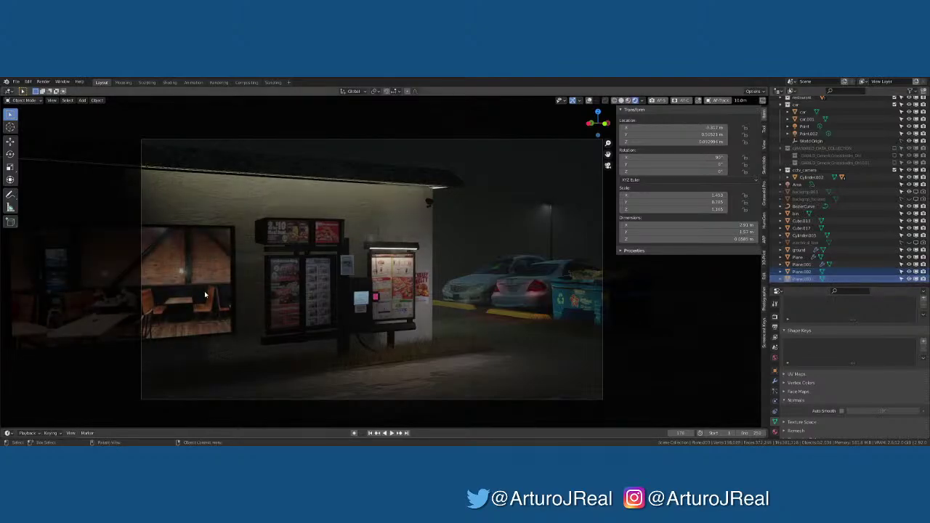
click(207, 304)
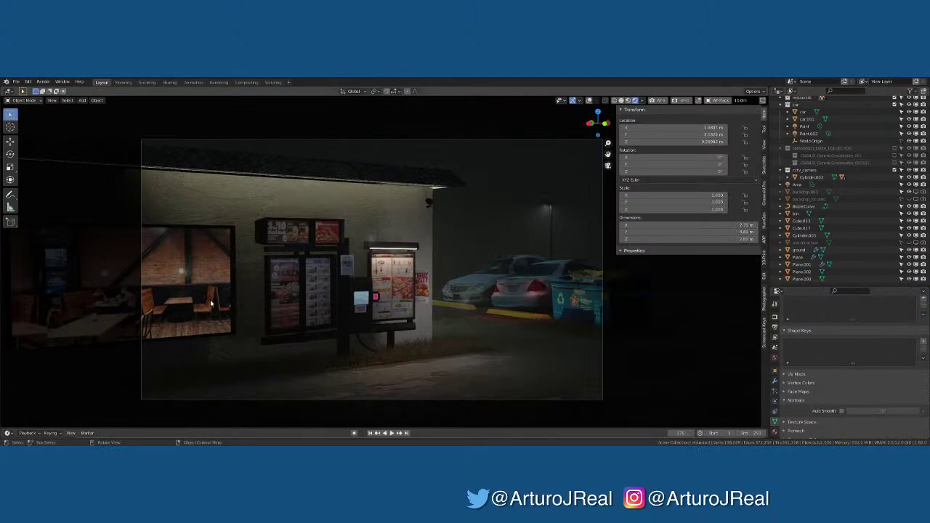
click(209, 304)
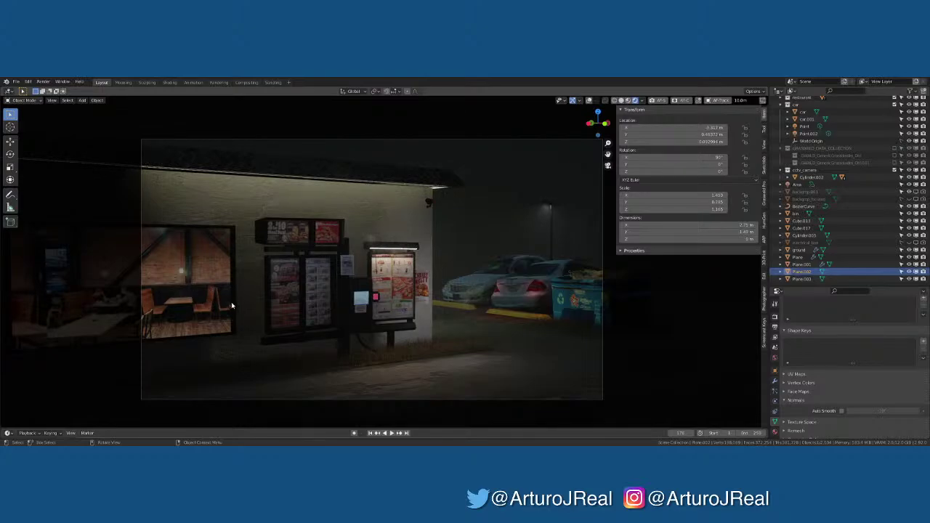
middle_drag(231, 301, 305, 317)
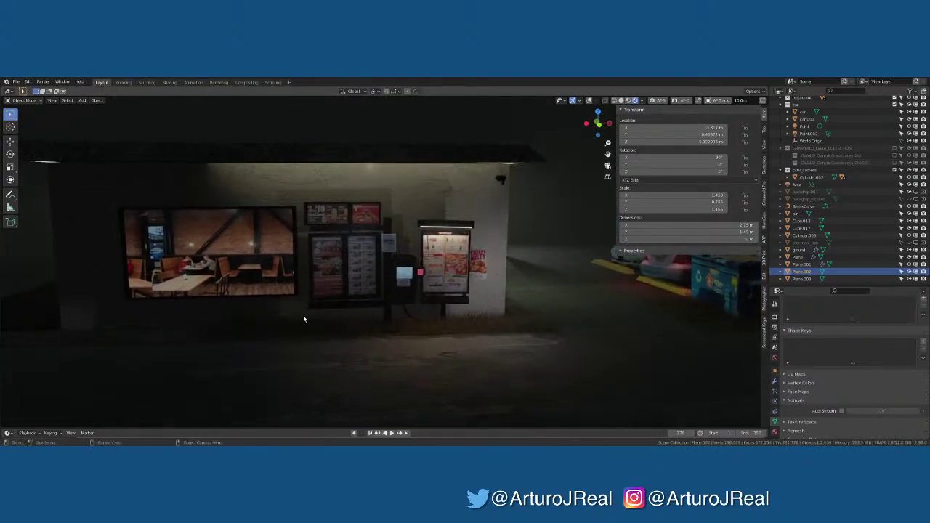
middle_drag(274, 267, 276, 266)
click(278, 266)
scroll(279, 266, down, 3)
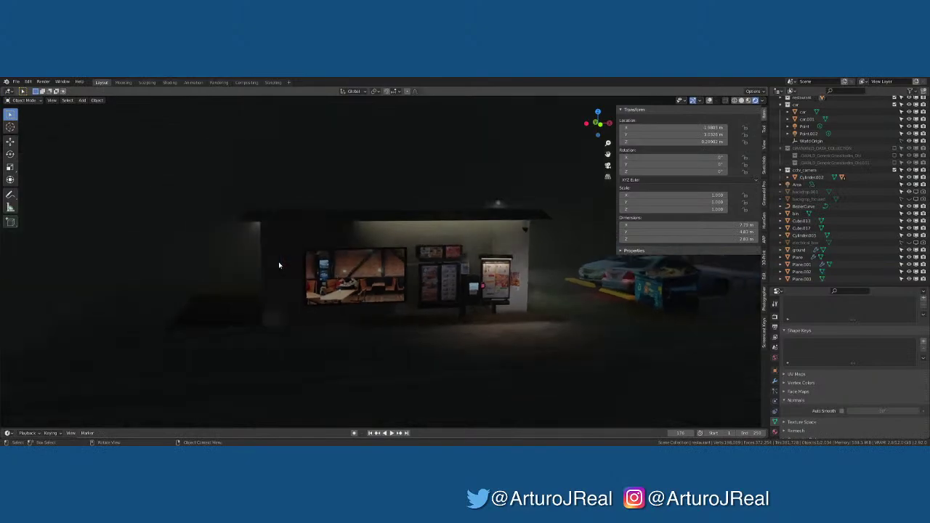
scroll(344, 270, up, 6)
middle_drag(359, 276, 398, 292)
scroll(365, 323, down, 5)
key(KP_0)
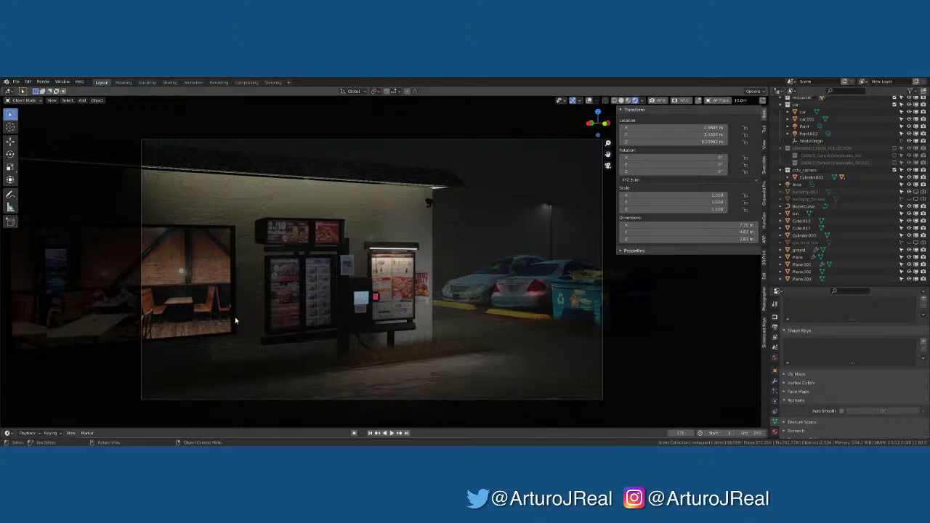
click(235, 317)
middle_drag(236, 317, 431, 325)
scroll(247, 307, up, 5)
click(392, 331)
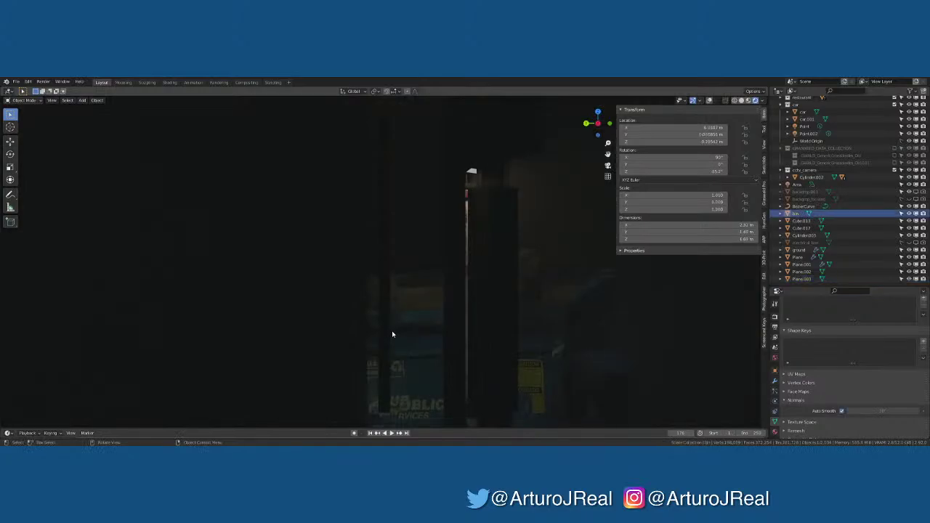
click(389, 334)
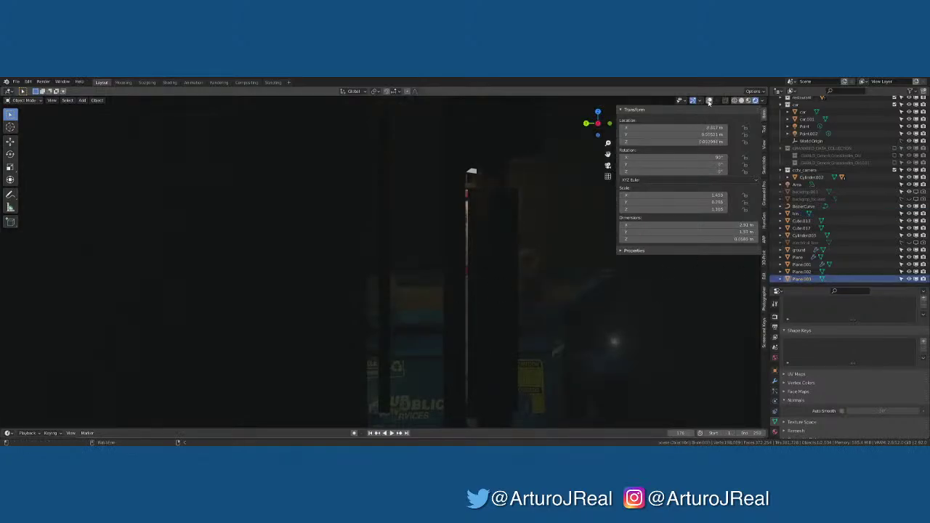
middle_drag(415, 317, 479, 273)
click(480, 273)
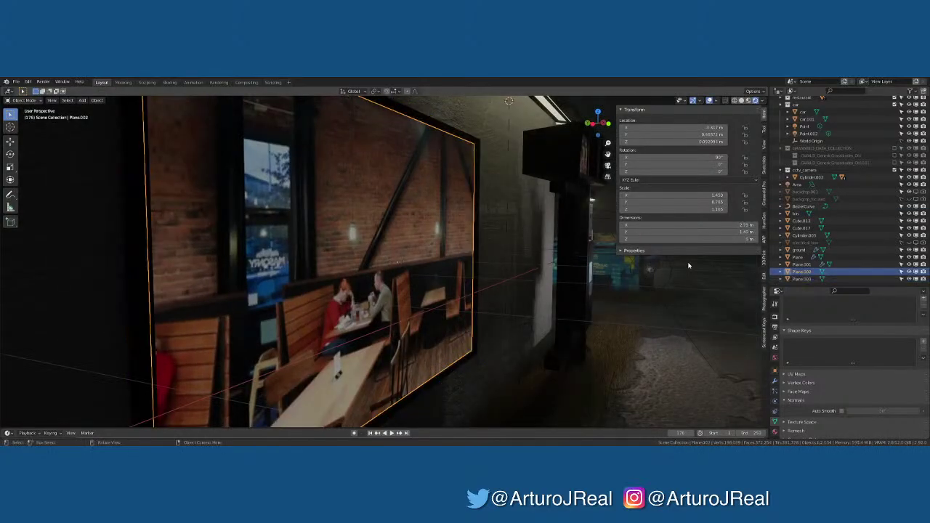
Hide the side panel and check the scene from the front and left side views
click(764, 331)
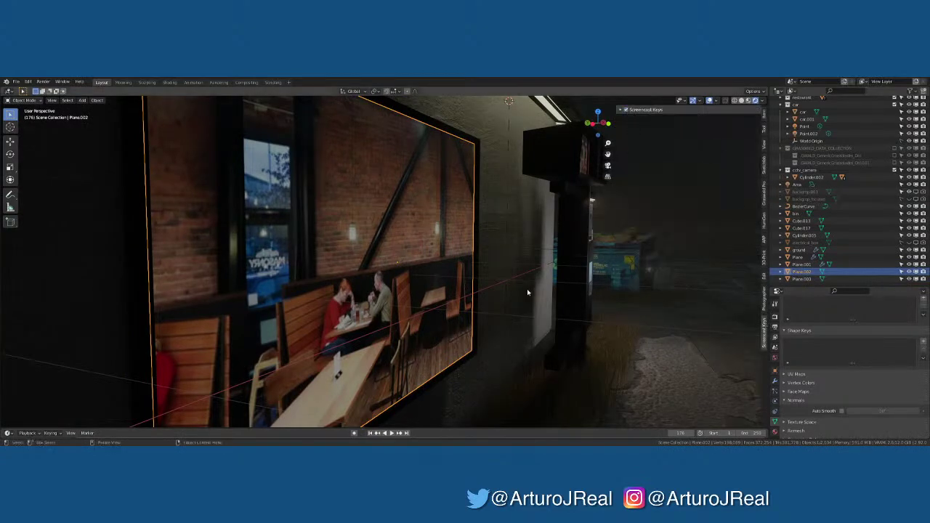
key(n)
click(367, 368)
key(KP_1)
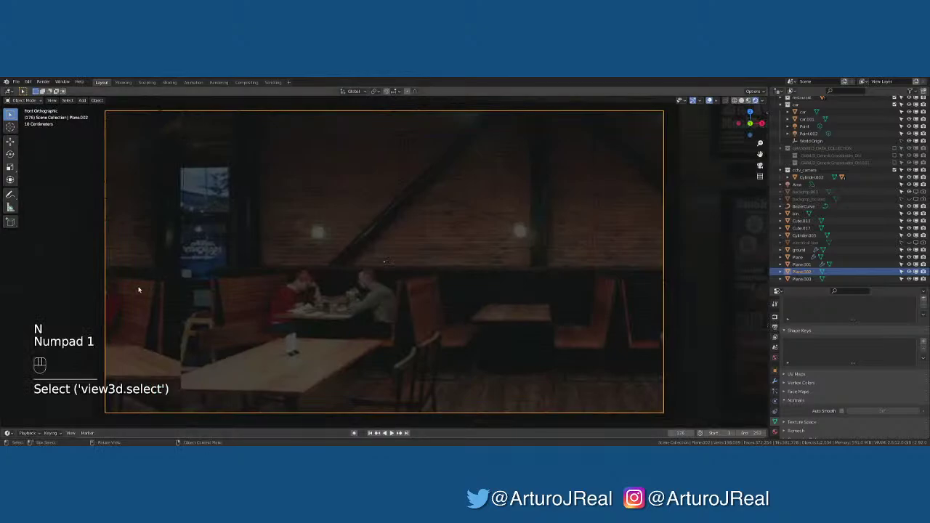
alt+middle_drag(204, 368, 326, 342)
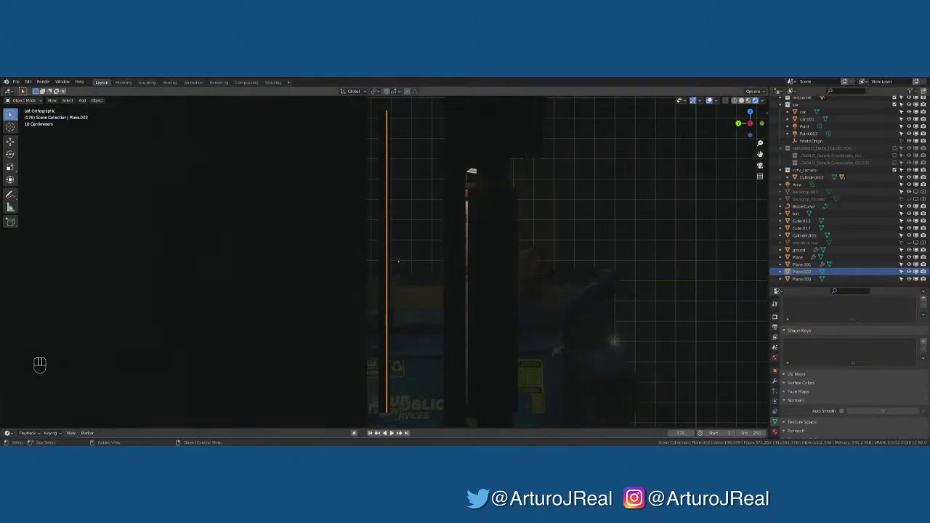
Select the interior picture planes Plane.002 and Plane.003 and centre the view on them
click(305, 405)
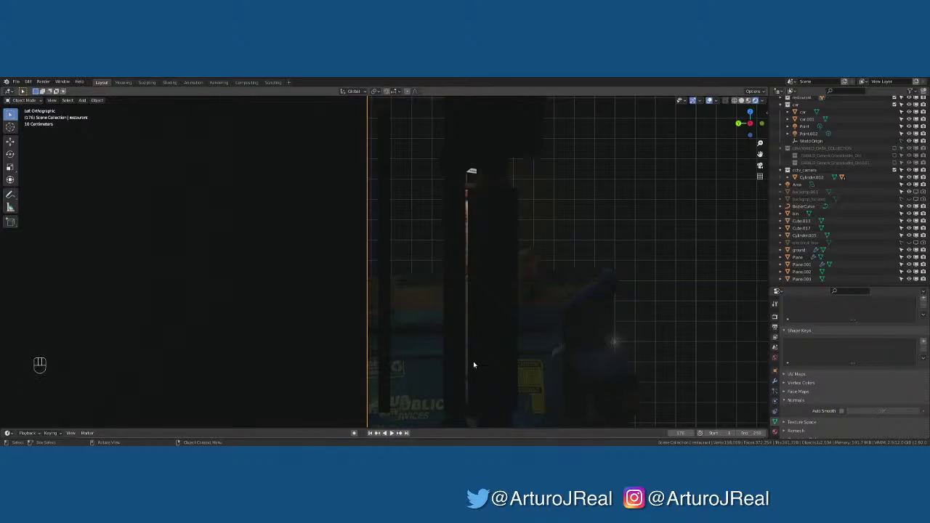
middle_drag(475, 365, 413, 276)
click(385, 298)
shift+click(345, 340)
alt+middle_click(397, 276)
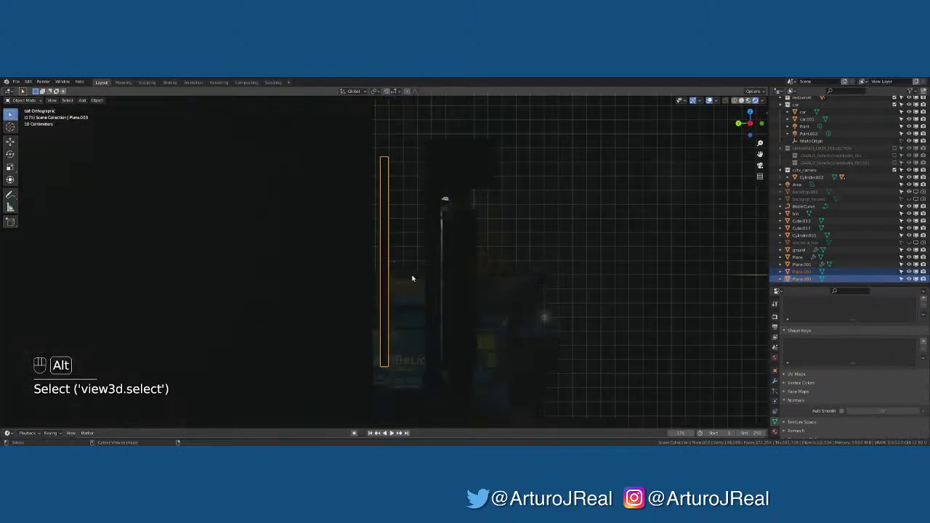
Move Plane.003 along Y behind the window, then view through the Thumbnail Cam
key(g)
key(x)
key(g)
key(y)
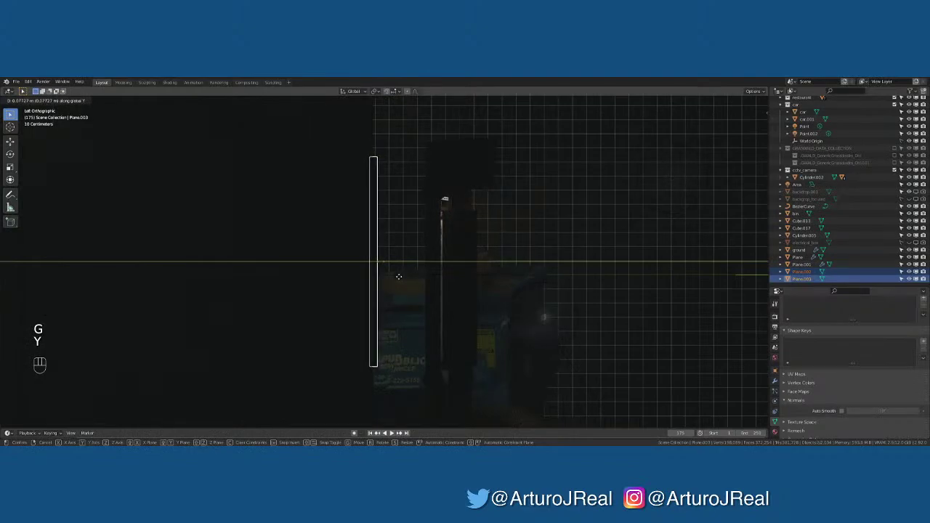
click(404, 278)
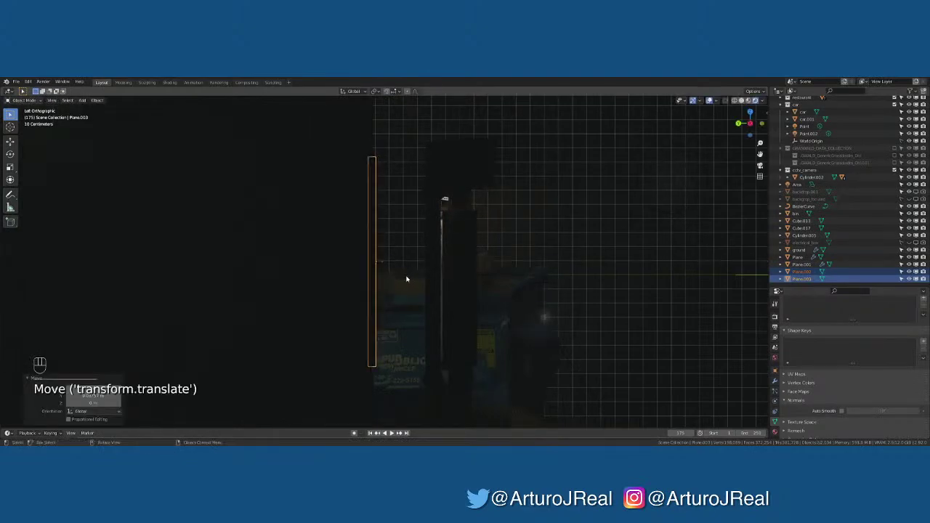
middle_drag(407, 279, 378, 311)
key(KP_0)
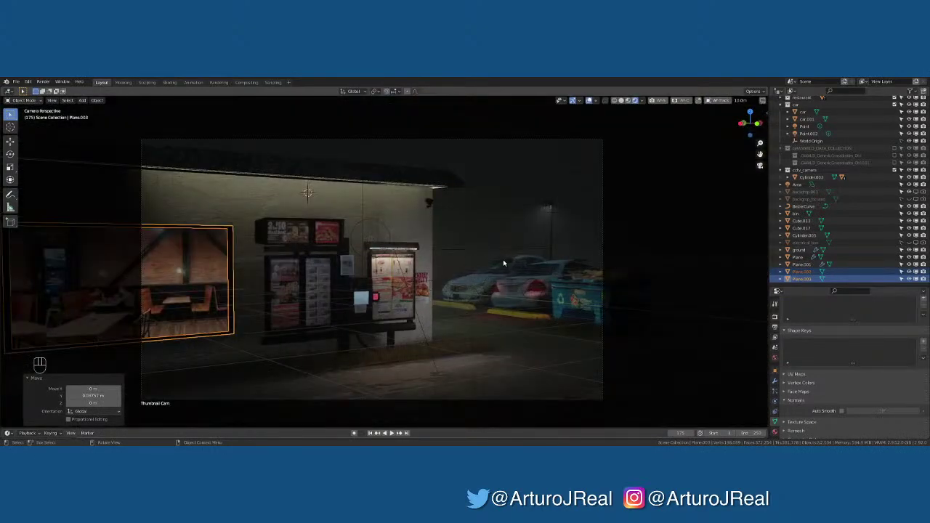
click(517, 238)
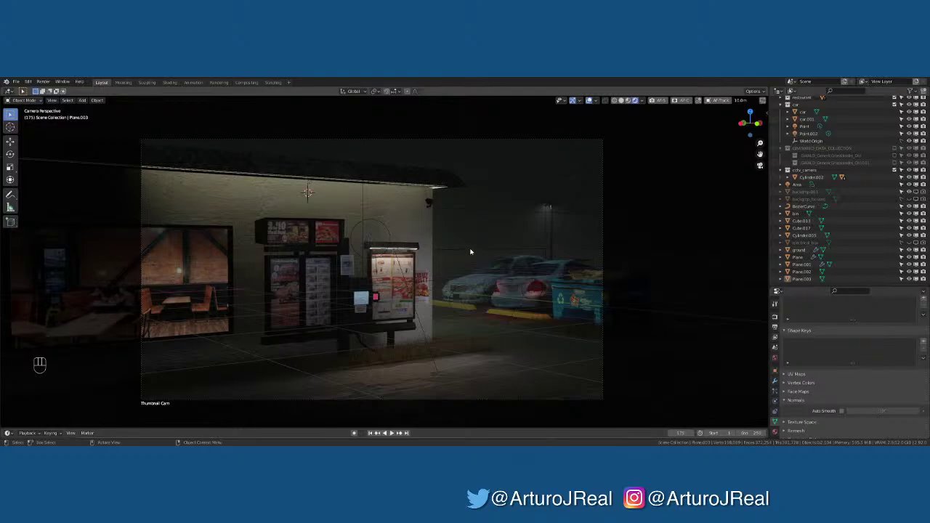
click(427, 203)
key(KP_Decimal)
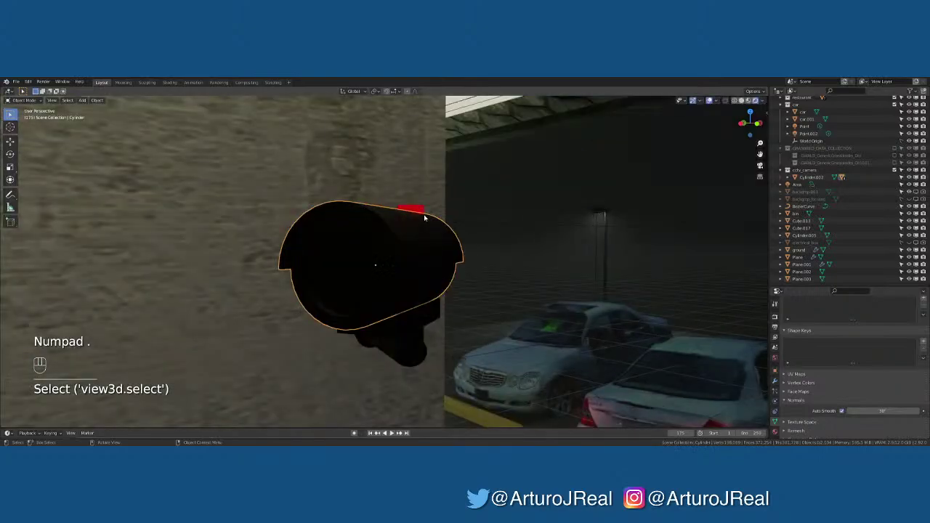
middle_drag(429, 236, 469, 240)
key(KP_0)
click(479, 219)
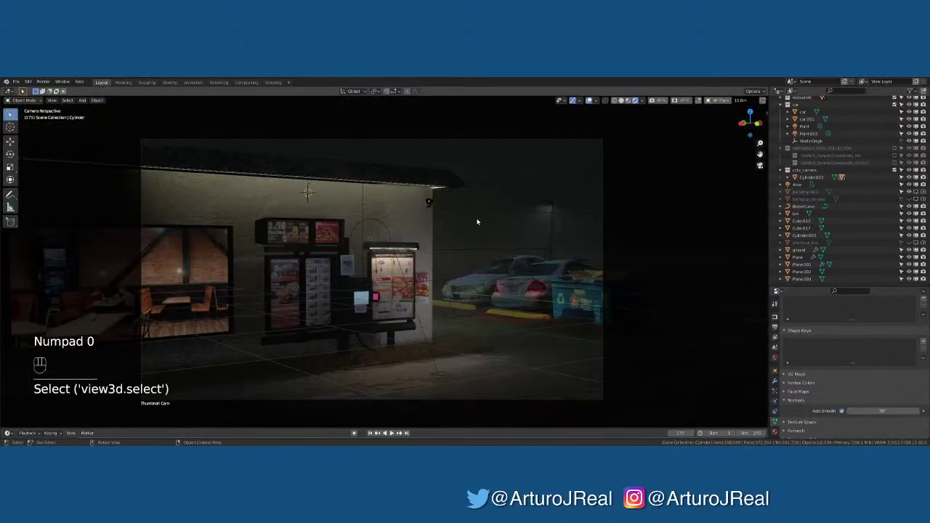
click(630, 102)
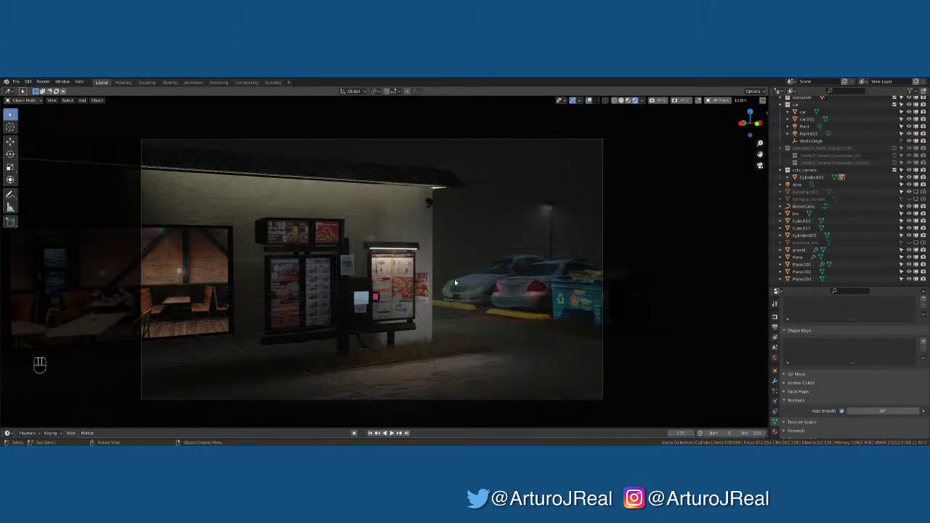
click(520, 314)
click(519, 314)
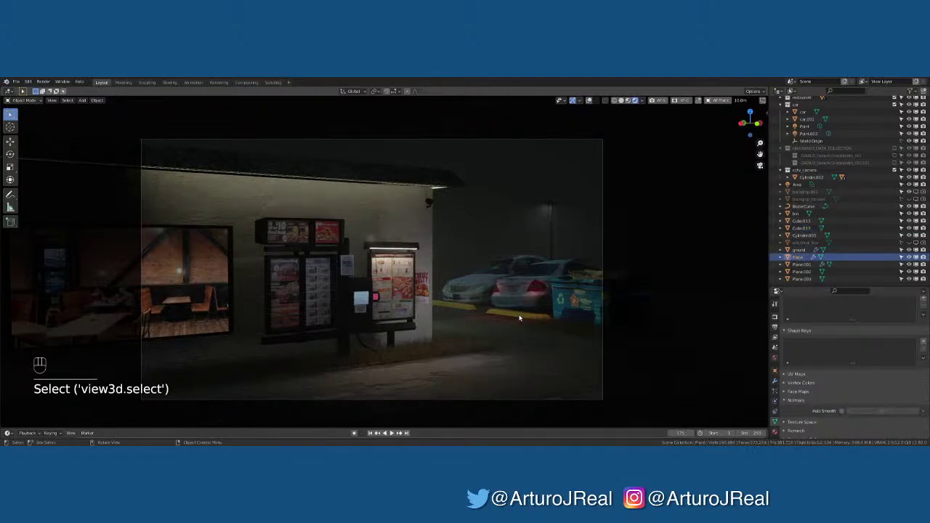
click(467, 309)
click(476, 354)
click(607, 324)
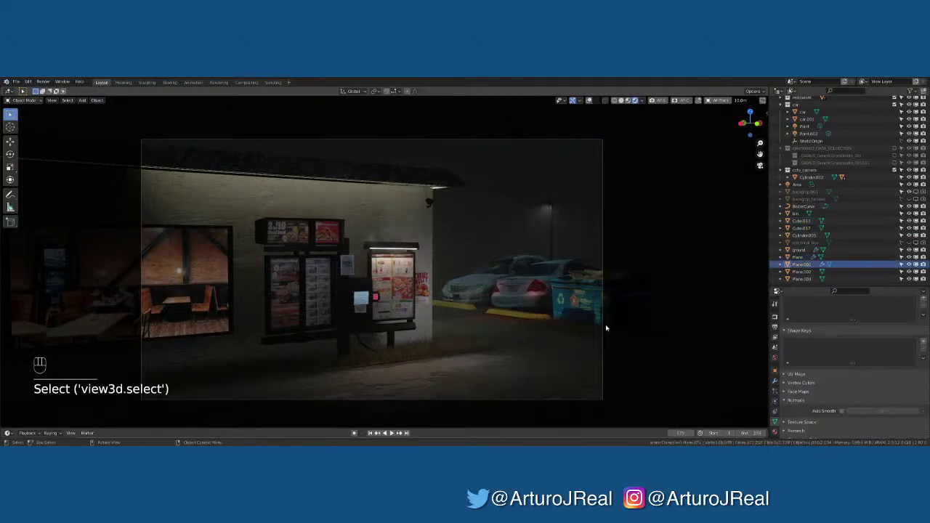
click(584, 330)
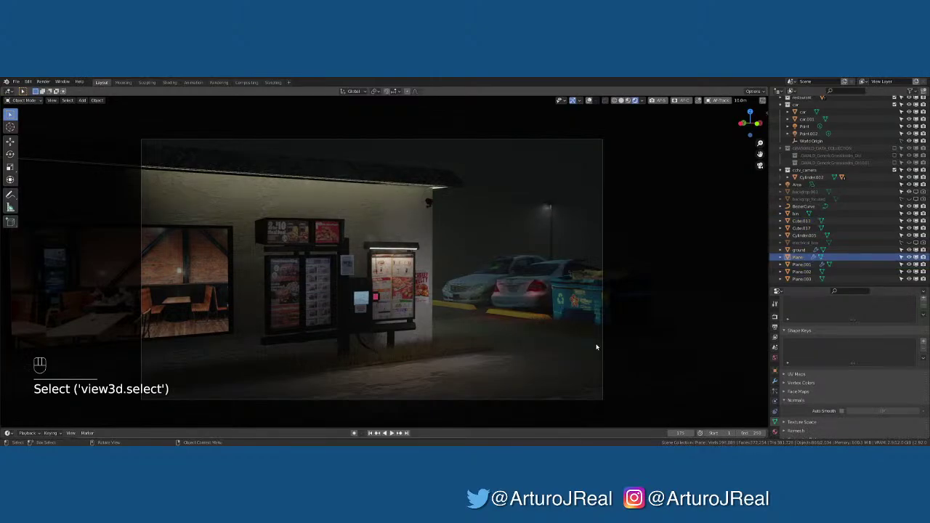
click(596, 314)
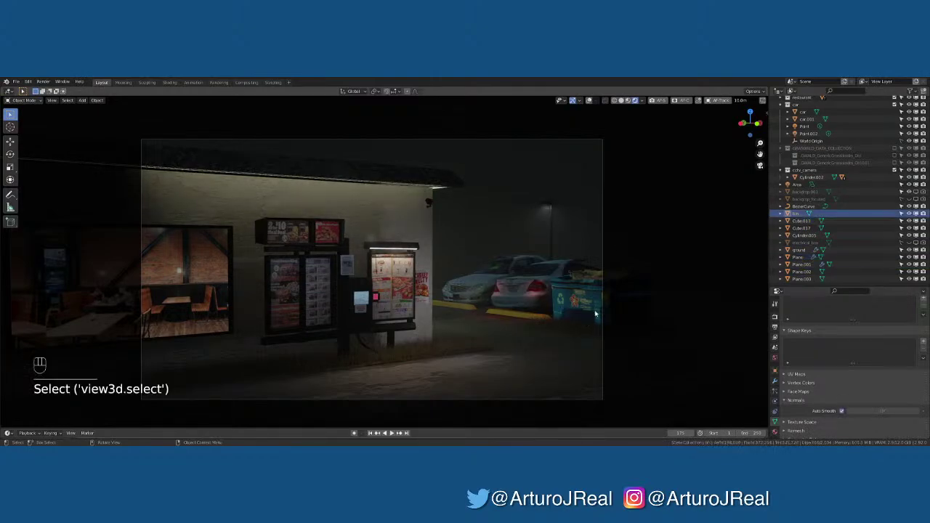
click(589, 100)
click(593, 339)
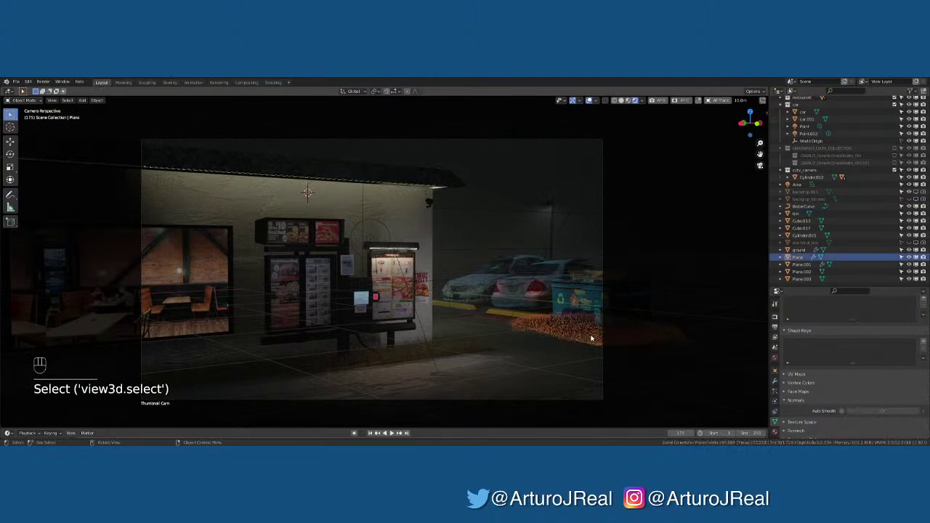
Frame the grass Plane and inspect grass strip Plane.001 and the patch under the dumpster
key(KP_Decimal)
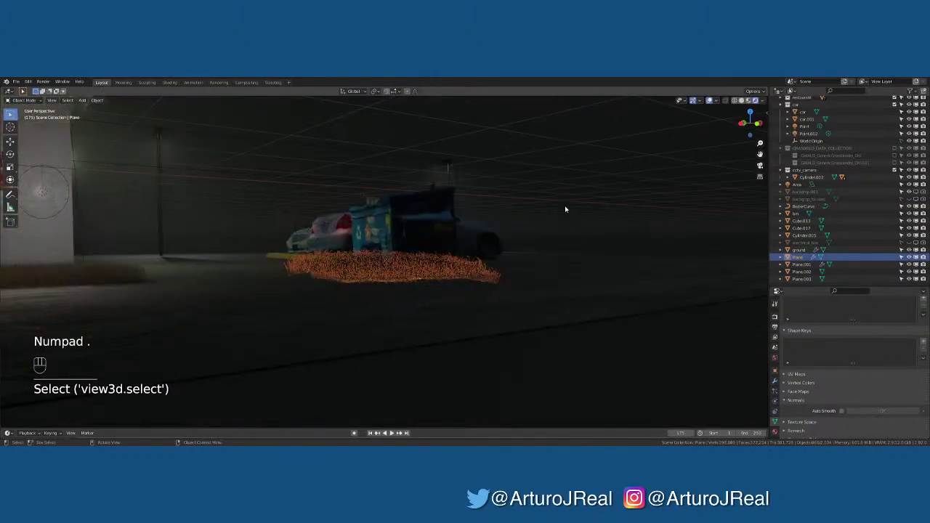
middle_drag(565, 205, 434, 342)
key(KP_Decimal)
click(328, 258)
middle_drag(363, 324, 491, 306)
click(502, 306)
scroll(507, 312, up, 3)
scroll(448, 321, down, 2)
scroll(302, 324, up, 2)
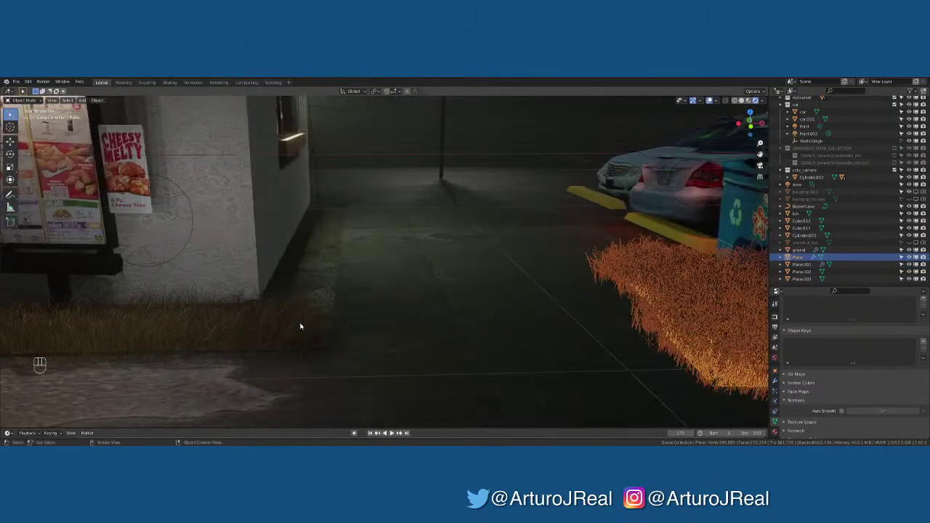
click(327, 292)
middle_drag(328, 292, 331, 328)
Review the grass through the Thumbnail Cam with viewport overlays hidden
key(KP_0)
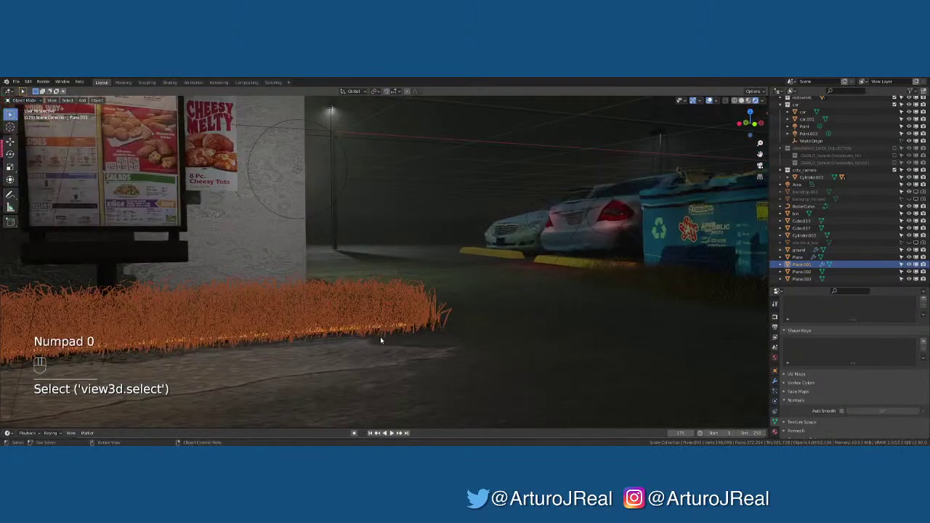
key(h)
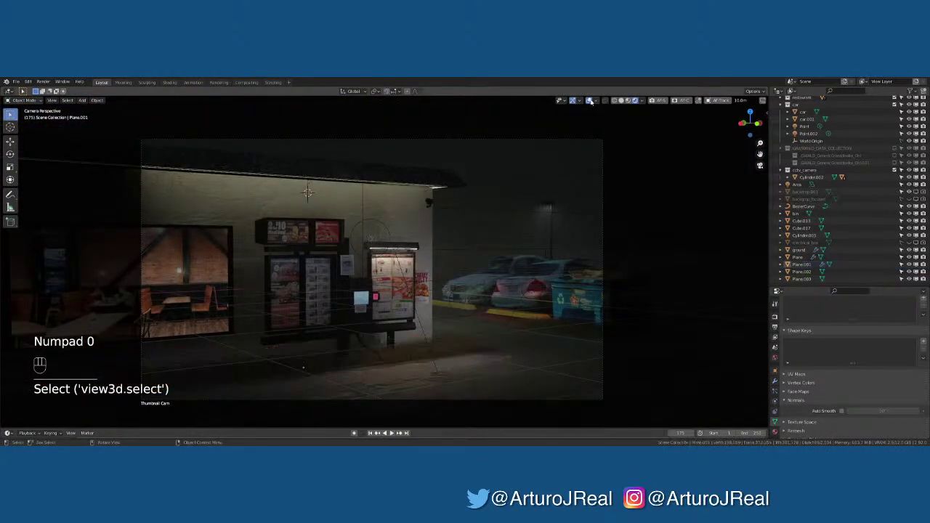
click(590, 101)
scroll(382, 365, up, 6)
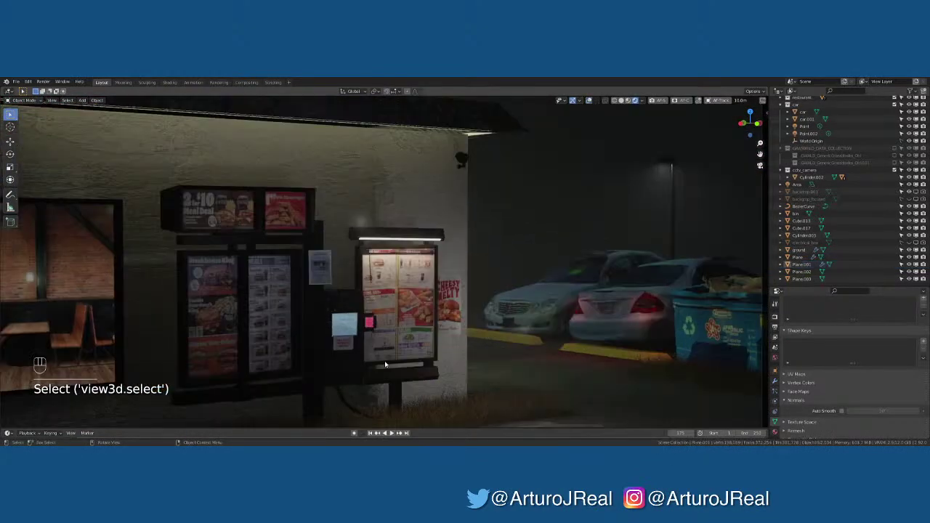
shift+middle_drag(393, 379, 376, 404)
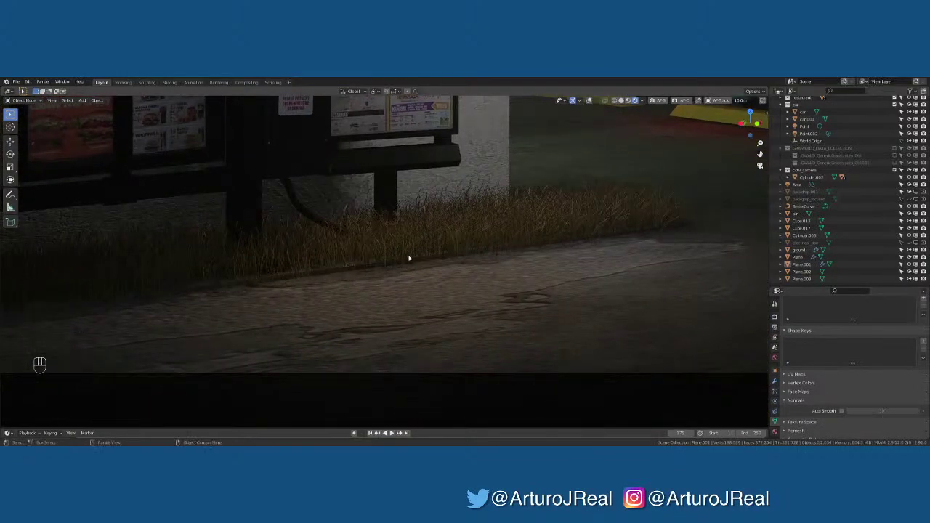
scroll(502, 248, down, 6)
shift+middle_drag(490, 250, 385, 278)
scroll(426, 330, up, 5)
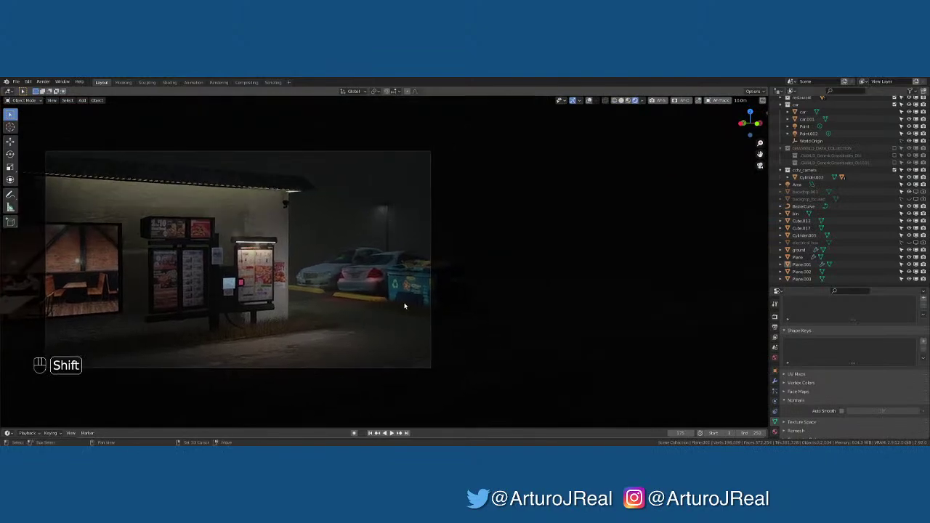
scroll(426, 329, up, 2)
scroll(370, 312, up, 1)
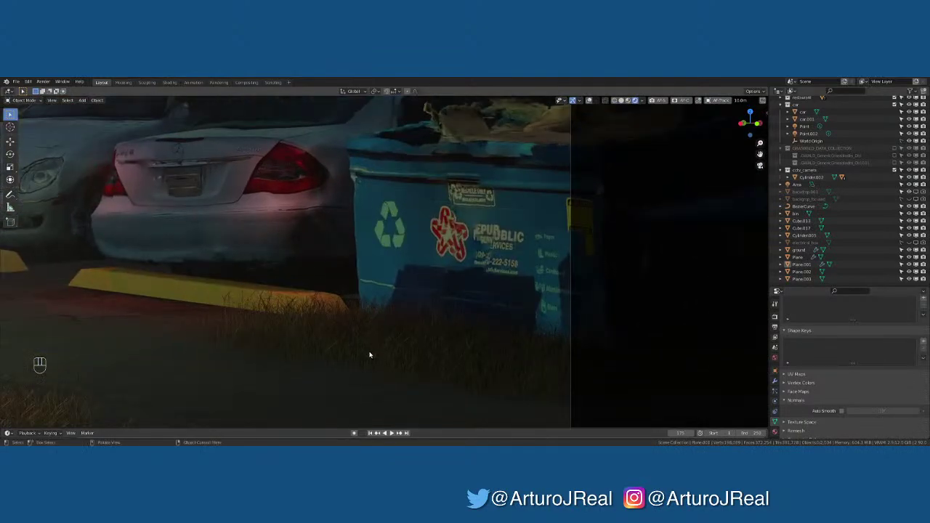
scroll(374, 353, down, 1)
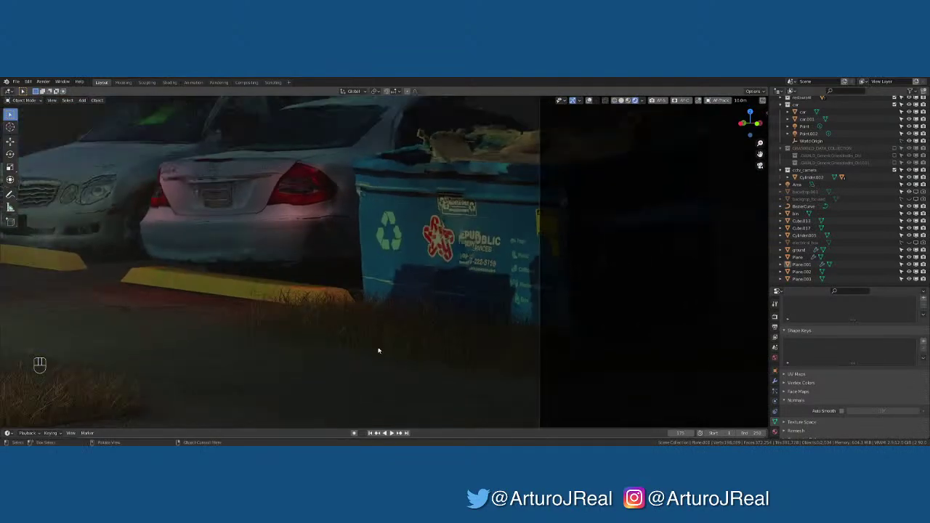
Select the grass patch Plane and frame it in a low perspective view
click(388, 345)
scroll(388, 342, down, 5)
shift+middle_drag(386, 291, 410, 318)
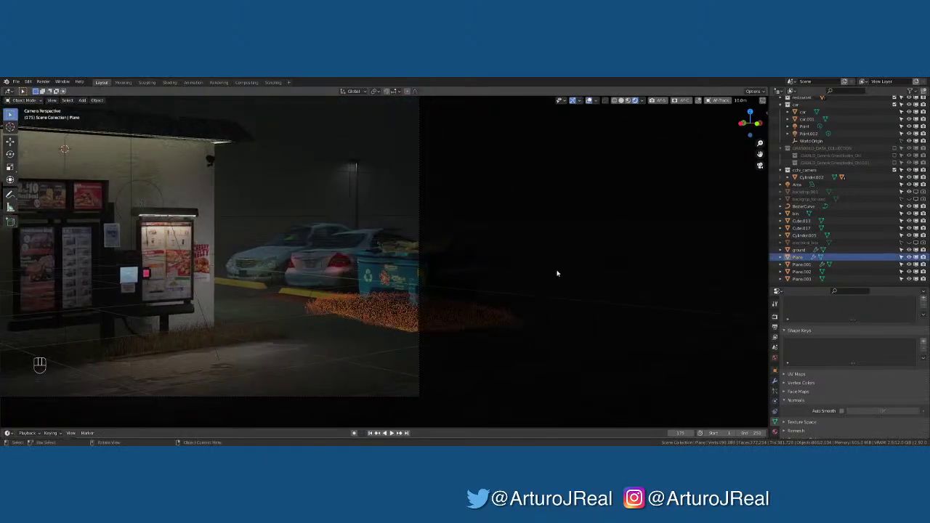
middle_drag(557, 272, 557, 252)
key(KP_Decimal)
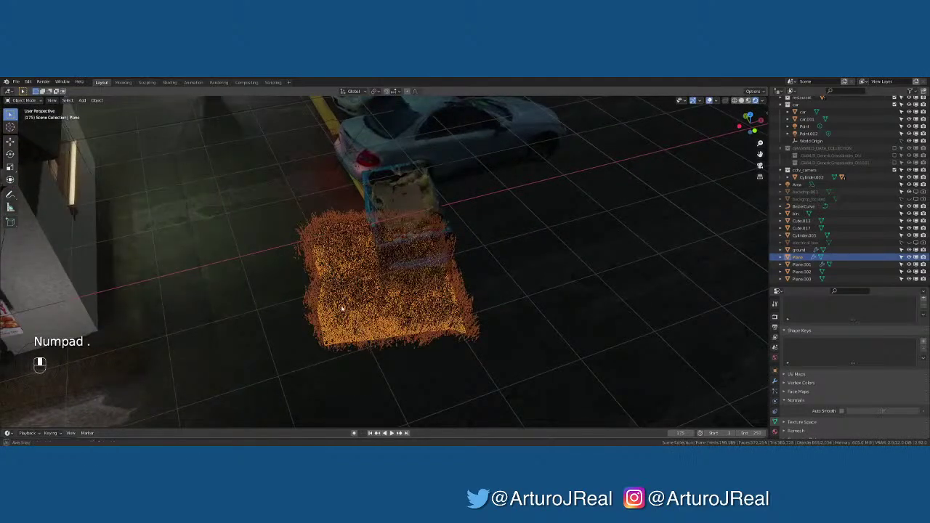
middle_drag(499, 297, 346, 271)
Raise the grass patch along the Z axis
key(g)
key(z)
click(339, 280)
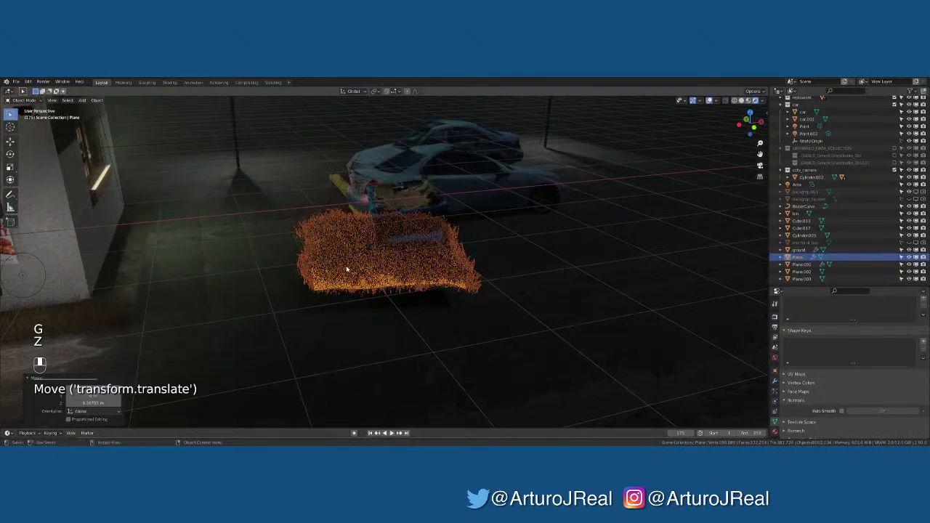
Add a Solidify modifier to the grass patch with 0.02 m thickness
click(775, 380)
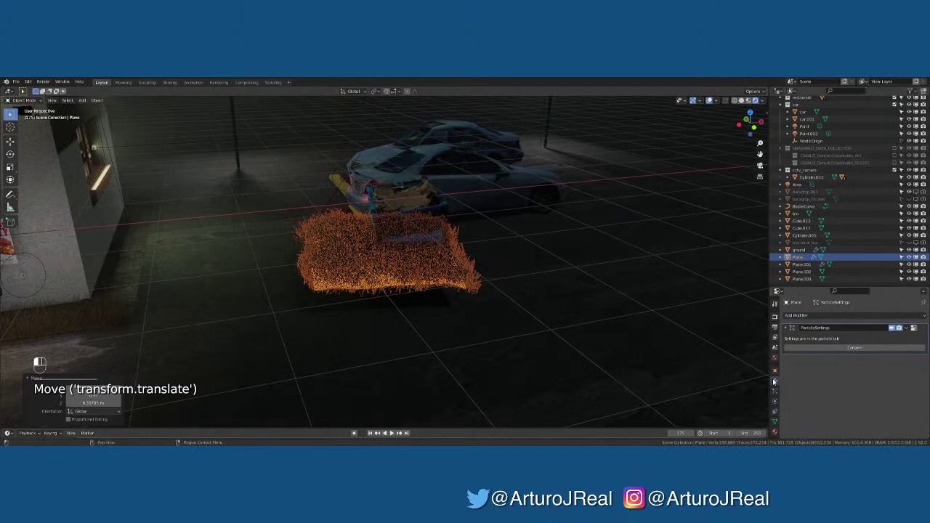
click(814, 315)
click(793, 266)
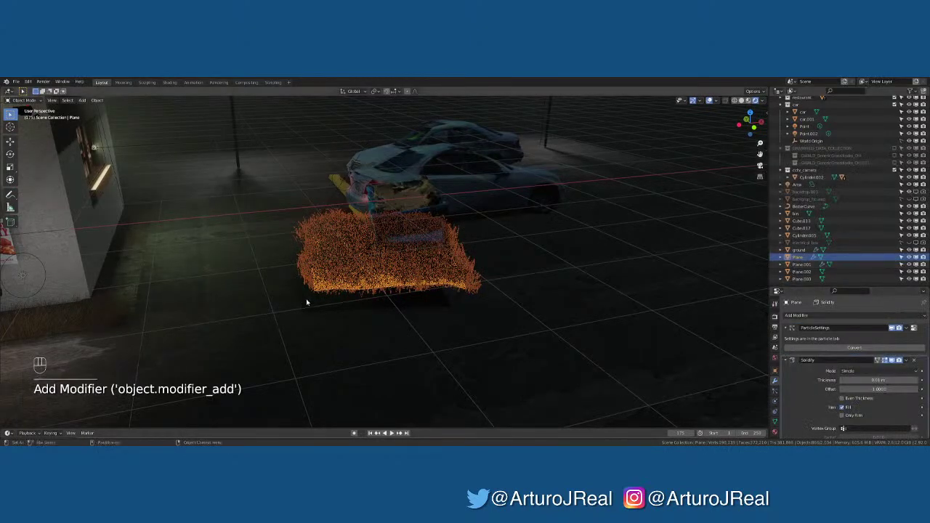
middle_drag(306, 300, 334, 274)
scroll(334, 274, up, 4)
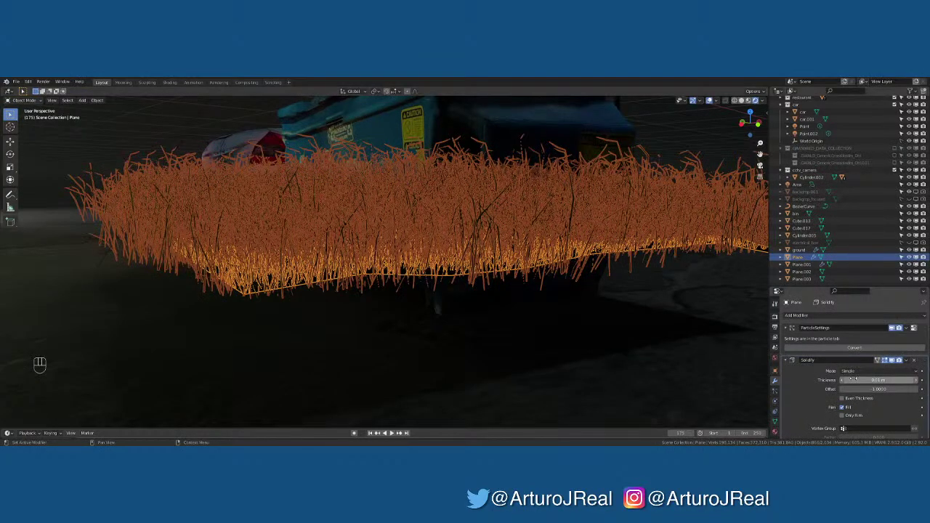
mouse_move(876, 380)
mouse_down()
mouse_move(901, 381)
mouse_move(879, 380)
mouse_up()
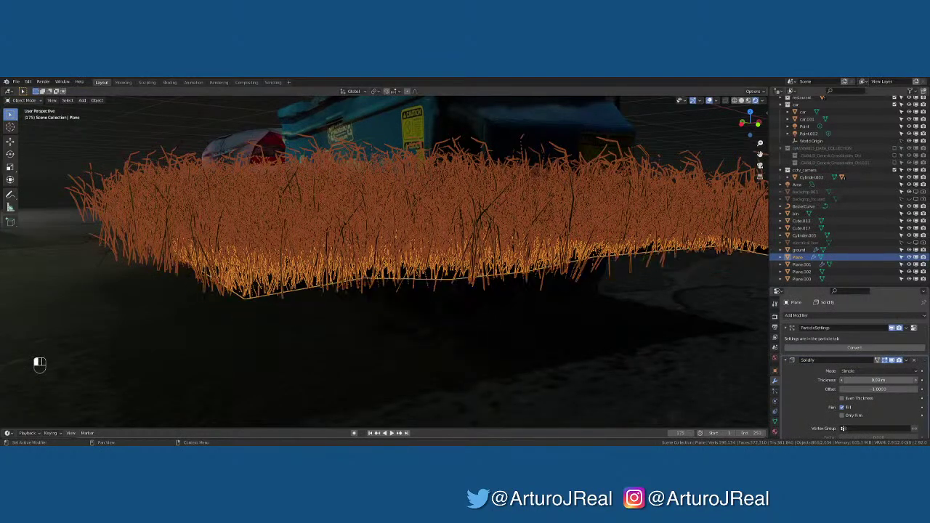
middle_drag(495, 326, 516, 317)
middle_drag(513, 325, 480, 337)
scroll(528, 277, down, 4)
middle_drag(528, 277, 506, 300)
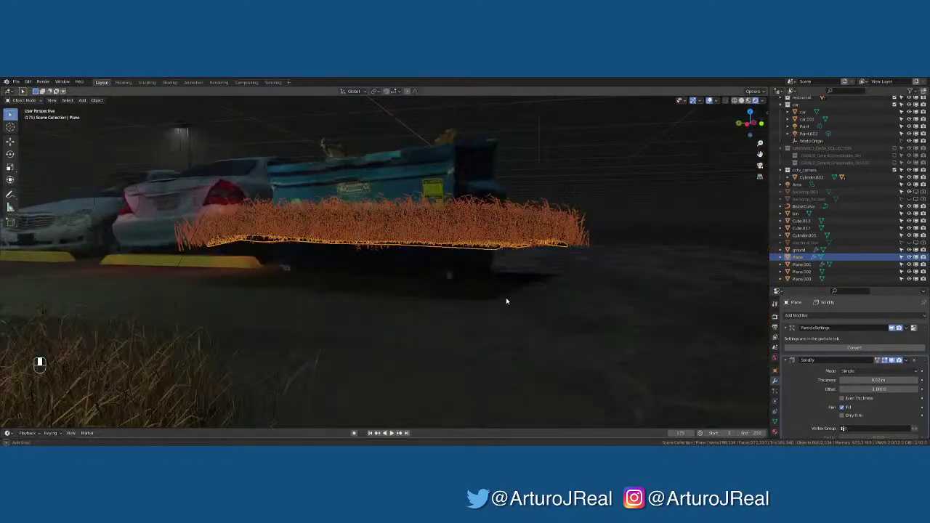
Readjust the grass patch's height along Z twice, then deselect it
click(582, 173)
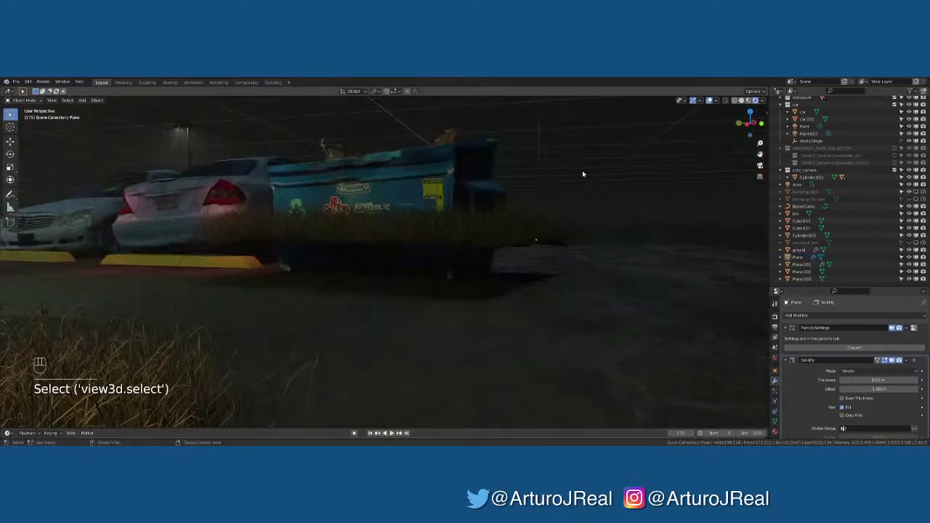
click(538, 238)
key(g)
key(z)
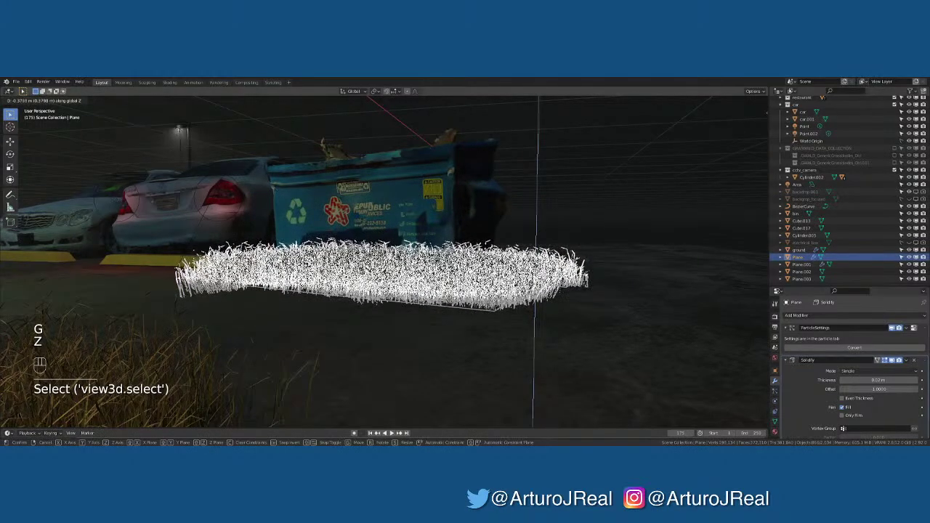
click(531, 288)
key(g)
key(z)
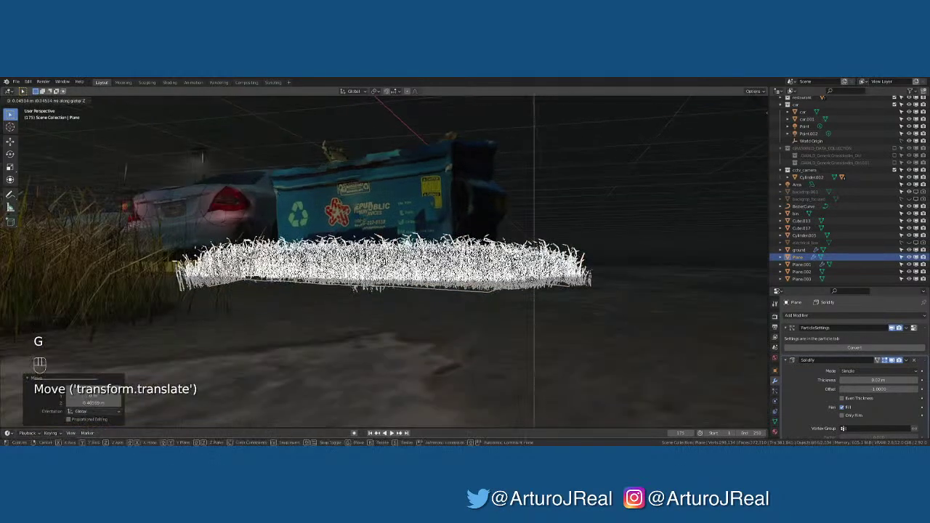
click(549, 258)
middle_drag(538, 218, 519, 332)
click(604, 170)
key(KP_0)
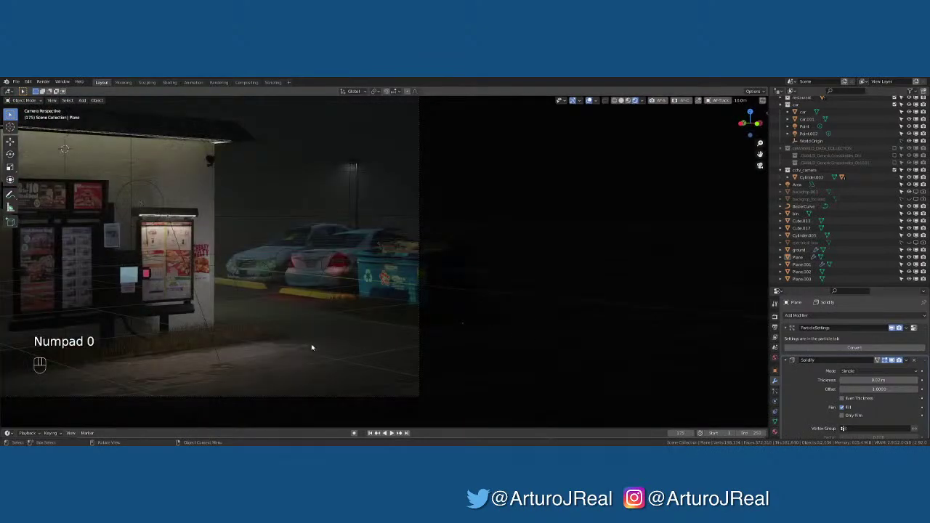
click(393, 340)
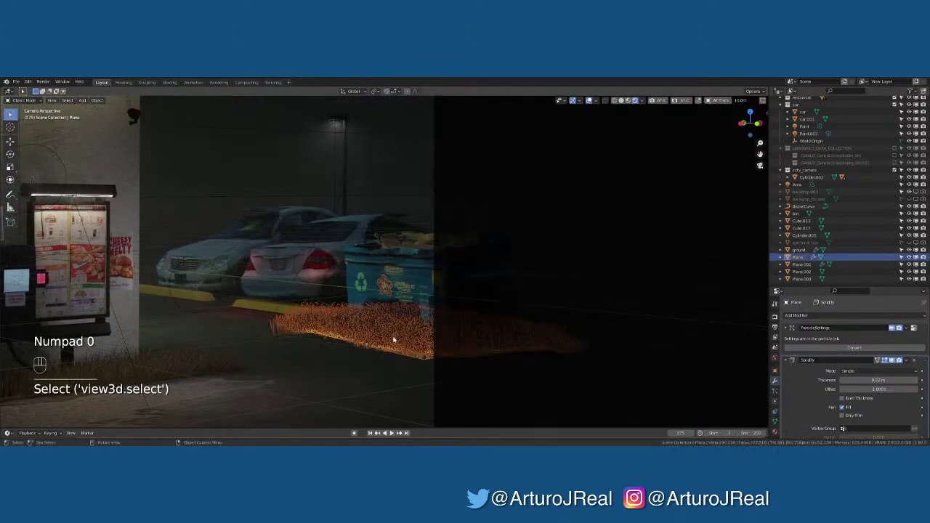
click(498, 218)
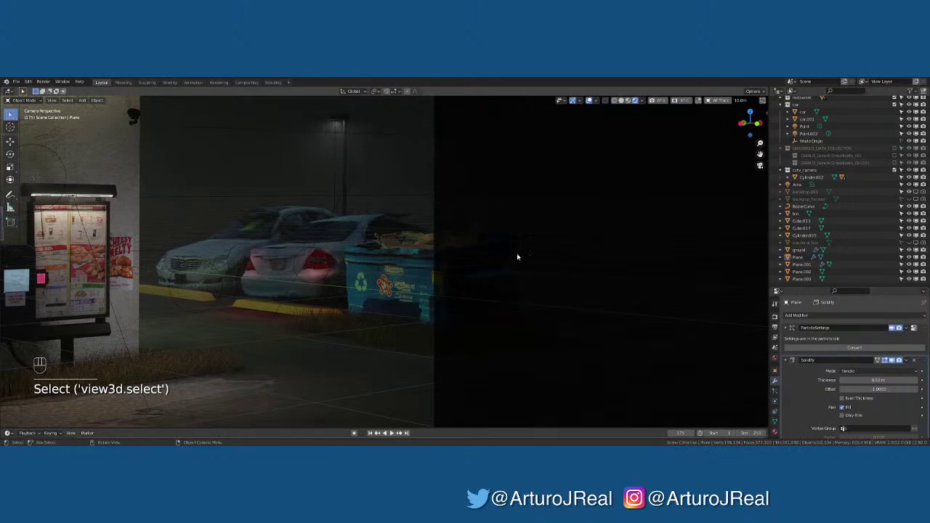
middle_drag(290, 235, 359, 225)
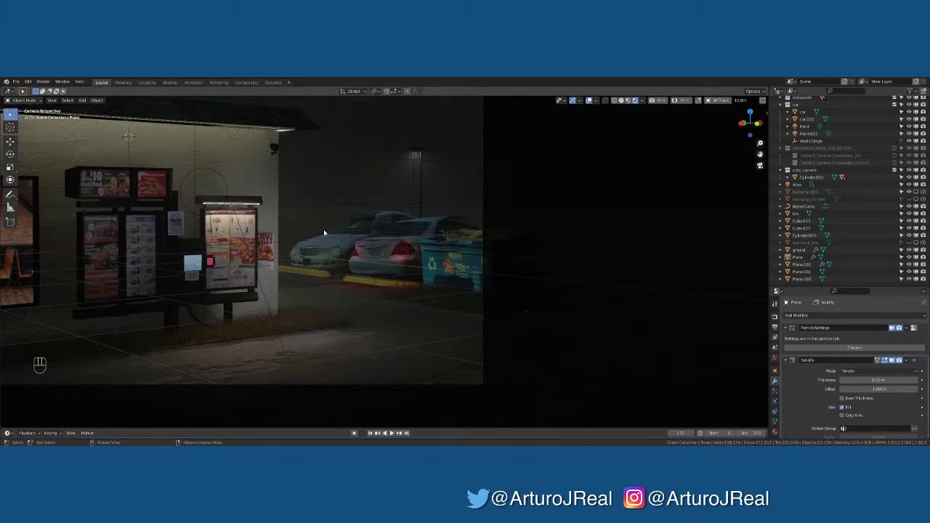
shift+click(419, 155)
shift+click(416, 152)
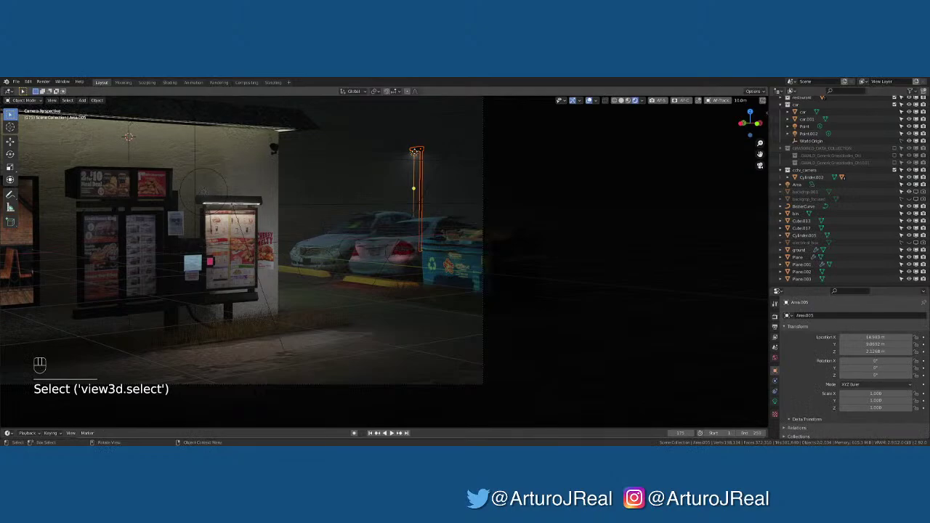
key(KP_7)
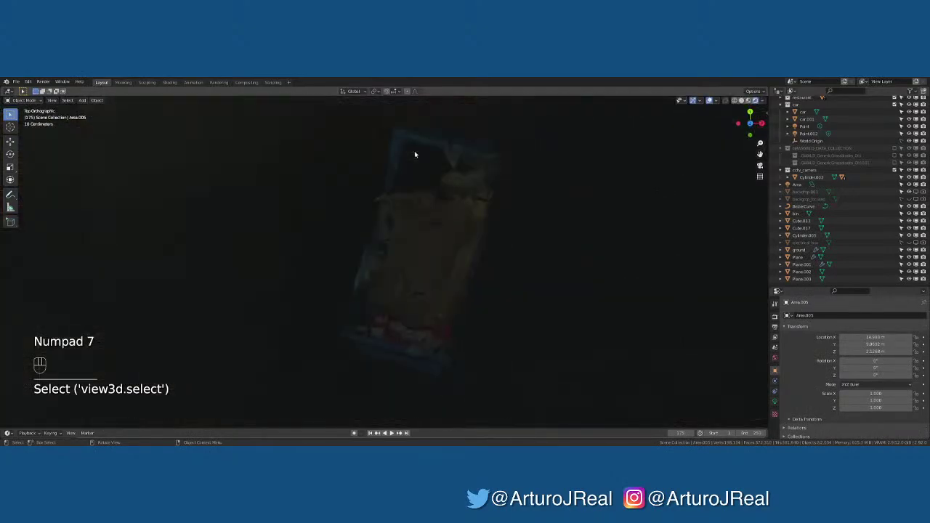
key(KP_0)
key(KP_Decimal)
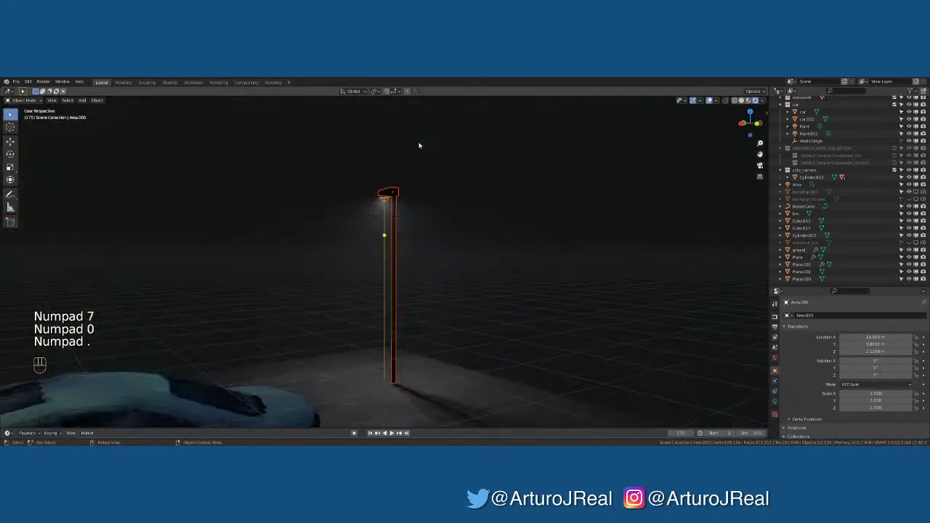
middle_drag(415, 173, 339, 166)
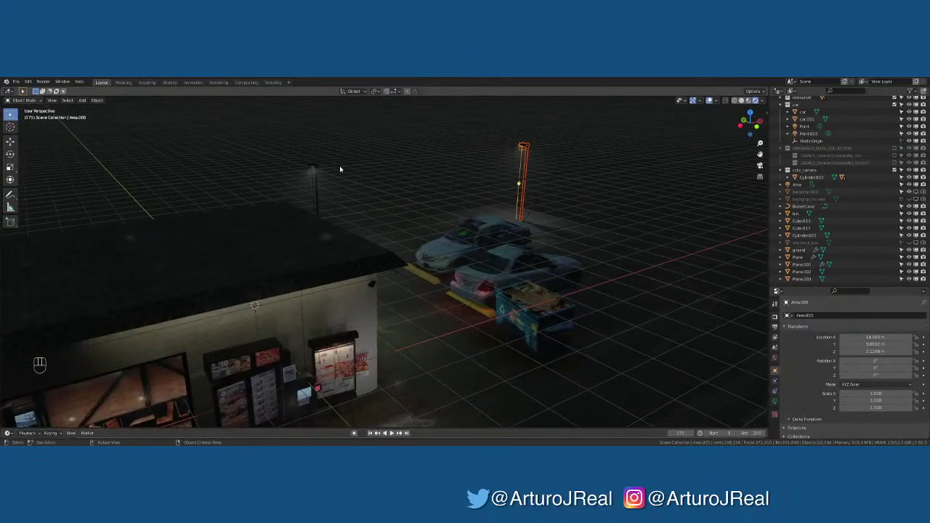
drag(338, 157, 301, 182)
middle_drag(357, 161, 486, 133)
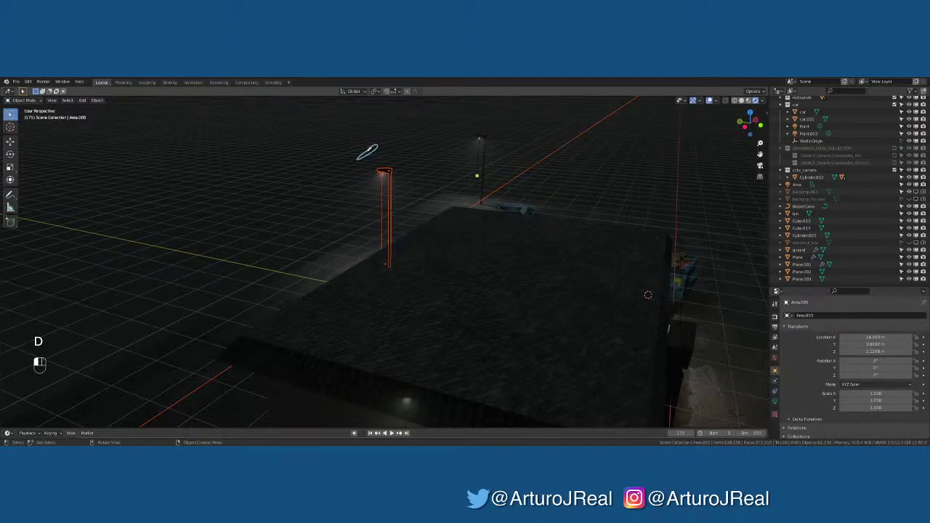
drag(377, 148, 378, 151)
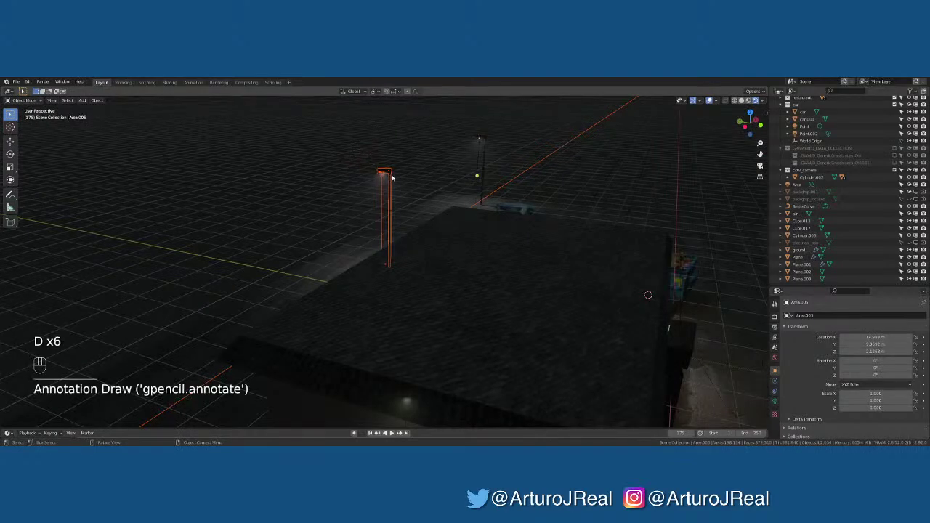
key(KP_7)
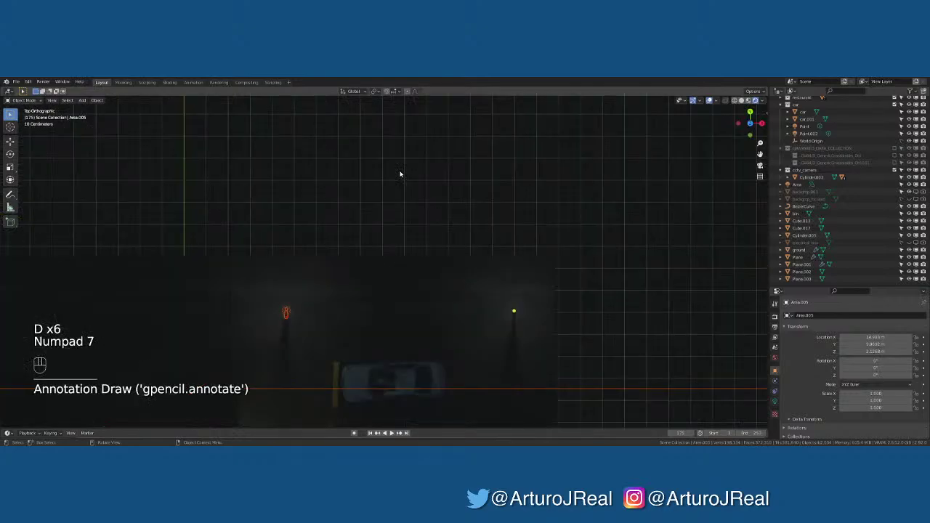
key(g)
key(x)
right_click(615, 210)
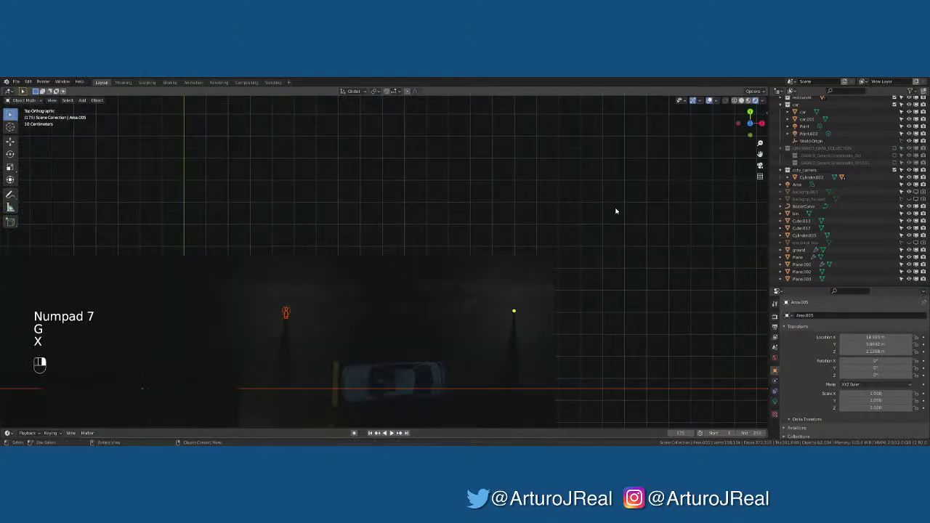
key(KP_0)
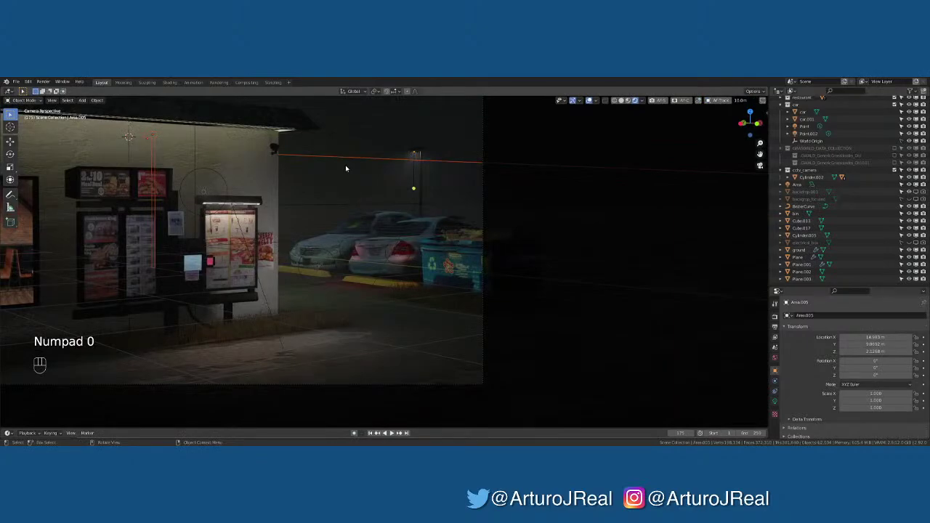
key(h)
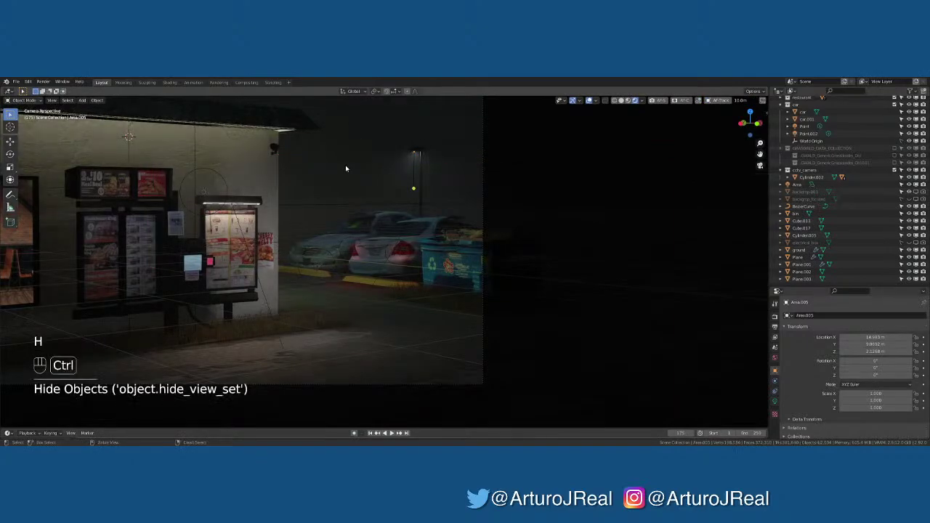
key(ctrl+z)
middle_drag(345, 168, 313, 226)
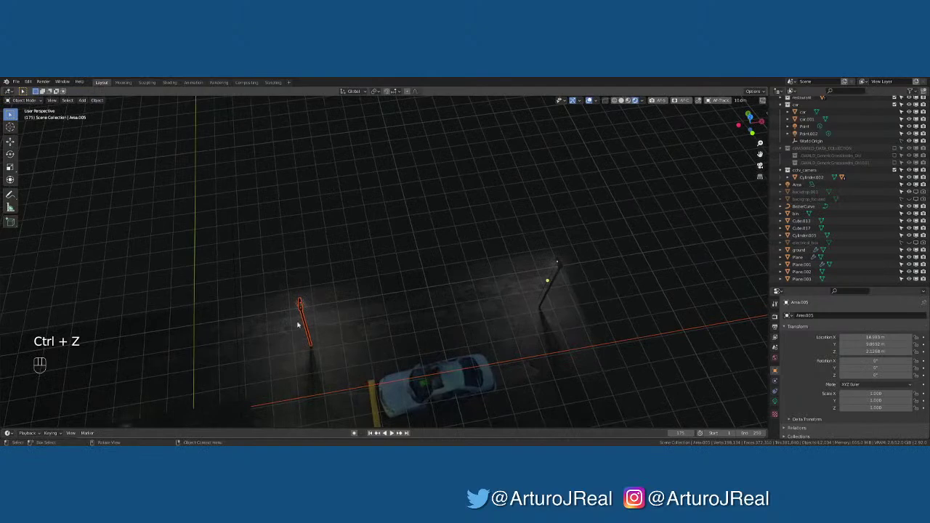
scroll(298, 325, up, 4)
shift+middle_drag(278, 339, 313, 233)
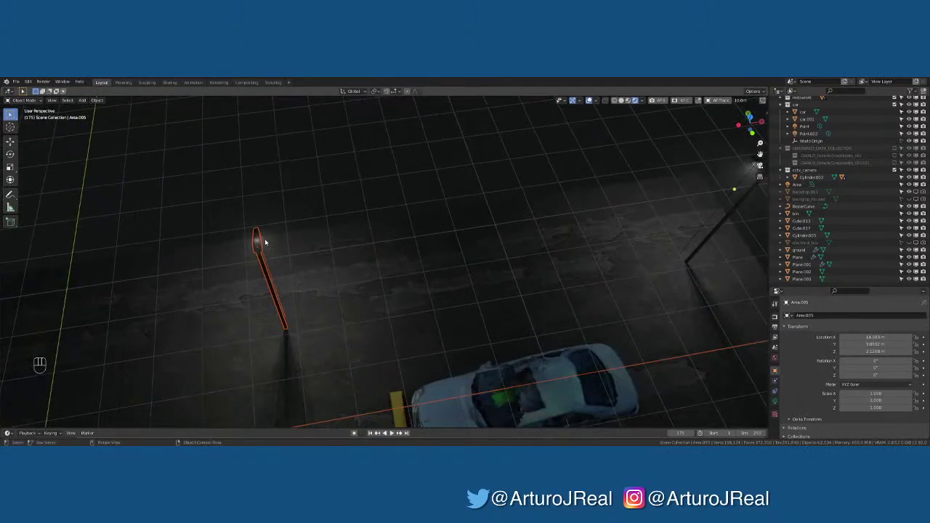
scroll(605, 212, down, 4)
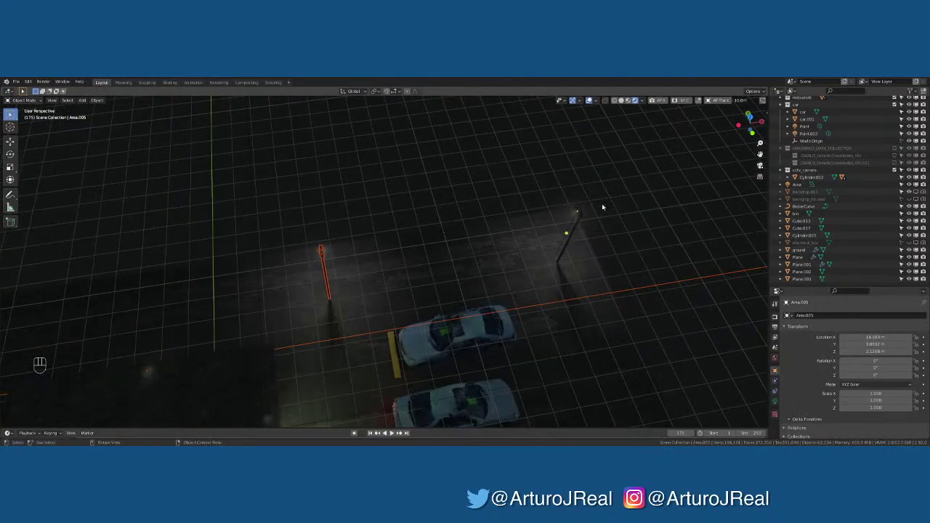
drag(602, 207, 571, 221)
middle_drag(571, 220, 594, 151)
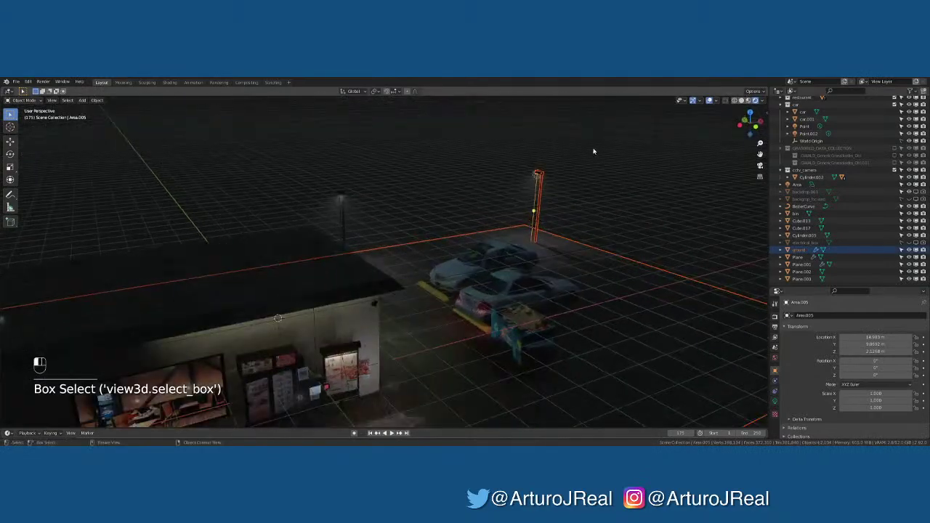
Make a linked copy of the lamp pole, move it along Y and rotate it 90° about Z
click(538, 156)
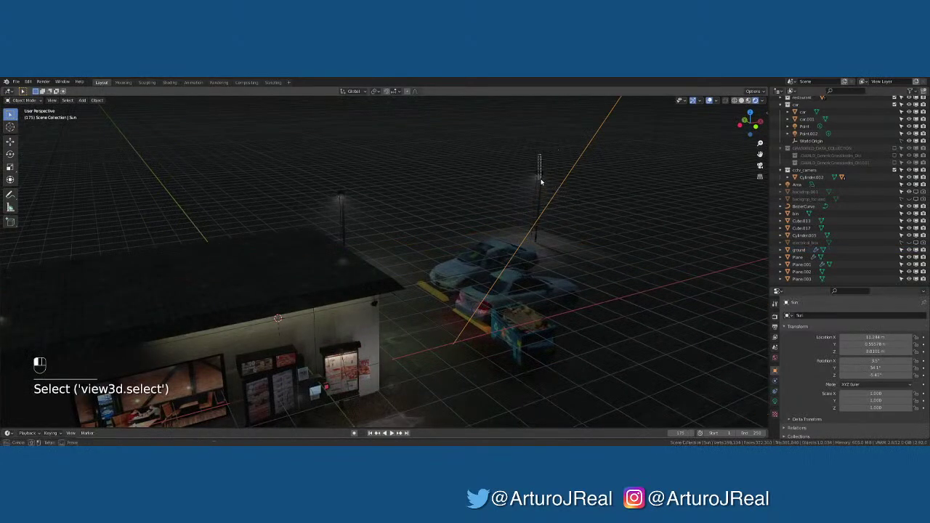
drag(541, 182, 541, 183)
key(KP_7)
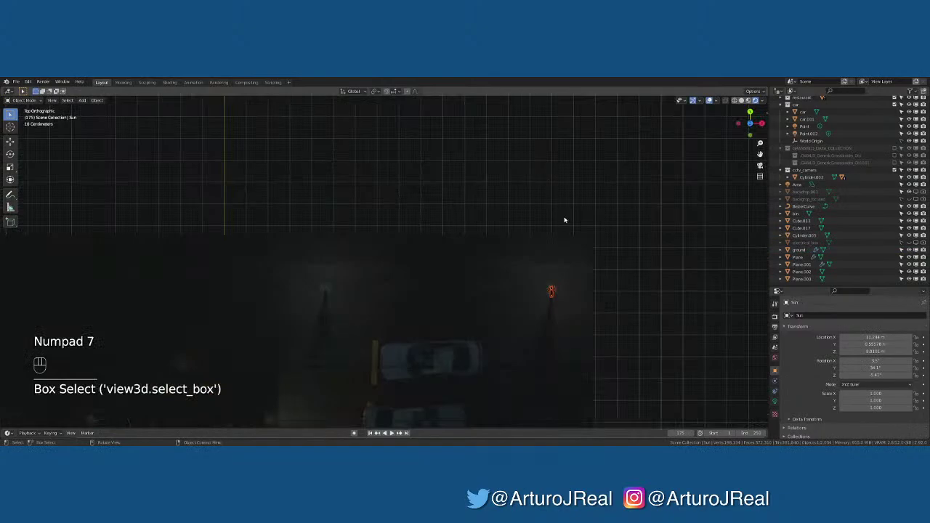
shift+middle_drag(565, 220, 503, 230)
key(alt+d)
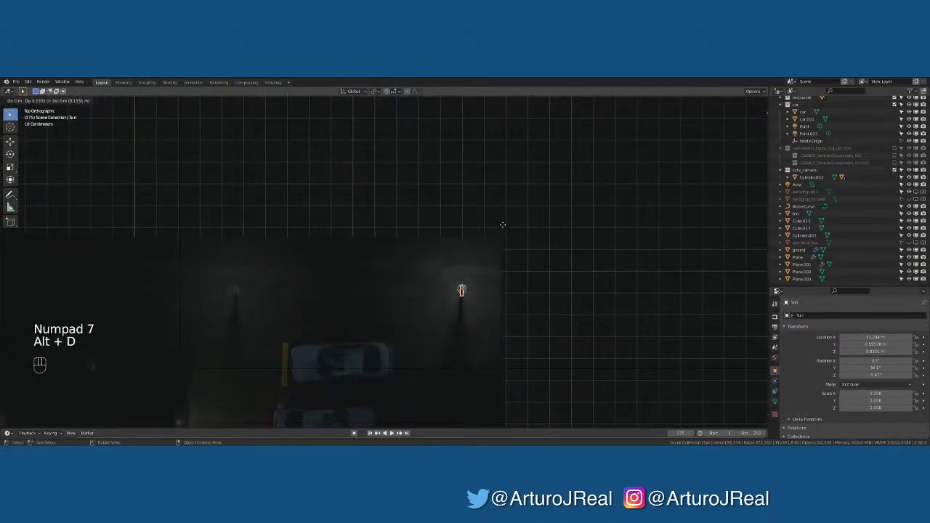
key(g)
key(y)
click(522, 106)
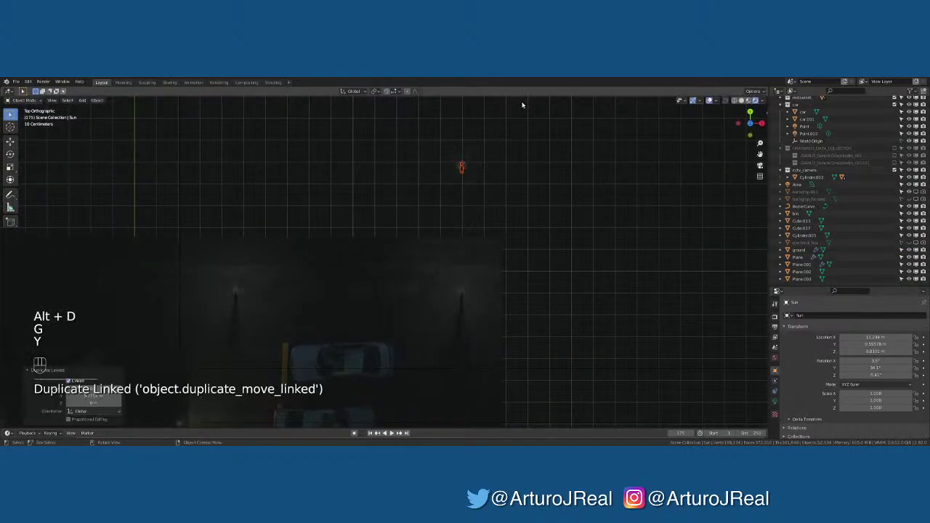
key(r)
key(z)
key(KP_9)
key(KP_0)
key(KP_Enter)
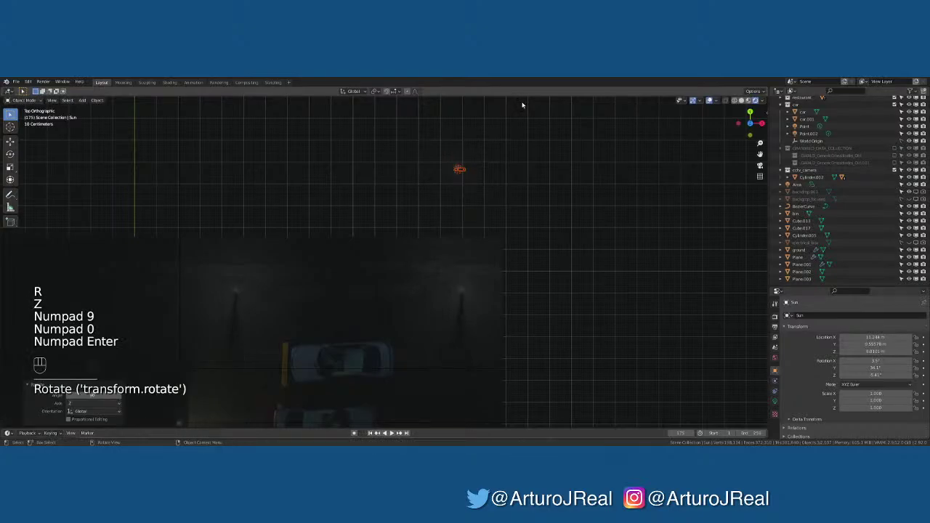
Move the lamp pole beside the building along X and Y in camera view
middle_drag(526, 166, 486, 241)
key(KP_0)
click(584, 191)
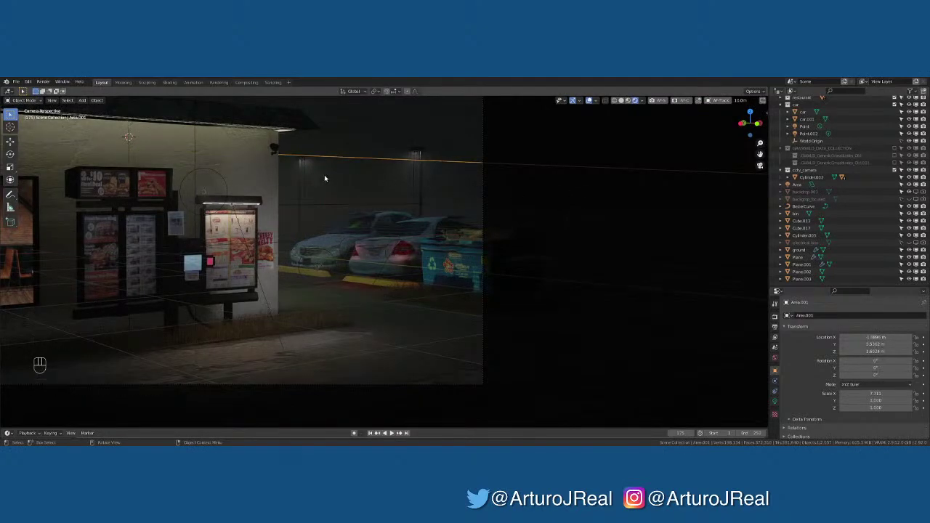
click(296, 176)
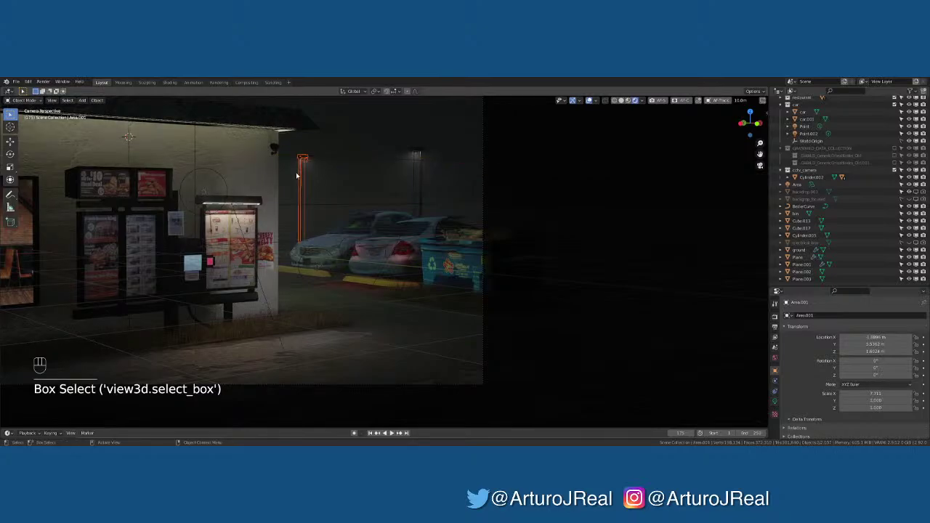
key(g)
key(x)
key(g)
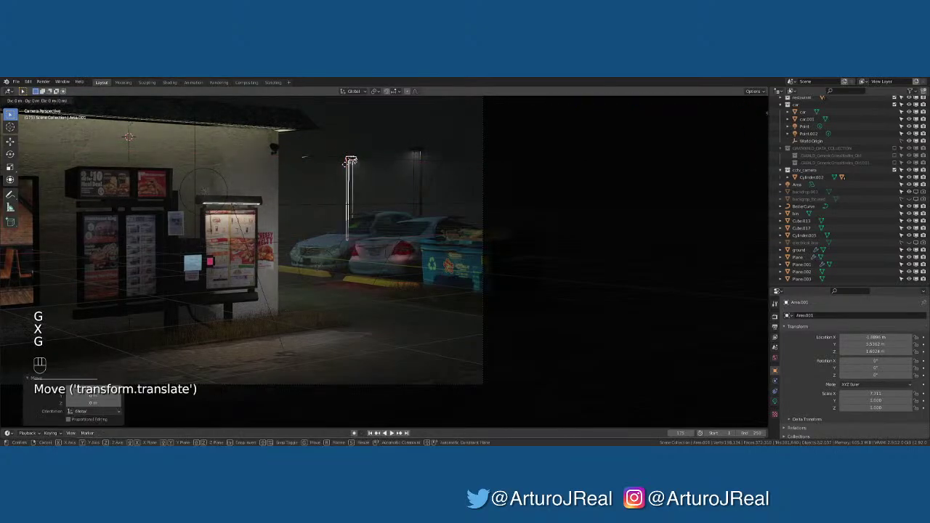
key(y)
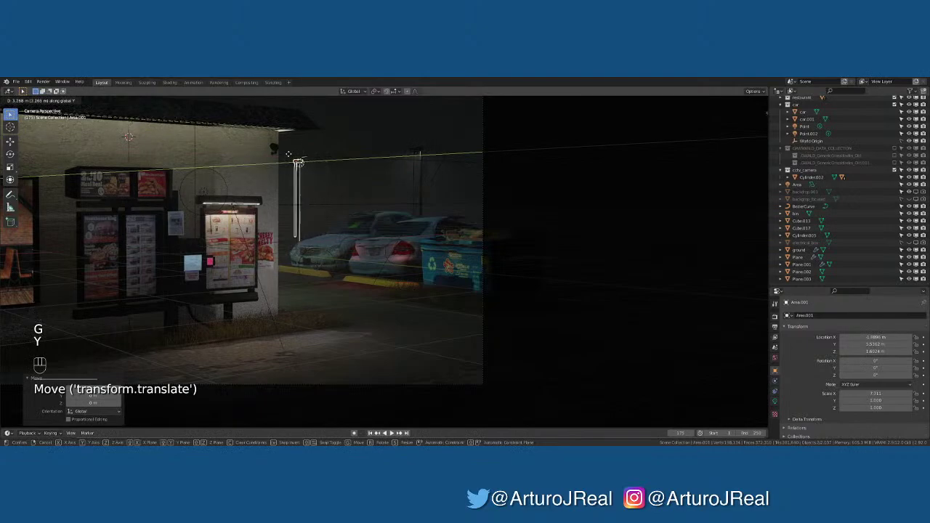
click(305, 167)
Reposition the Sun lamp beside the building along the X and Y axes
scroll(325, 189, down, 3)
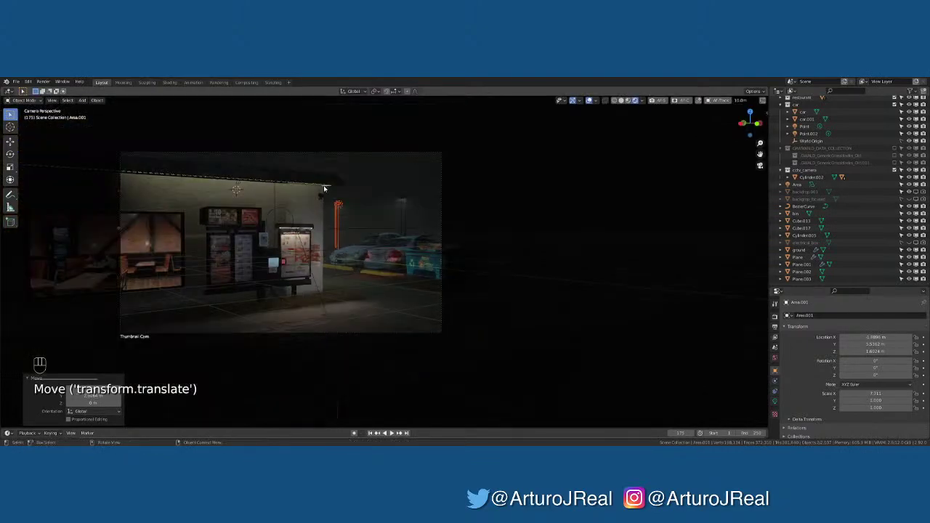
shift+middle_drag(325, 189, 494, 198)
click(578, 193)
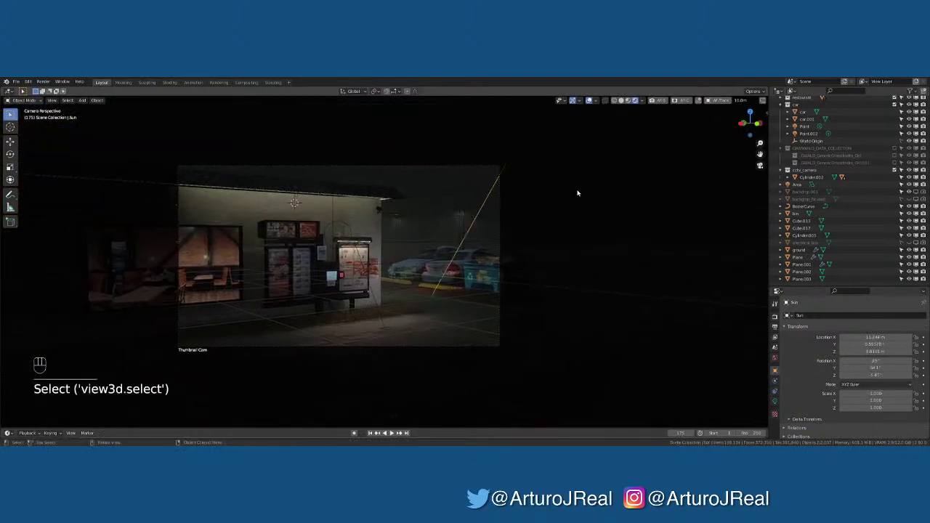
scroll(413, 229, up, 2)
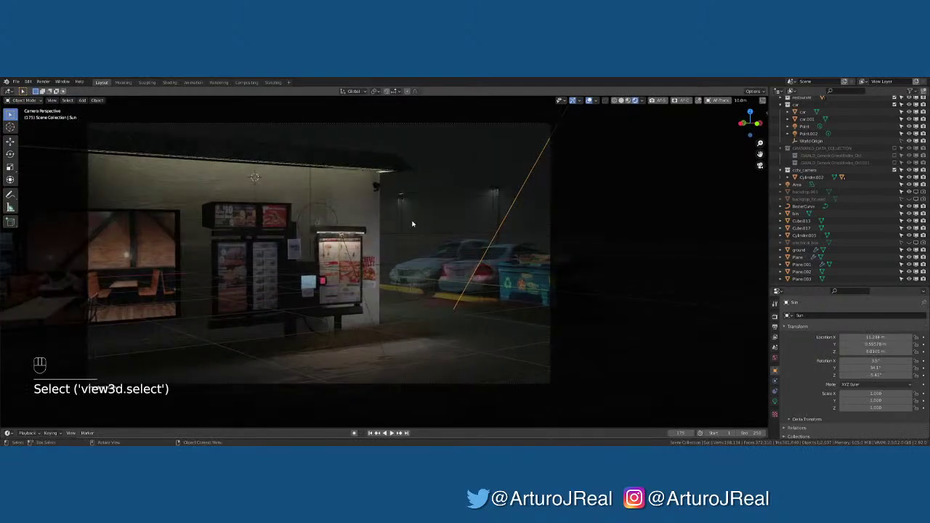
drag(412, 203, 392, 191)
key(g)
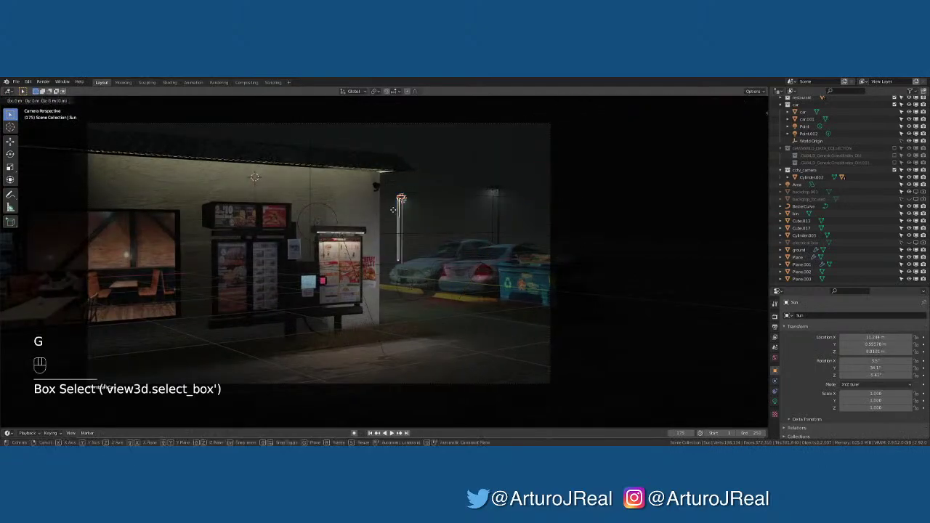
key(y)
key(g)
key(x)
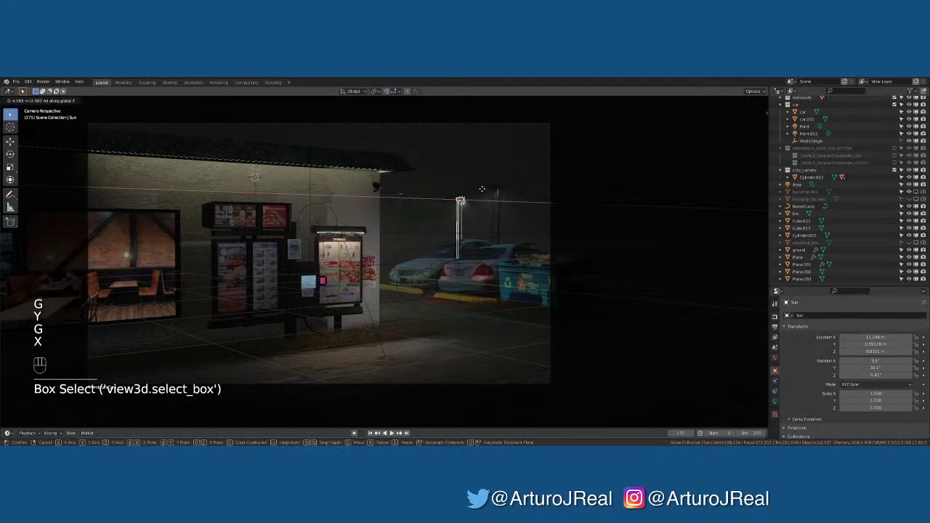
click(487, 187)
key(g)
key(y)
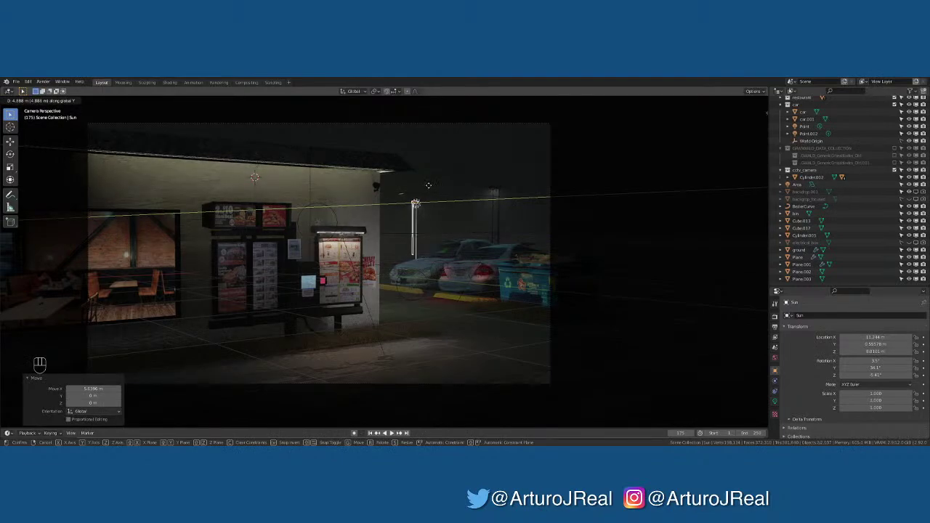
click(434, 186)
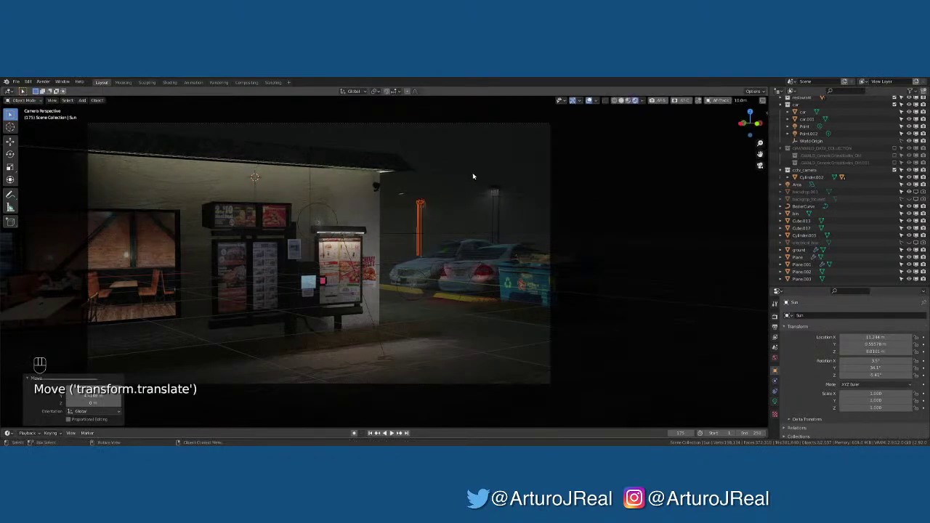
Hide the light gizmos in the viewport and select Cube.011
click(311, 218)
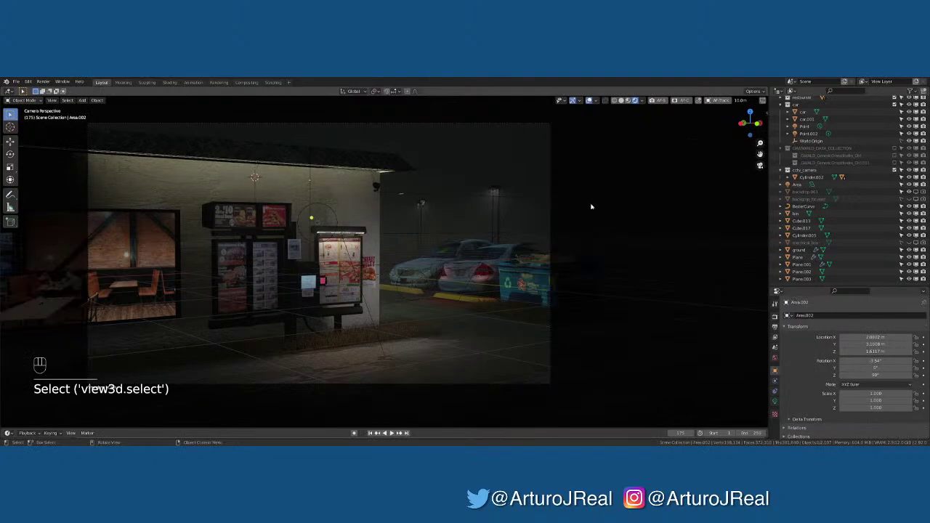
click(594, 101)
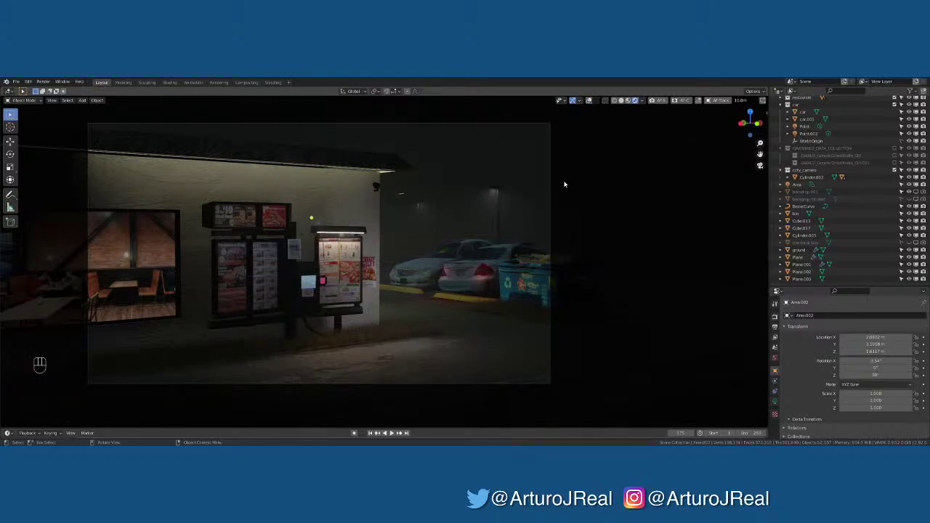
click(494, 193)
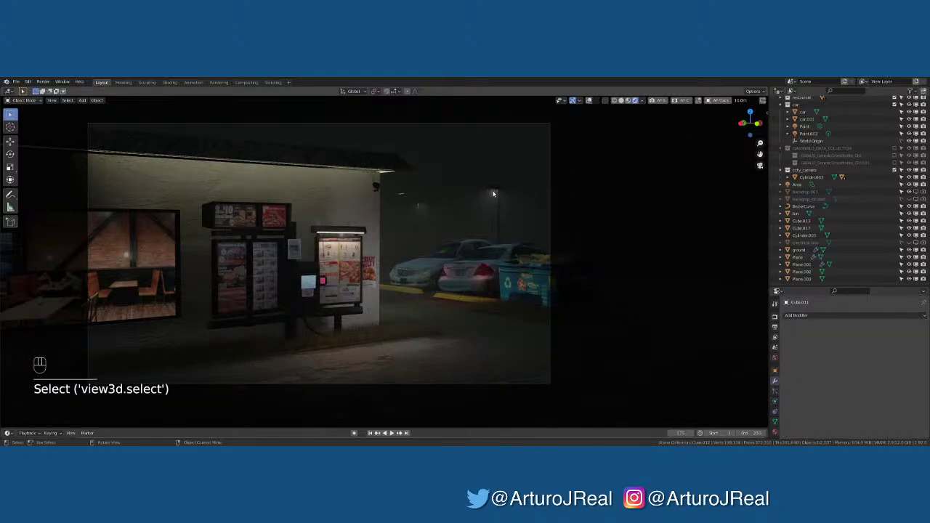
Turn viewport overlays back on and select the Cube.028 light panel on the parking-lot lamp post
middle_drag(493, 194, 530, 216)
scroll(530, 216, up, 6)
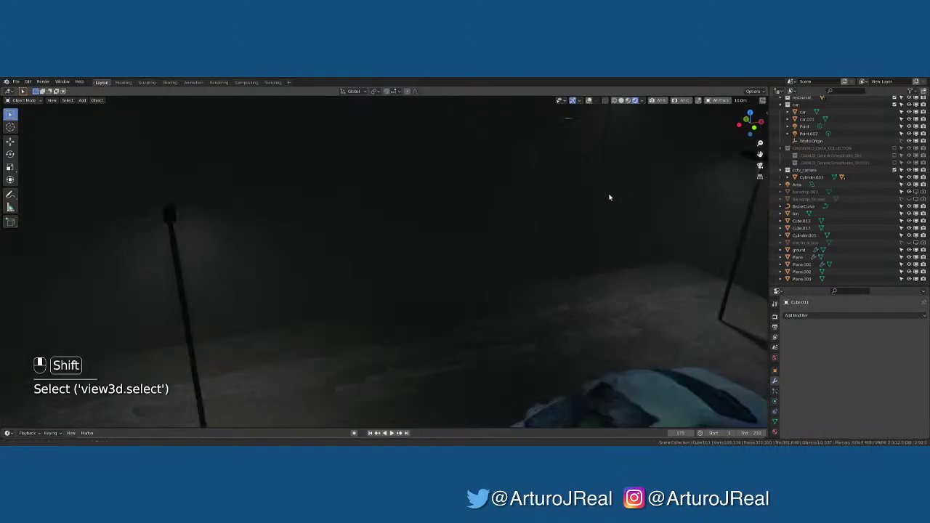
shift+middle_drag(609, 197, 425, 243)
click(495, 220)
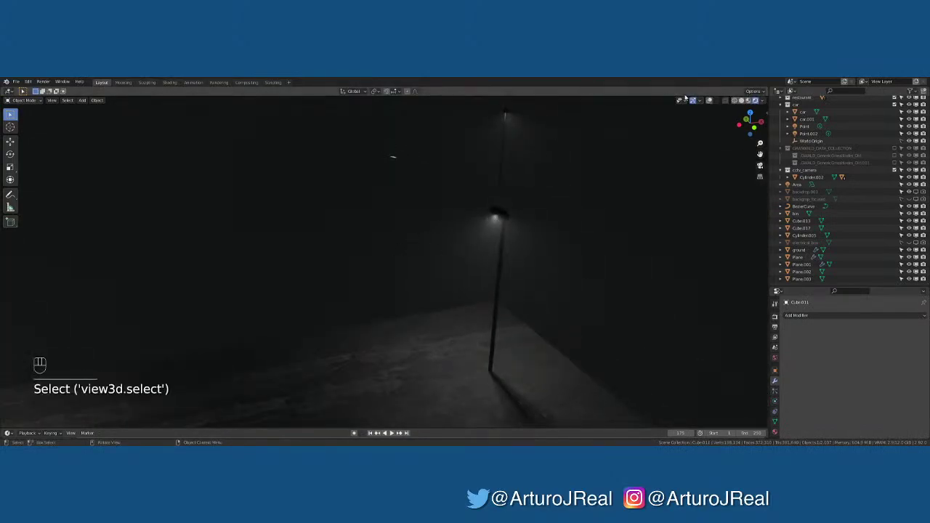
click(710, 101)
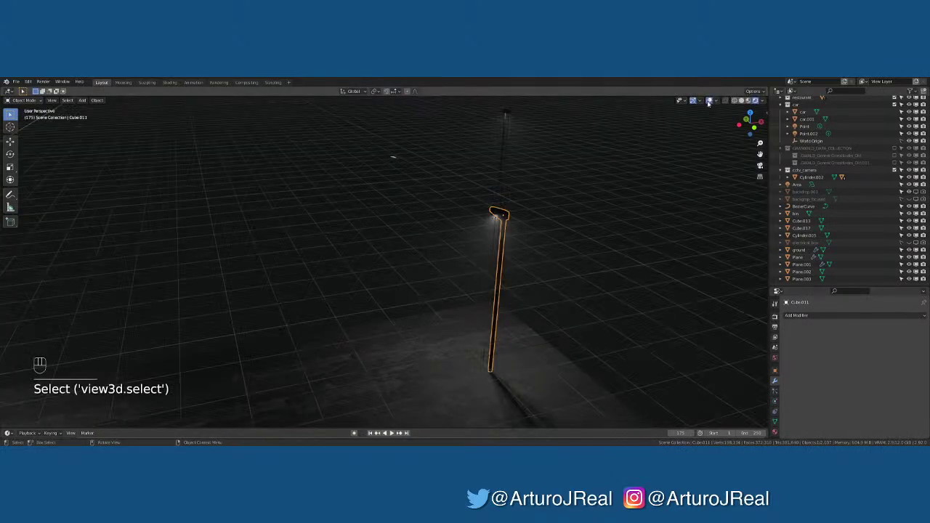
click(393, 155)
Frame the glowing Cube.028 panel and delete it
key(KP_Decimal)
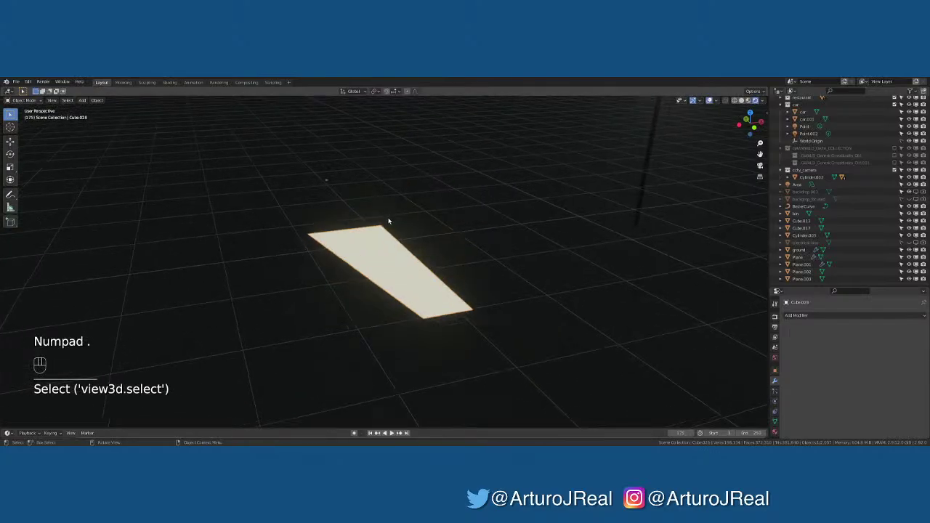
middle_drag(397, 155, 434, 191)
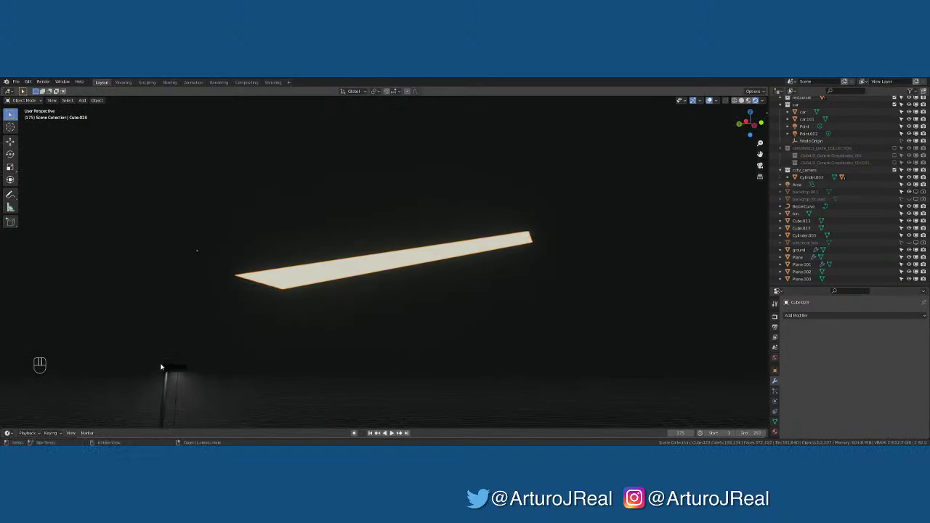
middle_drag(185, 369, 314, 344)
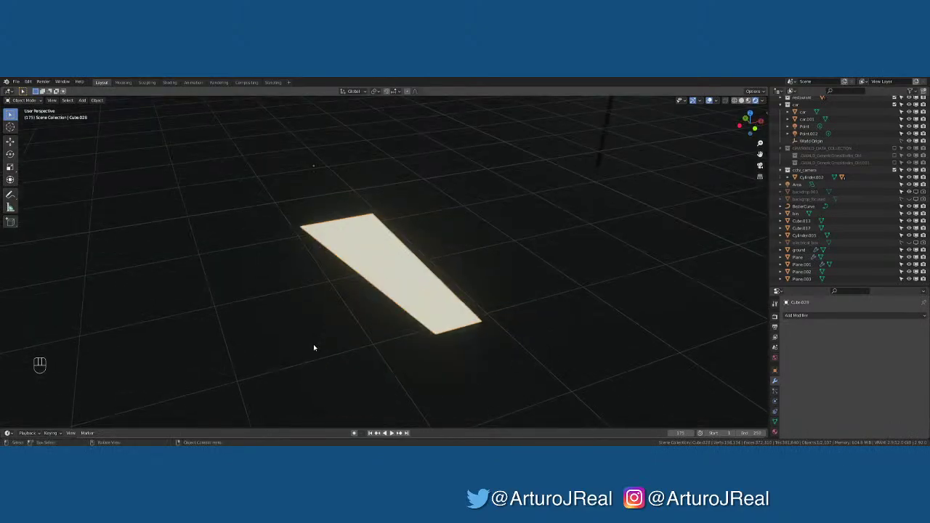
key(KP_7)
scroll(353, 340, down, 6)
middle_drag(389, 269, 469, 187)
key(x)
click(401, 269)
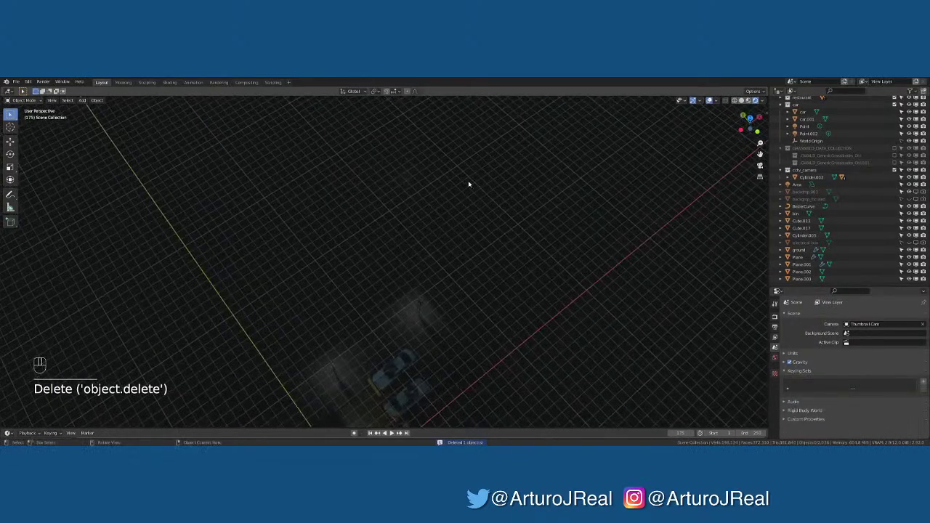
Select the Area.006 light under the distant lamp head
click(405, 176)
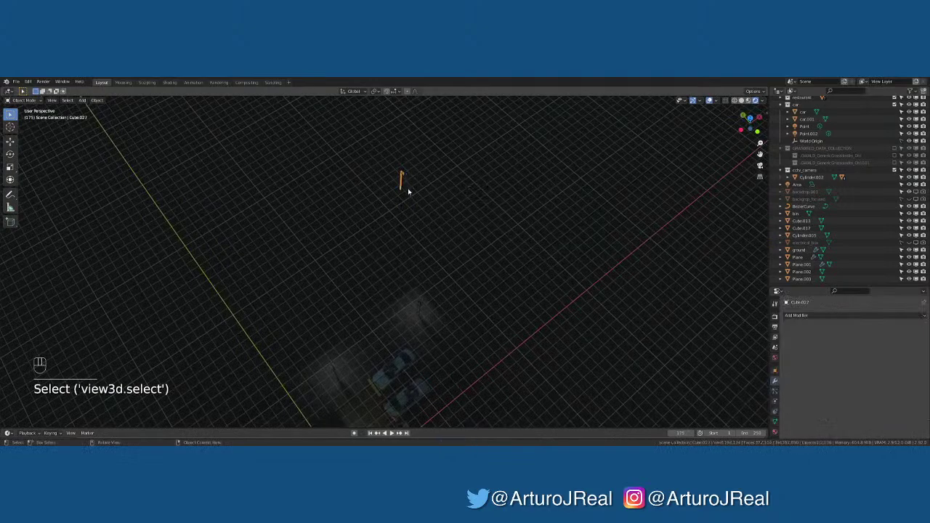
key(KP_Decimal)
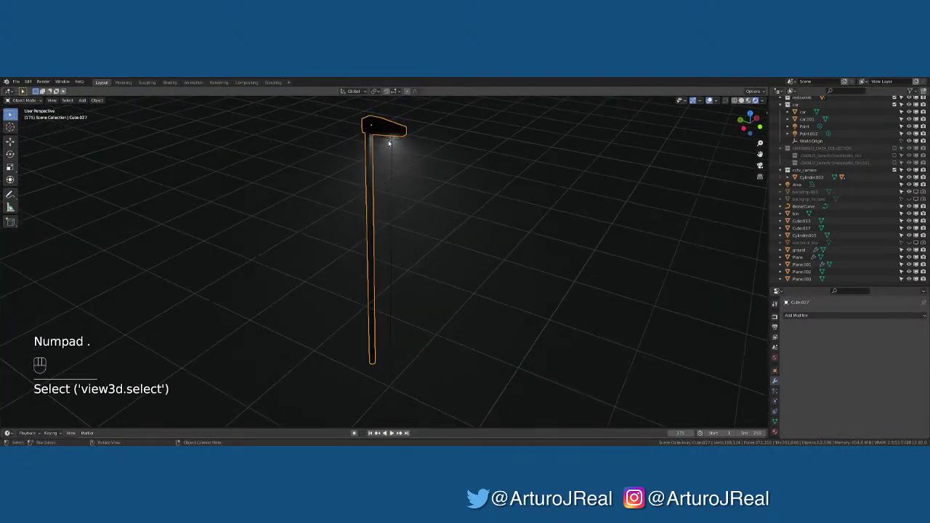
click(390, 141)
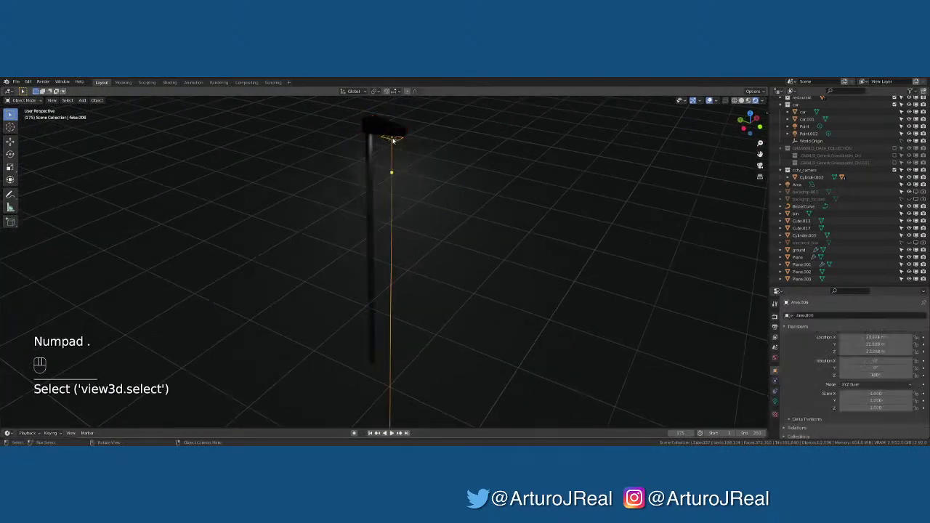
Tint the Area.006 light a strong warm orange in its Physical Light settings
click(775, 400)
click(872, 404)
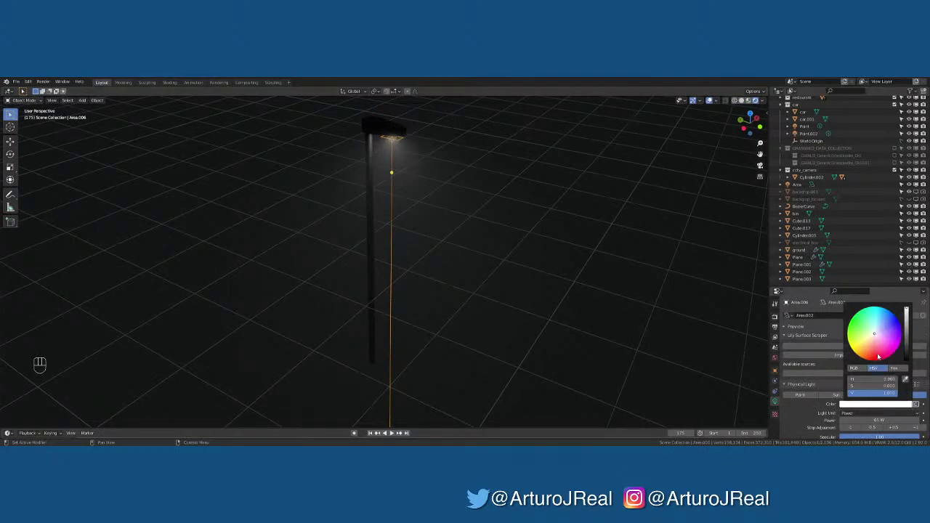
click(864, 346)
drag(865, 346, 867, 350)
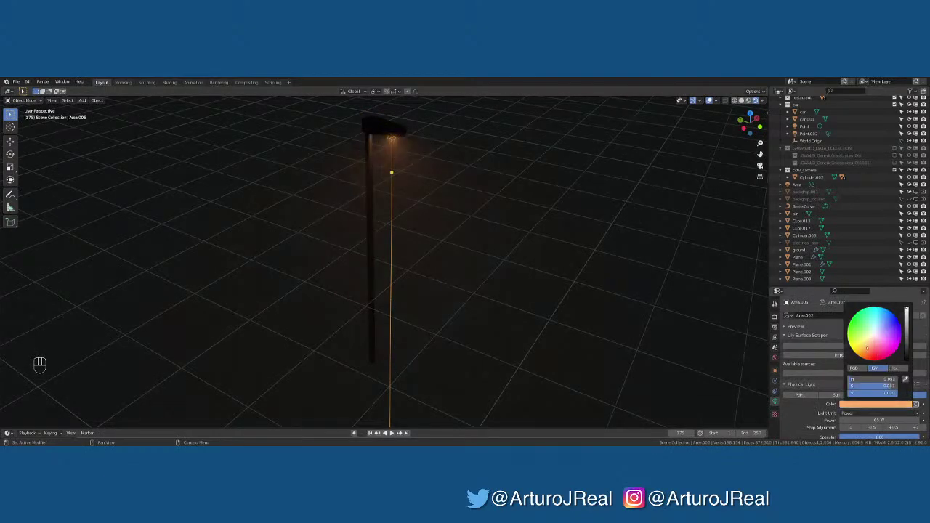
Preview the orange lighting from the scene camera with overlays hidden, then select Cube.011
mouse_move(485, 328)
middle_down()
mouse_move(496, 345)
mouse_move(488, 334)
middle_up()
scroll(476, 326, down, 3)
key(KP_0)
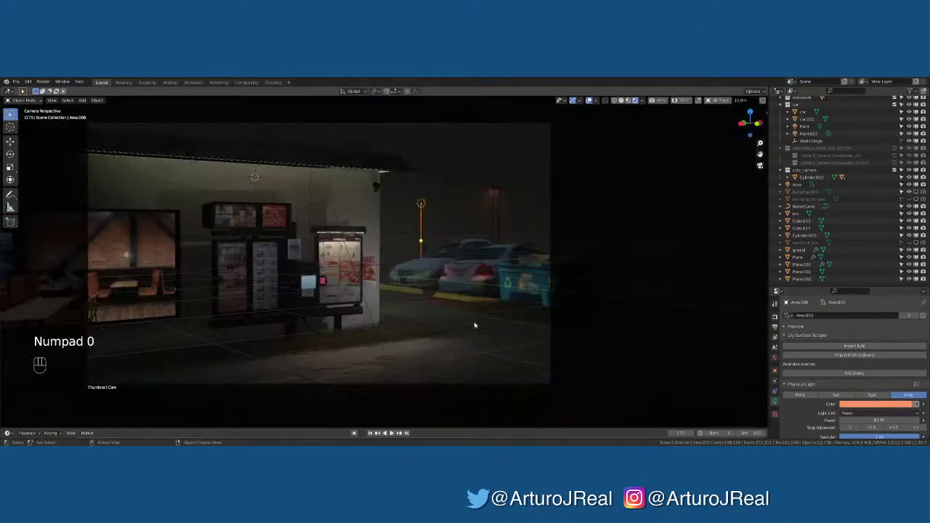
click(553, 241)
scroll(565, 228, up, 2)
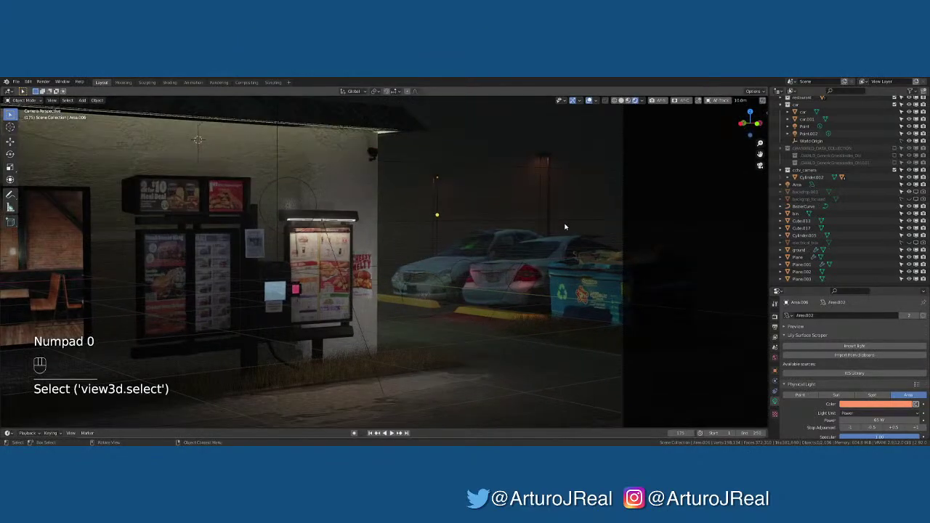
click(589, 100)
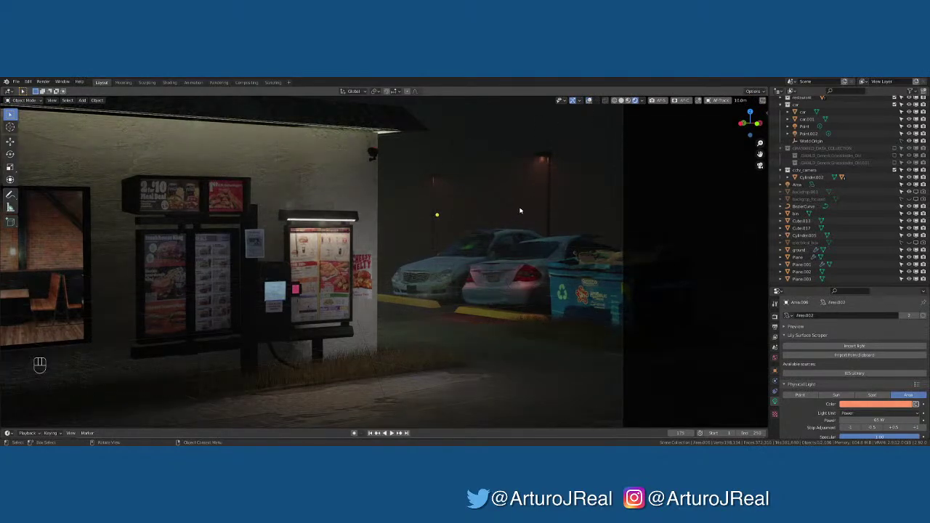
click(544, 161)
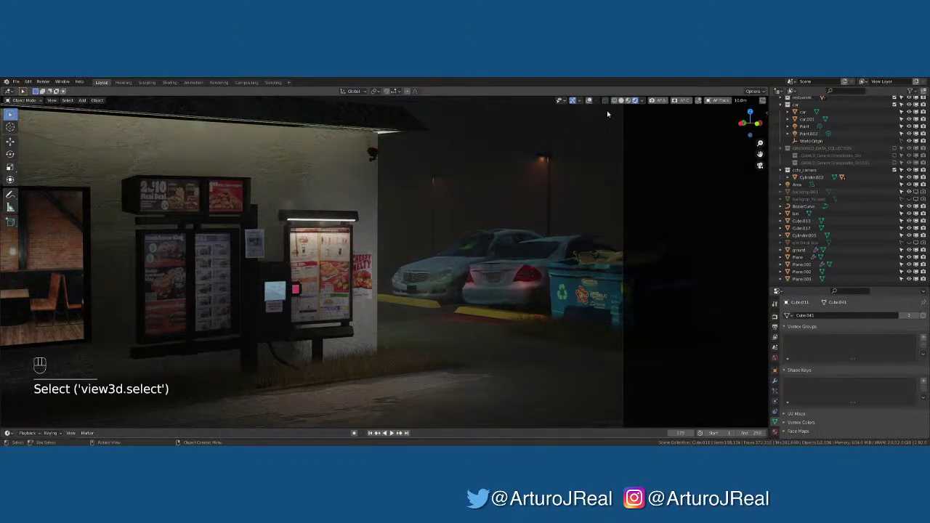
Turn overlays back on and select the Area.005 light under the lamp head
key(KP_Decimal)
middle_drag(399, 187, 421, 166)
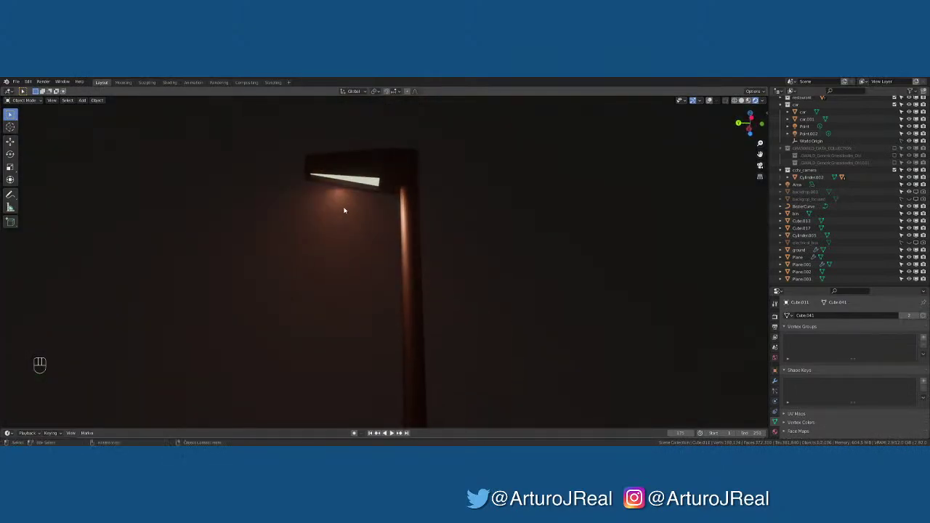
click(708, 102)
click(337, 189)
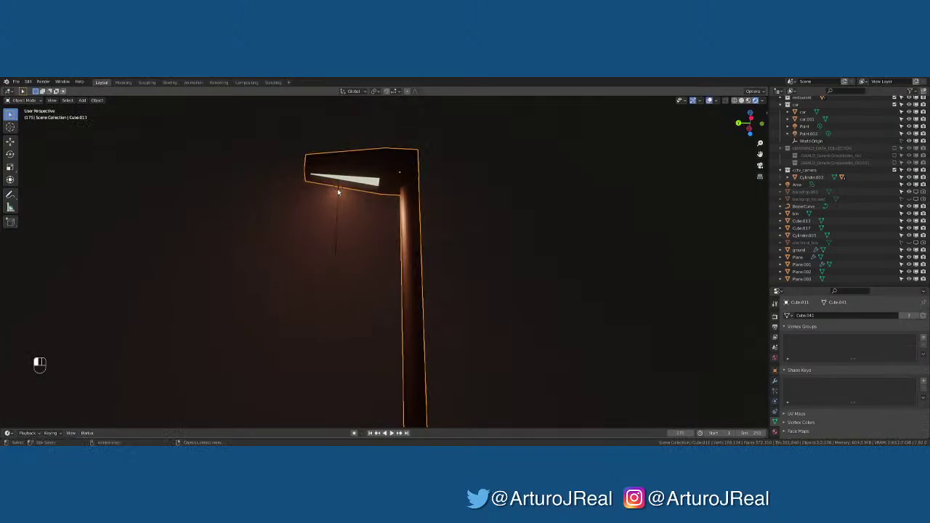
middle_drag(337, 189, 374, 214)
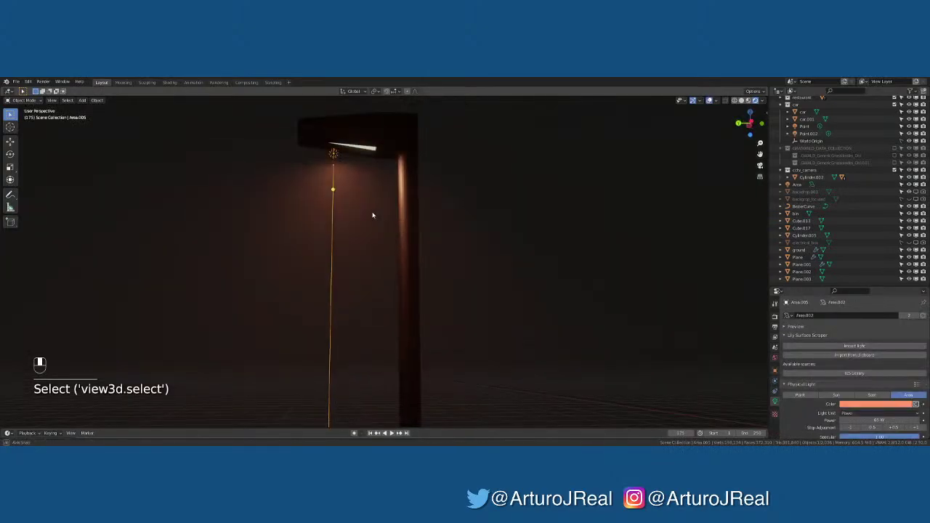
scroll(834, 208, up, 5)
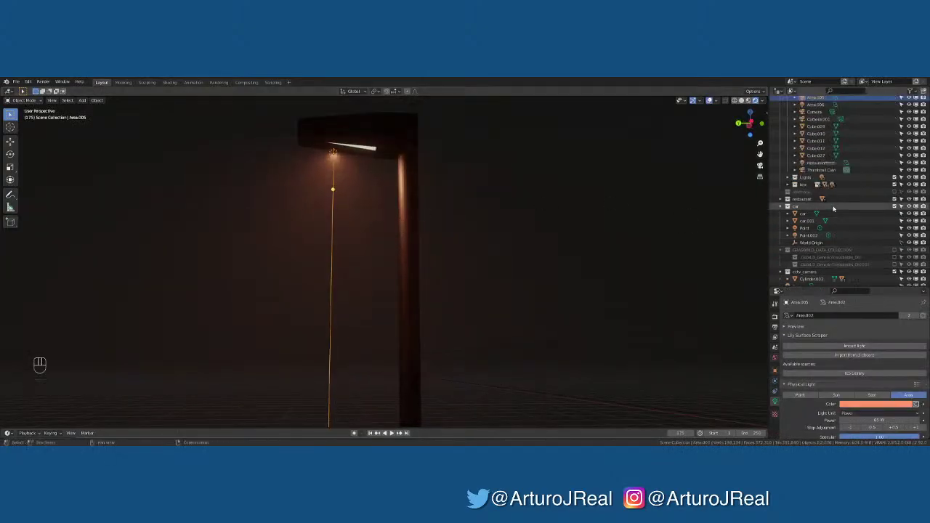
middle_drag(381, 181, 308, 208)
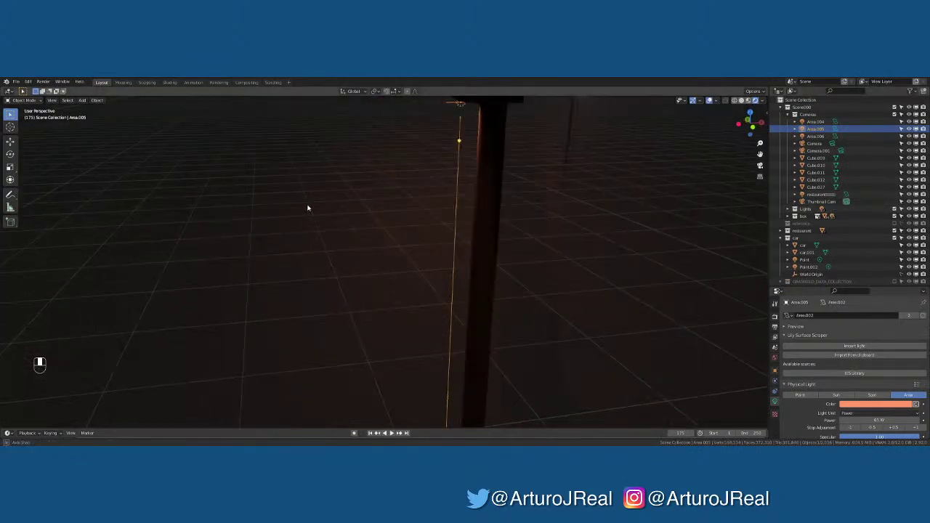
middle_drag(420, 154, 437, 293)
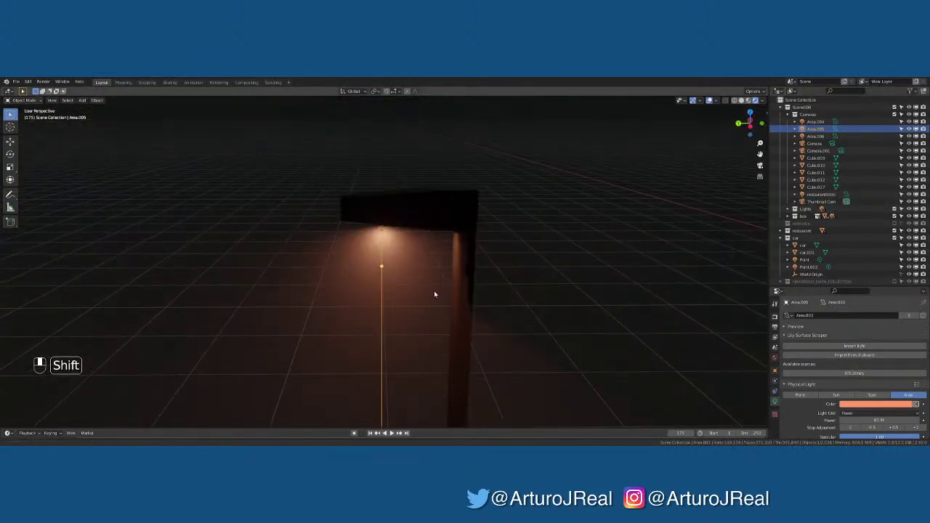
scroll(341, 253, up, 4)
Scale Area.005 along X, Y and Z to fit beneath the lamp head
key(s)
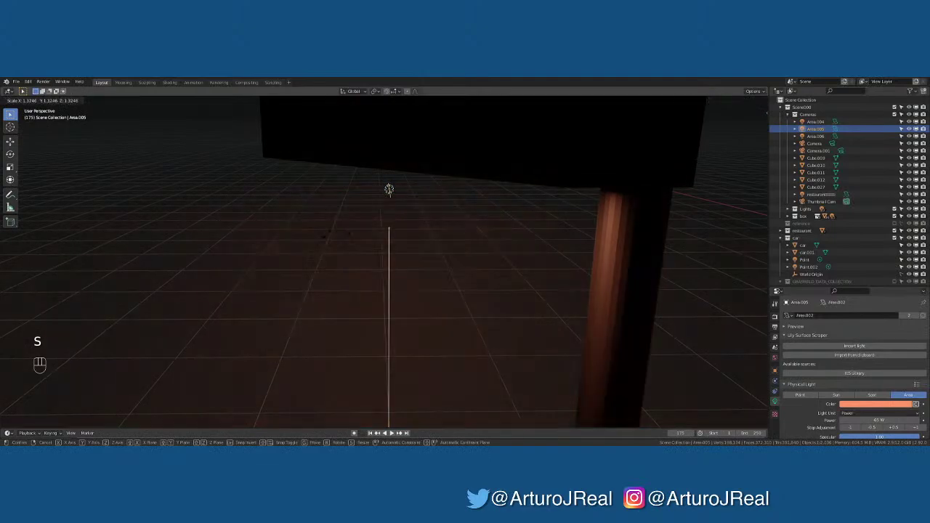
click(290, 280)
key(s)
key(x)
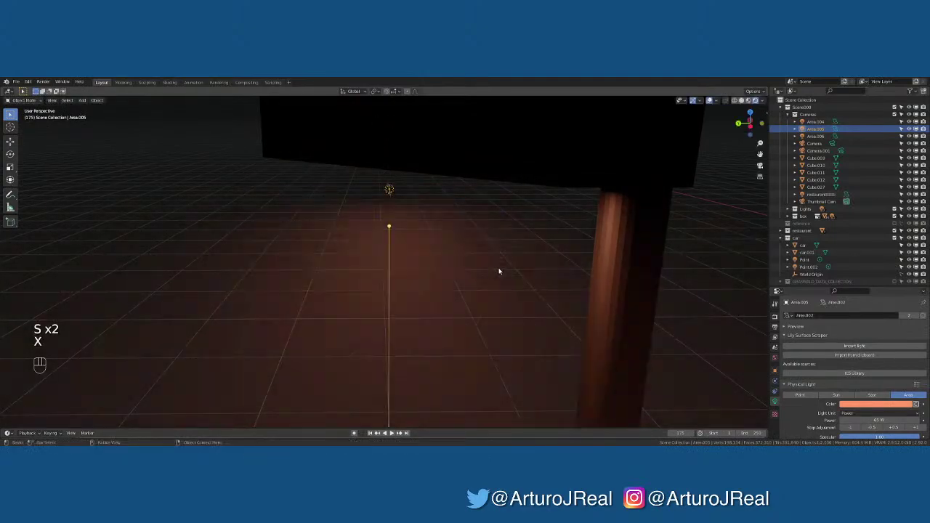
key(s)
key(y)
click(529, 252)
middle_drag(529, 252, 614, 220)
key(s)
key(x)
click(313, 185)
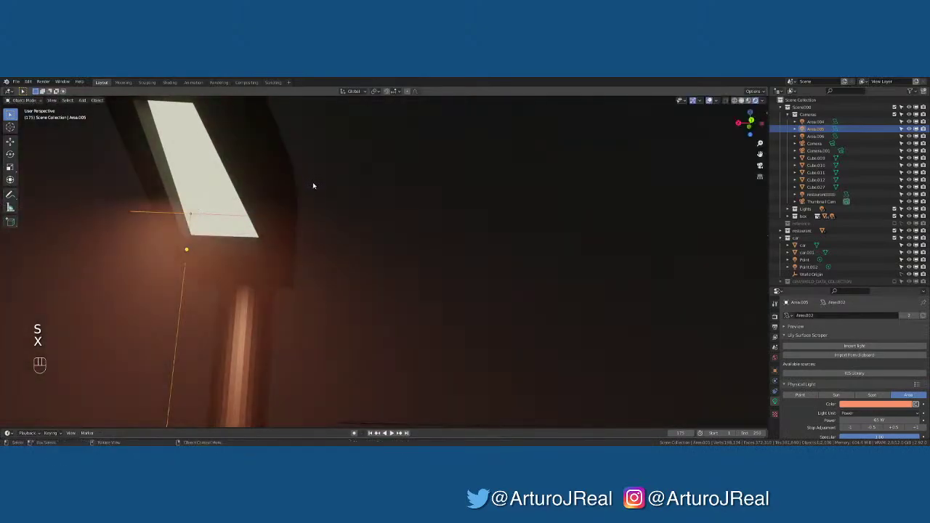
key(s)
key(z)
click(318, 142)
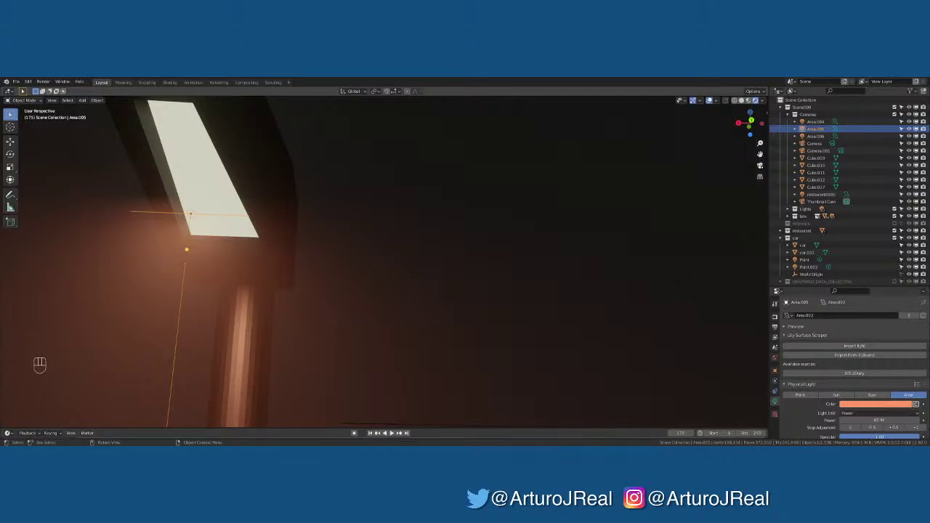
Reselect Area.005 and refine its X and Y scale into a narrow strip
click(720, 249)
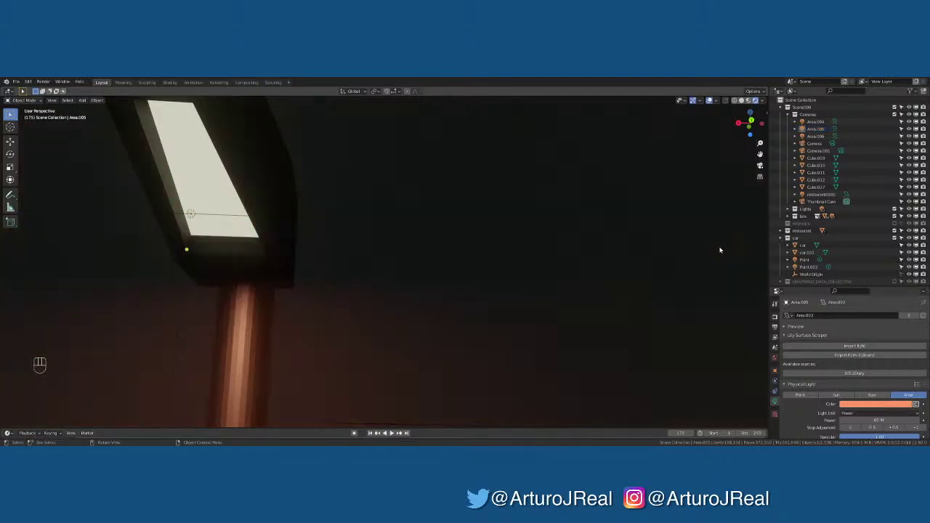
middle_drag(320, 259, 223, 241)
click(260, 258)
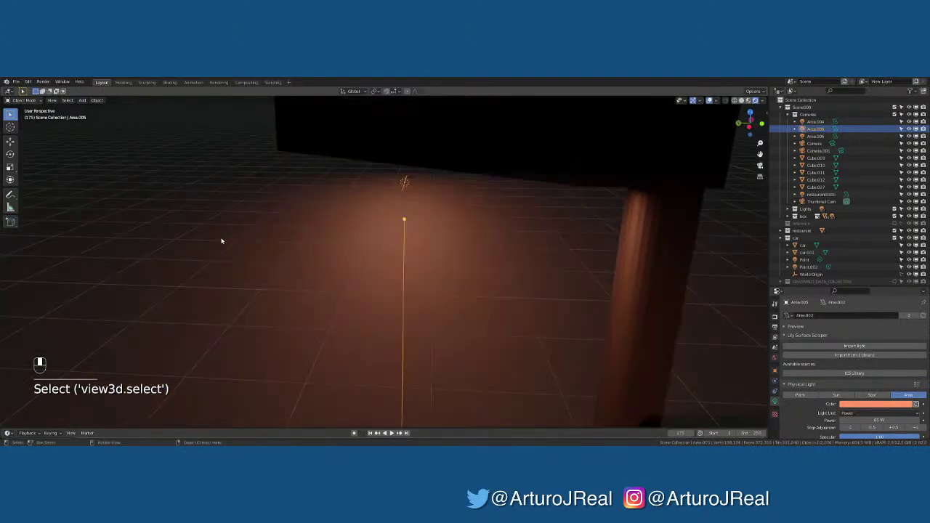
key(s)
key(x)
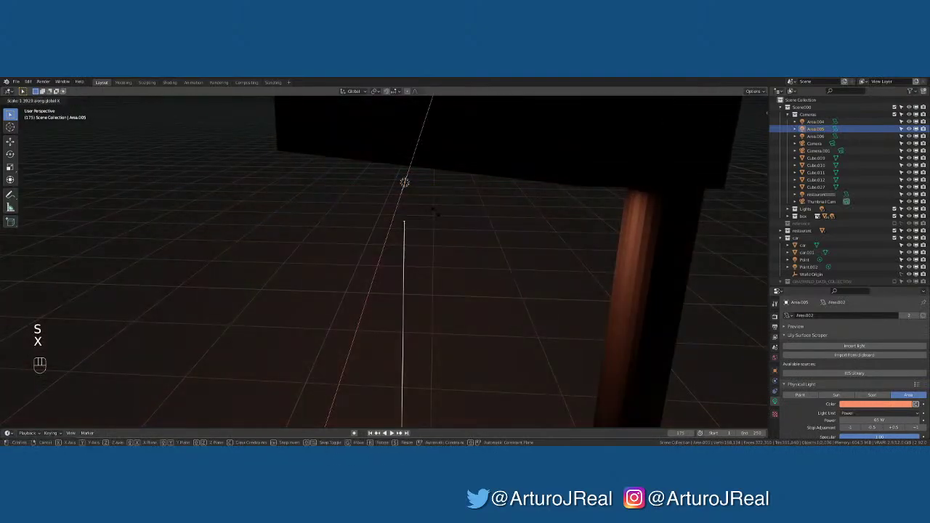
key(s)
key(y)
click(501, 218)
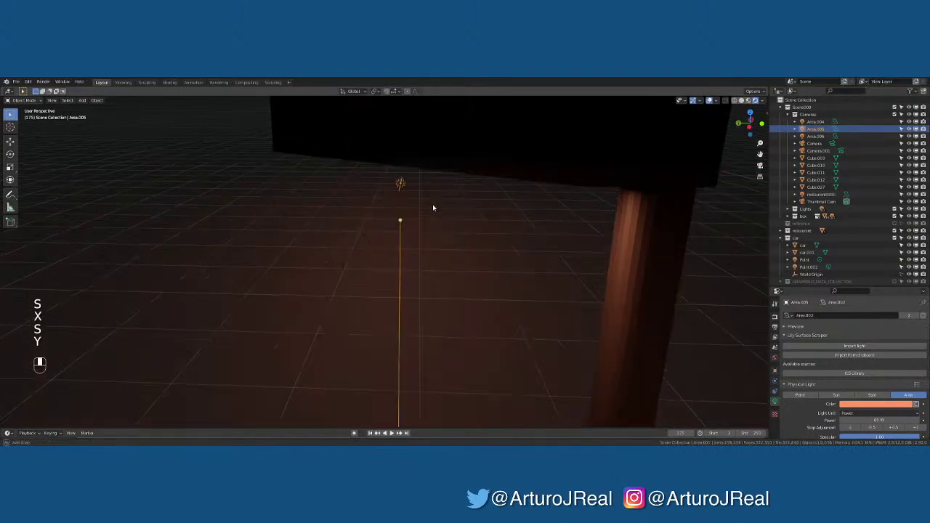
middle_drag(432, 208, 431, 194)
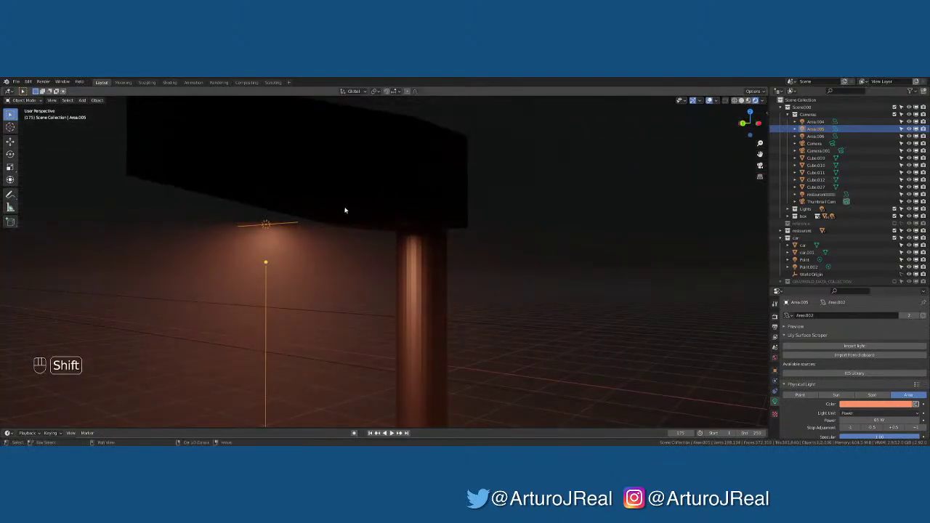
key(shift+a)
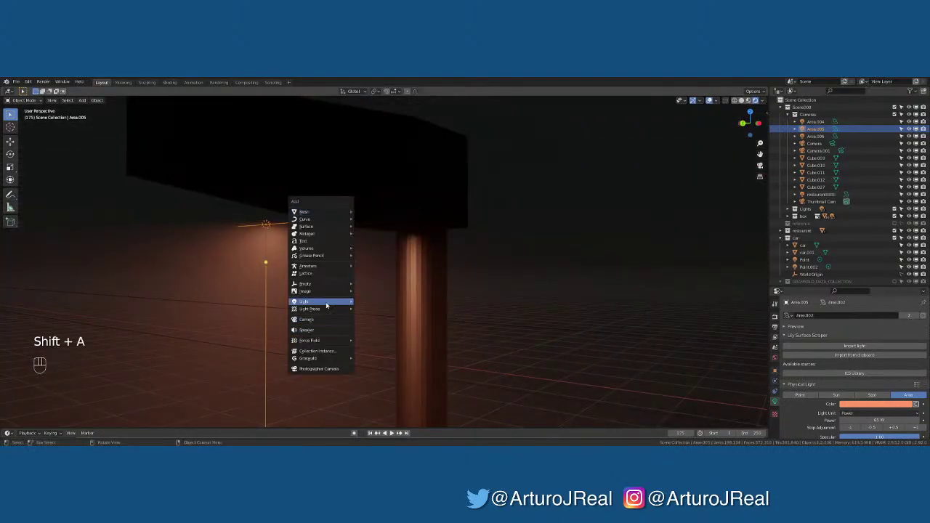
Add a new area light and scale it along X beside the lamp head
mouse_move(345, 304)
click(374, 328)
middle_drag(366, 291, 398, 236)
key(s)
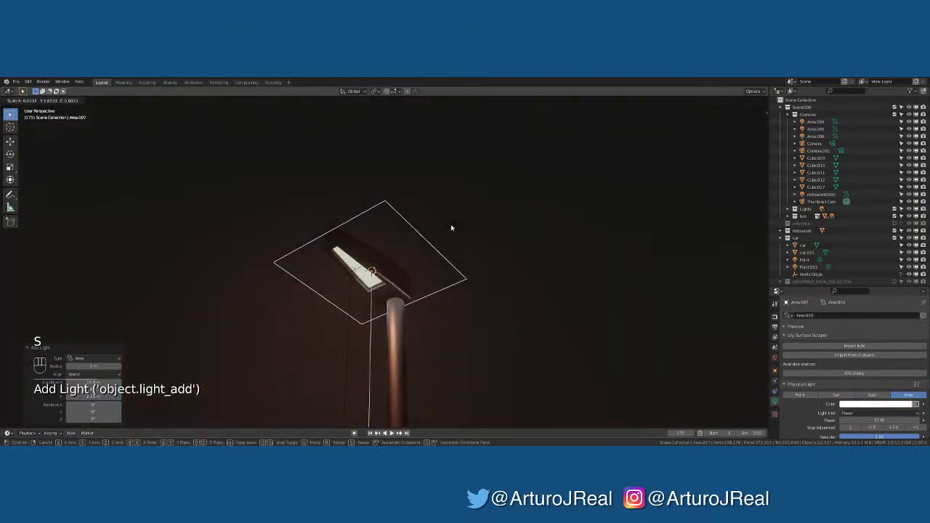
key(s)
key(x)
click(476, 218)
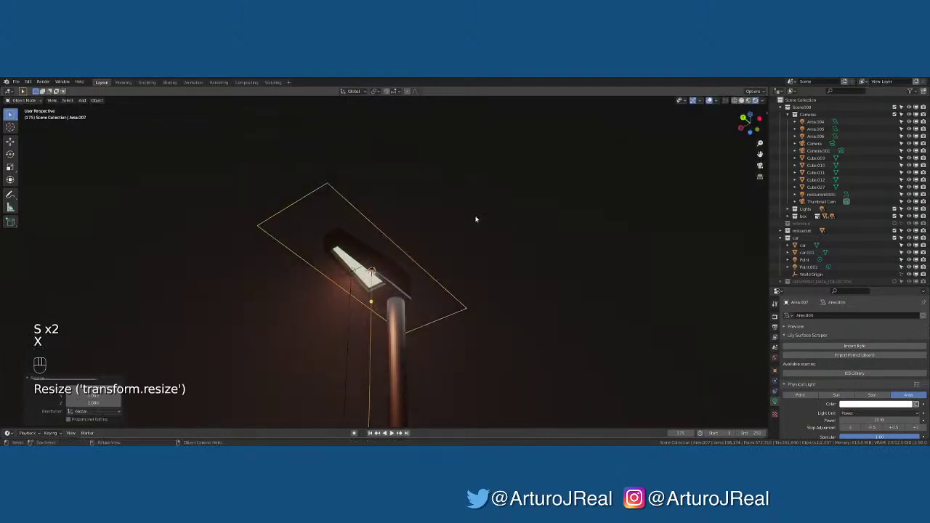
middle_drag(475, 218, 623, 253)
key(s)
key(x)
click(574, 251)
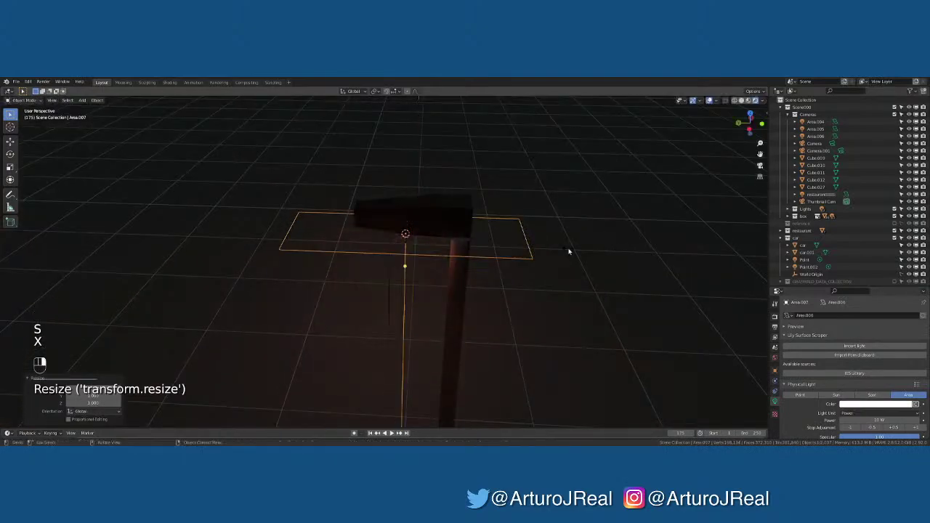
In top view, narrow the light along X, shift it along X and shorten it along Y
key(KP_7)
key(s)
key(x)
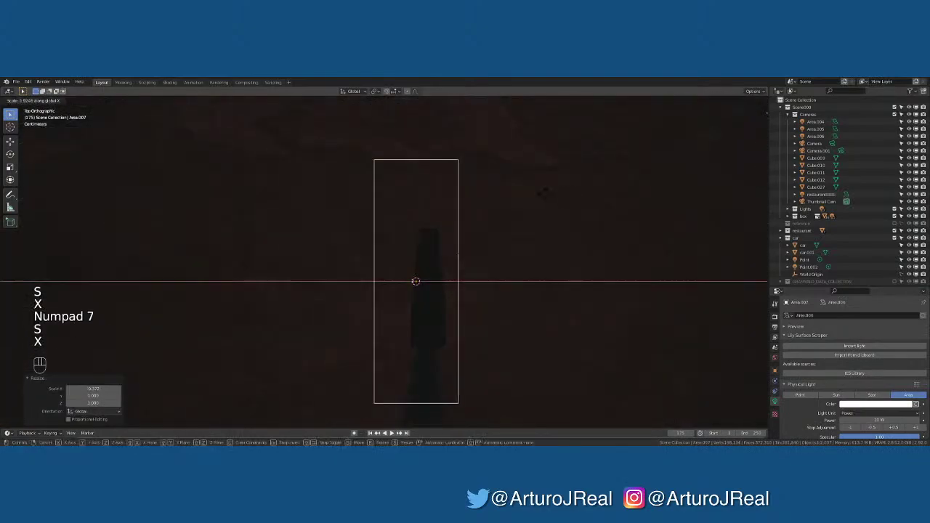
click(475, 199)
key(g)
key(x)
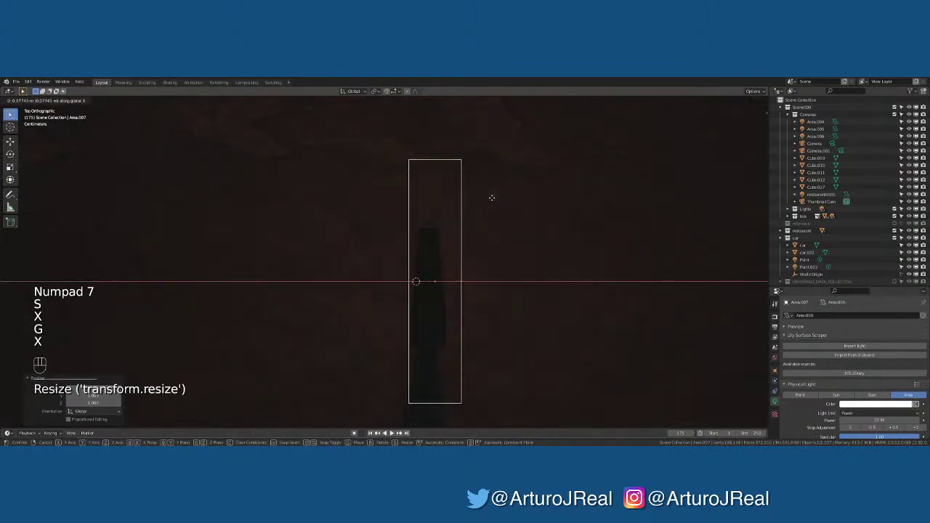
click(493, 197)
key(s)
key(z)
key(s)
key(y)
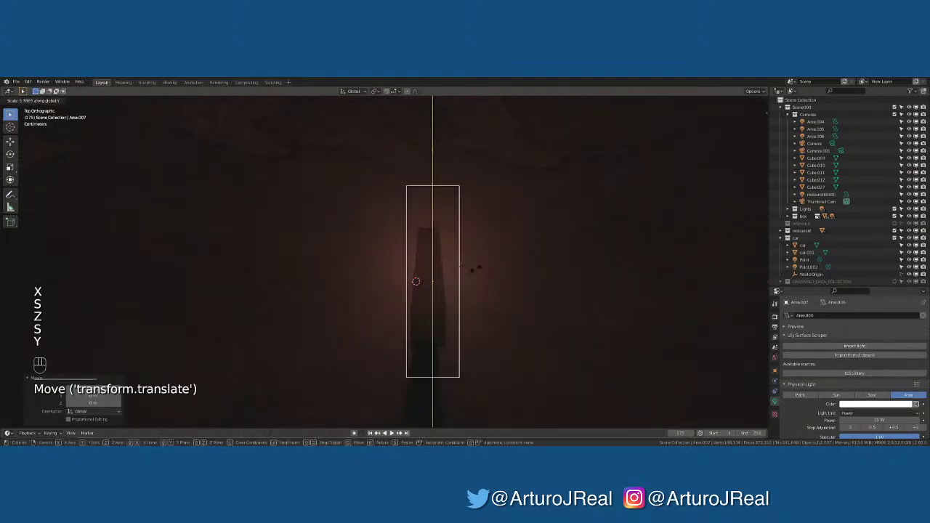
right_click(458, 313)
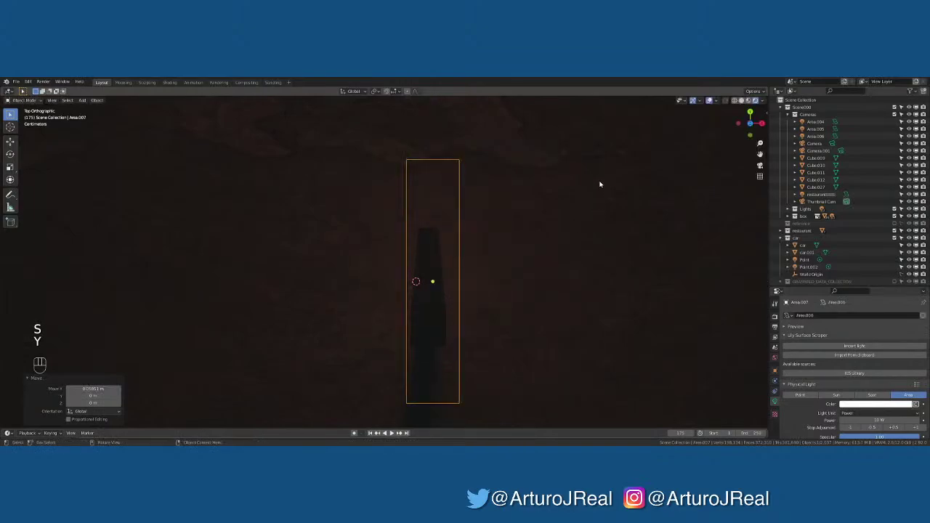
key(s)
key(y)
click(415, 281)
Resize the light along Y and X, then move it along X and Z onto the lamp head
key(s)
key(y)
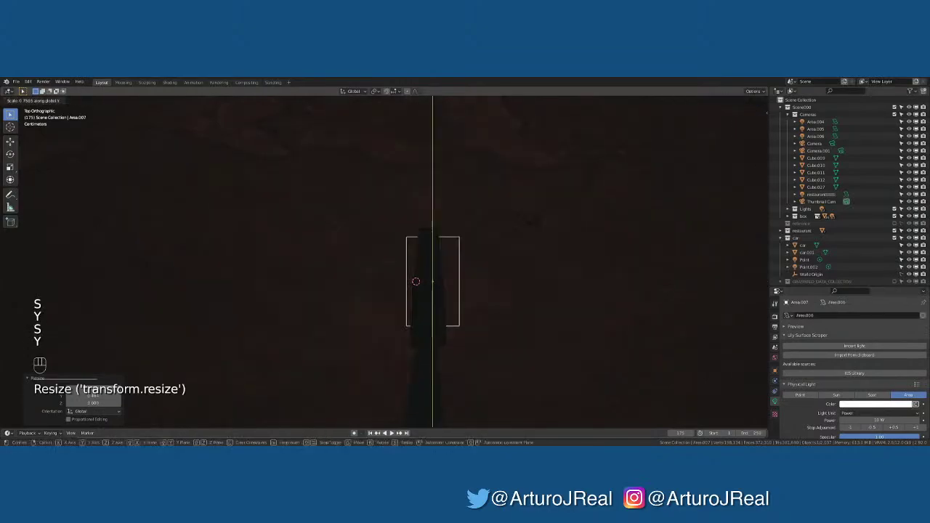
click(416, 281)
key(s)
key(x)
click(494, 219)
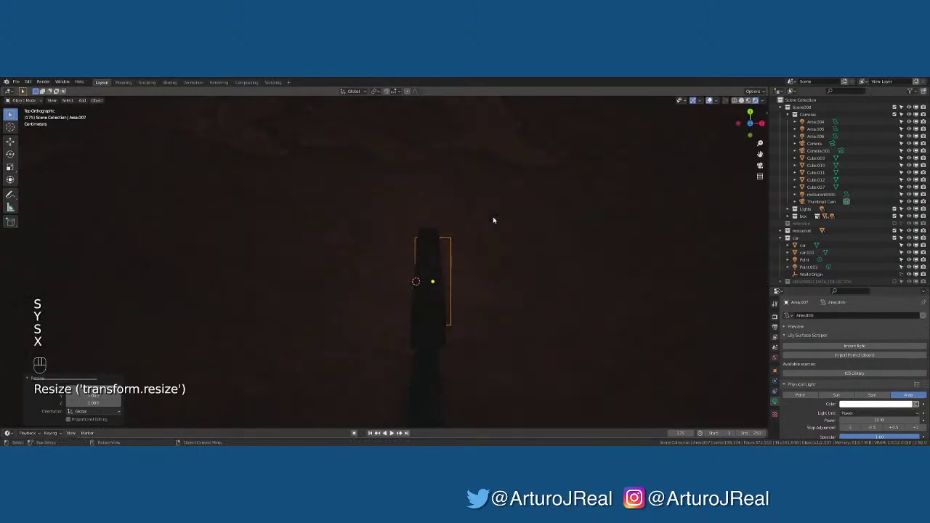
key(g)
key(x)
click(491, 215)
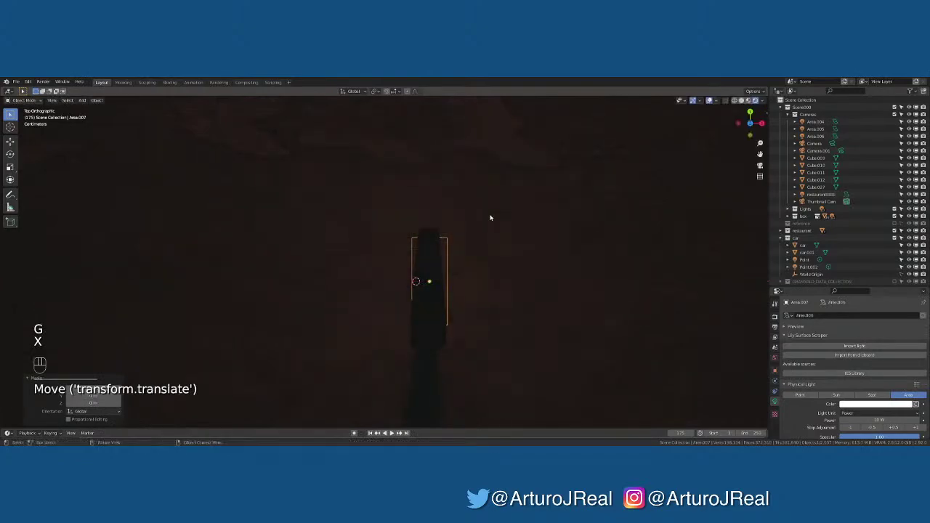
key(g)
key(z)
click(492, 210)
Narrow the light along X and nudge it about 0.064 m along X into place
key(s)
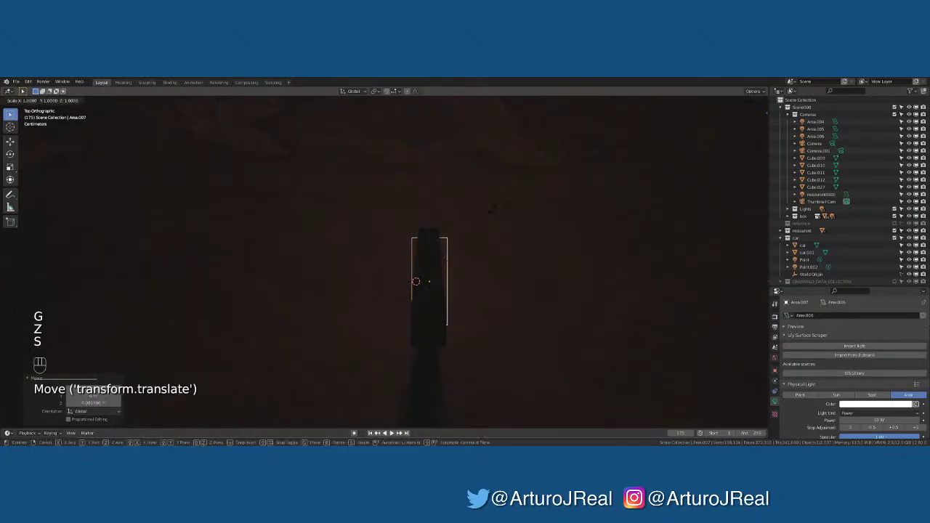
key(y)
right_click(477, 209)
key(s)
key(x)
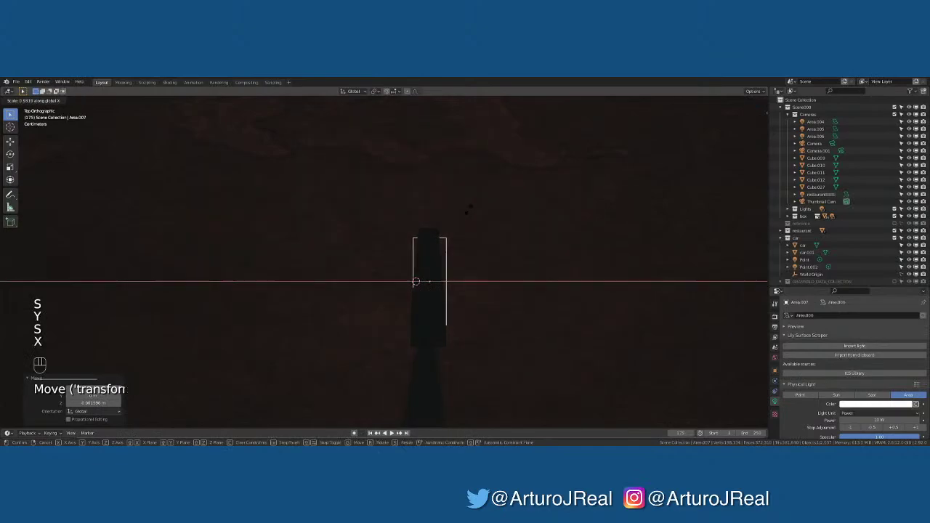
click(442, 218)
key(g)
key(x)
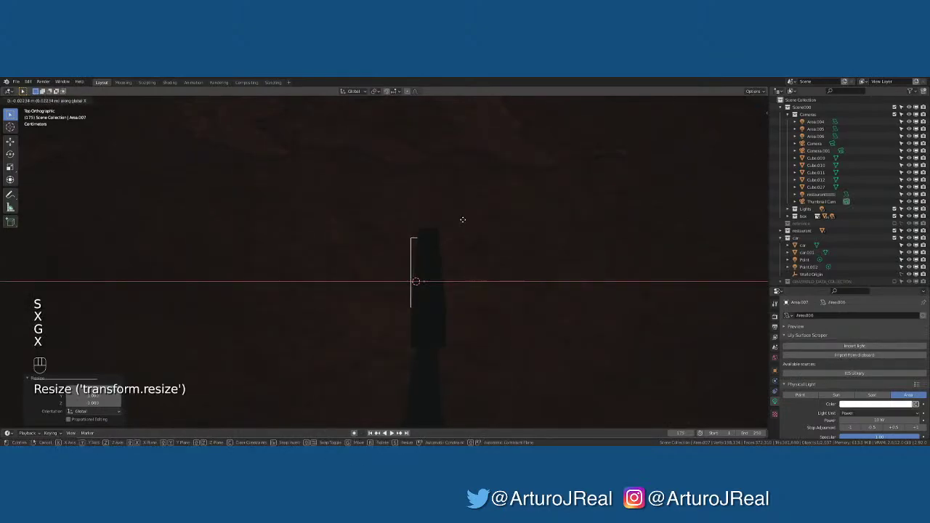
click(467, 217)
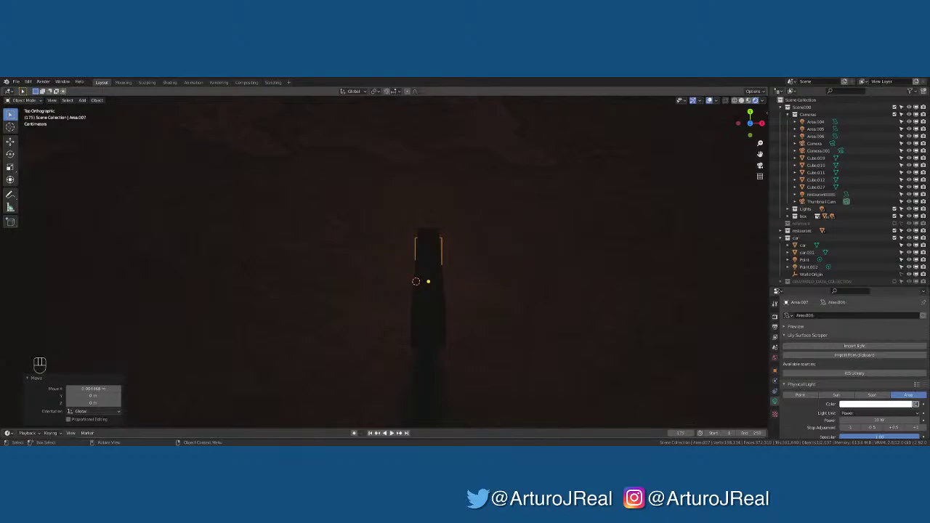
Select Area.005 and Area.007 and link their data with Ctrl+L
click(429, 398)
middle_drag(429, 397, 399, 264)
click(426, 256)
scroll(393, 249, up, 5)
click(400, 264)
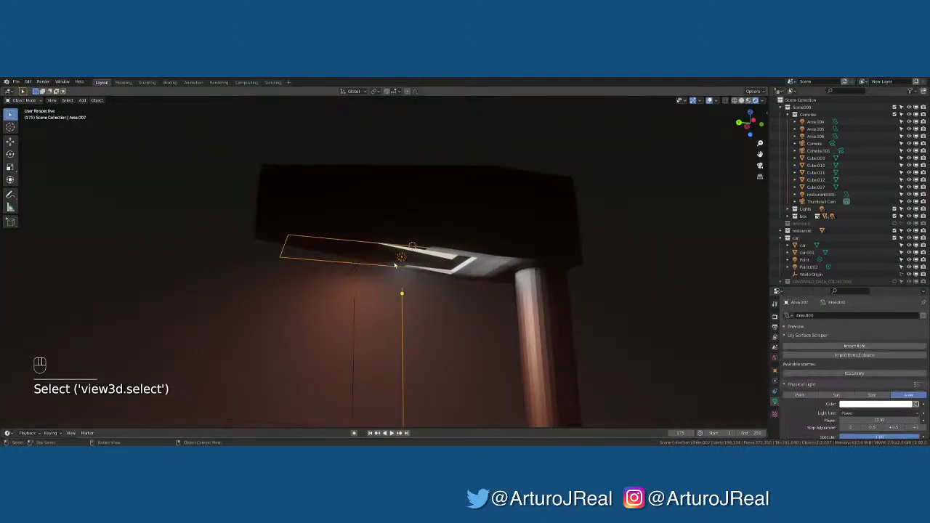
click(355, 273)
shift+click(404, 260)
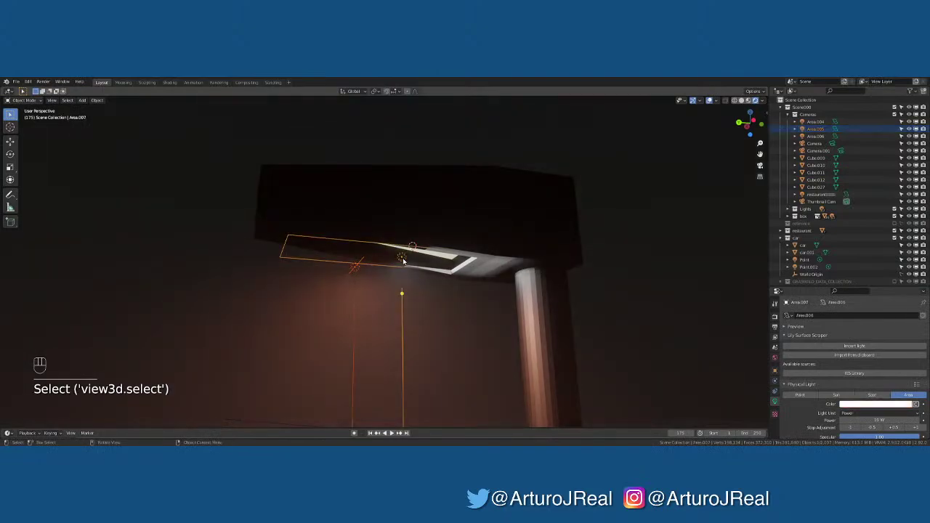
key(ctrl+l)
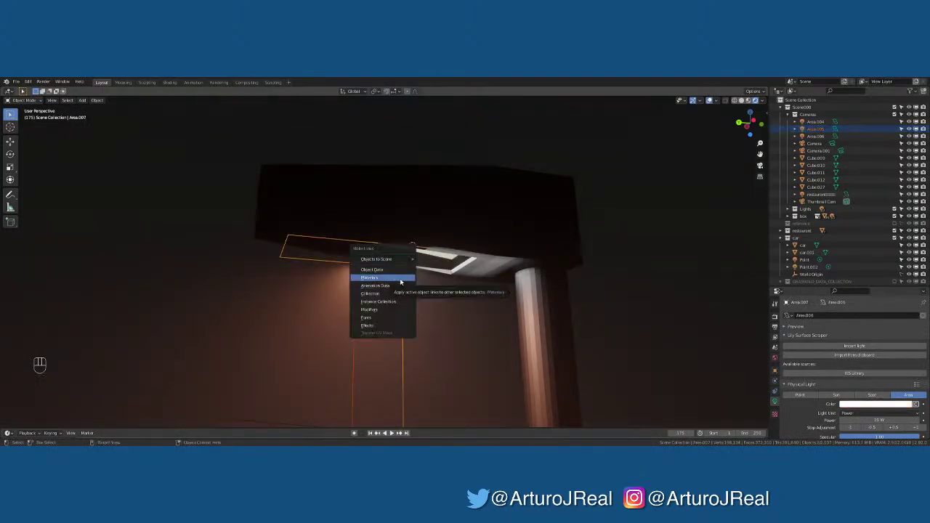
click(400, 280)
Reset Area.005's colour and switch it to a colour temperature of about 2574 K
click(357, 271)
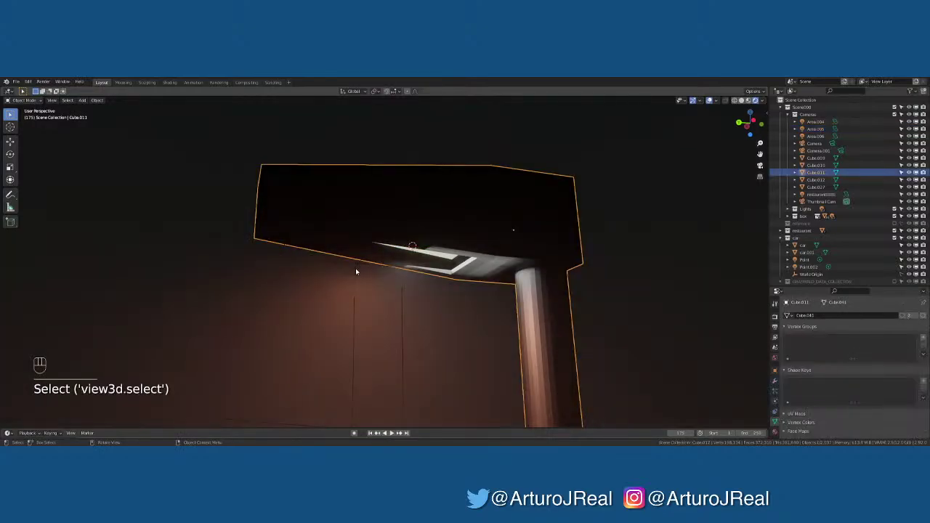
click(355, 267)
right_click(894, 405)
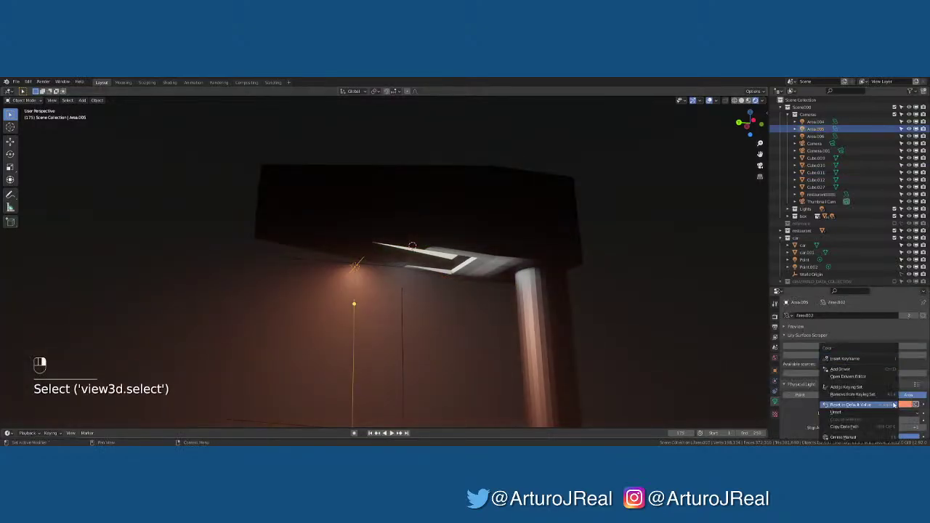
key(BackSpace)
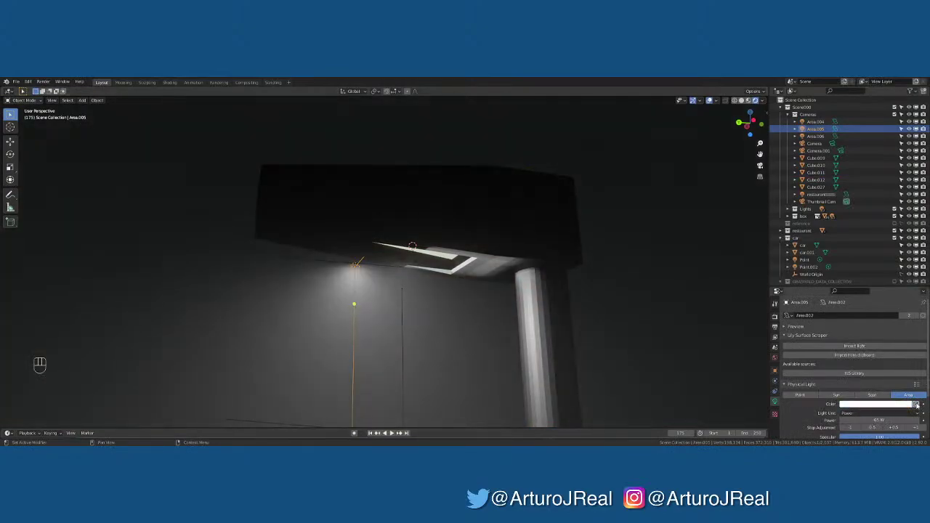
click(916, 404)
click(873, 421)
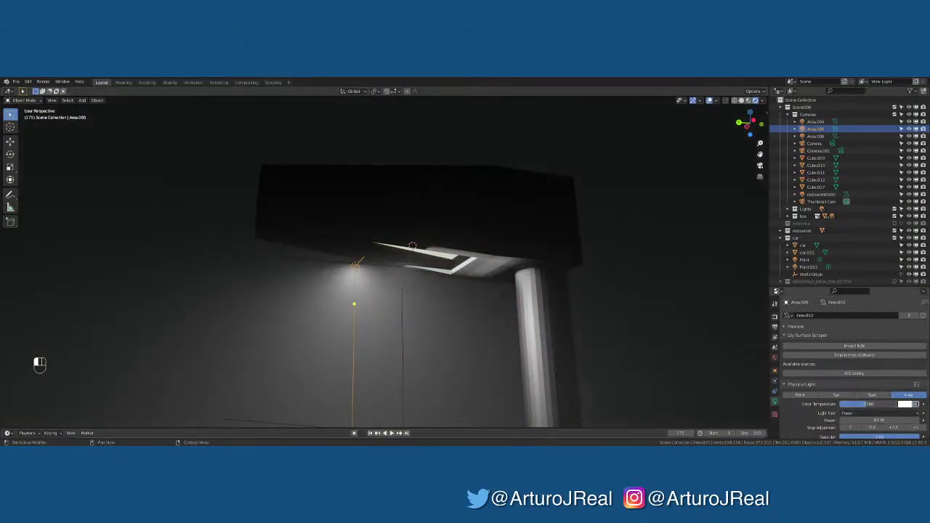
drag(869, 405, 851, 404)
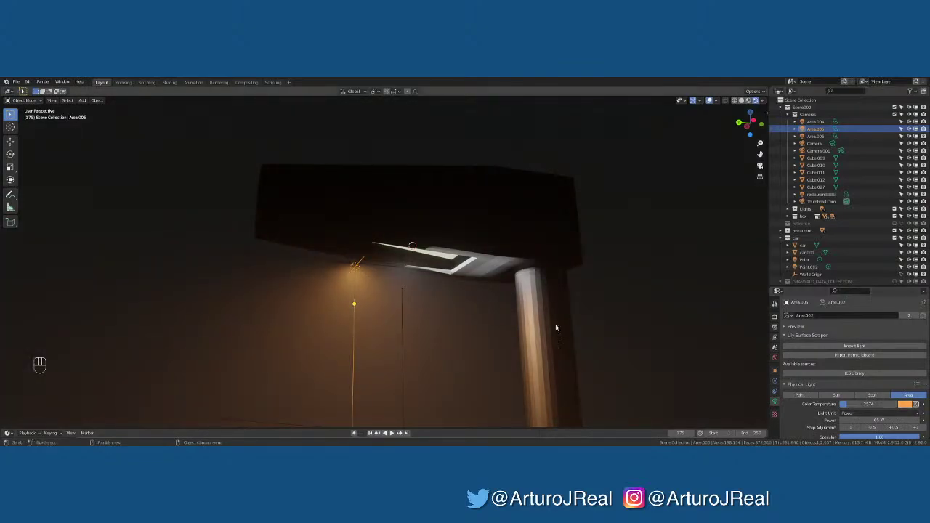
middle_drag(556, 328, 338, 270)
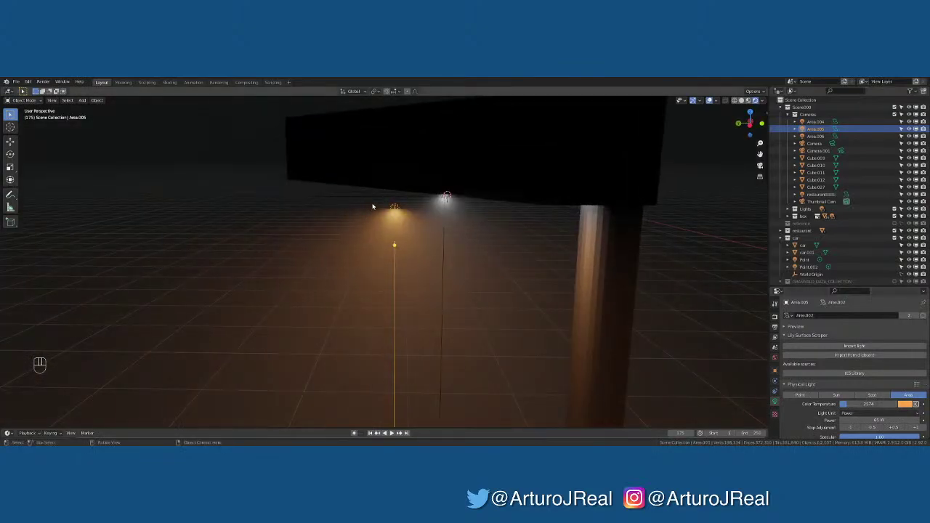
click(322, 386)
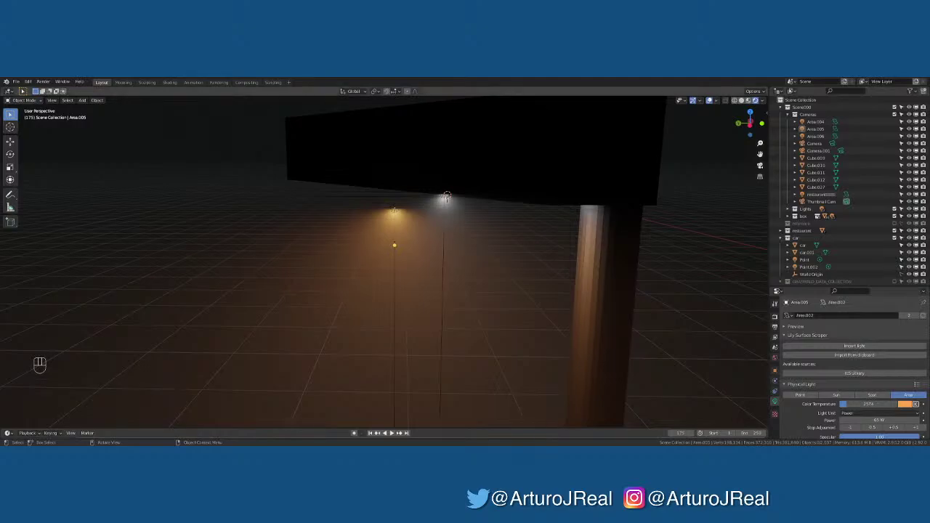
middle_drag(392, 305, 331, 281)
click(332, 283)
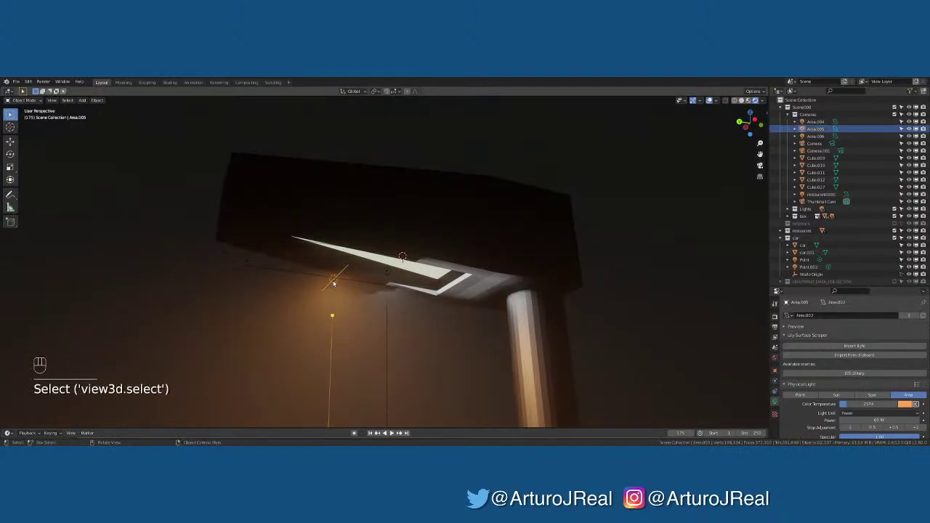
Delete two old area lights, Area.005 and the lamp-post light
key(x)
click(334, 282)
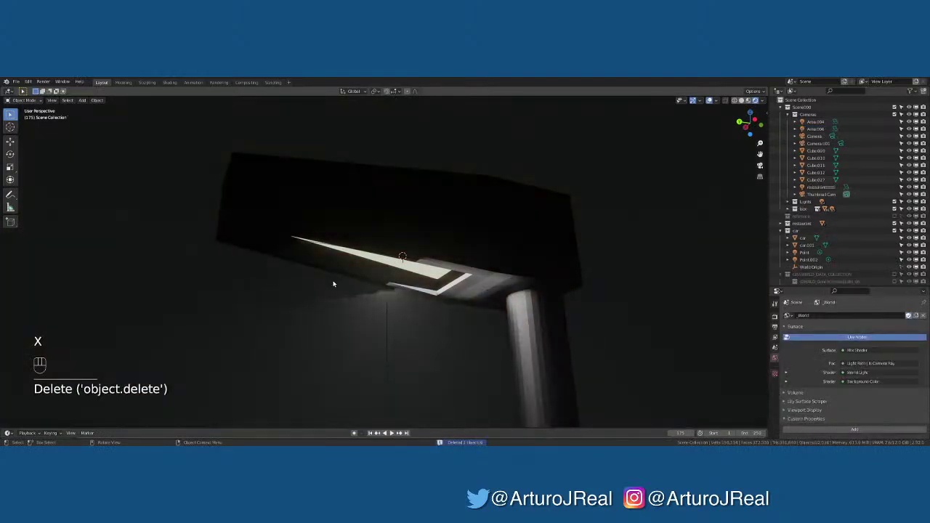
click(391, 274)
middle_drag(390, 269, 349, 190)
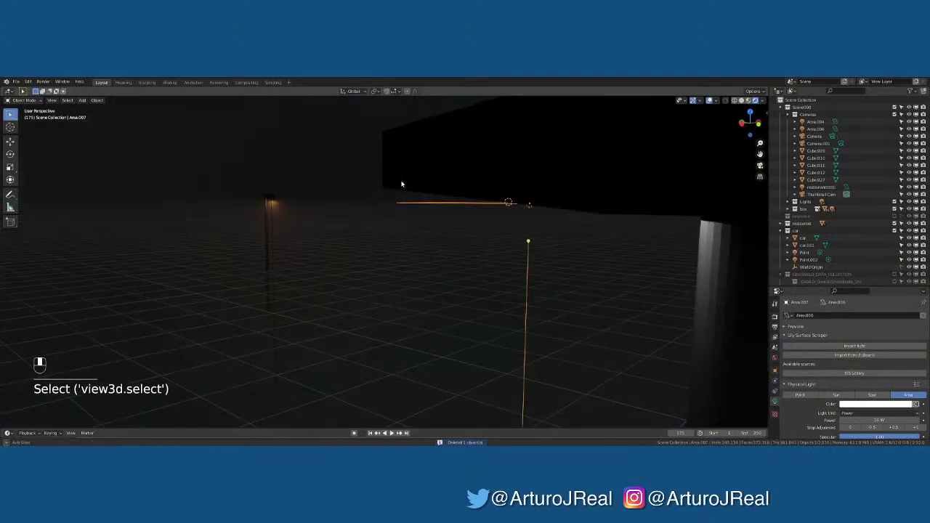
click(267, 202)
key(x)
click(267, 201)
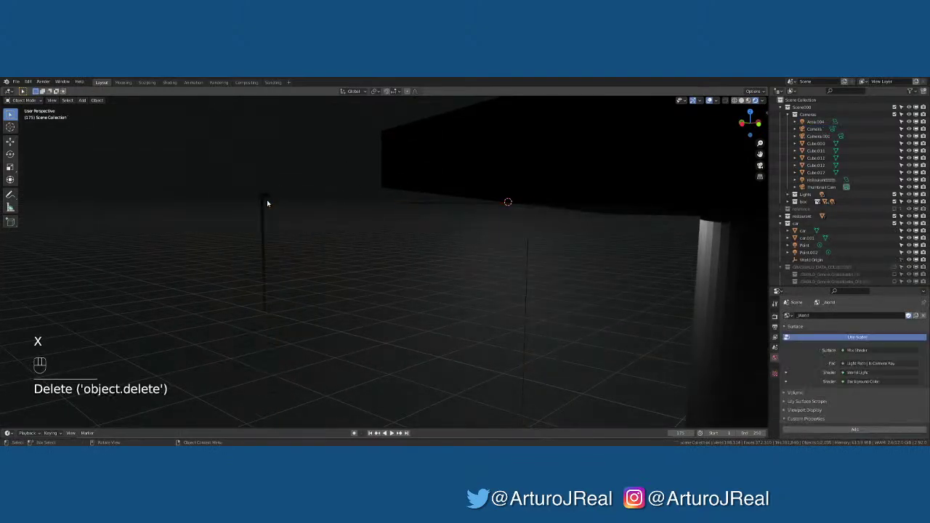
Rotate Area.007 about X to lie flat, then shift it along Z and X
click(529, 211)
middle_drag(596, 225, 536, 277)
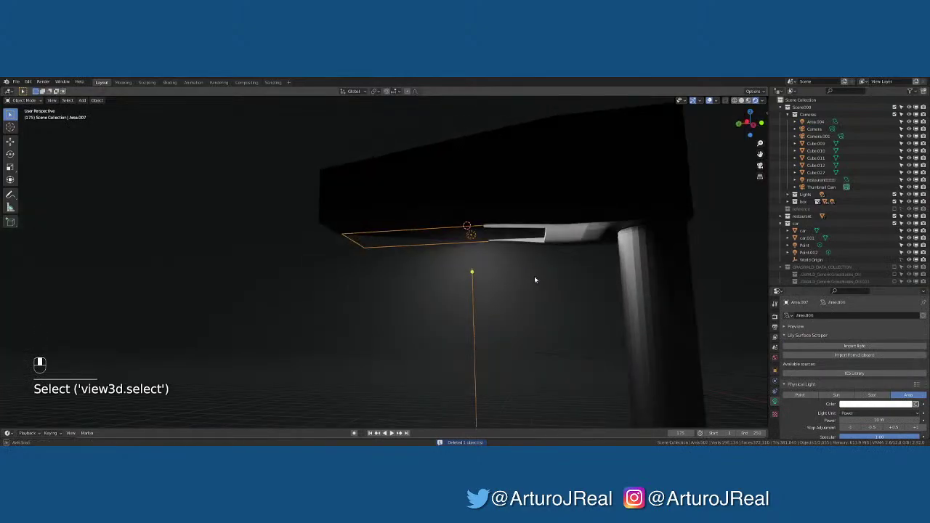
key(r)
key(x)
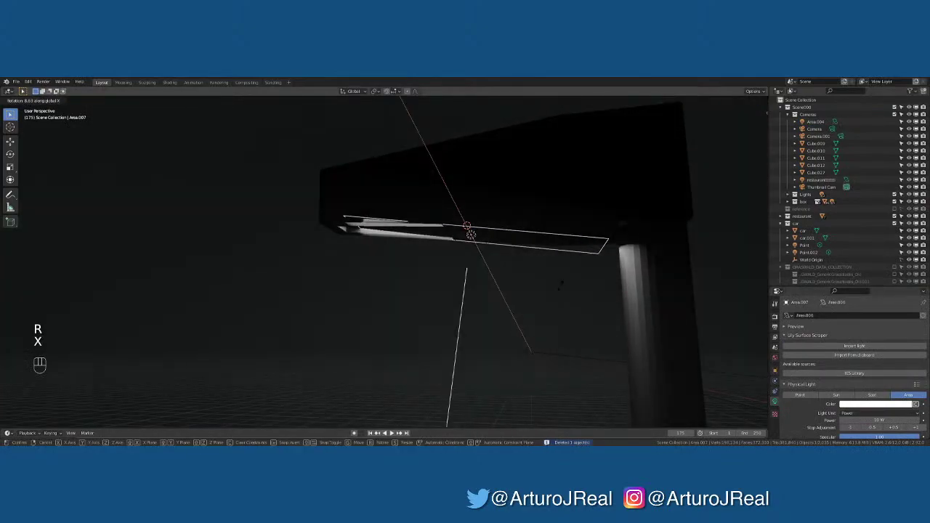
click(566, 279)
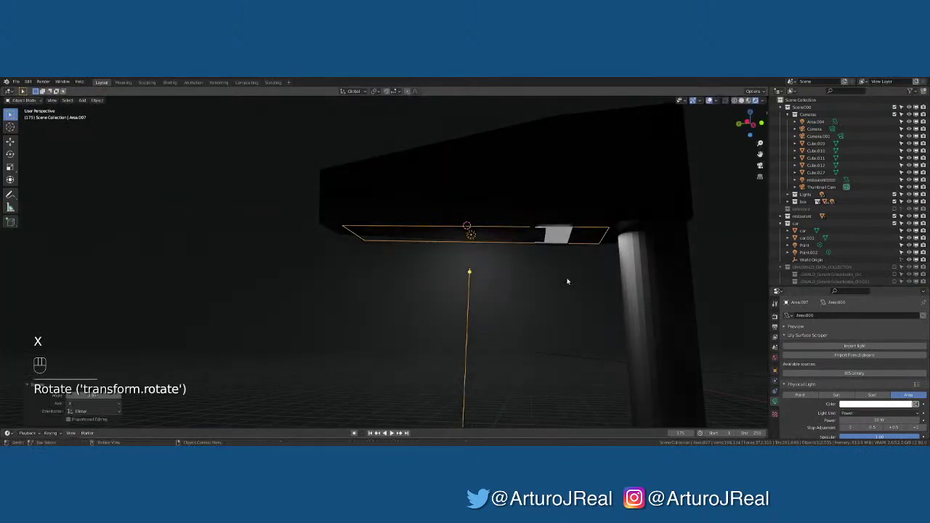
key(g)
key(z)
click(642, 277)
key(g)
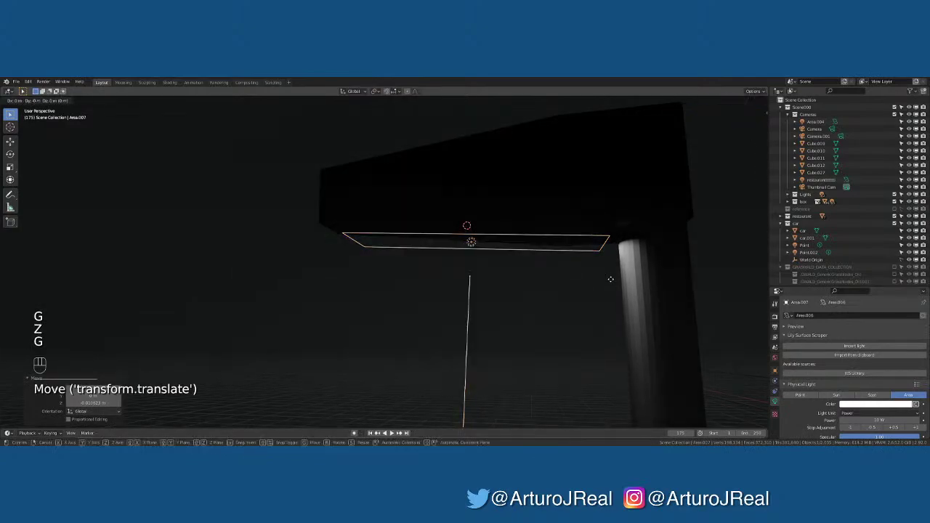
key(x)
click(603, 277)
Fine-tune Area.007's height just beneath the lamp head and tilt it slightly about X
middle_drag(602, 277, 598, 300)
key(g)
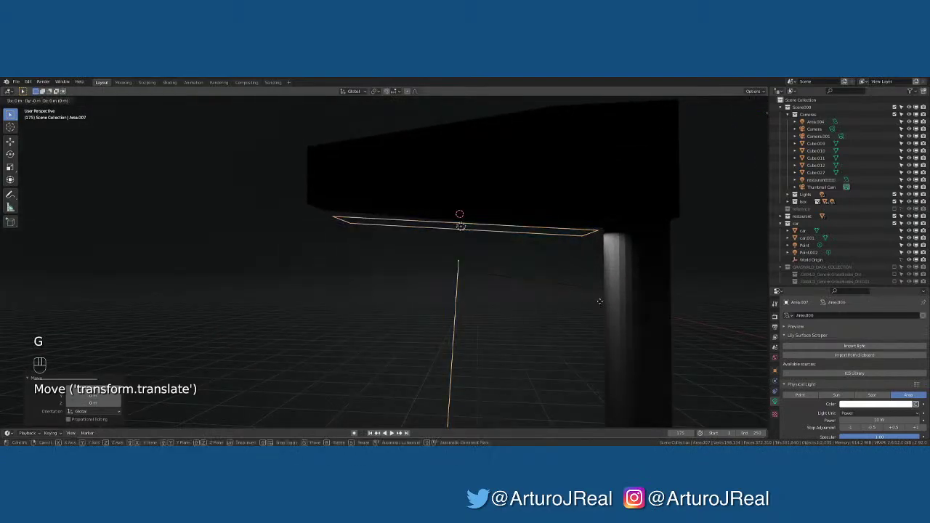
key(z)
click(601, 298)
alt+middle_drag(601, 298, 592, 289)
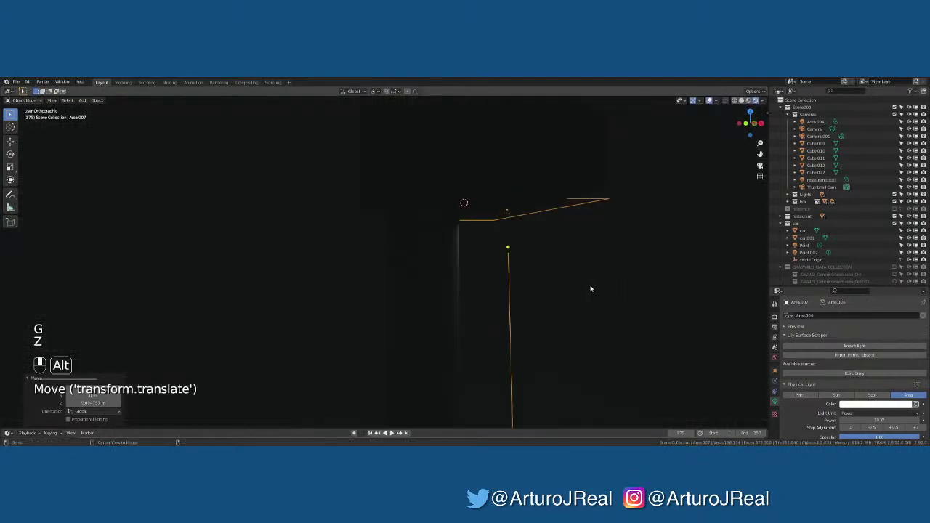
key(g)
key(z)
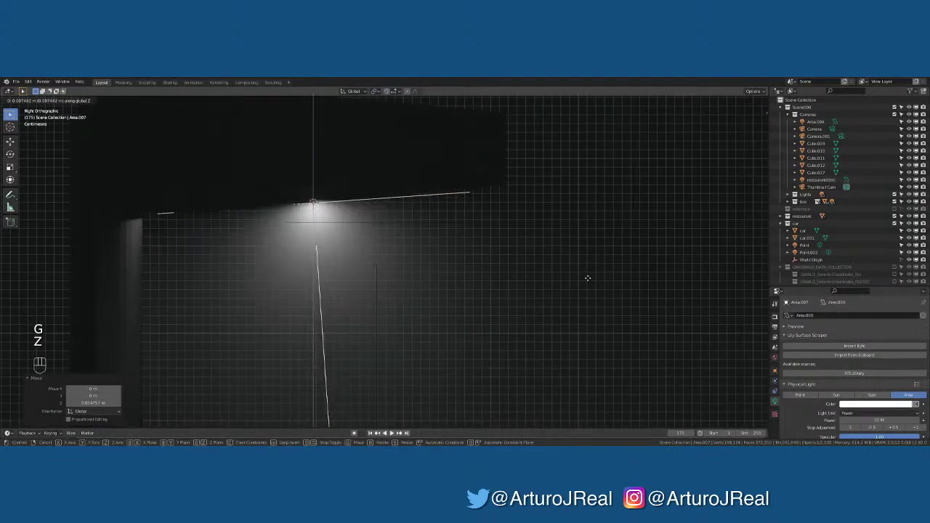
click(589, 281)
key(r)
key(x)
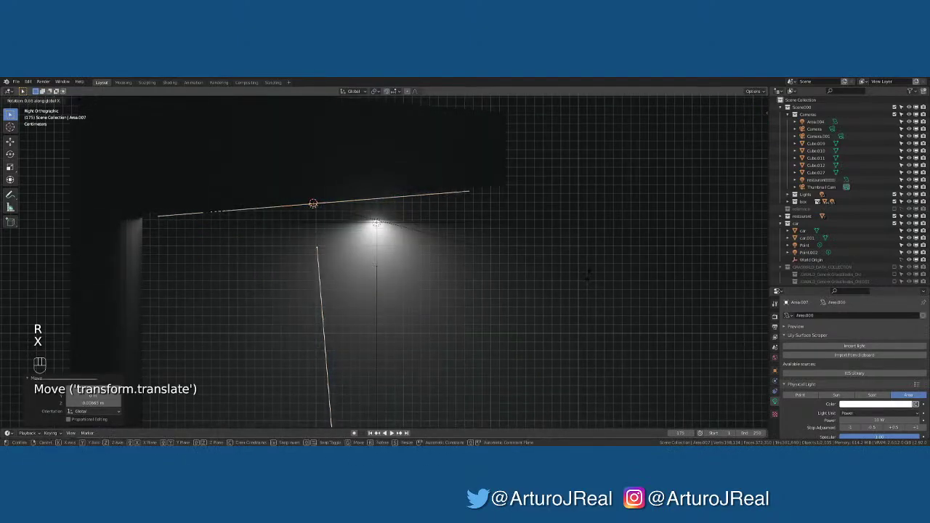
right_click(588, 278)
click(458, 254)
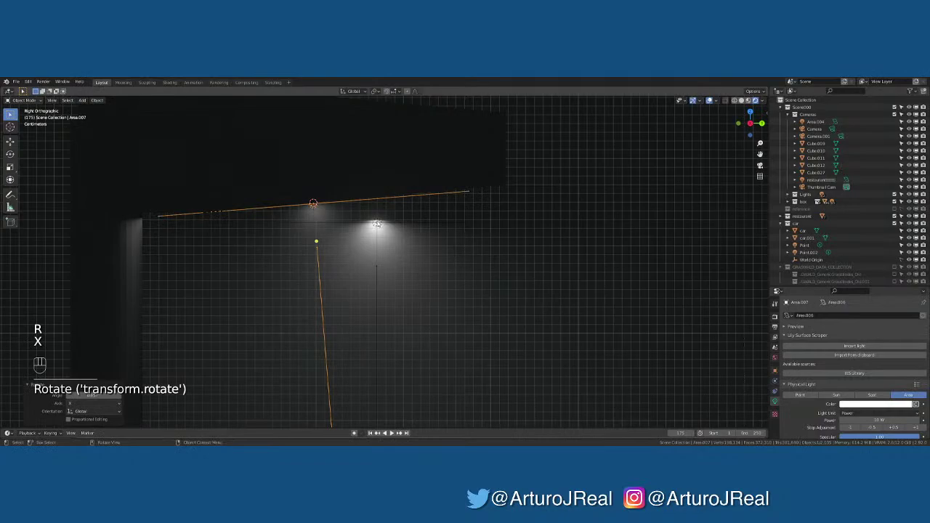
click(378, 224)
middle_drag(488, 242, 469, 234)
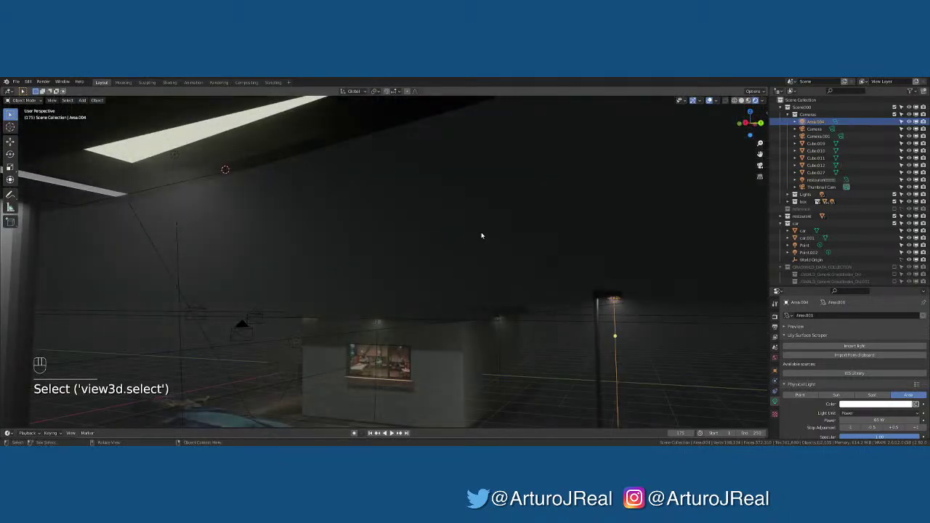
Switch Area.004's colour to Color Temperature and set it to 2500 K
key(KP_0)
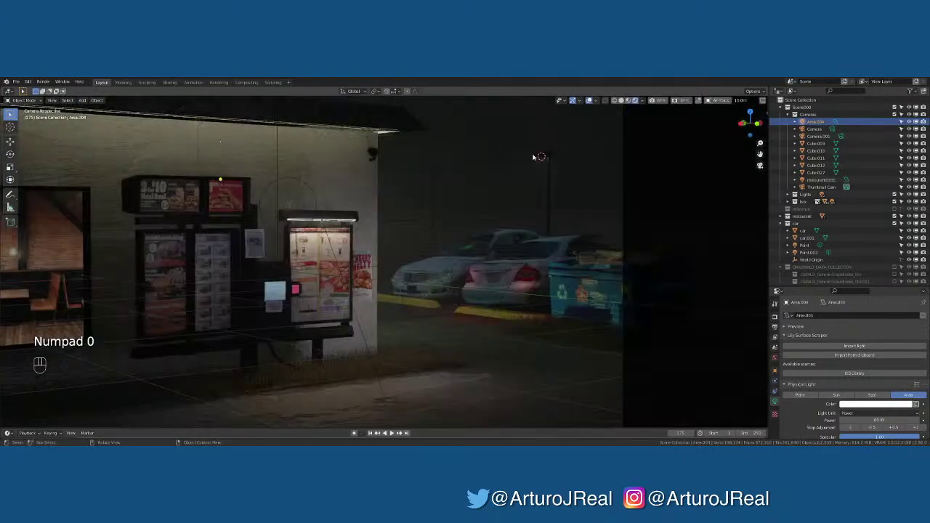
key(KP_Decimal)
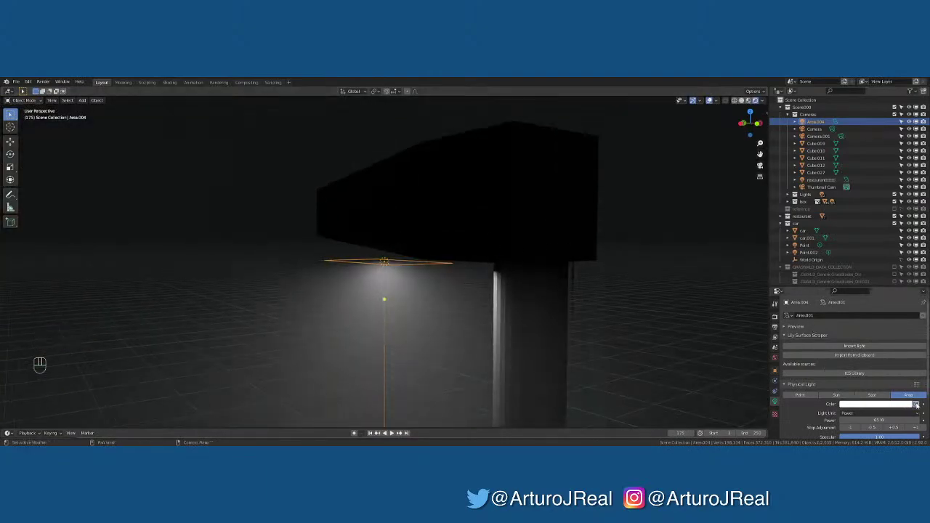
click(916, 404)
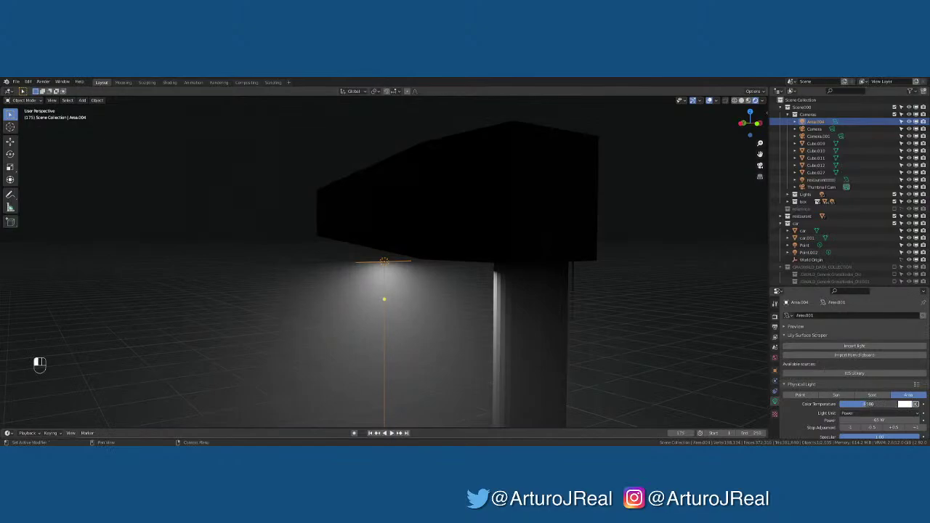
drag(868, 405, 849, 404)
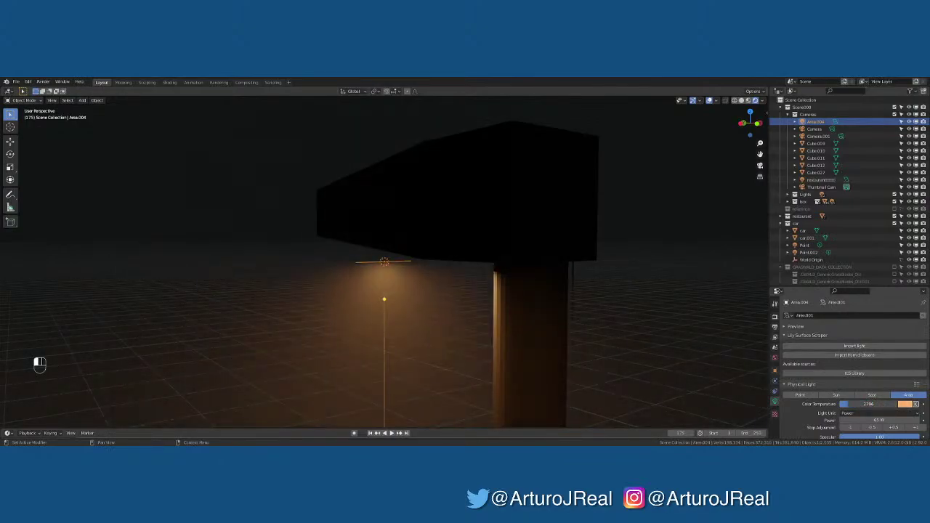
click(849, 404)
text(2500)
key(Return)
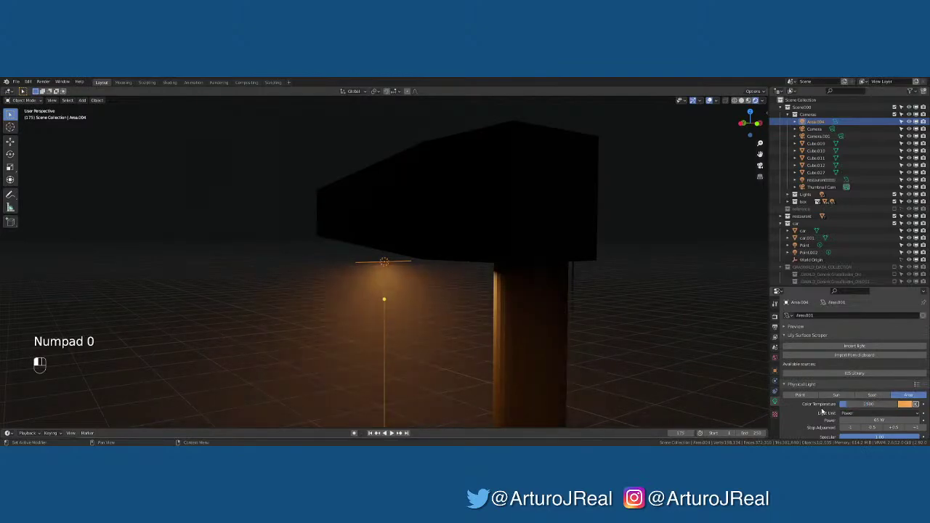
middle_drag(383, 277, 441, 264)
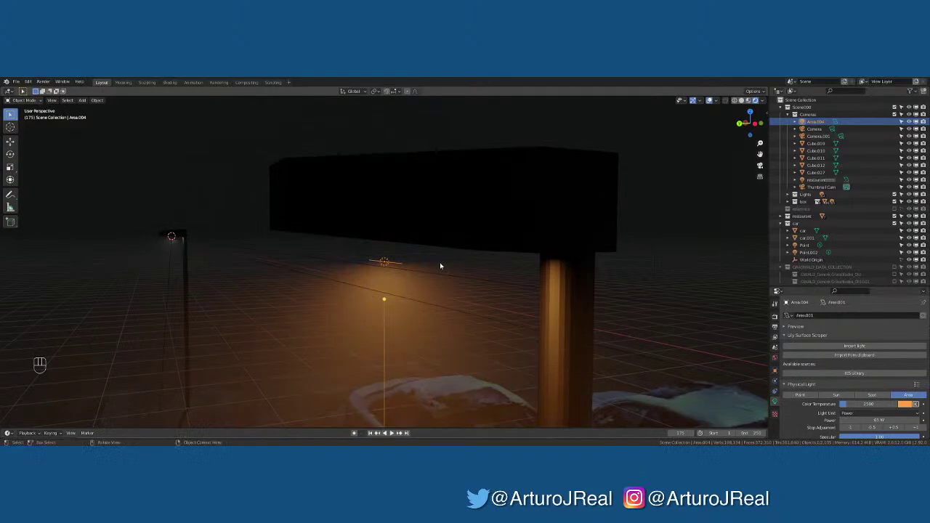
Set Area.007 by the cars to a 2500 K colour temperature
click(171, 240)
key(KP_Decimal)
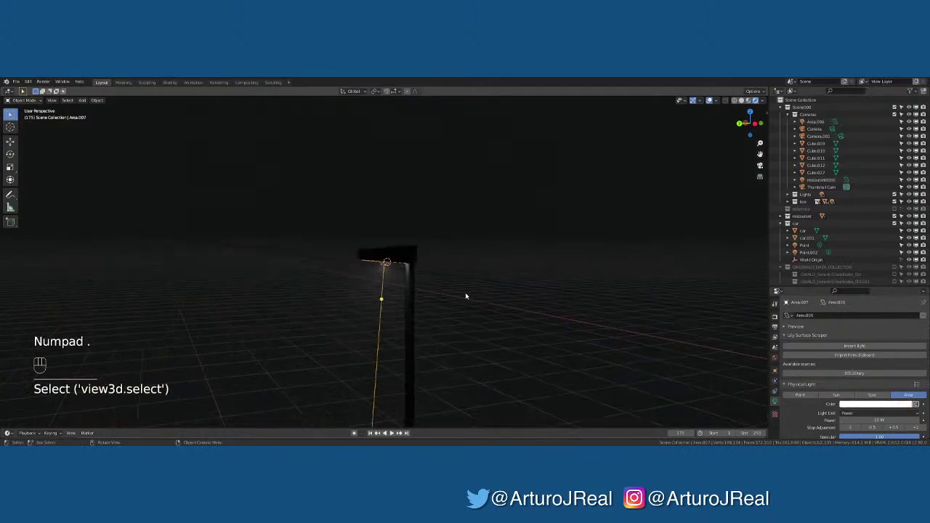
click(916, 405)
click(885, 406)
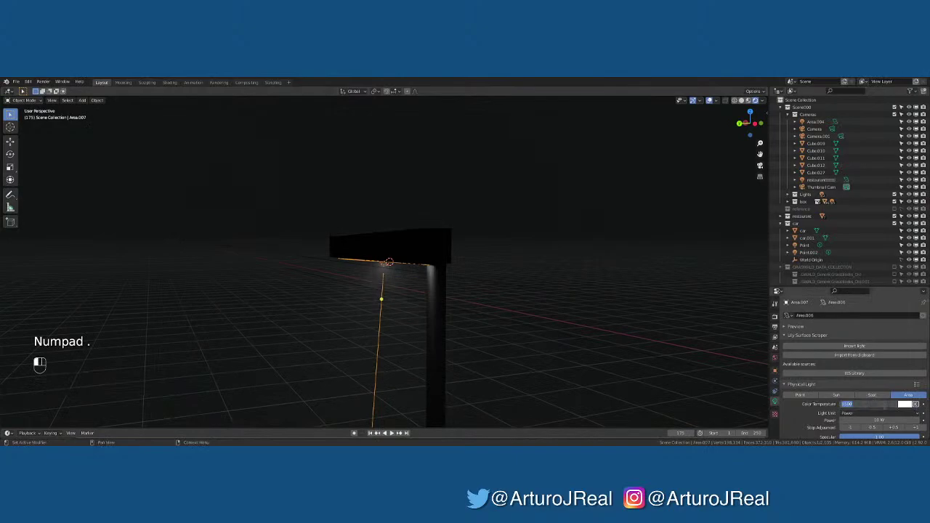
text(2500)
key(Return)
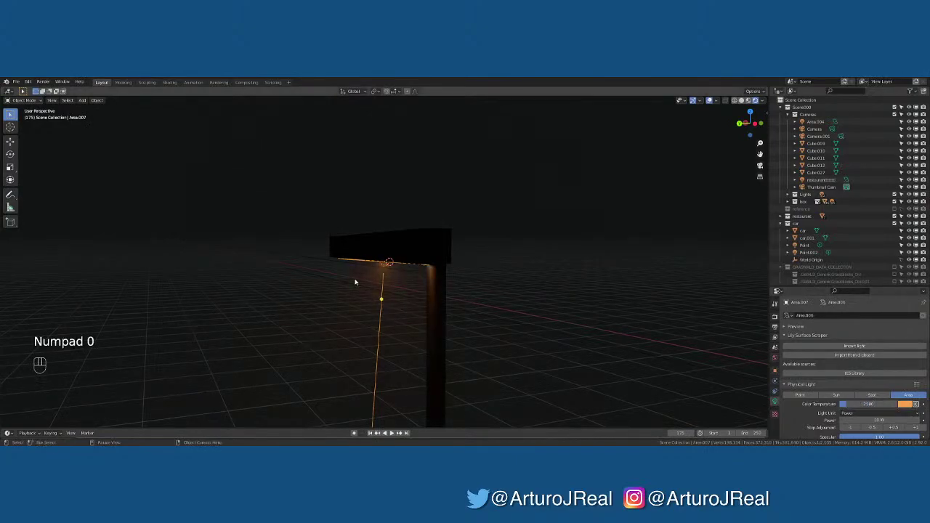
key(KP_0)
Give the far-left lamp's area light a paler 6000 K colour temperature
click(493, 178)
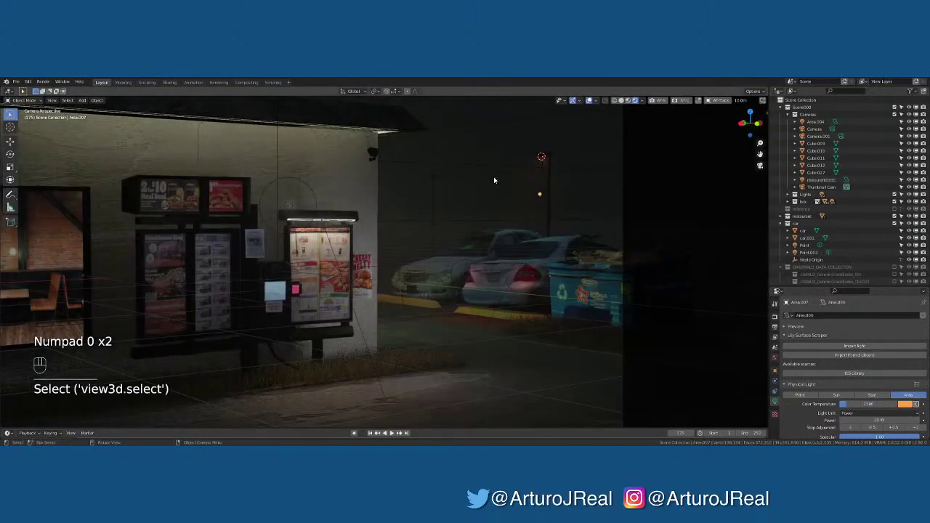
middle_drag(494, 178, 429, 179)
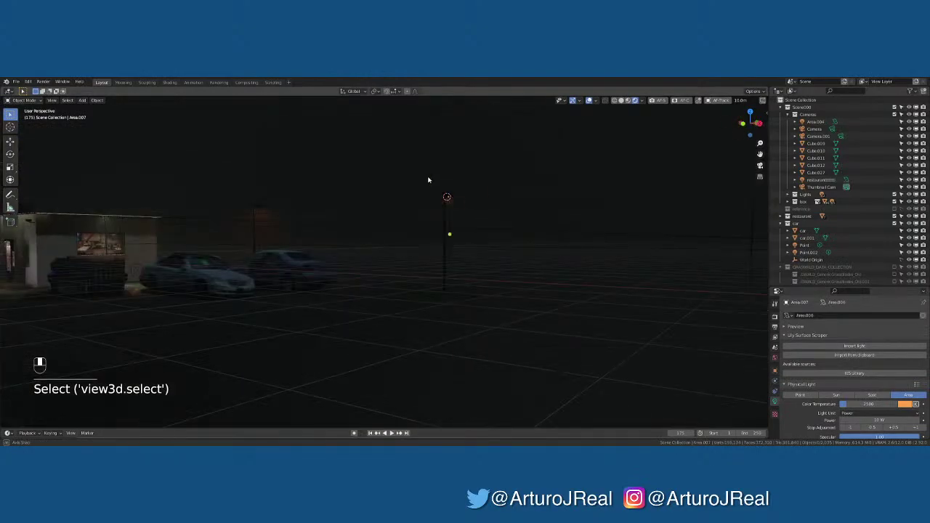
click(260, 210)
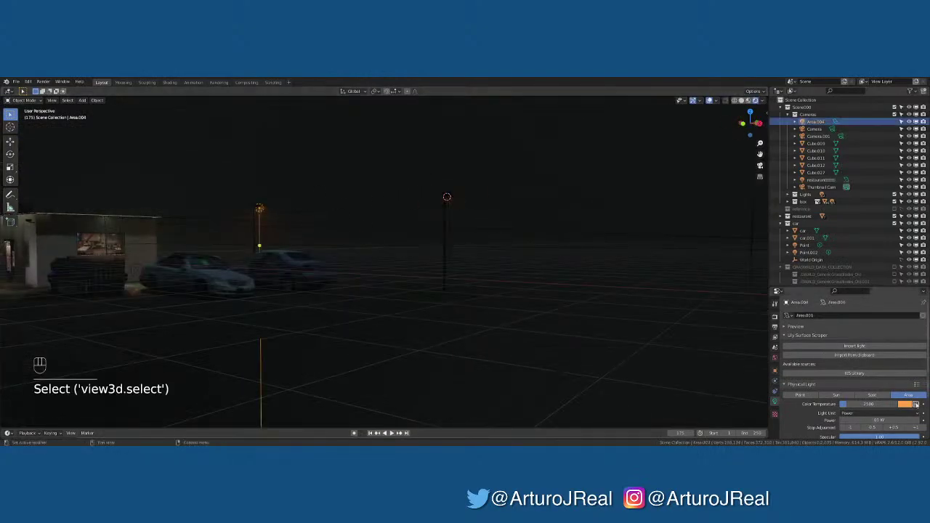
drag(865, 407, 881, 406)
click(888, 403)
key(Return)
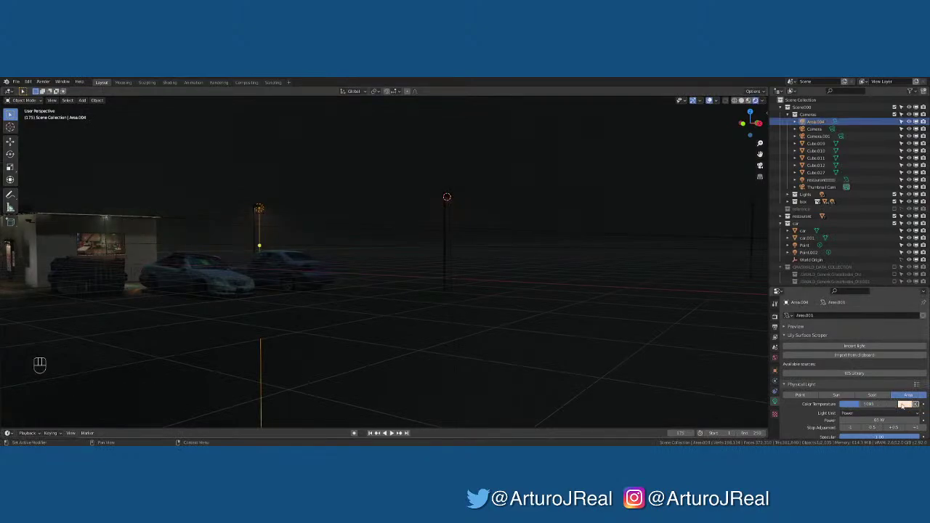
click(903, 404)
click(880, 404)
text(600)
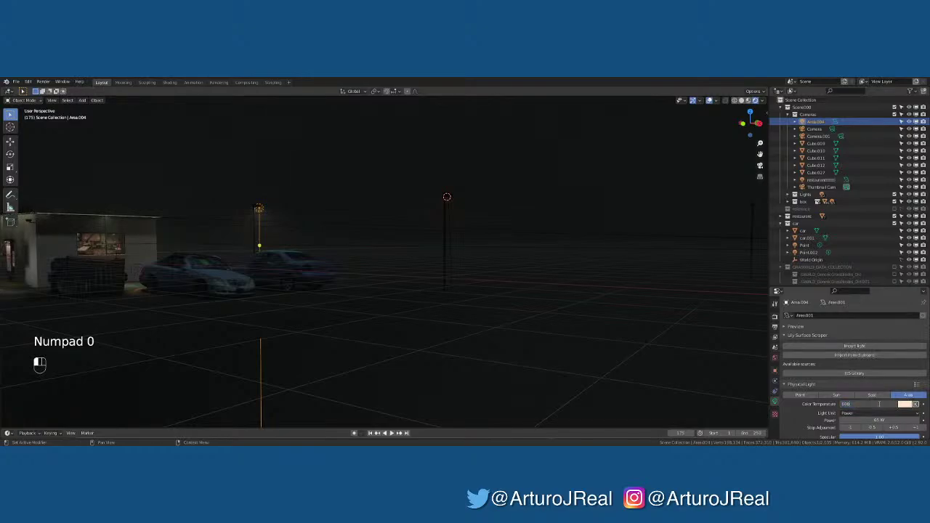
text(0)
key(Return)
Look through the camera with viewport overlays hidden to inspect the night lighting
click(358, 314)
key(KP_0)
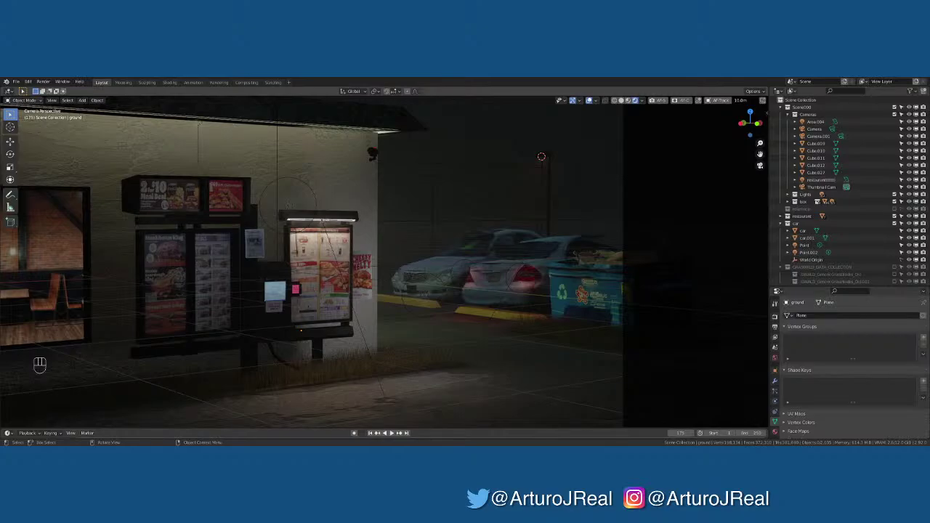
click(540, 396)
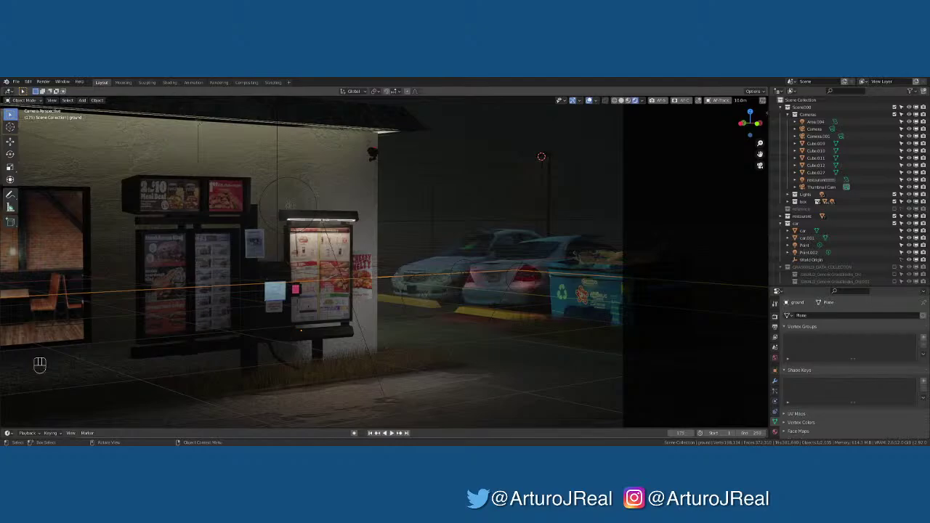
click(530, 332)
click(582, 152)
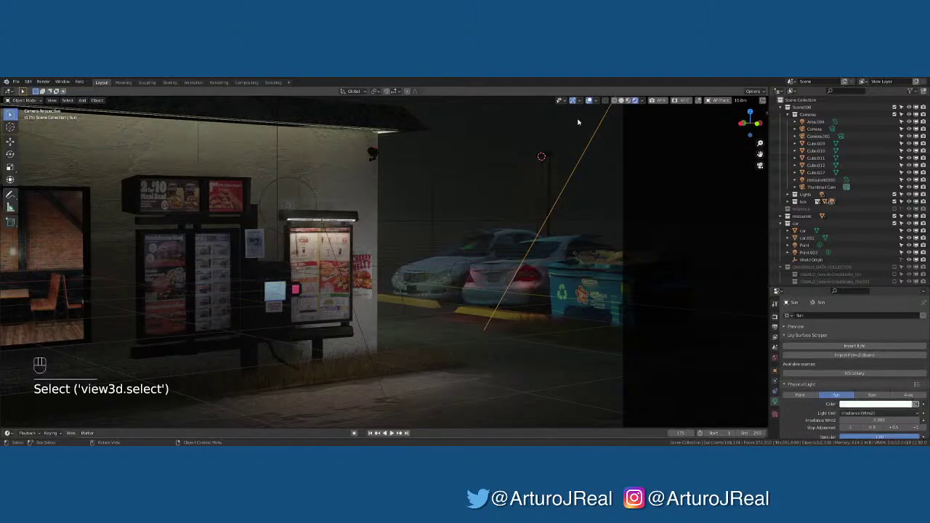
click(590, 100)
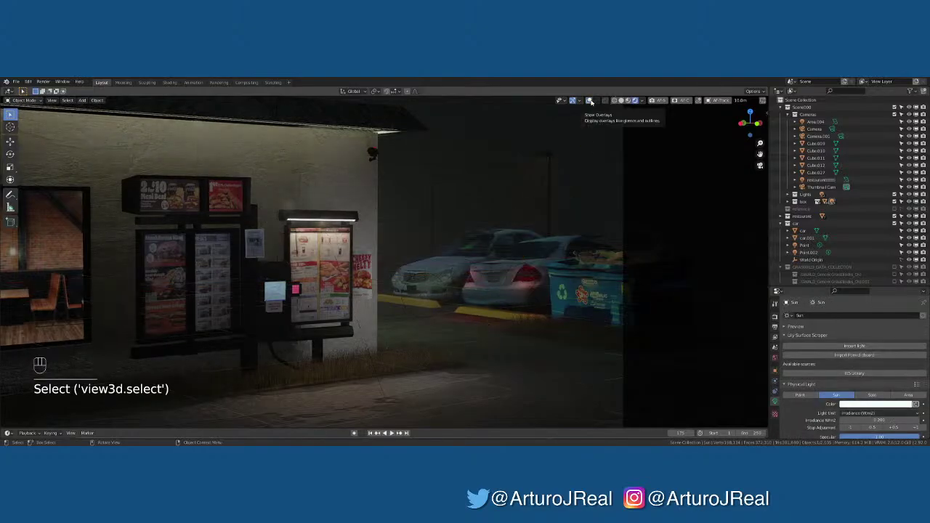
double_click(590, 100)
Raise Area.007's power from 10 W to 50 W and preview it without overlays
click(591, 100)
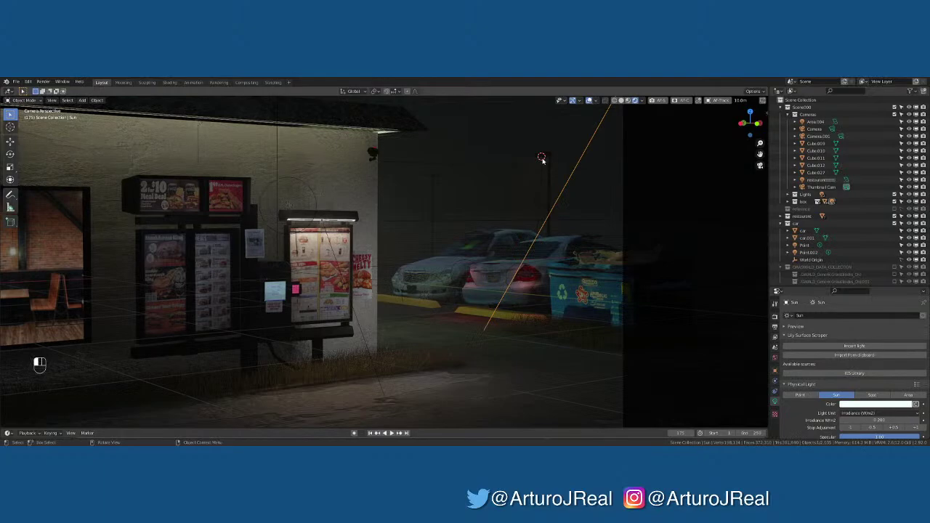
click(541, 158)
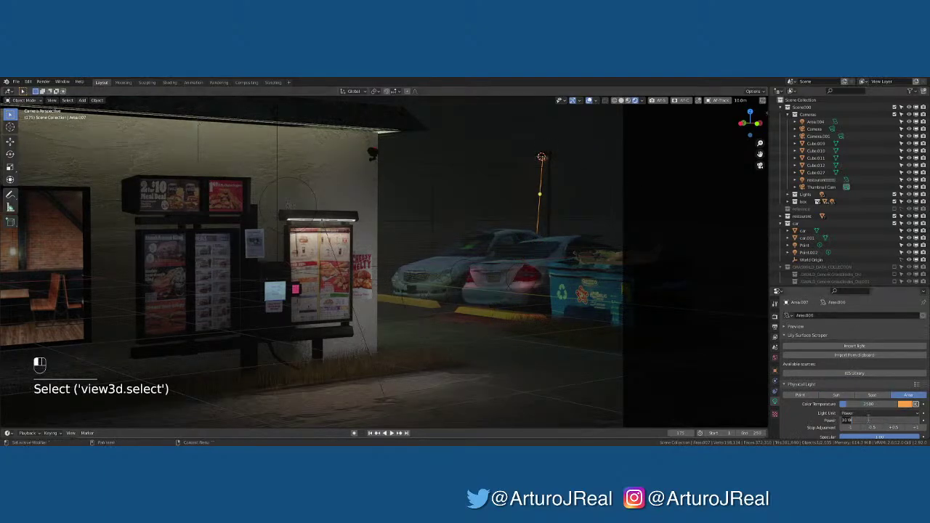
drag(869, 420, 868, 419)
click(555, 144)
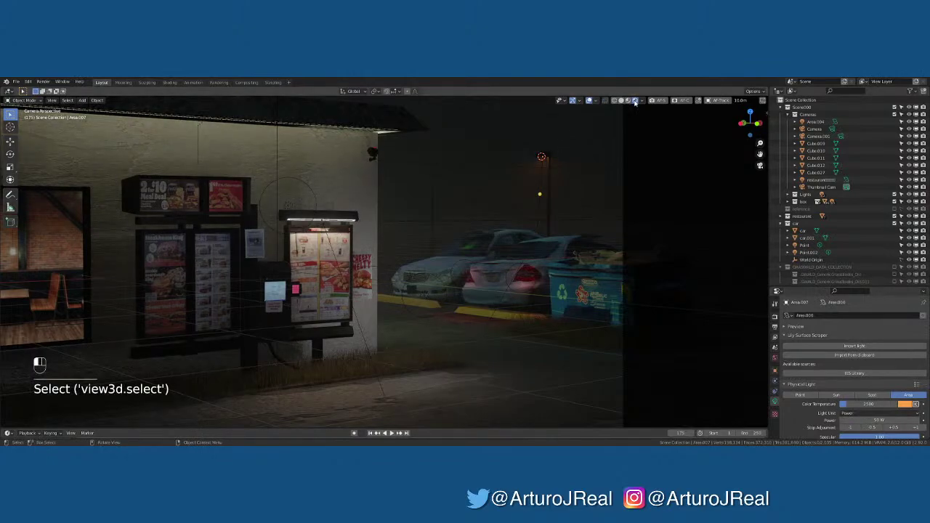
click(589, 101)
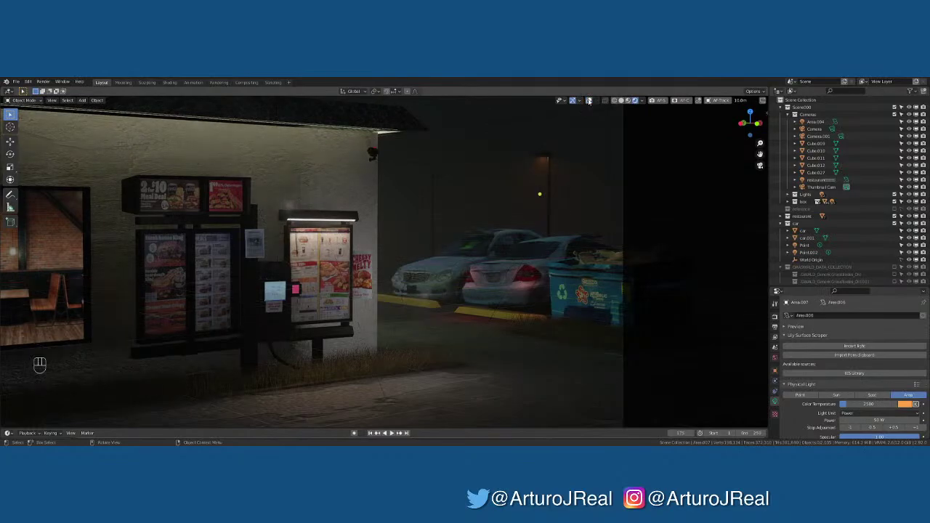
click(589, 100)
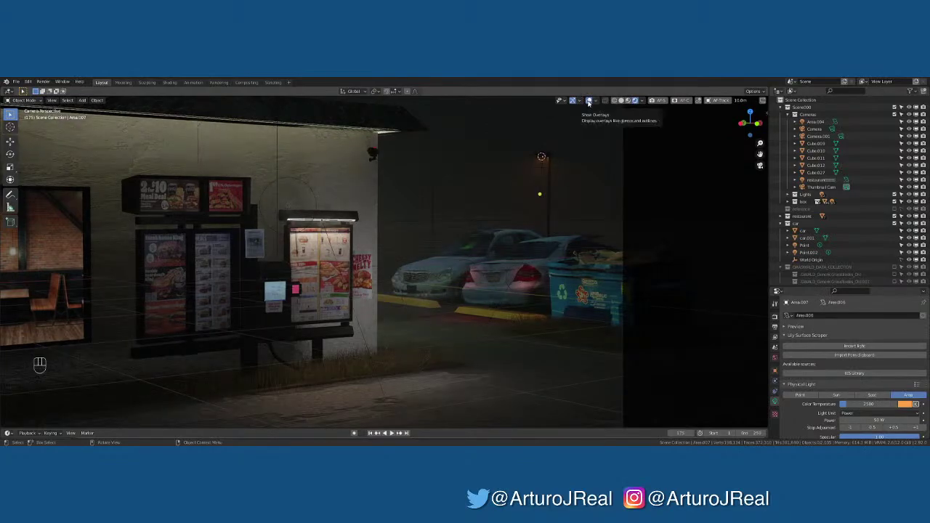
click(541, 157)
Frame the lamp light from the top view and try a linked duplicate, cancelling the move
key(KP_Decimal)
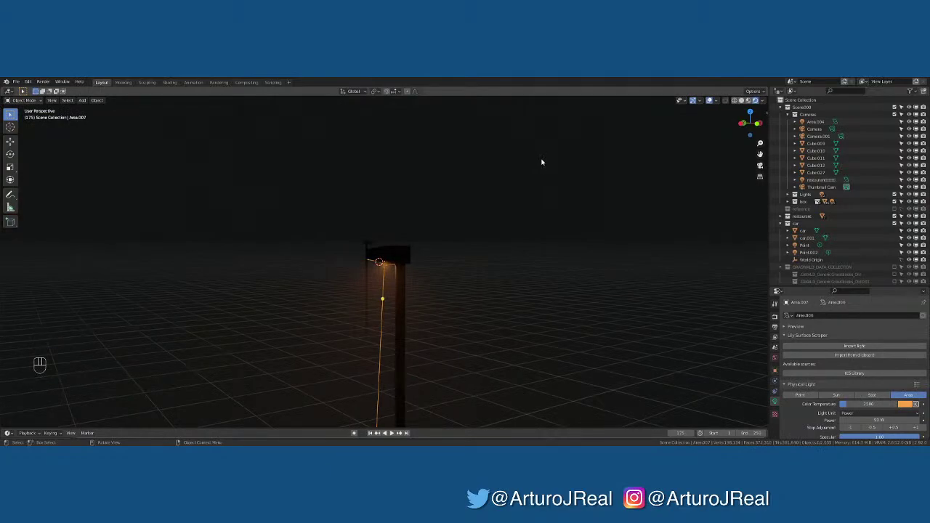
scroll(356, 251, down, 2)
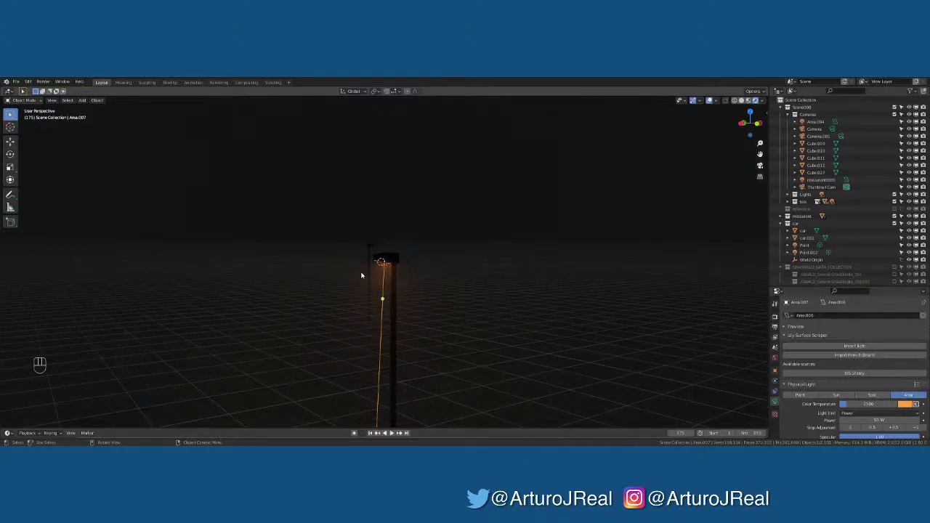
scroll(384, 293, up, 5)
middle_drag(383, 294, 382, 299)
key(KP_7)
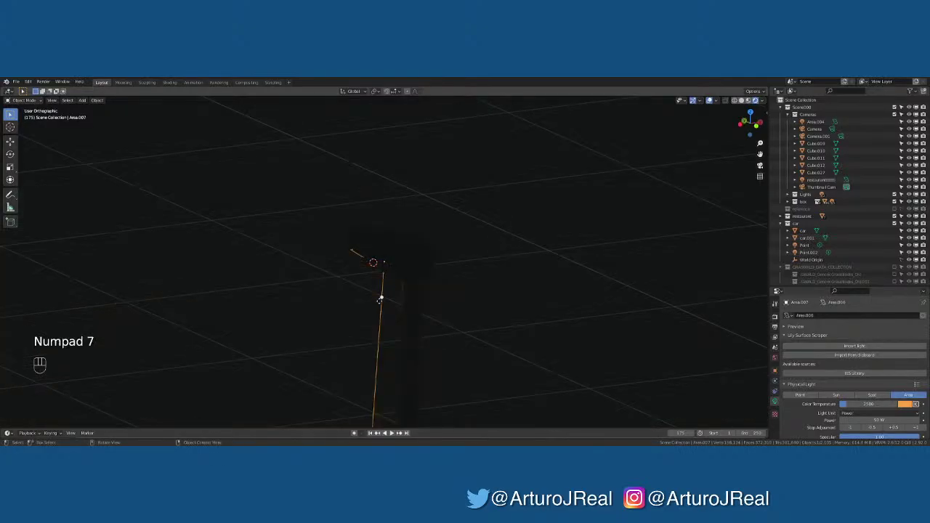
shift+middle_drag(410, 240, 392, 390)
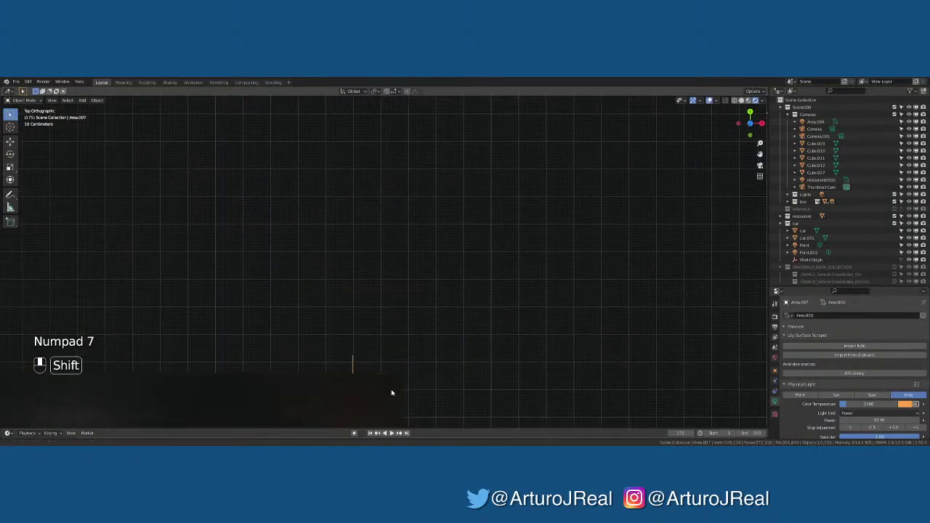
scroll(380, 336, down, 2)
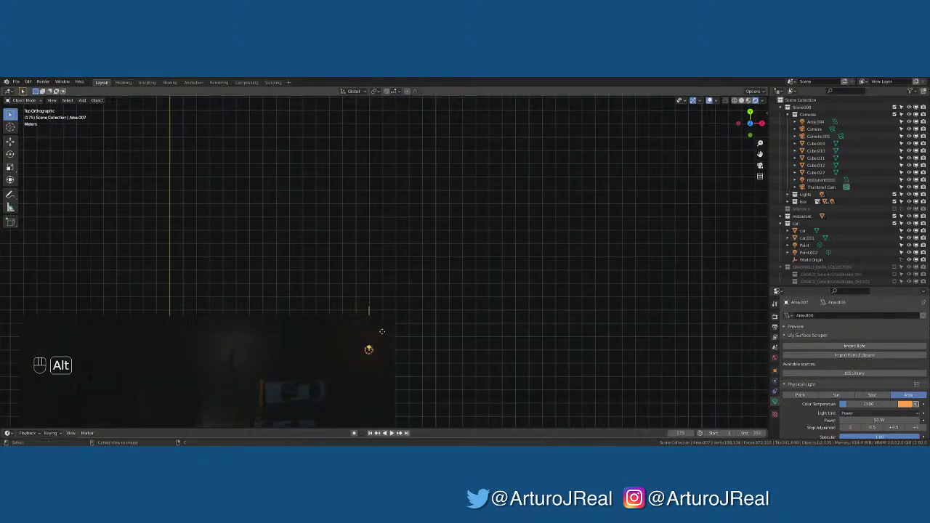
key(alt+d)
key(g)
key(z)
key(g)
key(y)
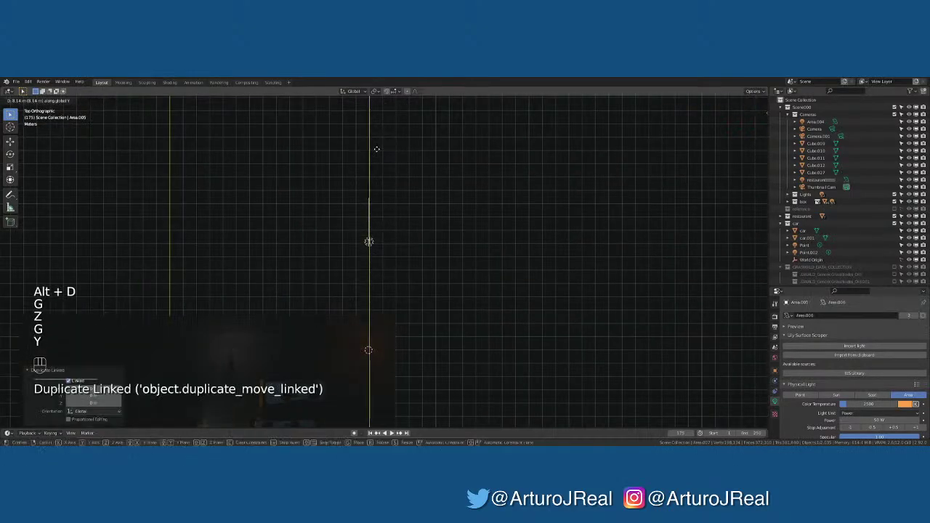
right_click(387, 422)
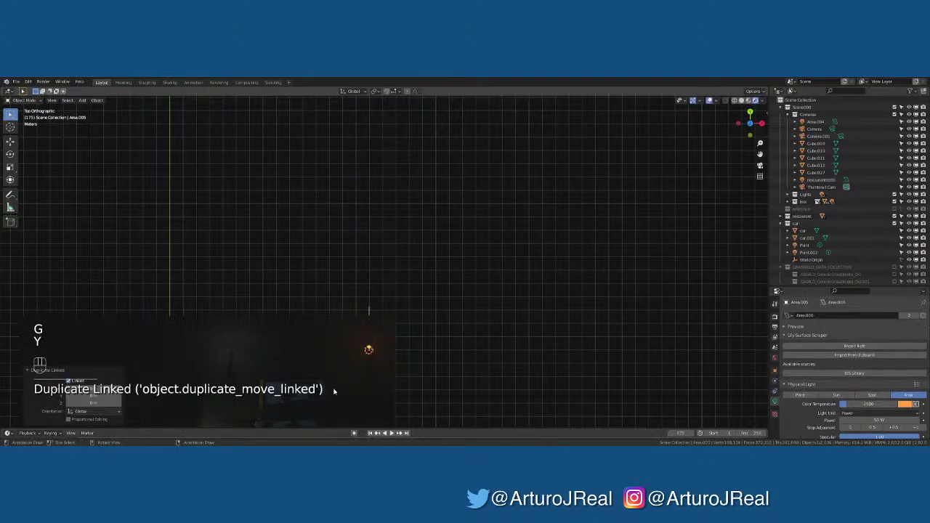
middle_drag(334, 391, 158, 284)
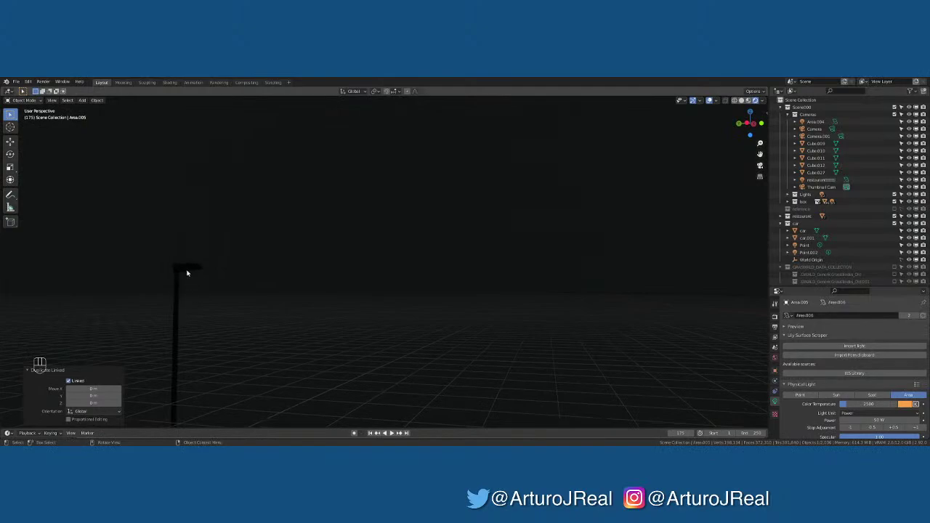
Select the distant lamp post's area light and snap it to the 3D cursor
click(187, 273)
key(KP_Decimal)
shift+middle_drag(286, 156, 558, 291)
scroll(389, 237, down, 6)
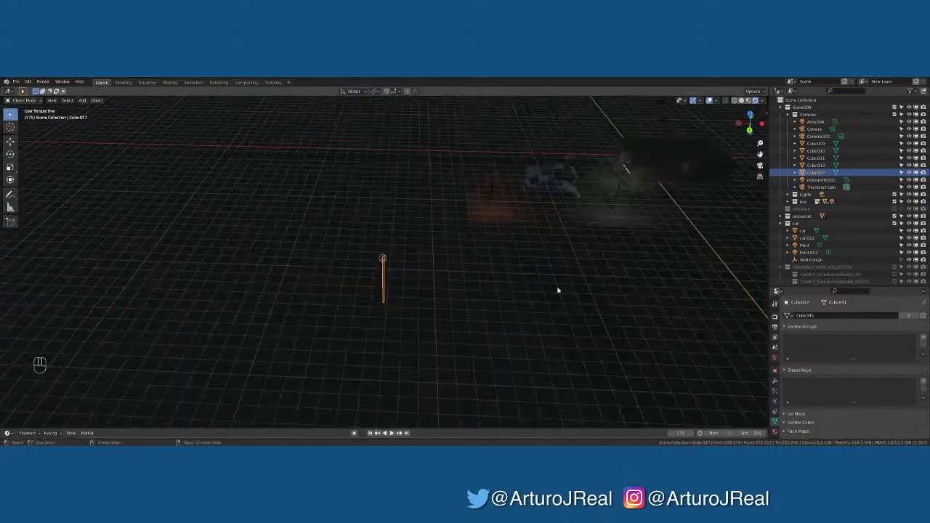
click(491, 173)
key(KP_Decimal)
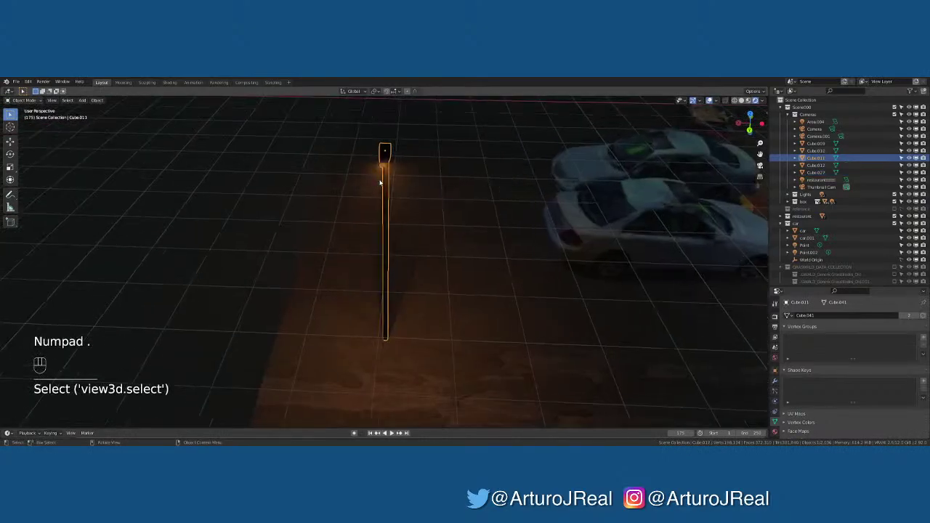
click(384, 161)
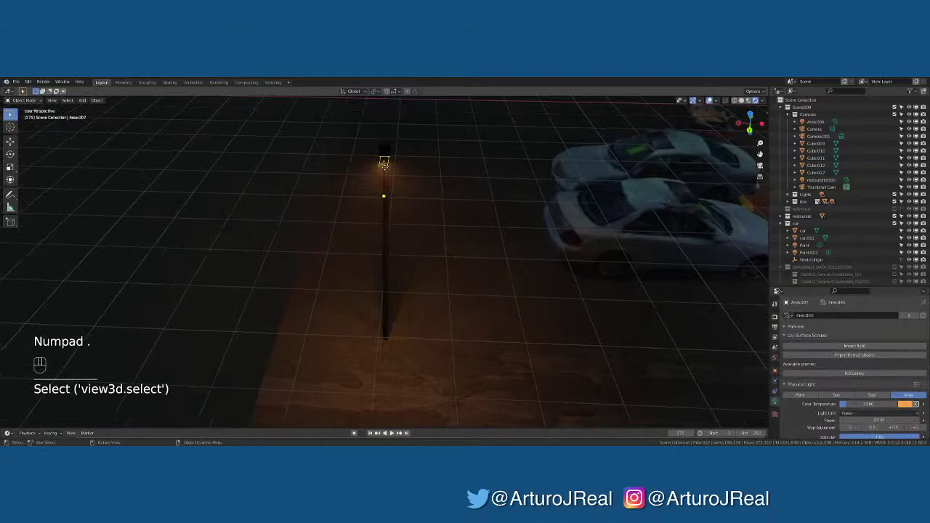
key(g)
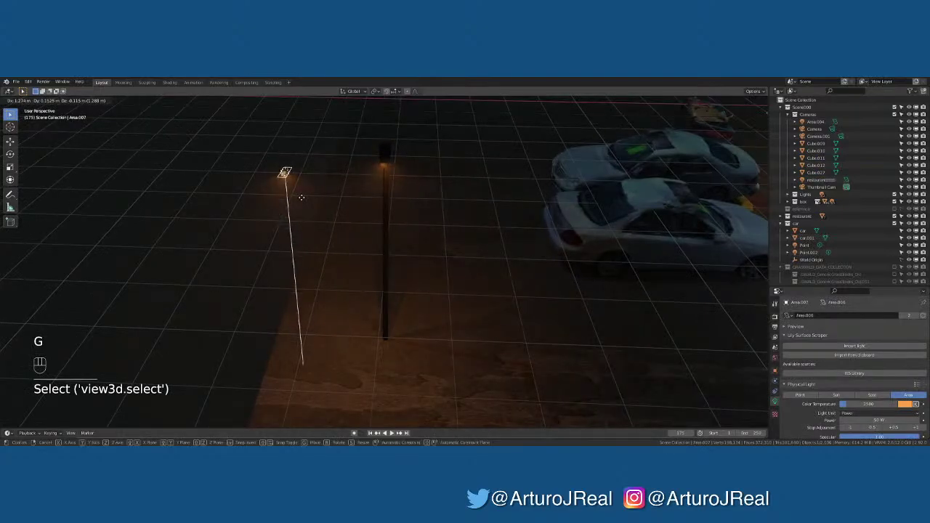
right_click(301, 198)
middle_drag(341, 187, 310, 163)
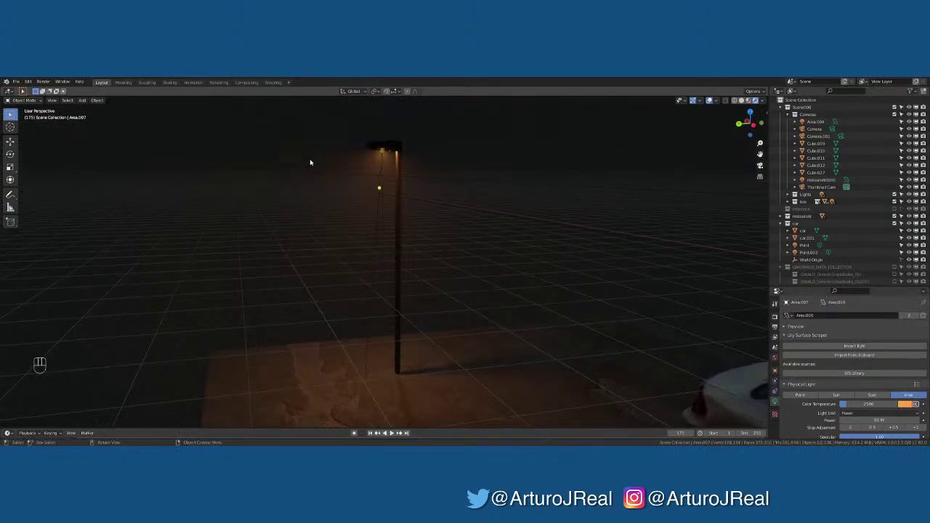
key(shift+s)
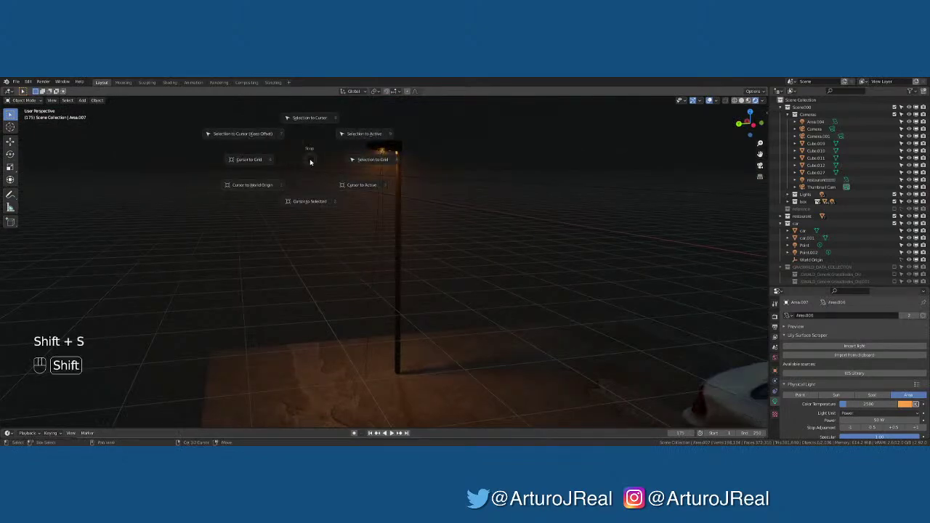
click(306, 120)
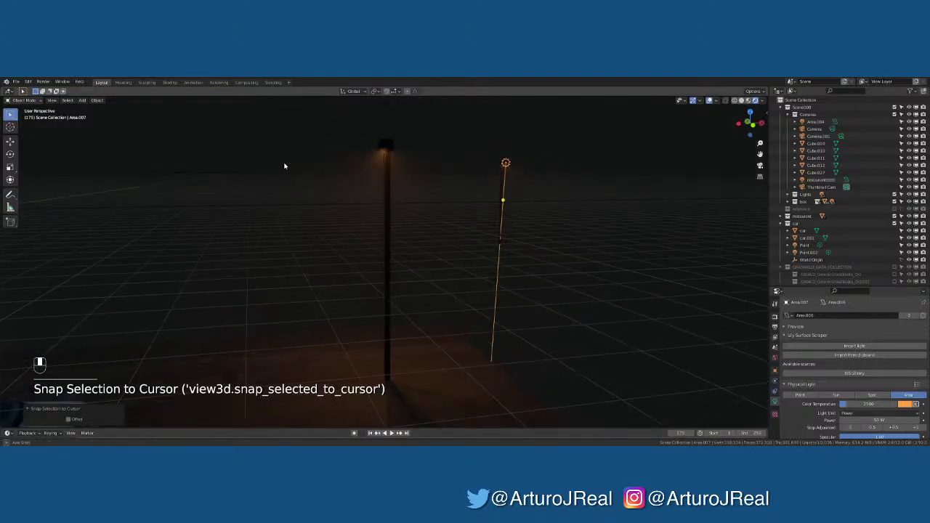
click(513, 174)
Raise the parking-lot street lamp's area light power to 100 W
key(KP_0)
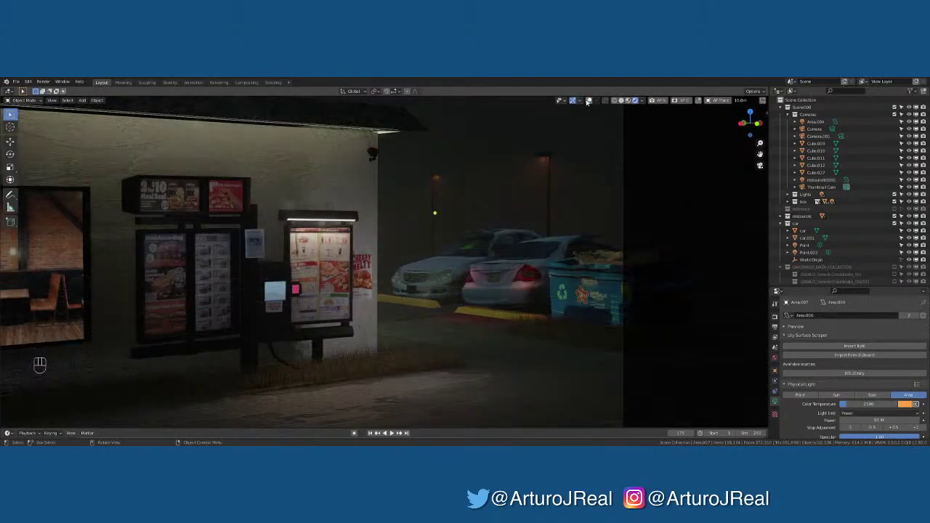
click(543, 161)
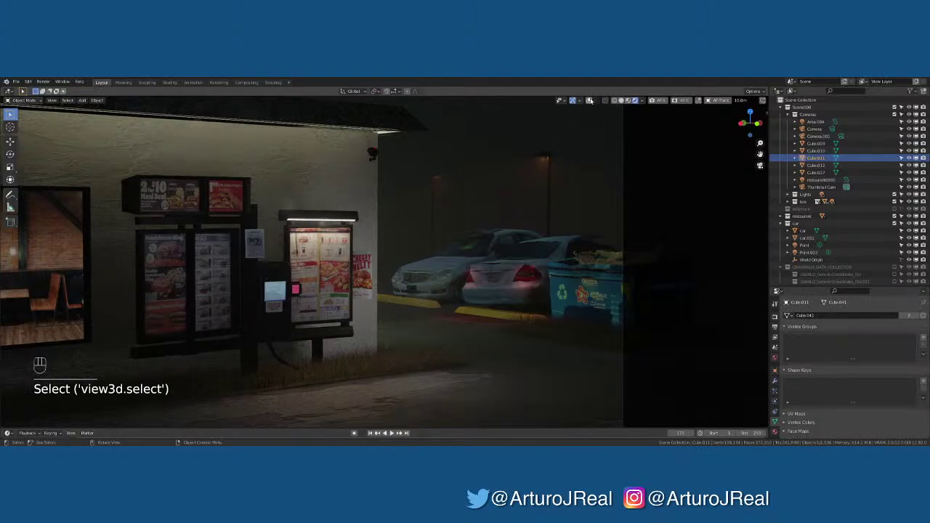
click(590, 100)
click(543, 159)
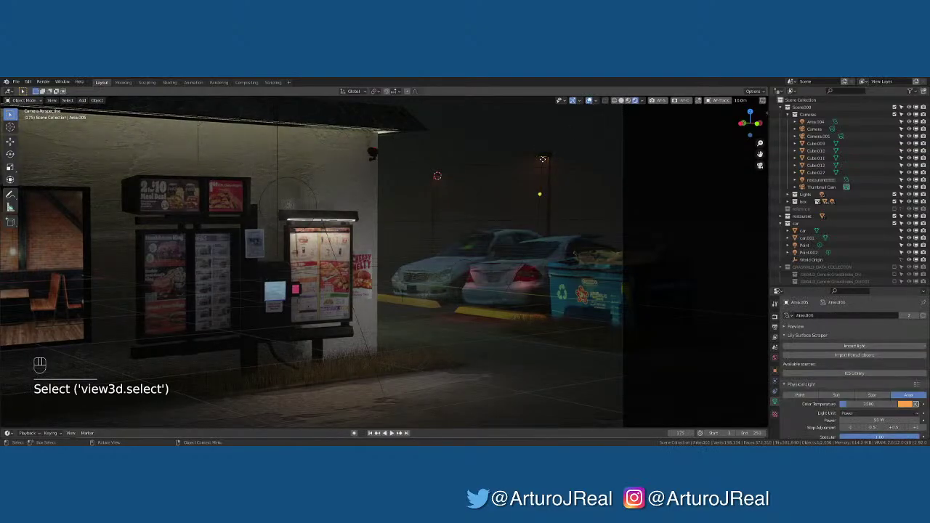
click(913, 420)
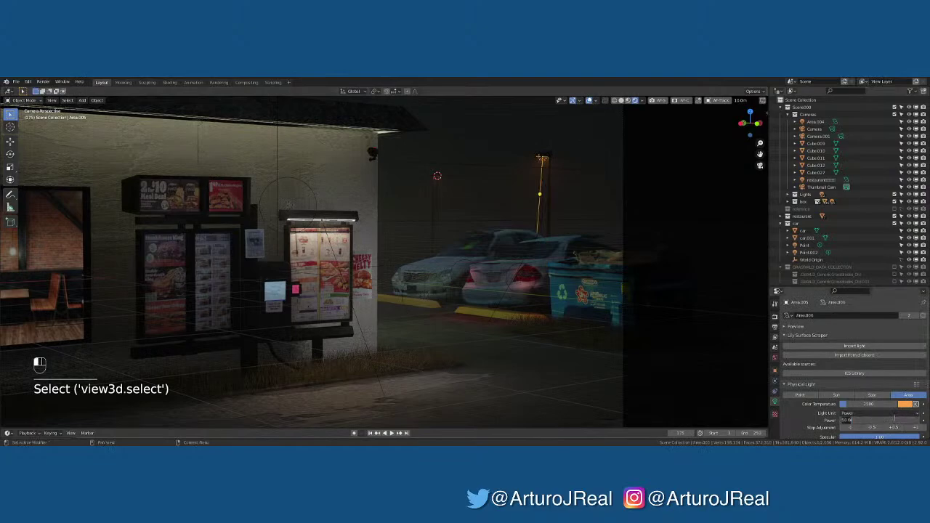
text(0)
click(851, 386)
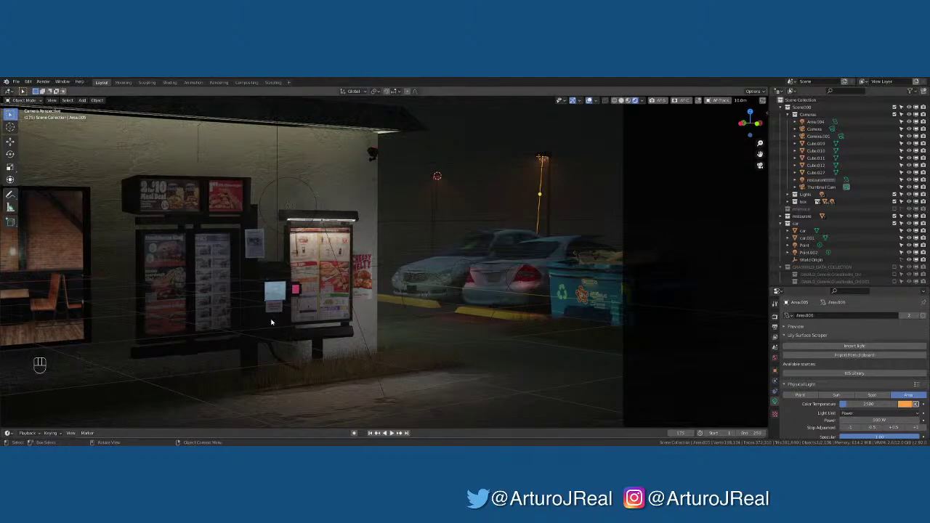
key(KP_0)
key(KP_0)
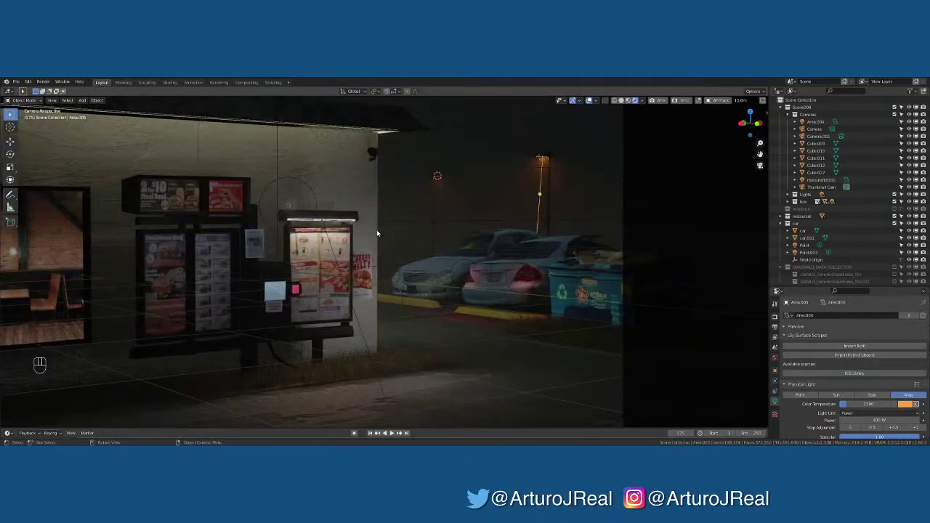
Select Point.001 near the cars, raise and delete it, then undo the deletion
click(414, 295)
middle_drag(414, 295, 391, 310)
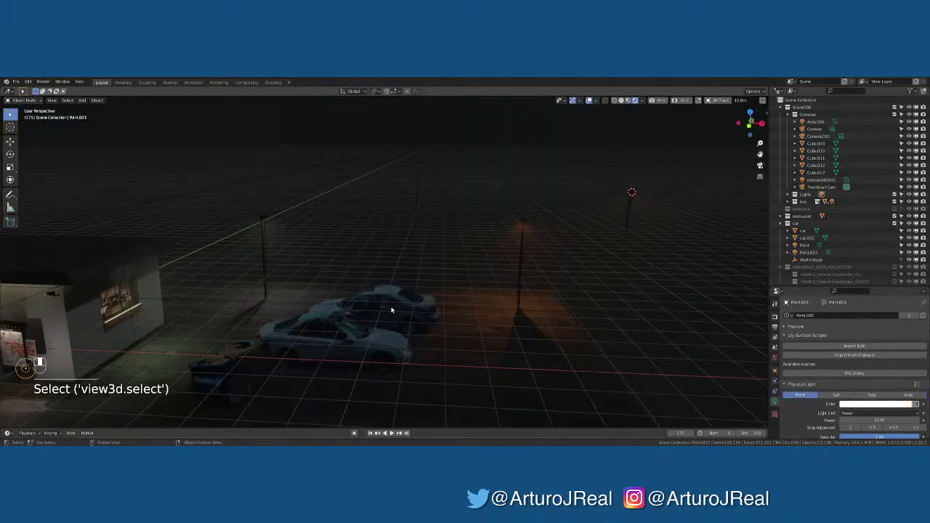
key(KP_0)
key(KP_Decimal)
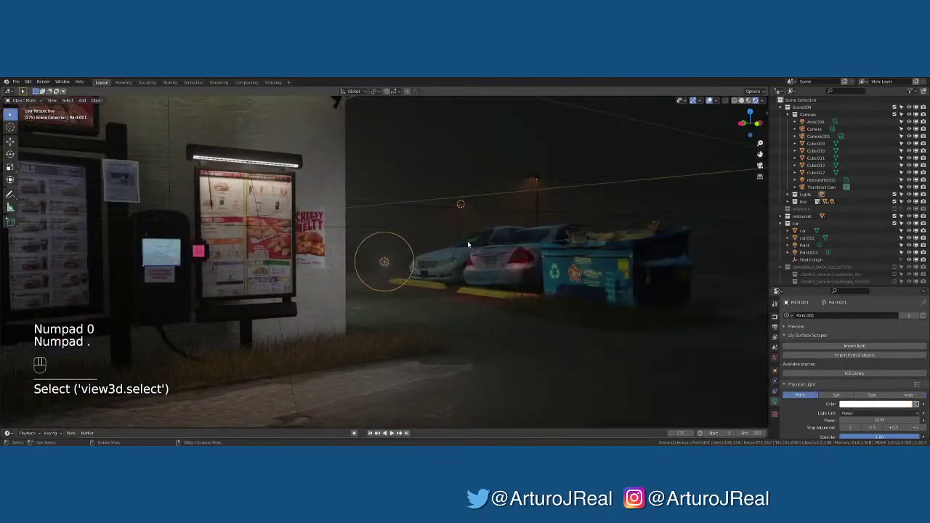
mouse_move(467, 241)
middle_down()
mouse_move(378, 251)
mouse_move(469, 241)
mouse_move(459, 248)
middle_up()
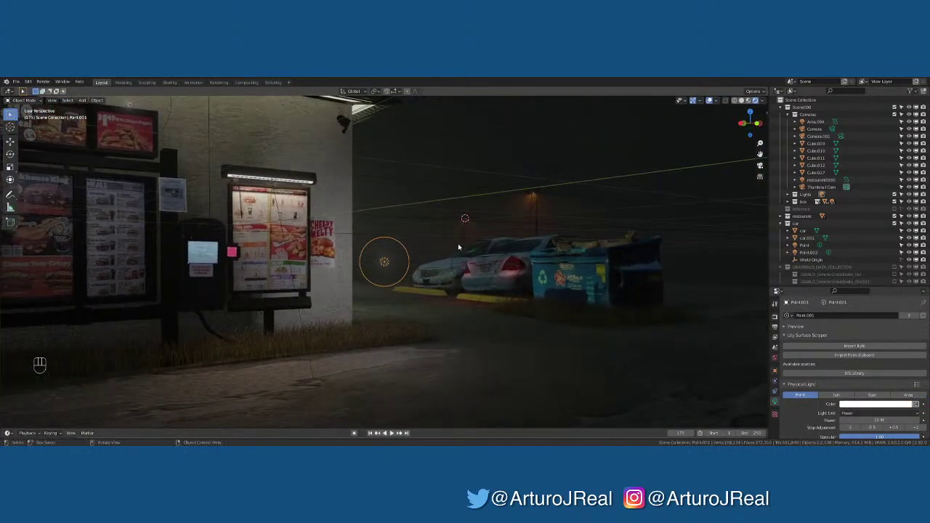
key(g)
key(z)
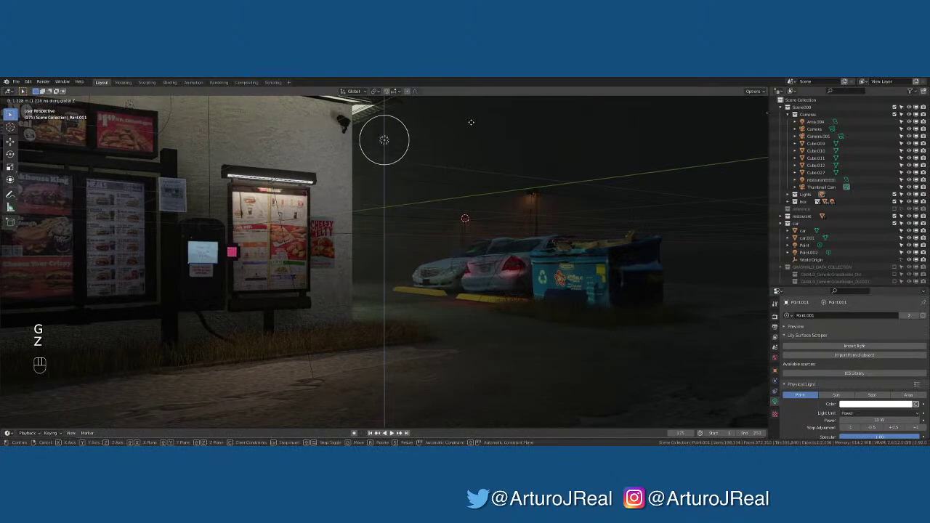
click(471, 122)
key(x)
click(466, 125)
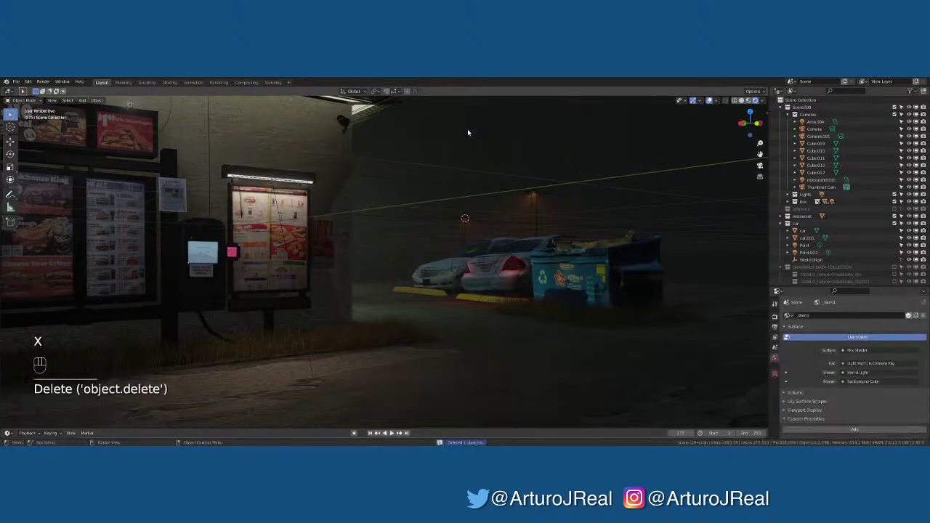
key(KP_0)
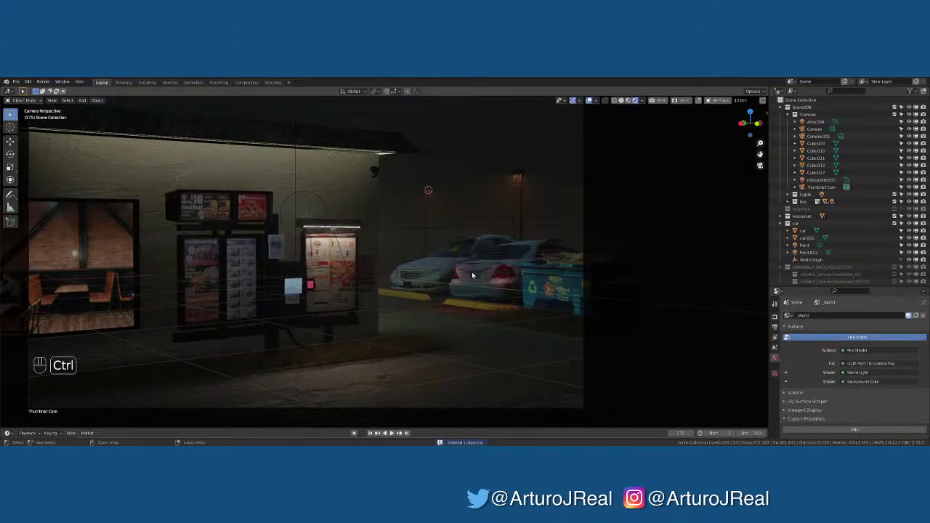
key(ctrl+z)
key(ctrl+z)
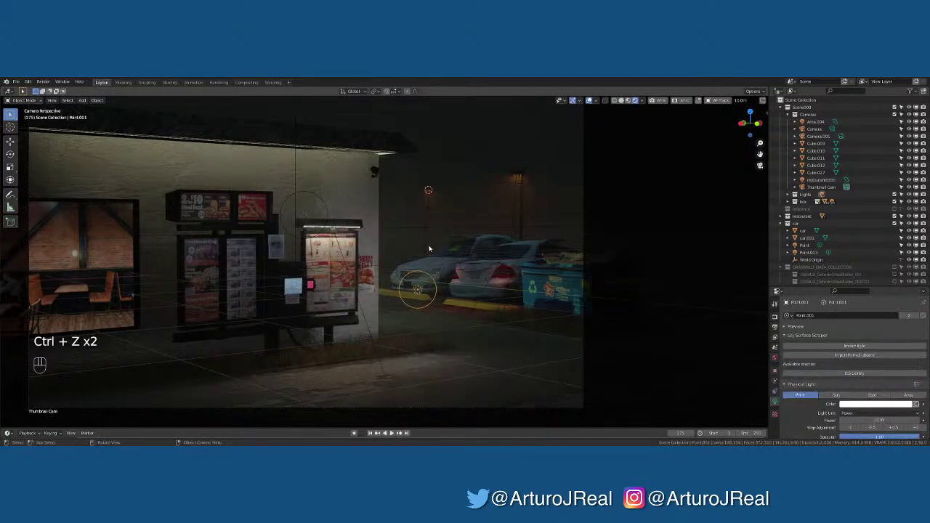
Move Point.001 along Y and Z, then delete it for good
key(g)
key(y)
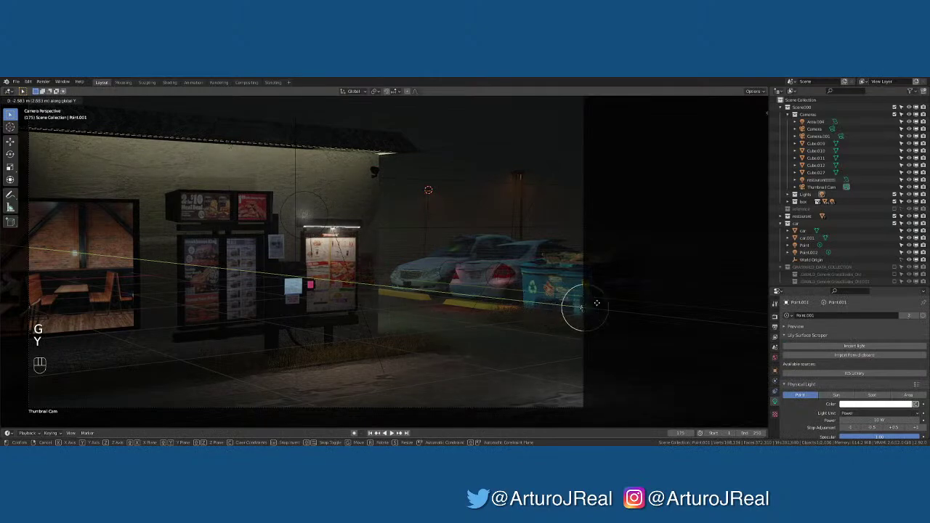
click(601, 305)
key(g)
key(z)
click(608, 246)
key(x)
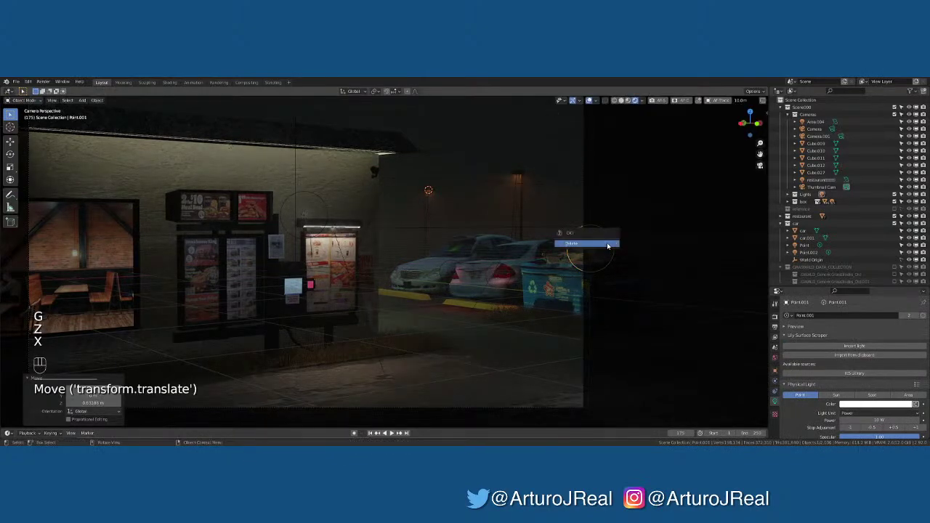
click(608, 245)
scroll(317, 258, down, 3)
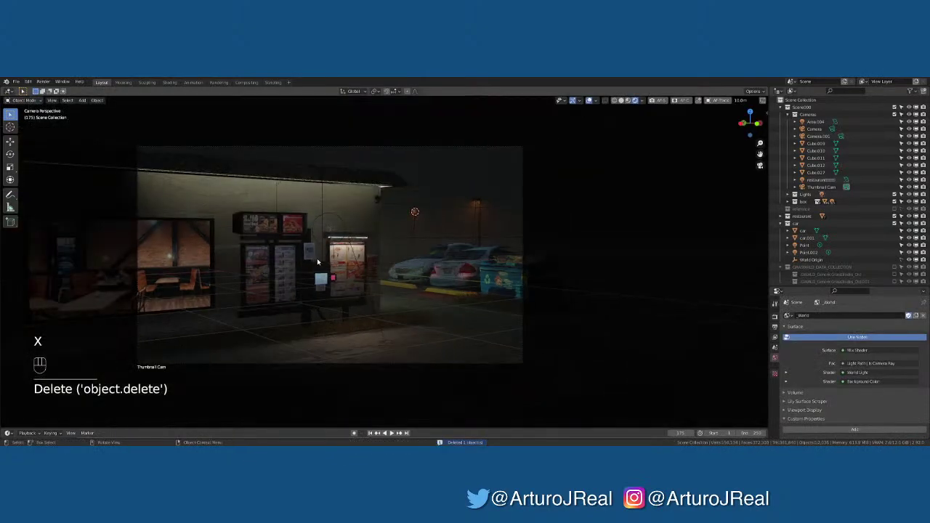
scroll(317, 258, up, 3)
shift+middle_drag(316, 258, 384, 253)
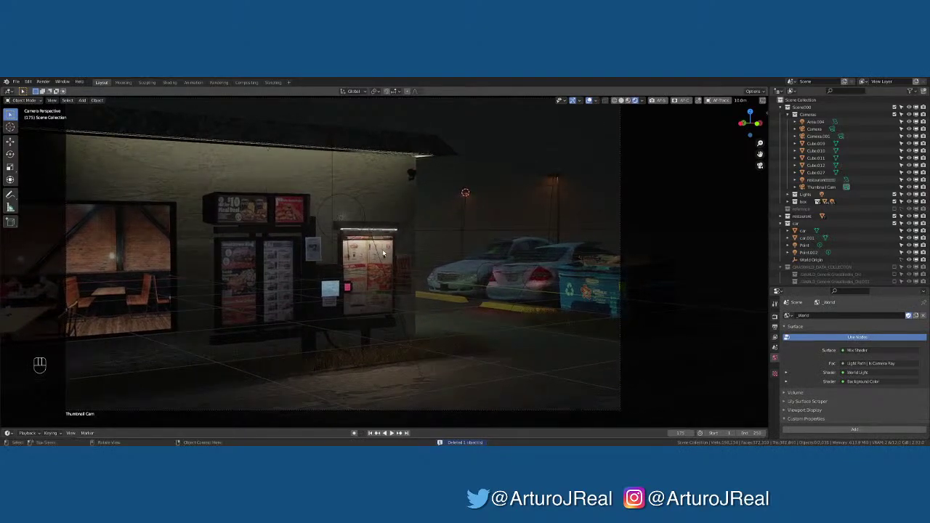
Save the drive-thru scene and open the bus stop .blend from Open Recent
key(ctrl+s)
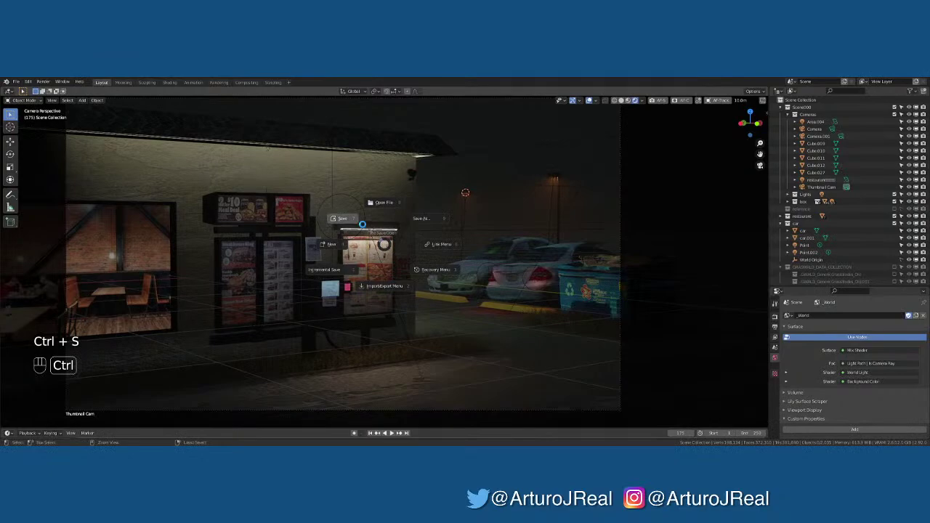
click(362, 224)
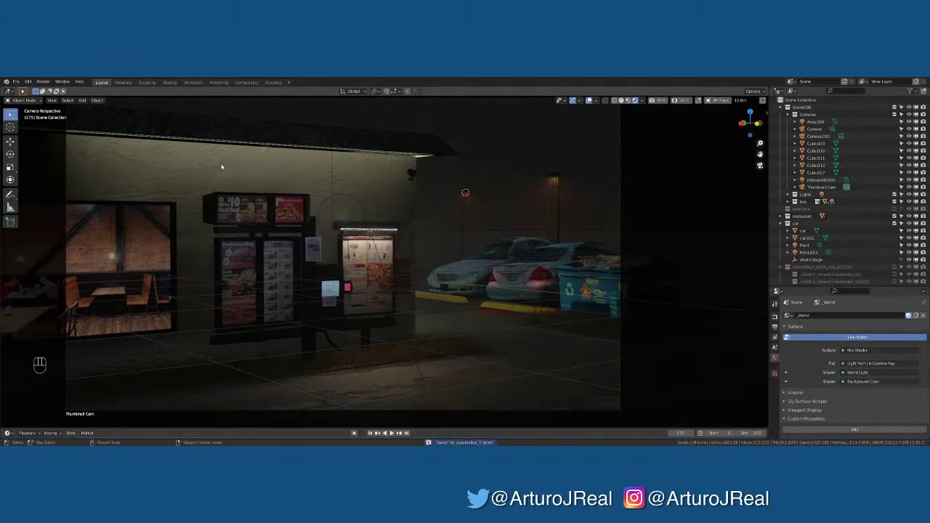
click(16, 81)
mouse_move(42, 105)
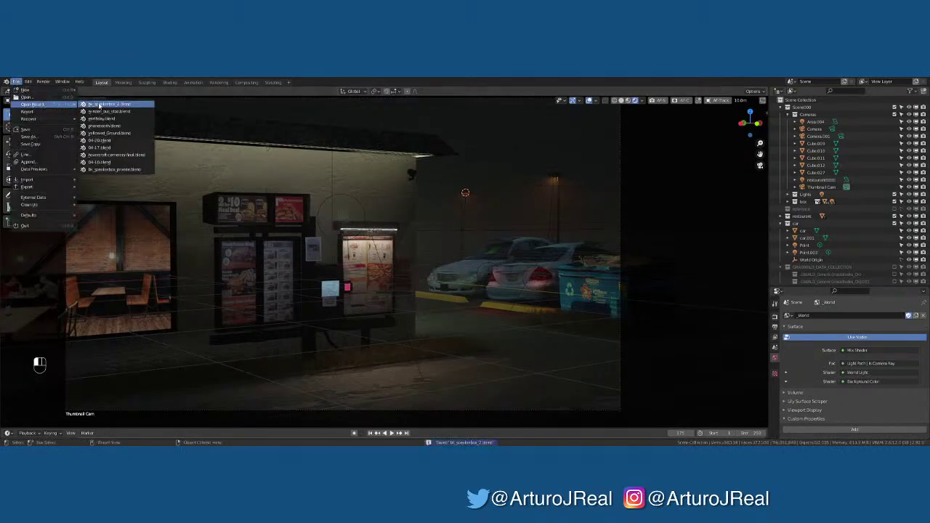
click(109, 106)
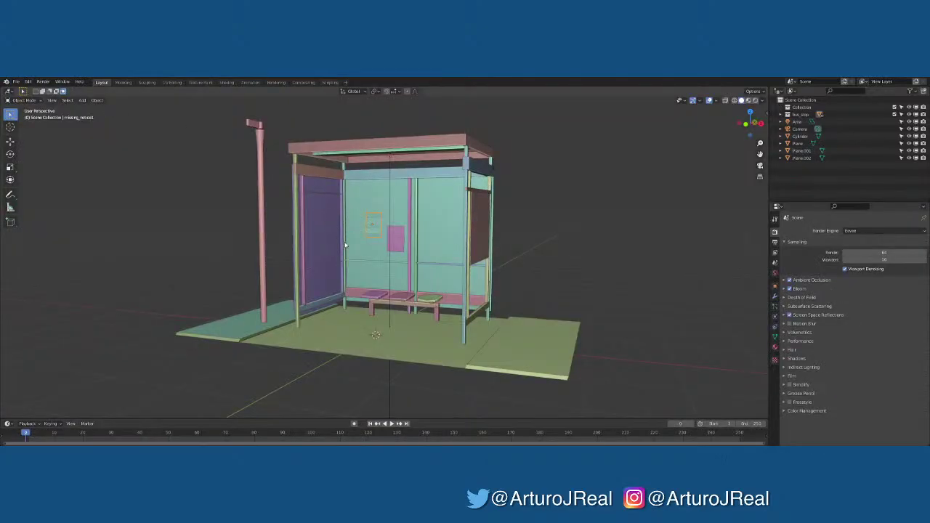
Switch to Material Preview to see the rusty roof, yellow panels and magenta posters
middle_drag(345, 246, 407, 233)
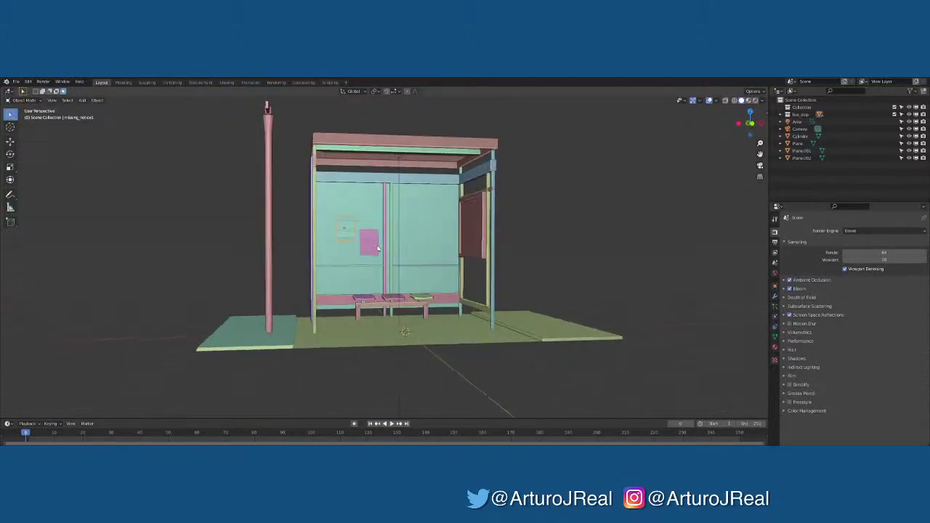
click(750, 101)
mouse_move(573, 243)
middle_down()
mouse_move(552, 244)
mouse_move(593, 243)
mouse_move(526, 264)
mouse_move(531, 276)
mouse_move(479, 243)
mouse_move(466, 218)
mouse_move(460, 246)
middle_up()
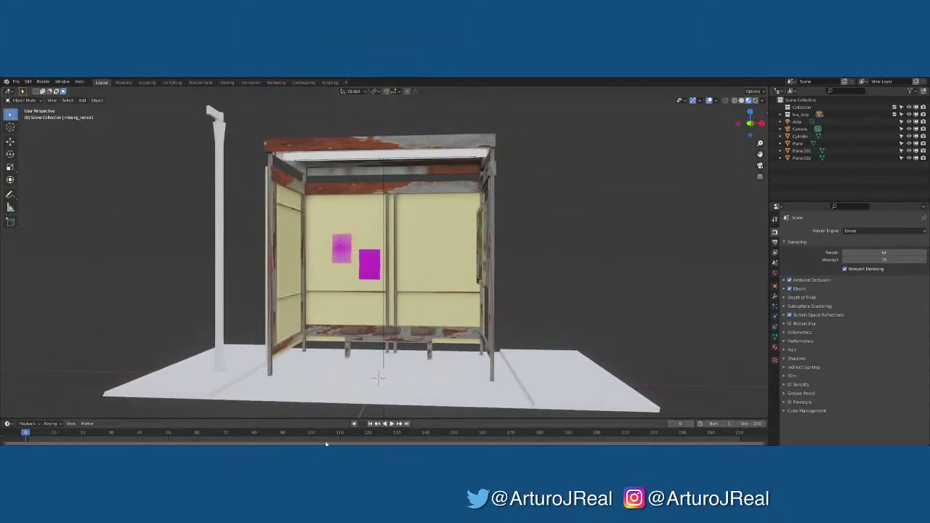
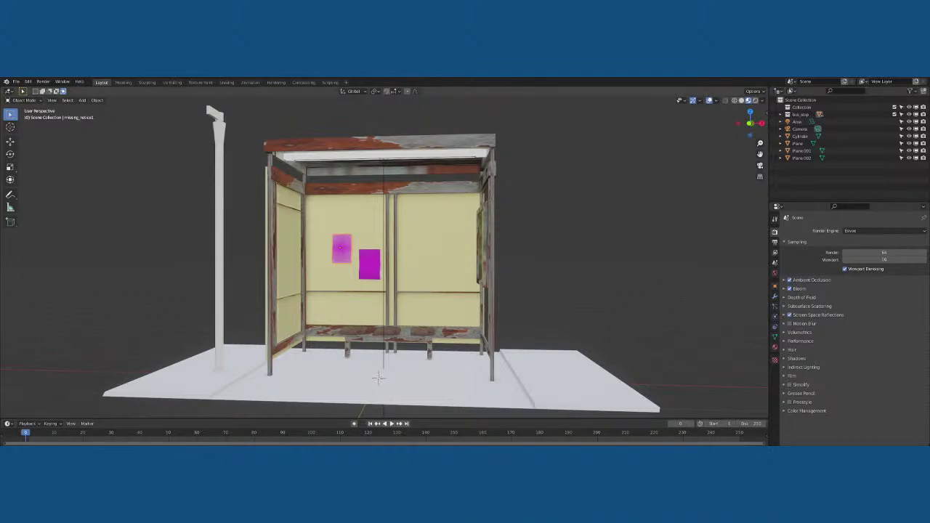
Select the two magenta posters and frame the left one to inspect it up close
click(378, 378)
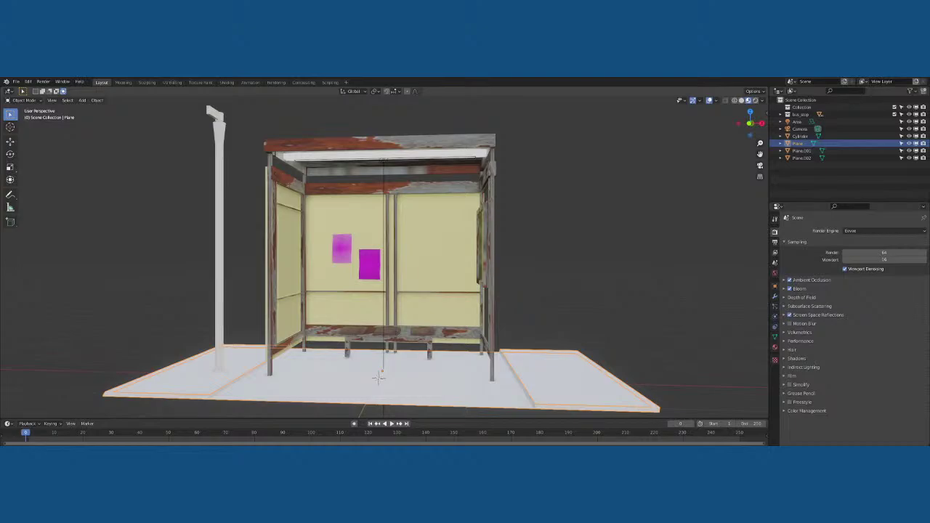
key(alt+a)
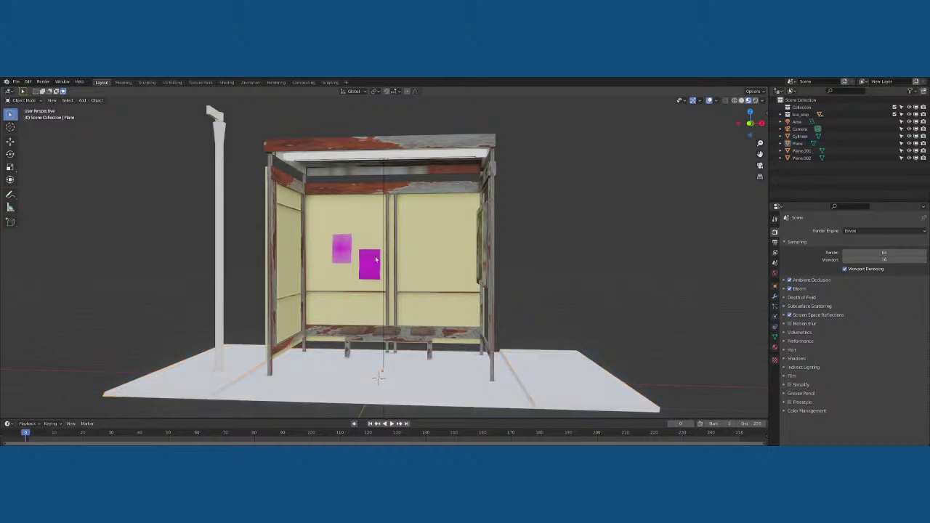
click(376, 260)
click(351, 244)
key(KP_Decimal)
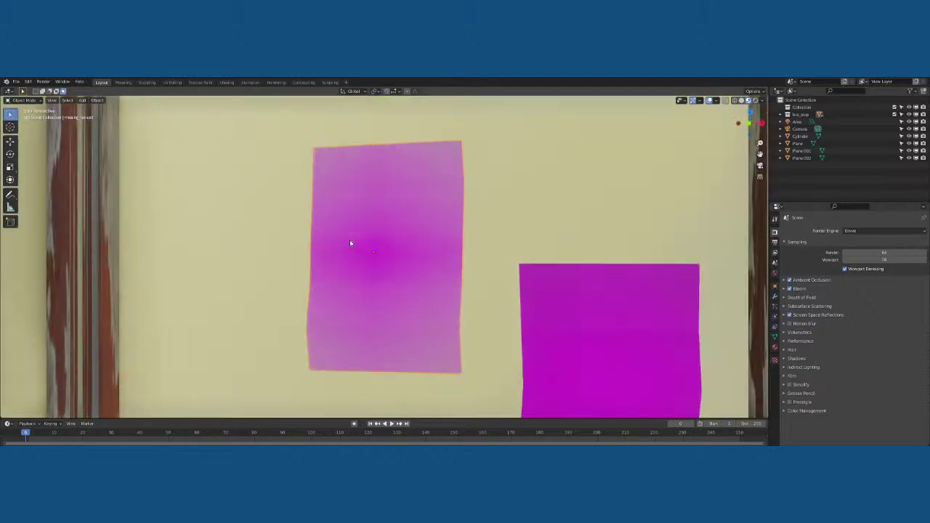
scroll(351, 247, down, 2)
middle_drag(397, 281, 349, 285)
scroll(349, 285, down, 2)
mouse_move(416, 280)
middle_down()
mouse_move(386, 278)
mouse_move(433, 276)
middle_up()
scroll(416, 275, down, 4)
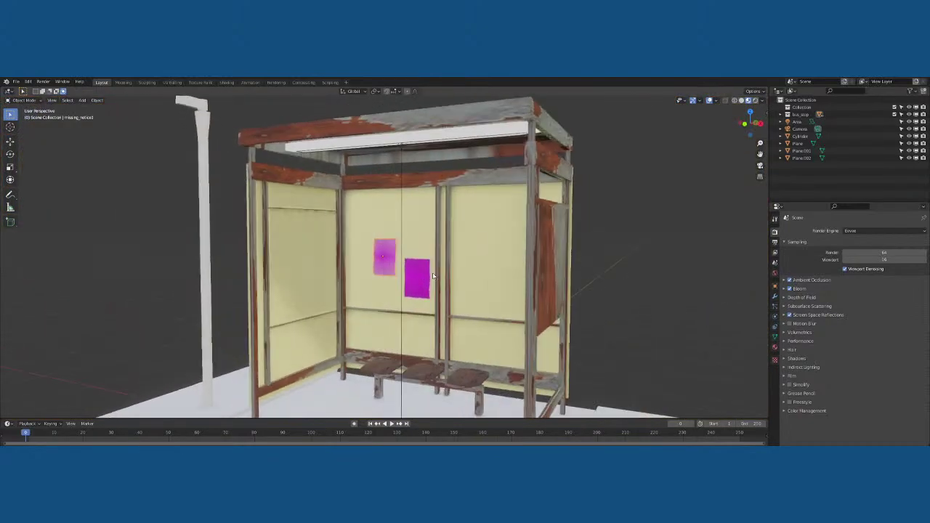
Select and frame the roof slab Cube.026, then switch to the Shading workspace
click(440, 181)
scroll(448, 183, down, 2)
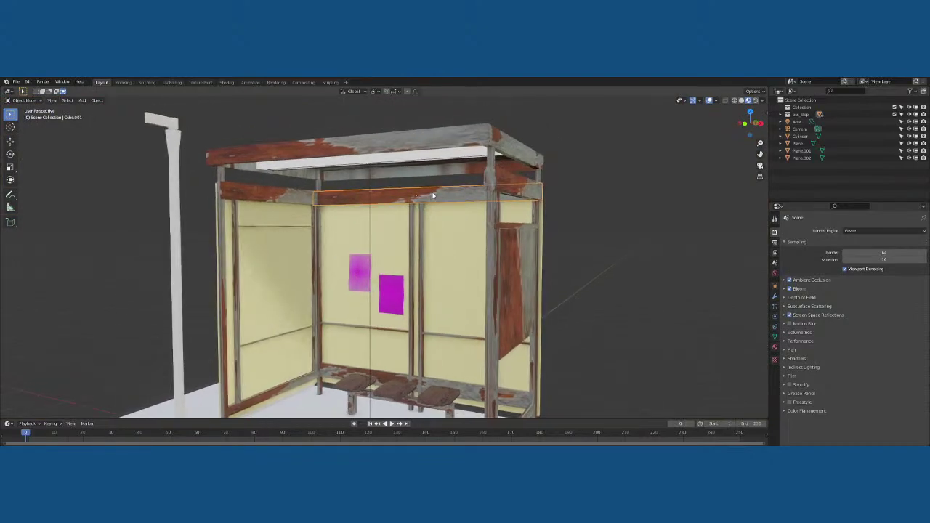
click(408, 154)
key(KP_Decimal)
scroll(399, 187, down, 5)
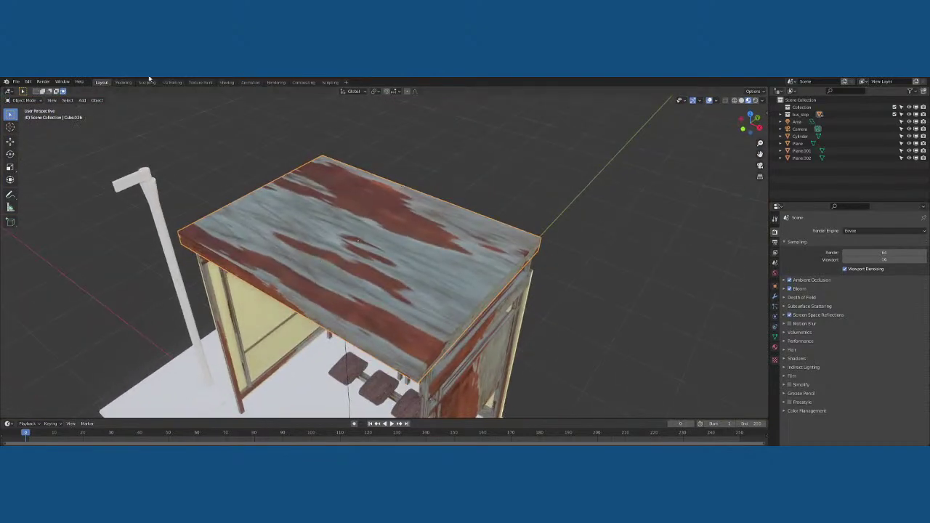
click(226, 82)
scroll(243, 134, up, 10)
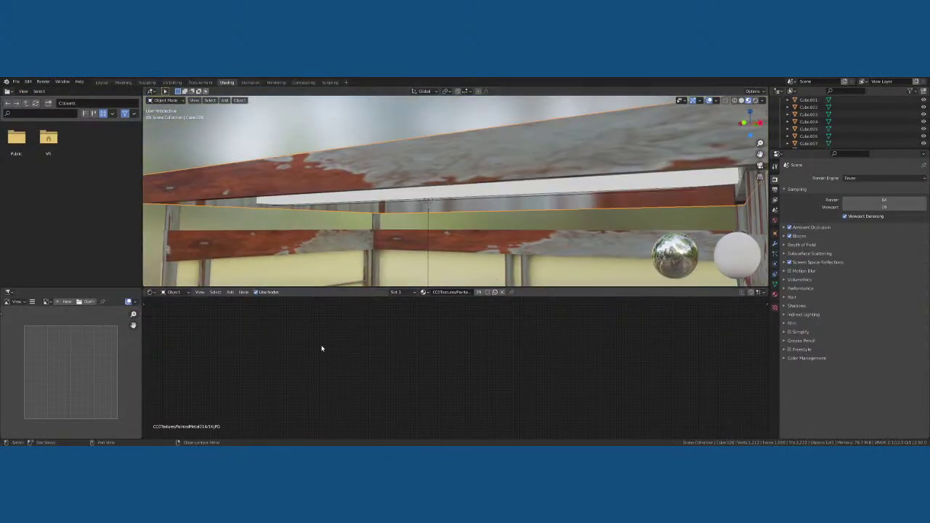
Frame the roof material's node tree and orbit the shelter, selecting the top front beam Cube.001
key(Home)
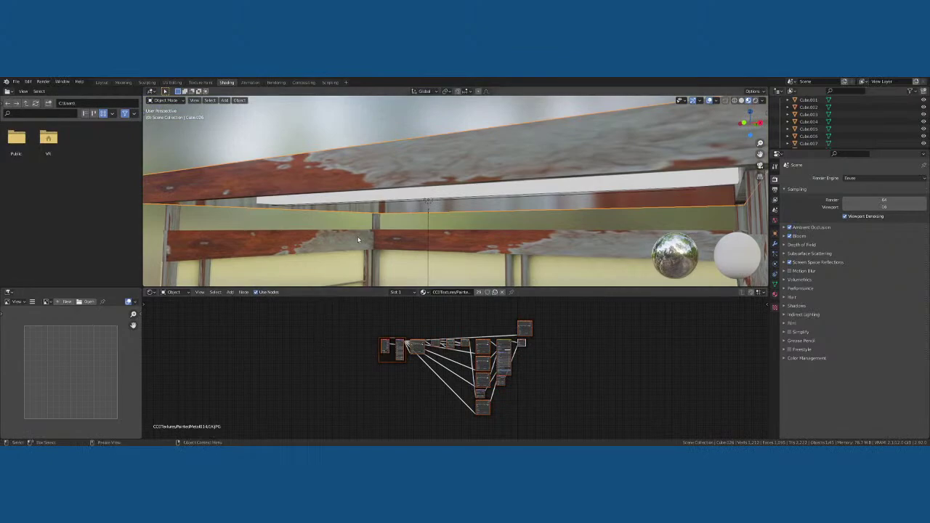
scroll(357, 236, down, 4)
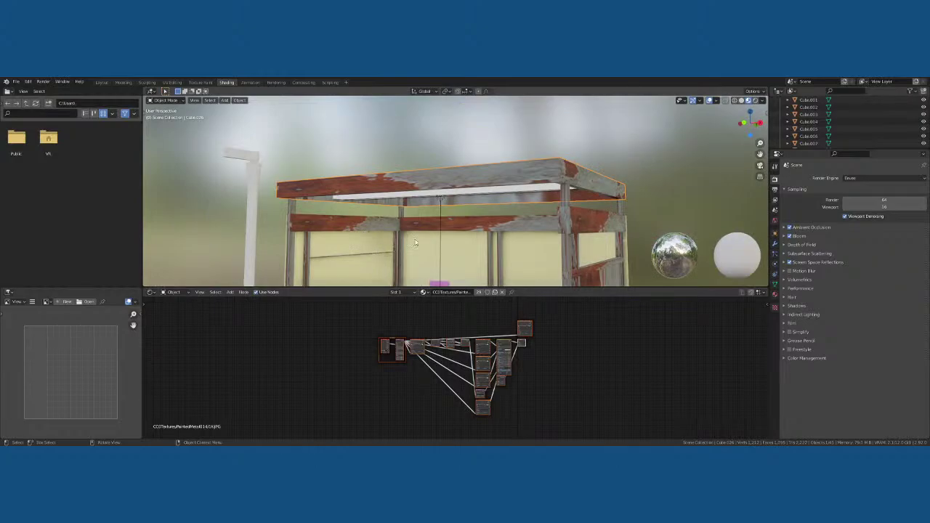
middle_drag(432, 232, 444, 195)
scroll(407, 167, up, 5)
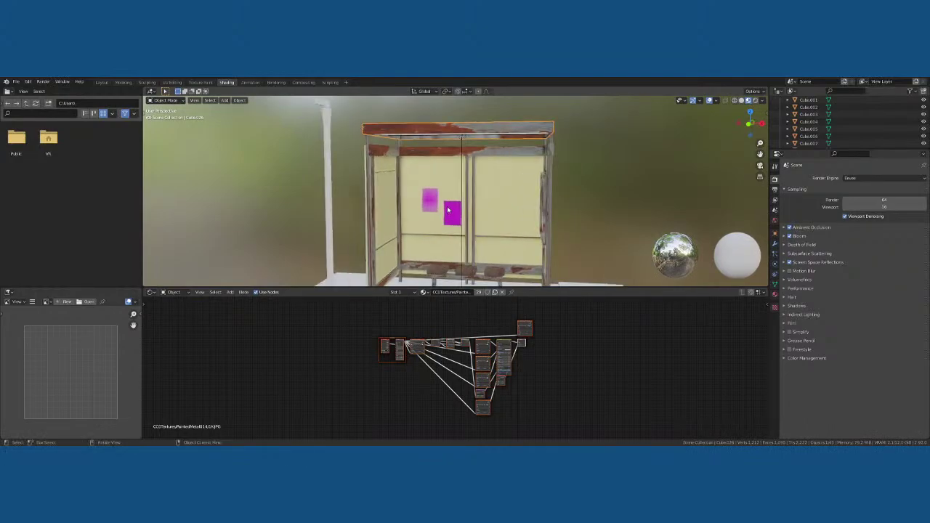
click(388, 151)
scroll(392, 160, down, 5)
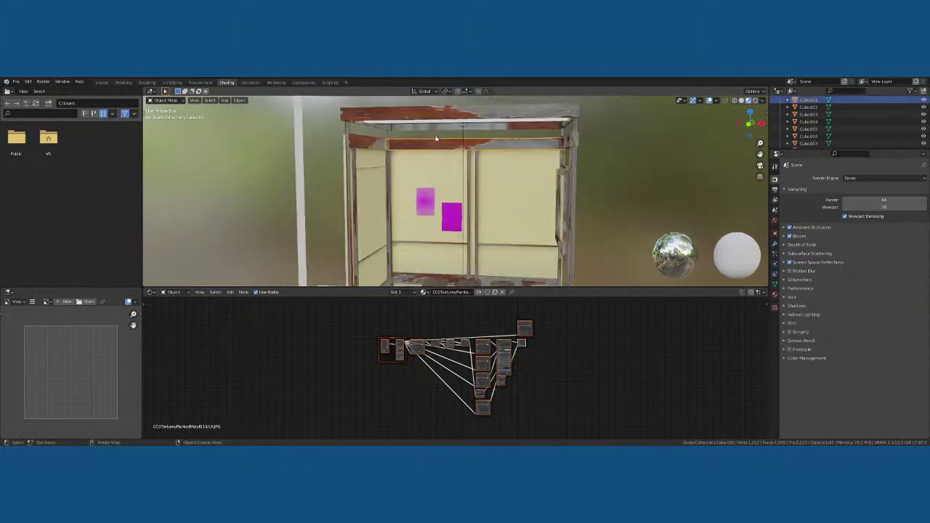
middle_drag(393, 160, 425, 217)
Select the shelter roof, inspect the interior from beneath, and return to the Layout workspace
click(441, 196)
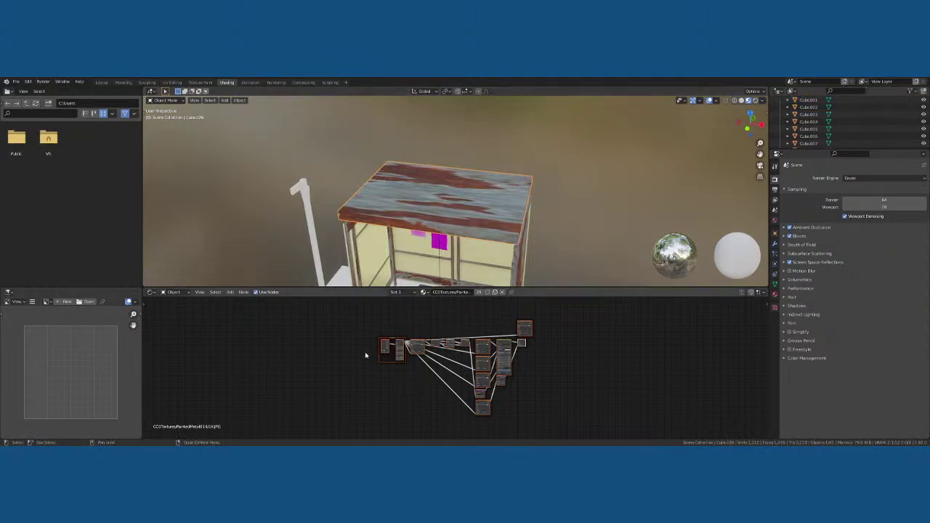
scroll(394, 339, up, 2)
scroll(408, 215, up, 3)
middle_drag(415, 224, 460, 150)
scroll(429, 191, down, 3)
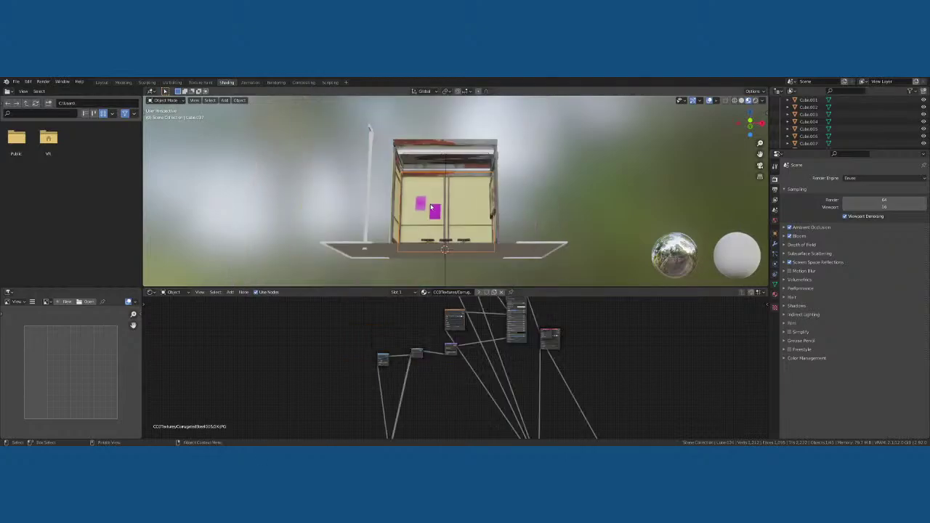
click(101, 82)
Switch to Rendered shading and view the shelter's front side and roof underside
scroll(509, 218, down, 5)
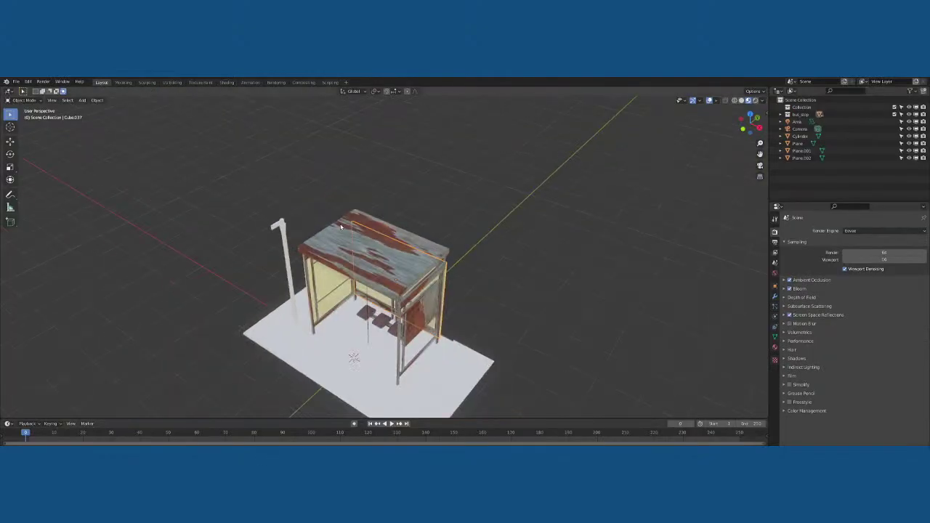
middle_drag(508, 218, 612, 129)
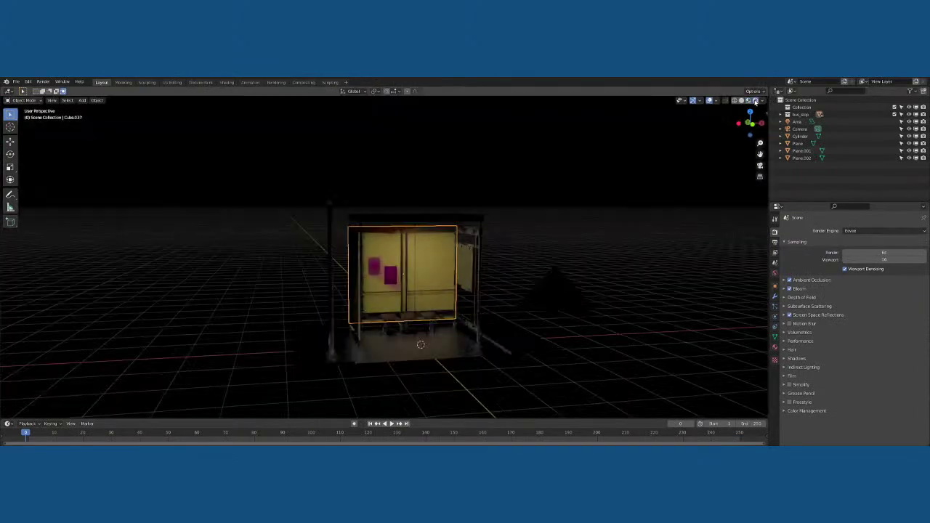
click(756, 100)
scroll(577, 220, up, 2)
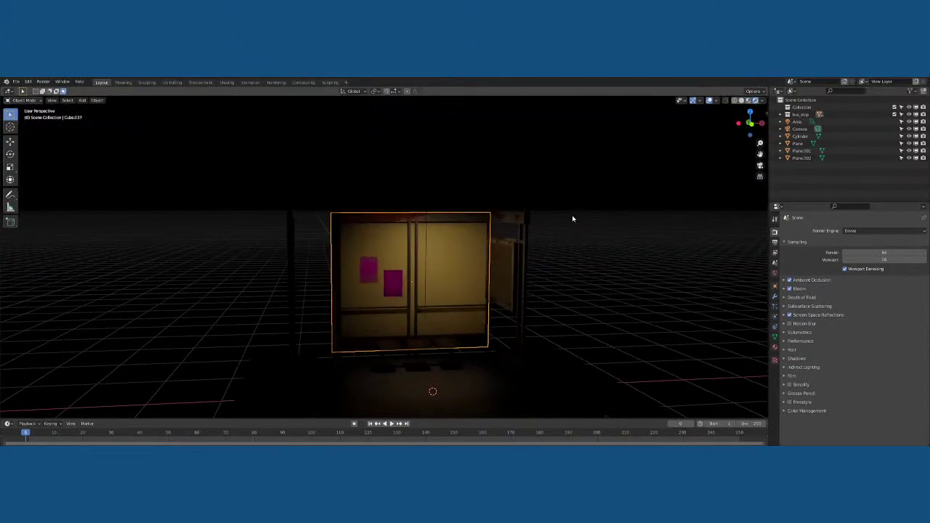
shift+middle_drag(586, 238, 576, 207)
scroll(591, 230, up, 2)
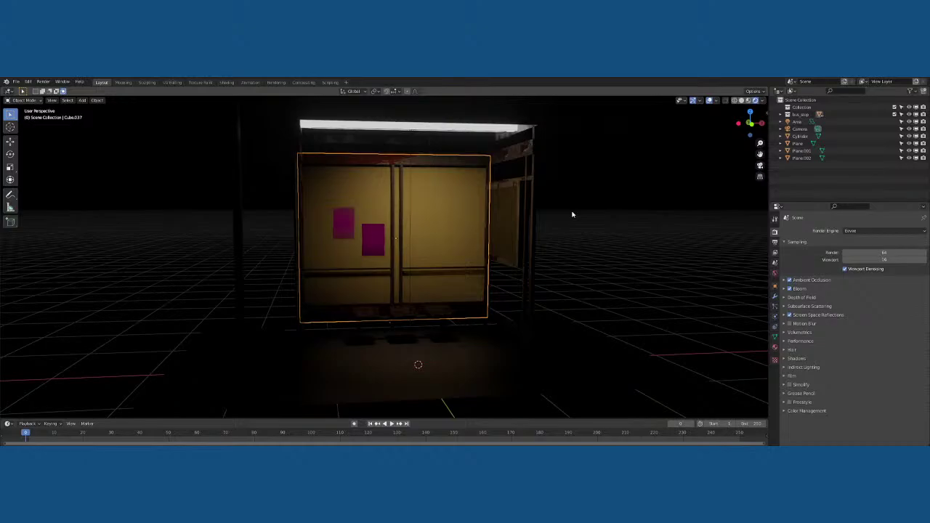
scroll(571, 215, down, 1)
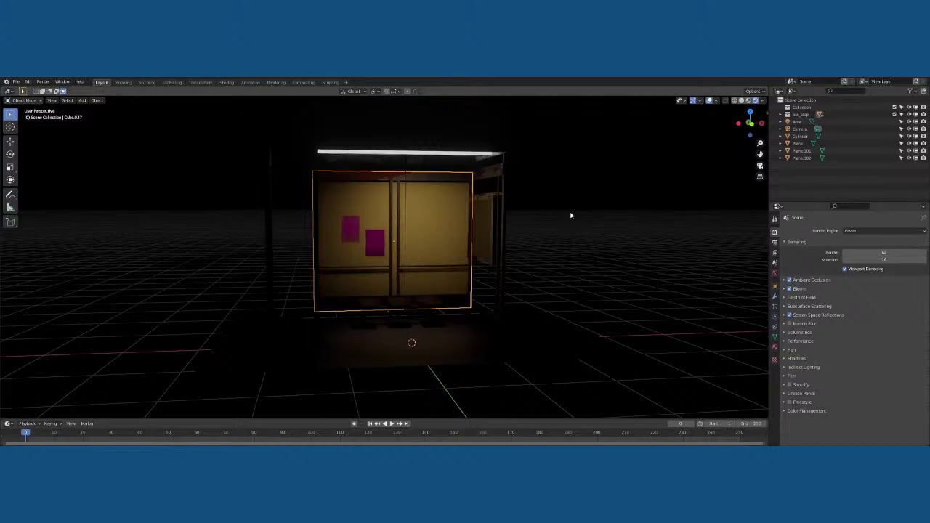
Inspect the booth from lower down and its left side, box-select it, and go to Front Orthographic view
click(523, 223)
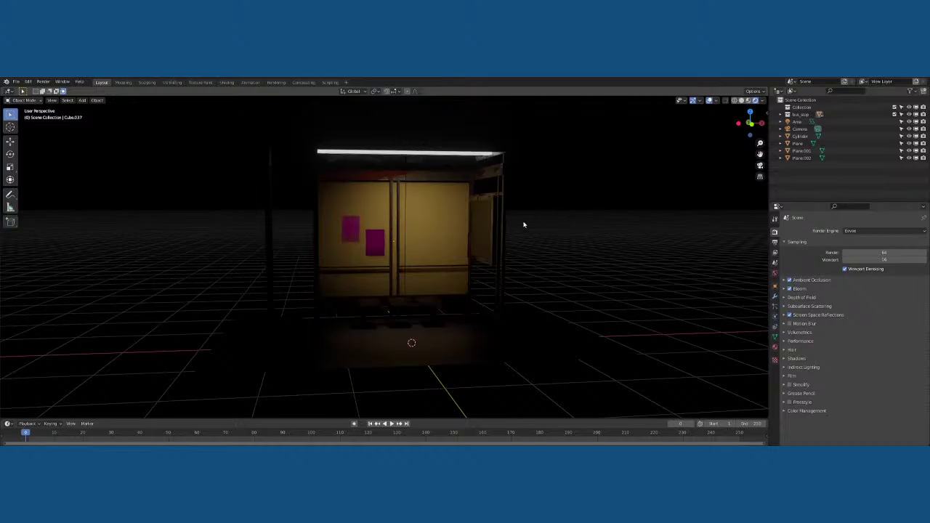
mouse_move(525, 221)
middle_down()
mouse_move(539, 221)
mouse_move(521, 225)
middle_up()
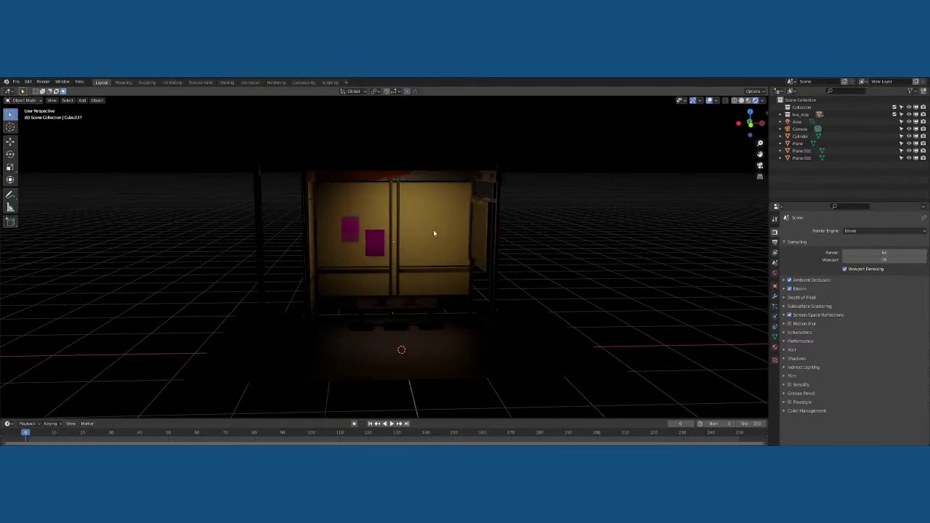
click(357, 232)
scroll(392, 203, up, 3)
scroll(391, 204, down, 3)
middle_drag(390, 204, 445, 191)
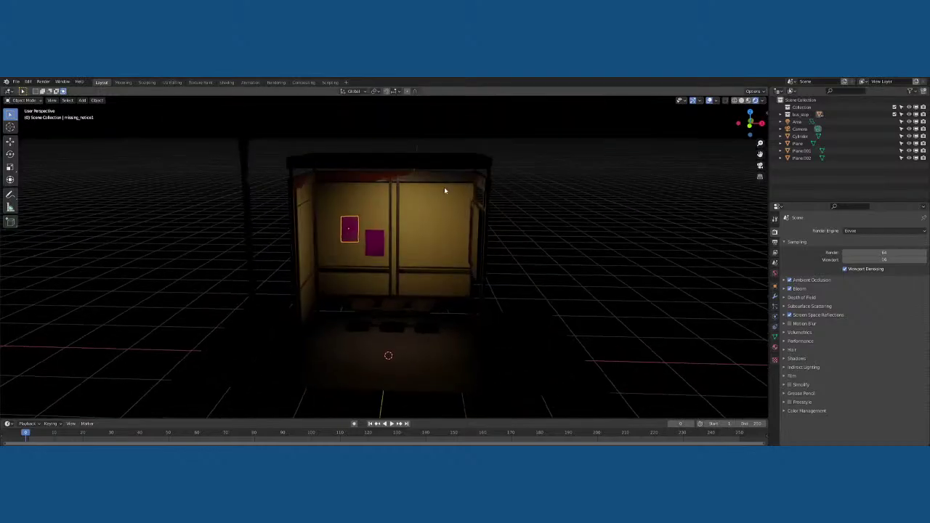
drag(502, 143, 280, 317)
key(KP_1)
In front orthographic Material Preview, hide the camera and box-select the whole bus stop
key(KP_5)
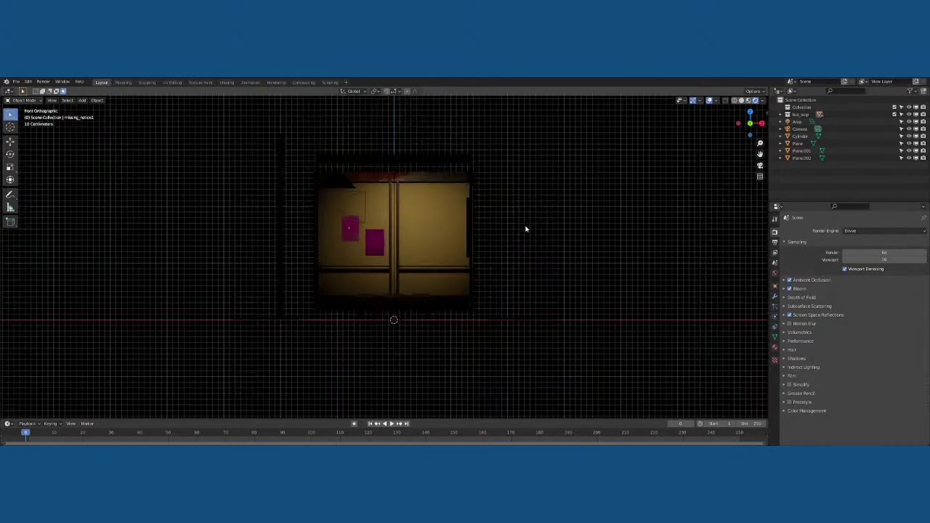
click(749, 100)
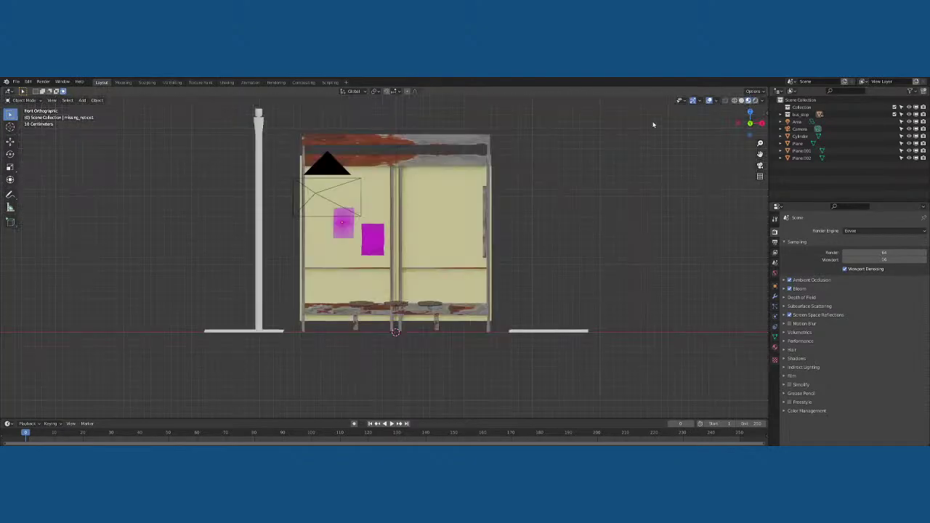
drag(546, 113, 301, 295)
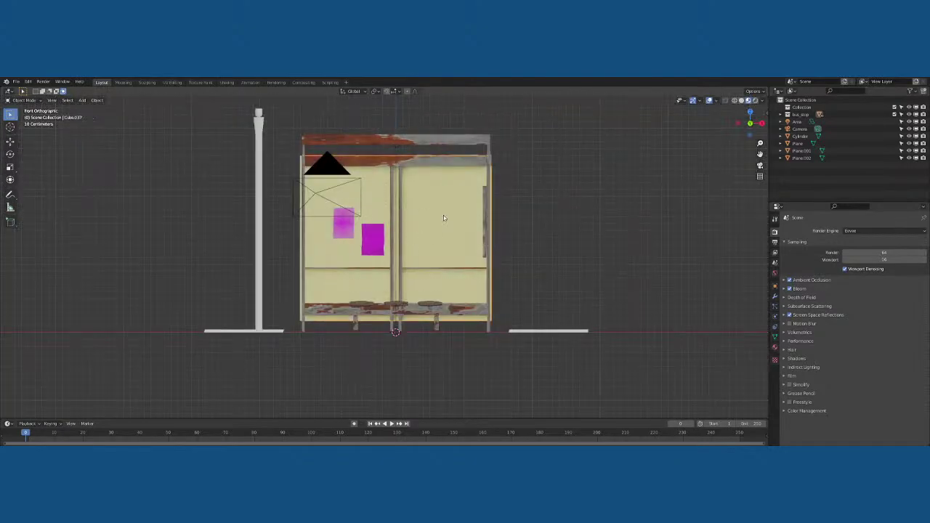
middle_drag(450, 208, 439, 202)
click(441, 151)
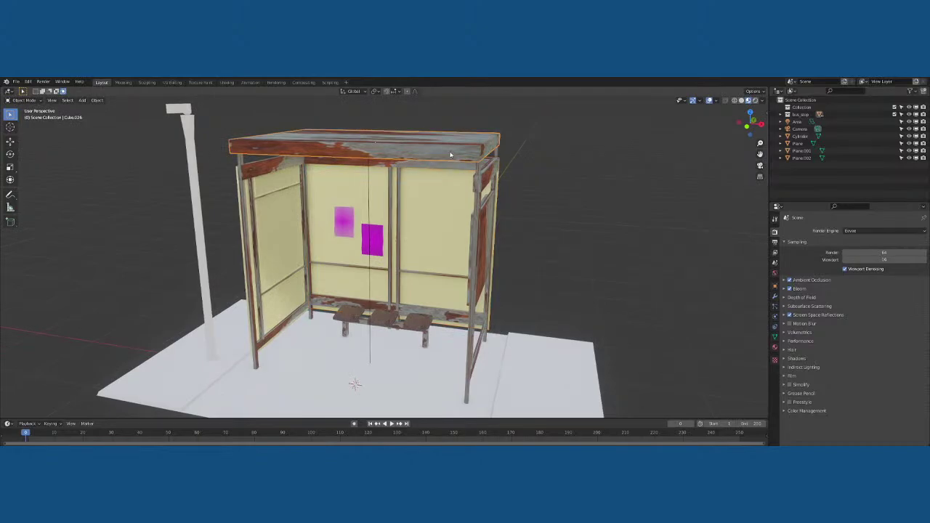
key(KP_1)
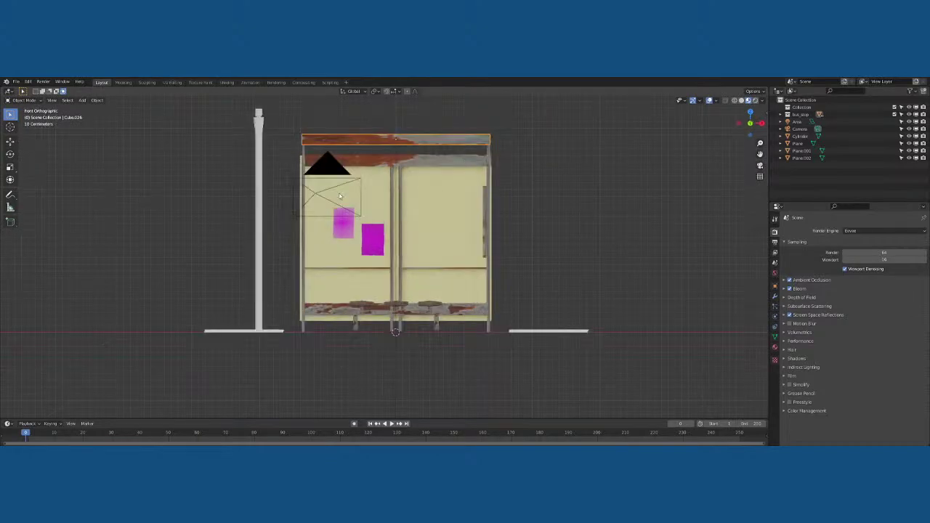
click(314, 197)
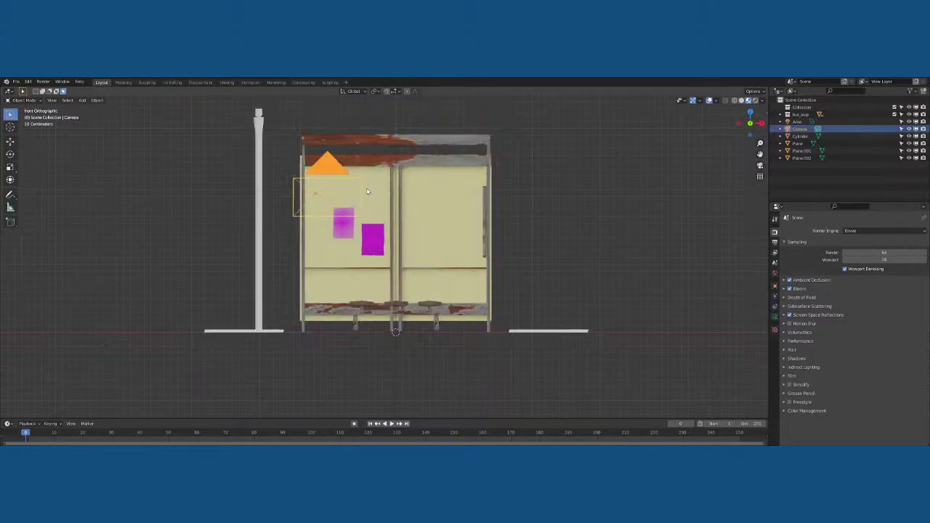
key(h)
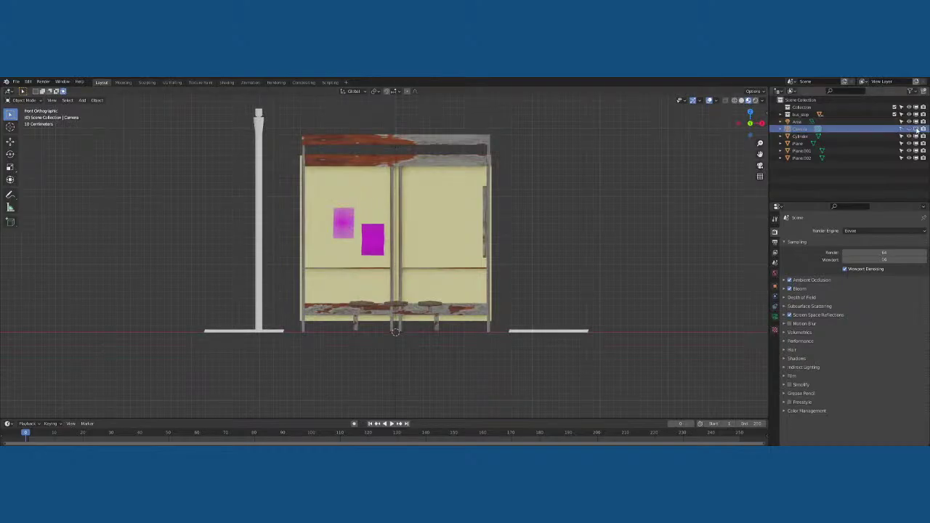
drag(540, 116, 284, 327)
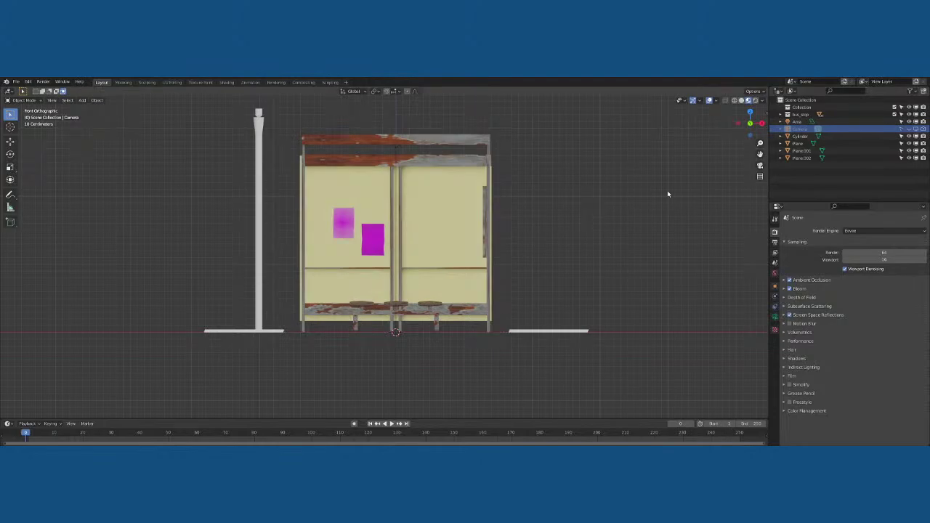
Select all objects in the bus_stop collection, leaving them in place
click(803, 115)
right_click(803, 115)
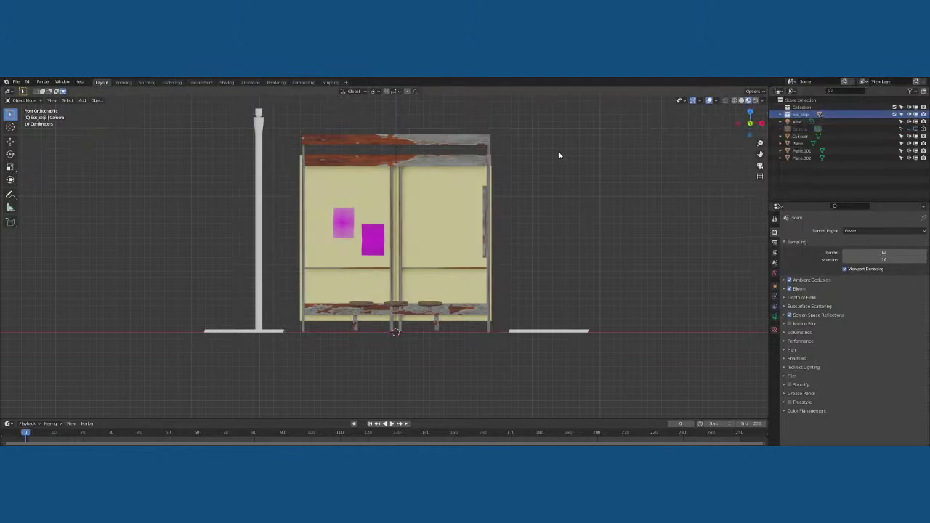
right_click(800, 114)
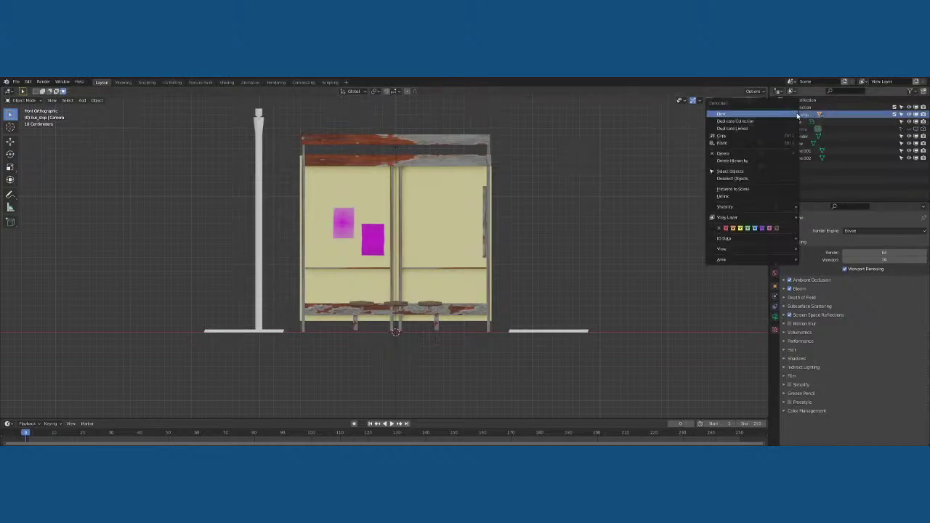
click(751, 172)
key(g)
right_click(644, 168)
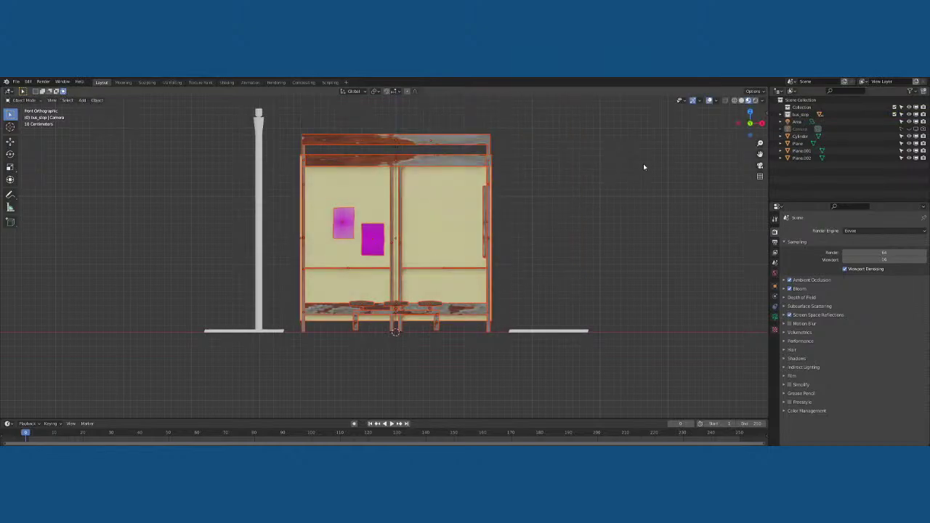
Save the bus stop file and open the recent drive-thru restaurant scene
key(ctrl+s)
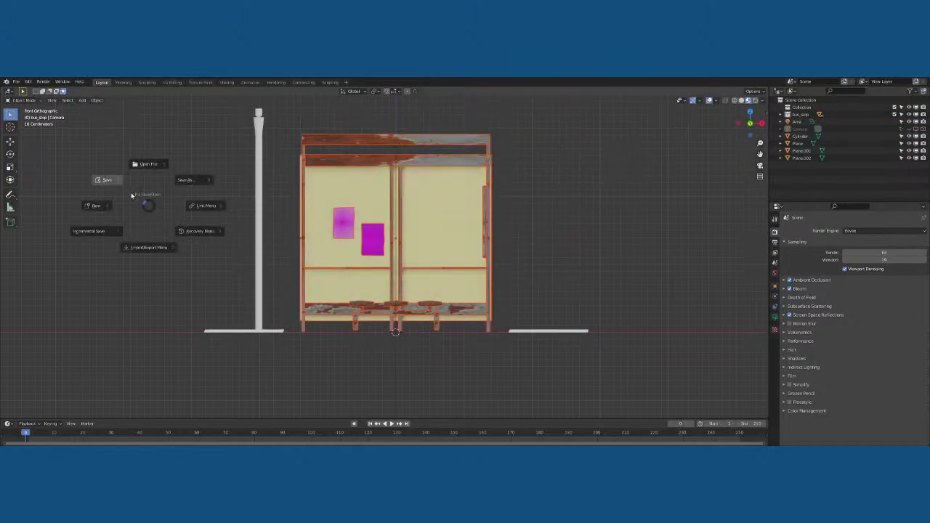
click(129, 195)
click(16, 81)
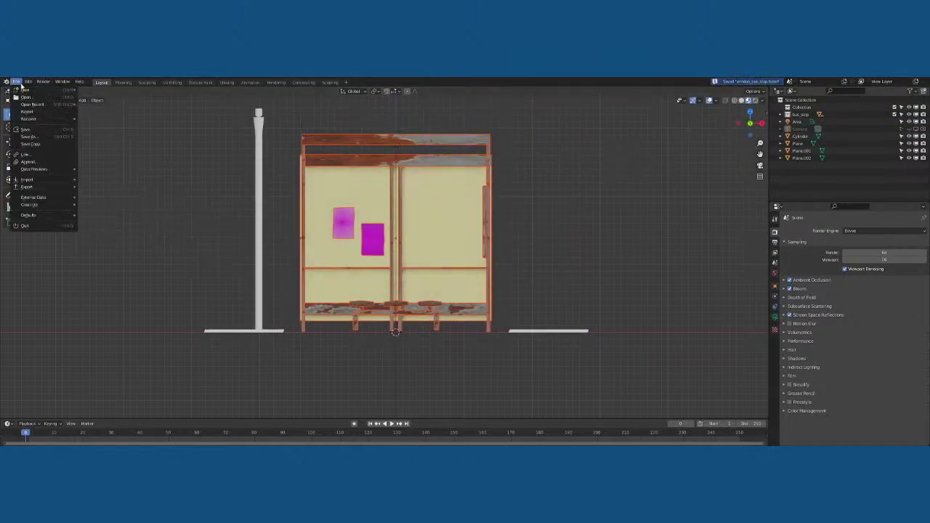
mouse_move(37, 104)
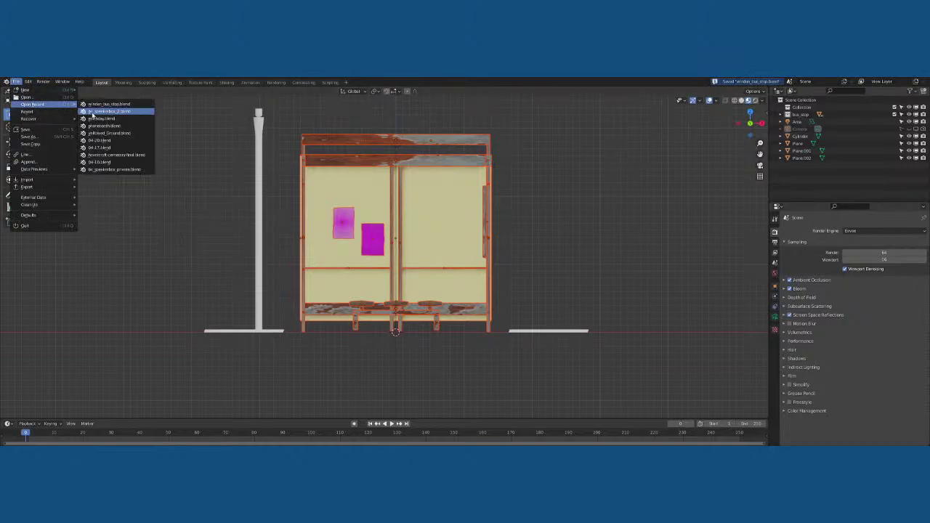
click(110, 111)
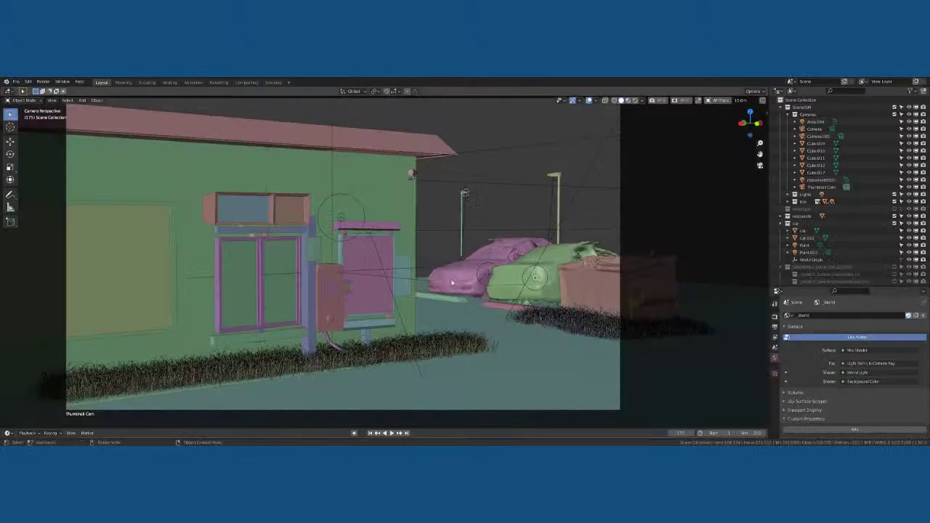
Survey the house and parked cars, then paste the bus stop objects with Ctrl+V
middle_drag(479, 233, 547, 182)
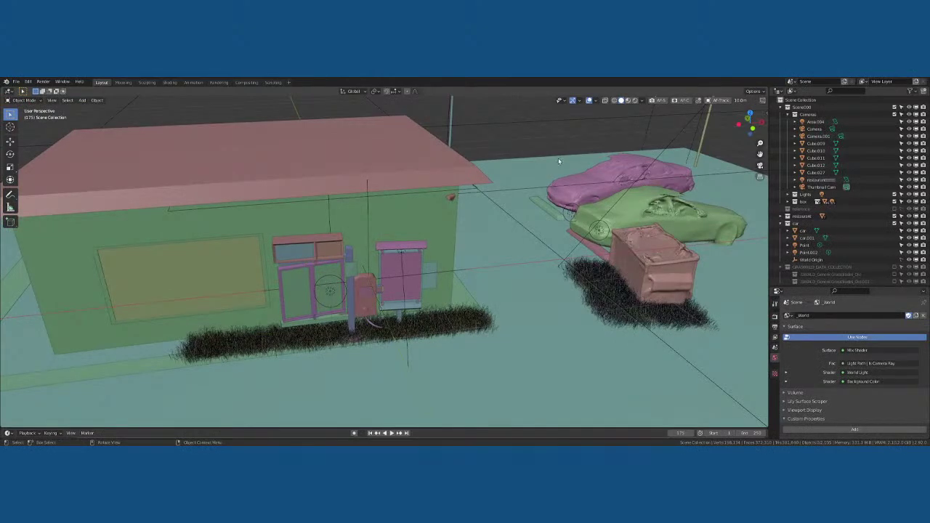
scroll(559, 158, down, 5)
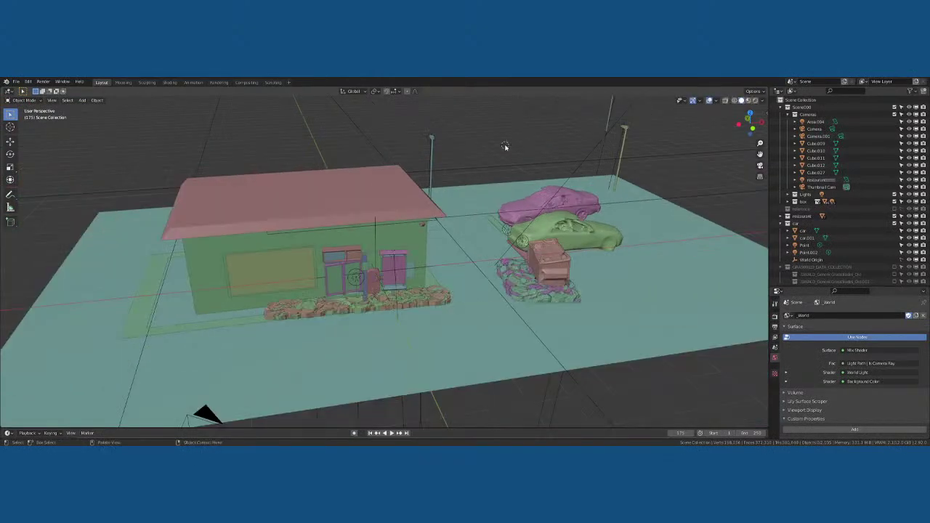
click(16, 81)
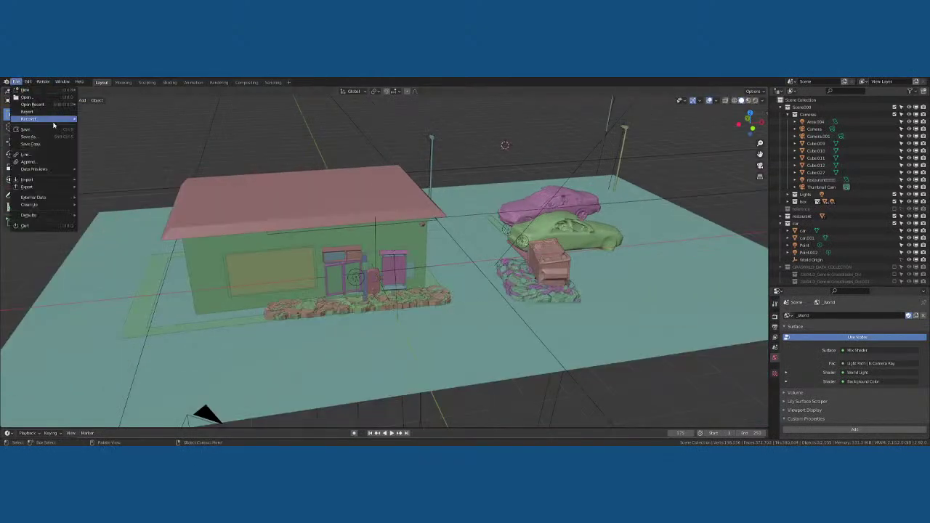
mouse_move(55, 169)
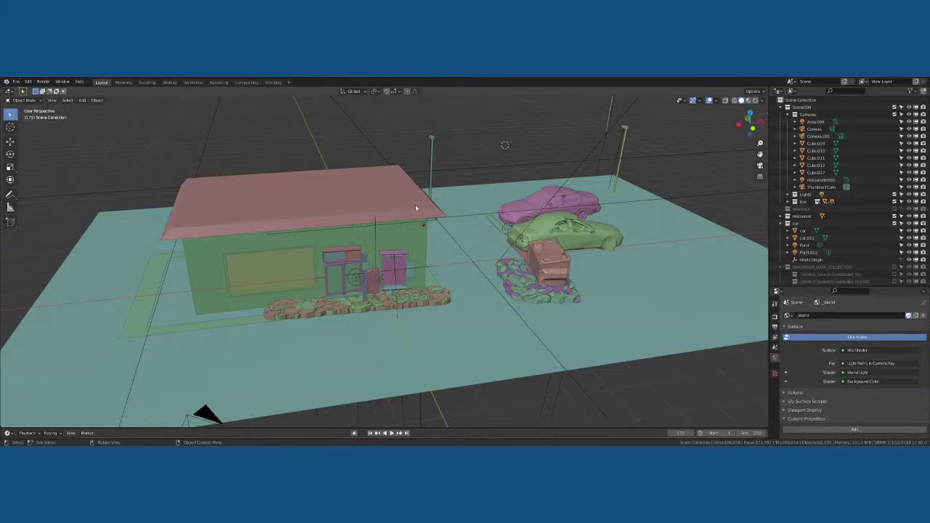
scroll(426, 195, down, 3)
scroll(432, 185, up, 5)
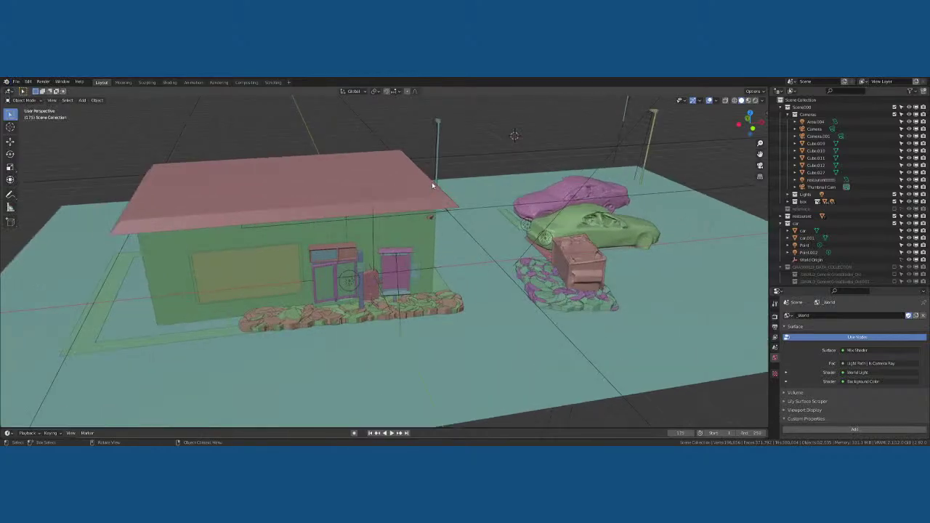
scroll(432, 186, down, 3)
scroll(432, 186, down, 1)
scroll(428, 189, up, 3)
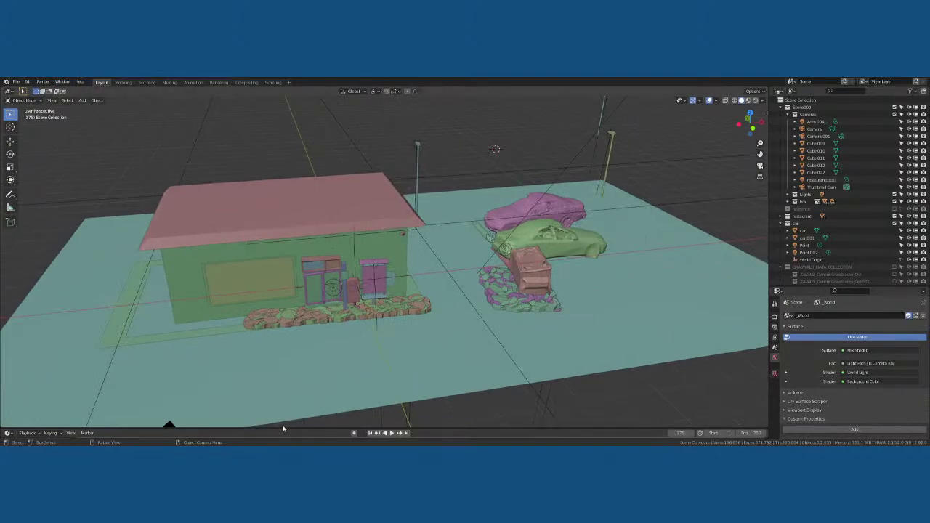
click(16, 81)
key(Escape)
key(ctrl+v)
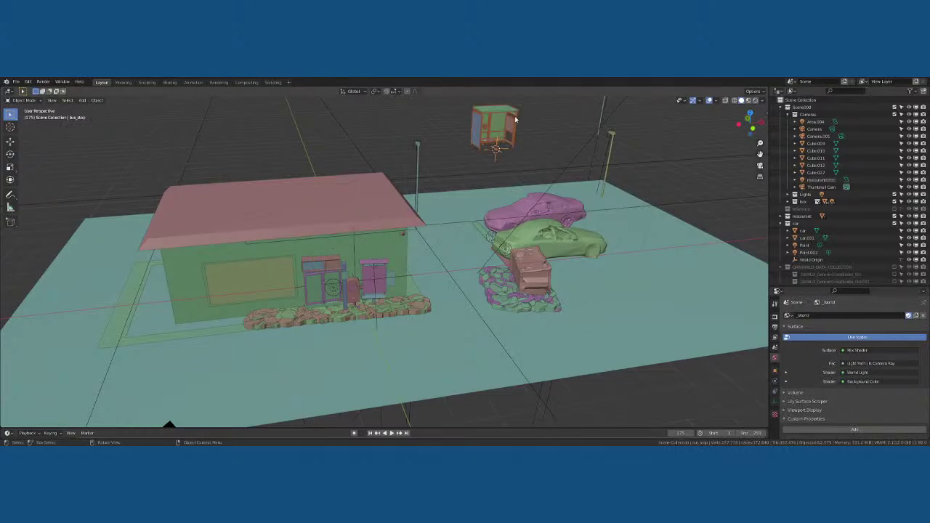
Isolate the pasted bus stop in local view and orbit to a front view of it
key(KP_Divide)
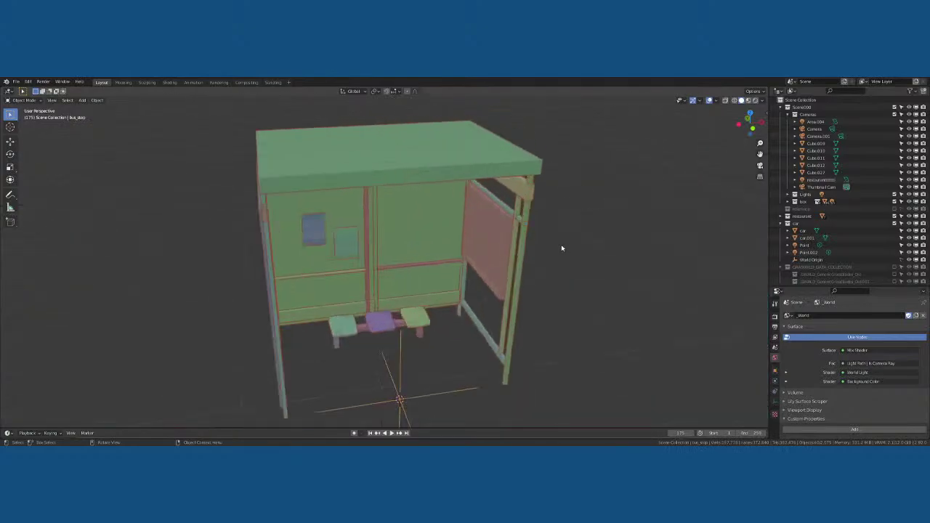
scroll(538, 248, down, 3)
middle_drag(537, 247, 492, 242)
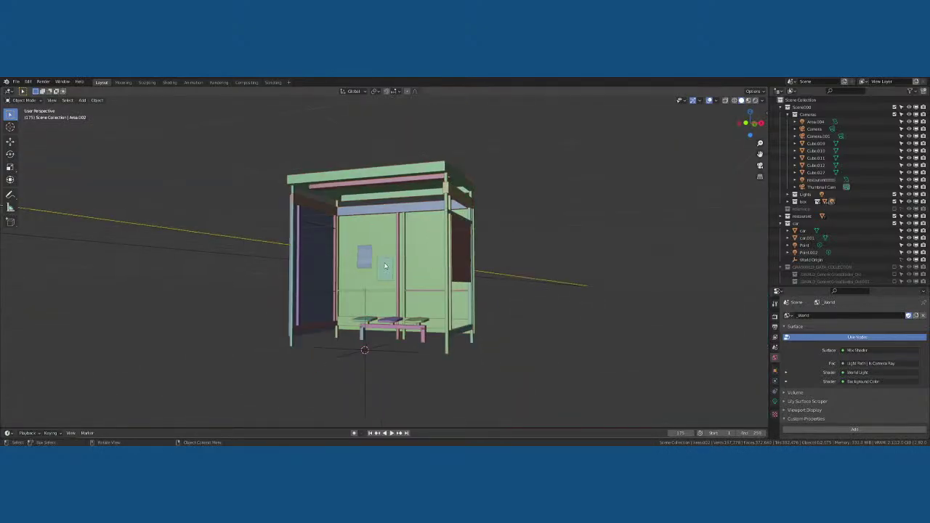
middle_drag(388, 270, 394, 270)
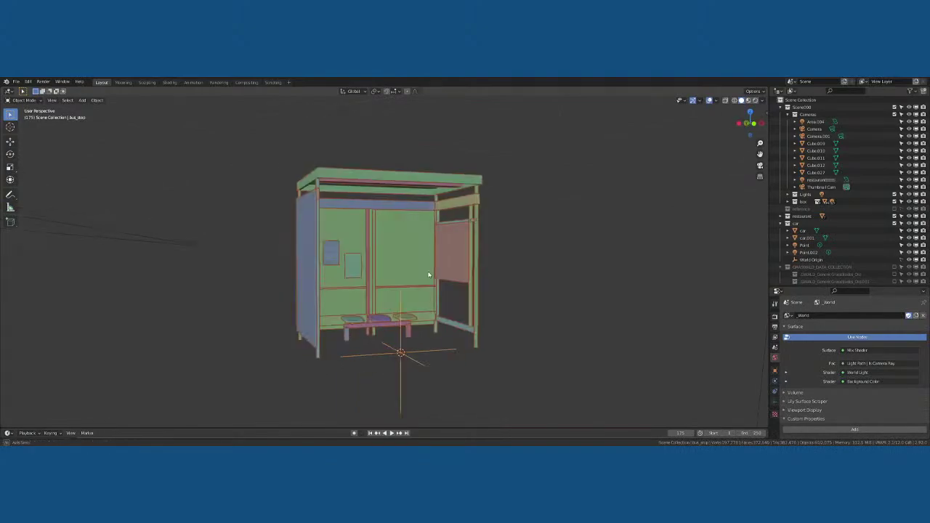
scroll(395, 270, up, 3)
scroll(395, 269, down, 3)
scroll(400, 266, up, 1)
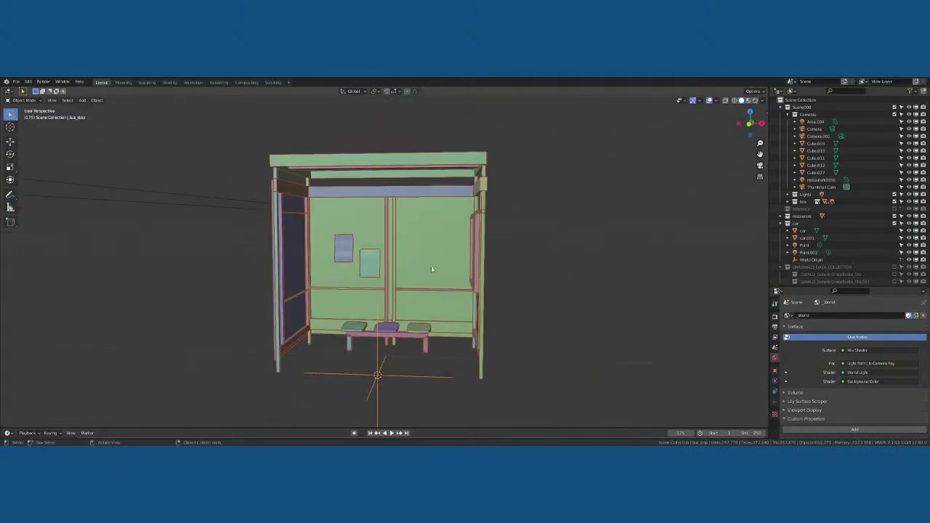
scroll(431, 263, down, 4)
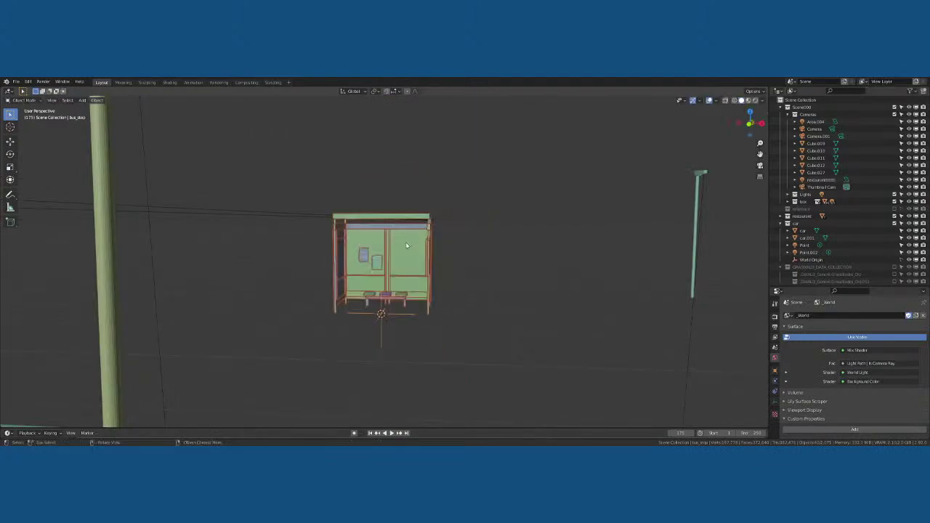
scroll(415, 257, down, 3)
Check the top and camera views, then move the bus stop along X behind the parked cars
key(KP_7)
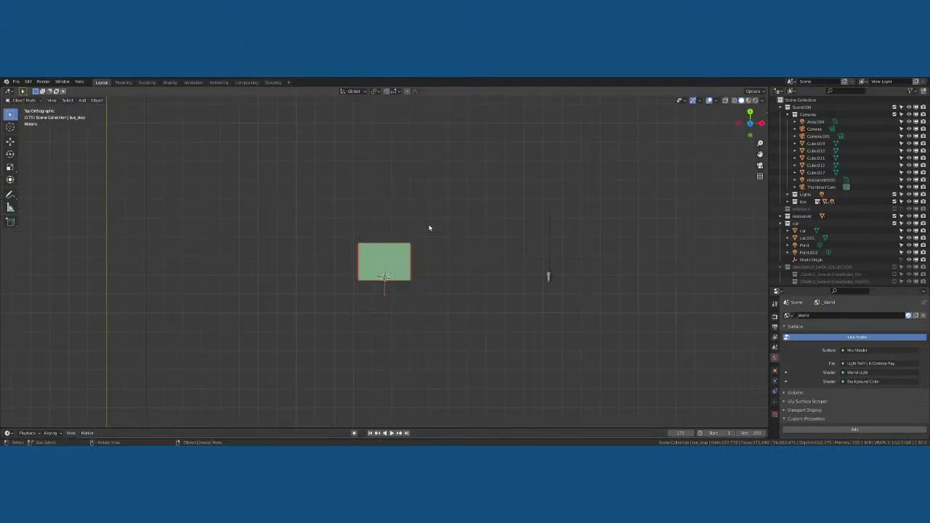
key(KP_0)
key(KP_0)
key(KP_0)
middle_drag(478, 230, 488, 230)
key(KP_0)
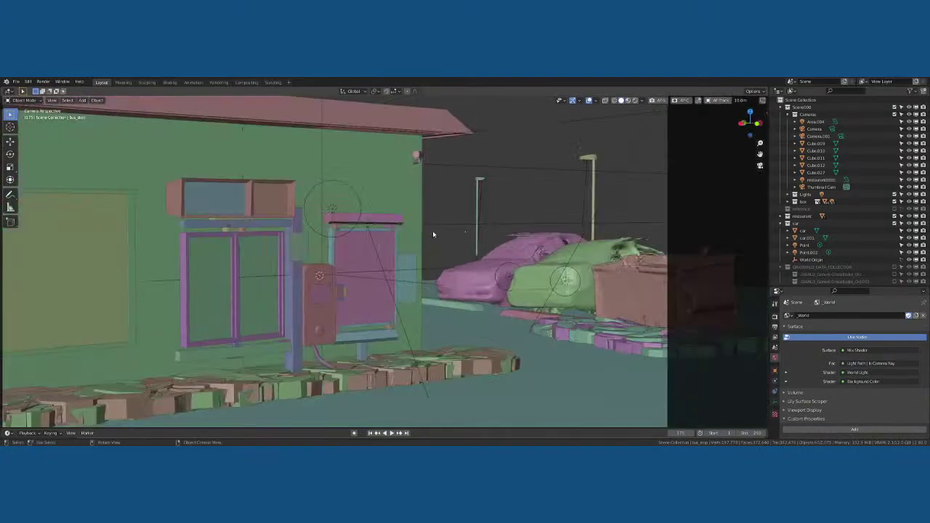
key(g)
key(x)
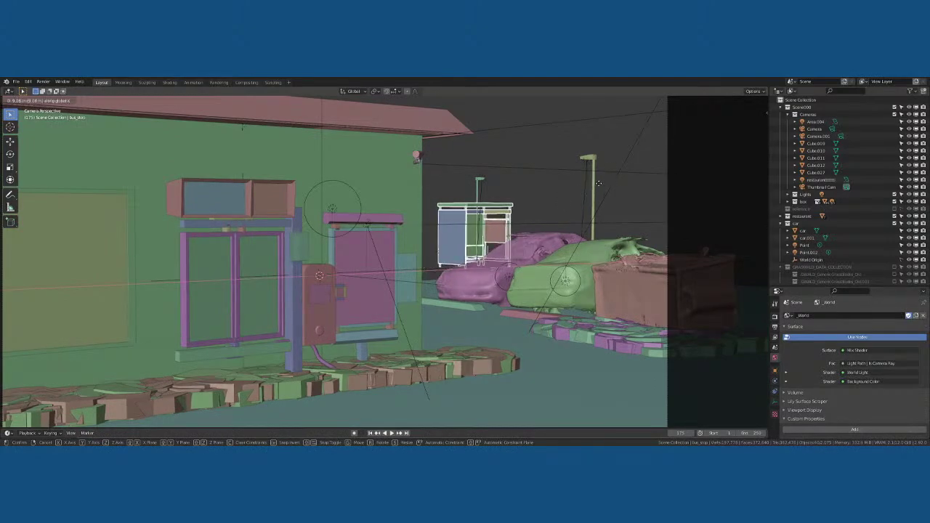
click(489, 195)
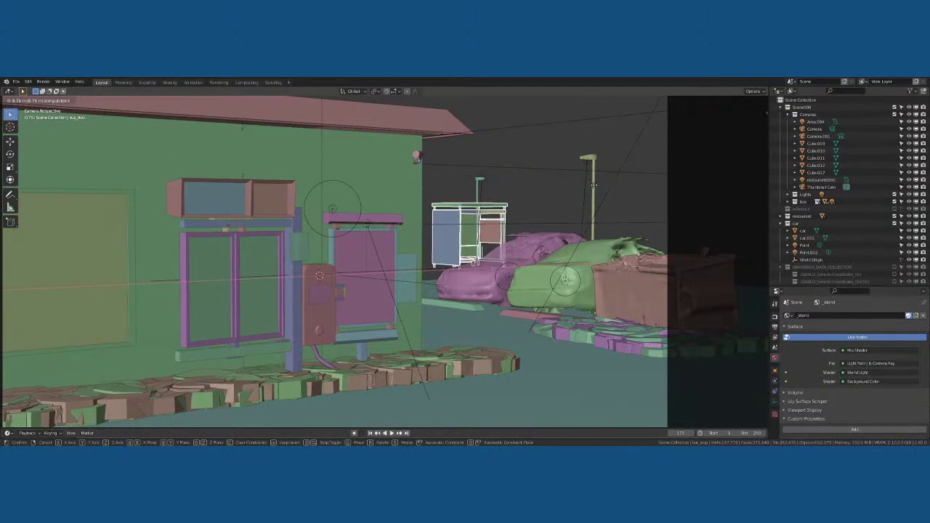
Move the lamp post 2.481 m along X
click(480, 179)
key(g)
key(x)
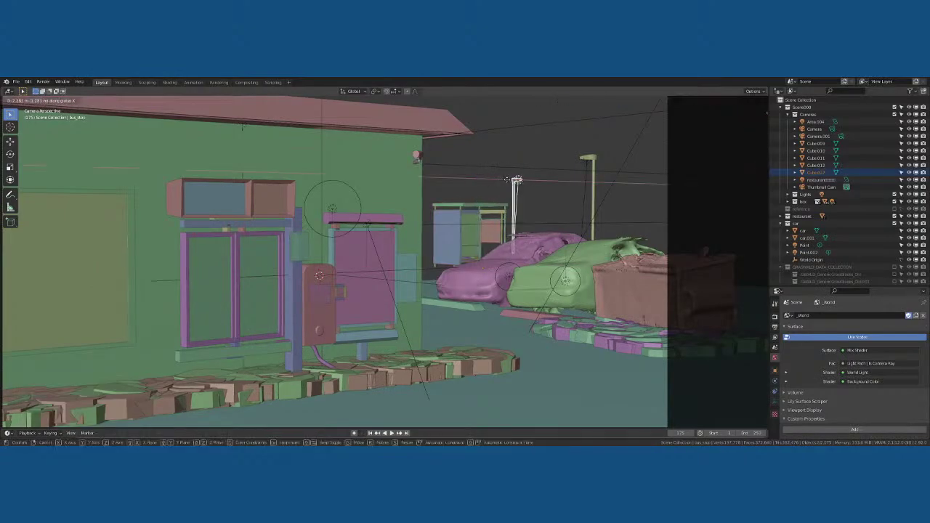
click(511, 180)
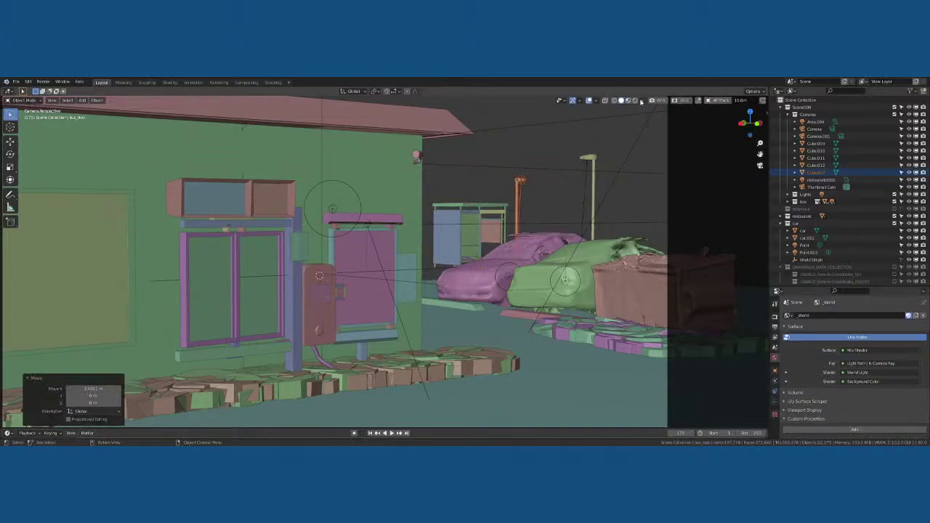
Turn on rendered preview and frame the bus shelter from the front
key(z)
click(496, 194)
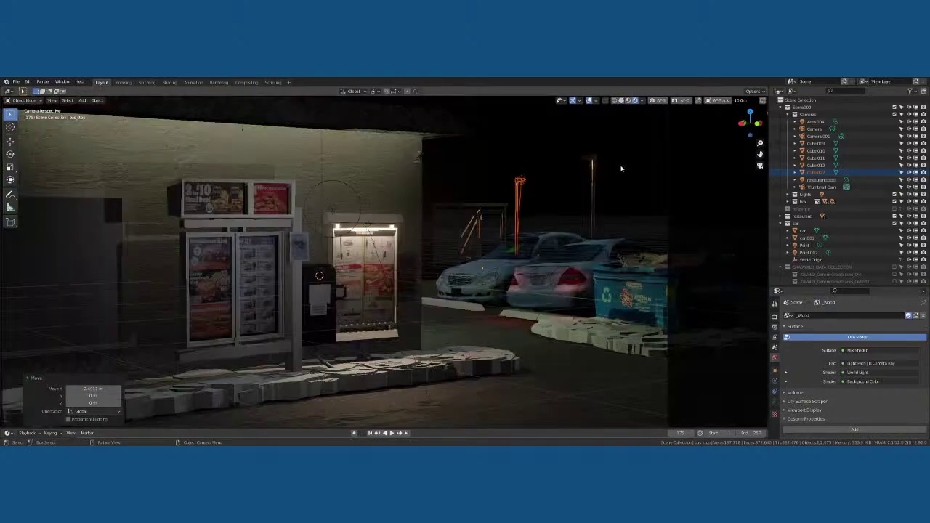
click(492, 213)
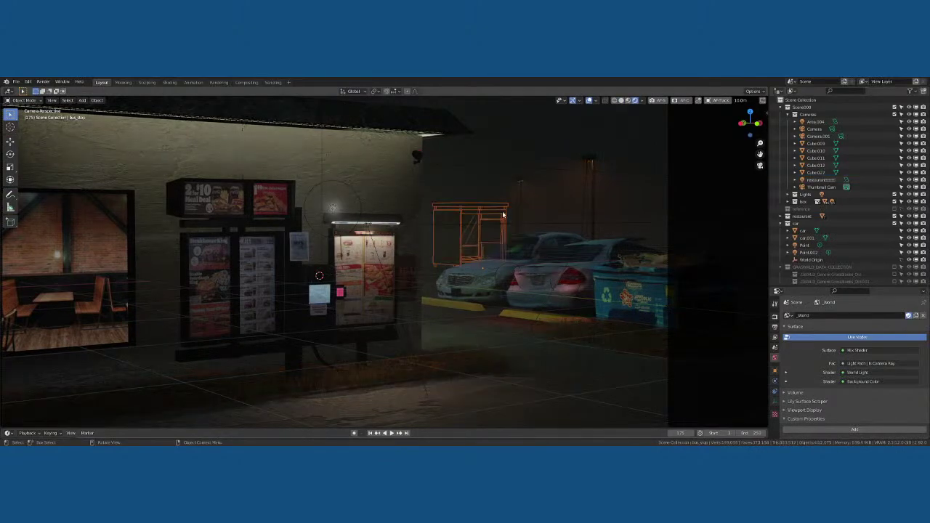
key(KP_Decimal)
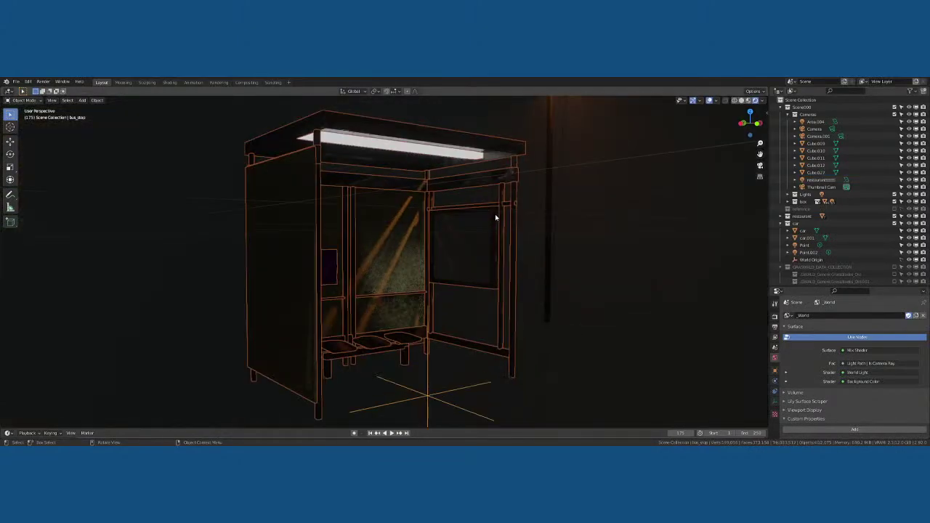
middle_drag(495, 214, 395, 156)
Add an area light, then scale and position it along X under the shelter roof
key(shift+a)
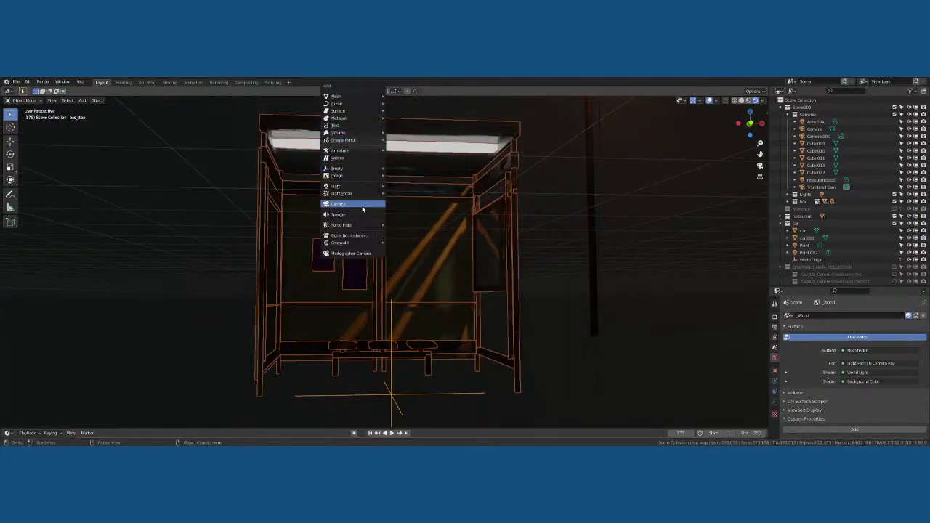
mouse_move(365, 185)
click(424, 209)
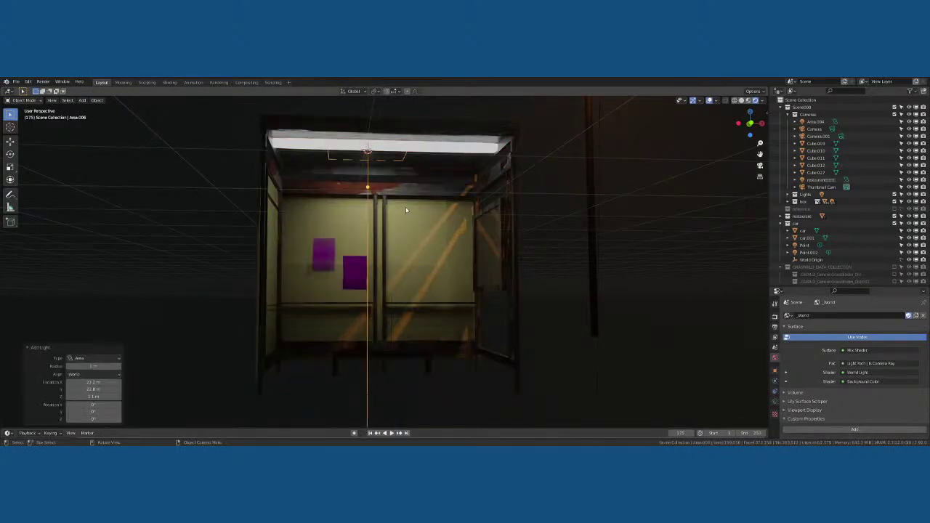
scroll(426, 210, up, 5)
key(s)
key(x)
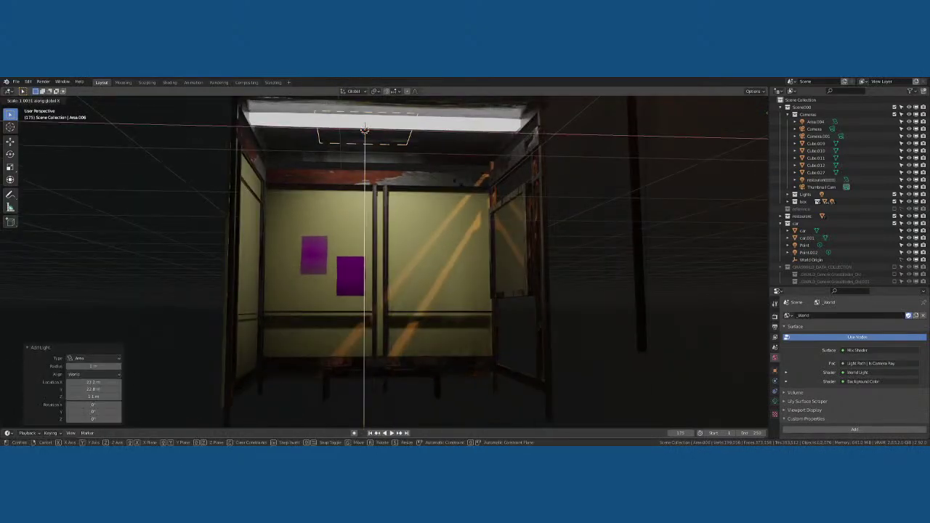
click(582, 177)
key(g)
key(x)
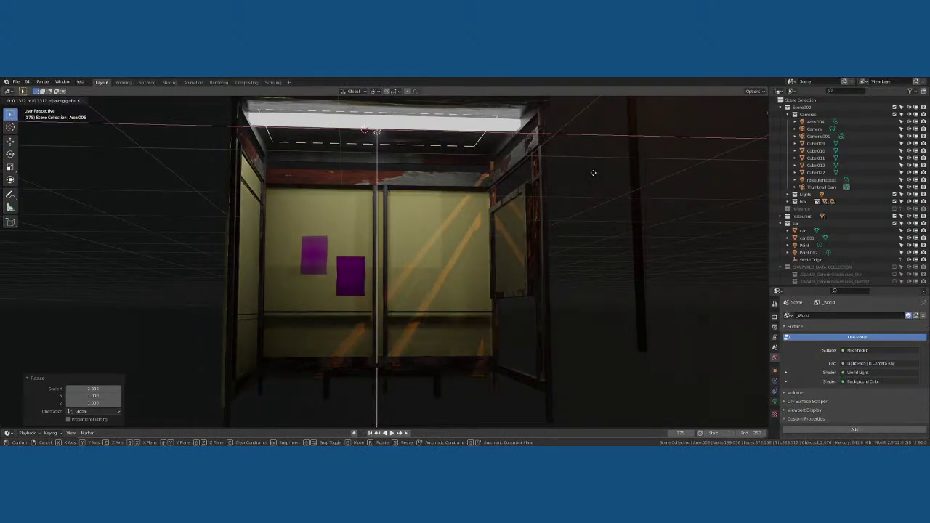
click(594, 173)
Scale and move the area light along Y to fit the shelter's depth
key(s)
key(y)
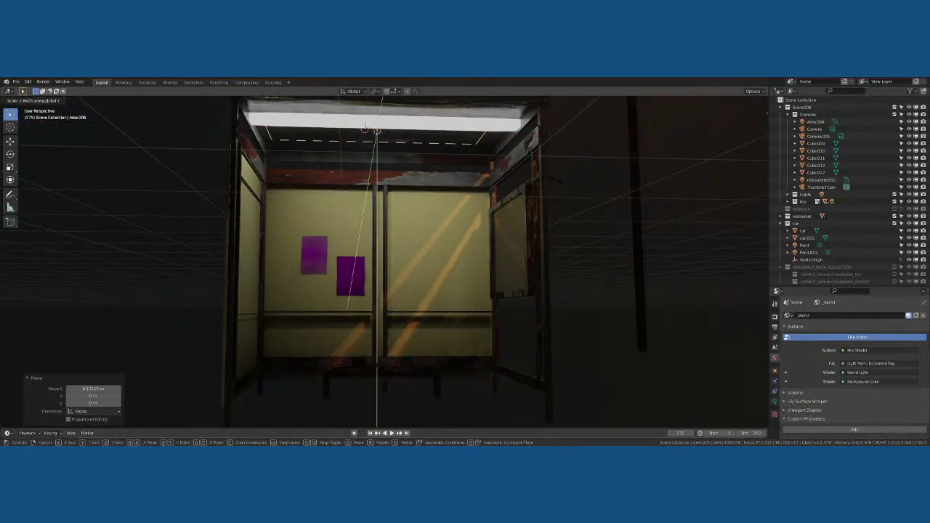
click(546, 175)
key(g)
key(y)
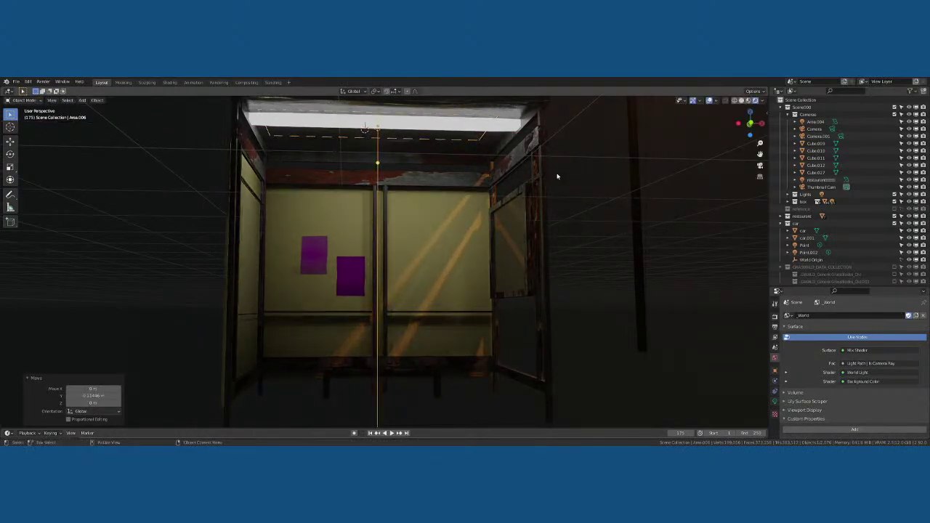
click(557, 186)
From the front view, nudge the light along Y and 0.043983 m along Z, just under the ceiling
key(KP_1)
middle_drag(519, 160, 468, 172)
scroll(566, 161, down, 5)
scroll(538, 161, up, 4)
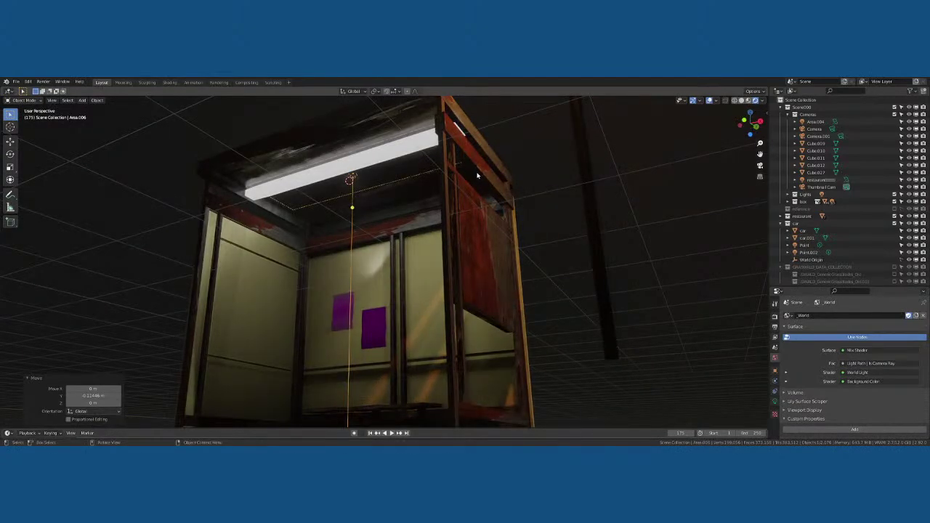
key(g)
key(y)
click(469, 173)
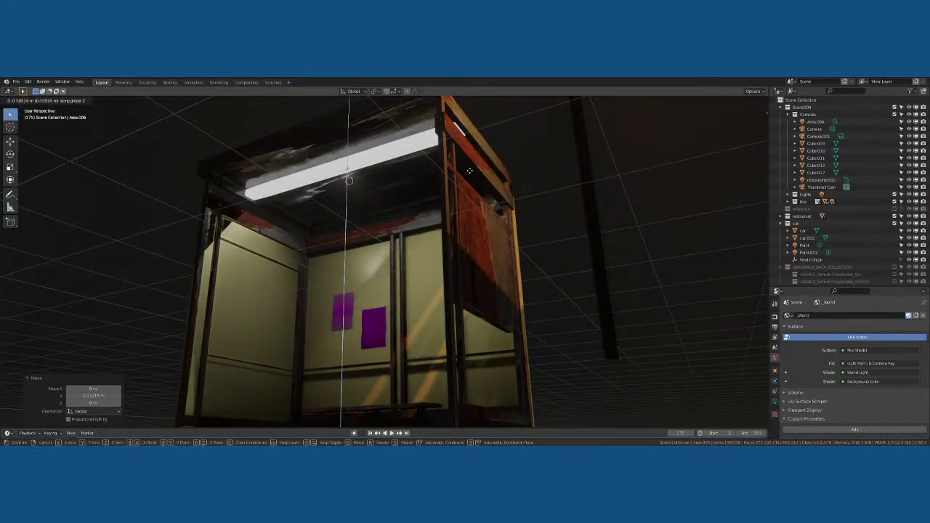
key(g)
key(y)
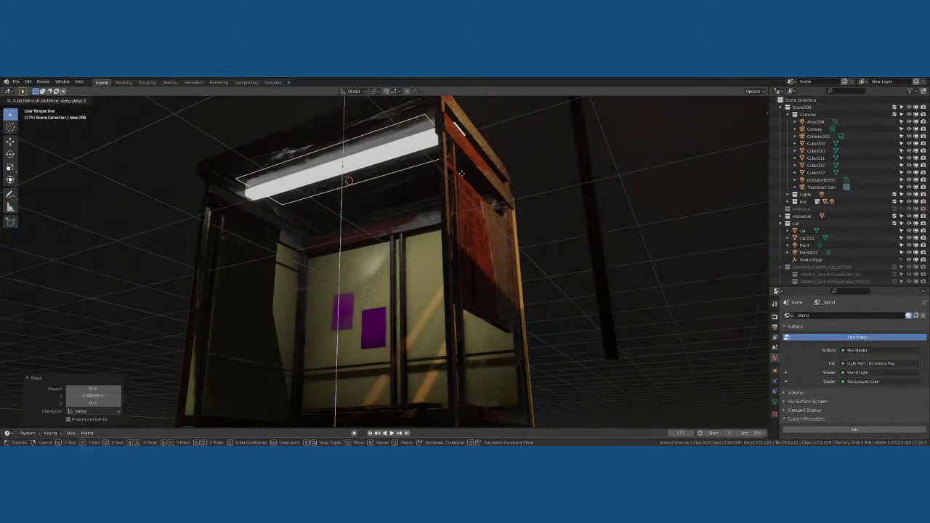
click(463, 177)
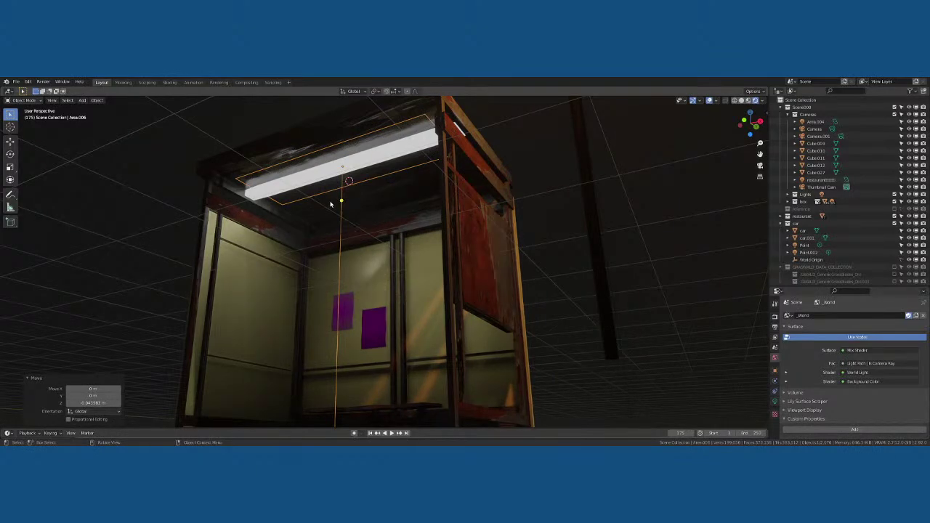
Check the lit shelter through the scene camera, then orbit freely around the scene
key(KP_0)
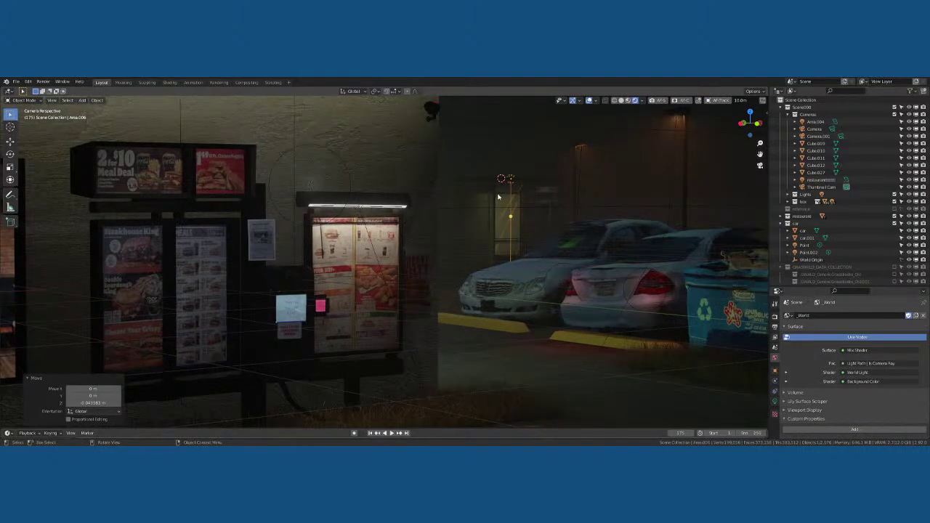
click(558, 188)
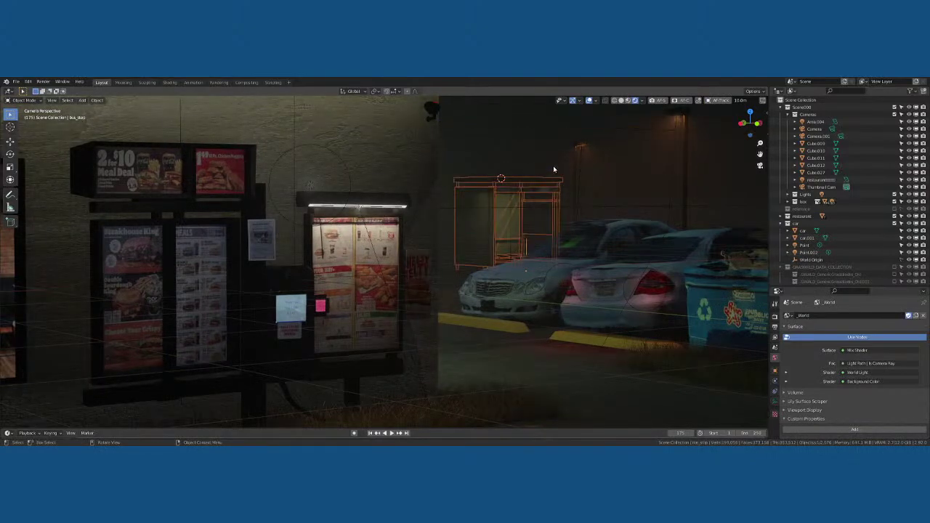
key(alt+a)
key(KP_0)
middle_drag(514, 246, 397, 307)
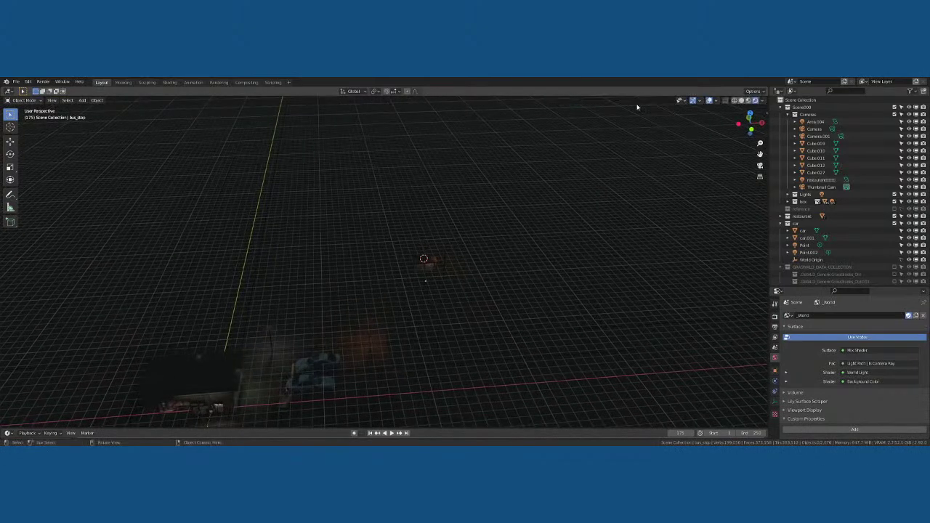
In solid shading, add a new plane and stretch it along X into a long strip
click(741, 101)
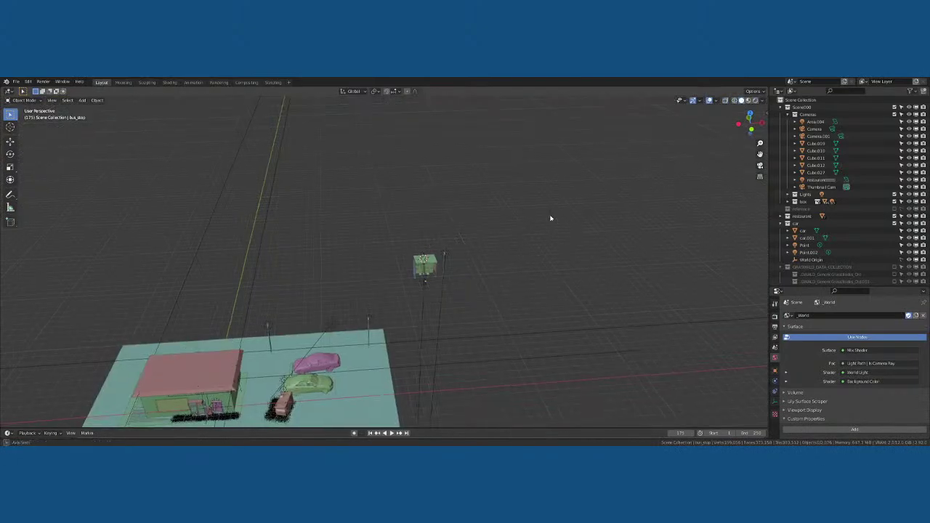
mouse_move(551, 218)
middle_down()
mouse_move(402, 305)
mouse_move(403, 288)
middle_up()
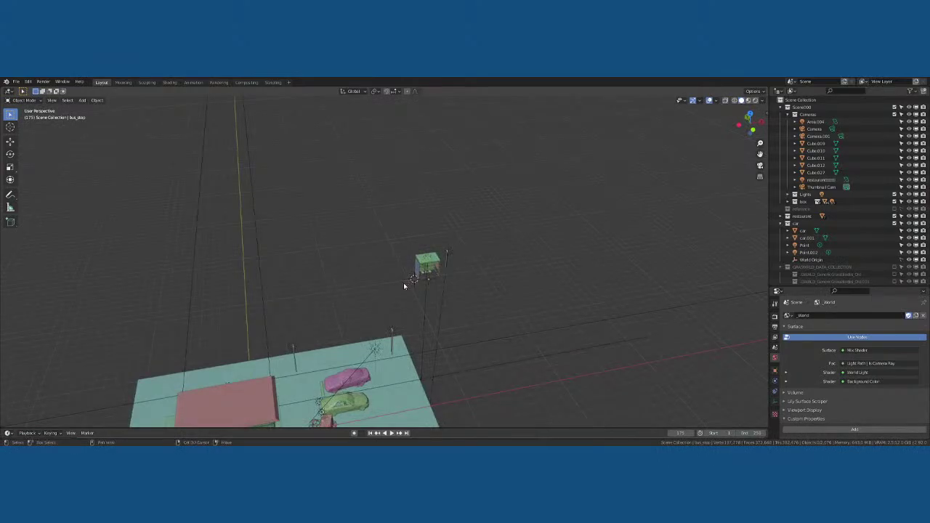
key(shift+a)
mouse_move(383, 197)
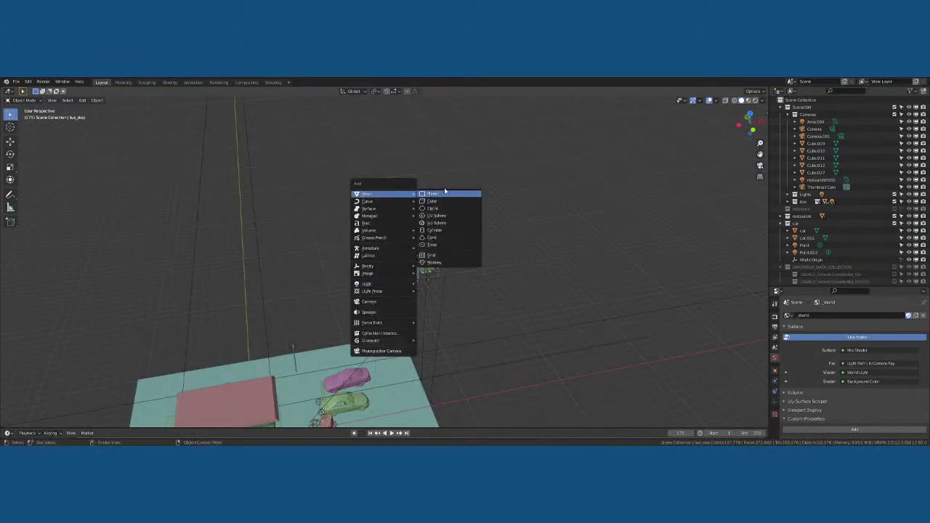
click(436, 197)
key(s)
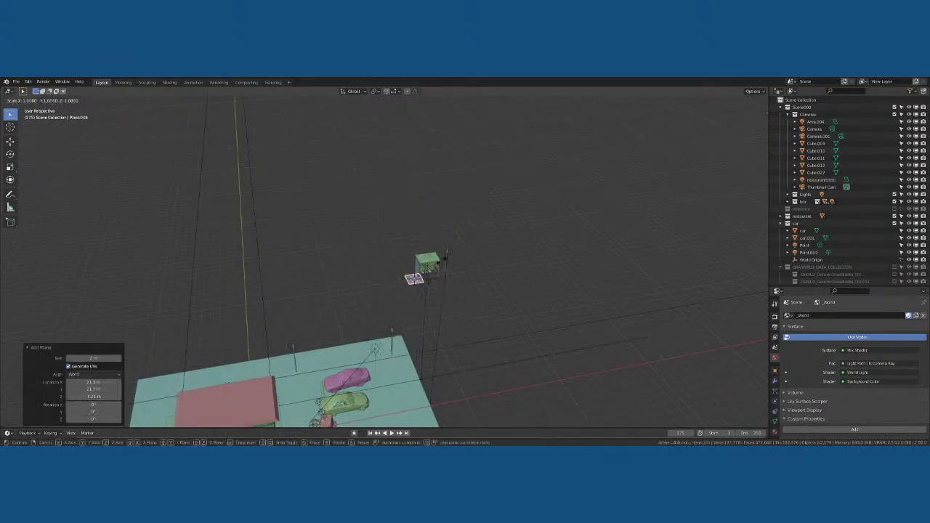
key(x)
click(717, 197)
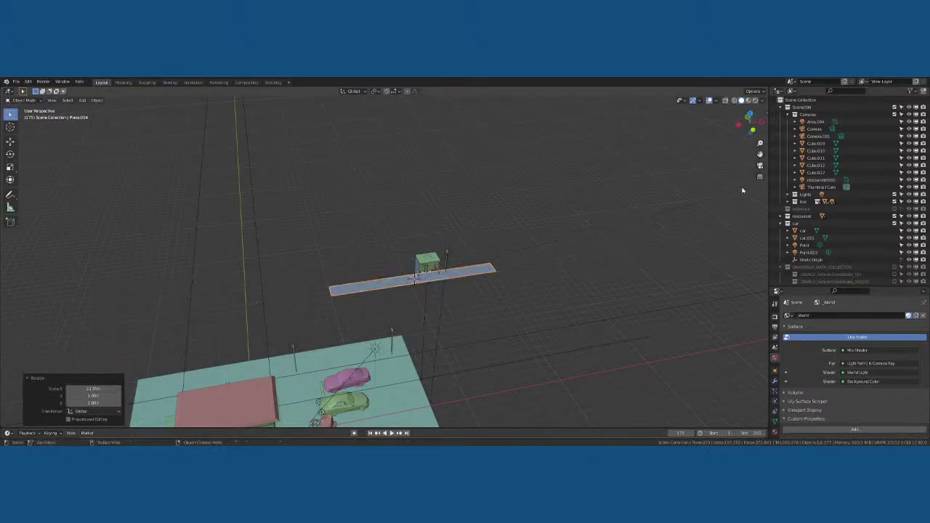
key(s)
key(x)
click(577, 218)
Widen the plane along Y, slide it over the bus stop, and stretch it wider in X
key(s)
key(y)
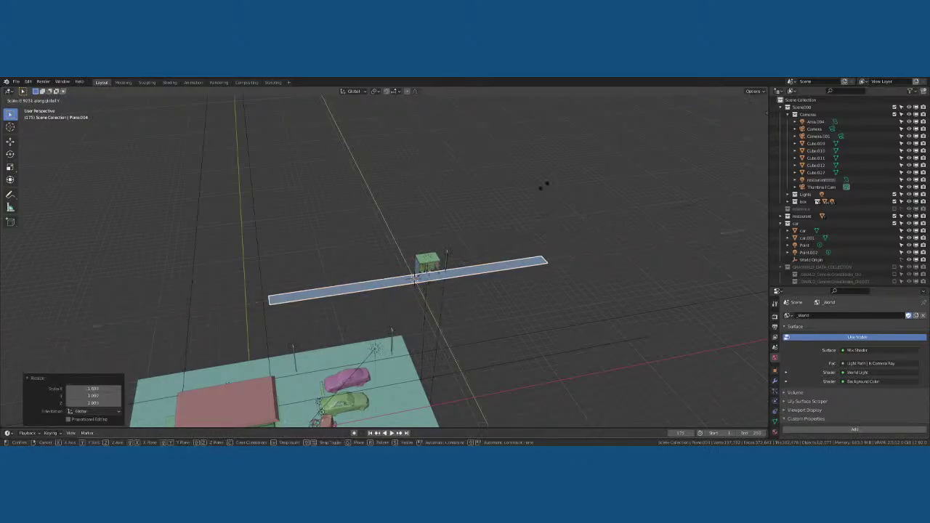
click(428, 276)
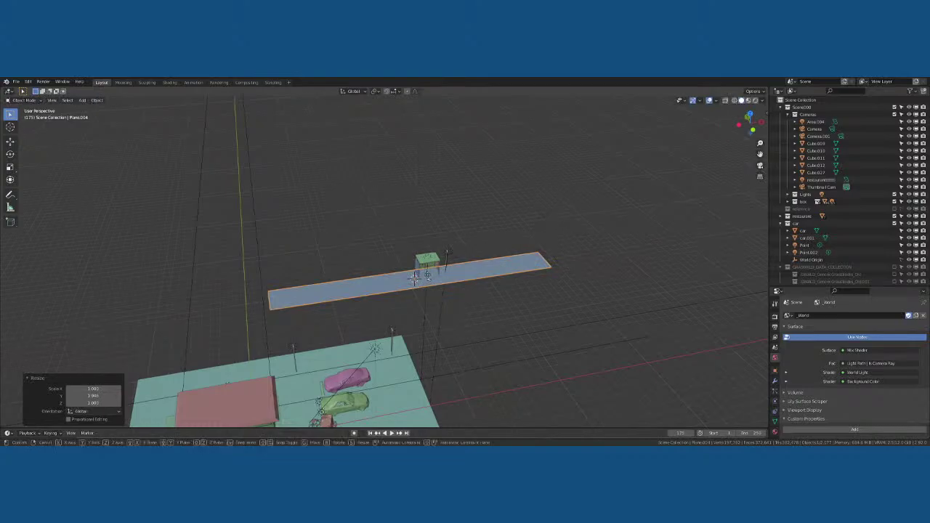
key(g)
key(y)
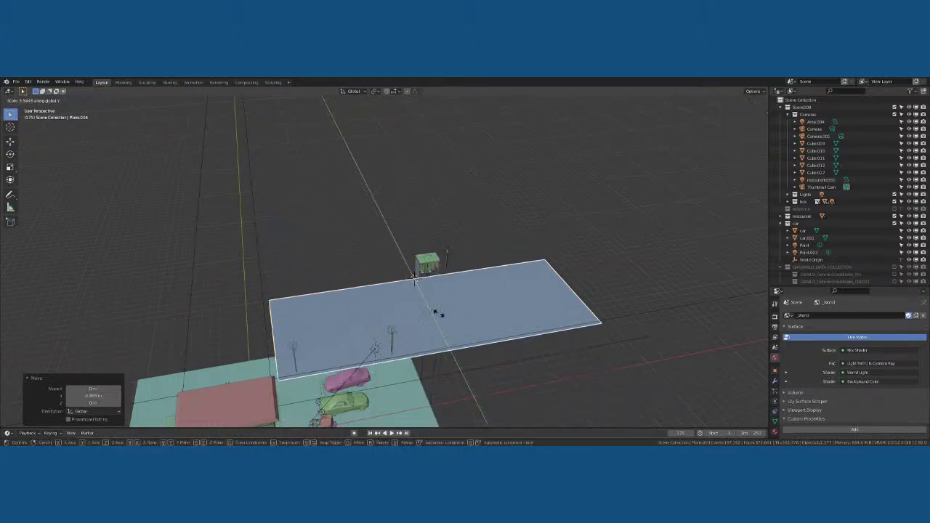
click(437, 312)
key(g)
key(y)
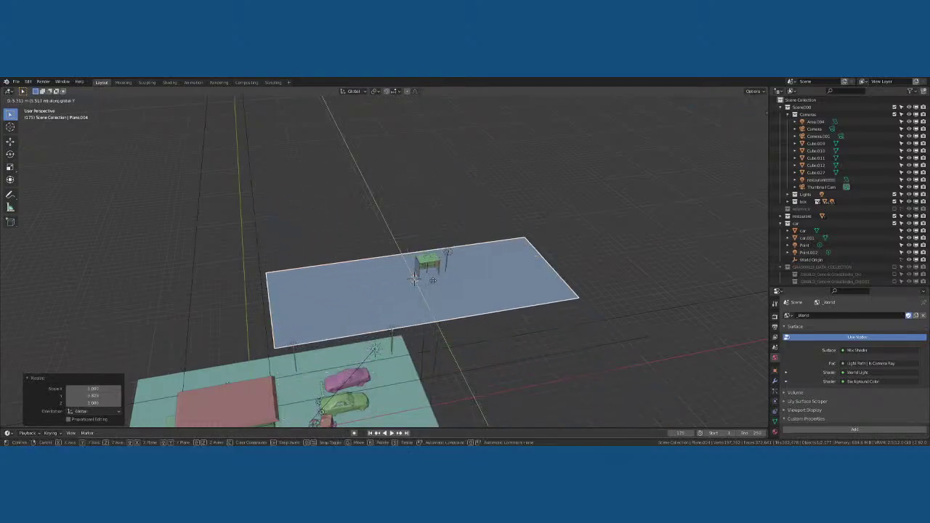
click(434, 286)
key(s)
key(x)
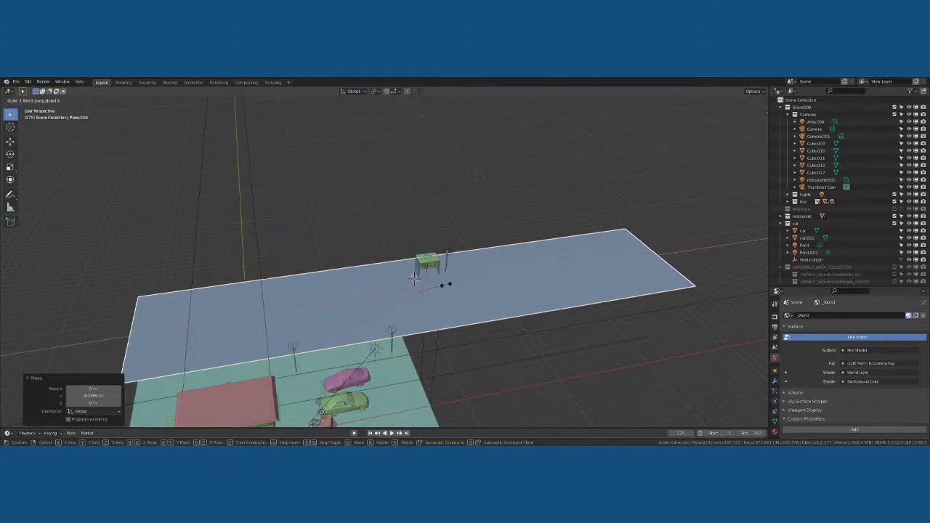
click(444, 287)
Inspect the new ground plane from several angles, then select the bus stop and its shelter roof
middle_drag(446, 281, 410, 269)
scroll(410, 269, up, 8)
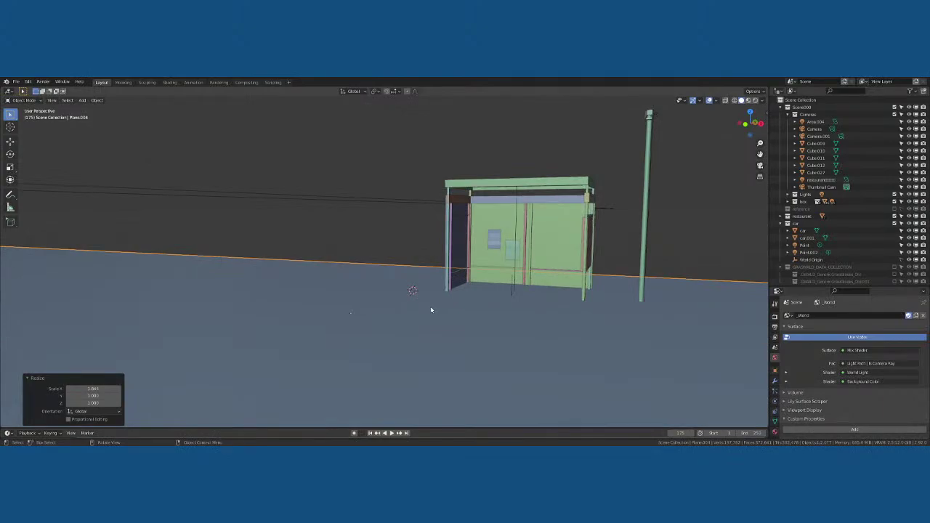
scroll(430, 311, down, 4)
middle_drag(393, 320, 349, 311)
key(KP_3)
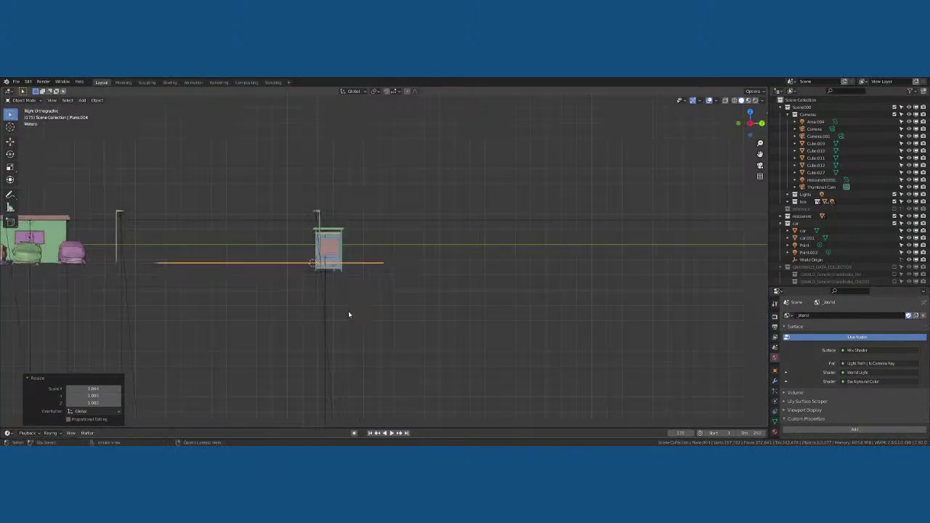
scroll(346, 314, up, 6)
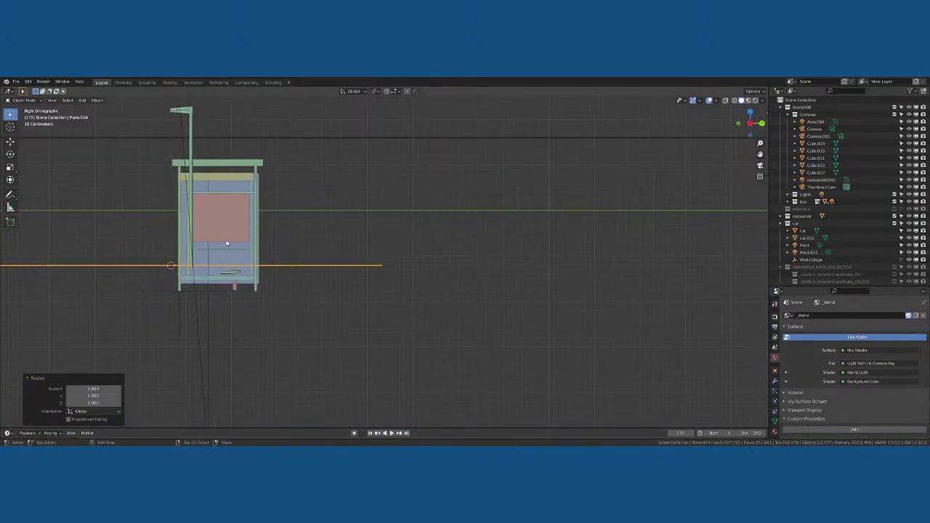
scroll(273, 239, down, 2)
scroll(315, 207, up, 3)
middle_drag(315, 208, 406, 241)
scroll(284, 218, down, 5)
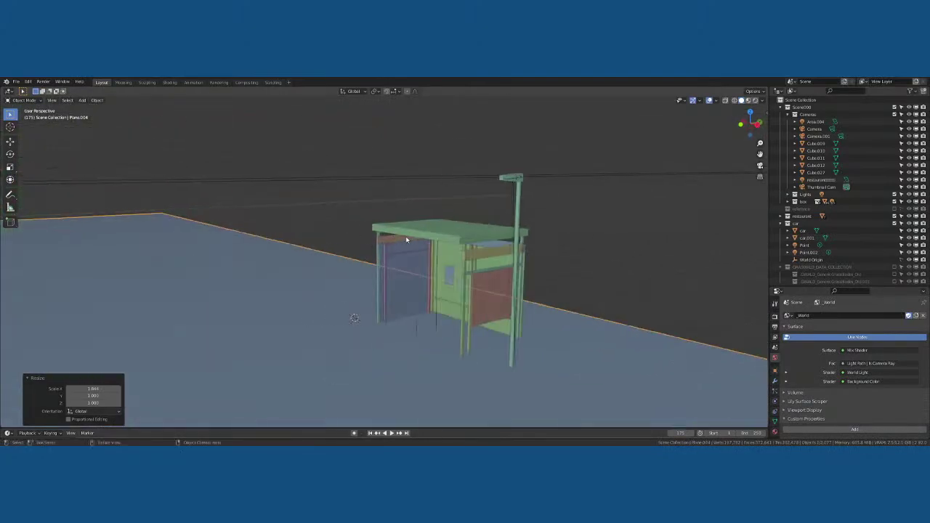
click(412, 238)
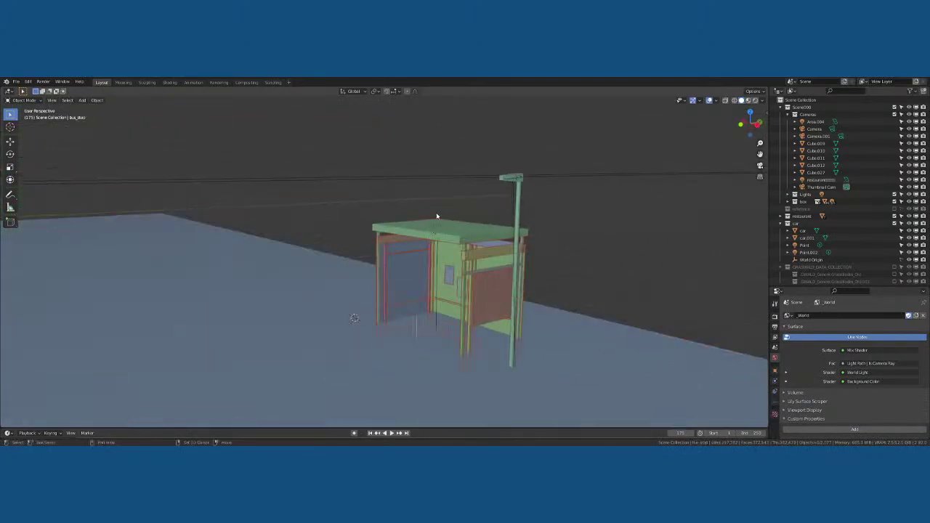
shift+drag(456, 208, 423, 244)
From the front view, nudge the selected bus shelter slightly along Z
middle_drag(432, 239, 488, 240)
key(KP_1)
scroll(436, 251, down, 3)
key(g)
key(z)
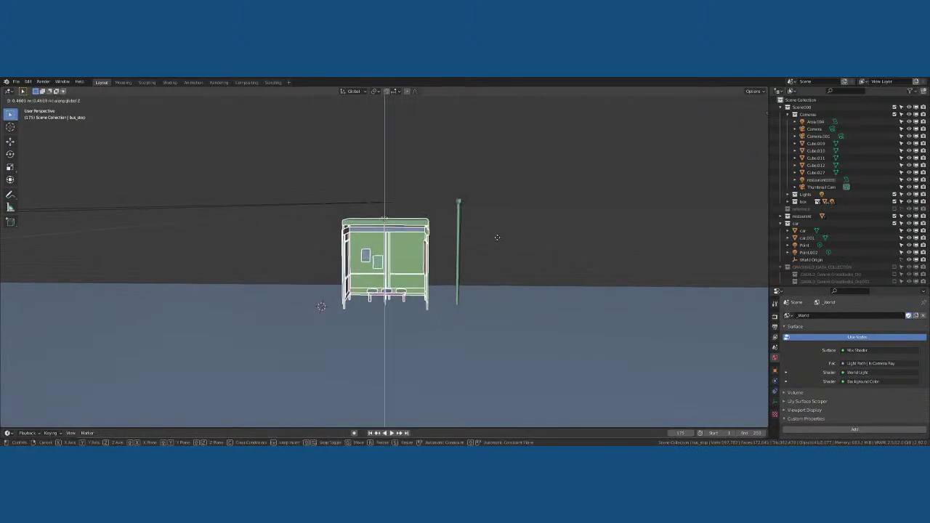
click(497, 239)
middle_drag(497, 239, 492, 270)
key(g)
key(z)
right_click(492, 268)
key(g)
key(z)
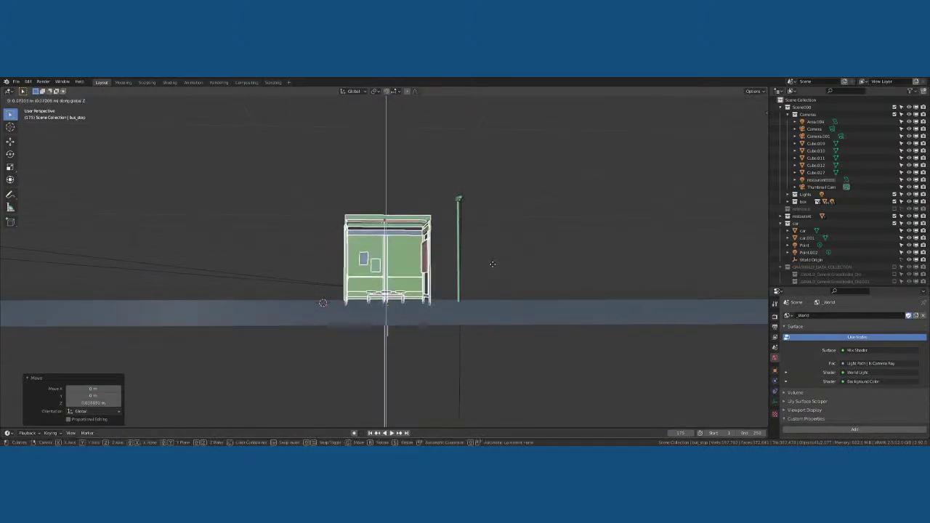
click(492, 266)
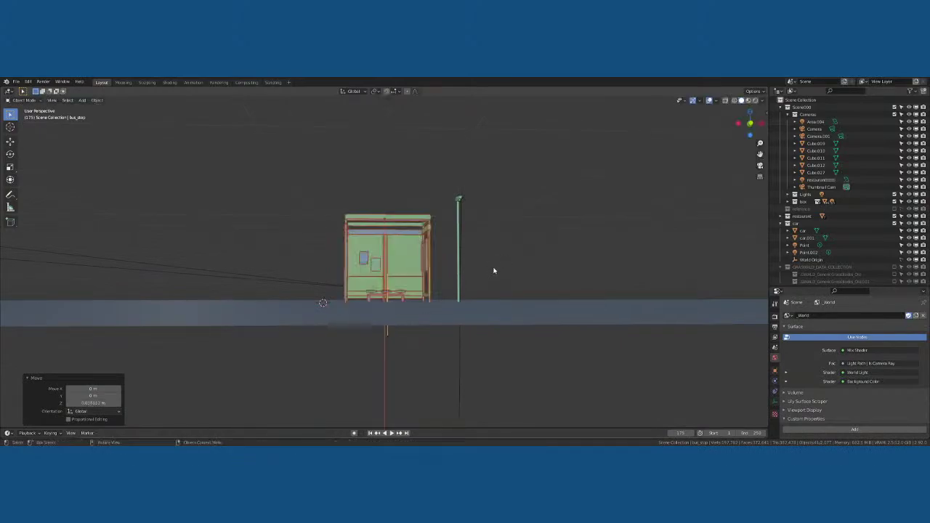
Preview the camera shot in Rendered shading, then select and frame the ground plane Plane.004
key(KP_0)
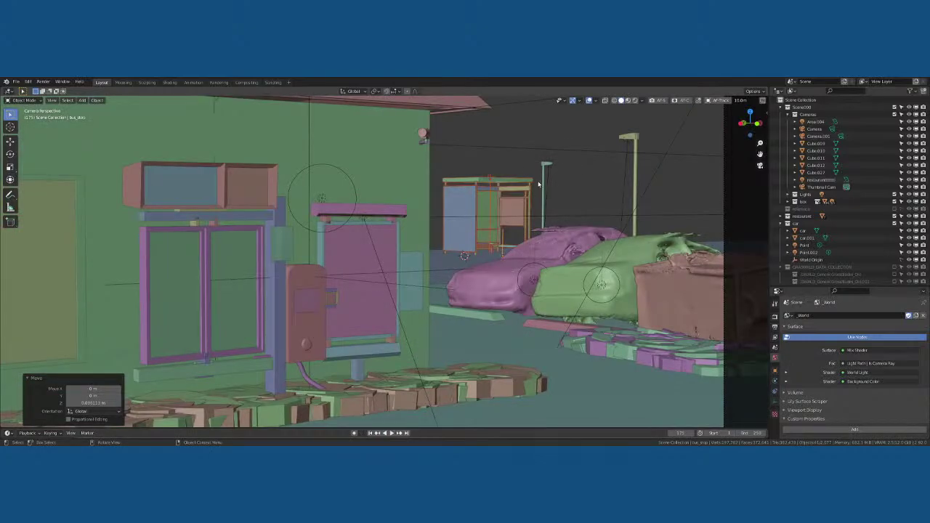
click(634, 101)
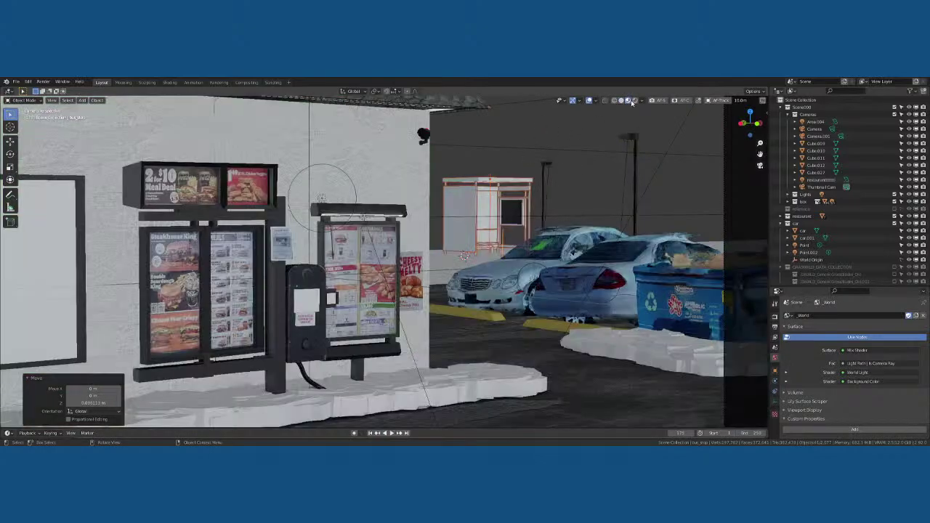
key(alt+a)
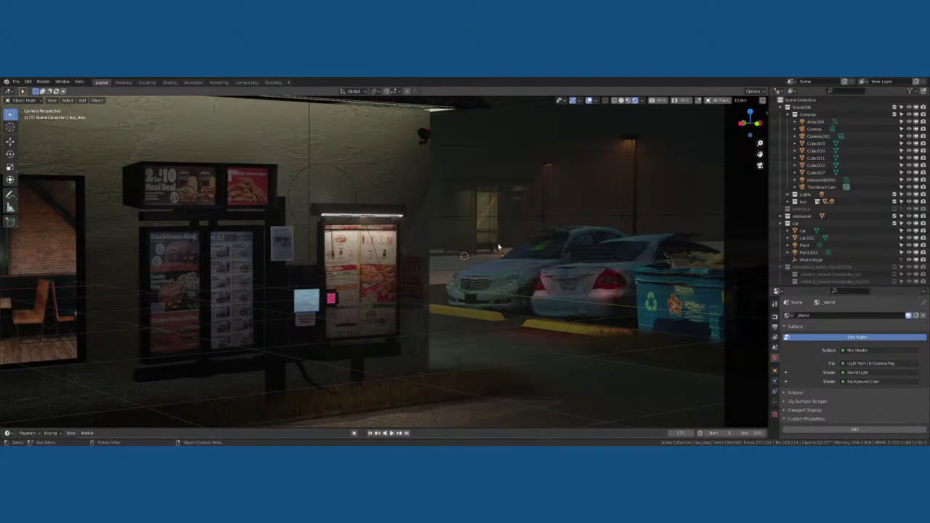
click(472, 263)
key(KP_Decimal)
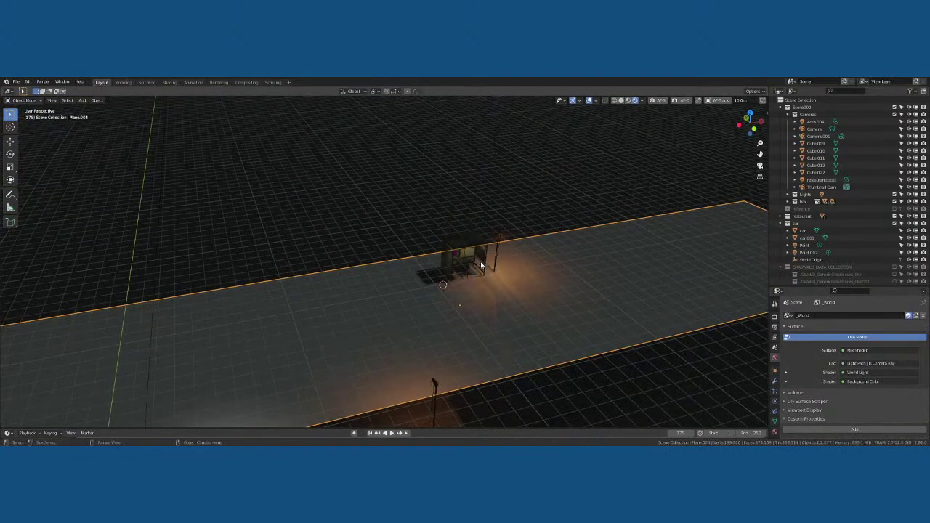
Assign the CC0Textures Asphalt material to the ground plane and check it in Material Preview
click(169, 82)
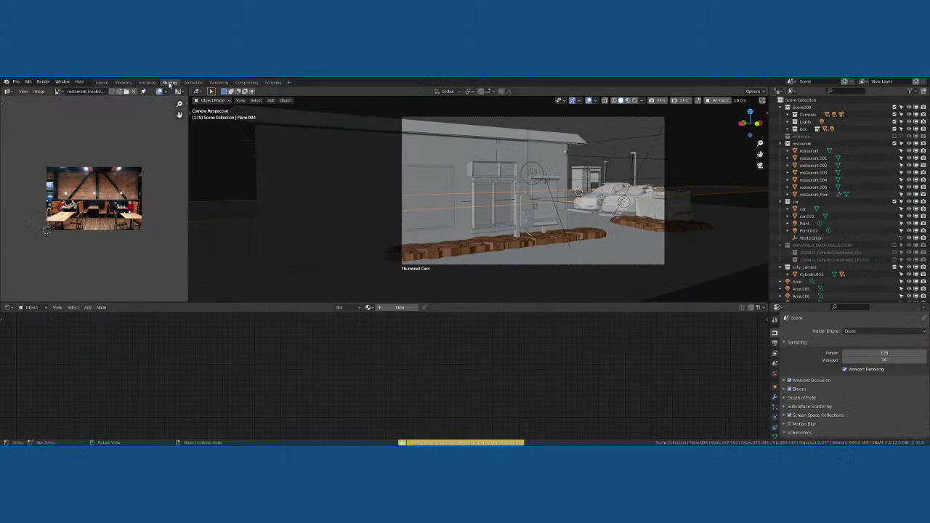
click(369, 308)
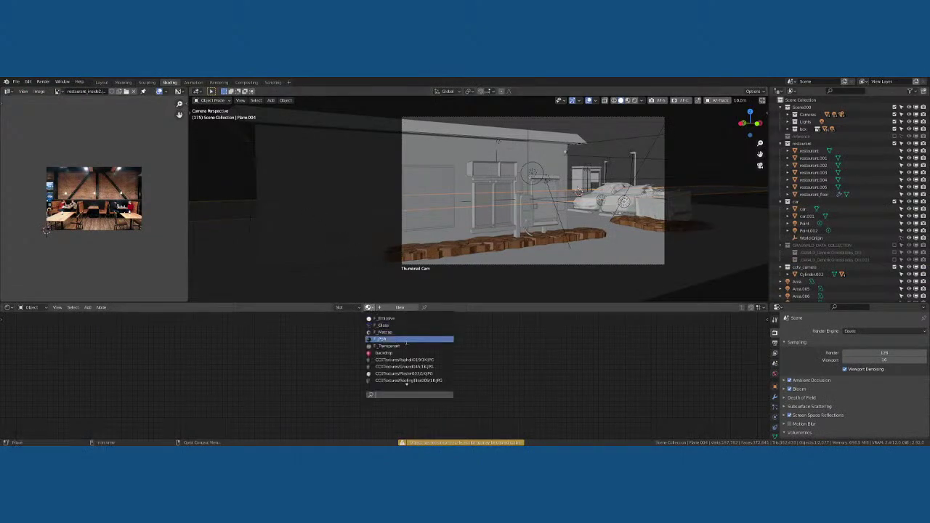
text(re)
key(BackSpace)
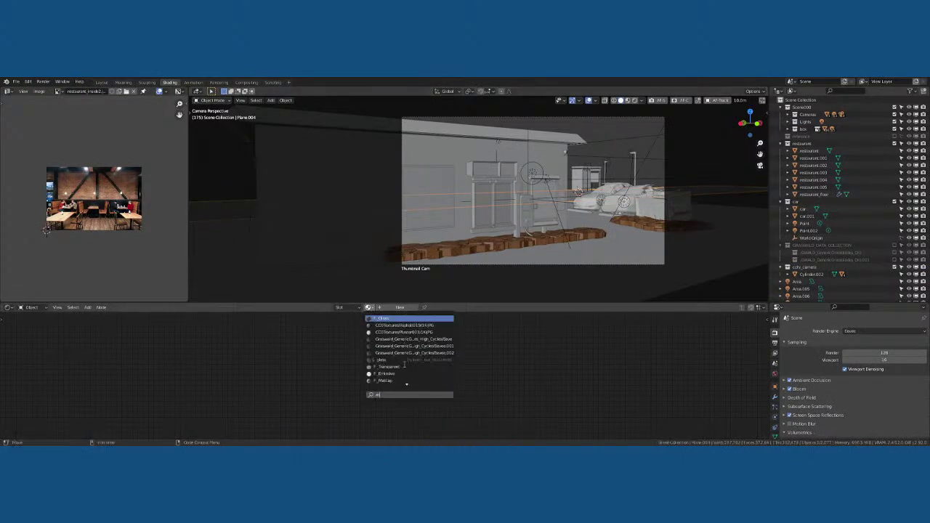
text(asphalt)
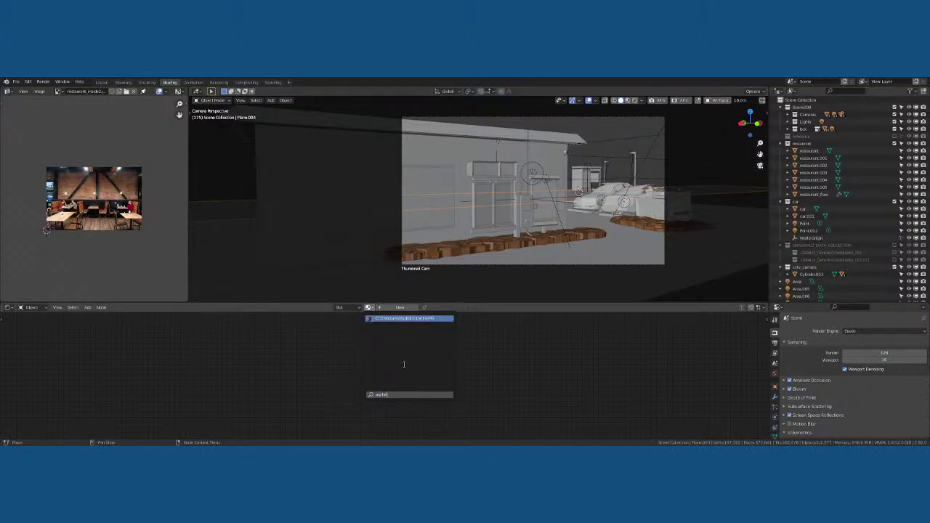
click(434, 322)
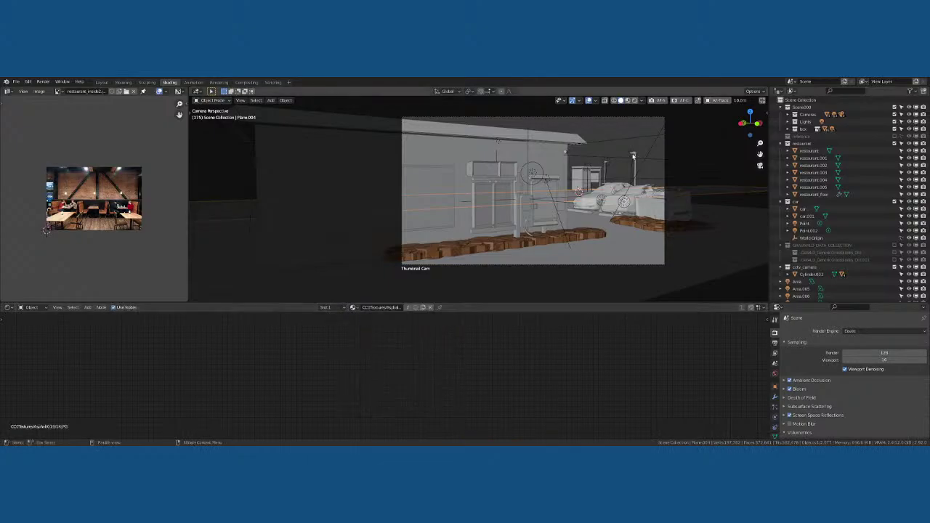
middle_drag(632, 163, 492, 90)
click(749, 101)
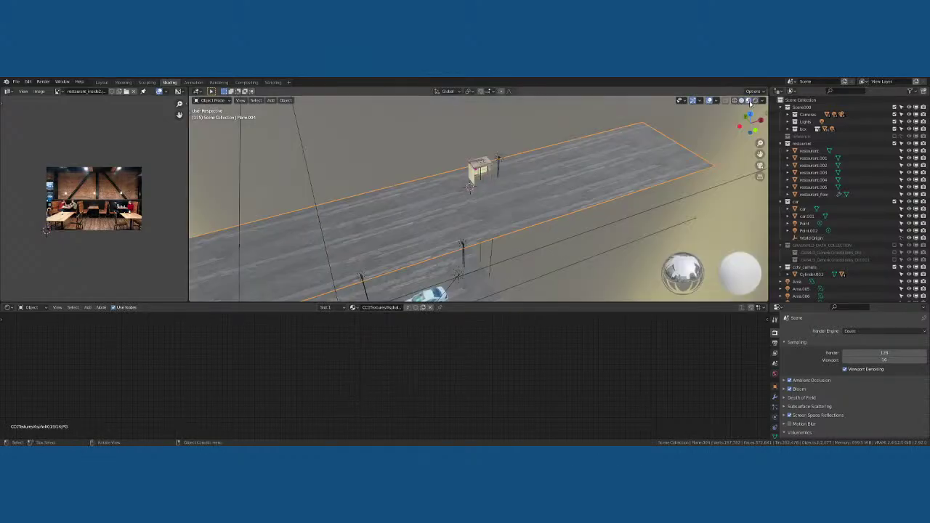
mouse_move(625, 218)
middle_down()
mouse_move(598, 235)
mouse_move(598, 258)
mouse_move(623, 243)
mouse_move(535, 249)
mouse_move(517, 271)
middle_up()
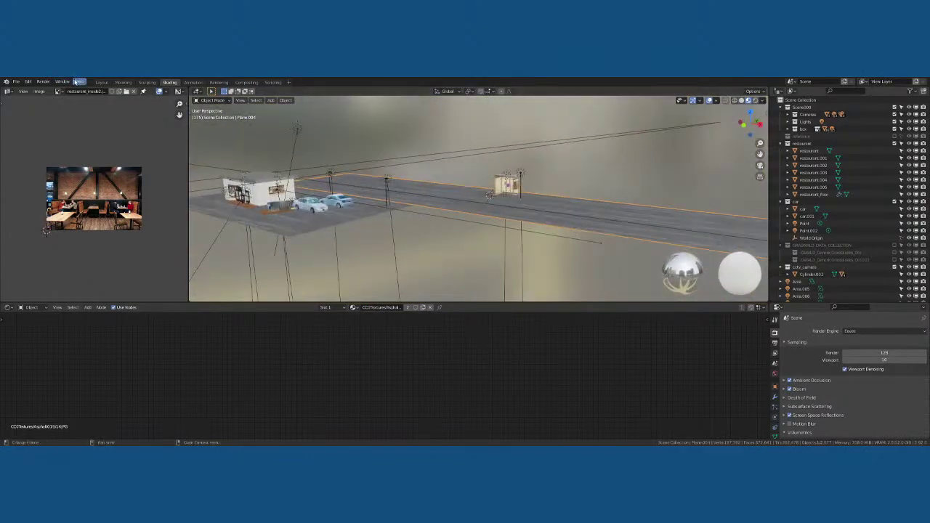
click(101, 82)
Check the camera shot with overlays hidden, then zoom in close to the lit bus stop
key(KP_0)
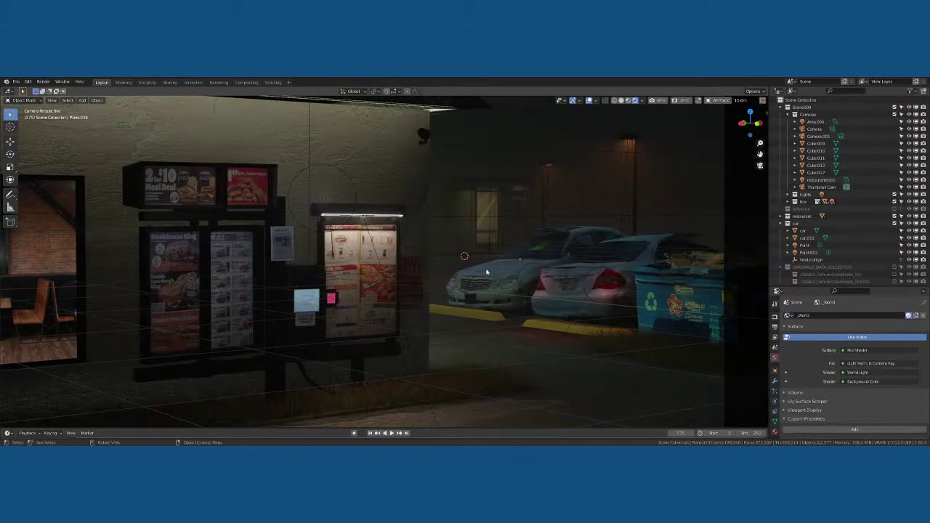
click(590, 100)
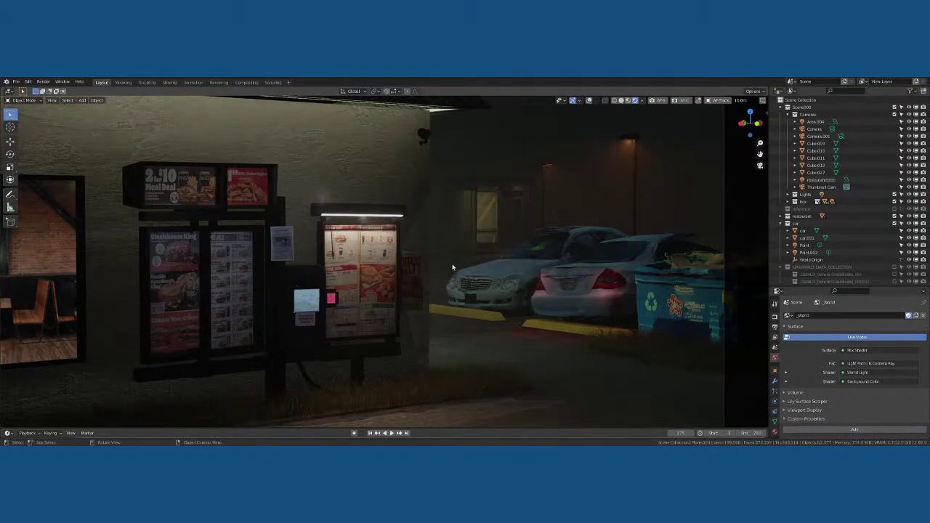
scroll(516, 245, down, 3)
shift+middle_drag(512, 252, 553, 245)
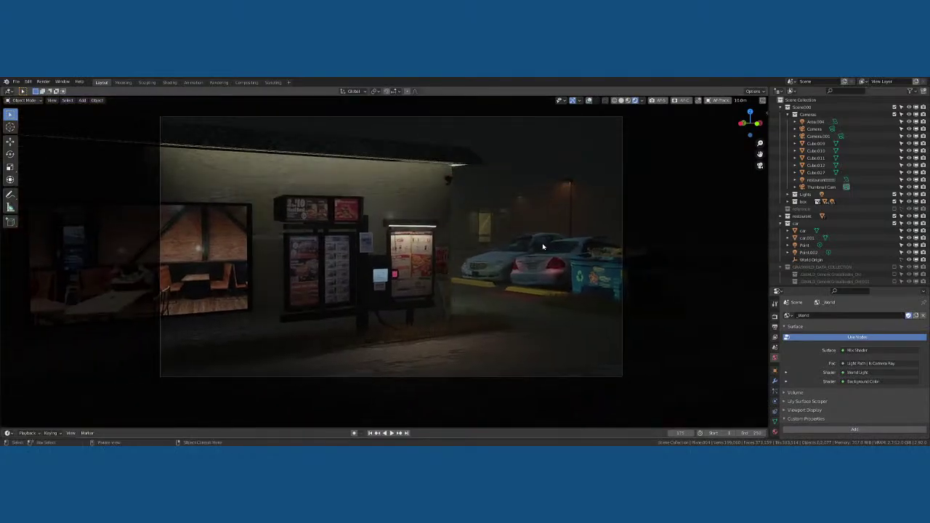
scroll(543, 246, up, 1)
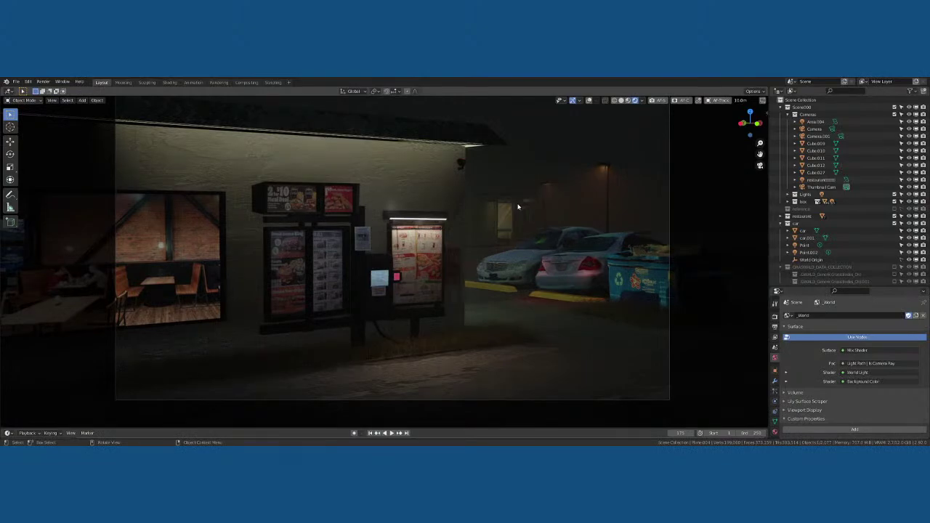
key(KP_0)
scroll(483, 219, up, 5)
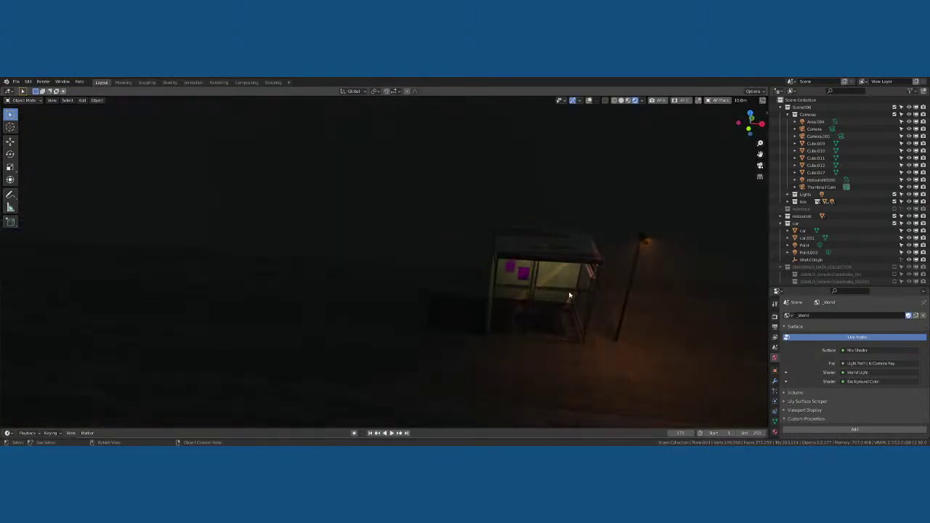
middle_drag(570, 296, 563, 286)
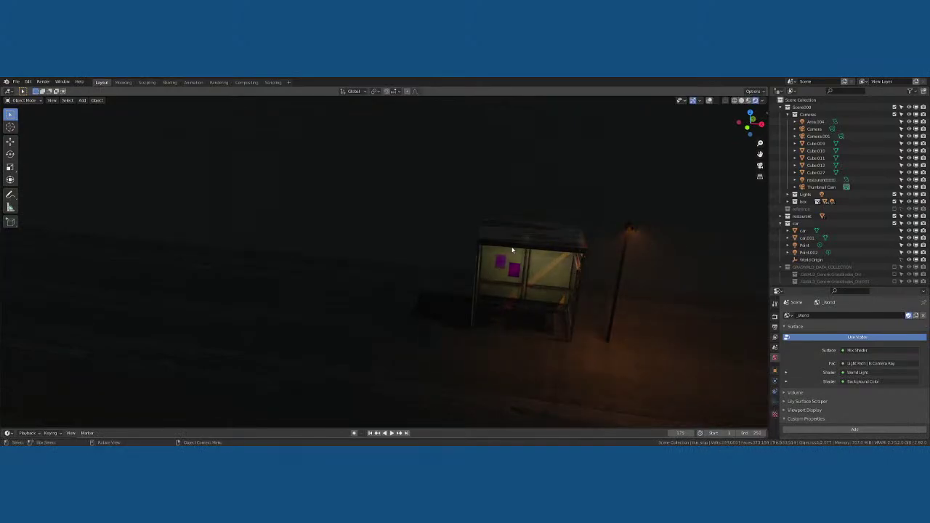
With overlays shown again, rotate the bus stop about the Z axis
click(707, 101)
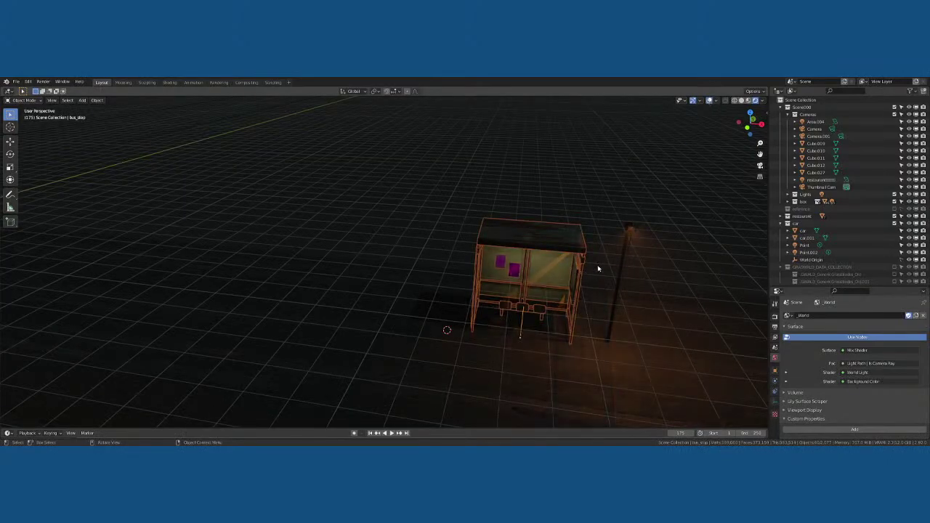
key(r)
key(z)
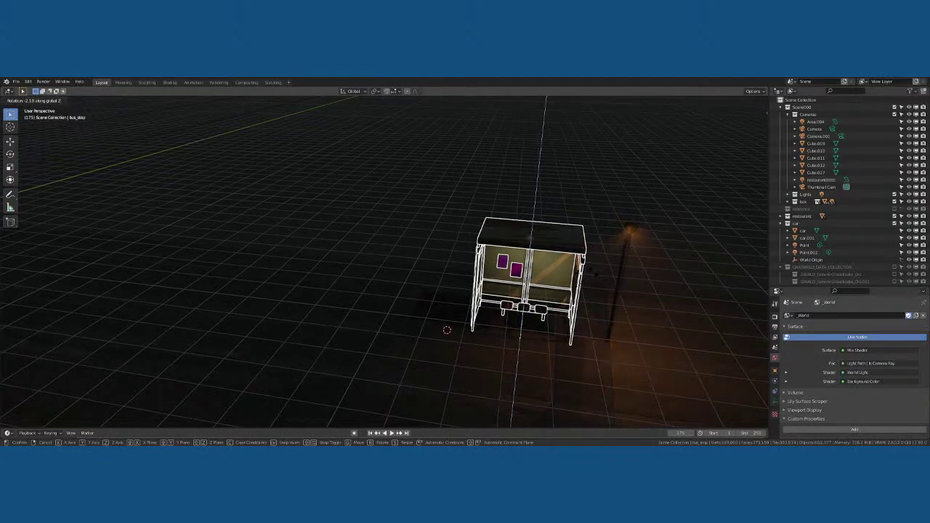
click(591, 271)
In camera view, rotate the thin lamp pole about Z, then tilt it with a trackball rotation
key(KP_0)
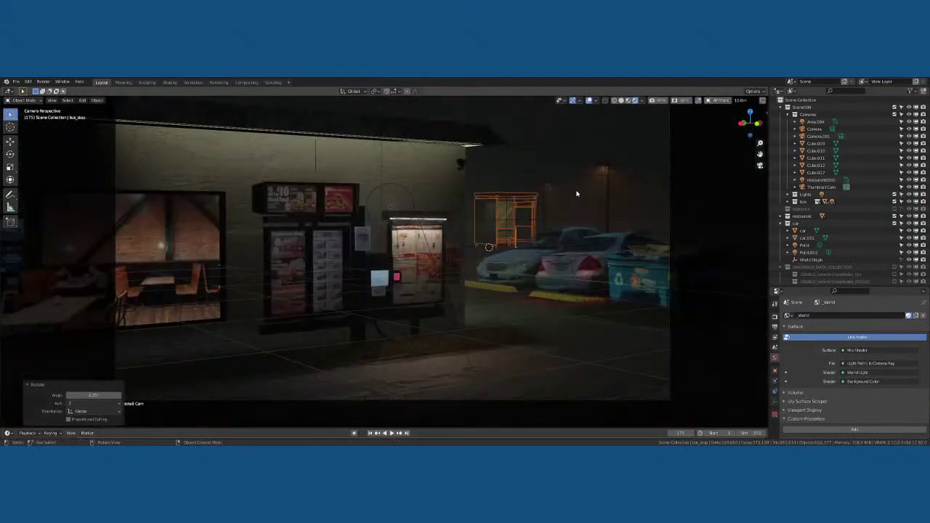
click(553, 178)
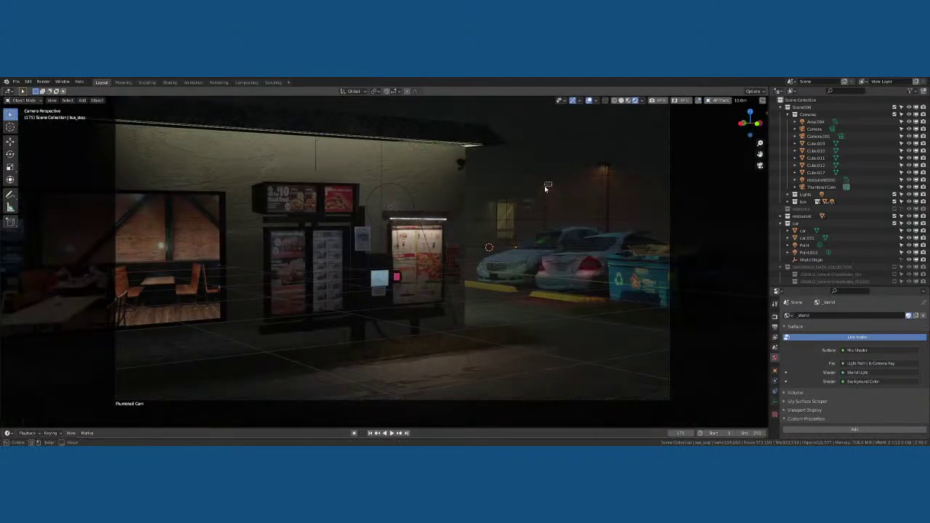
key(r)
key(z)
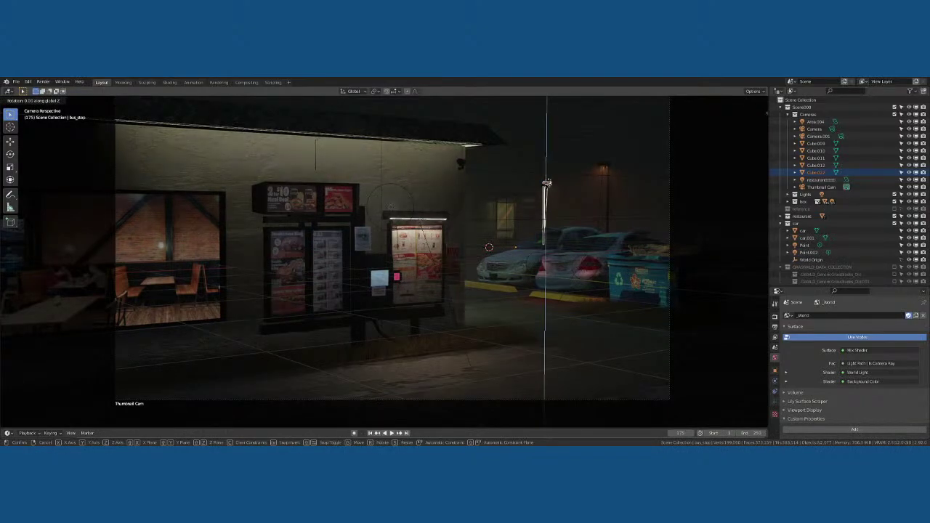
click(603, 170)
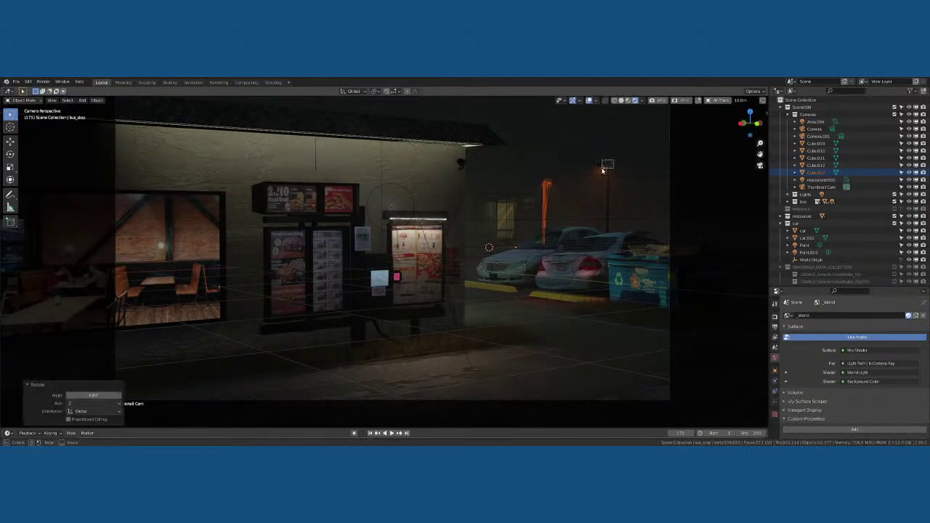
key(g)
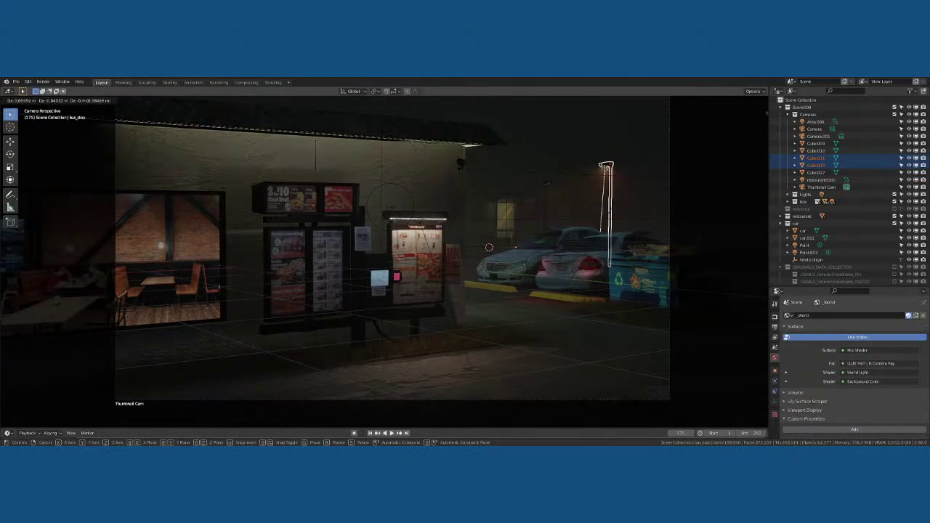
key(r)
key(r)
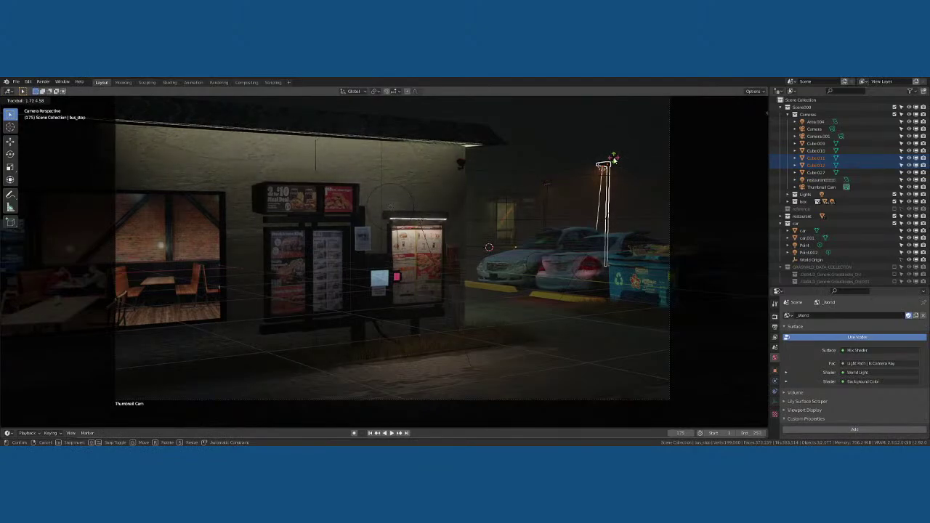
click(614, 160)
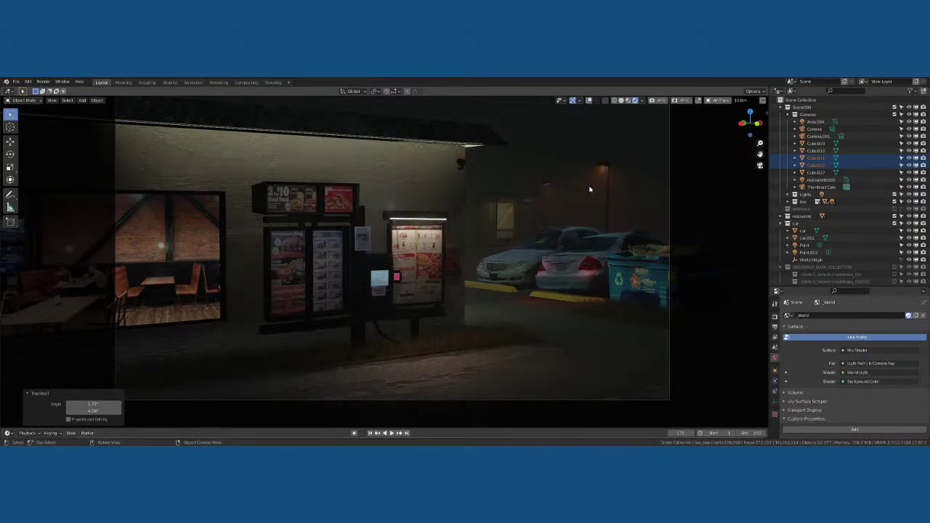
key(alt+a)
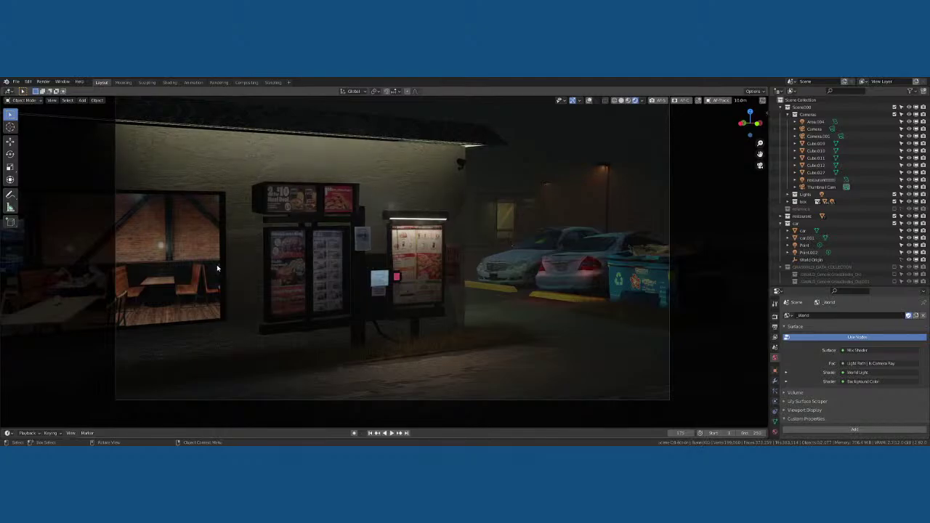
click(589, 100)
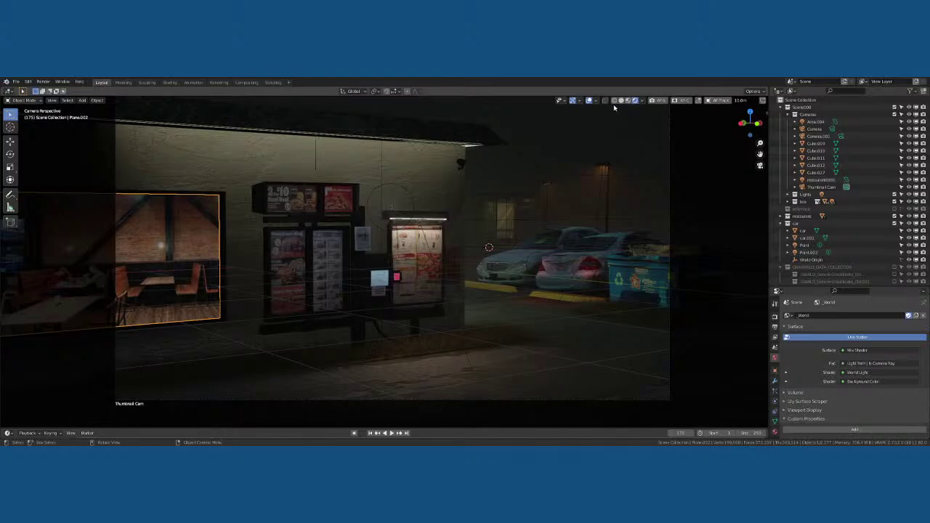
click(589, 101)
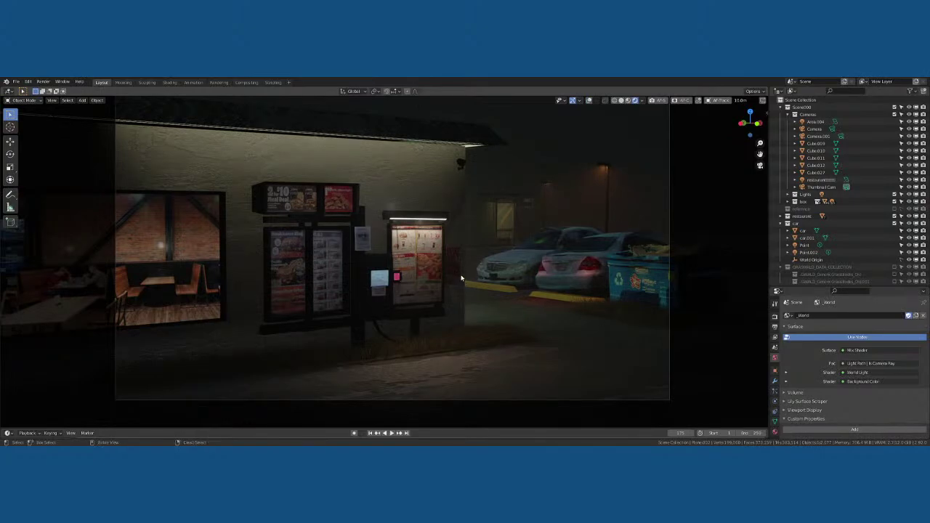
Save the drive-thru restaurant .blend file twice from the Ctrl+S file pie menu
key(ctrl+s)
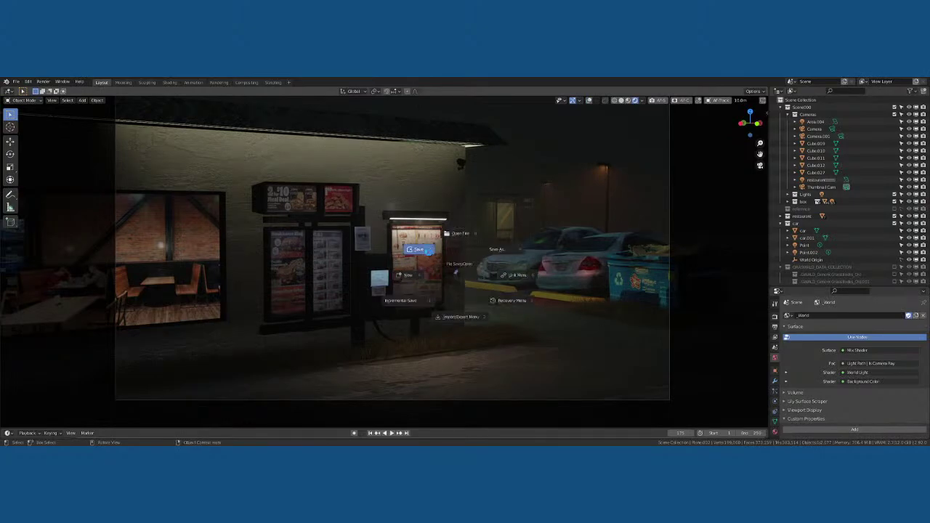
click(430, 250)
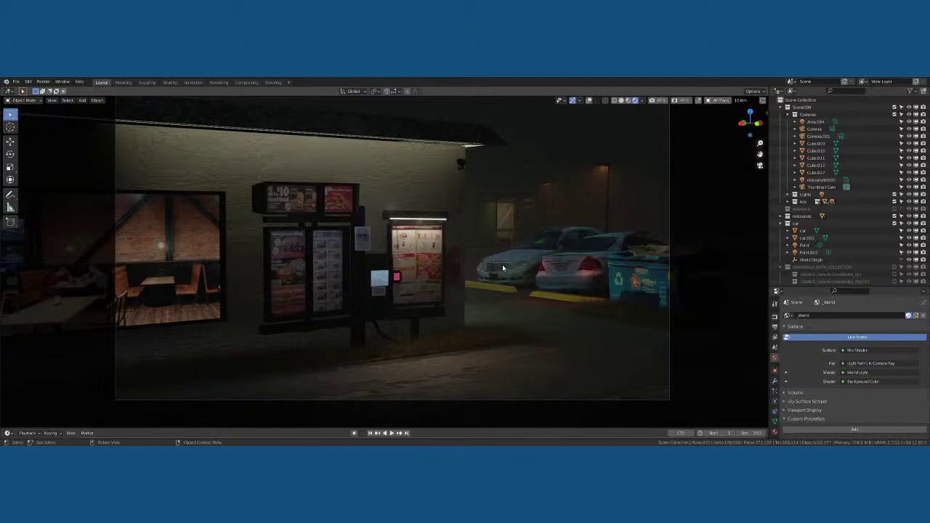
key(ctrl+s)
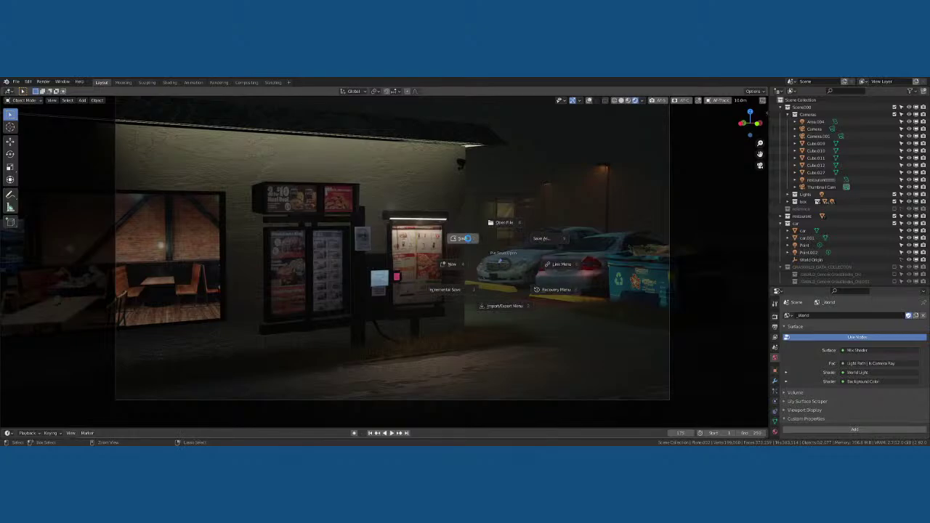
click(54, 102)
Open the recent bus stop file and select the shelter's central pole
click(16, 82)
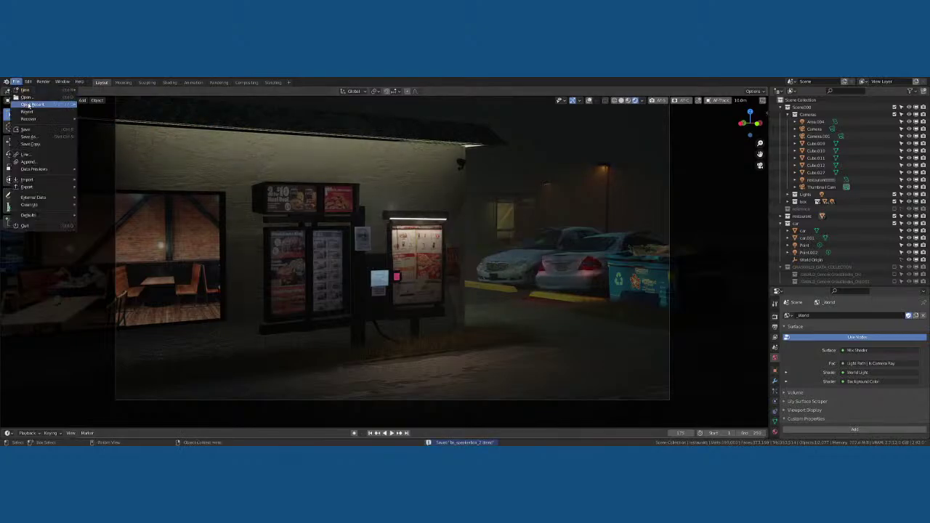
mouse_move(31, 105)
click(92, 106)
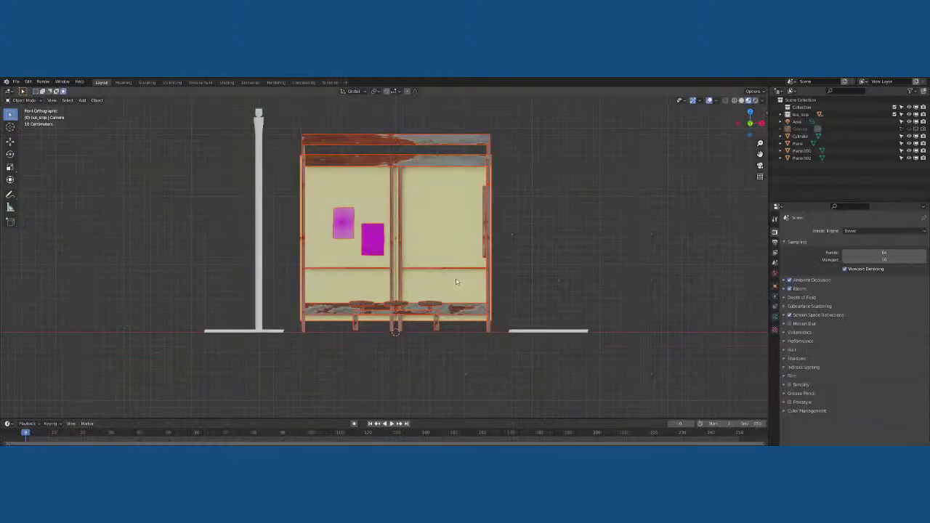
middle_drag(402, 285, 436, 276)
scroll(436, 276, down, 4)
click(390, 240)
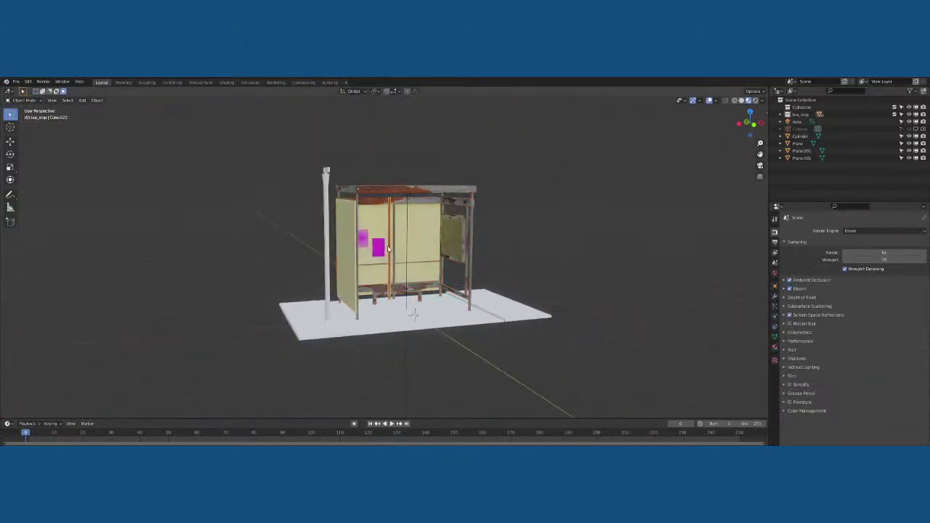
Look over the External Data options, then choose the recent restaurant file from Open Recent
click(16, 81)
mouse_move(63, 200)
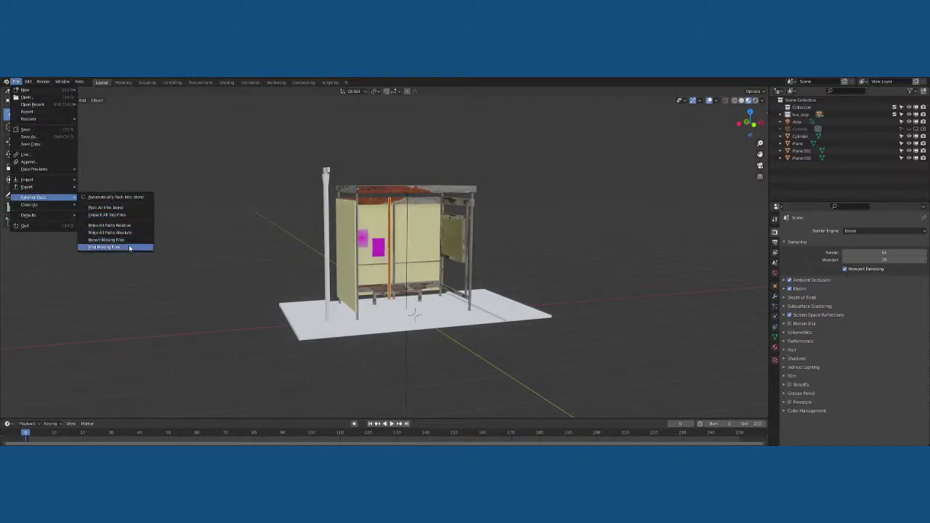
key(Escape)
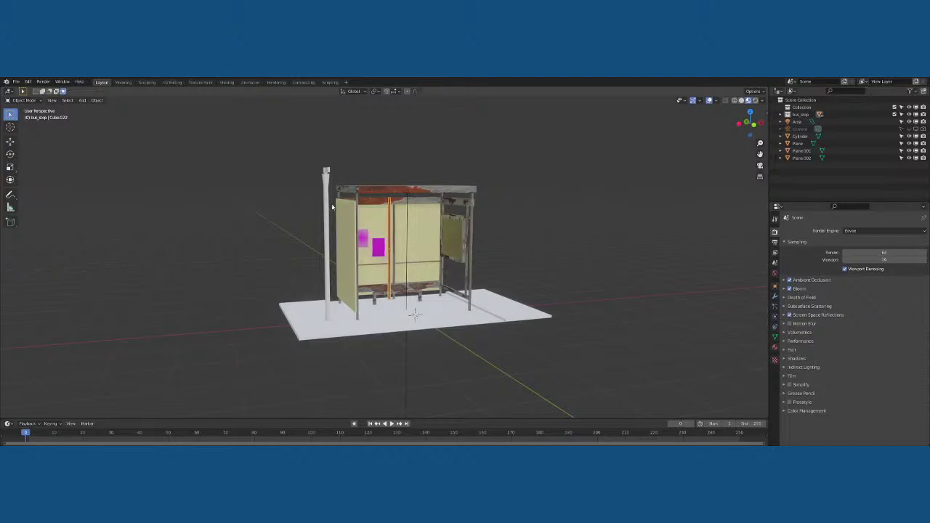
click(16, 81)
mouse_move(33, 104)
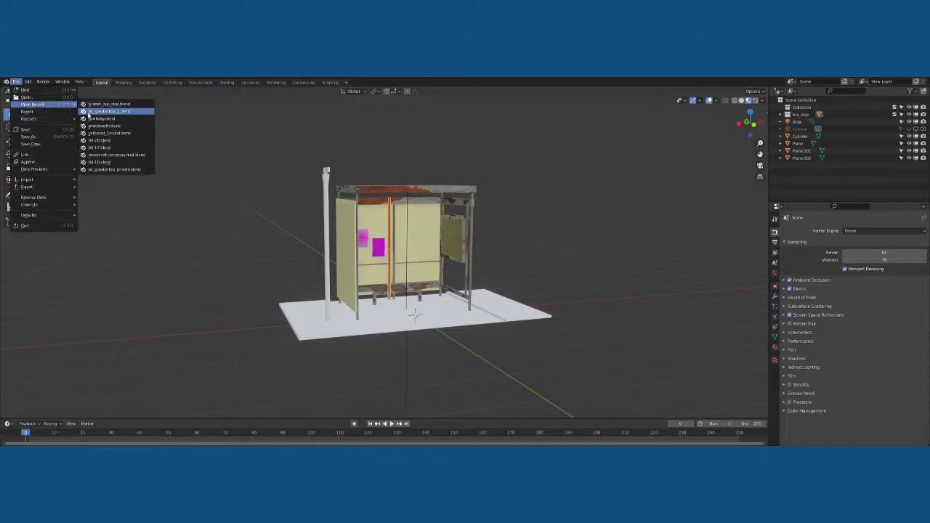
click(116, 104)
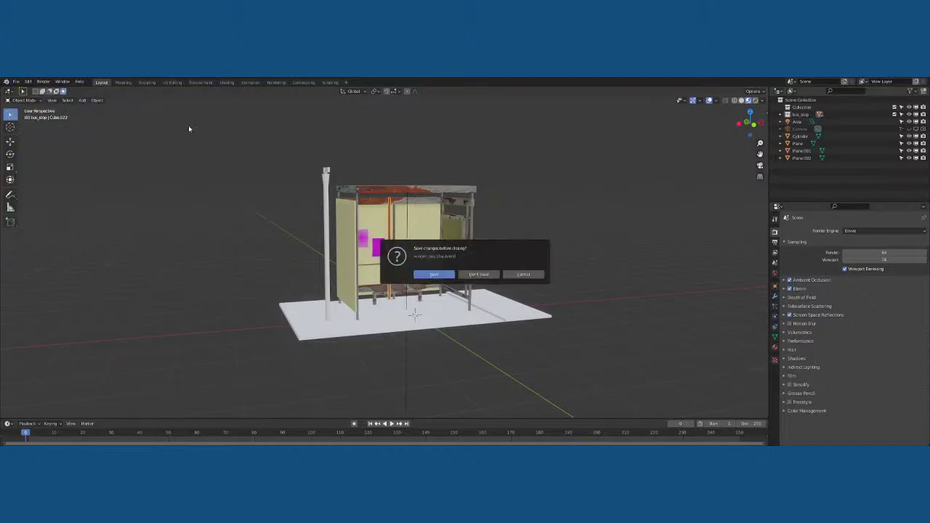
Choose Don't Save to load the restaurant scene, viewing it in Rendered then Material Preview
click(488, 275)
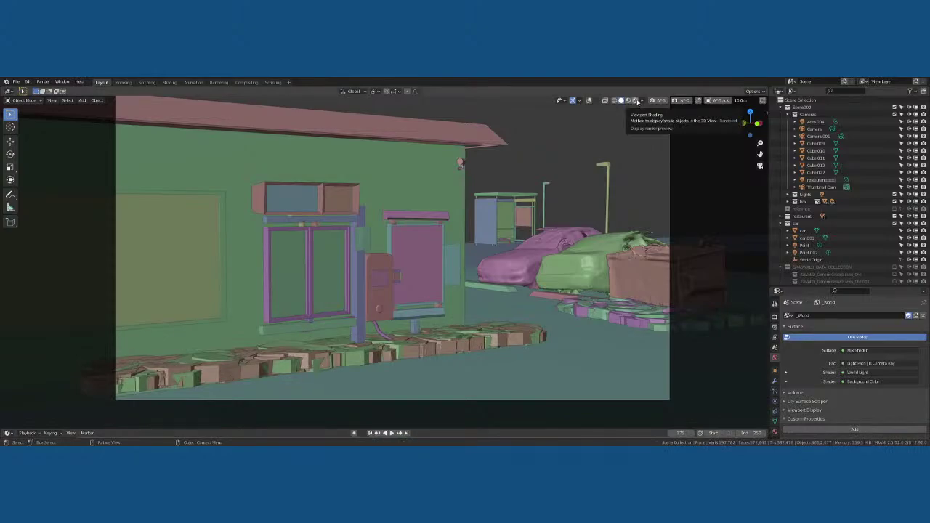
click(636, 101)
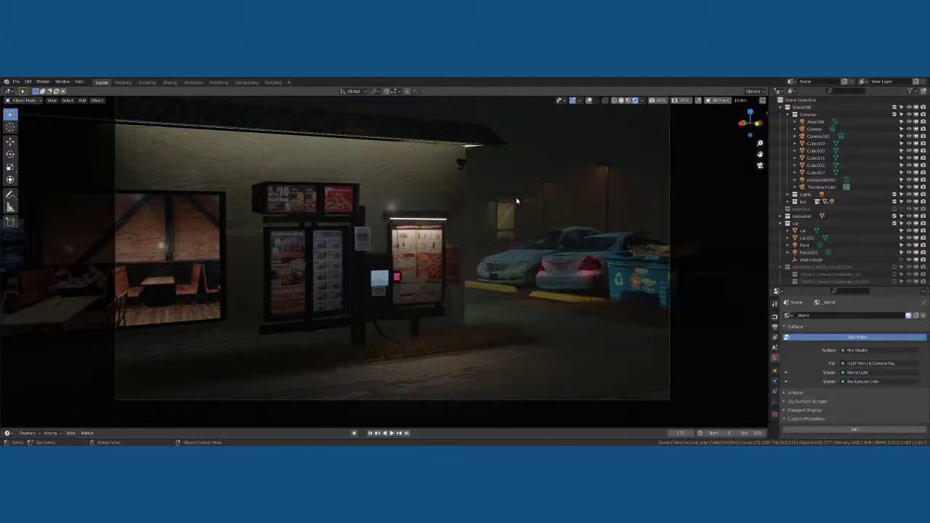
click(628, 101)
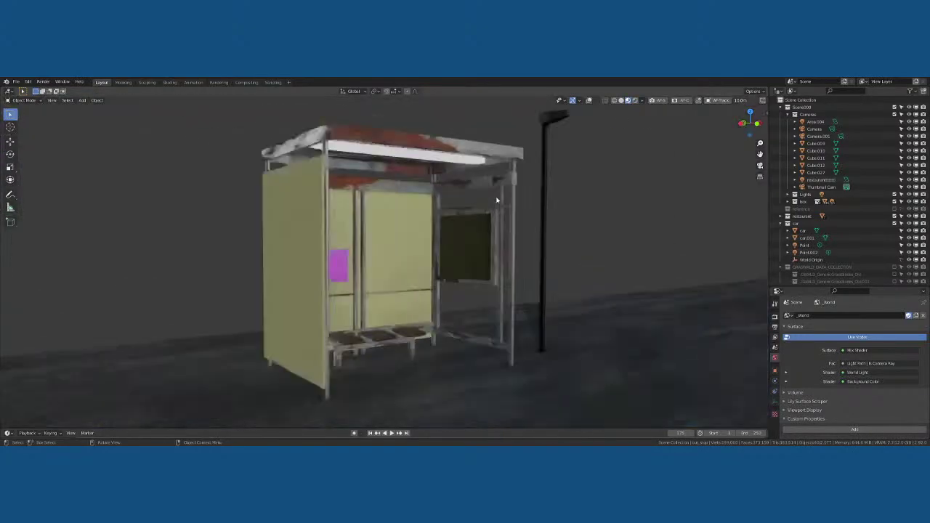
Turn overlays back on and move the Area.006 shelter light along Z
middle_drag(425, 160, 382, 177)
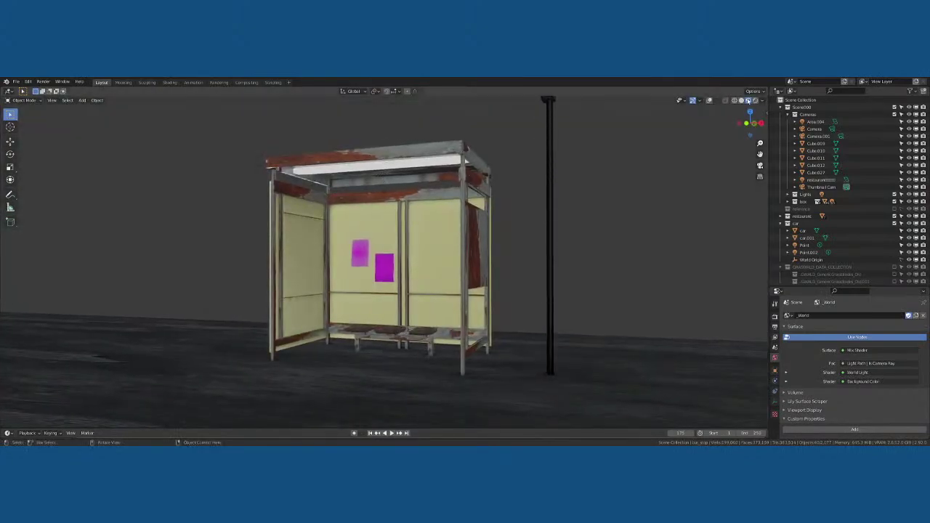
click(711, 101)
middle_drag(451, 218, 412, 194)
click(370, 195)
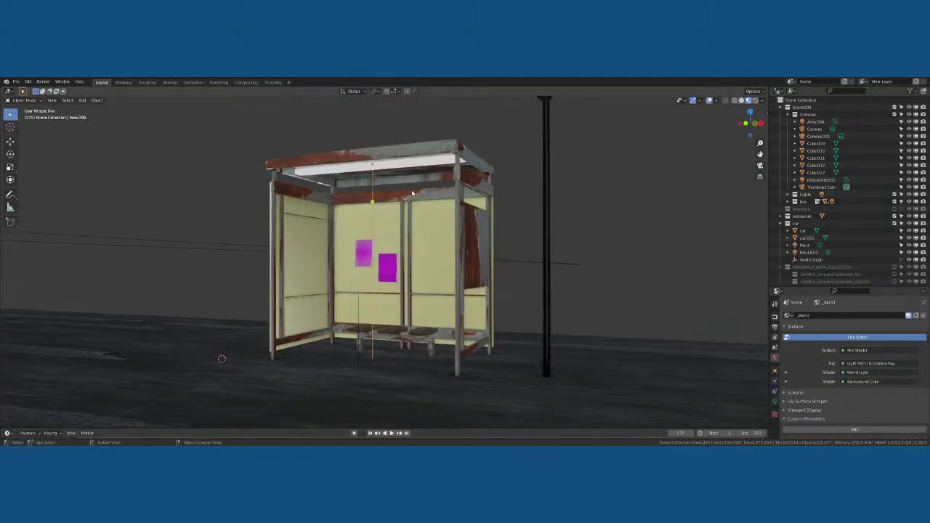
key(g)
key(z)
click(412, 199)
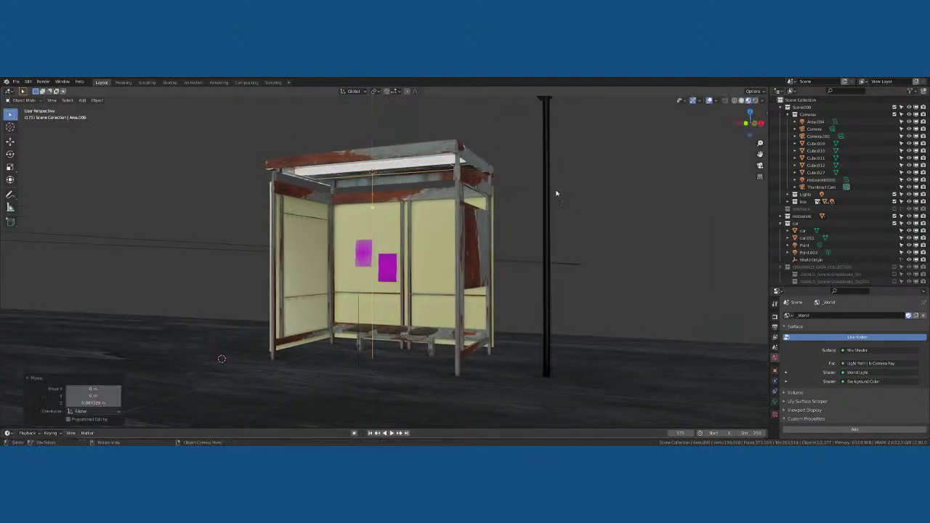
Set the light's power to 50 and check the brighter shelter in Rendered camera view
click(775, 401)
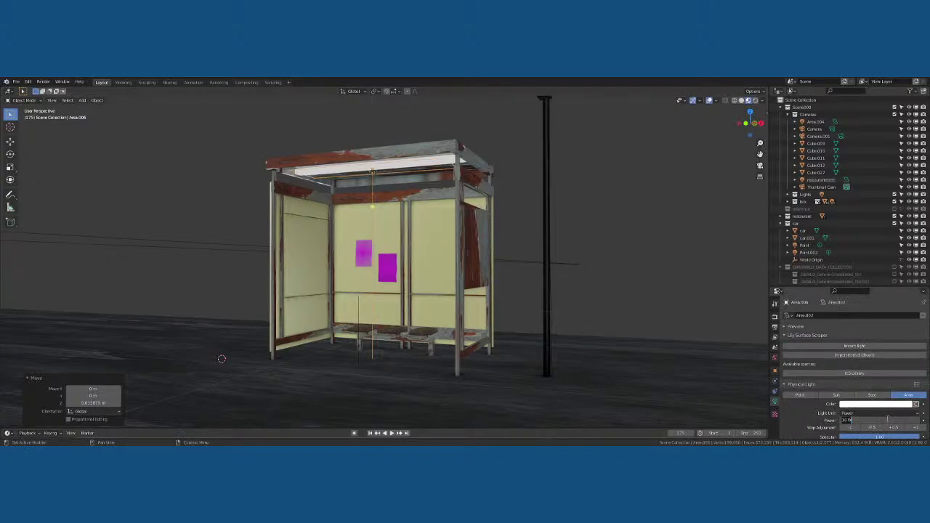
text(50)
key(Return)
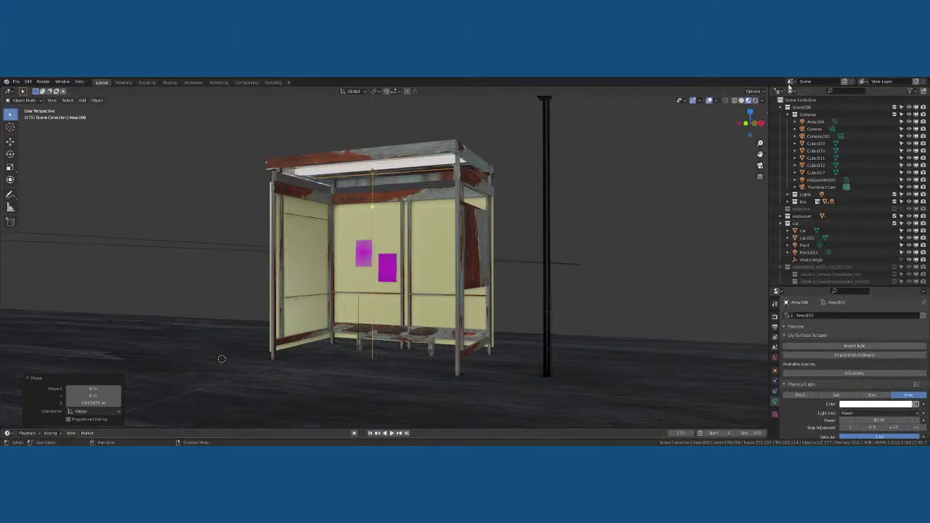
click(755, 101)
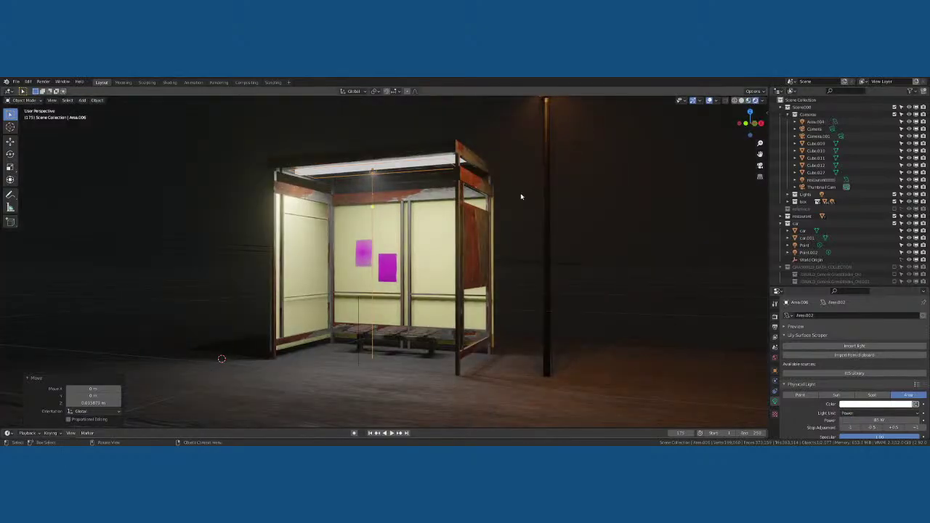
click(489, 249)
key(KP_0)
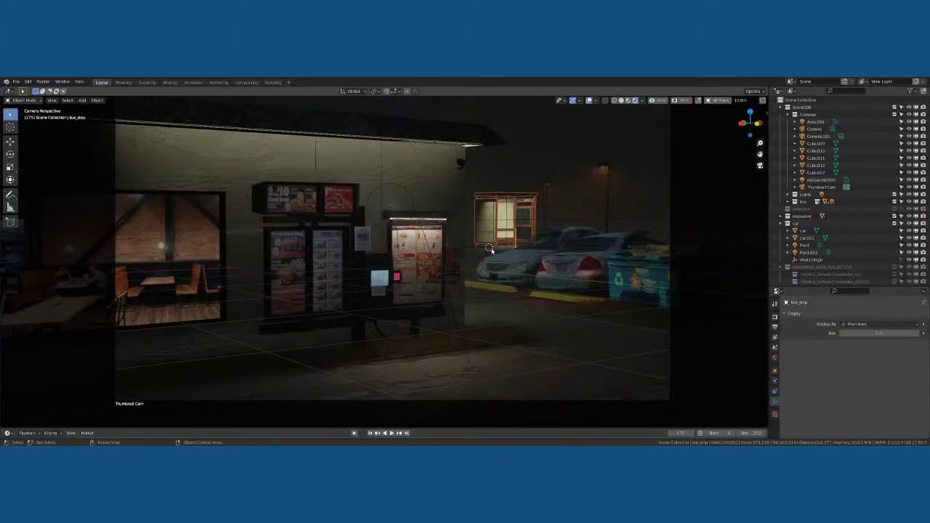
Select the Area.006 light among the shelter lights and raise it 0.295 m along Z
click(550, 146)
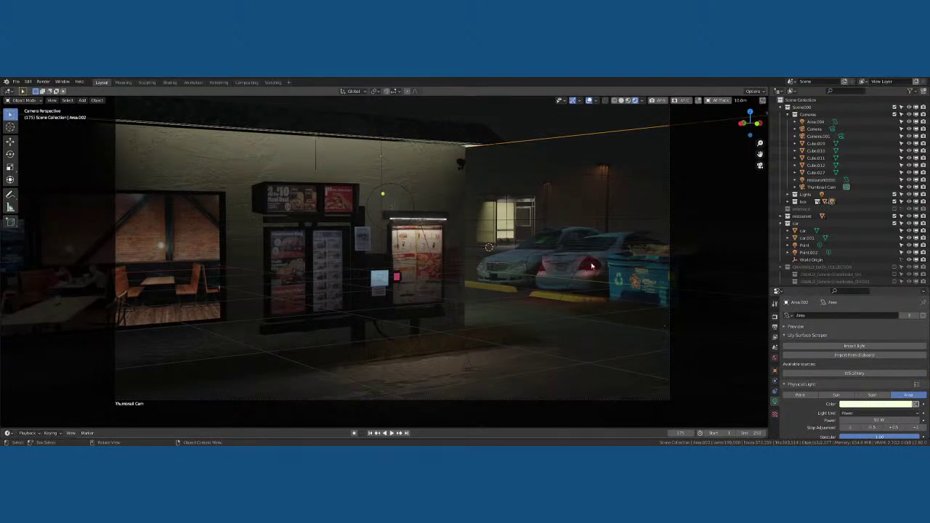
click(506, 199)
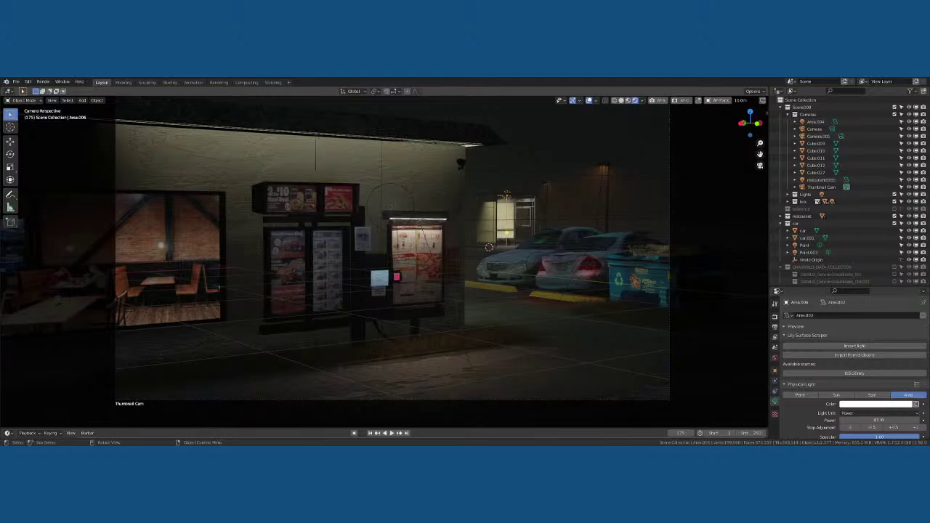
click(501, 202)
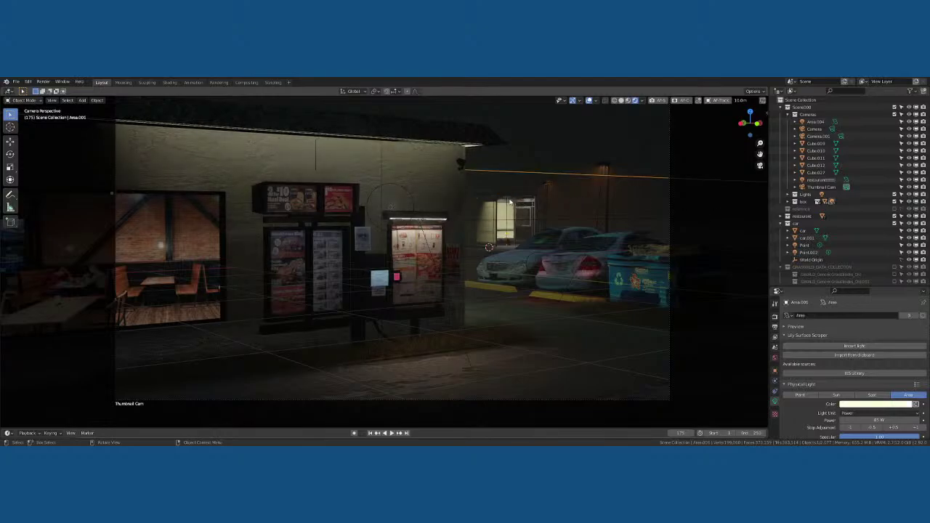
click(508, 202)
key(g)
key(z)
click(681, 288)
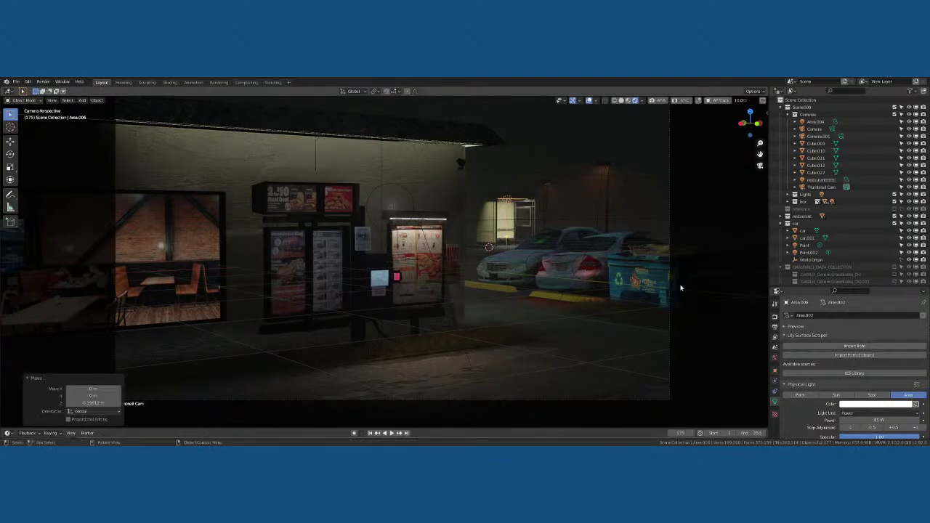
Adjust the light's power through 65 and 60 W, settling on 22 W
click(881, 420)
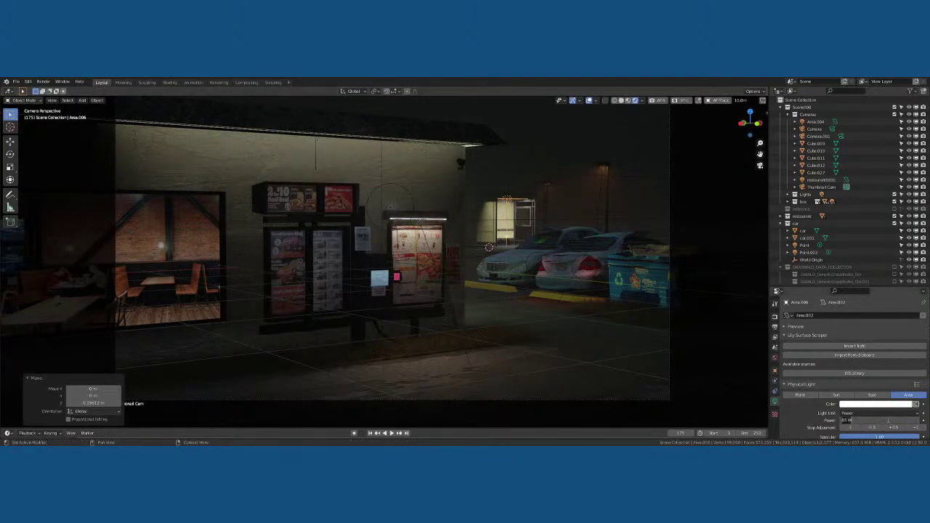
text(65)
key(Return)
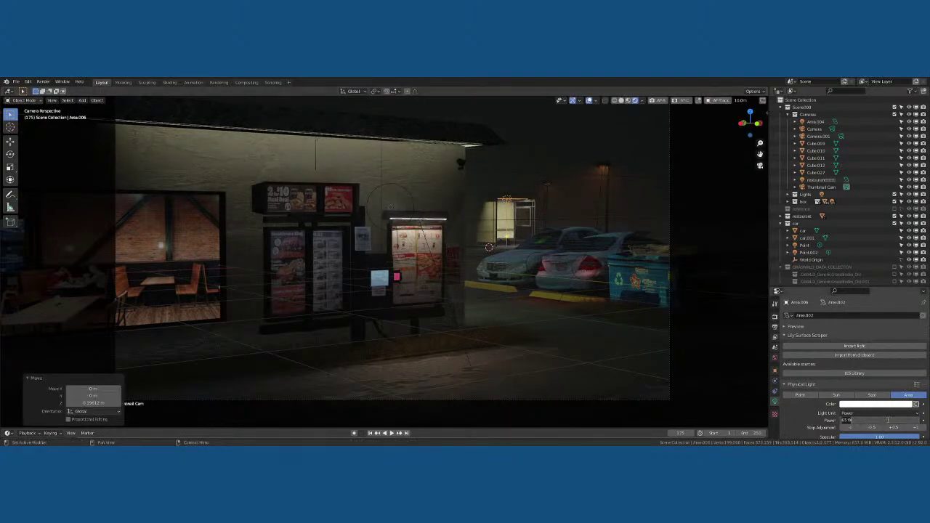
click(888, 420)
text(60)
key(Return)
click(888, 420)
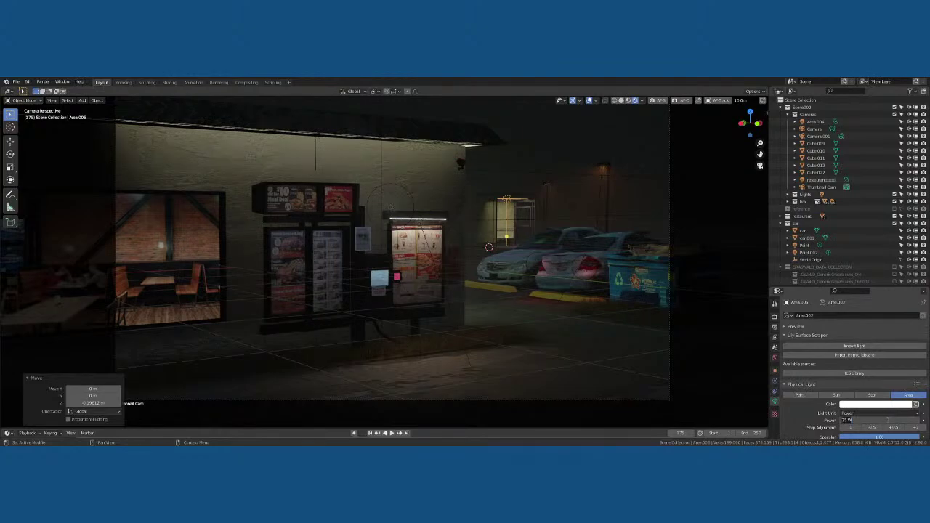
text(22)
key(Return)
Tint the light a pale warm yellow, hide overlays, and save the scene
click(892, 404)
mouse_move(866, 348)
mouse_down()
mouse_move(864, 327)
mouse_move(868, 338)
mouse_up()
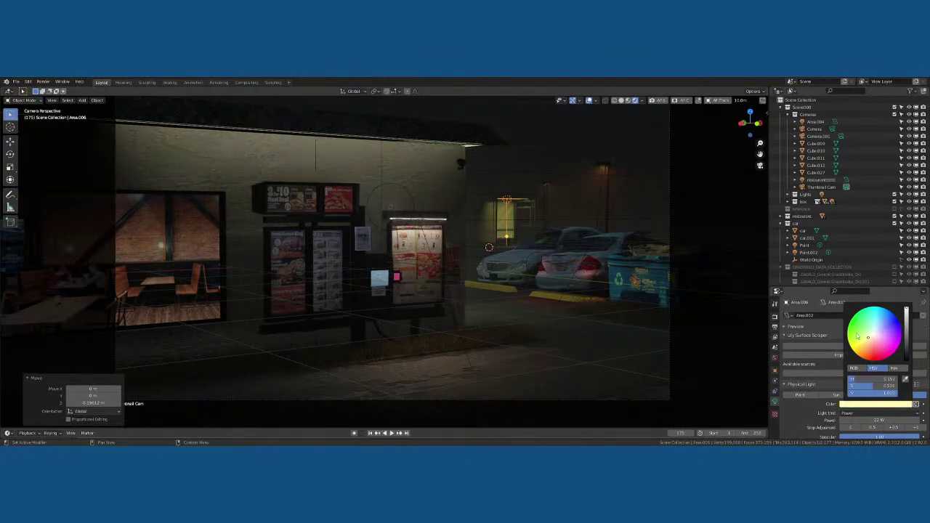
click(589, 101)
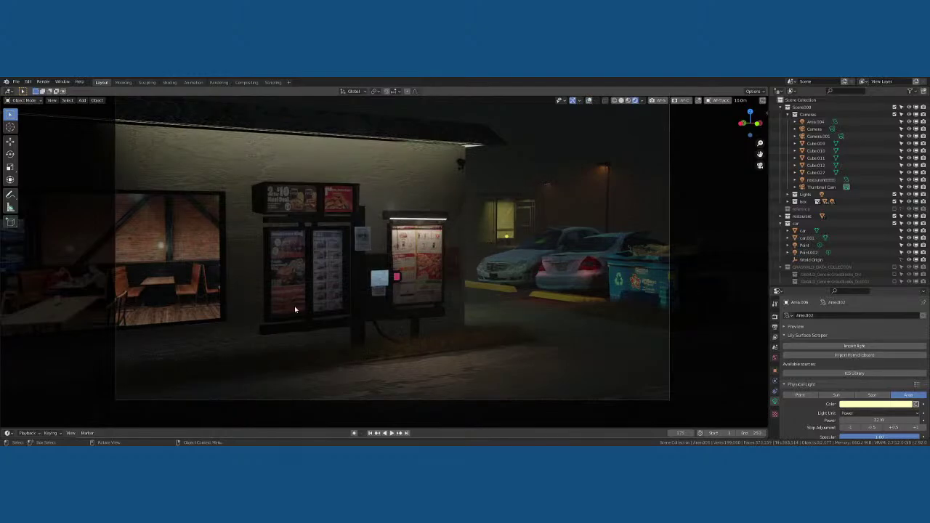
key(ctrl+s)
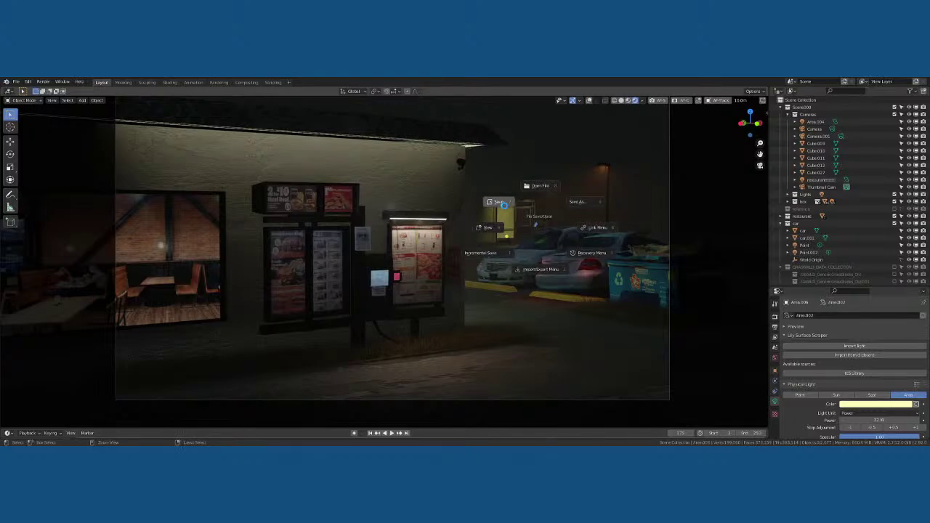
click(503, 205)
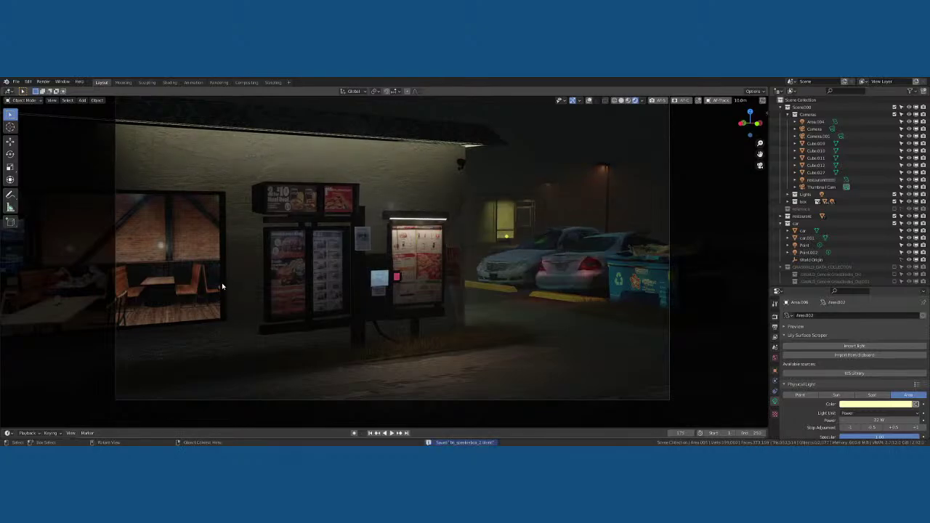
Leave the camera view and orbit around the storefront, selecting the window panel
click(221, 280)
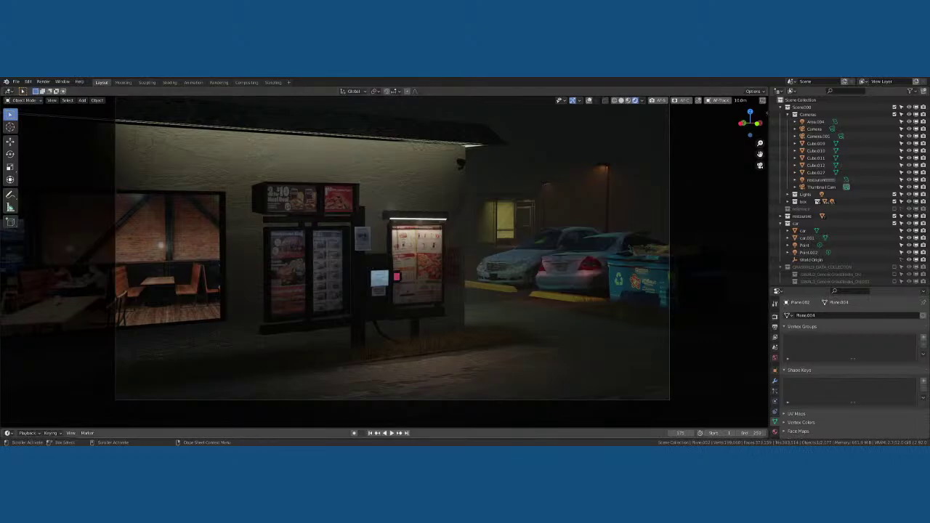
click(189, 268)
key(KP_Decimal)
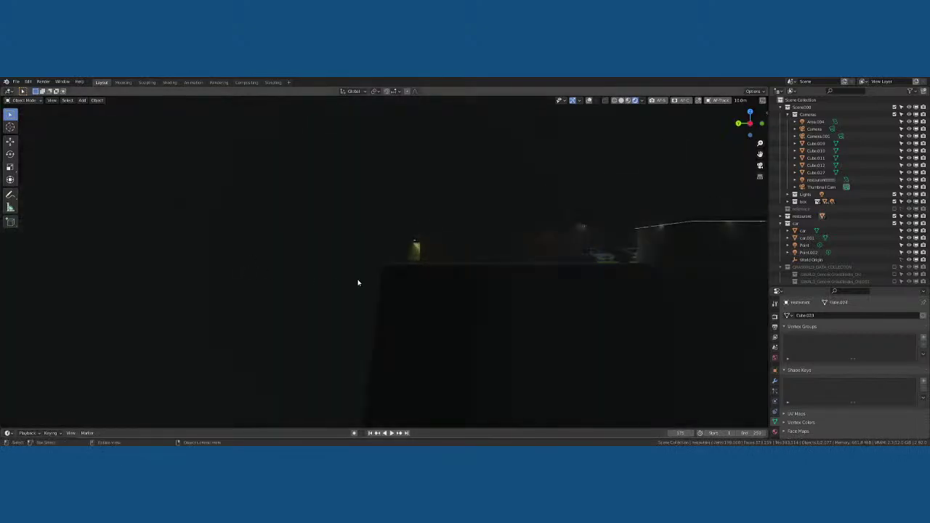
middle_drag(358, 282, 396, 276)
click(397, 276)
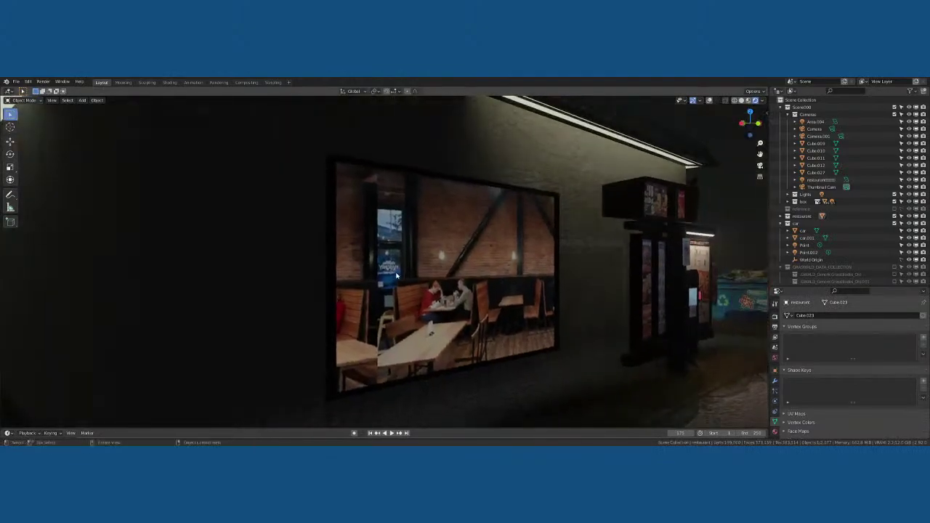
scroll(470, 288, down, 2)
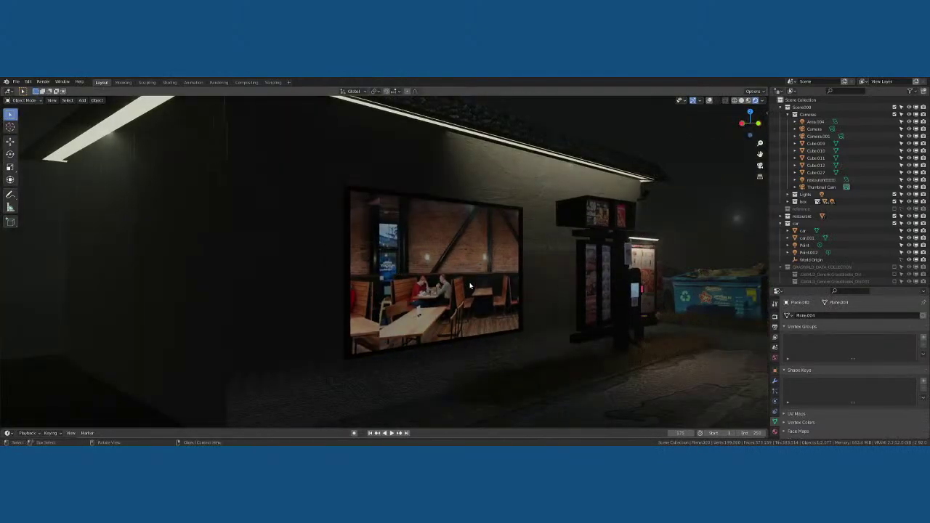
scroll(475, 278, down, 3)
middle_drag(497, 273, 480, 285)
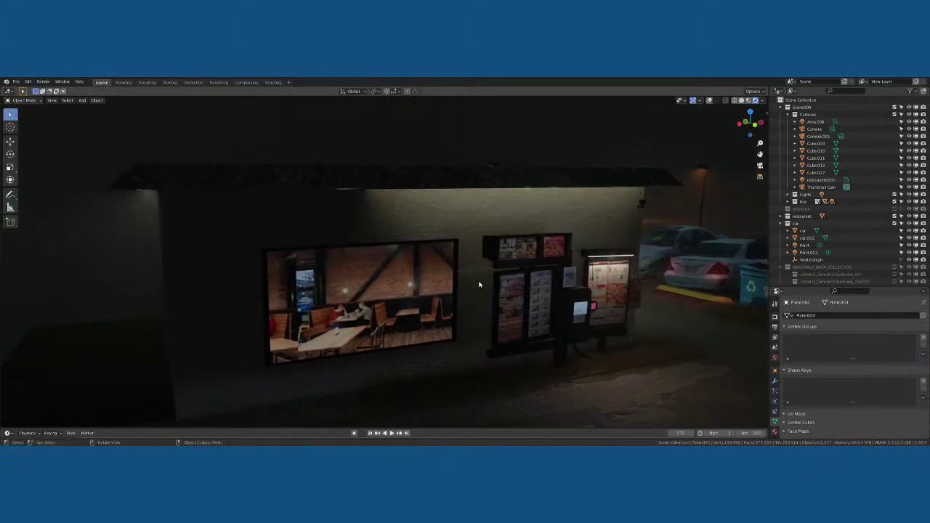
Return to the camera view, switch the viewport to Solid shading and zoom out on the storefront
key(KP_0)
scroll(417, 290, up, 4)
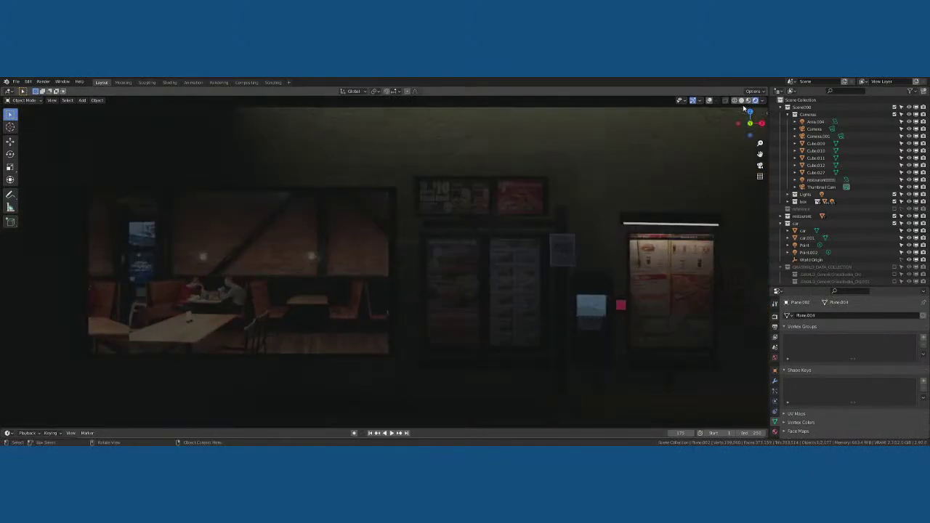
click(741, 101)
scroll(608, 208, down, 3)
Select the window panel on the wall and view it in front orthographic view
click(394, 246)
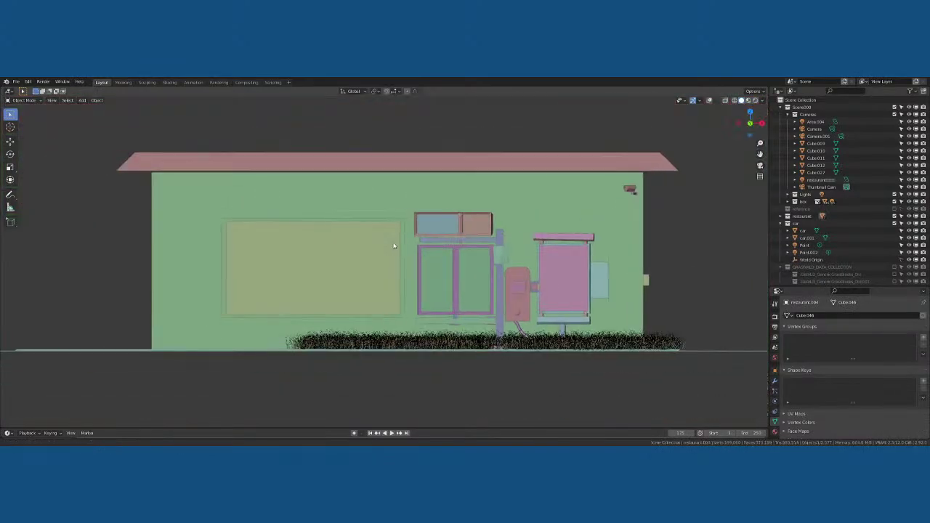
click(408, 241)
scroll(408, 241, up, 5)
middle_drag(409, 240, 420, 249)
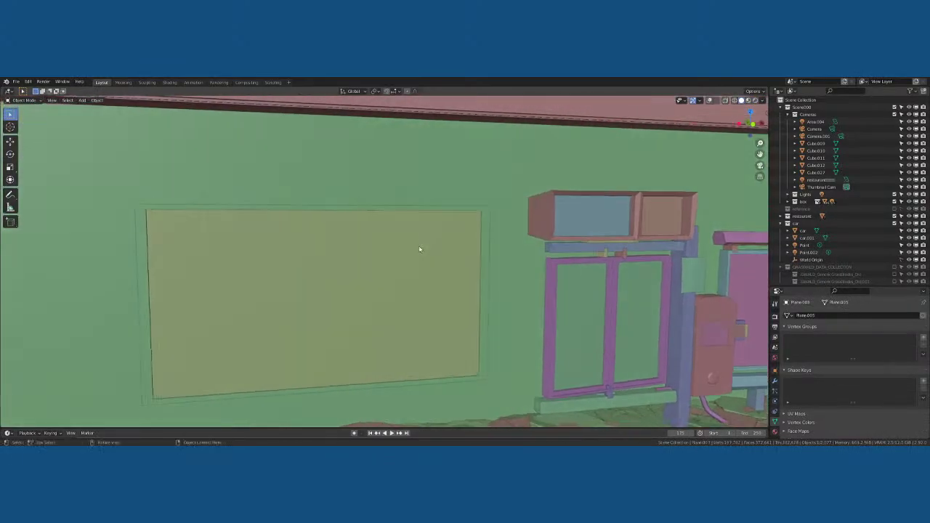
click(141, 219)
middle_drag(141, 218, 184, 222)
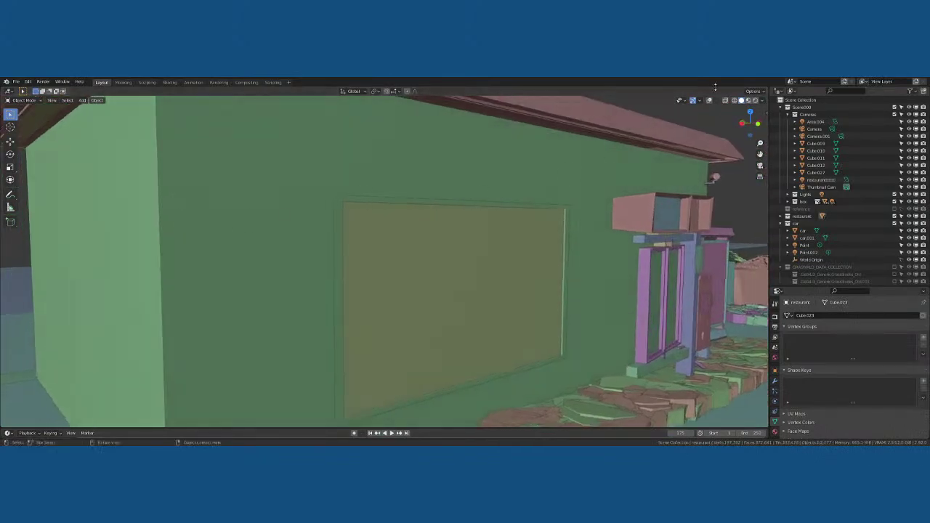
click(454, 259)
middle_drag(434, 255, 405, 254)
scroll(405, 254, down, 3)
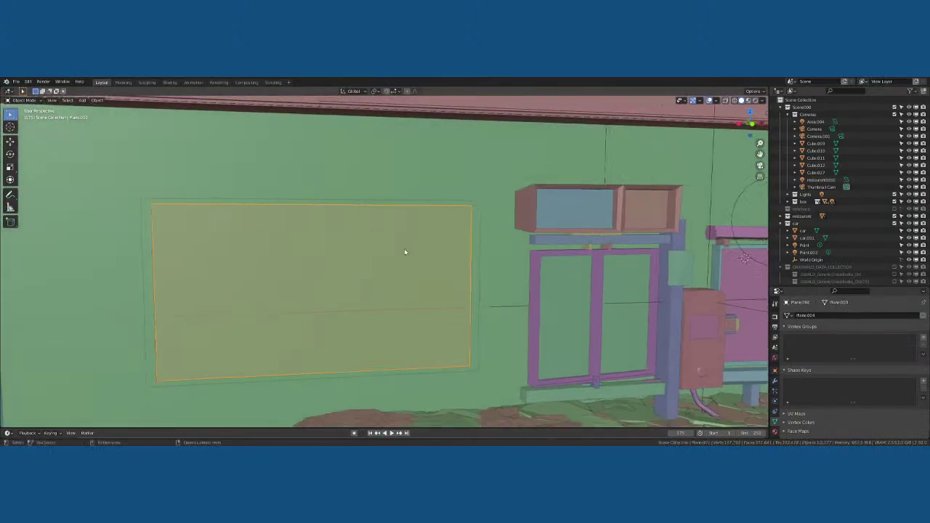
key(KP_1)
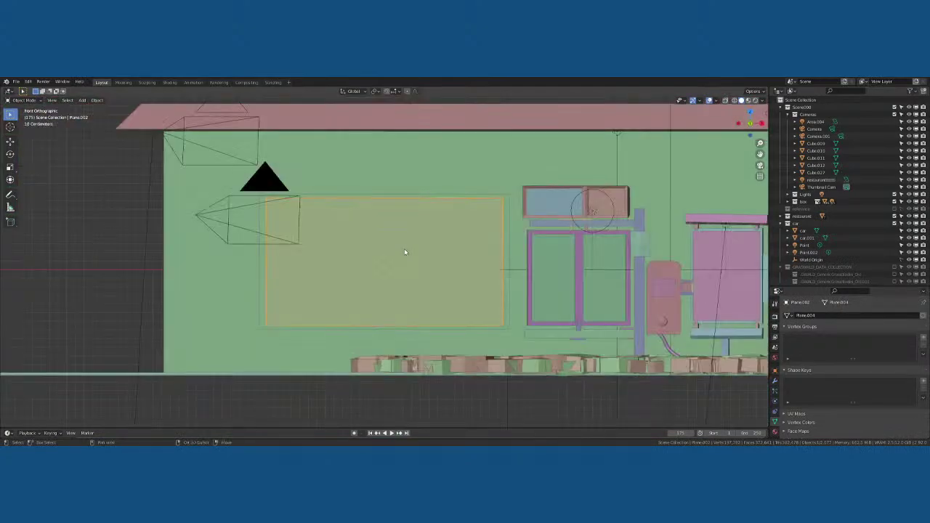
Duplicate the window panel and move the copy to the right along the wall
key(shift+d)
right_click(405, 252)
middle_drag(424, 250, 498, 256)
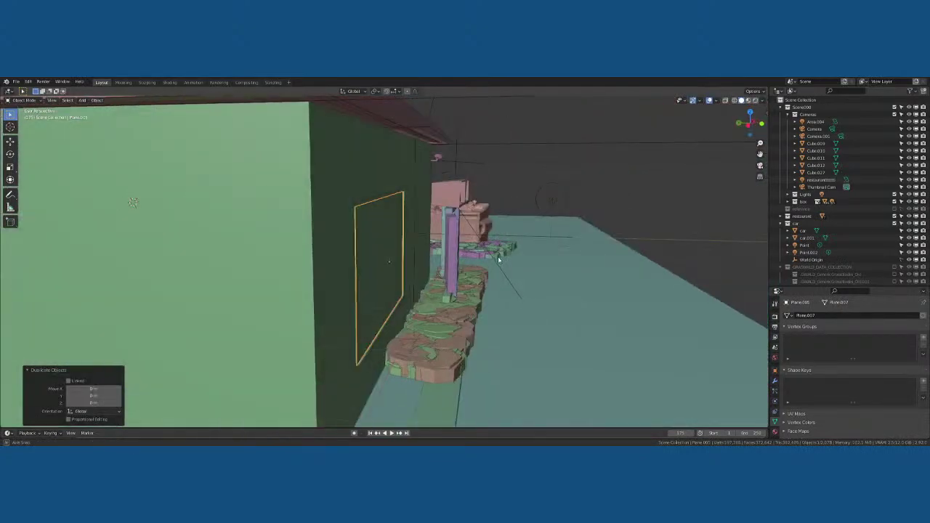
key(x)
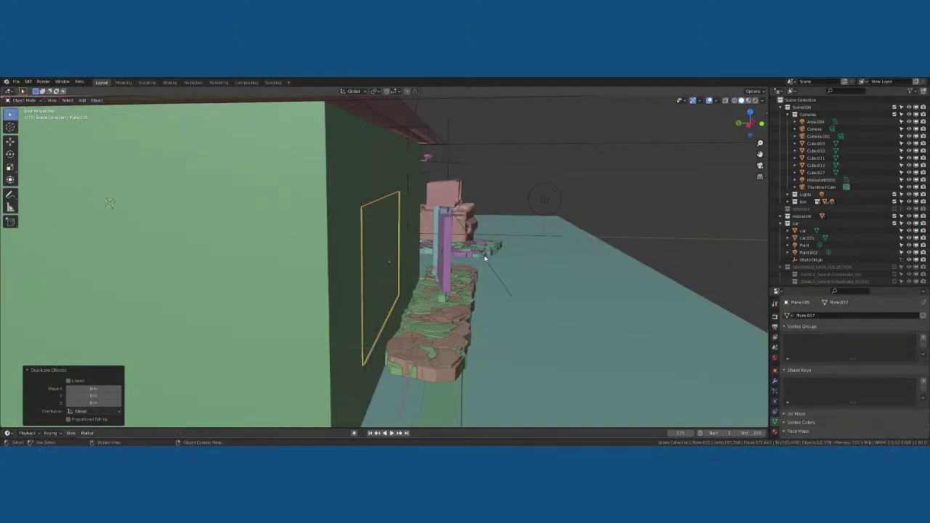
key(g)
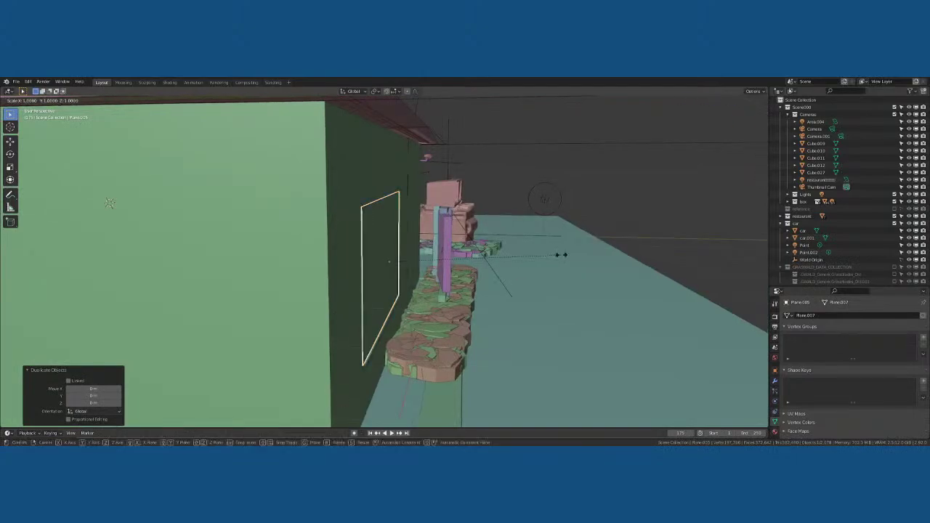
key(Escape)
middle_drag(278, 283, 367, 266)
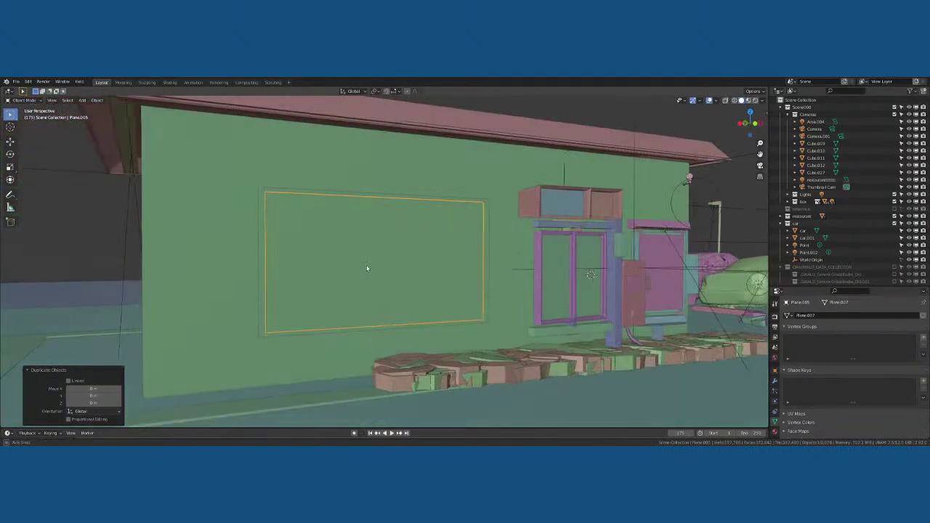
key(g)
click(429, 282)
Extrude the duplicate's face in Edit Mode into a deep box, then return to Object Mode
key(Tab)
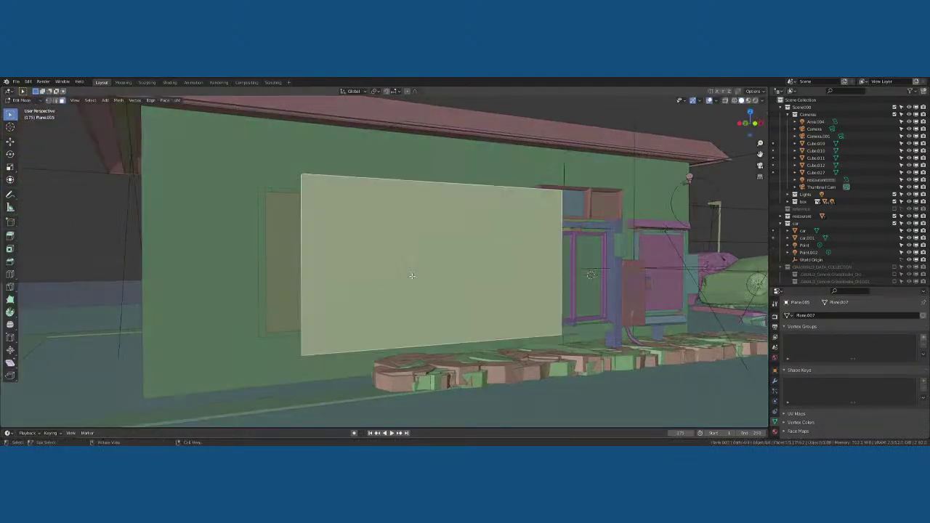
scroll(356, 282, down, 10)
middle_drag(357, 283, 417, 267)
scroll(415, 265, up, 3)
key(e)
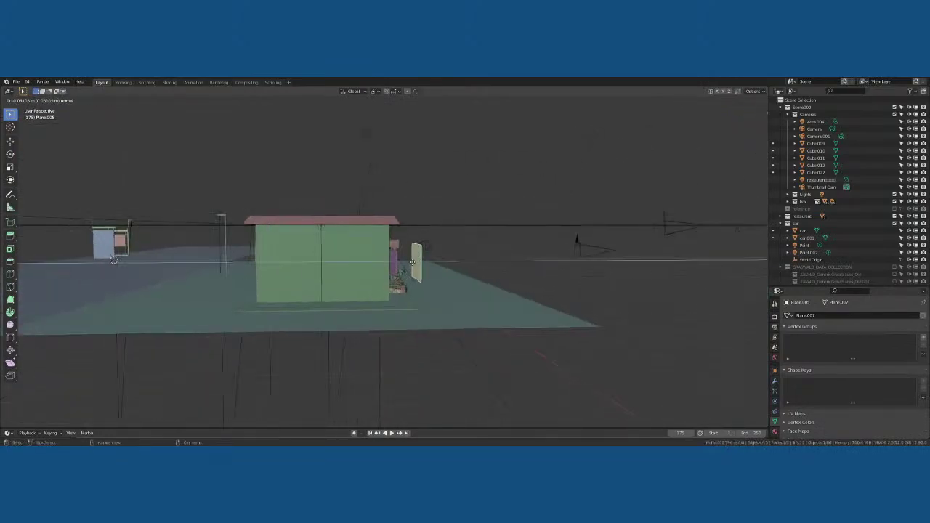
click(309, 259)
middle_drag(362, 256, 310, 267)
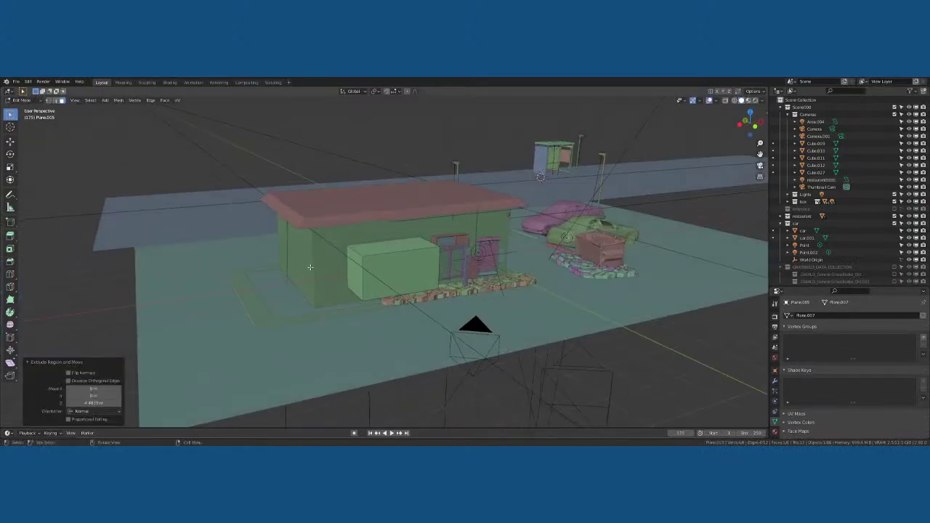
key(Tab)
Orbit to a front-on view of the house and select the large cutter box
scroll(383, 255, up, 5)
middle_drag(384, 256, 300, 237)
click(305, 239)
click(366, 260)
mouse_move(365, 260)
middle_down()
mouse_move(378, 258)
mouse_move(349, 247)
mouse_move(345, 232)
mouse_move(381, 236)
mouse_move(363, 253)
middle_up()
click(363, 254)
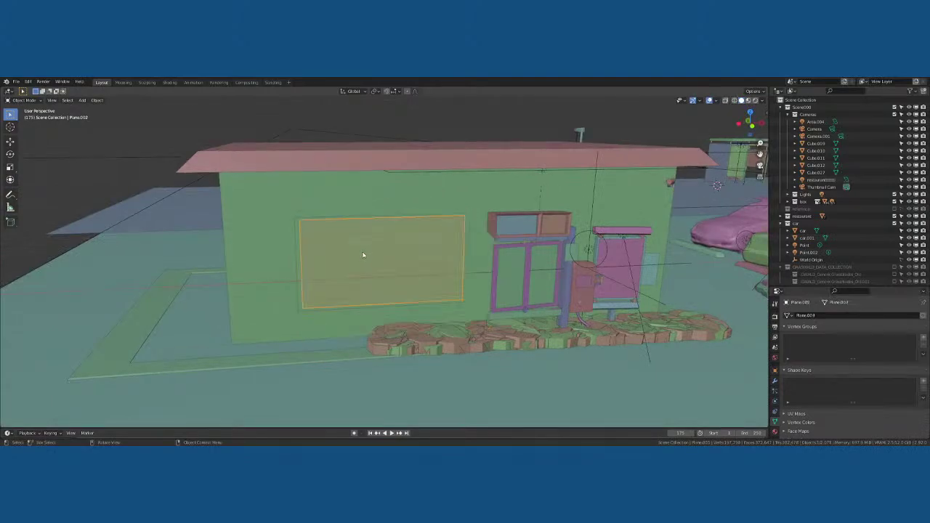
Move the thin window frame into a new collection named 'window'
click(298, 245)
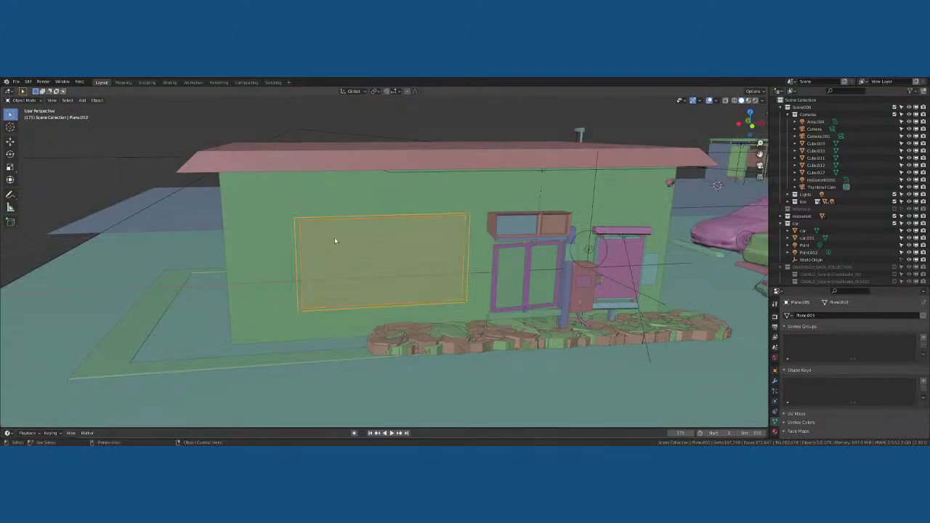
key(m)
click(334, 241)
text(w)
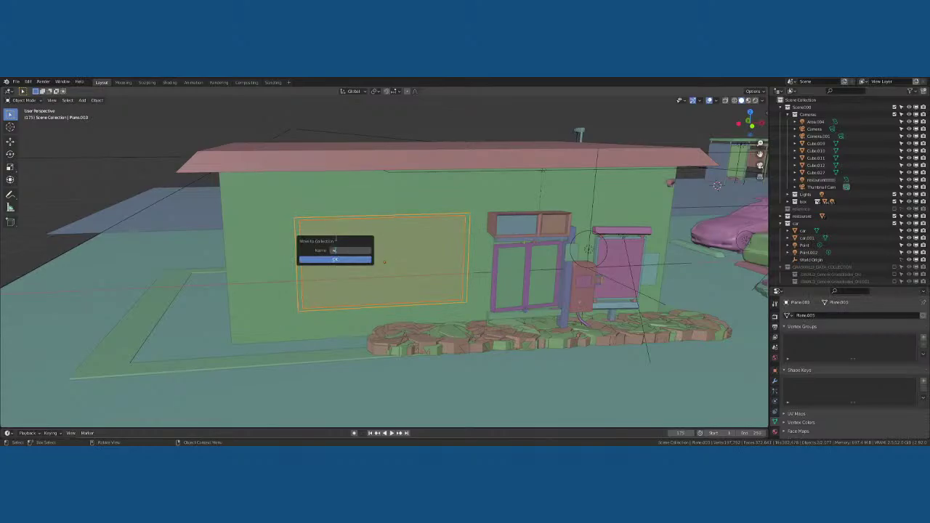
text(indow)
click(336, 260)
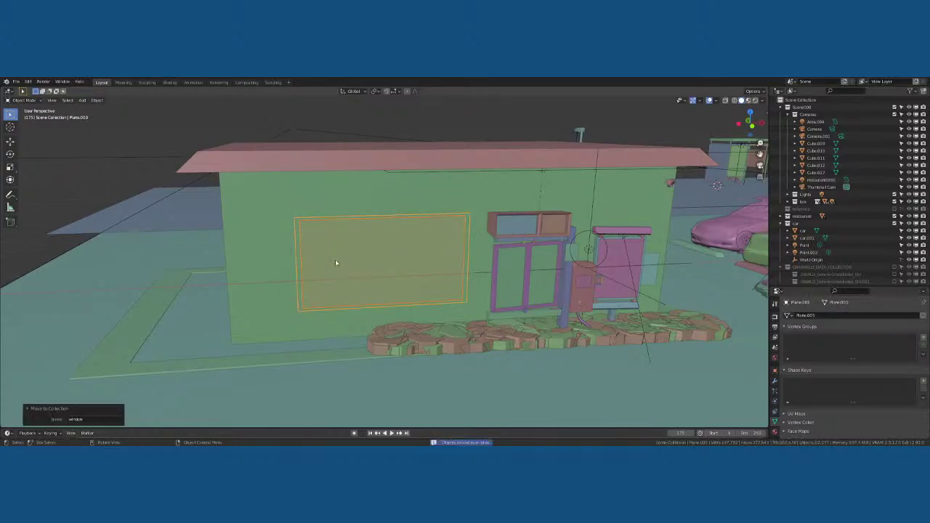
click(785, 223)
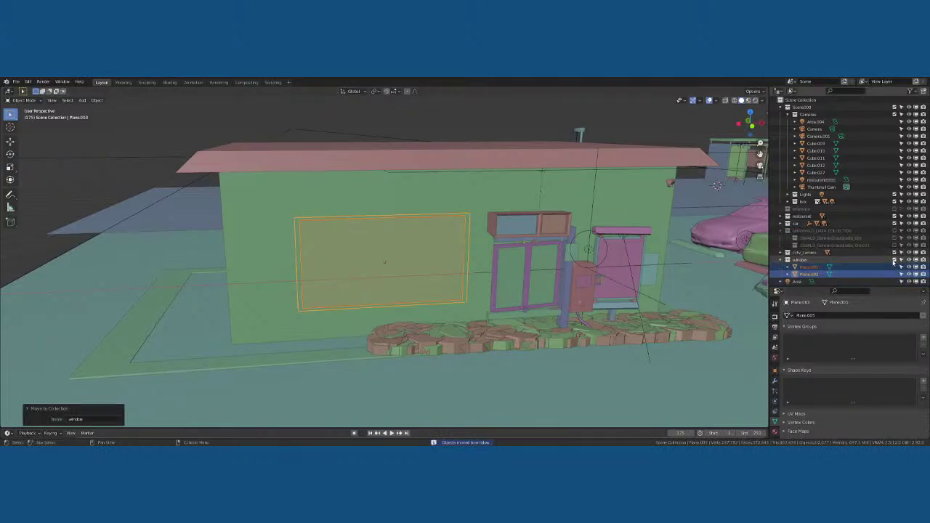
Delete the window planes, then select the box together with the restaurant wall
key(x)
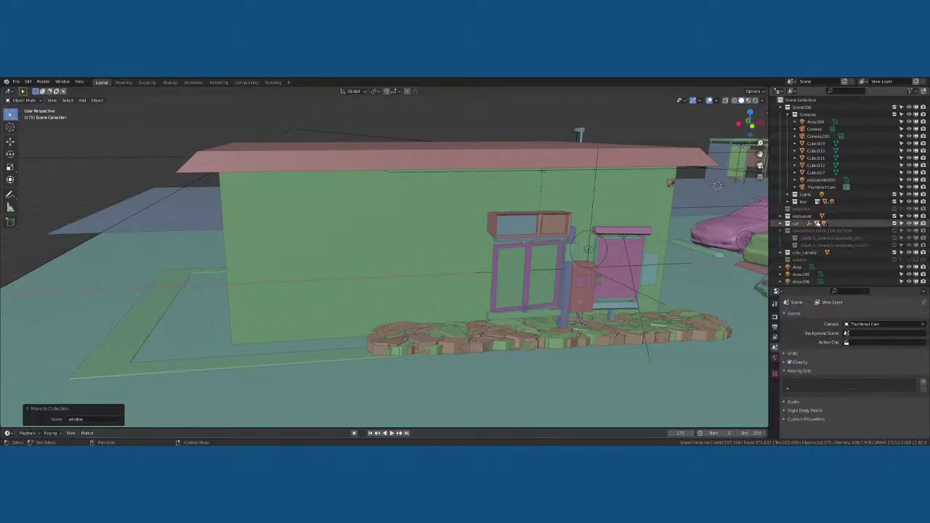
key(a)
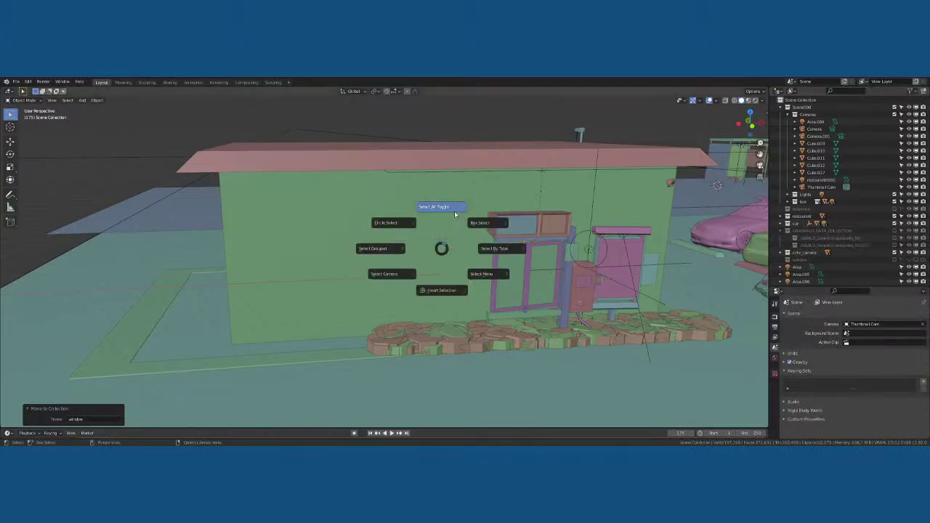
click(454, 211)
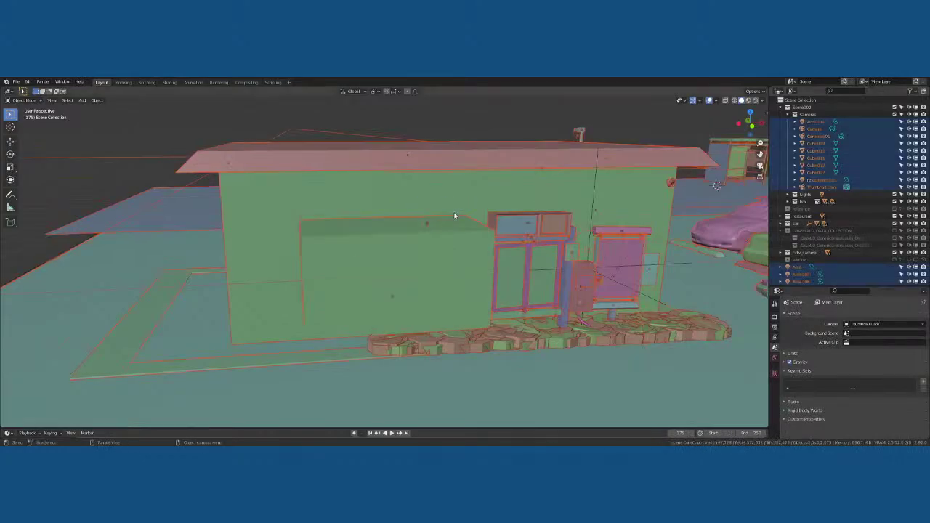
click(414, 256)
mouse_move(391, 251)
middle_down()
mouse_move(354, 267)
mouse_move(400, 259)
middle_up()
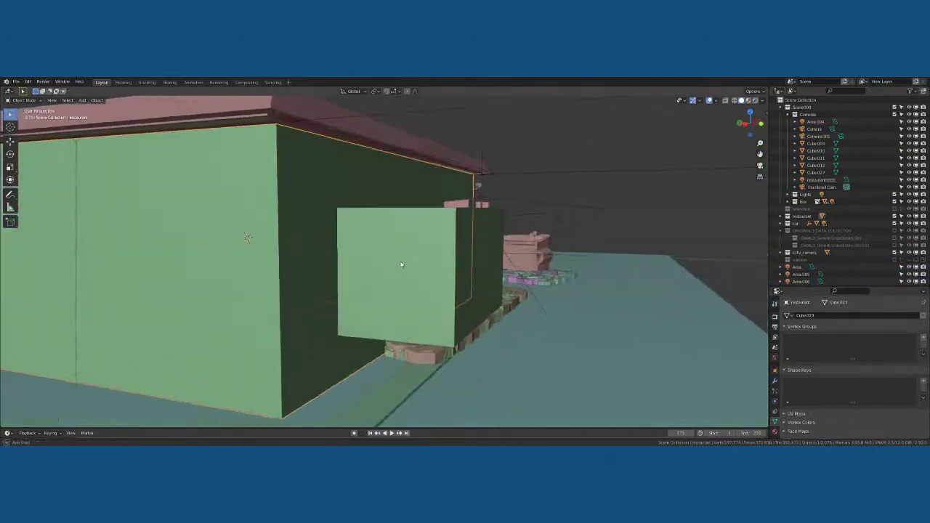
click(378, 274)
shift+click(311, 202)
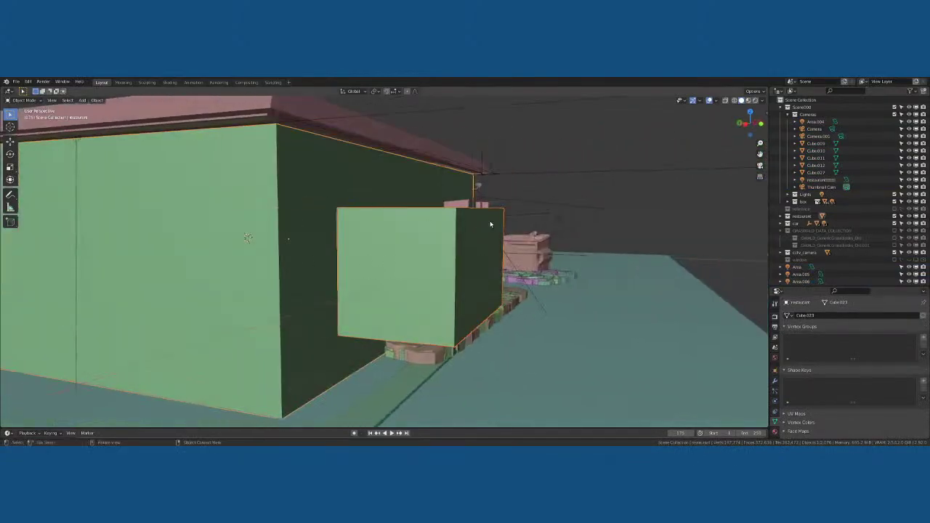
Open the viewport sidebar and show the Auto-Rig Pro panels
key(n)
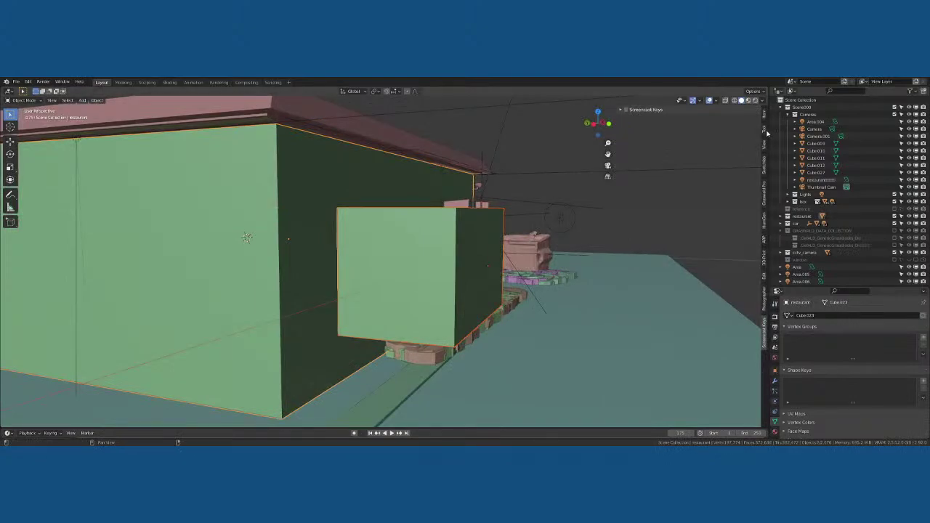
click(765, 130)
drag(705, 111, 728, 211)
click(764, 238)
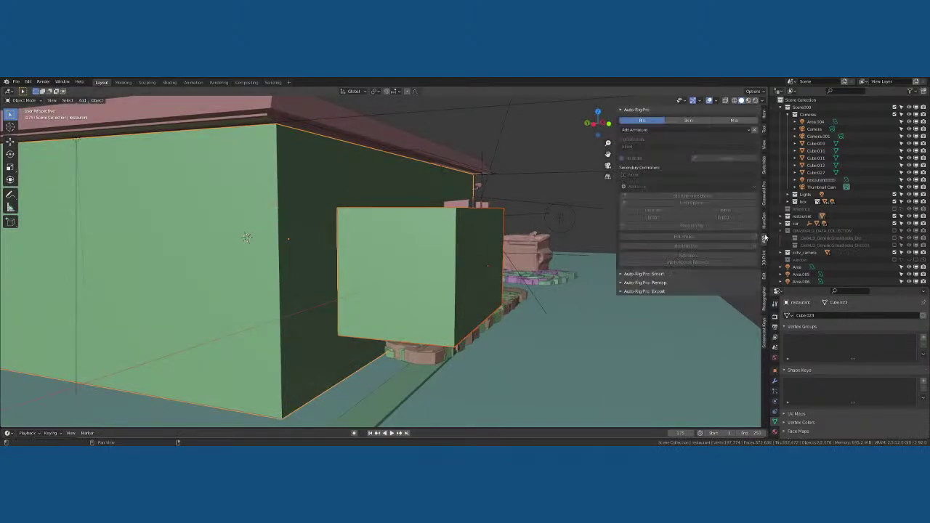
Expand Bool Tool in the sidebar and make the box a Difference brush on the wall
click(765, 278)
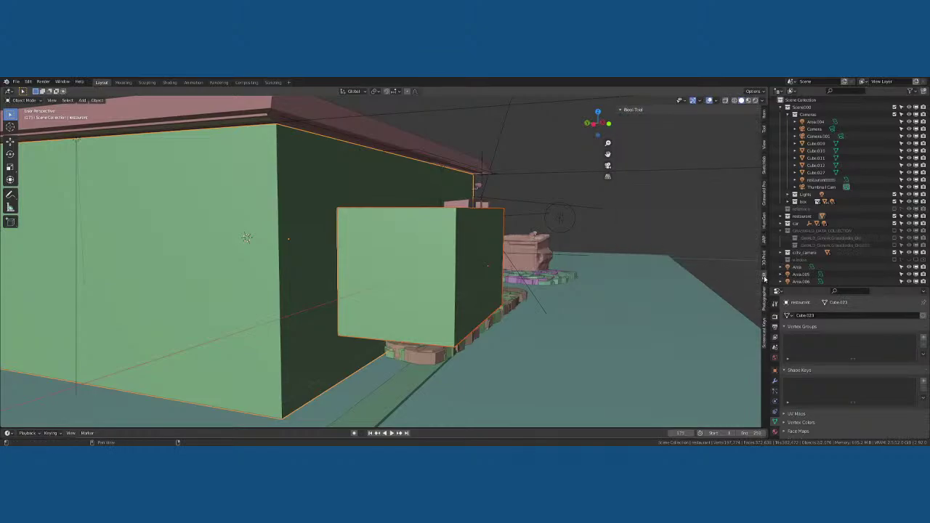
click(654, 110)
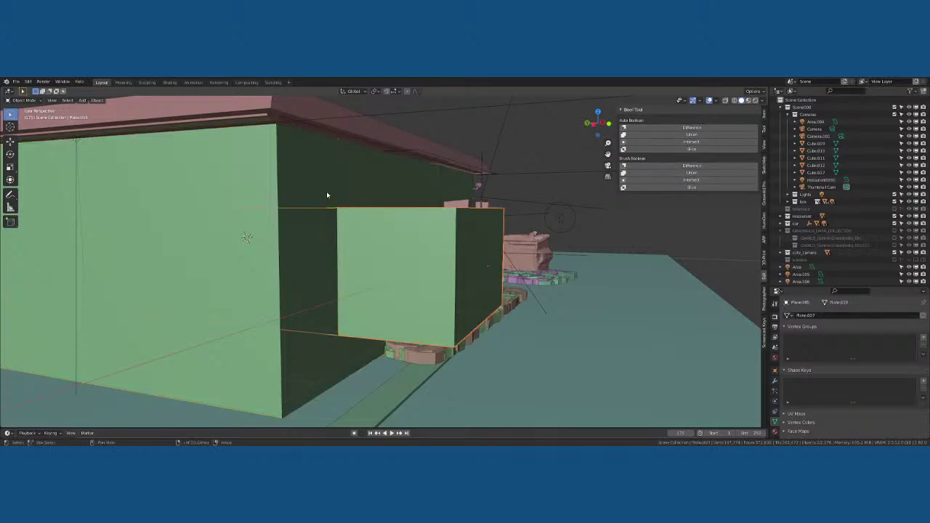
click(727, 165)
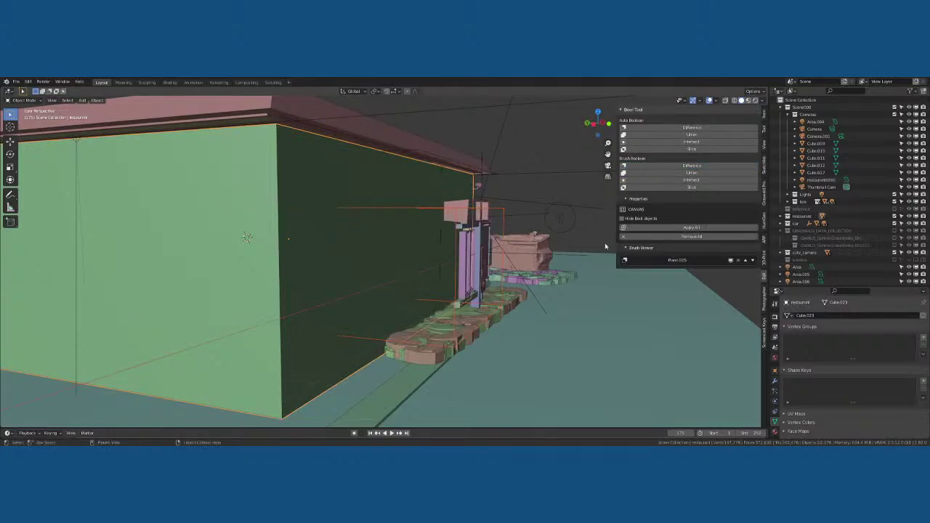
mouse_move(480, 240)
middle_down()
mouse_move(482, 214)
mouse_move(520, 231)
mouse_move(479, 227)
middle_up()
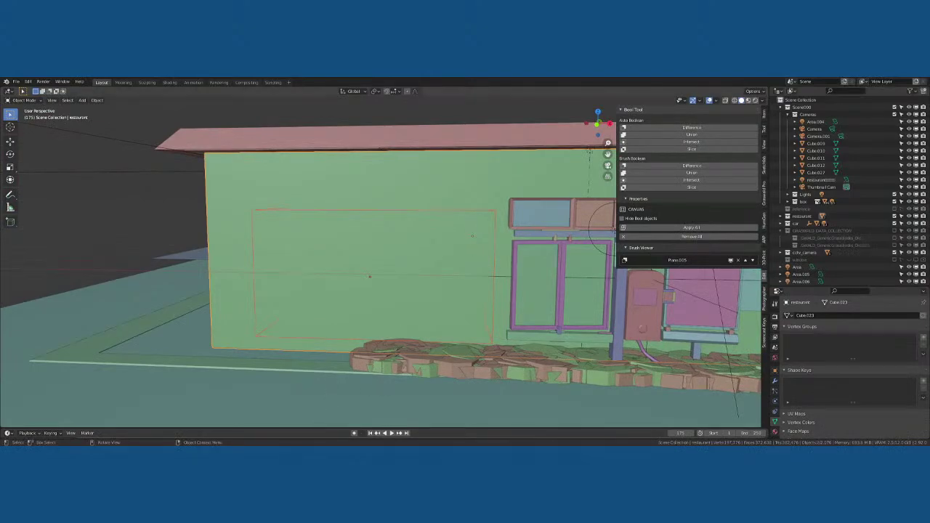
Orbit to a corner view of the house, briefly previewing Material shading before returning to Solid
click(290, 392)
middle_drag(407, 291, 511, 282)
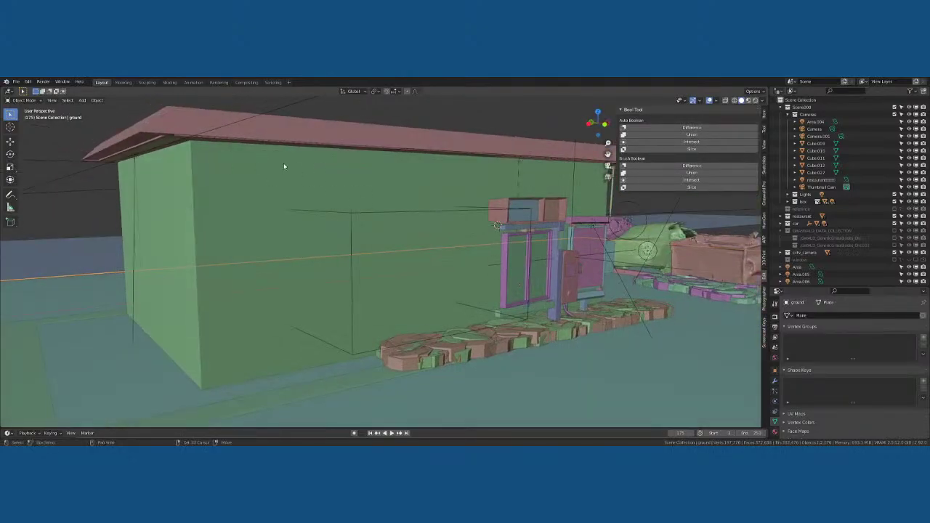
click(748, 100)
click(741, 100)
scroll(535, 198, up, 4)
middle_drag(526, 200, 442, 216)
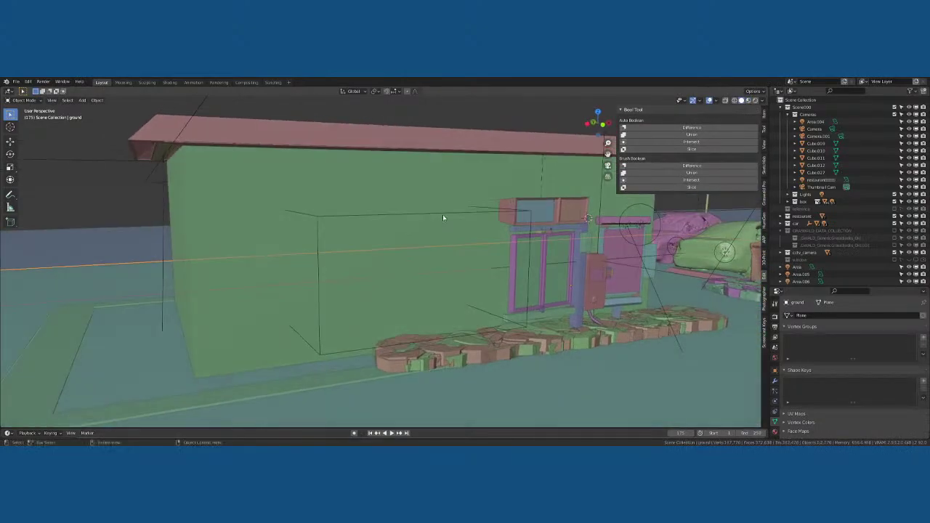
Select the cutter box Plane.005, make the restaurant building active and enter Edit Mode on it
click(442, 216)
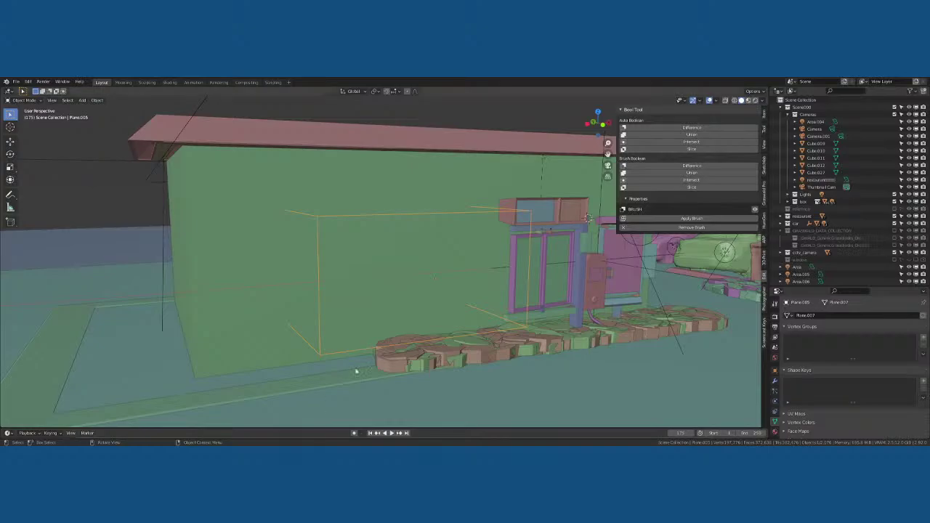
mouse_move(428, 218)
middle_down()
mouse_move(422, 211)
mouse_move(442, 202)
mouse_move(440, 220)
middle_up()
click(440, 220)
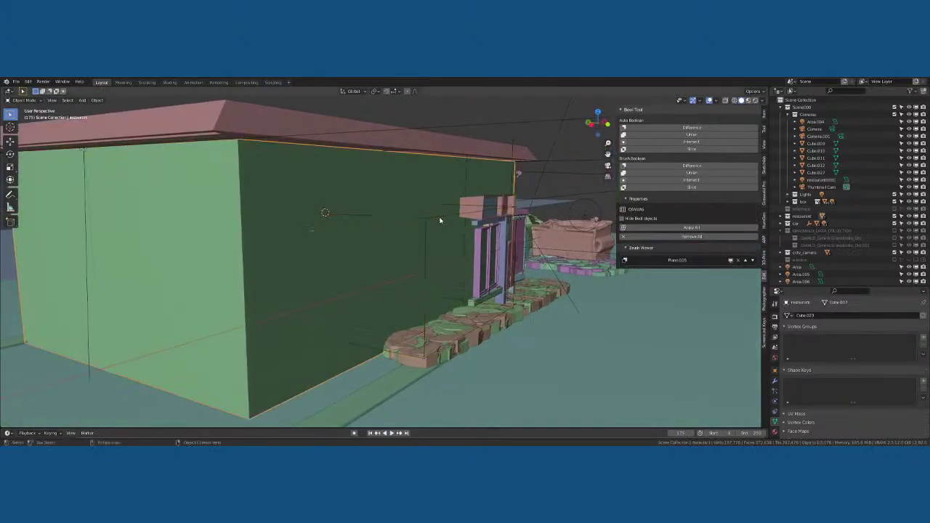
click(440, 220)
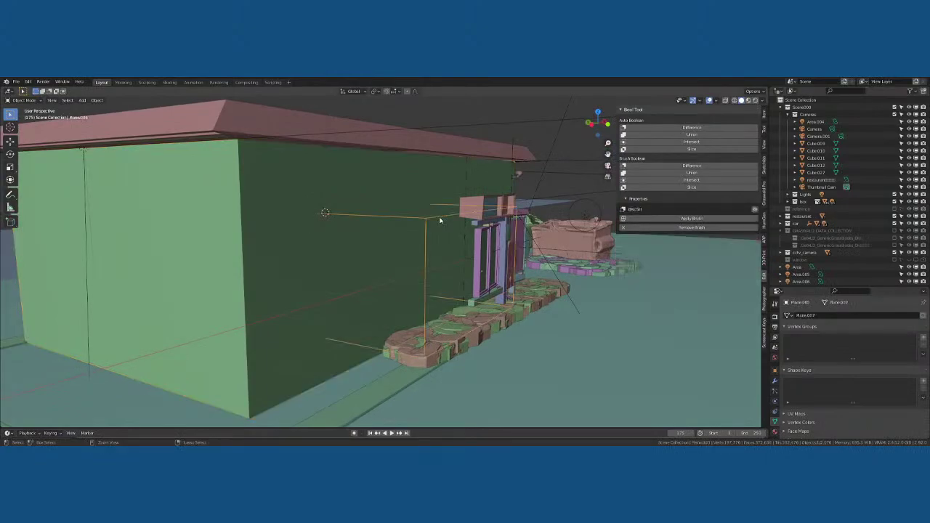
click(440, 221)
click(439, 220)
click(440, 220)
key(Tab)
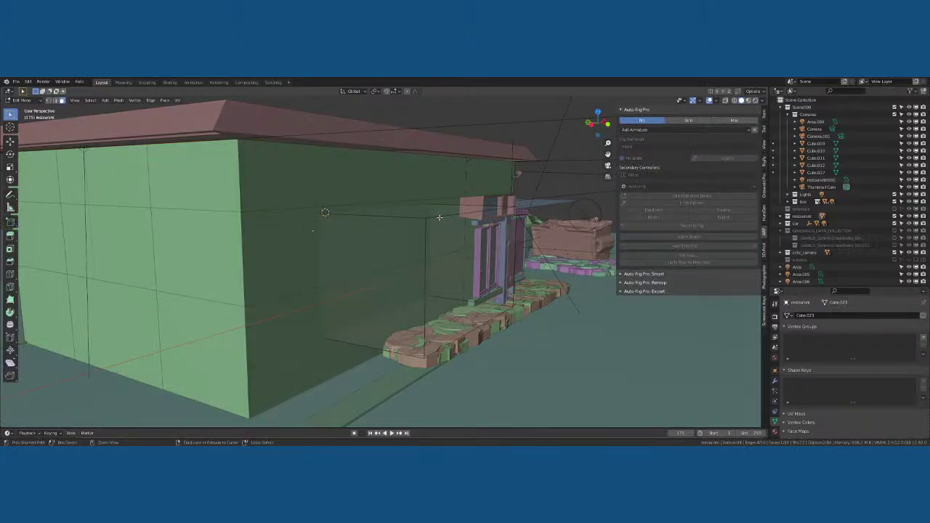
Back in Object Mode, select box and building, apply Auto Difference, then undo it
key(Tab)
middle_drag(440, 216, 408, 245)
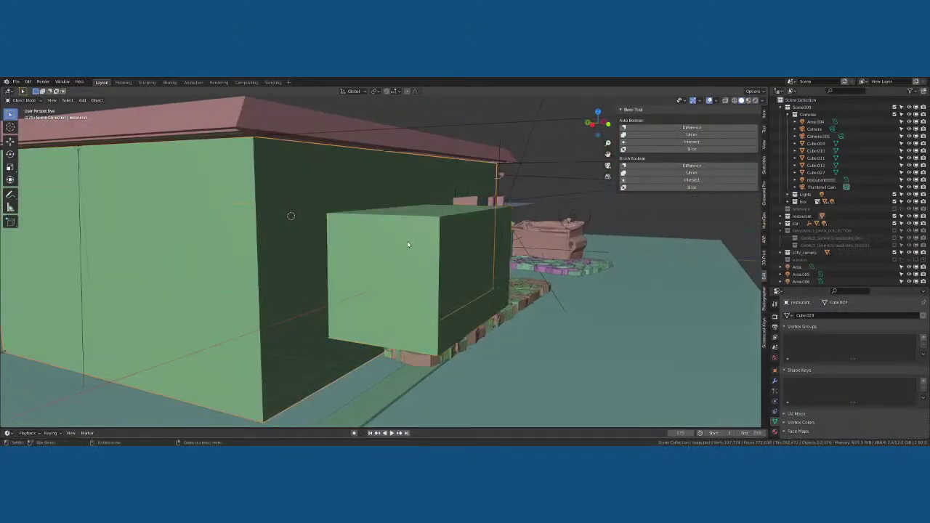
click(461, 230)
shift+click(349, 186)
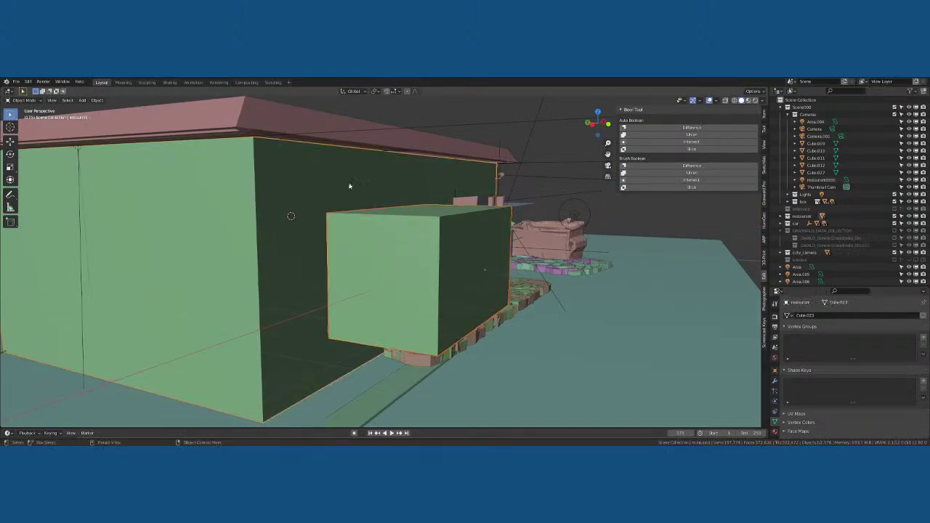
click(640, 128)
middle_drag(509, 240, 427, 272)
key(ctrl+z)
Reselect box and building with the box active, retry the Difference cut, then undo it
scroll(535, 272, down, 3)
scroll(452, 275, up, 2)
click(382, 282)
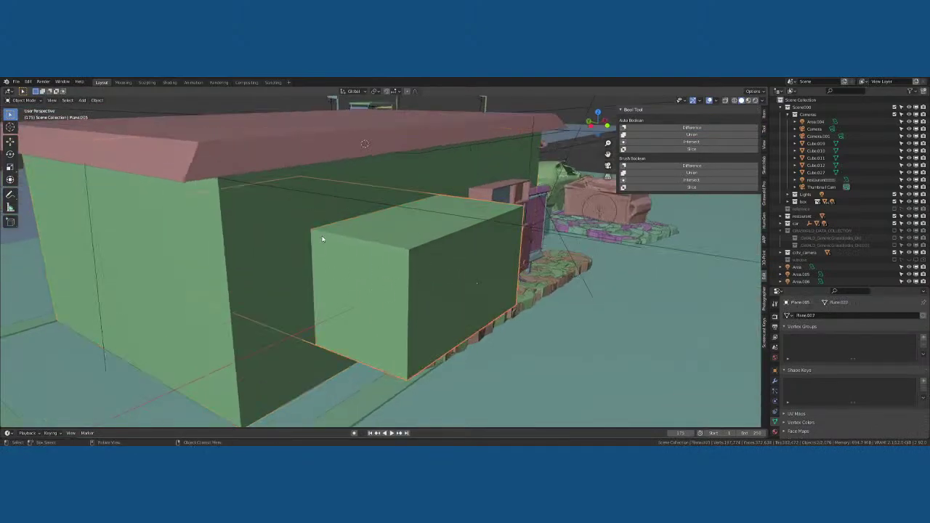
shift+click(332, 222)
shift+click(370, 245)
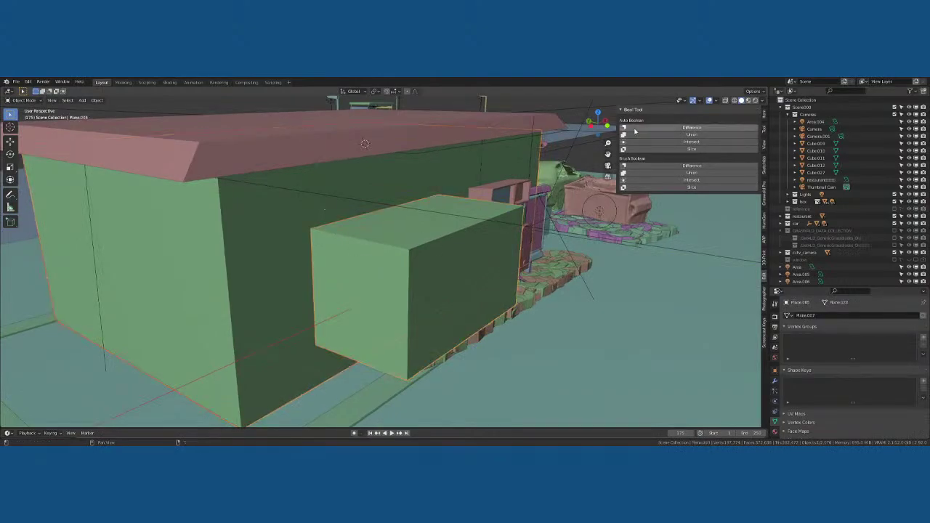
click(635, 129)
key(ctrl+z)
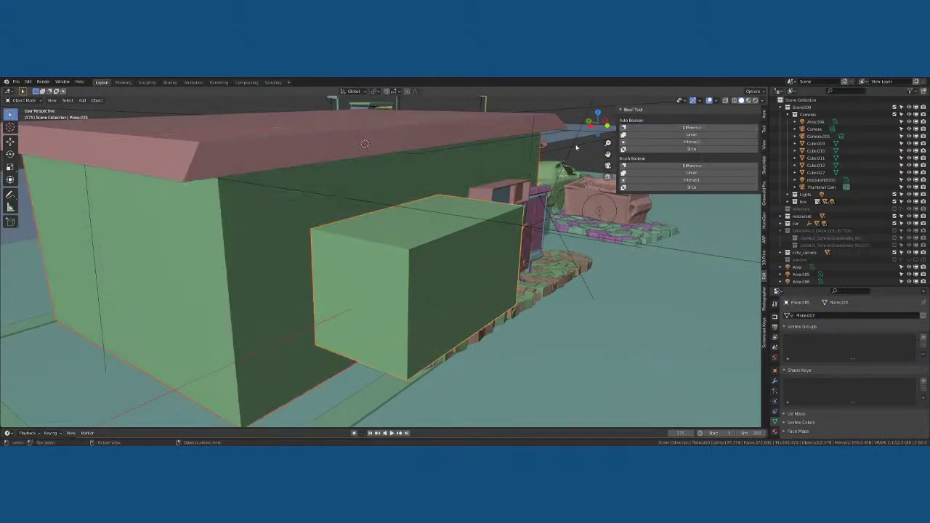
With the building active, try Intersect, Slice and Difference cuts, undoing each one
shift+click(312, 204)
click(625, 143)
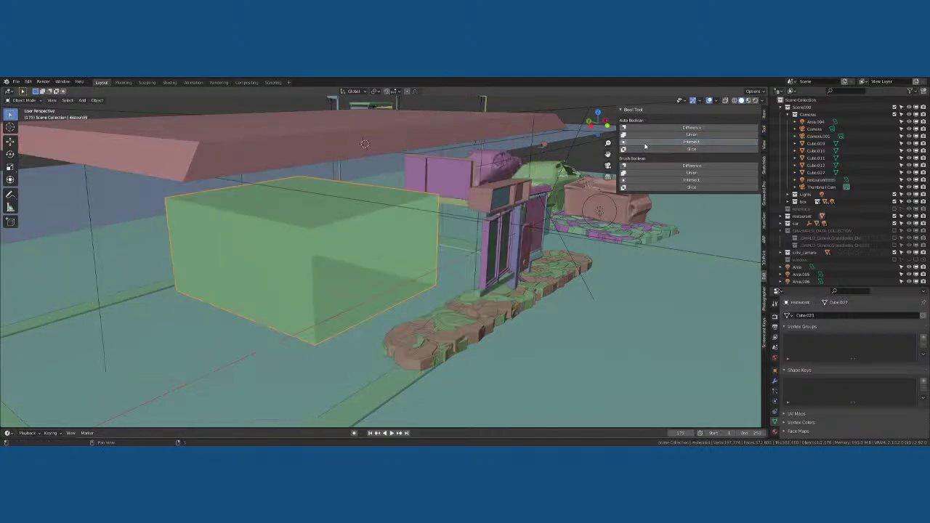
key(ctrl+z)
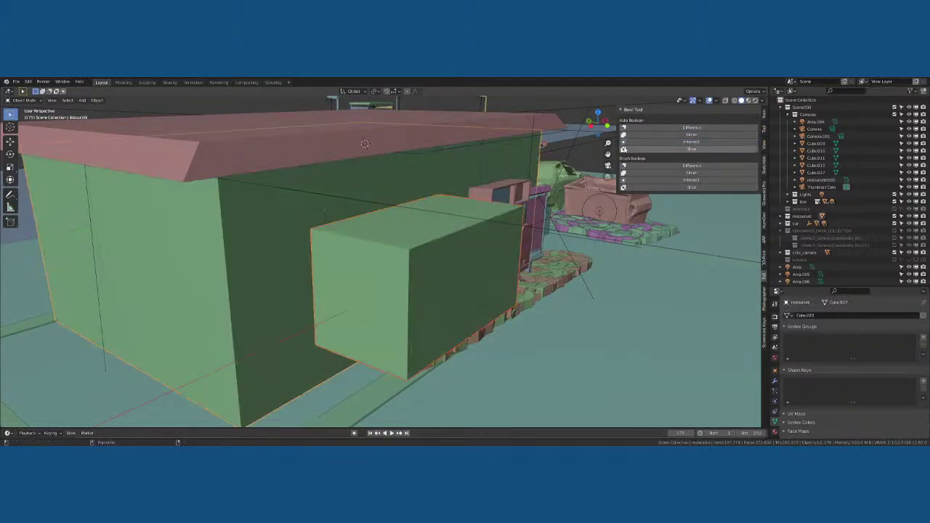
click(683, 149)
key(ctrl+z)
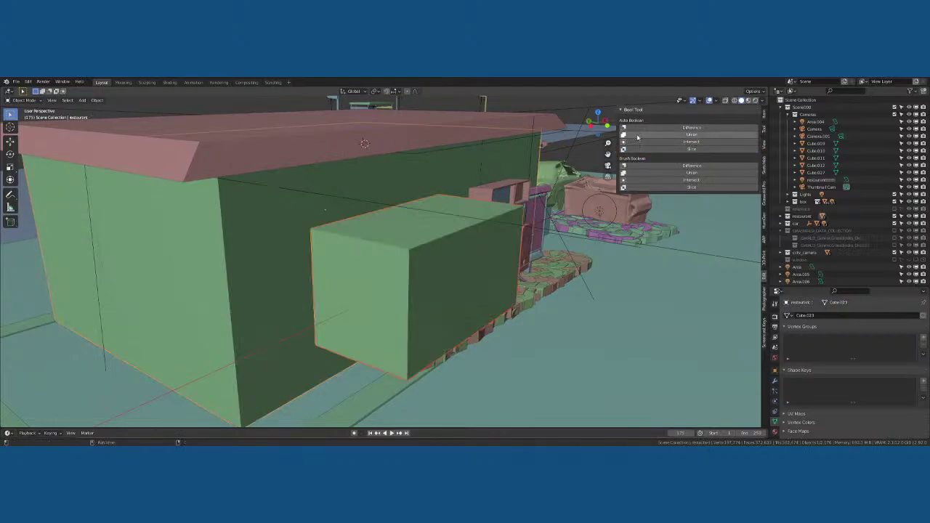
click(658, 128)
middle_drag(422, 190, 494, 204)
key(ctrl+z)
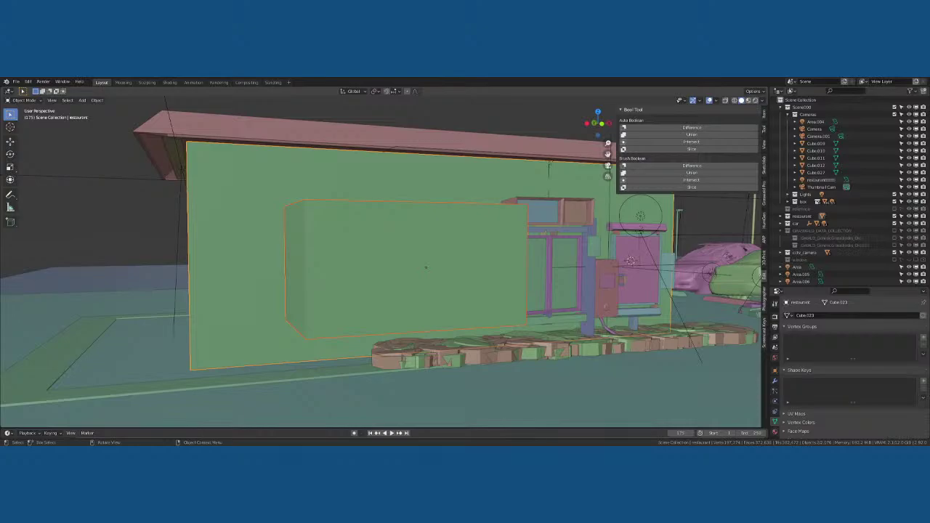
Hide the sidebar, select the restaurant wall and show its Modifier Properties
click(426, 291)
key(n)
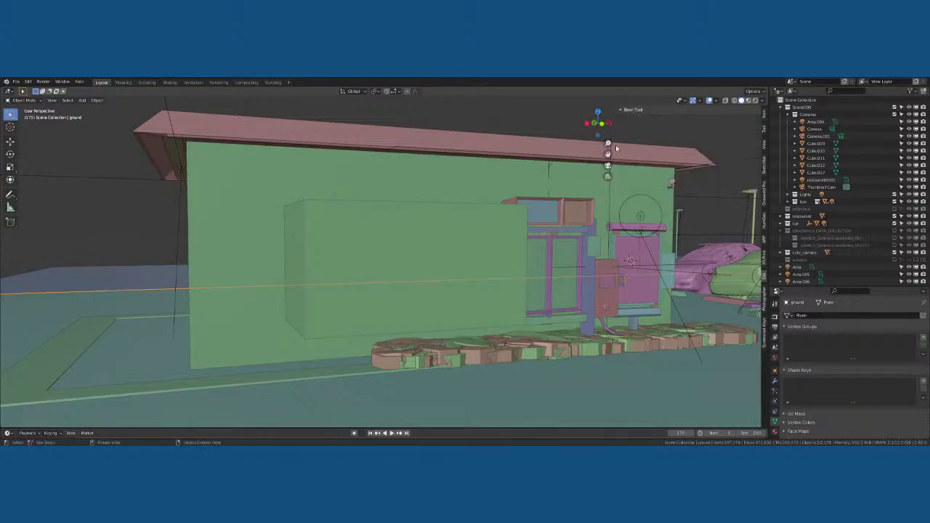
middle_drag(616, 149, 447, 257)
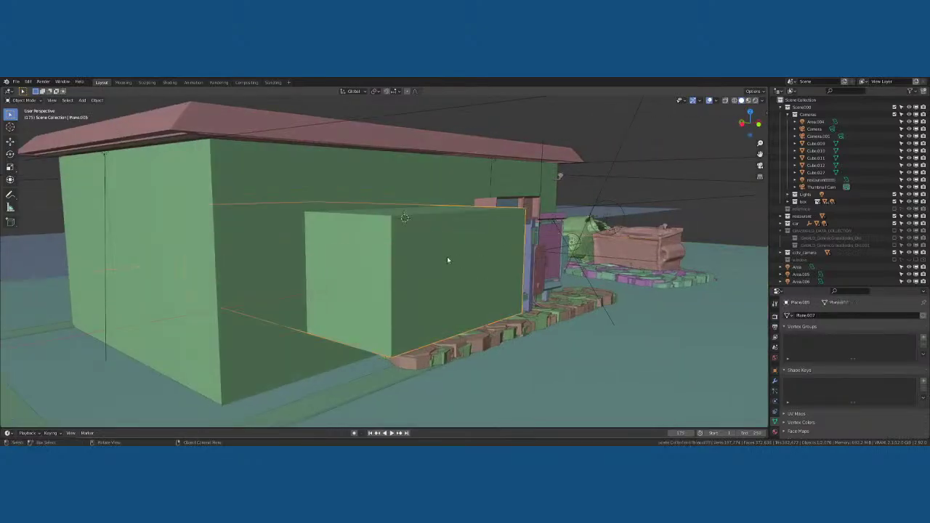
click(338, 204)
click(775, 380)
Add a Boolean modifier to the wall with Plane.005 as the cutter object
click(829, 315)
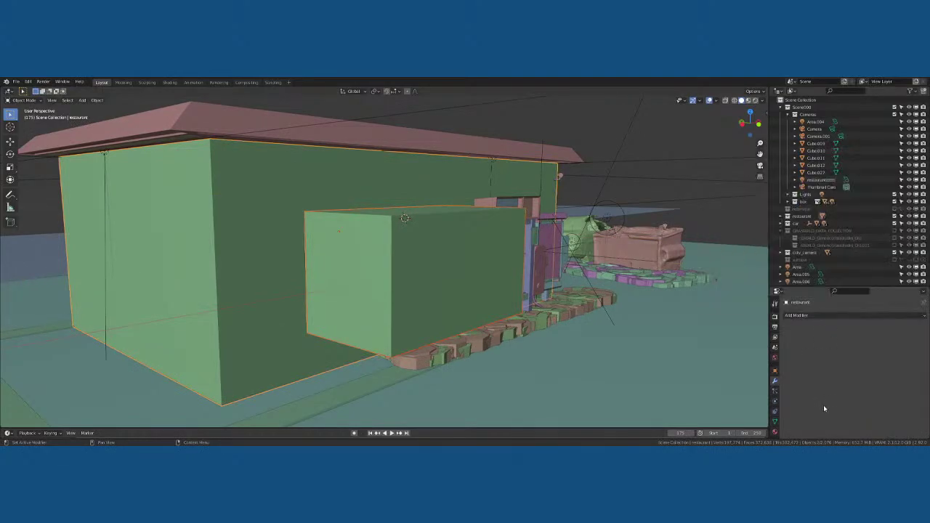
click(815, 317)
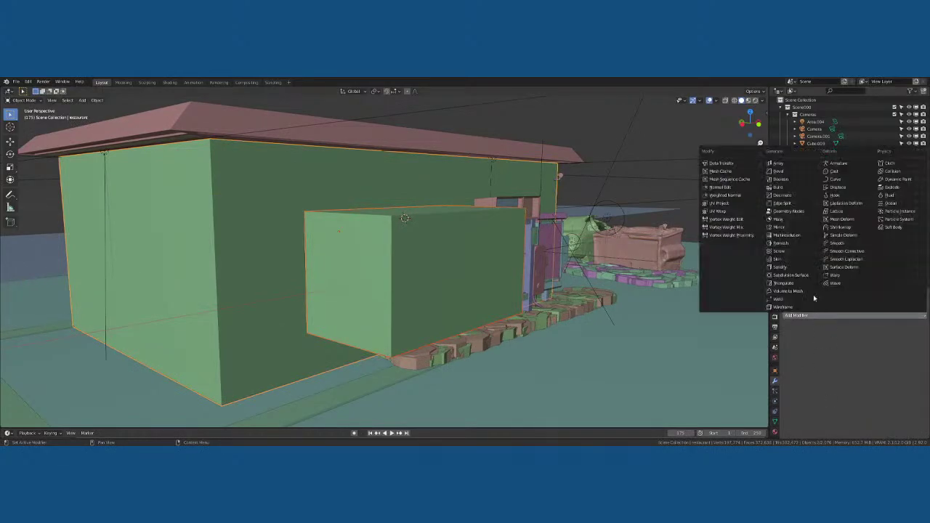
click(783, 179)
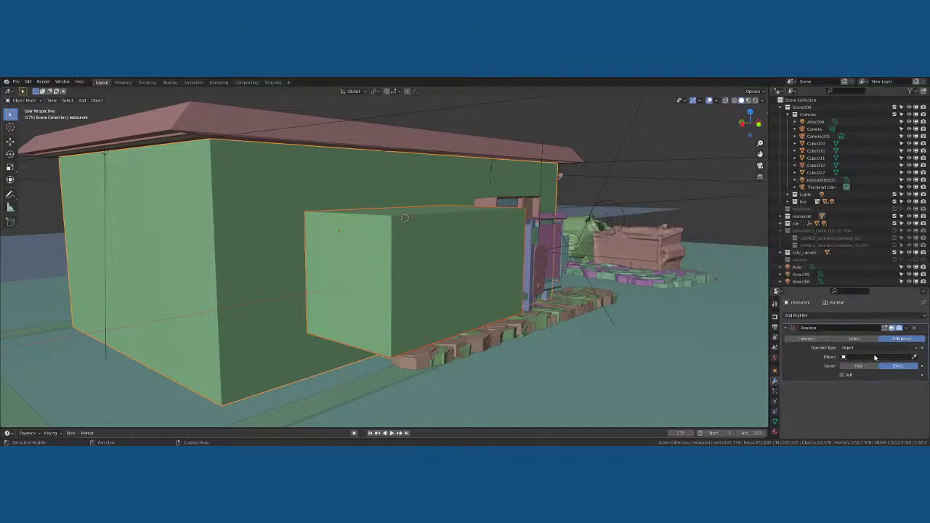
click(914, 358)
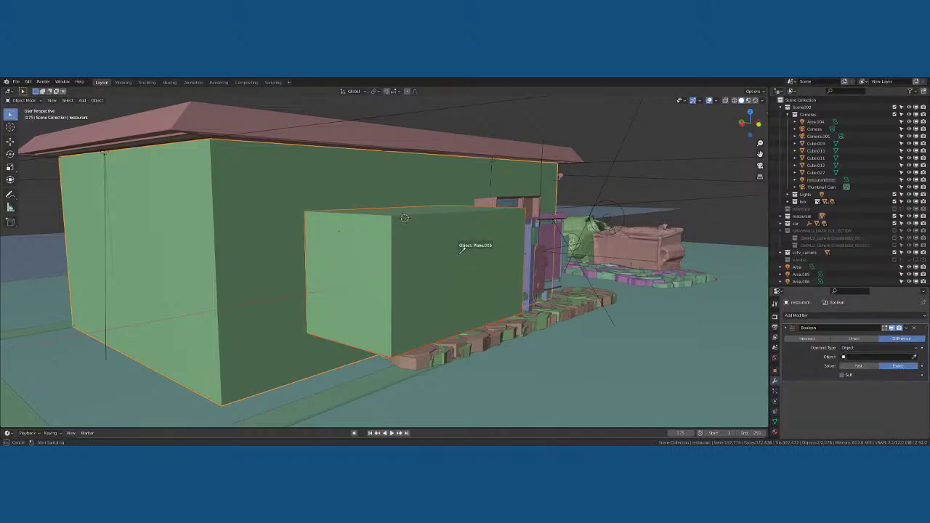
click(564, 243)
middle_drag(564, 243, 478, 255)
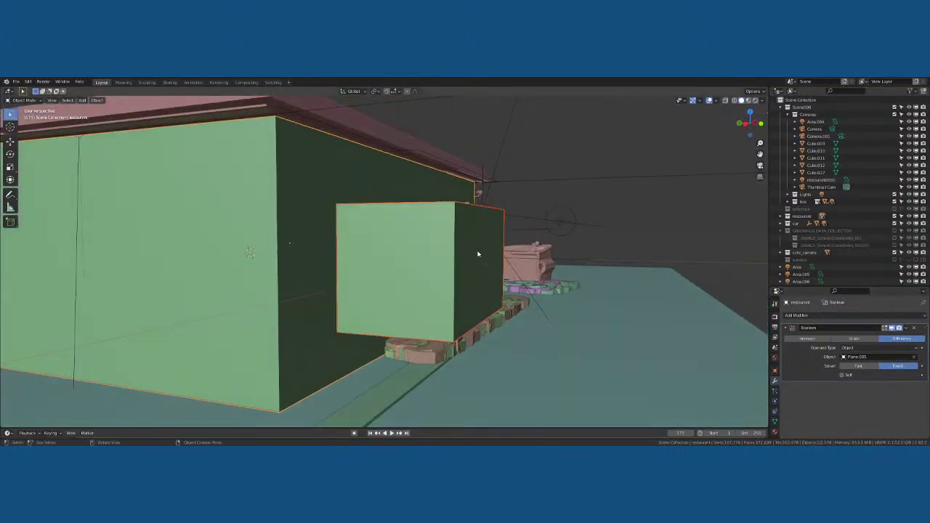
Click through the nearby objects to reselect the restaurant wall carrying the Boolean modifier
click(326, 184)
click(320, 247)
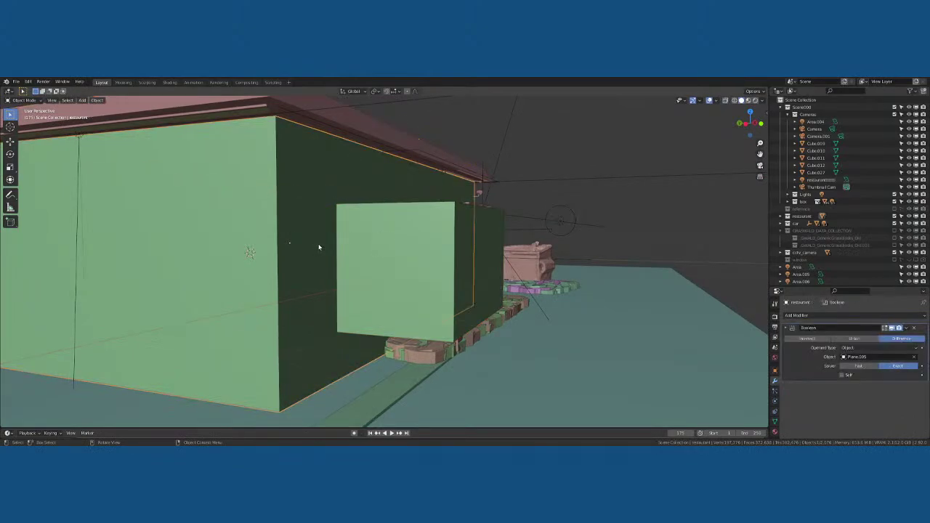
click(421, 256)
click(357, 207)
click(339, 183)
click(339, 210)
click(330, 193)
Re-pick Plane.005 as the cutter object, then remove the Boolean modifier from the wall
click(870, 357)
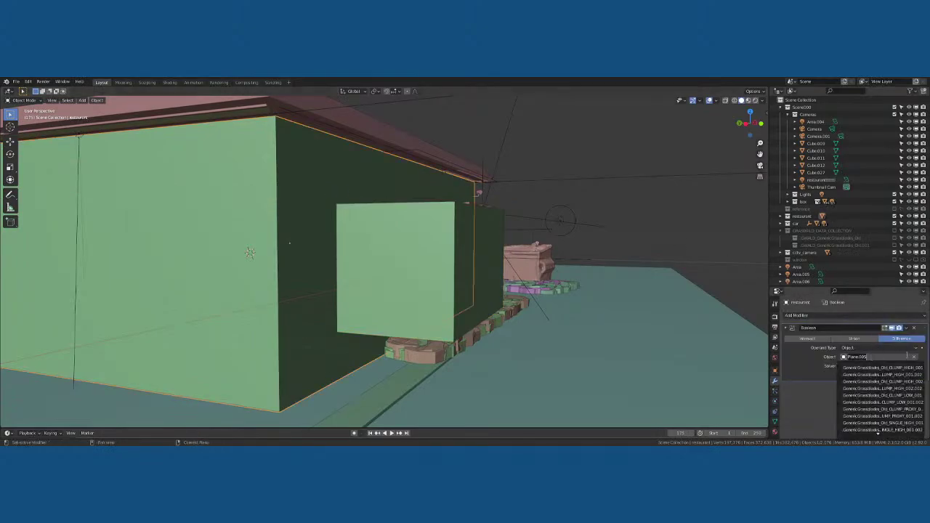
click(914, 357)
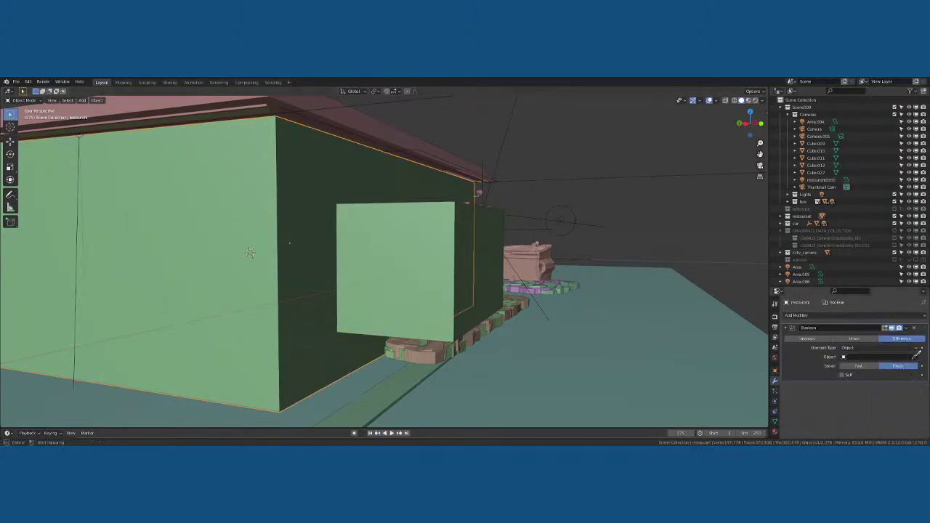
click(407, 215)
middle_drag(426, 214, 465, 218)
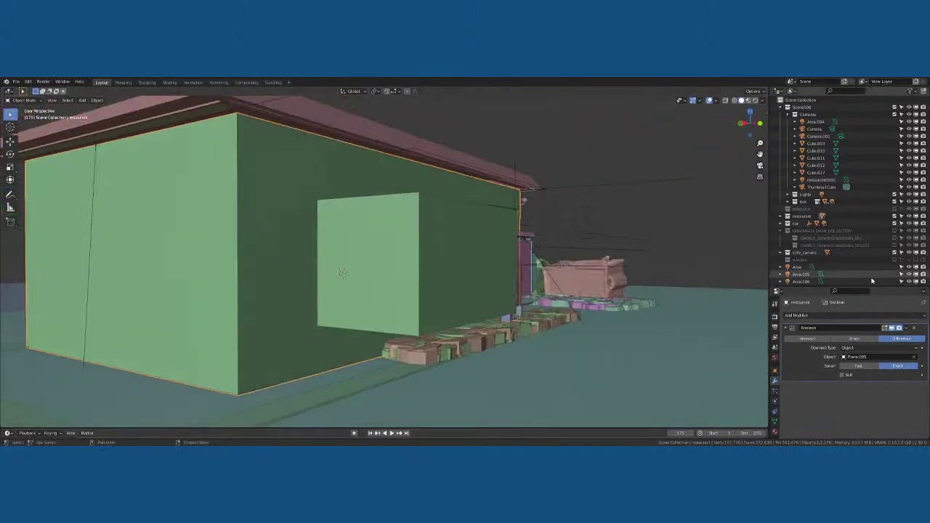
click(913, 328)
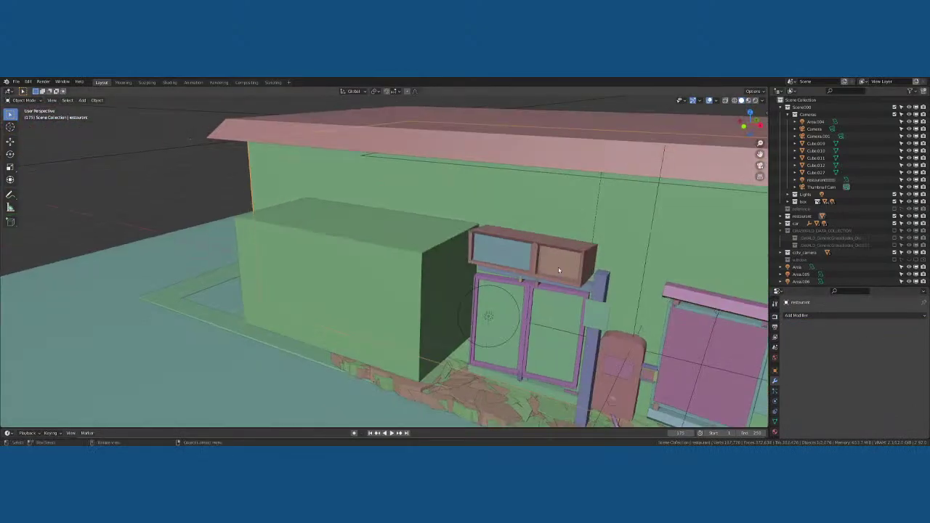
Undo to restore the restaurant's Boolean modifier, inspect the wall mesh and select Plane.005
key(ctrl+z)
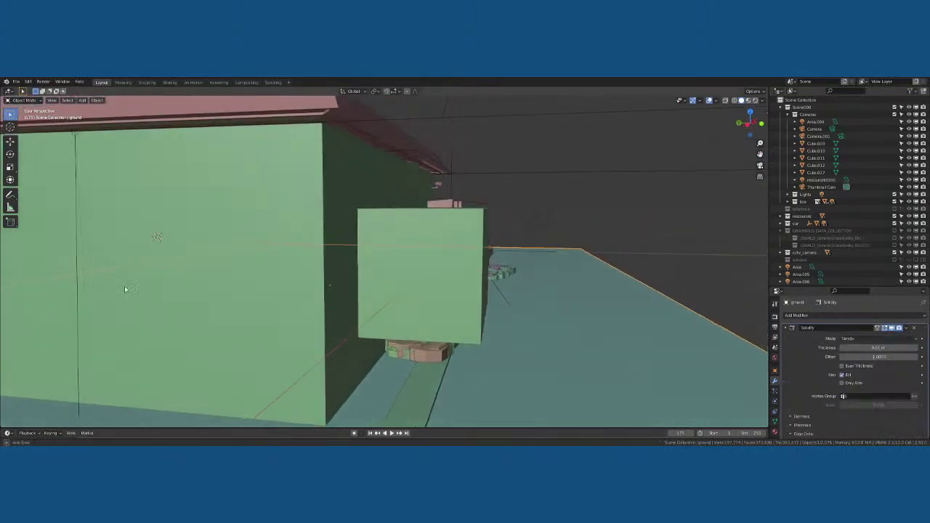
key(Tab)
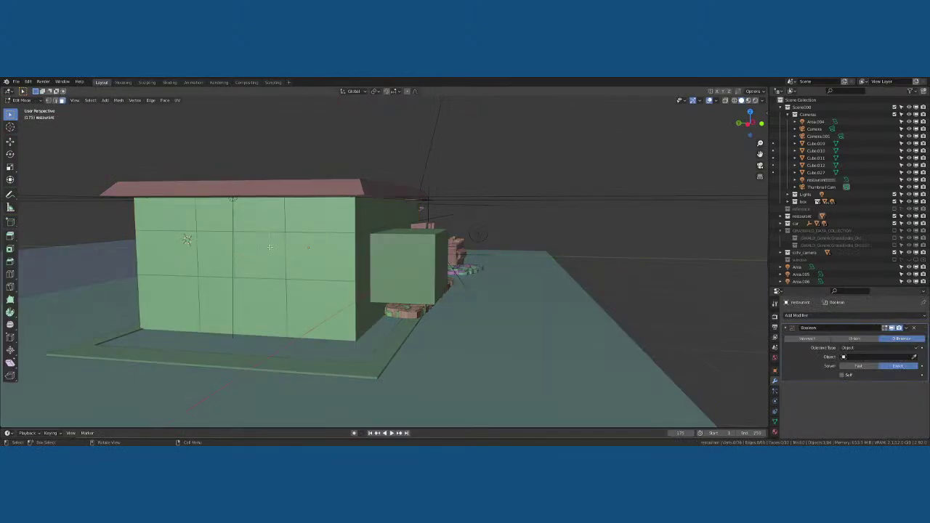
click(270, 247)
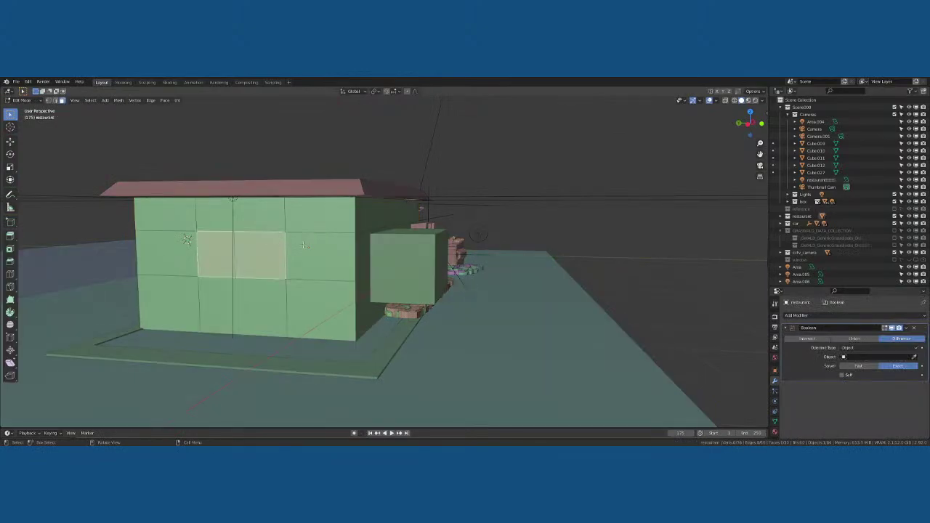
middle_drag(270, 247, 304, 244)
key(Tab)
key(Tab)
key(Tab)
click(304, 244)
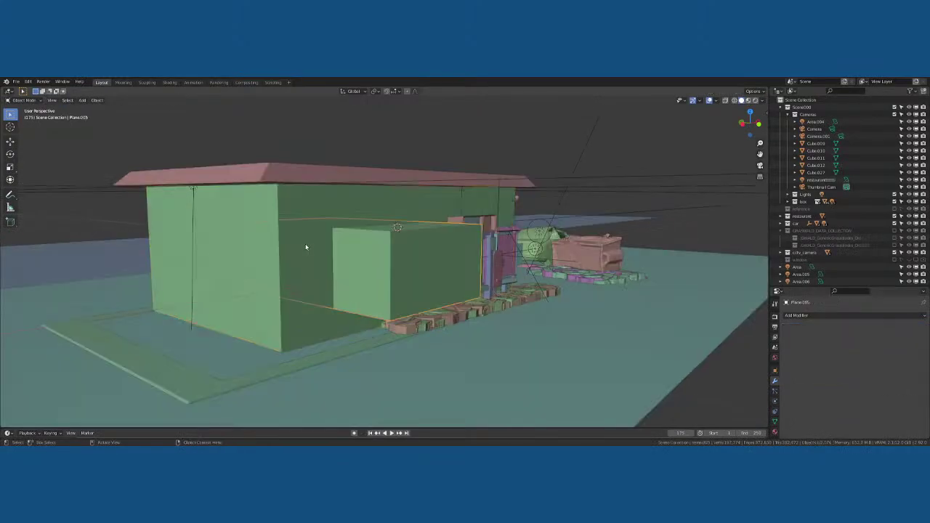
scroll(306, 244, up, 3)
scroll(306, 245, up, 10)
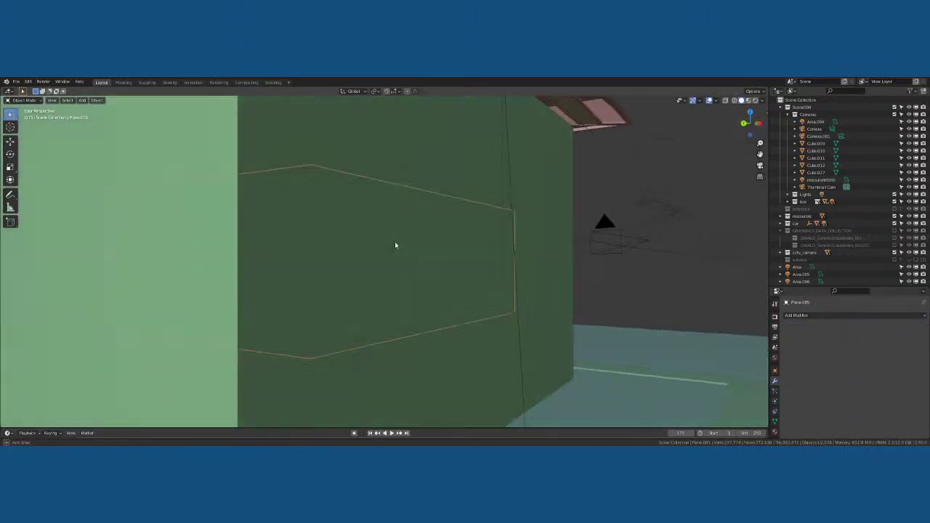
scroll(397, 236, up, 2)
Check the green box Plane.005 by briefly hiding and revealing it
middle_drag(396, 235, 598, 240)
scroll(471, 239, down, 4)
scroll(477, 240, up, 3)
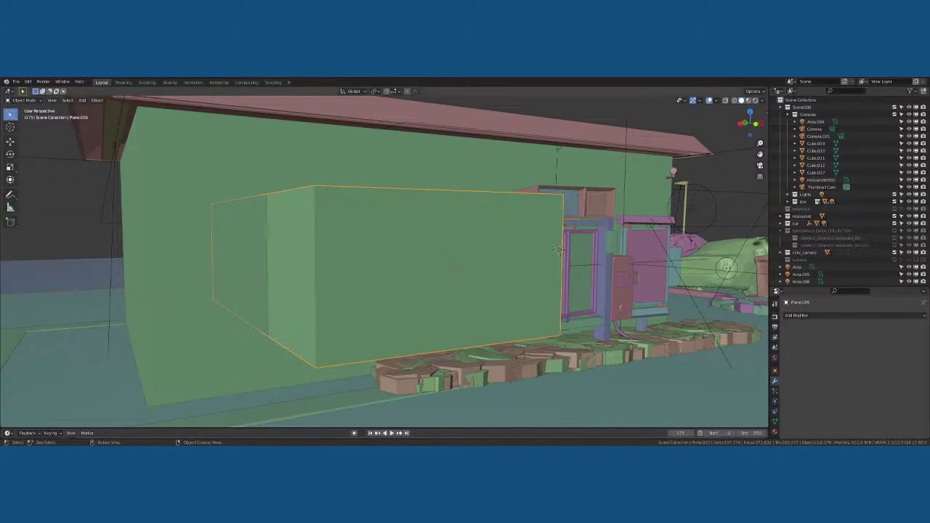
click(379, 400)
middle_drag(384, 271, 383, 276)
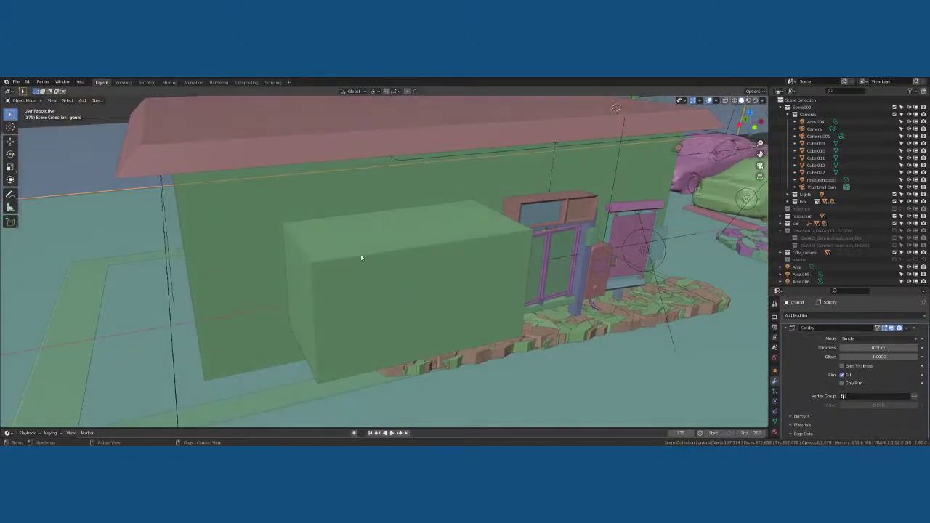
click(362, 258)
key(h)
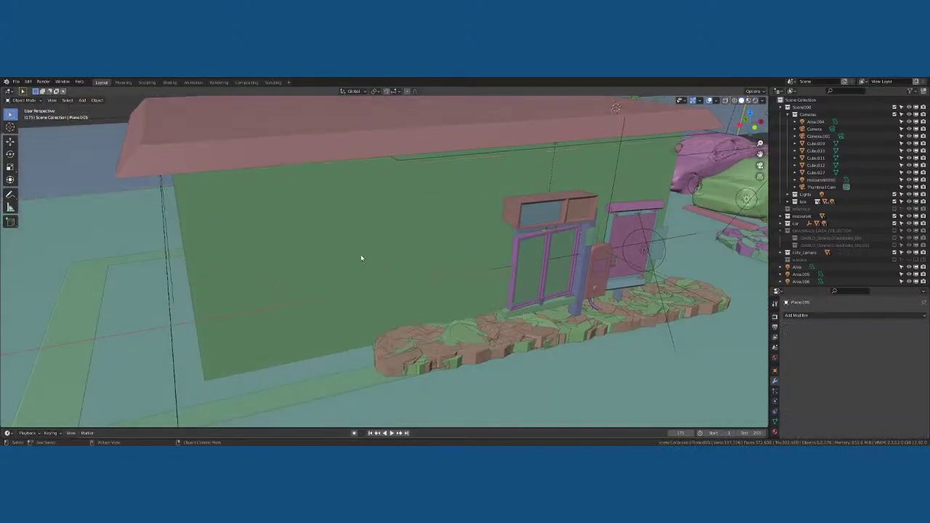
key(alt+h)
Set the restaurant wall's Boolean cutter object to Plane.005 with the eyedropper
click(278, 226)
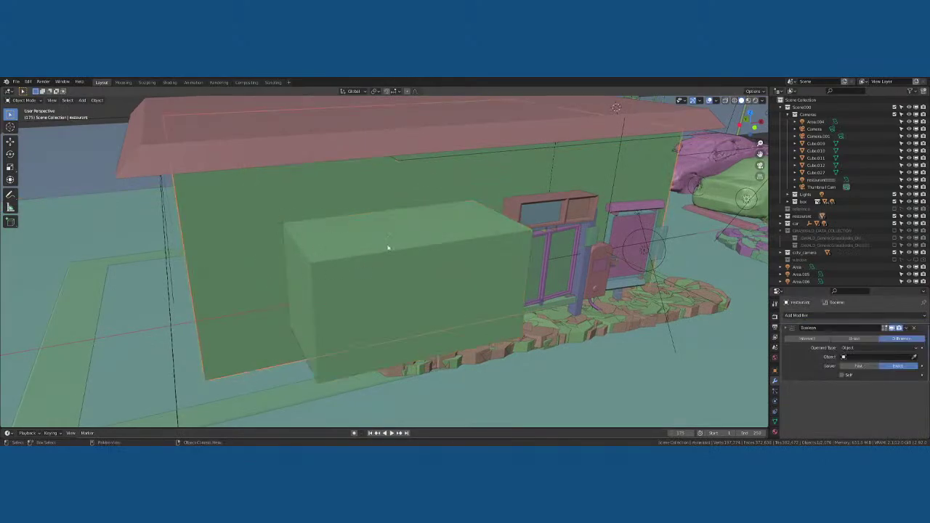
middle_drag(388, 248, 519, 268)
click(915, 357)
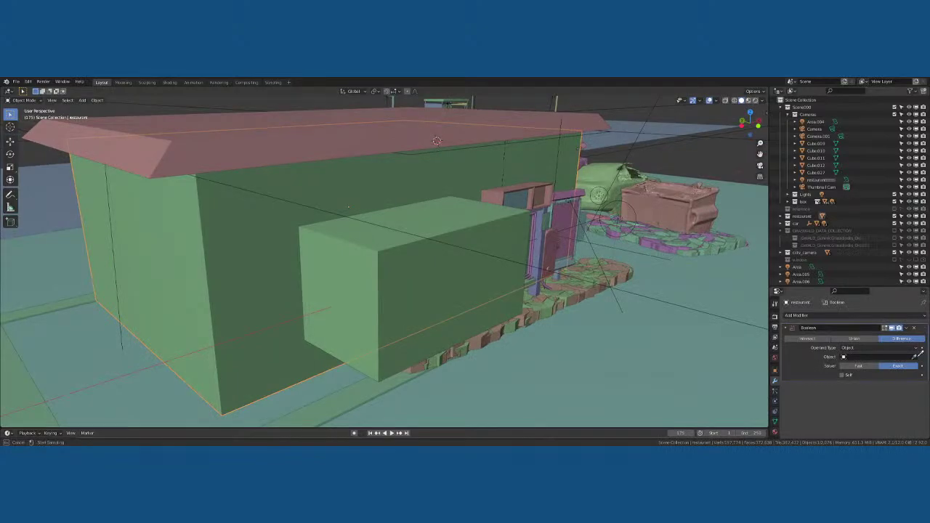
click(382, 264)
click(390, 254)
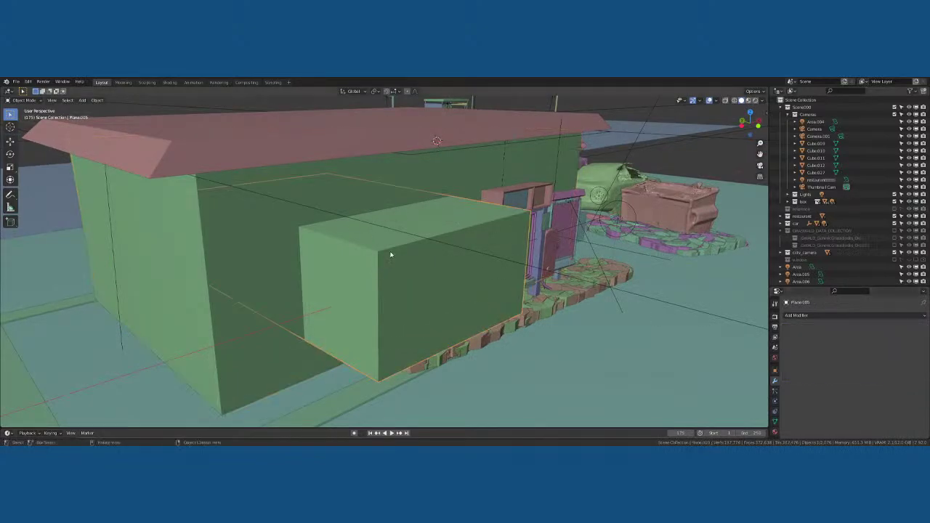
middle_drag(391, 255, 613, 222)
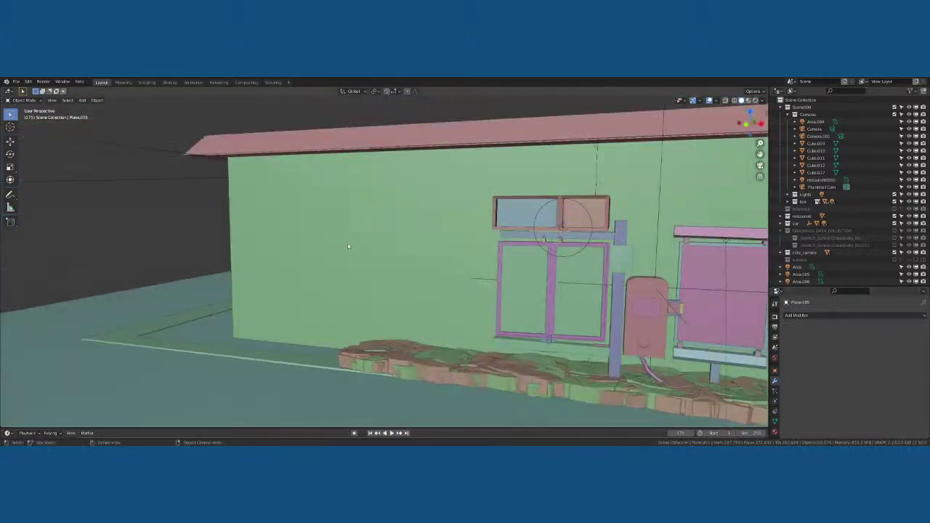
scroll(834, 274, down, 6)
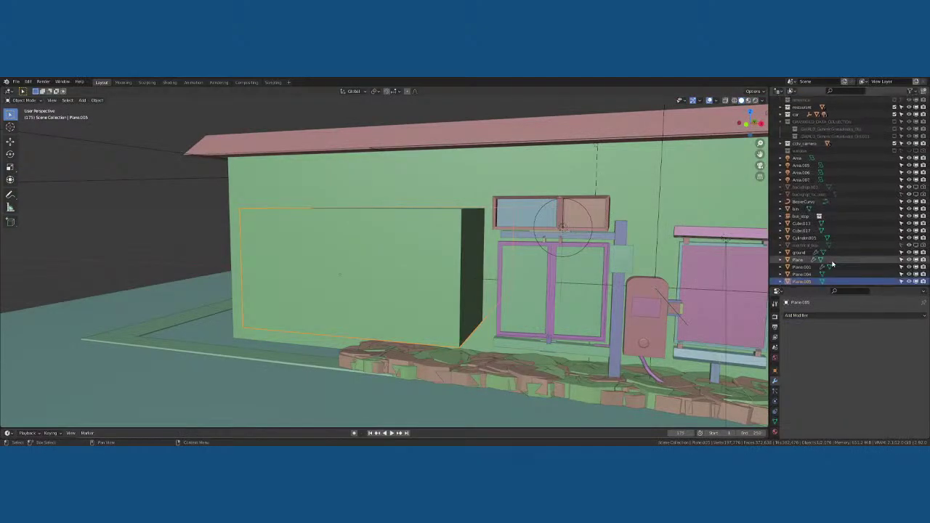
click(834, 275)
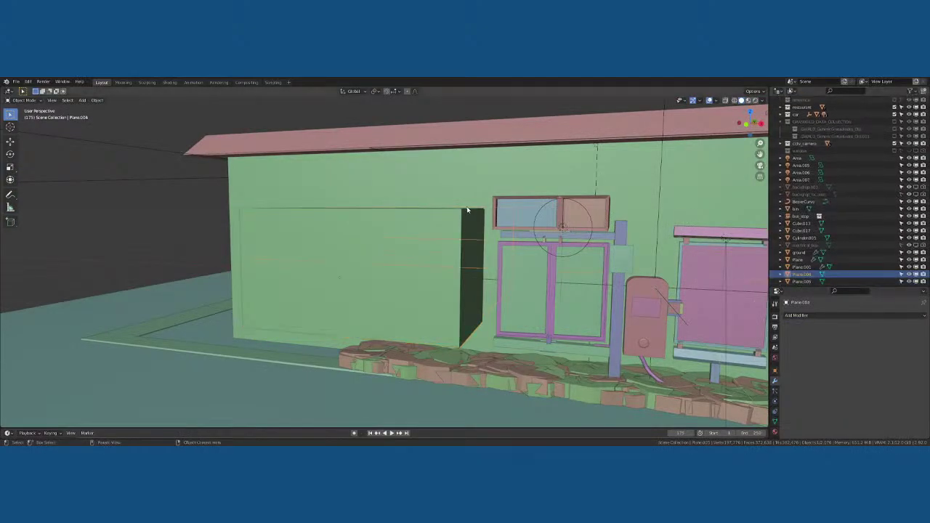
middle_drag(468, 208, 635, 222)
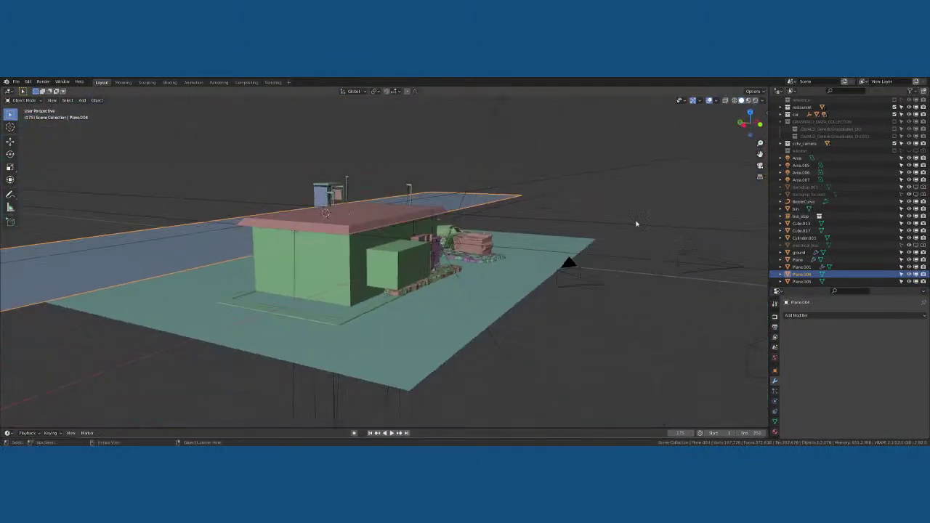
Rename Plane.004 to 'street' and Plane.001 to 'curb'
double_click(809, 276)
text(street)
key(Return)
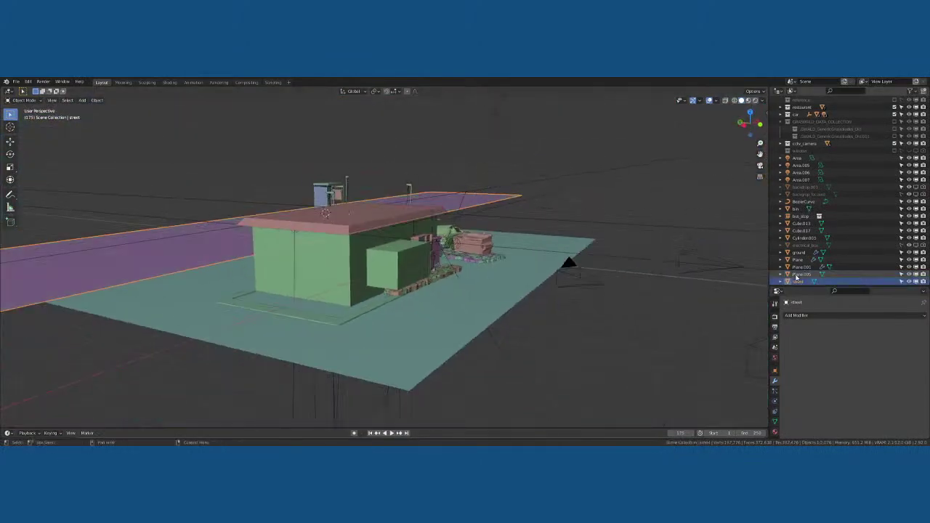
click(800, 274)
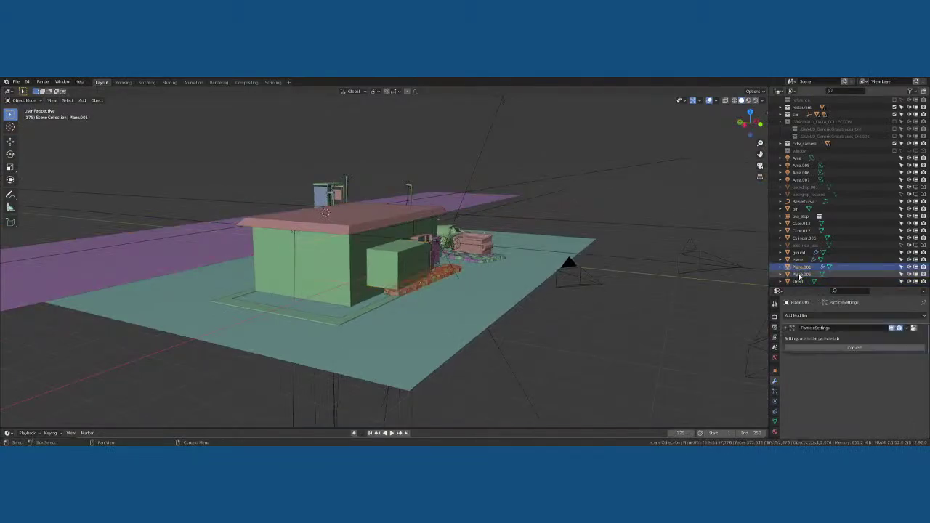
click(800, 274)
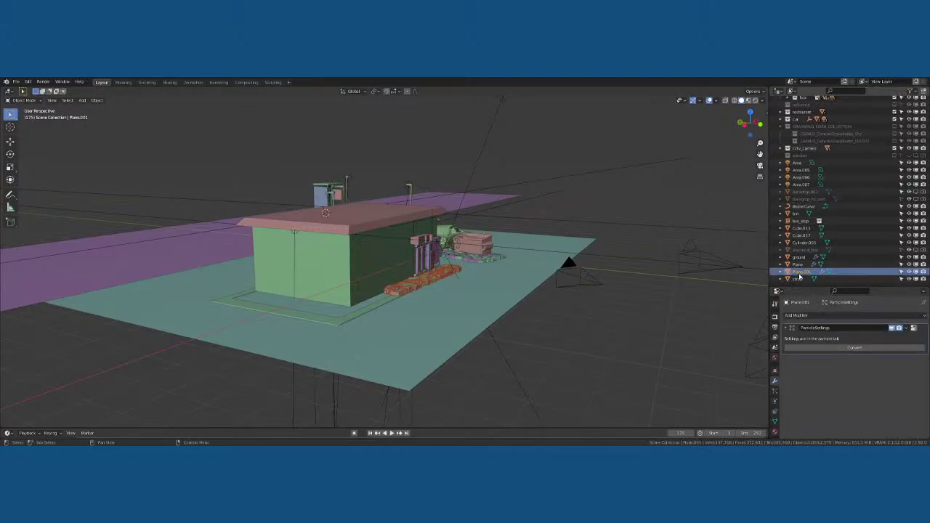
scroll(799, 276, up, 2)
scroll(547, 291, up, 3)
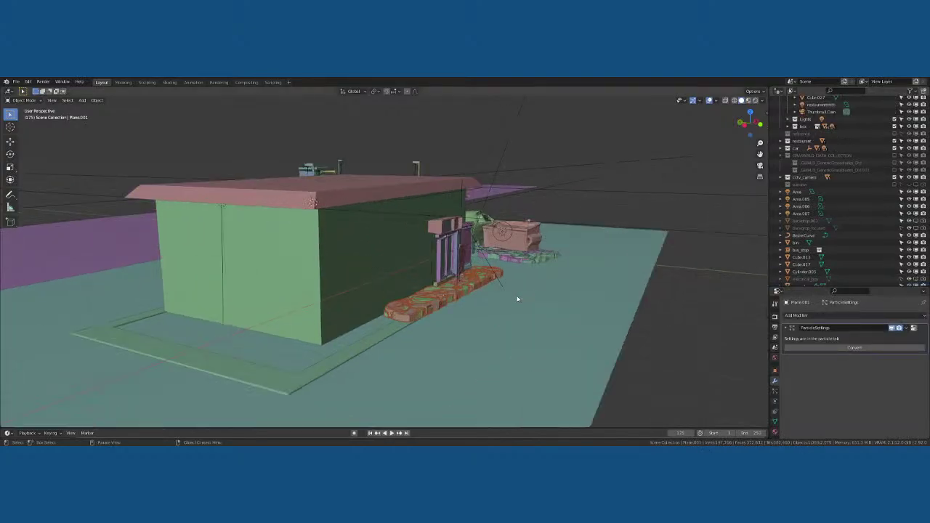
scroll(807, 265, down, 2)
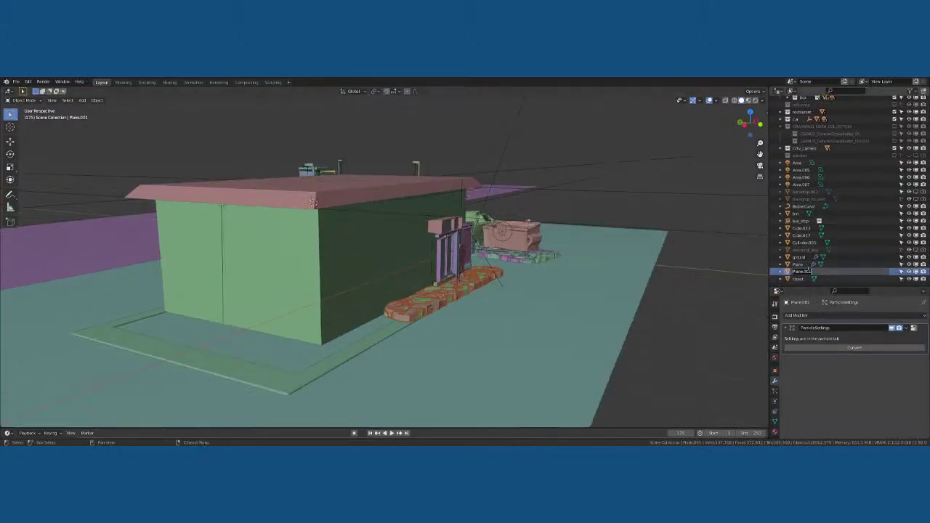
text(curb)
key(Return)
Rename Plane to 'curber_ground' and Cube.013 to 'parking1'
click(800, 272)
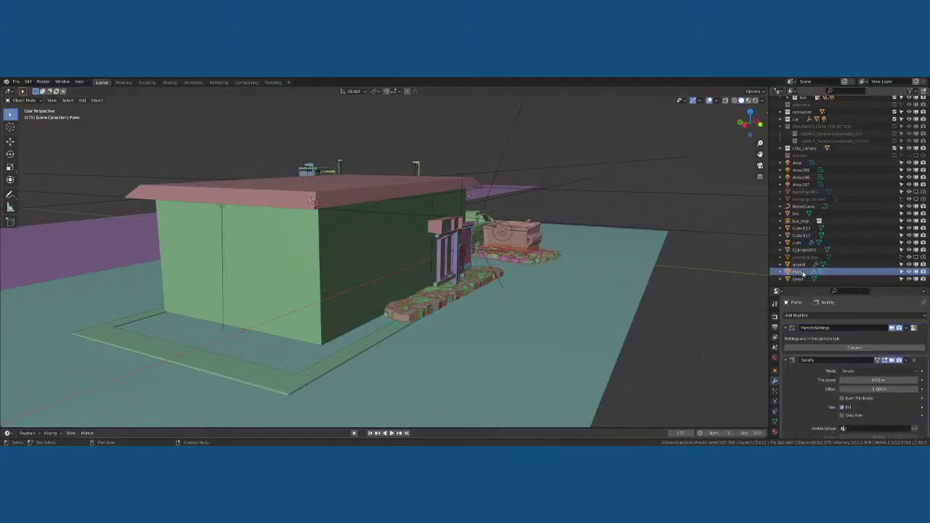
double_click(800, 272)
text(curb)
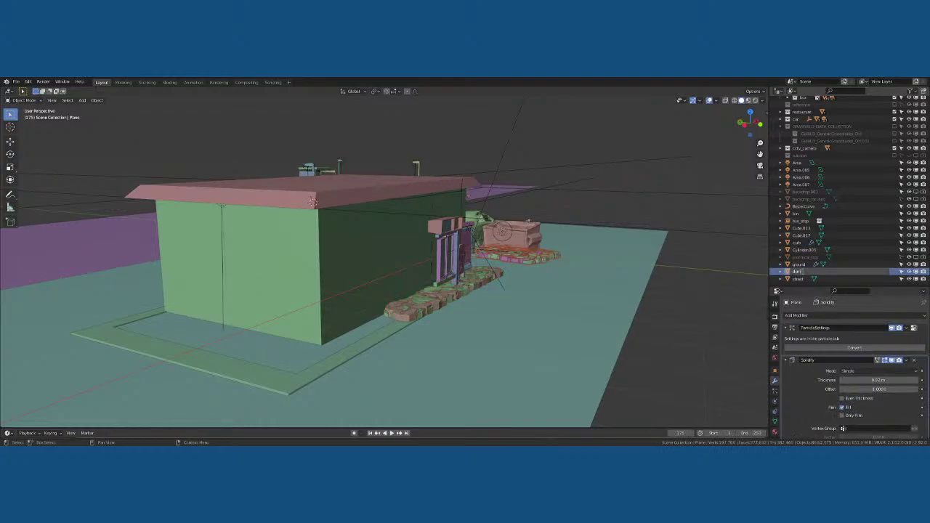
text(er_ground)
key(Return)
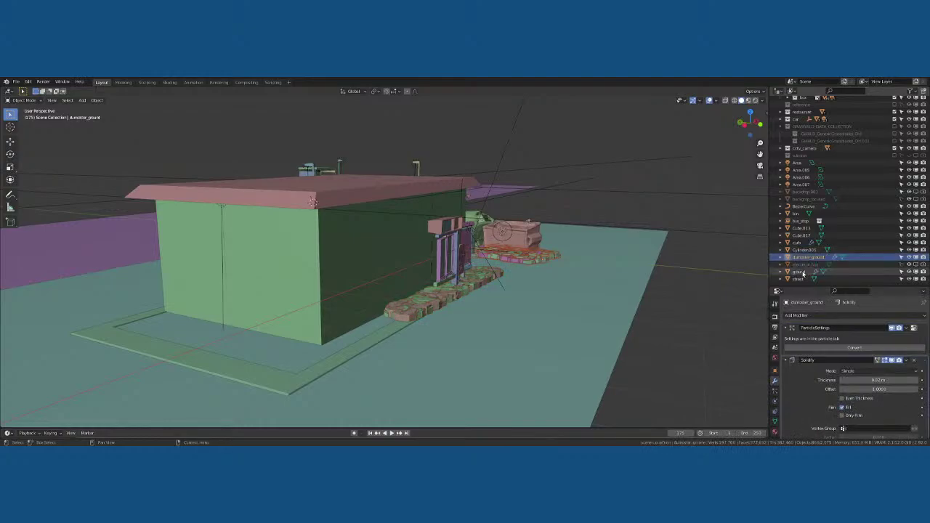
click(801, 251)
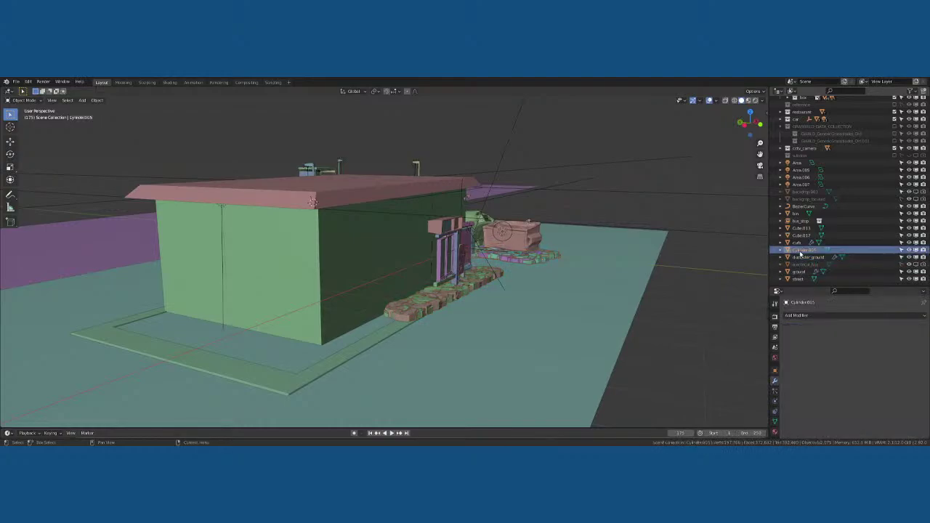
click(799, 244)
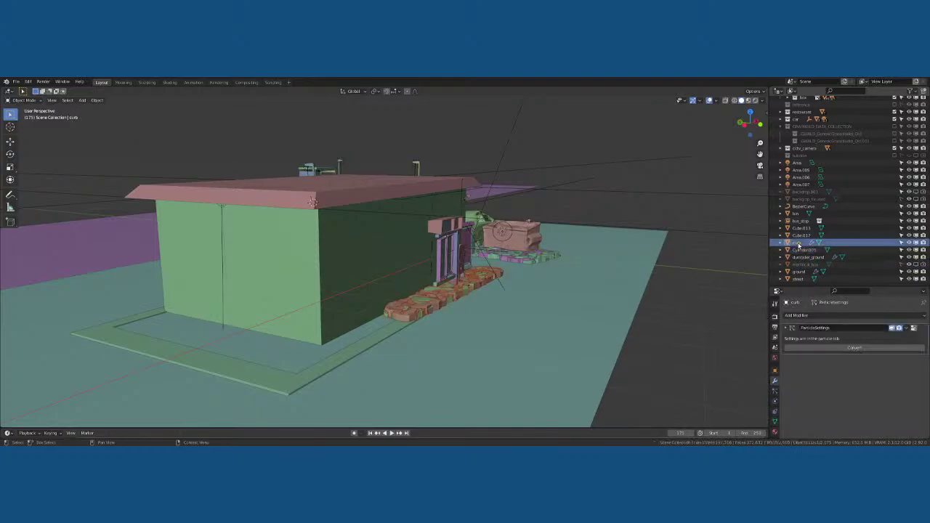
click(801, 235)
click(800, 227)
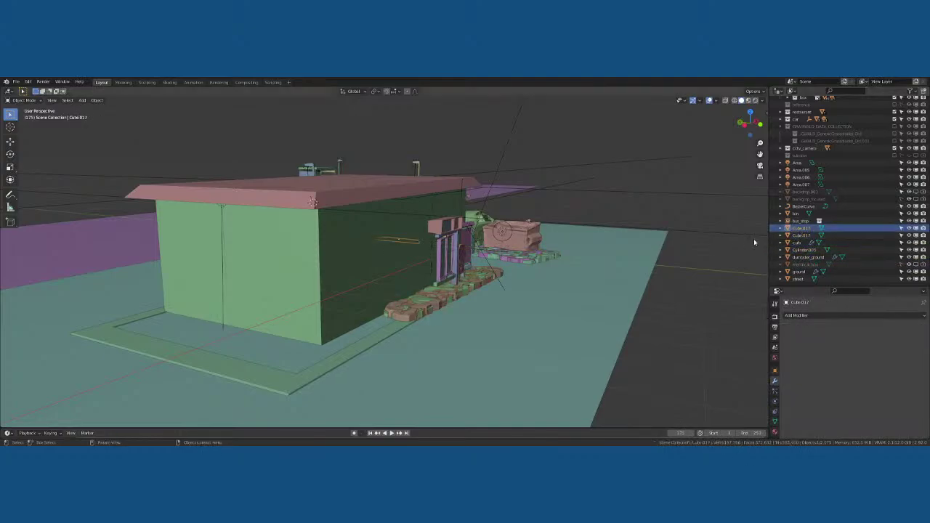
double_click(801, 228)
text(parking1)
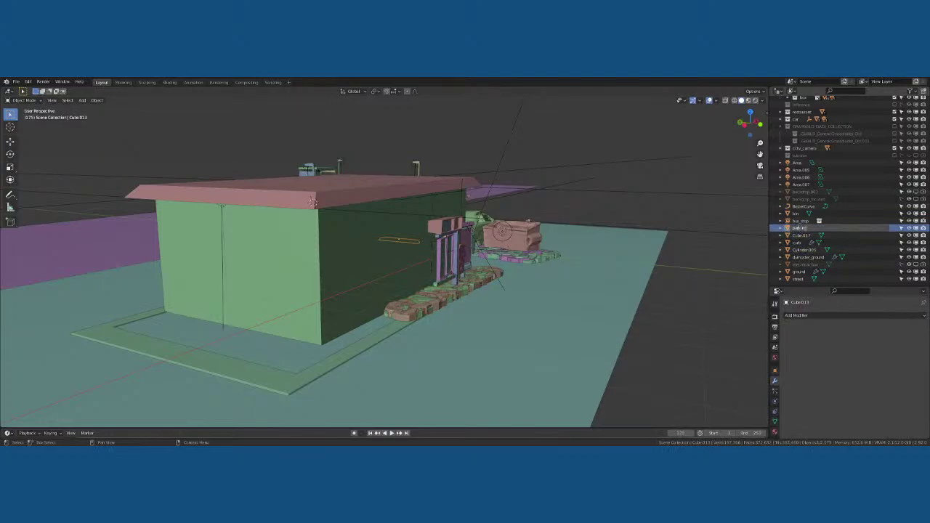
key(Return)
Rename Cube.017 to 'parking', then settle on the name 'parking2'
click(800, 228)
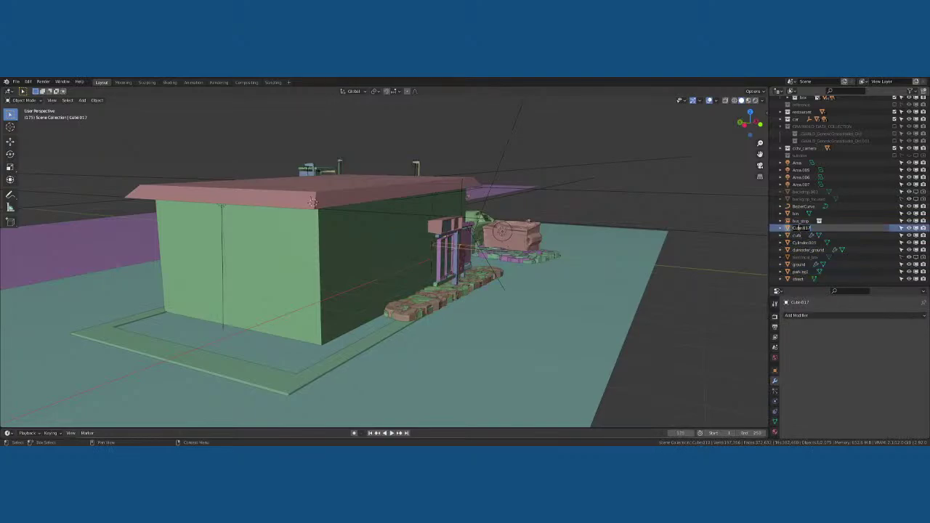
double_click(800, 228)
text(parking)
key(Return)
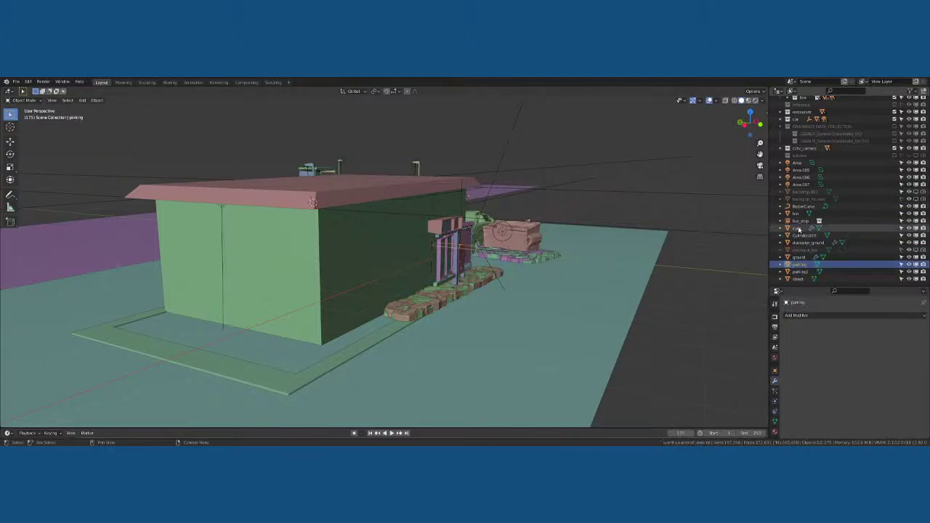
key(F2)
text(parking2)
key(Return)
key(F2)
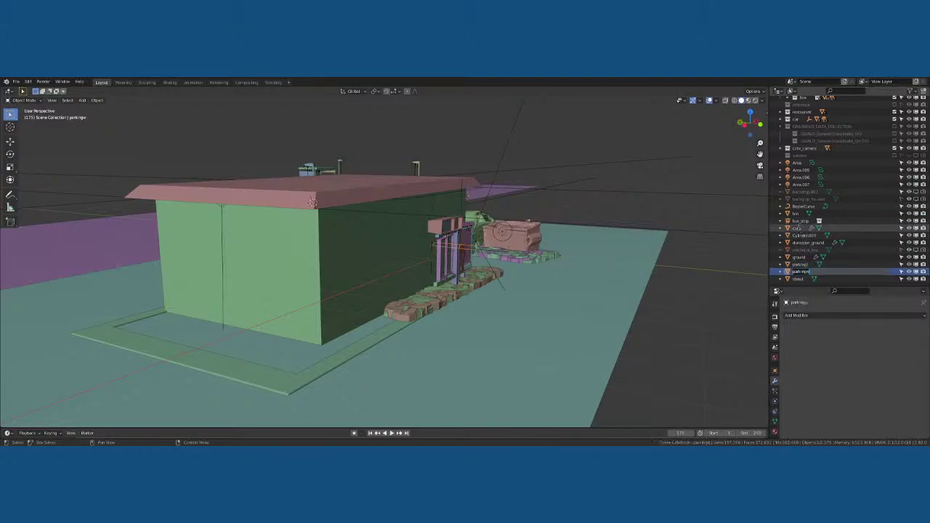
text(2)
key(Return)
scroll(800, 230, up, 1)
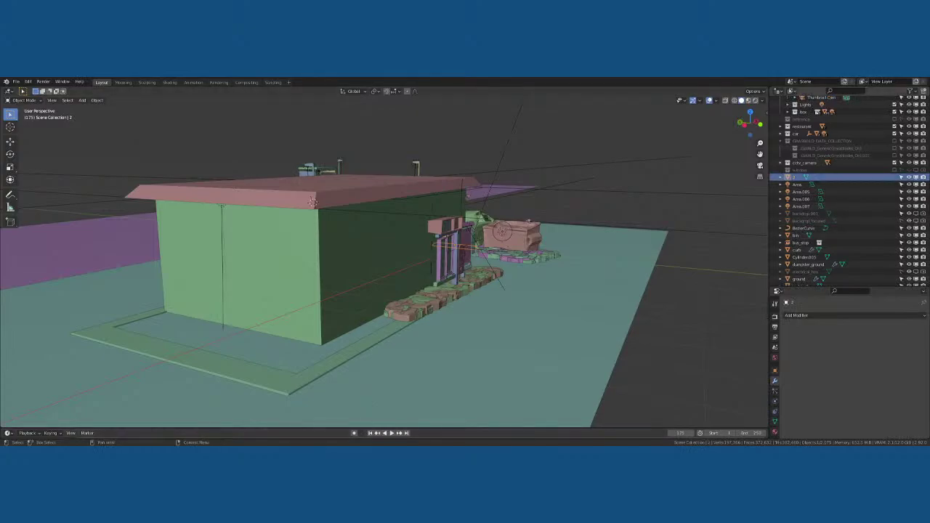
scroll(796, 178, up, 1)
text(parking)
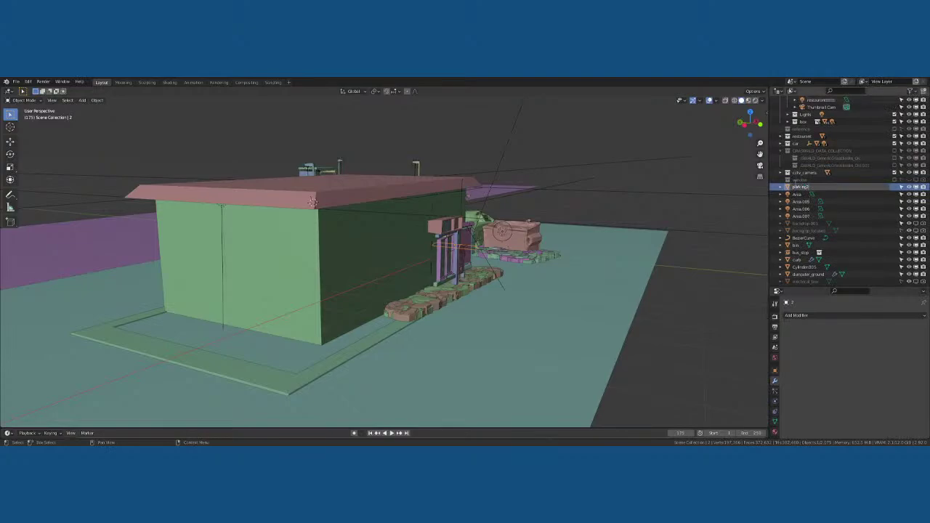
key(Return)
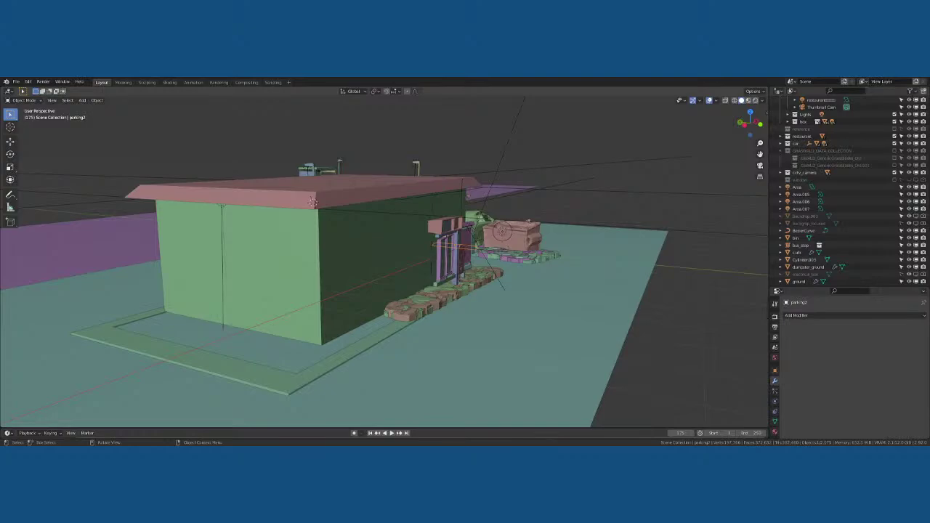
Add a centred loop cut across the restaurant's walls in Edit Mode
click(341, 282)
middle_drag(339, 258, 307, 258)
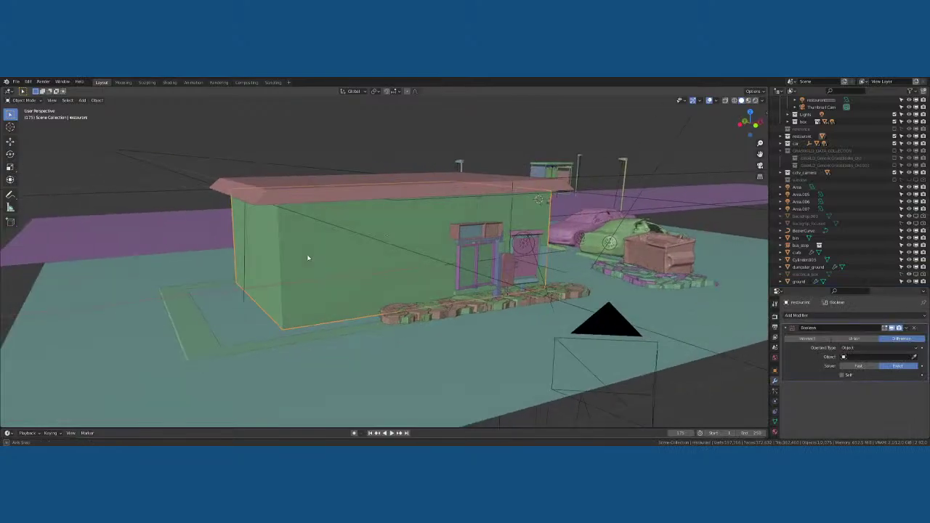
key(Tab)
scroll(307, 251, up, 3)
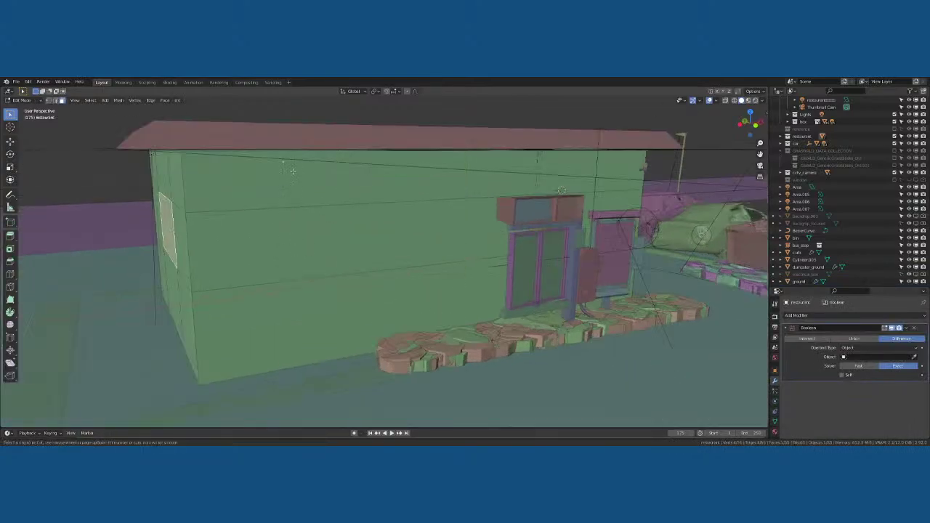
key(ctrl+r)
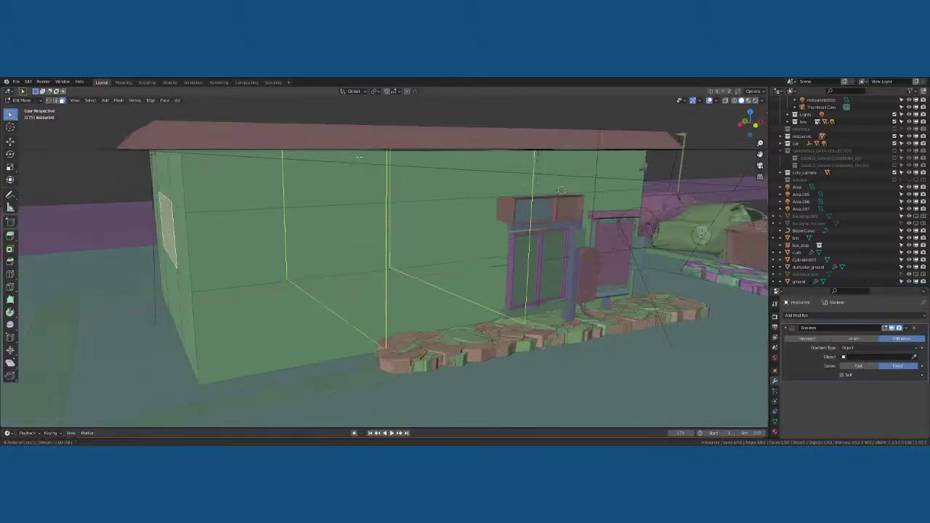
click(357, 156)
right_click(253, 172)
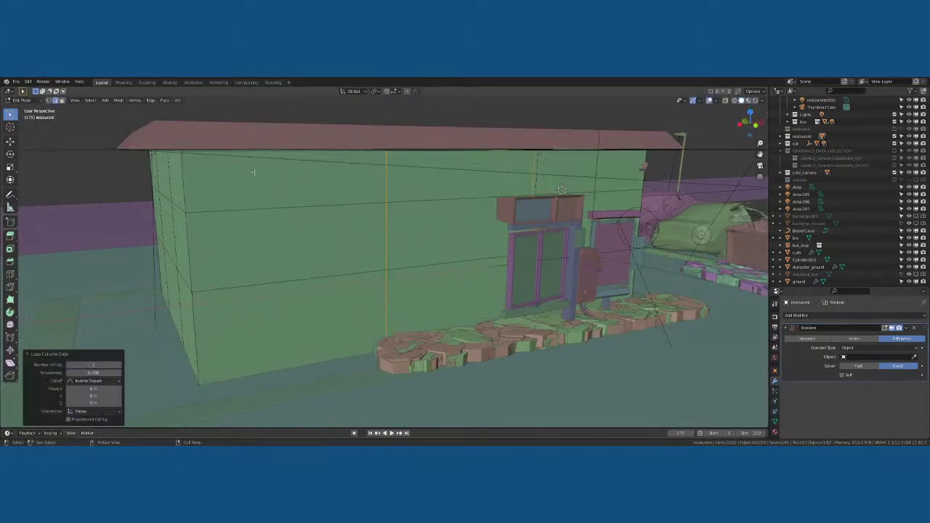
Clear the selection and return the restaurant to Object Mode
key(alt+a)
middle_drag(434, 202, 434, 227)
key(Tab)
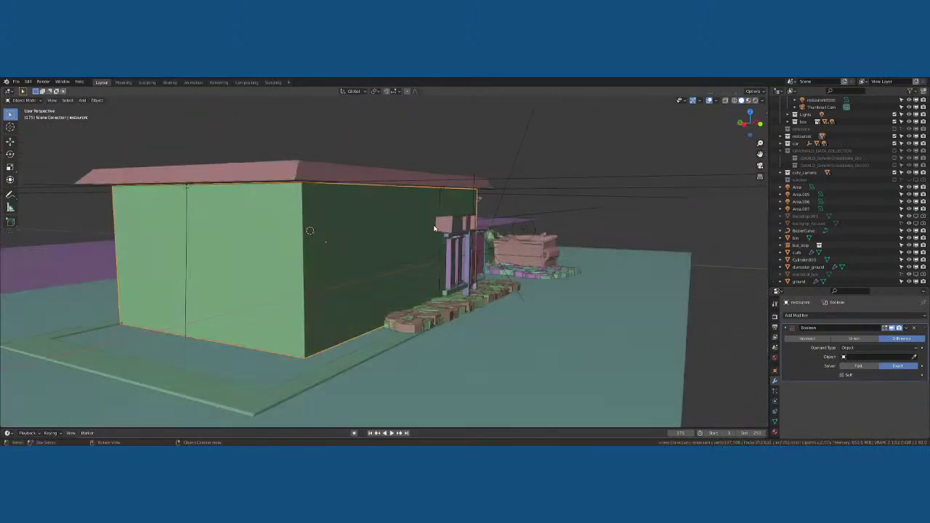
key(alt+a)
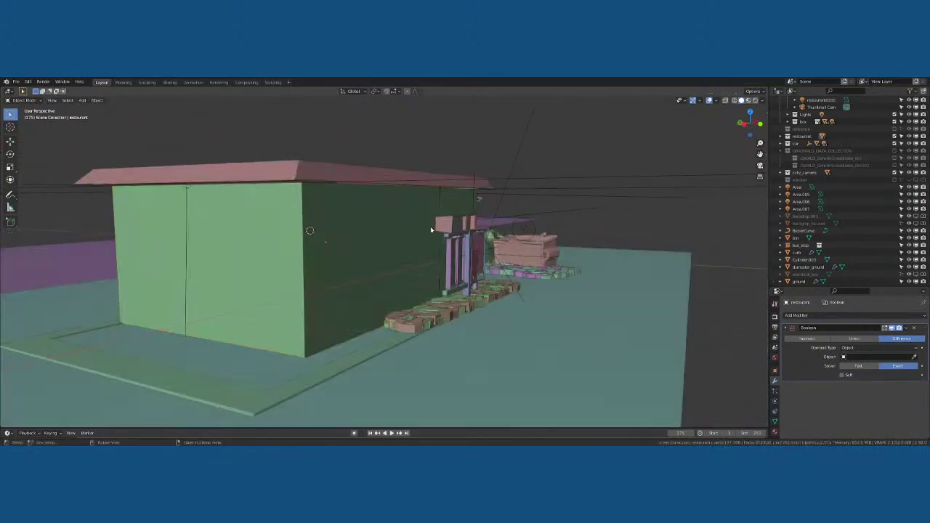
key(shift+a)
key(Escape)
Show the window collection and select the window plane
key(a)
click(431, 181)
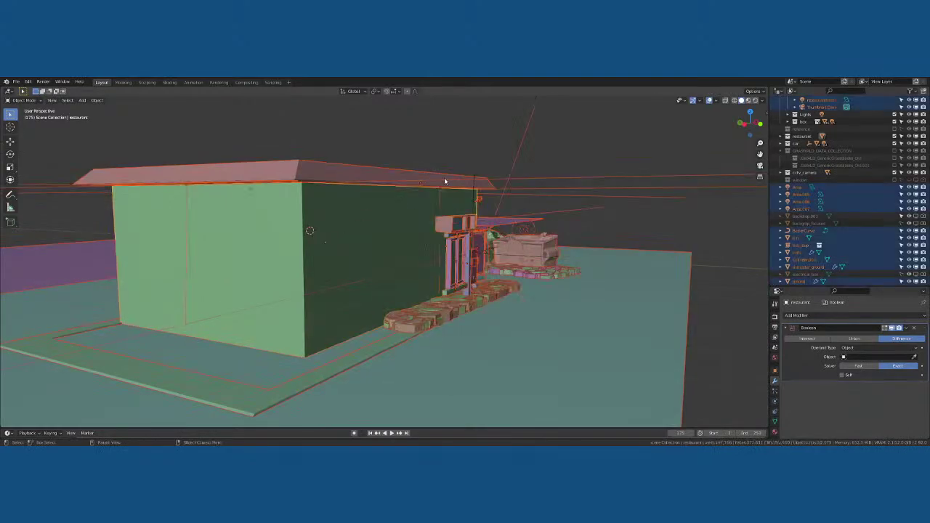
middle_drag(444, 178, 763, 211)
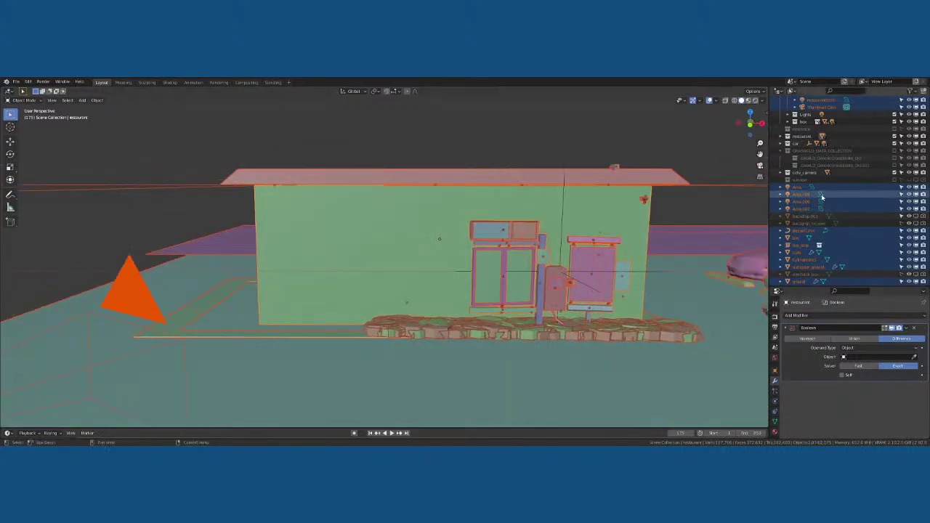
click(894, 179)
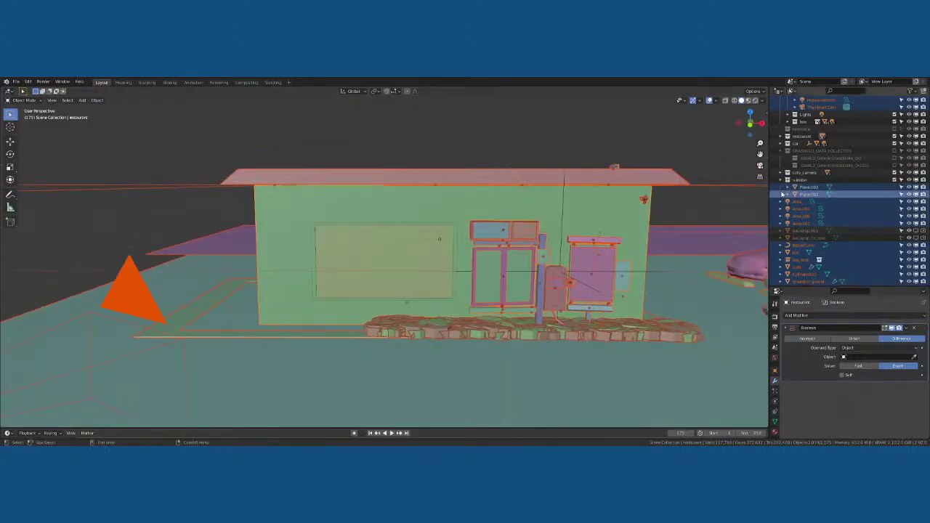
click(400, 254)
middle_drag(395, 259, 378, 280)
scroll(432, 255, up, 5)
scroll(364, 277, down, 3)
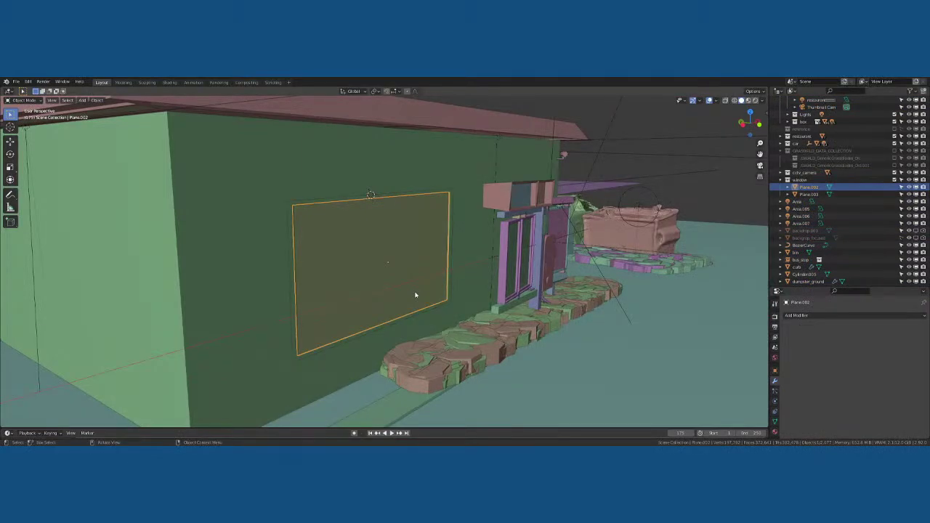
Duplicate the window plane in place and extrude the copy into a box
key(shift+d)
right_click(436, 299)
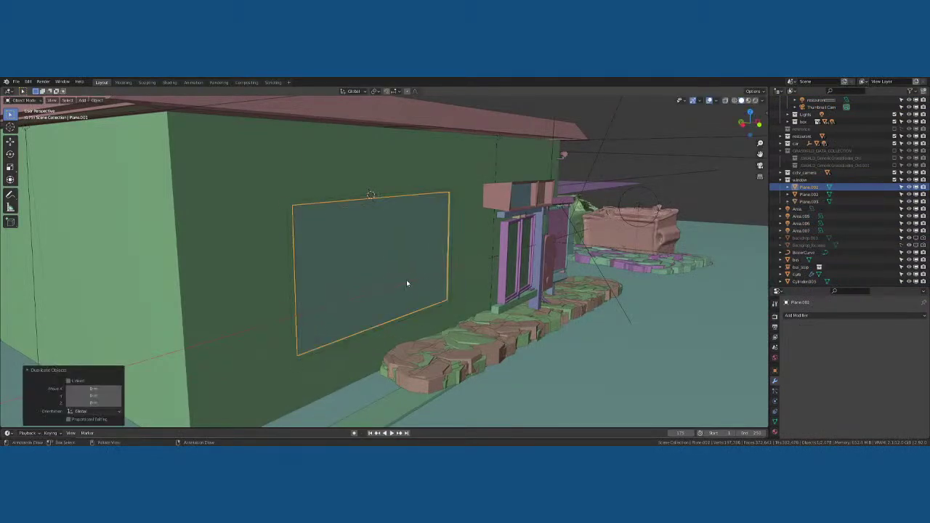
middle_drag(406, 284, 422, 283)
key(Tab)
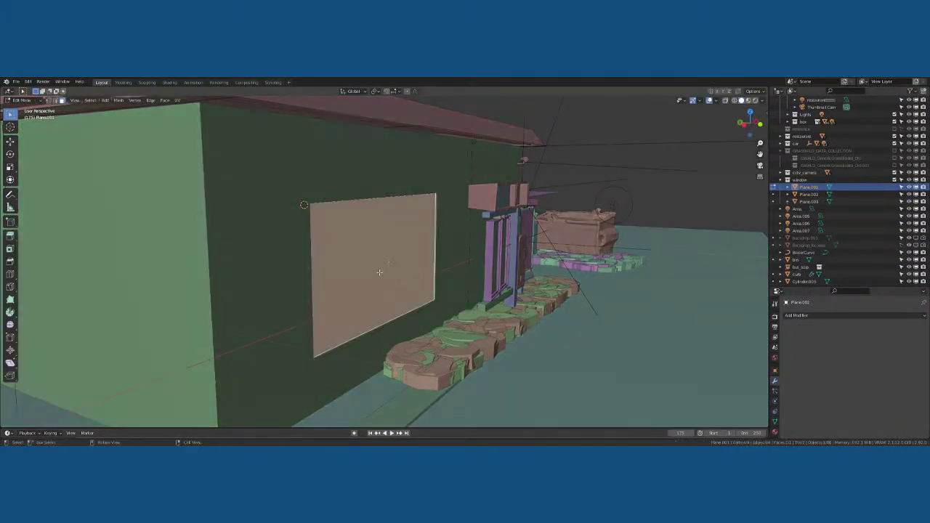
key(e)
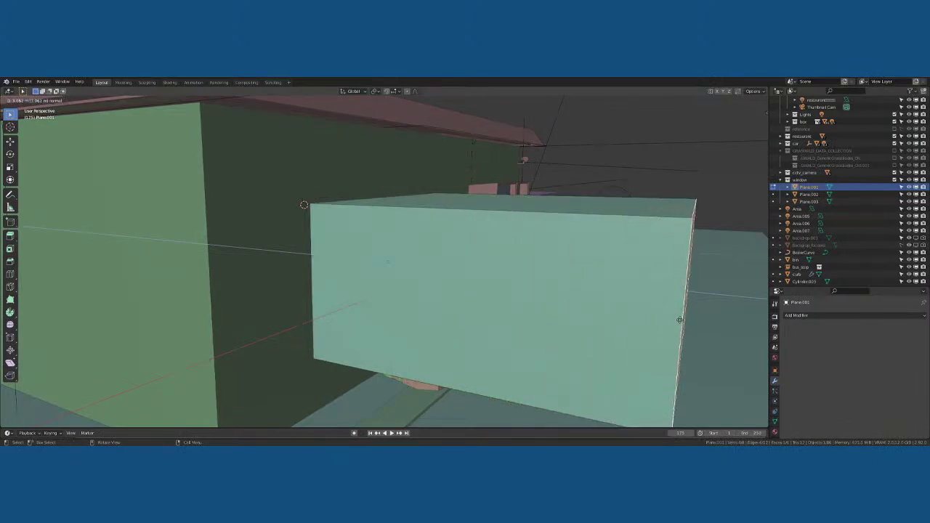
click(680, 320)
middle_drag(680, 320, 632, 288)
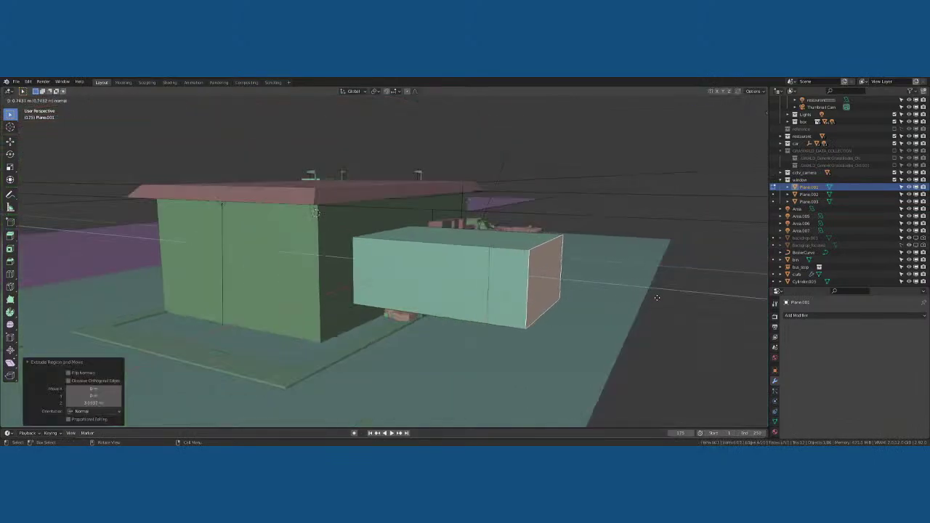
click(577, 297)
click(506, 294)
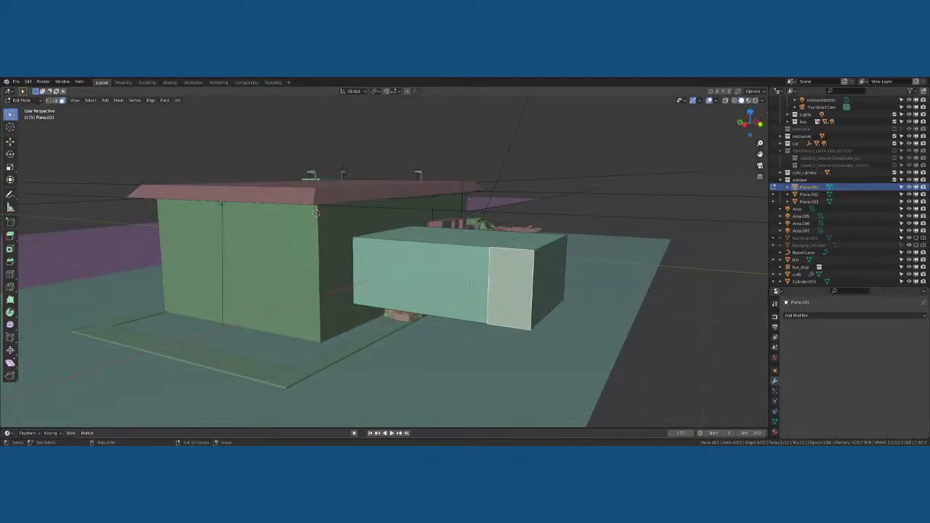
shift+click(476, 278)
key(a)
click(473, 230)
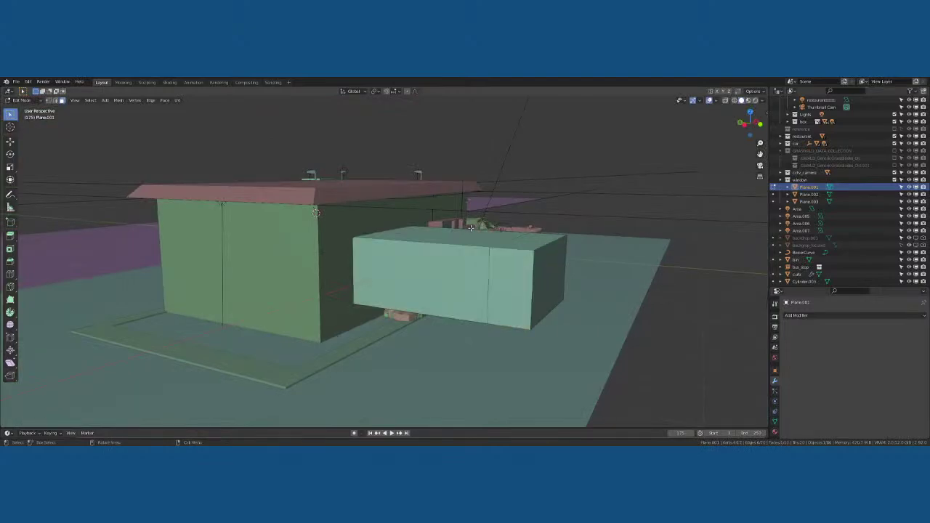
key(Tab)
Move the window box along the Y axis into the restaurant wall
scroll(476, 251, down, 4)
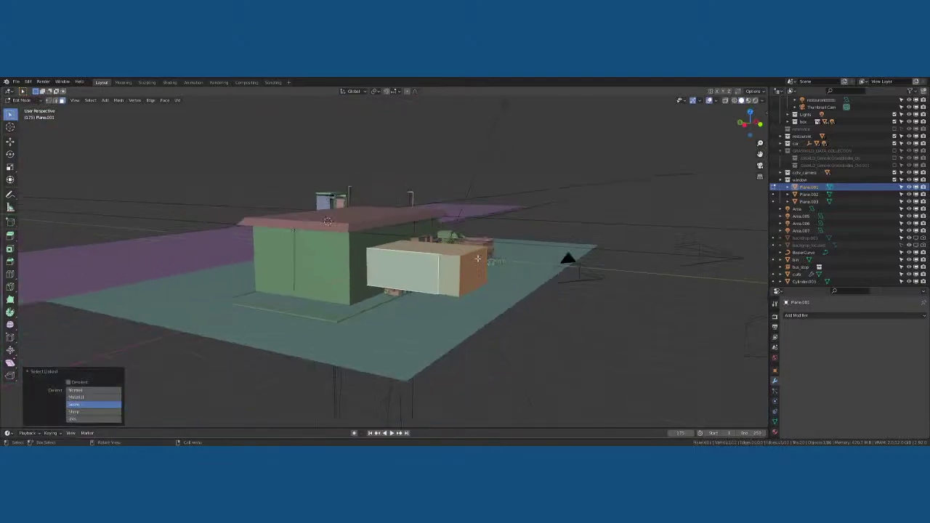
scroll(476, 254, up, 4)
scroll(475, 259, up, 1)
key(g)
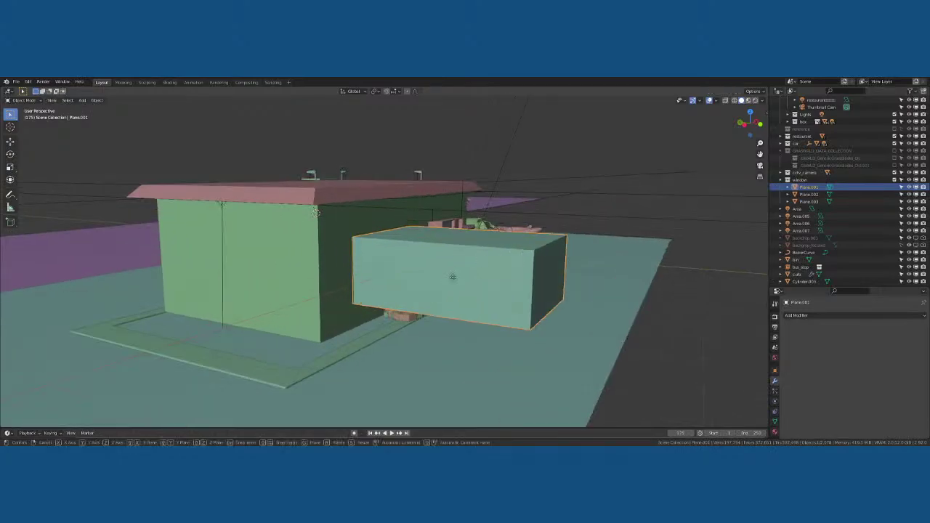
key(y)
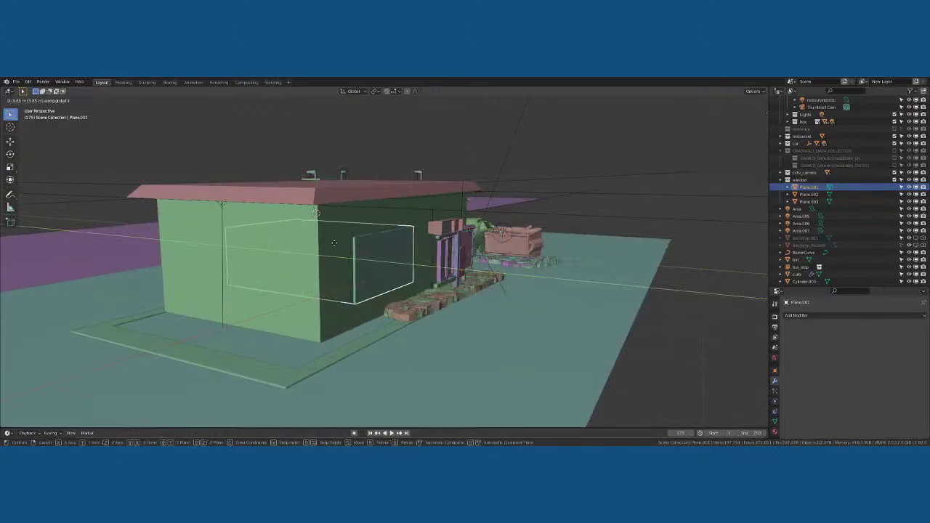
click(337, 245)
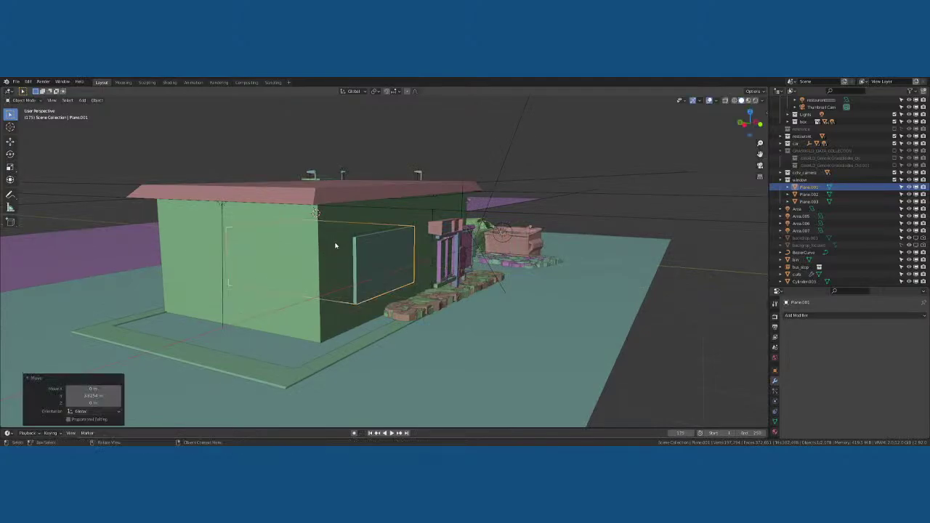
middle_drag(336, 245, 390, 247)
scroll(318, 256, up, 5)
Test a Bool Tool difference on the wall, then delete its Boolean modifier
shift+click(318, 173)
key(ctrl+shift+KP_Subtract)
click(360, 233)
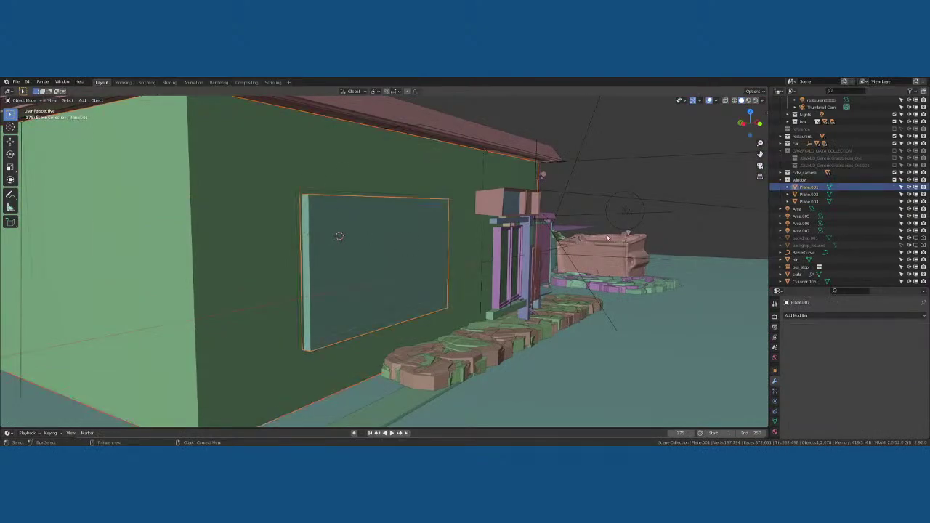
key(n)
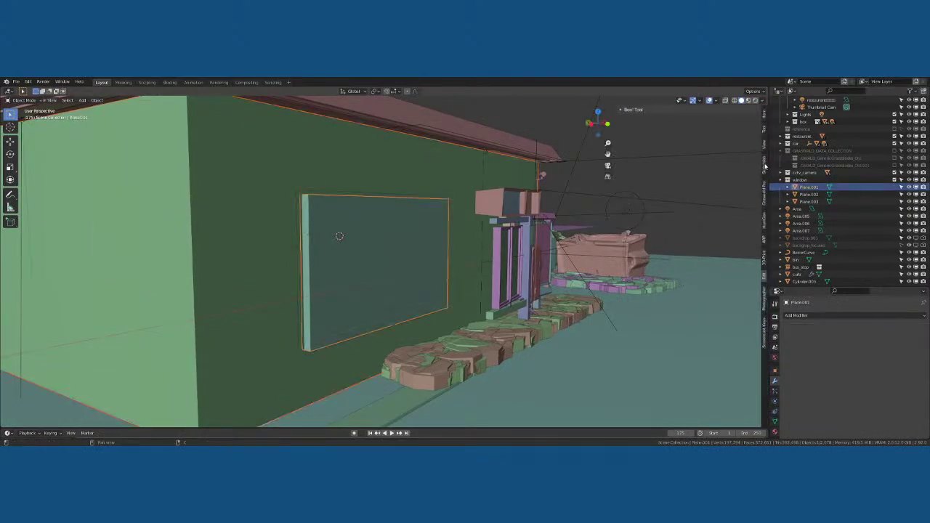
key(ctrl+minus)
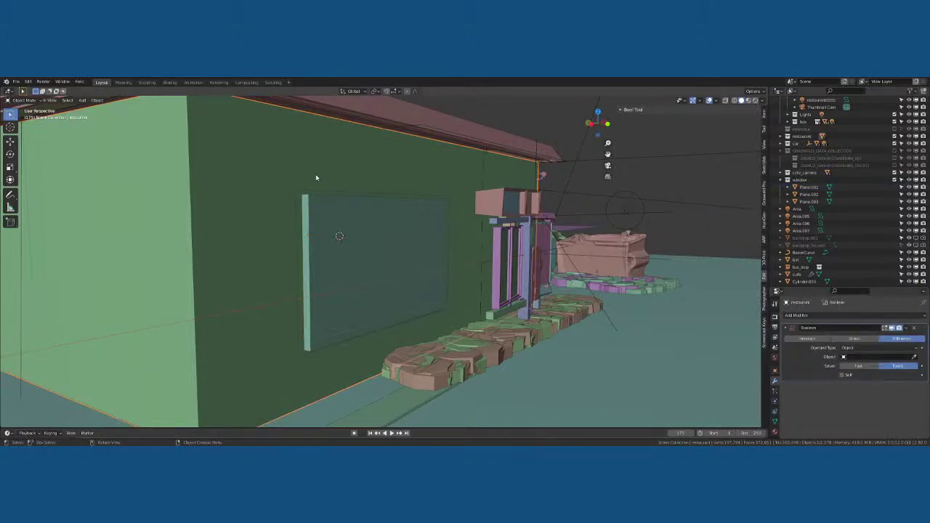
click(914, 329)
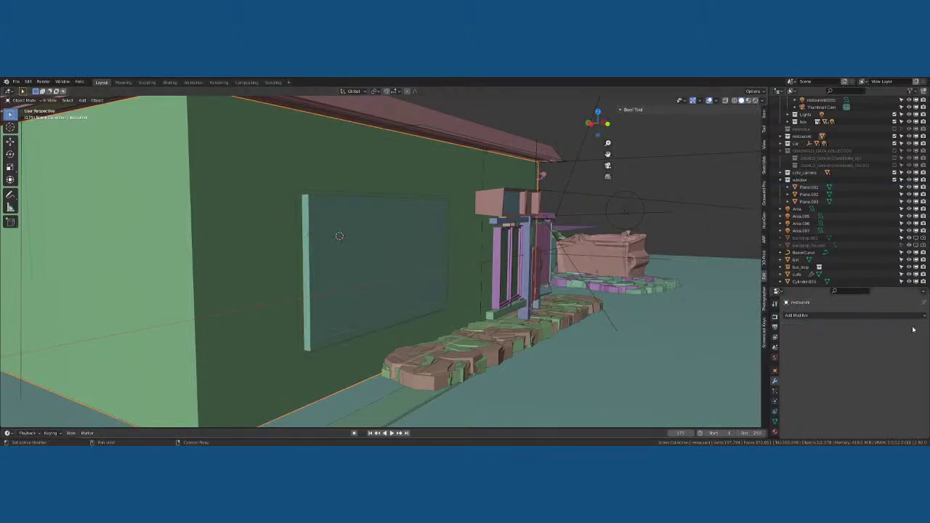
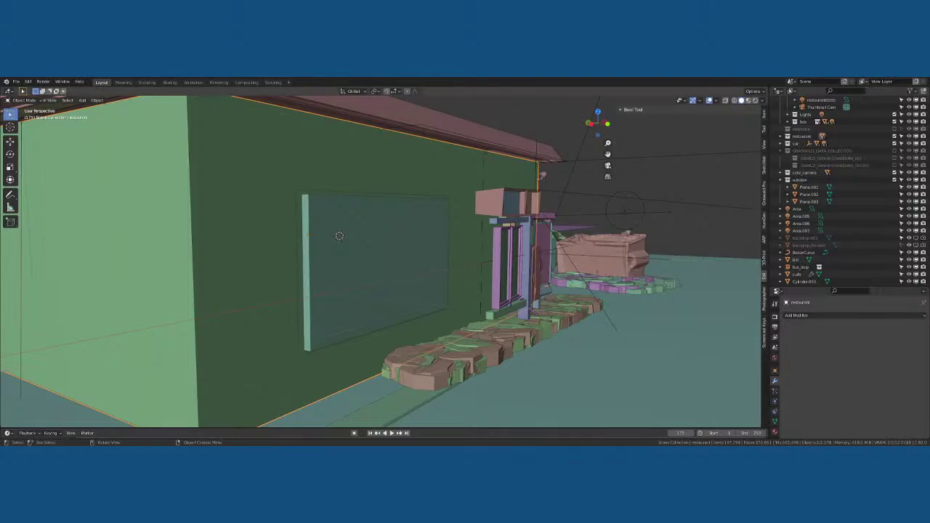
With the window plane and restaurant wall selected, apply Bool Tool Auto Difference to cut the opening
click(176, 249)
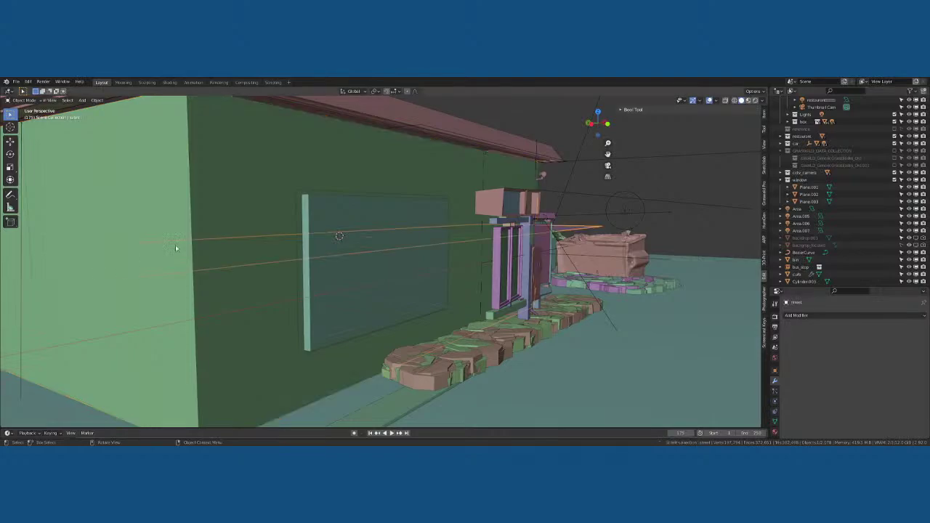
click(370, 215)
shift+click(322, 172)
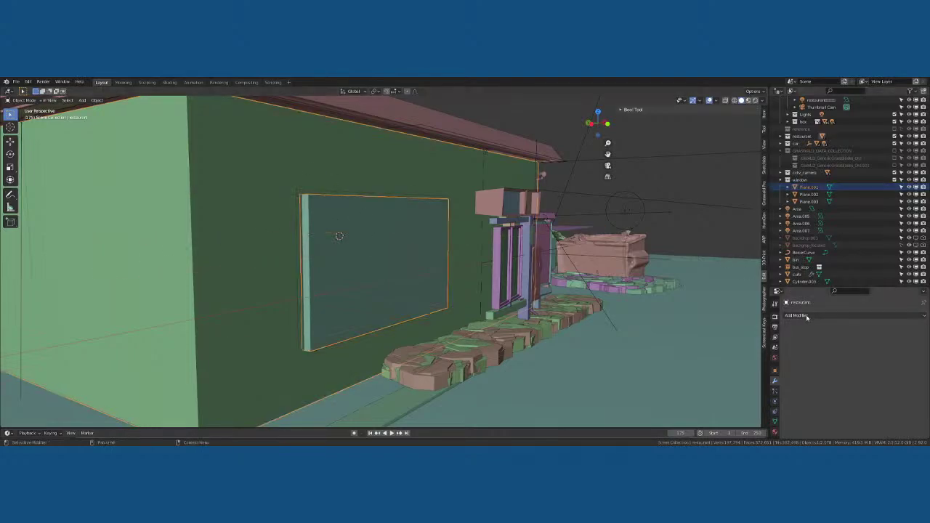
click(674, 110)
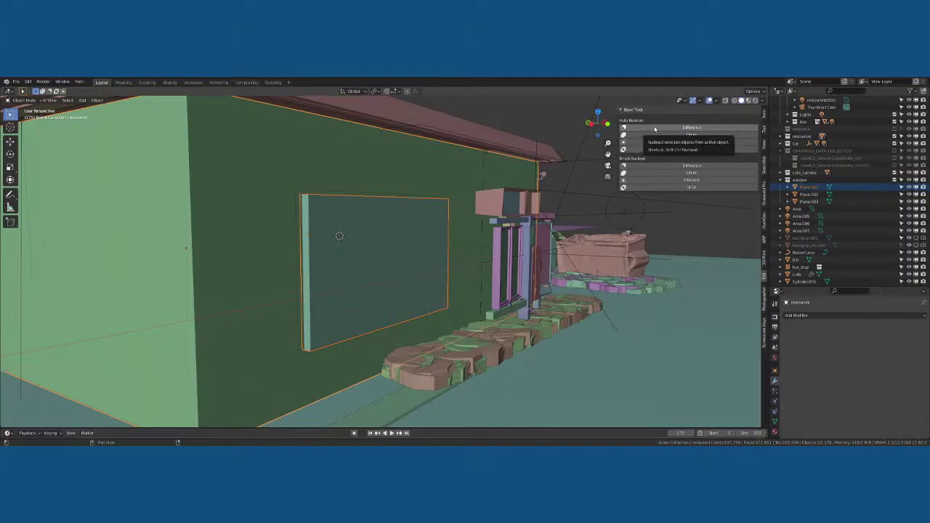
click(655, 129)
middle_drag(509, 218, 432, 209)
Duplicate the inner window plane Plane.002 in place
click(421, 226)
key(g)
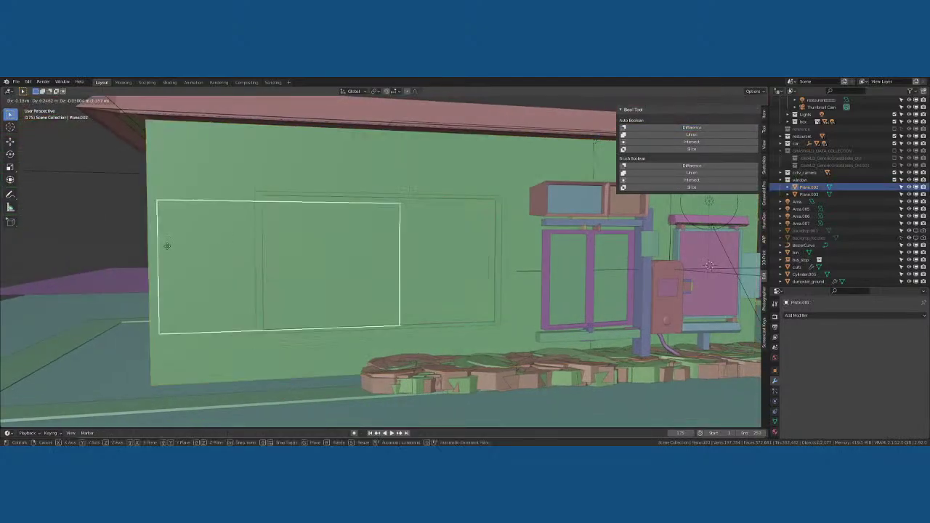
key(Escape)
key(shift+d)
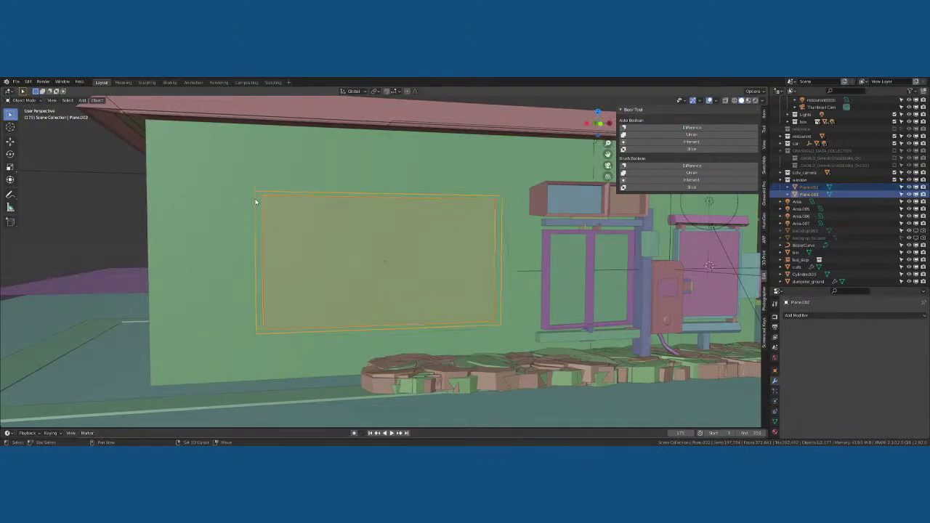
key(Escape)
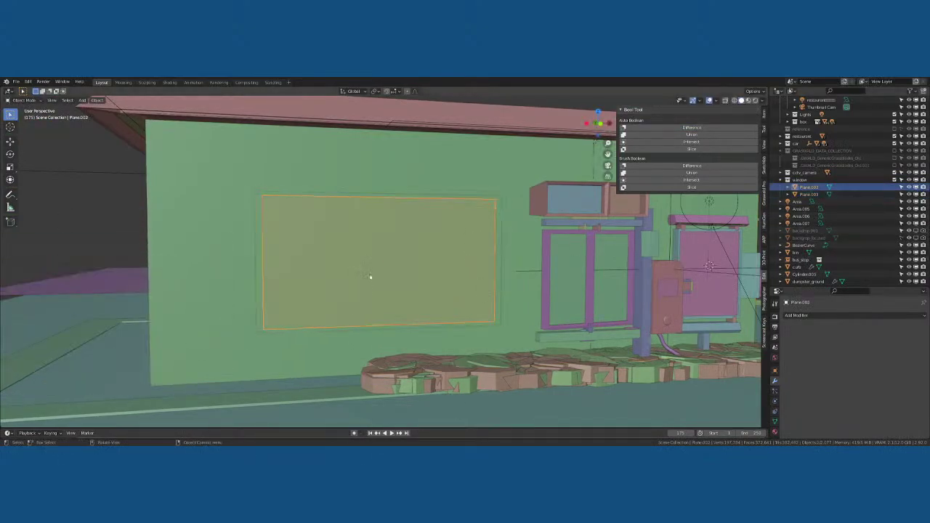
Orbit around the wall while selecting the wall, window panel Plane.001 and frame Plane.003
shift+click(371, 273)
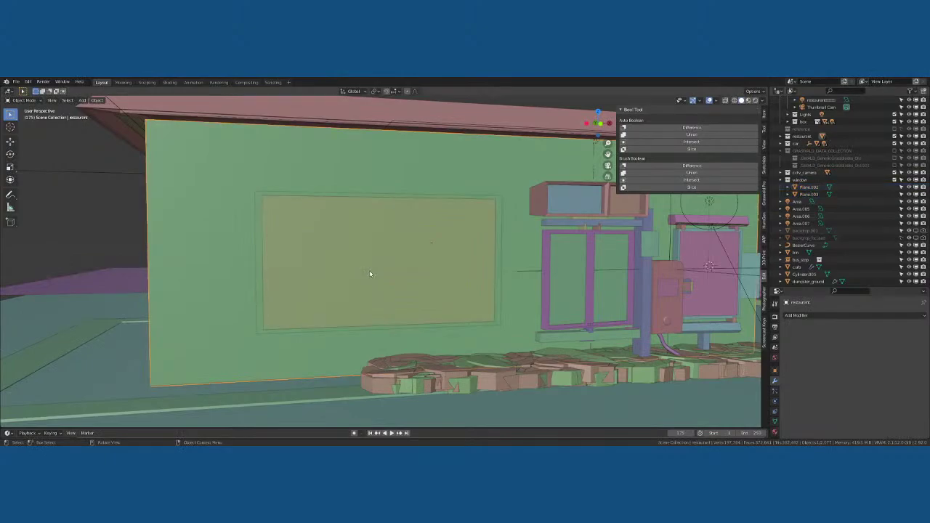
click(426, 229)
click(426, 229)
middle_drag(430, 230, 469, 234)
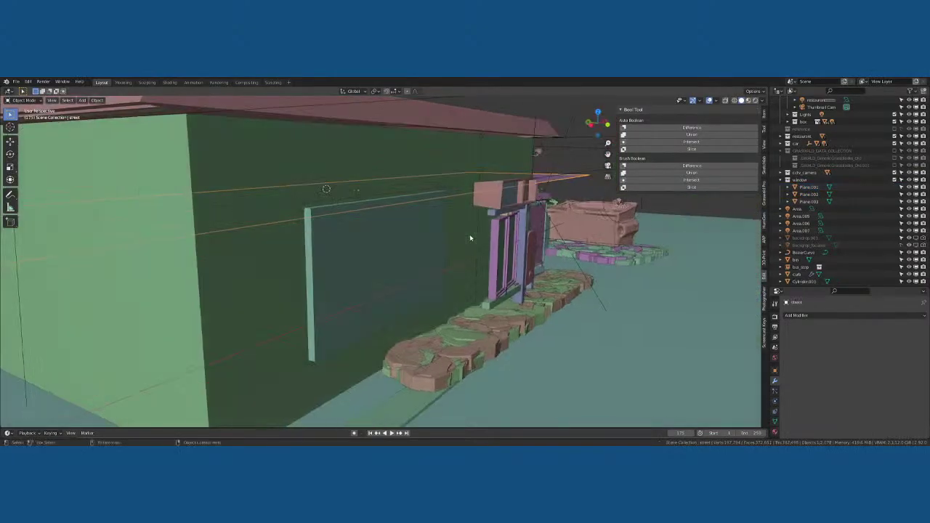
click(470, 237)
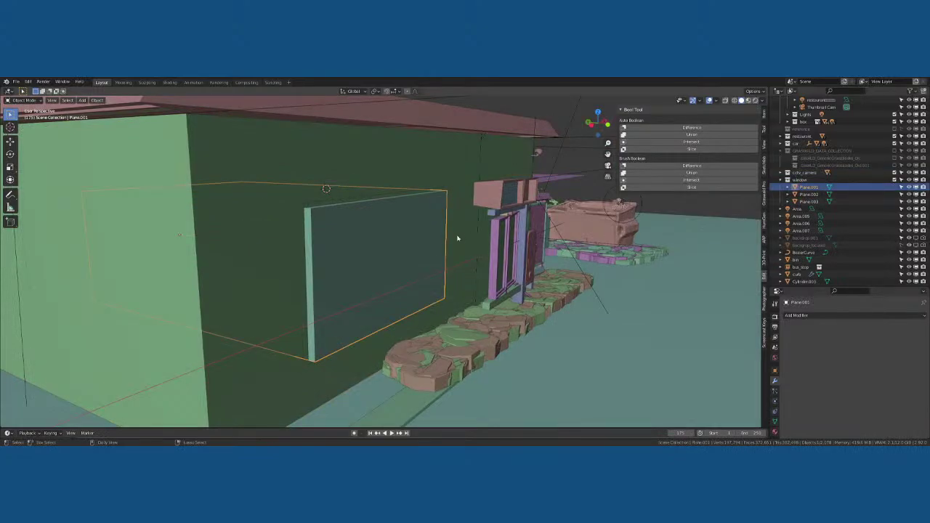
click(303, 222)
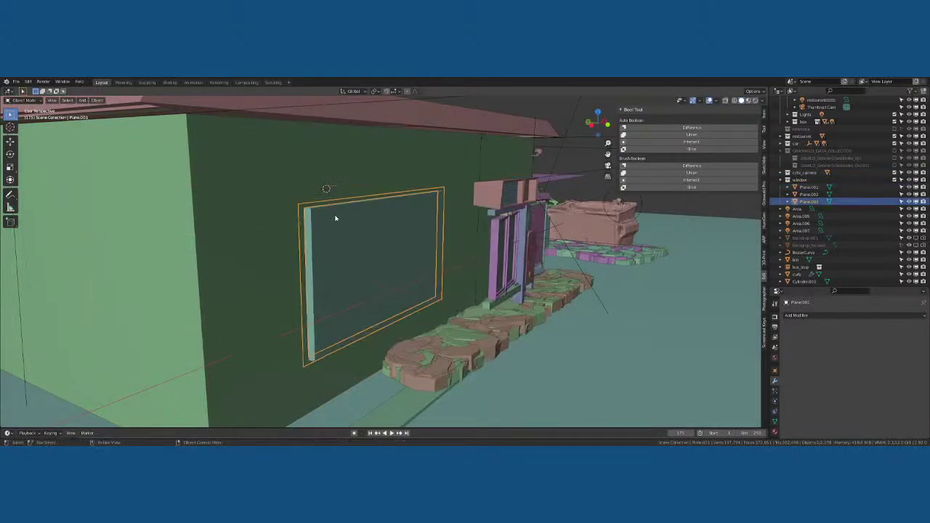
Rename Plane.002 to 'panel' in the Outliner
click(809, 195)
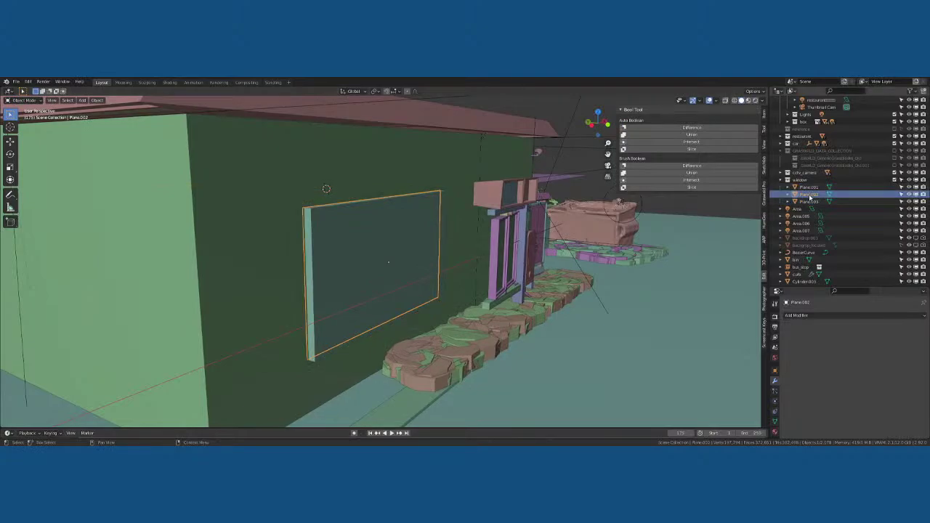
scroll(811, 197, down, 1)
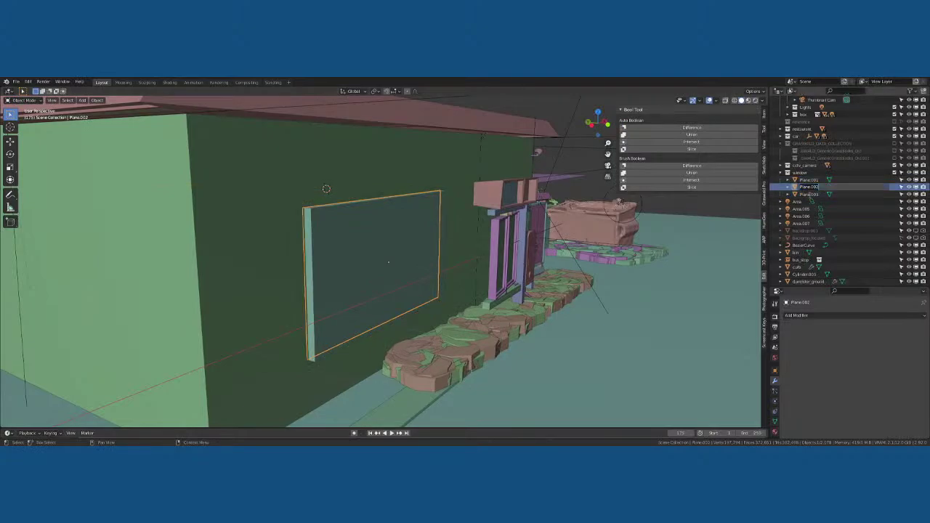
double_click(809, 187)
text(panel)
key(Return)
Rename Plane.003 to 'frame', then select the window plane and the restaurant wall
click(812, 187)
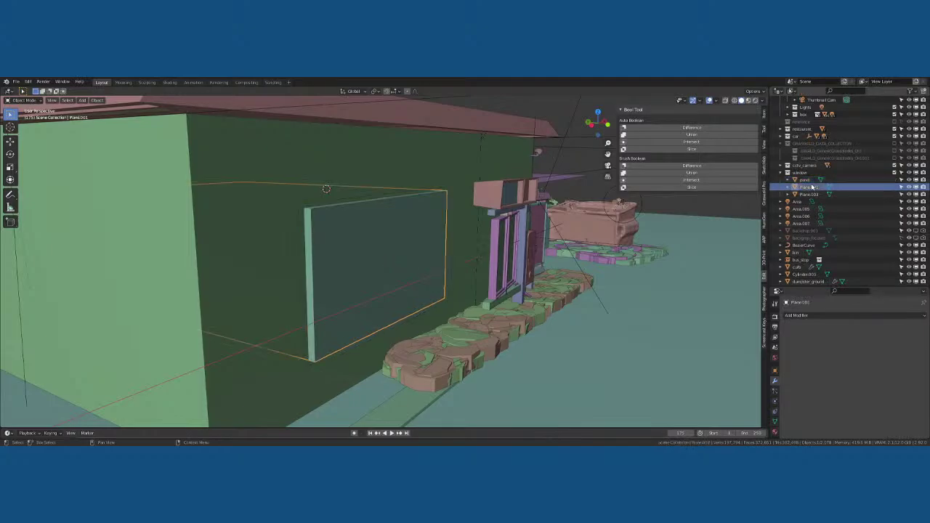
click(811, 194)
scroll(810, 196, down, 1)
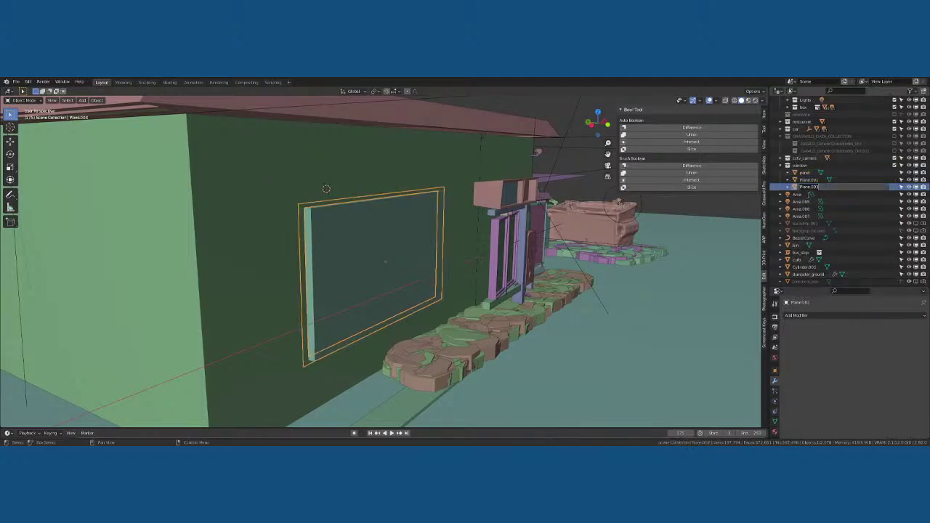
double_click(809, 187)
text(frame)
key(Return)
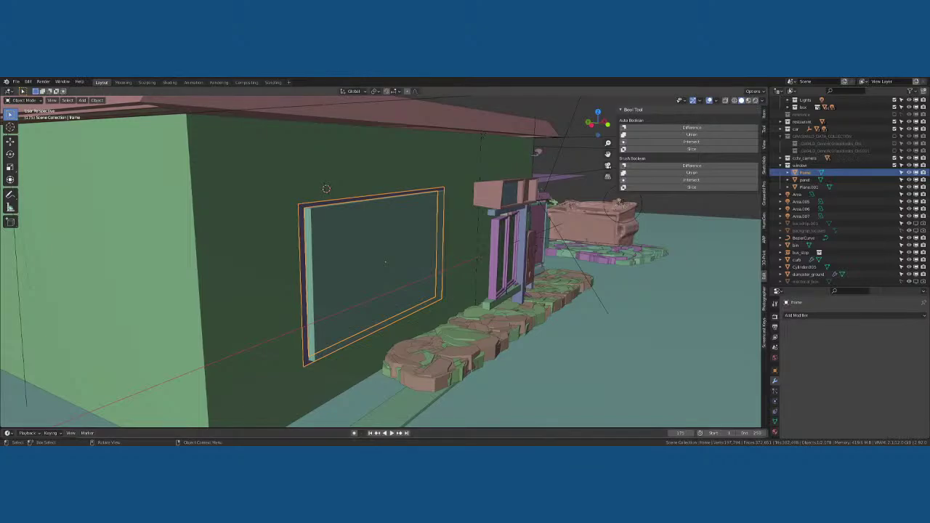
click(387, 271)
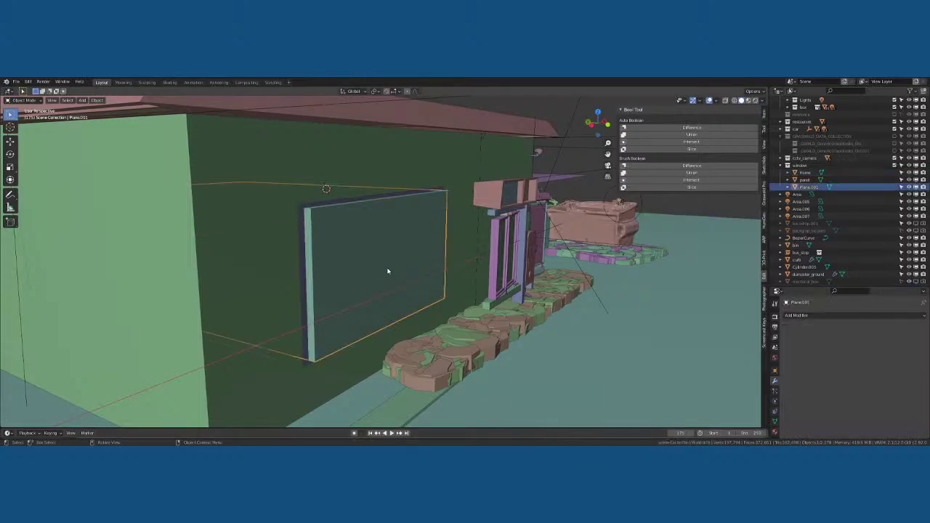
click(400, 162)
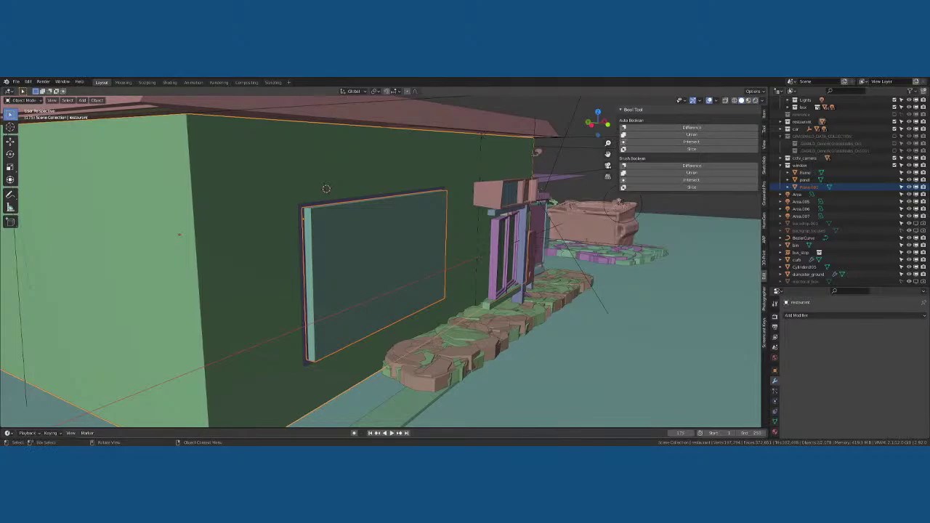
Face the window wall and subtract the window pane with Bool Tool Difference, then select the frame
click(648, 224)
click(362, 217)
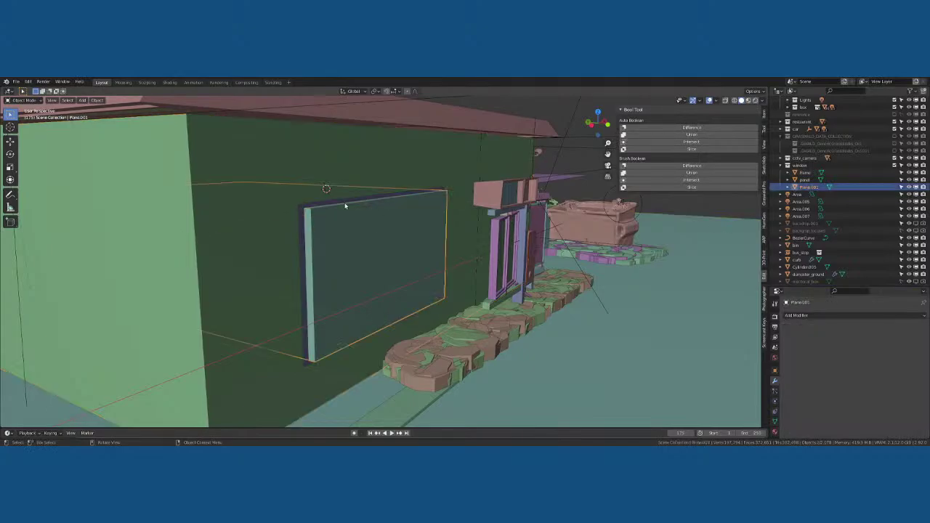
scroll(323, 157, down, 2)
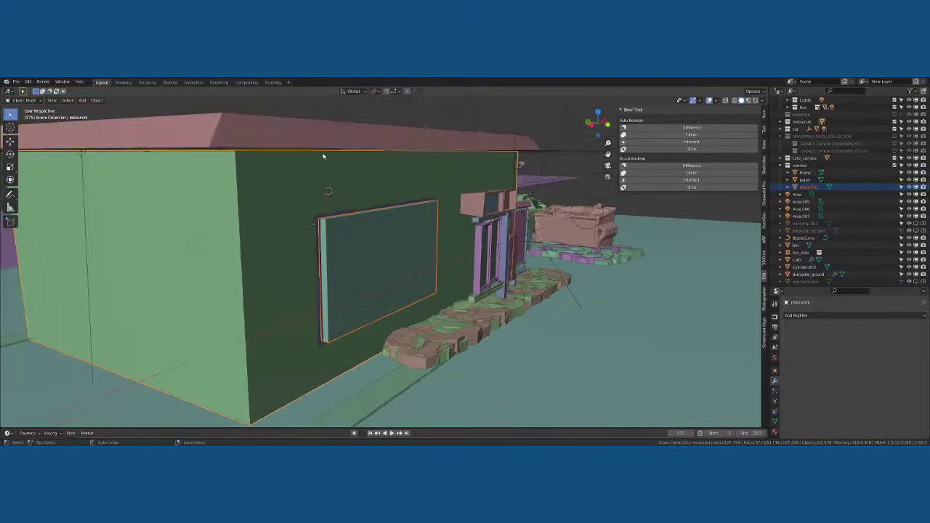
scroll(324, 157, down, 10)
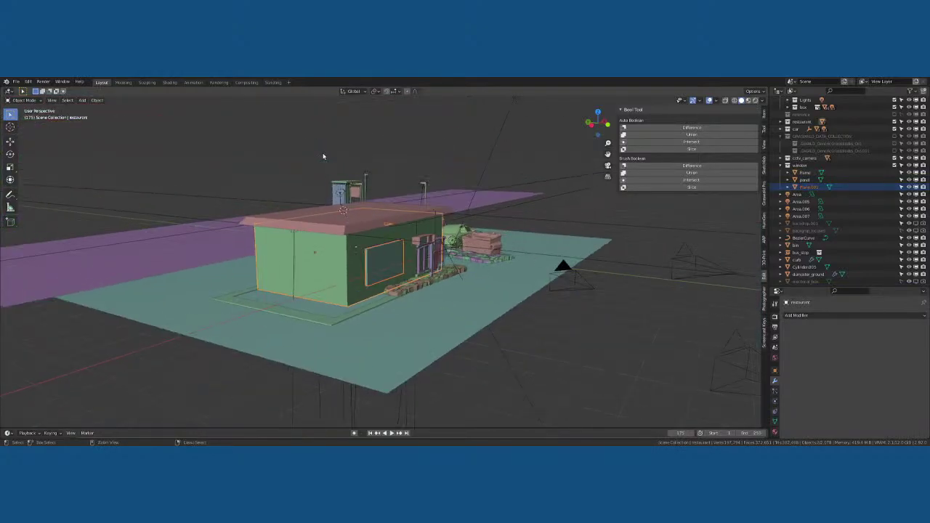
scroll(323, 156, up, 4)
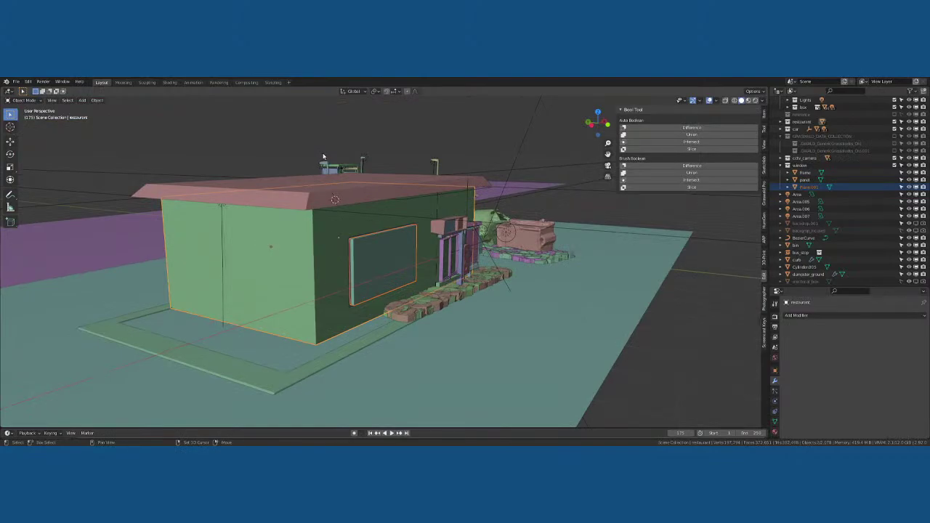
ctrl+middle_drag(324, 156, 322, 153)
middle_drag(361, 208, 379, 205)
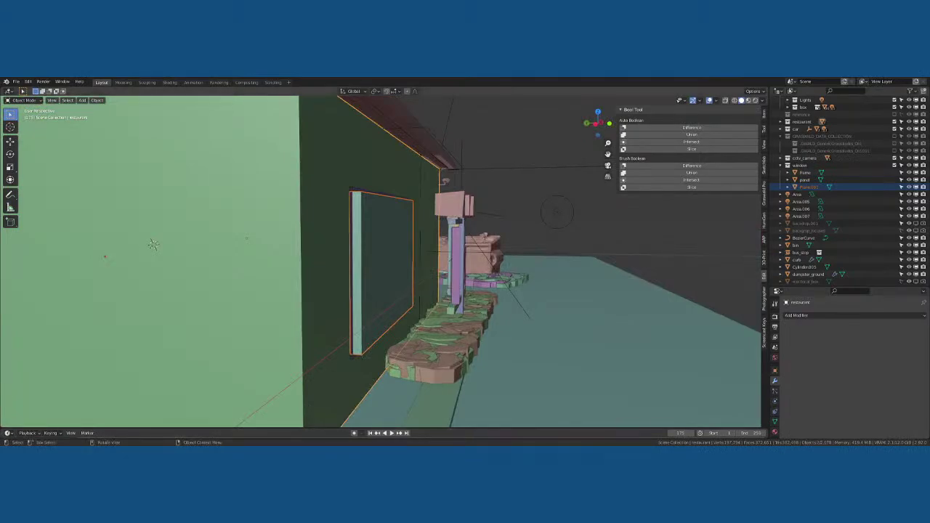
middle_drag(152, 243, 353, 223)
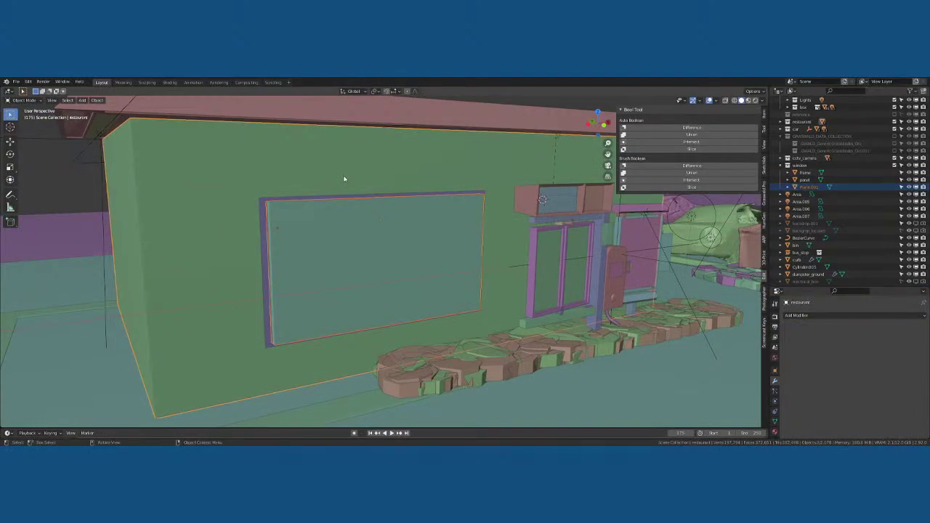
click(692, 128)
middle_drag(308, 232, 269, 234)
click(359, 208)
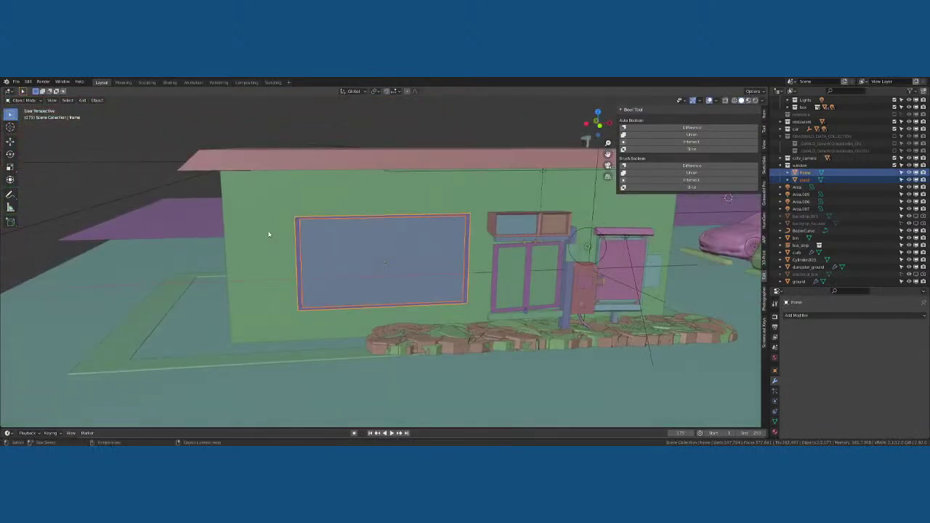
Switch to front orthographic view and enter Edit Mode on the restaurant wall
key(KP_7)
key(KP_3)
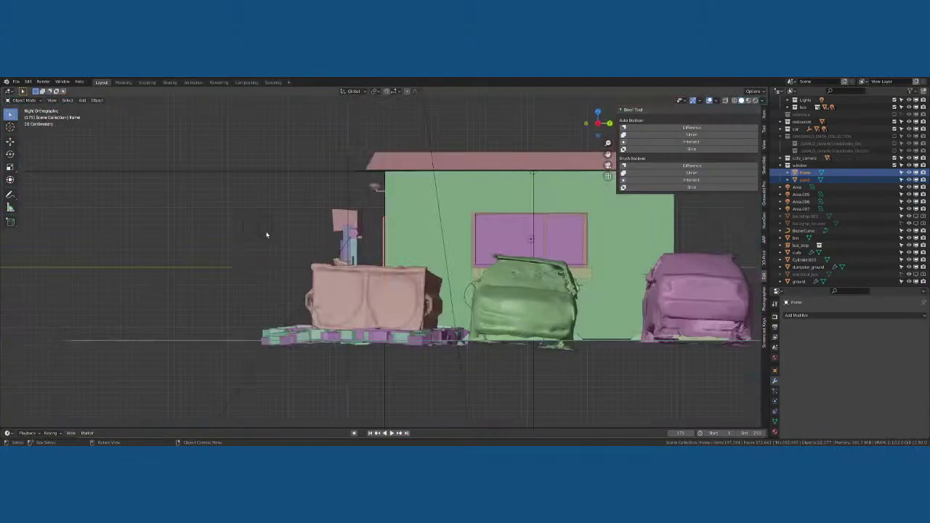
key(KP_1)
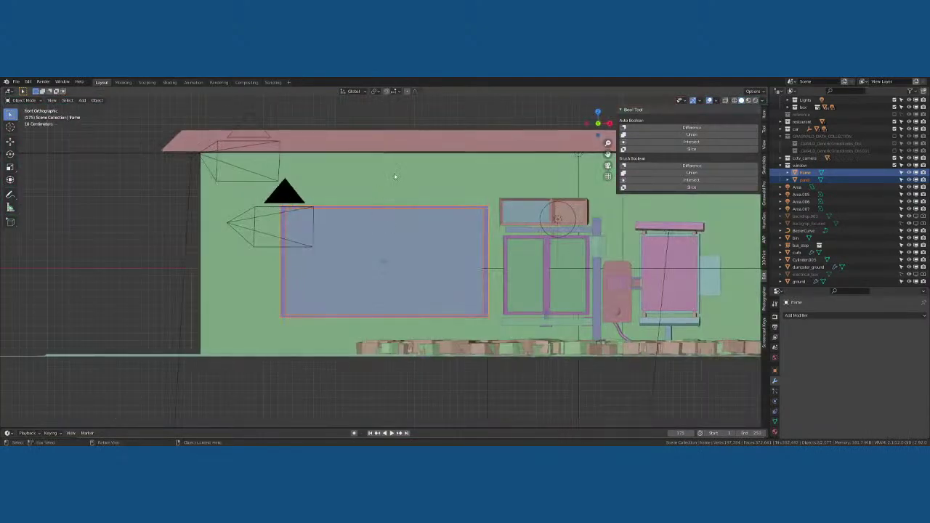
click(394, 174)
scroll(395, 183, up, 2)
key(Tab)
scroll(385, 266, up, 1)
scroll(385, 267, down, 2)
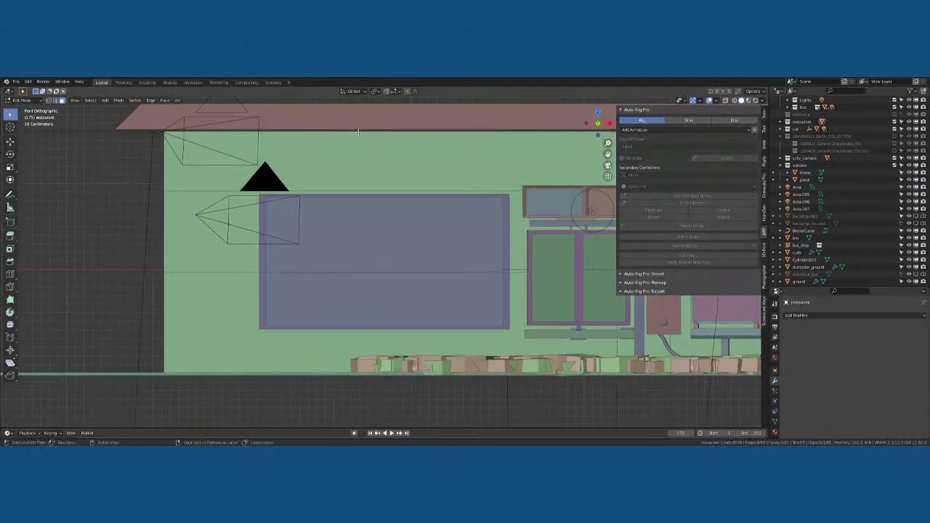
Add an edge loop slid left on the wall, cancel an X-axis scale, and leave Edit Mode
key(ctrl+r)
click(362, 131)
click(312, 131)
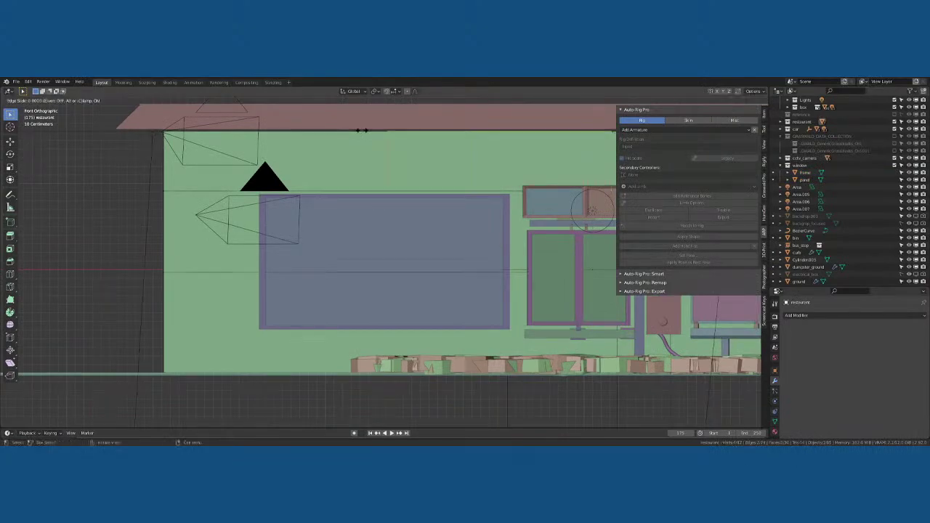
click(252, 138)
key(s)
key(x)
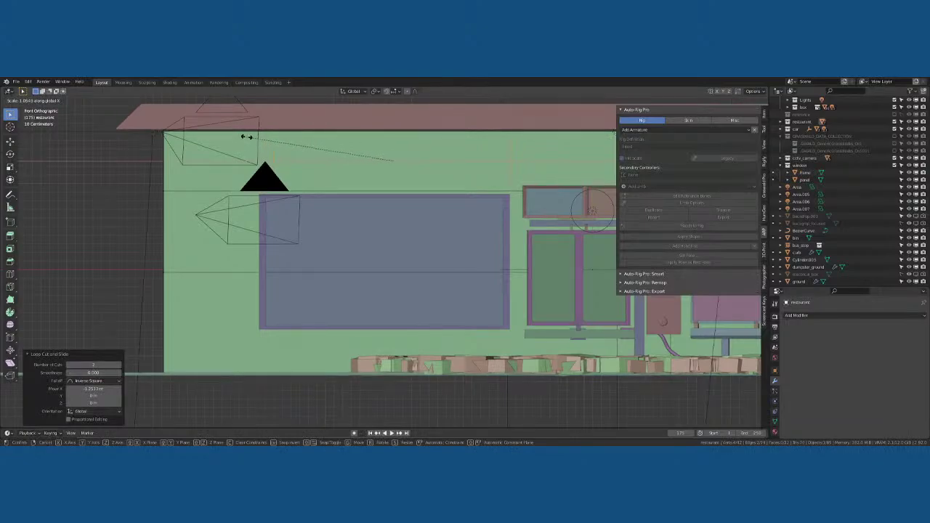
right_click(254, 135)
scroll(254, 136, down, 3)
middle_drag(254, 136, 380, 182)
key(Tab)
Add a new plane pane Plane.001 for the second window opening
click(382, 181)
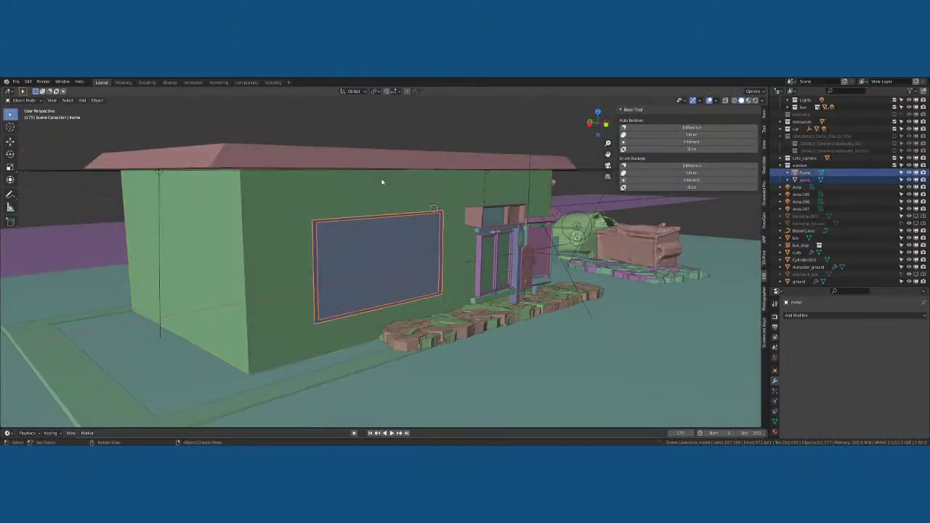
key(shift+a)
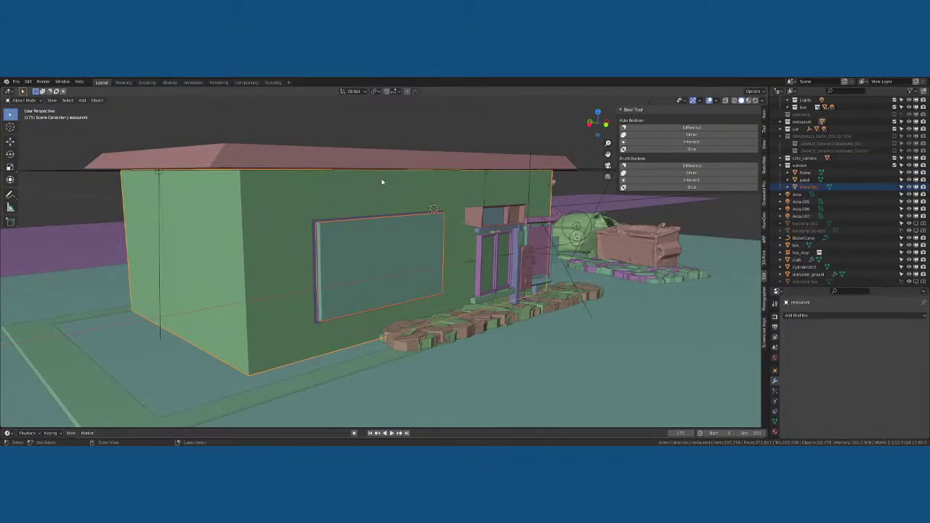
middle_drag(377, 222, 399, 217)
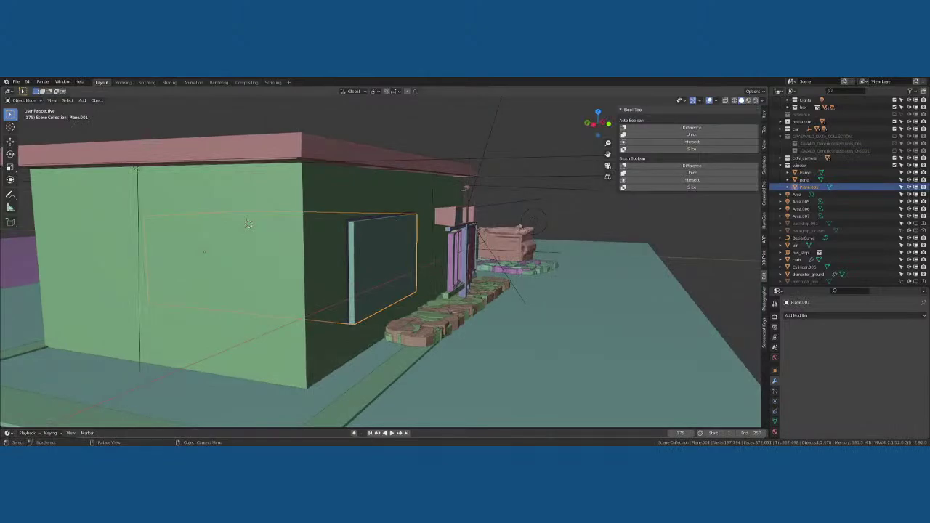
Deselect the new pane and open Preferences from the Edit menu
key(alt+a)
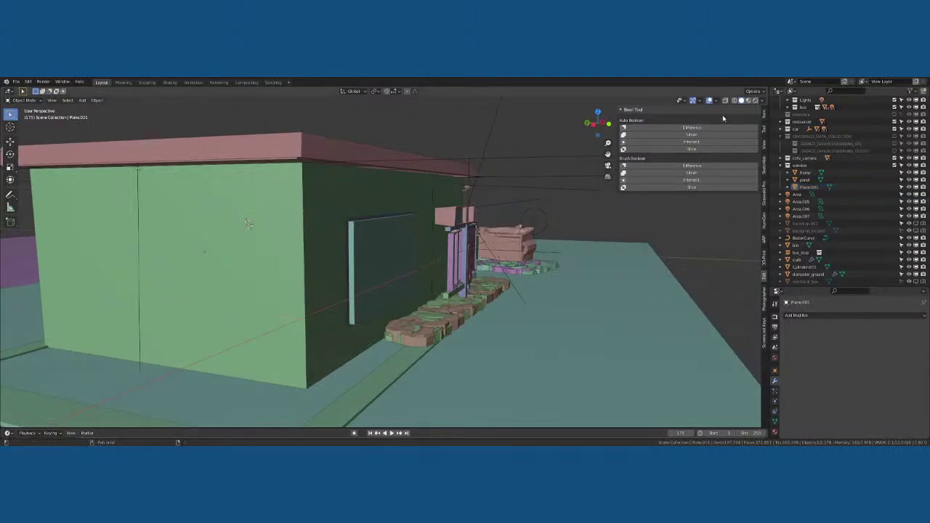
click(29, 81)
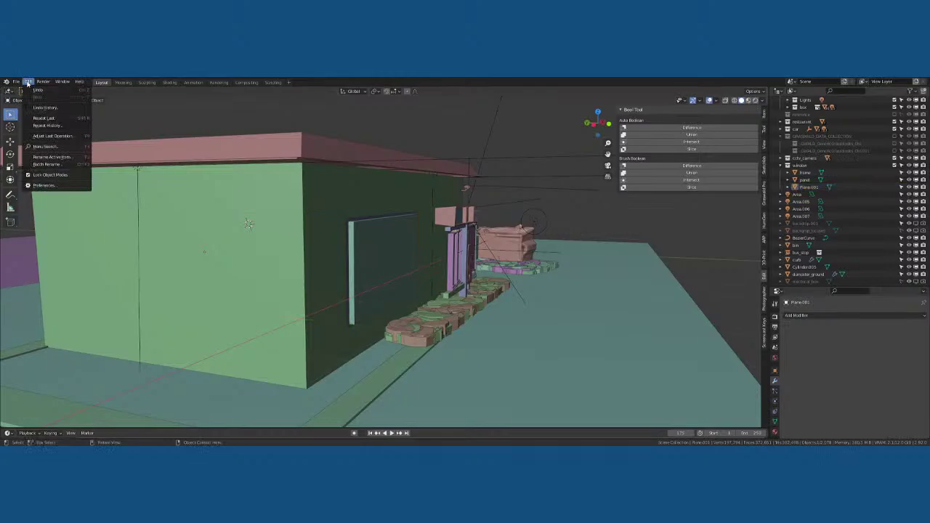
click(52, 186)
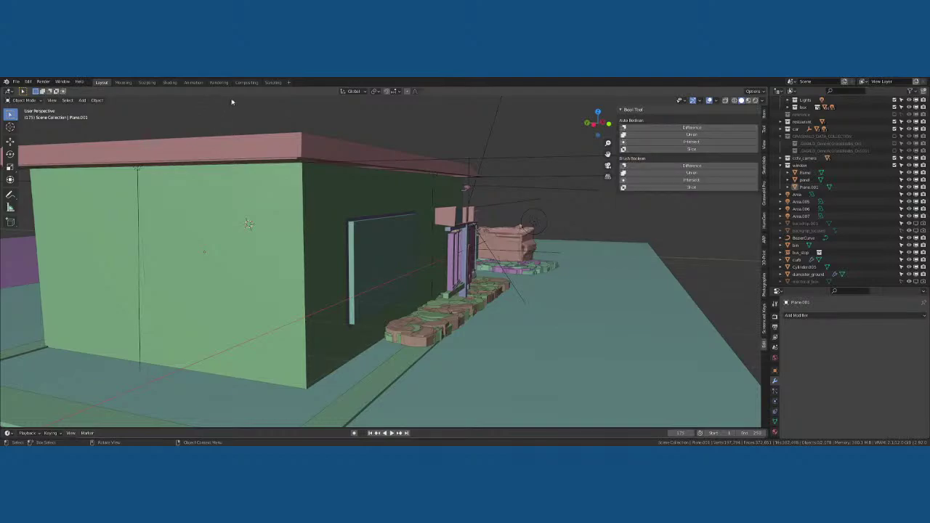
Save the scene, then cut Plane.001 out of the restaurant wall with Bool Tool Difference
click(379, 249)
shift+click(353, 201)
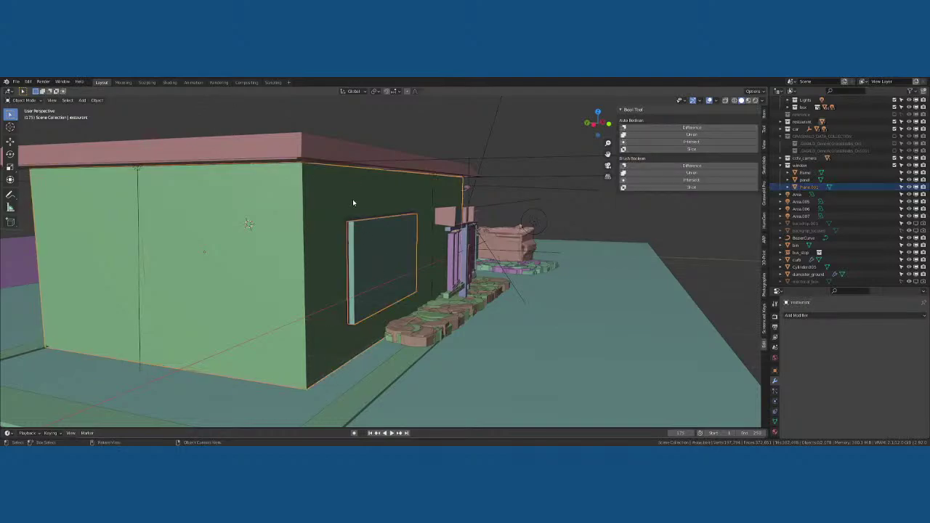
key(ctrl+s)
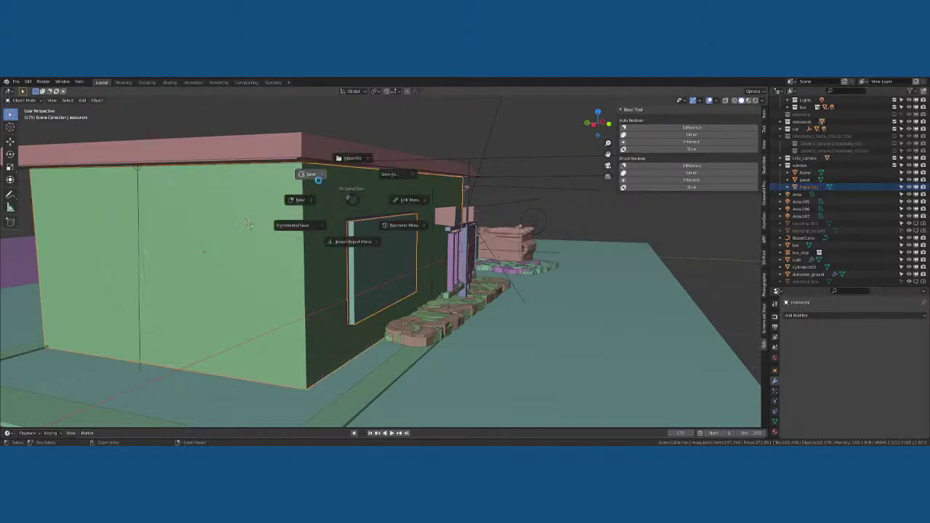
click(318, 180)
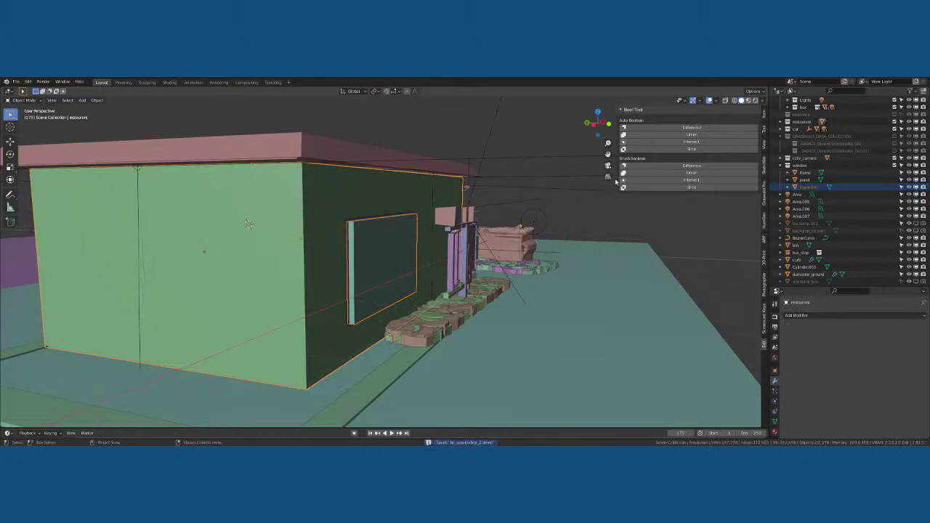
click(692, 127)
middle_drag(414, 202, 355, 212)
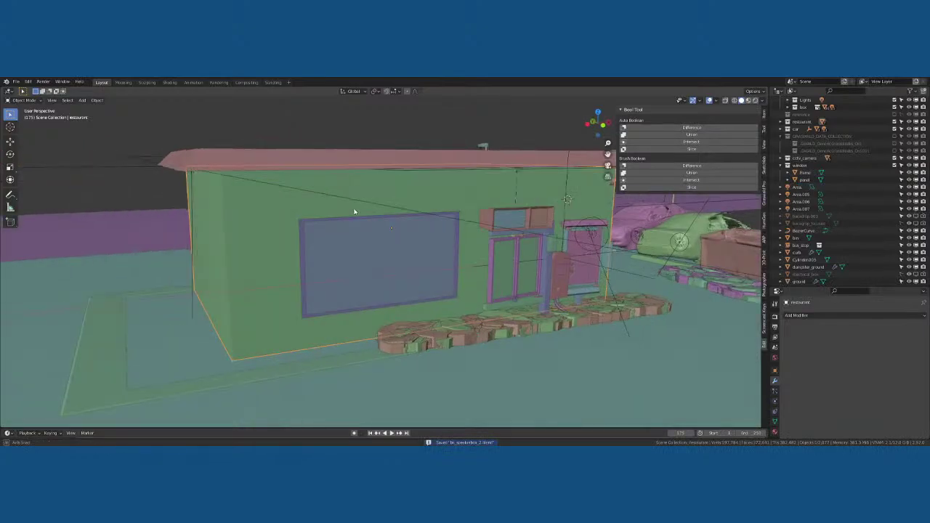
click(368, 241)
click(333, 218)
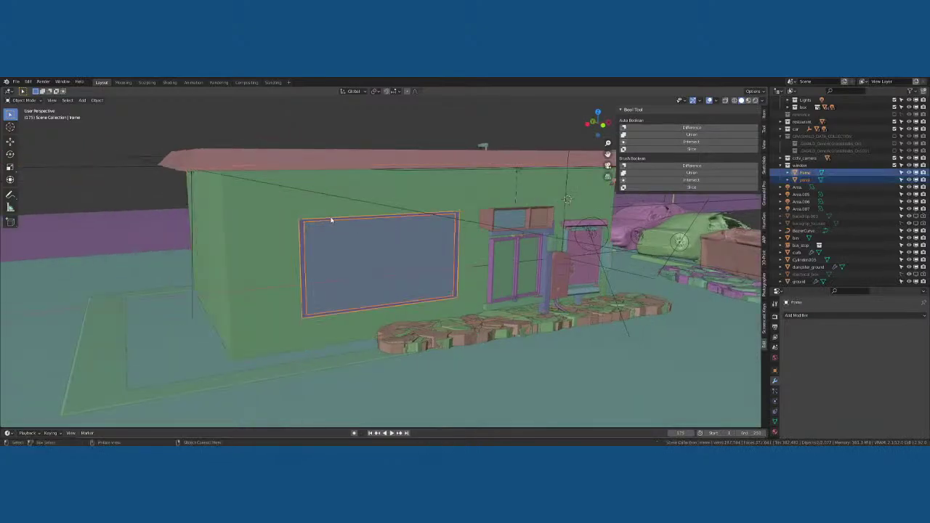
key(g)
right_click(274, 232)
scroll(344, 234, down, 3)
key(KP_1)
scroll(338, 232, up, 4)
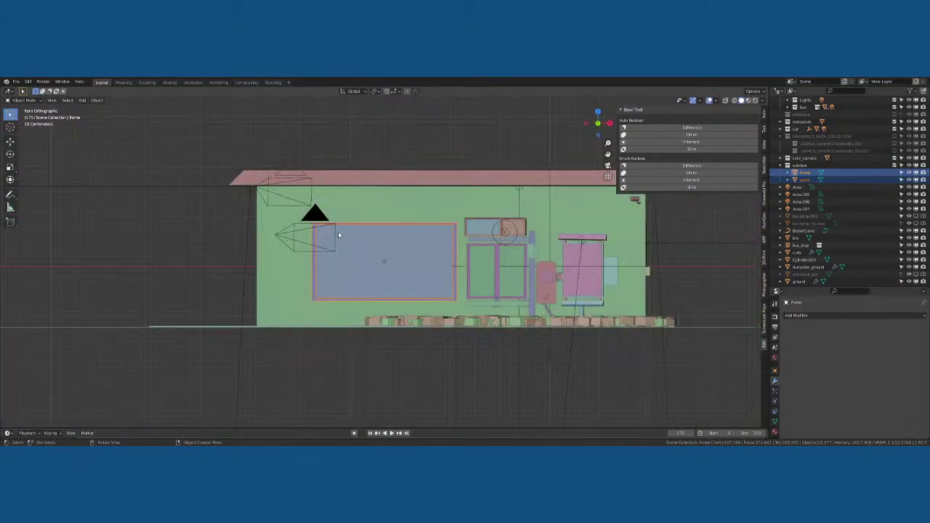
scroll(338, 231, up, 5)
scroll(342, 193, down, 2)
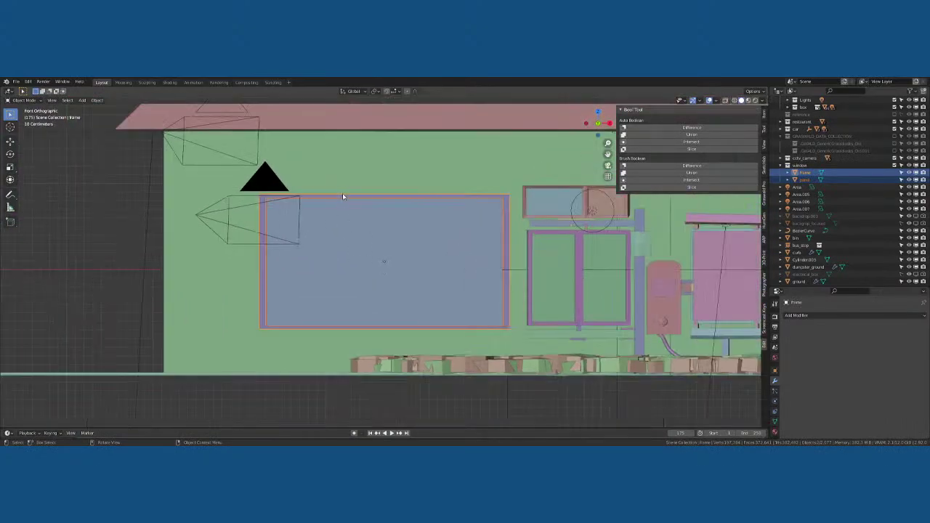
click(350, 171)
key(Tab)
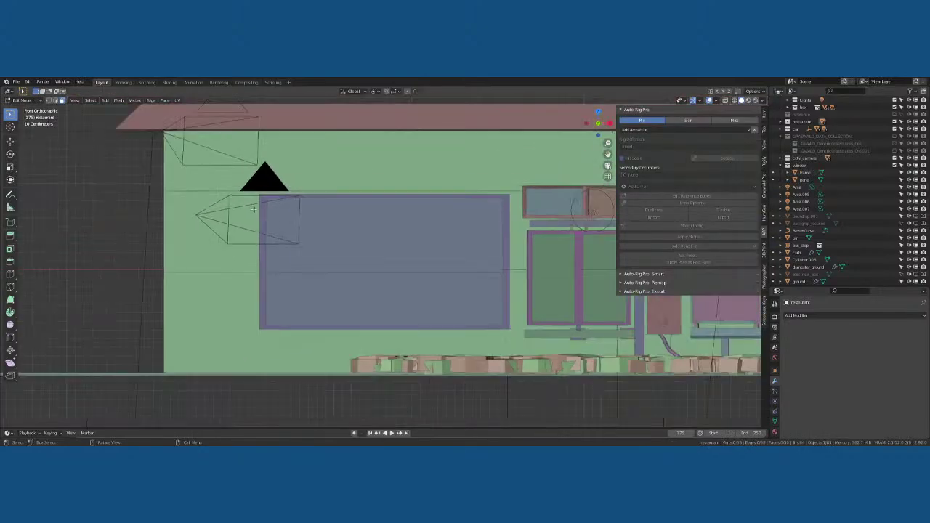
middle_drag(254, 210, 265, 233)
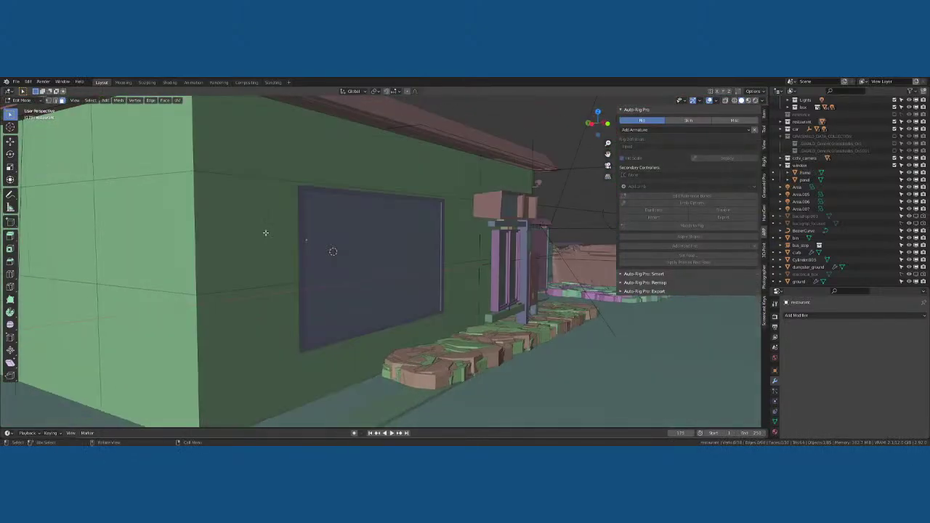
key(ctrl+r)
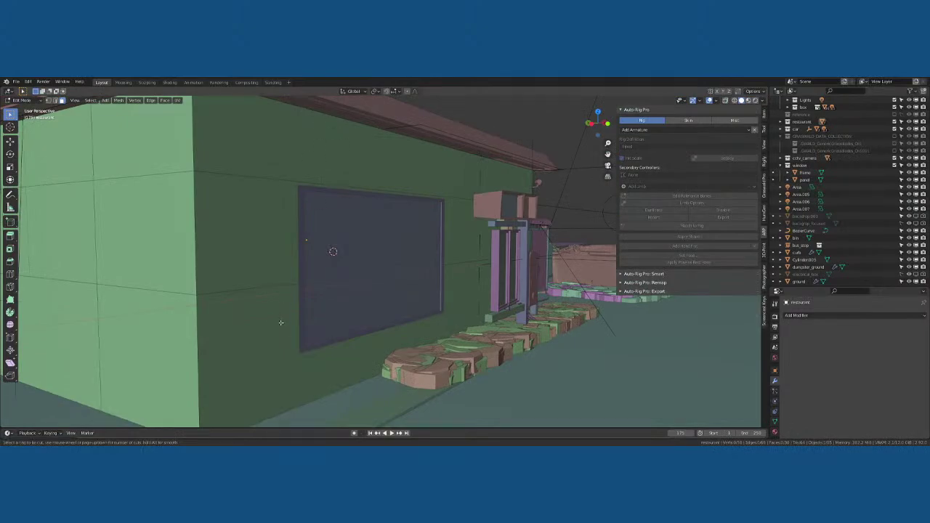
right_click(284, 249)
middle_drag(349, 236, 307, 237)
scroll(307, 237, down, 1)
key(Tab)
drag(260, 213, 300, 214)
scroll(299, 215, down, 2)
middle_drag(299, 214, 375, 246)
click(341, 263)
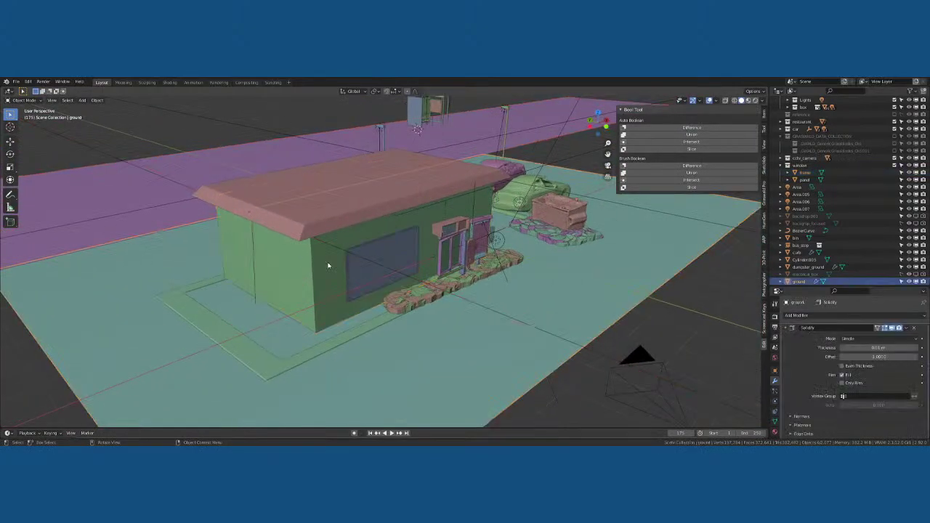
scroll(328, 267, down, 4)
Try raising the restaurant box along Z, then undo the move
middle_drag(327, 266, 359, 255)
click(359, 255)
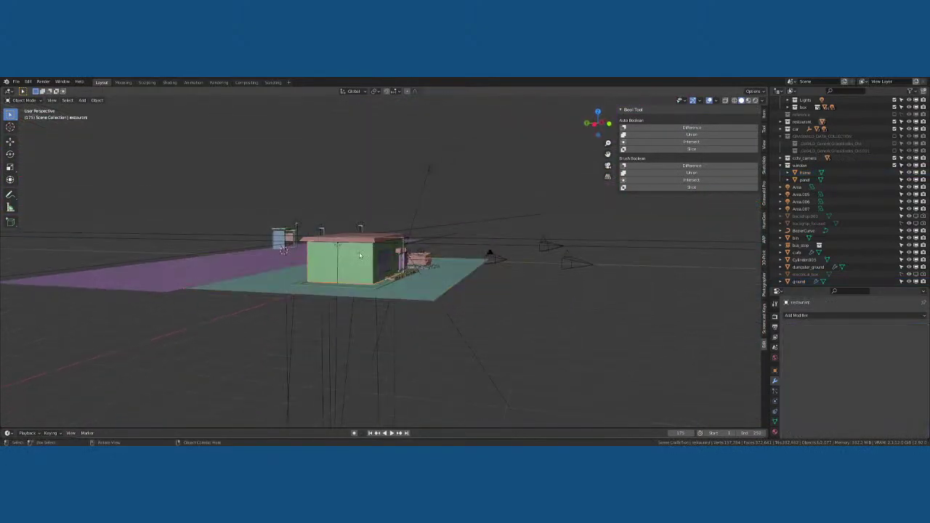
key(g)
key(z)
click(358, 173)
middle_drag(358, 173, 369, 215)
scroll(348, 186, up, 3)
key(ctrl+z)
Raise the roof slab straight up along the Z axis
click(367, 209)
key(g)
key(z)
click(300, 231)
scroll(299, 231, up, 4)
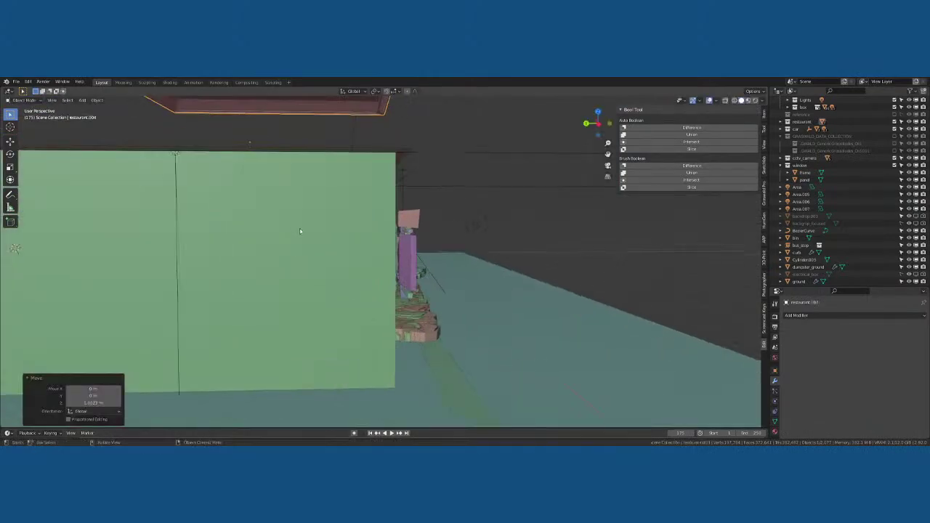
scroll(318, 254, down, 3)
middle_drag(317, 253, 239, 292)
Enter Edit Mode on the restaurant wall and view the building from the front
click(356, 274)
key(Tab)
key(Tab)
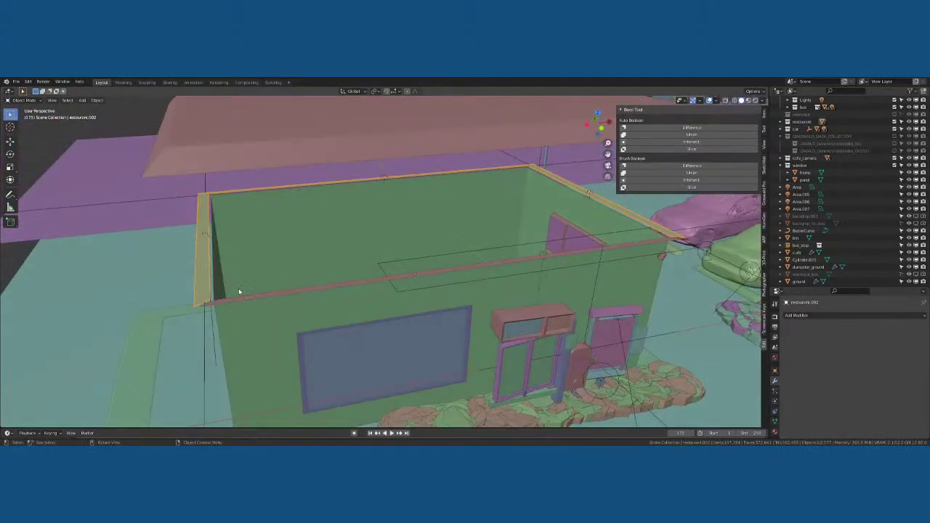
key(Tab)
key(Tab)
click(213, 276)
key(Tab)
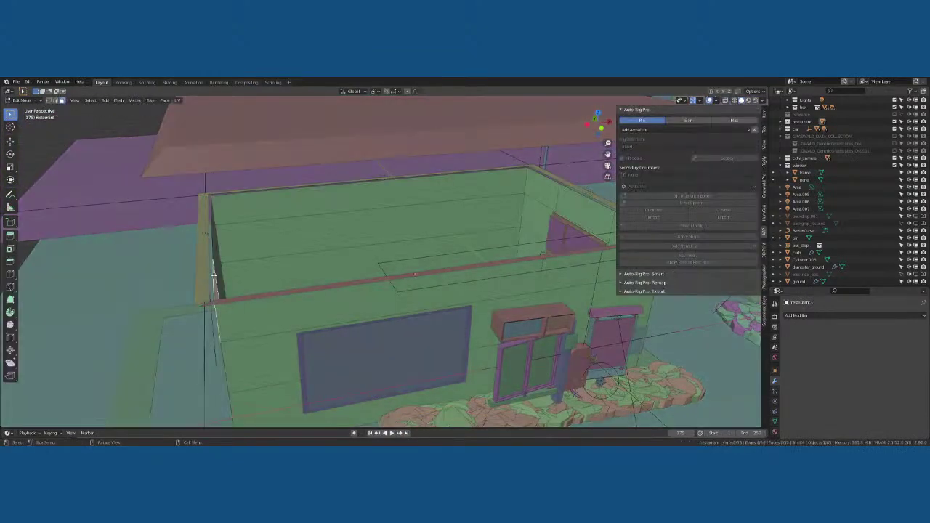
middle_drag(214, 268, 235, 267)
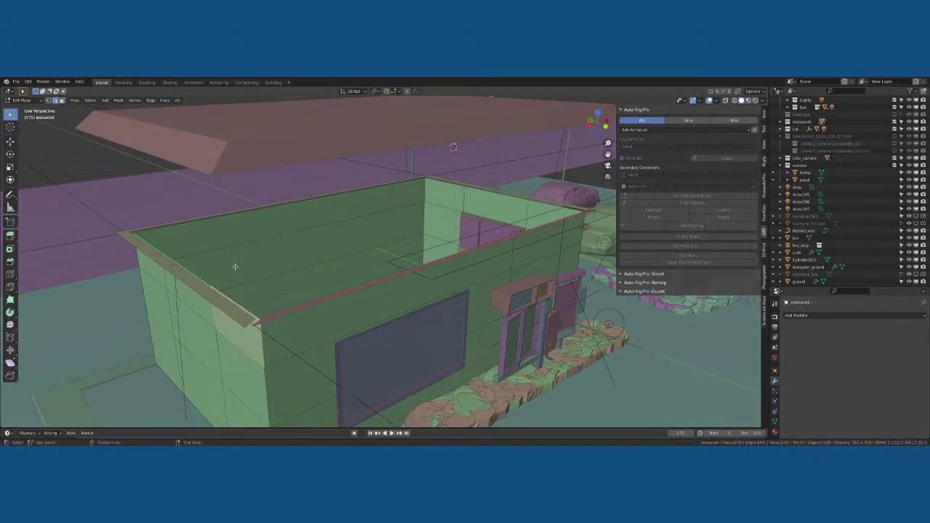
key(KP_1)
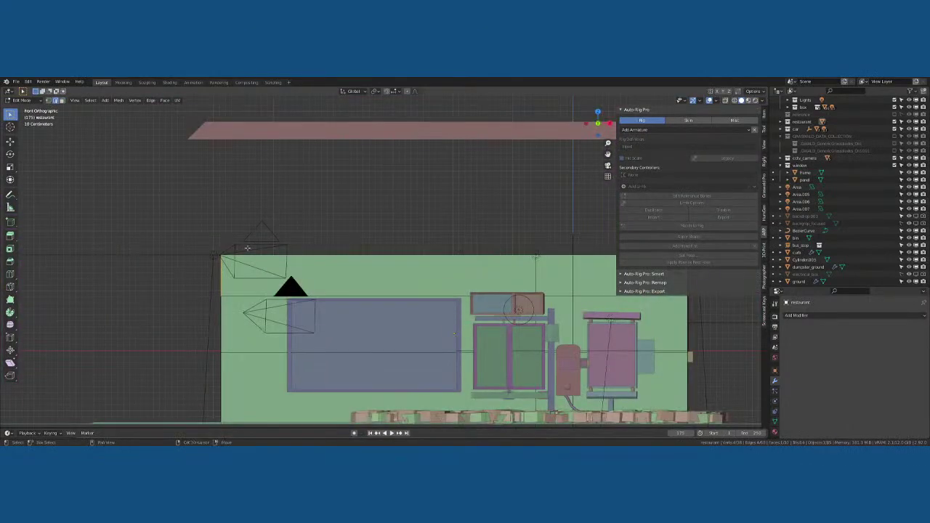
ctrl+scroll(181, 247, down, 2)
scroll(185, 247, down, 3)
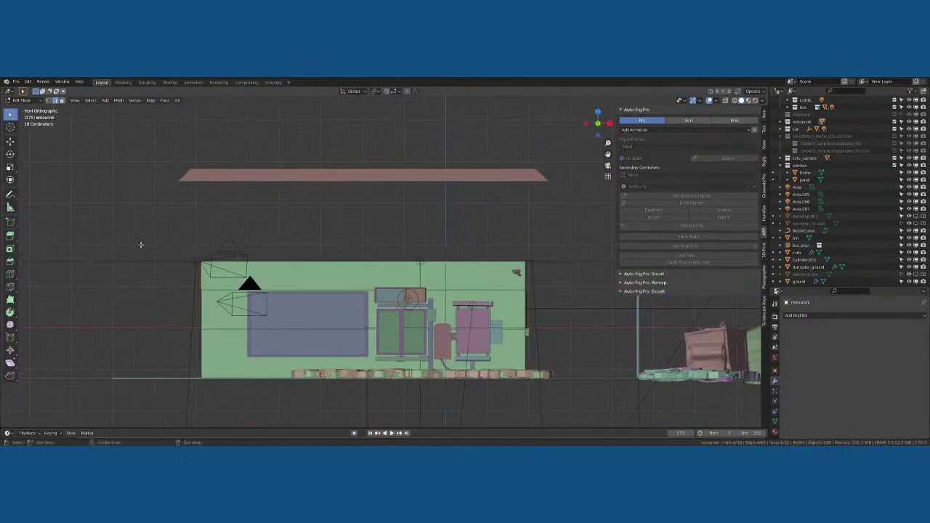
Turn on X-ray and box-select the building's top edge, then return to Object Mode
click(726, 101)
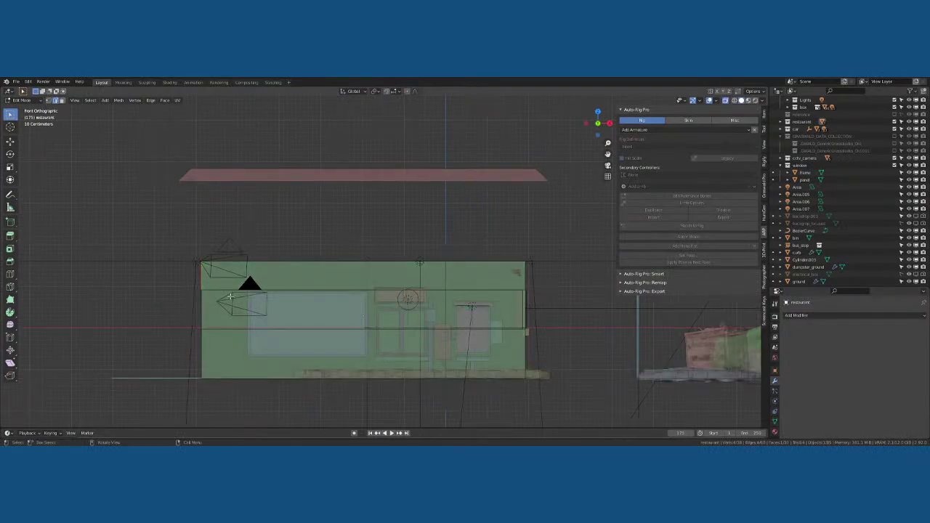
drag(187, 251, 547, 274)
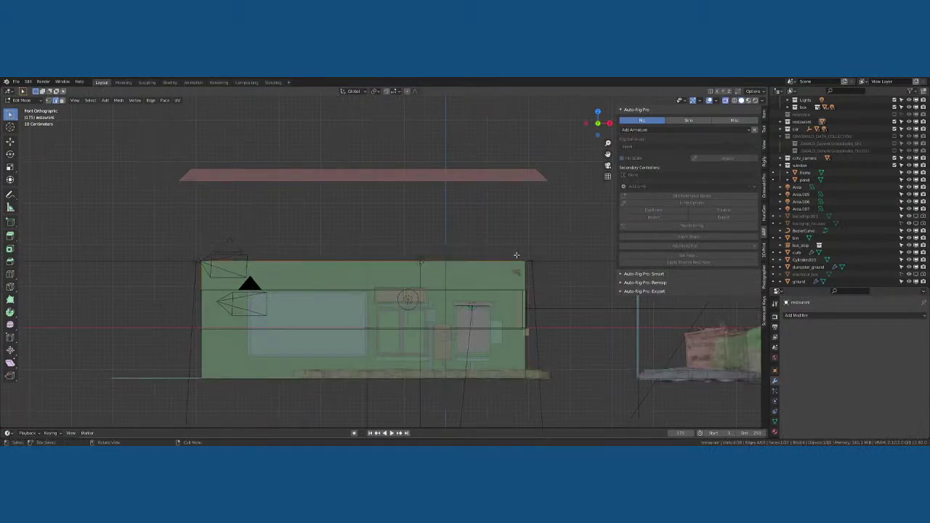
middle_drag(546, 273, 513, 278)
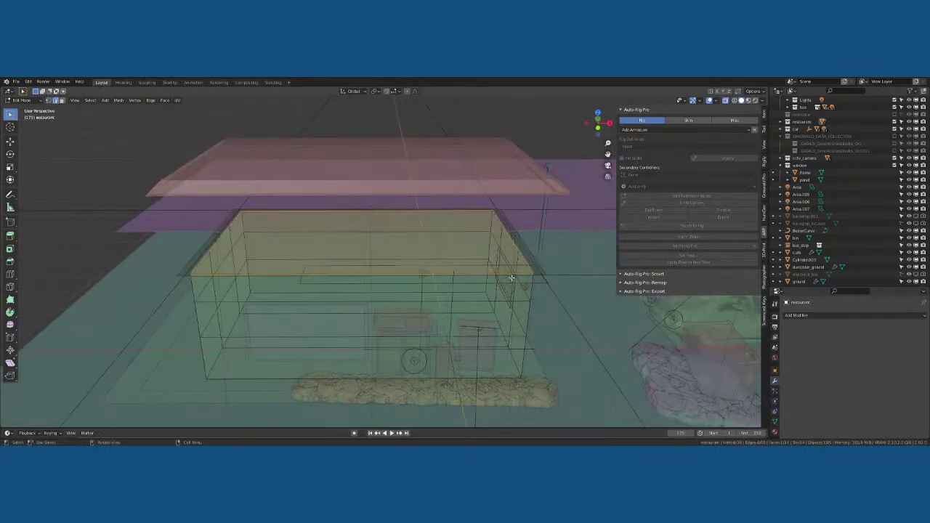
key(Tab)
Check the roof and floor slabs by selecting each, then select the restaurant building
click(420, 188)
click(275, 288)
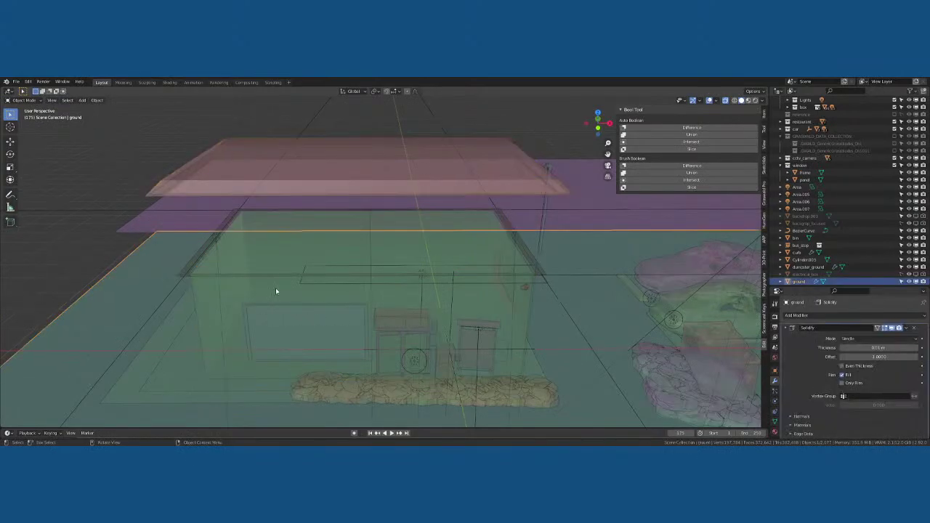
click(232, 290)
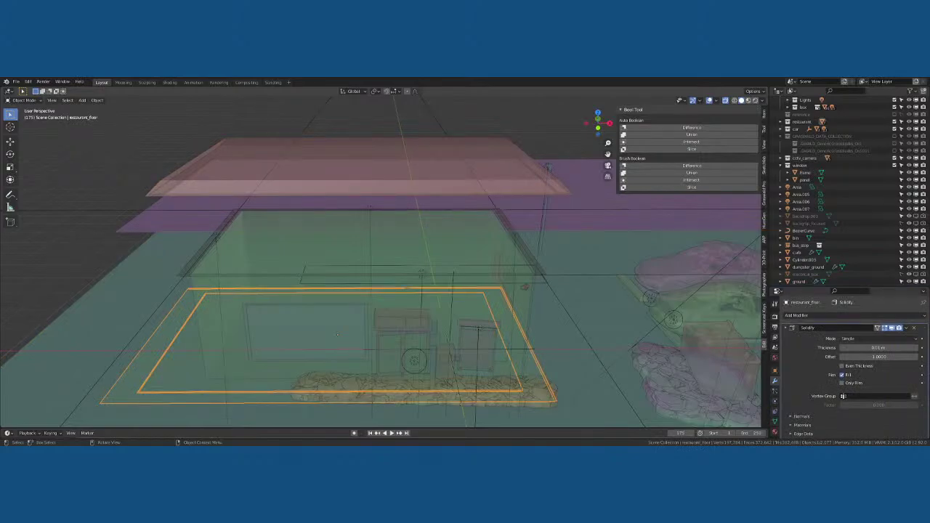
key(alt+a)
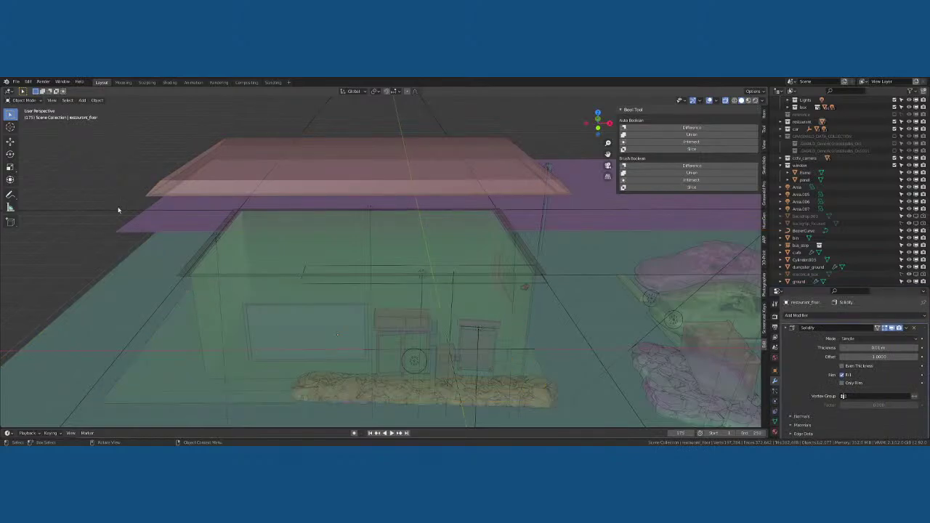
click(224, 305)
In front view, add two horizontal loop cuts to the restaurant wall mesh
key(KP_1)
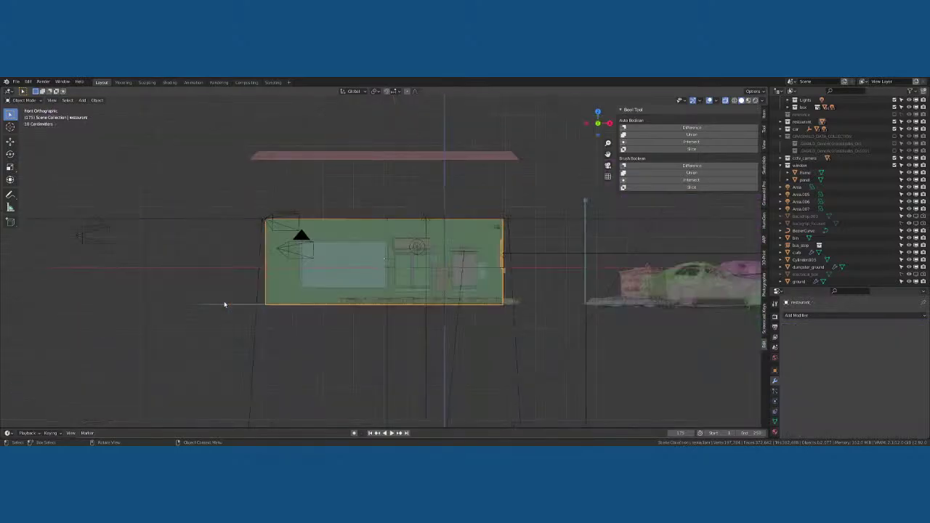
scroll(229, 298, up, 8)
scroll(226, 276, down, 2)
key(Tab)
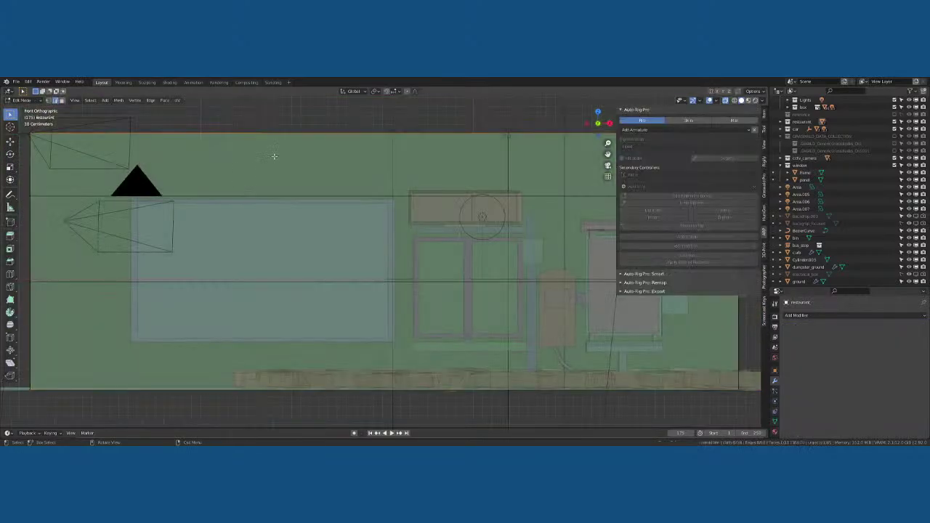
key(ctrl+r)
drag(296, 142, 304, 142)
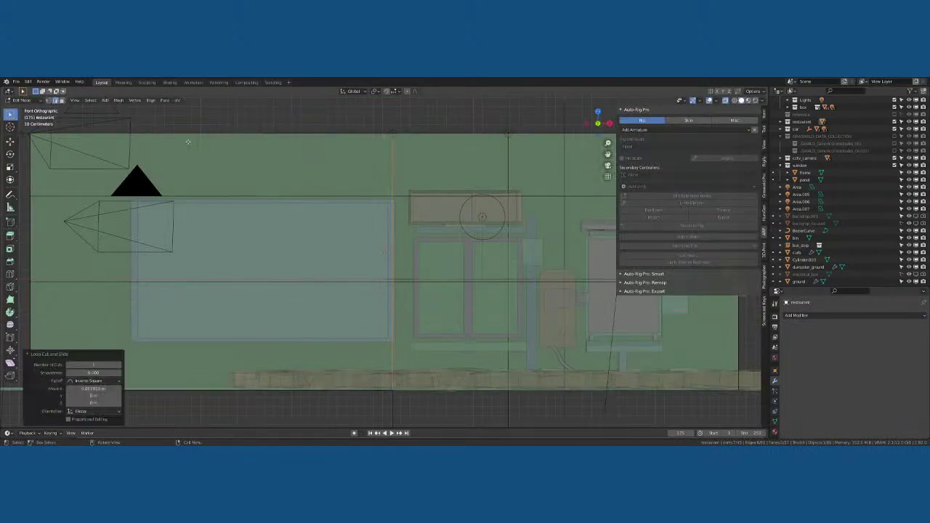
key(ctrl+r)
drag(142, 145, 65, 148)
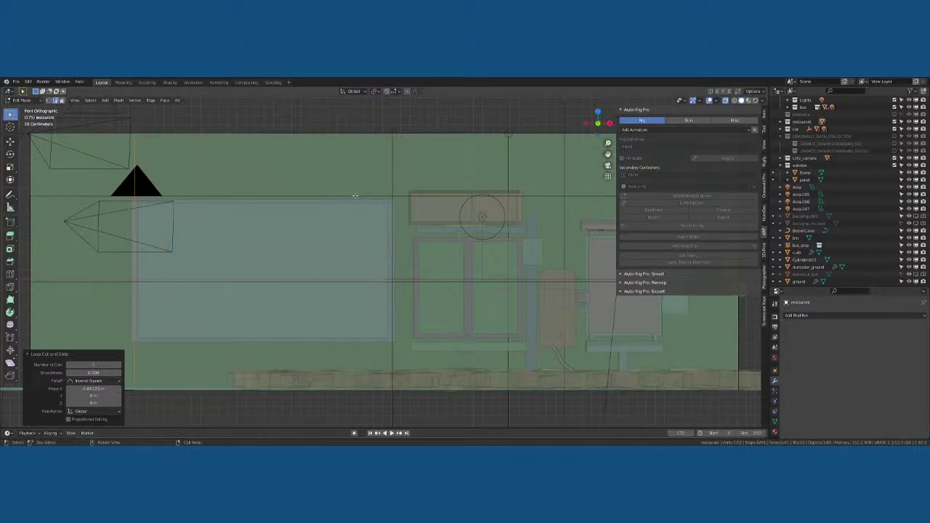
Move both edge loops along Z level with the window's top and bottom, then exit Edit Mode
key(g)
key(z)
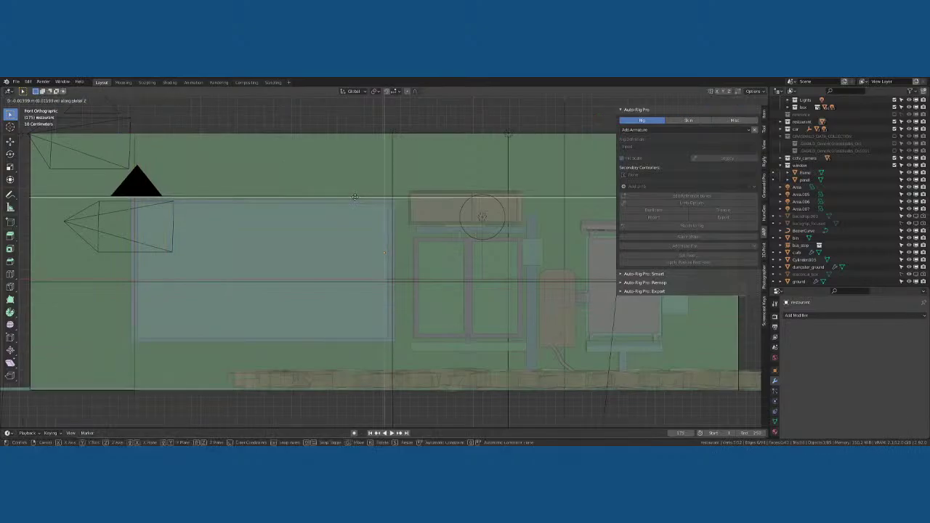
click(356, 199)
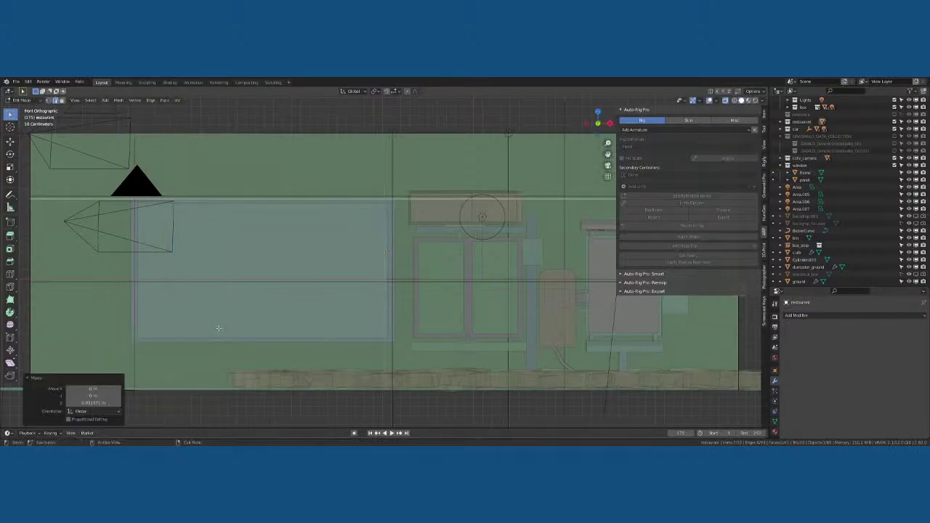
alt+click(124, 339)
key(g)
key(z)
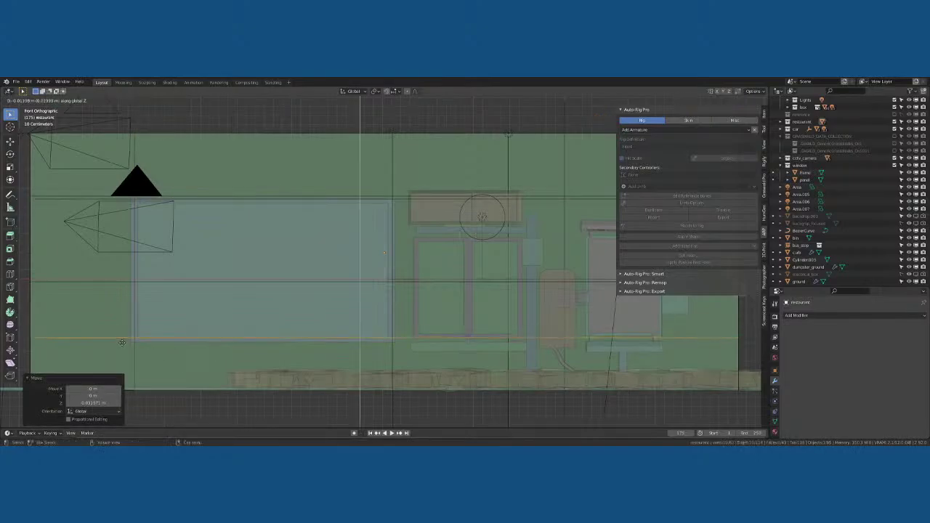
click(123, 344)
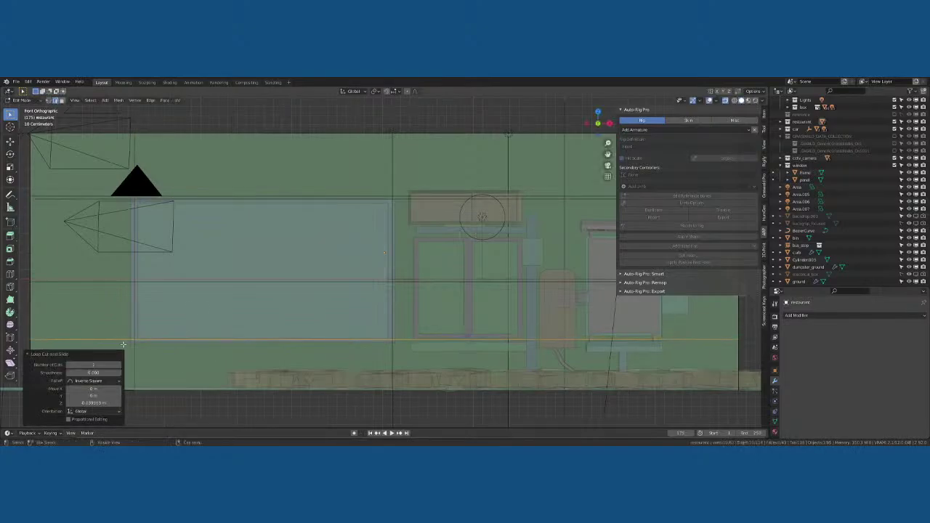
click(196, 309)
middle_drag(201, 305, 287, 303)
key(Tab)
click(351, 285)
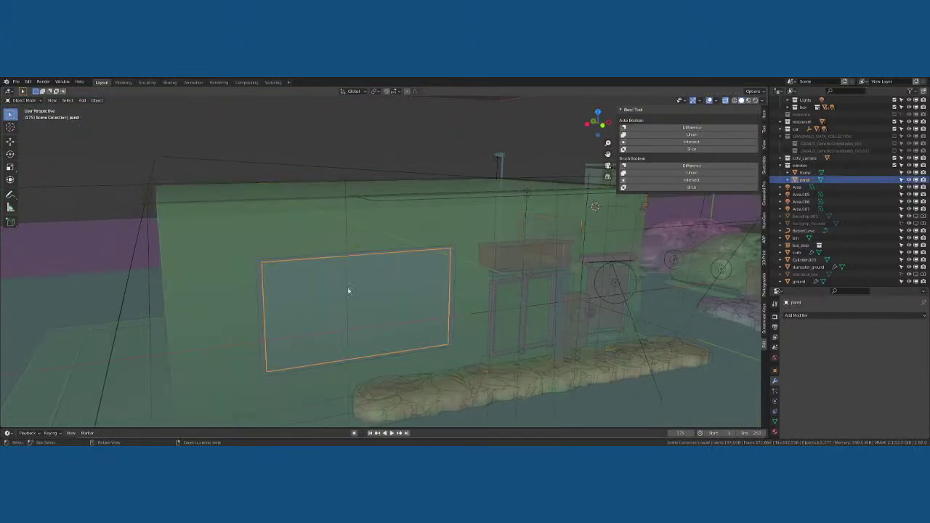
click(347, 270)
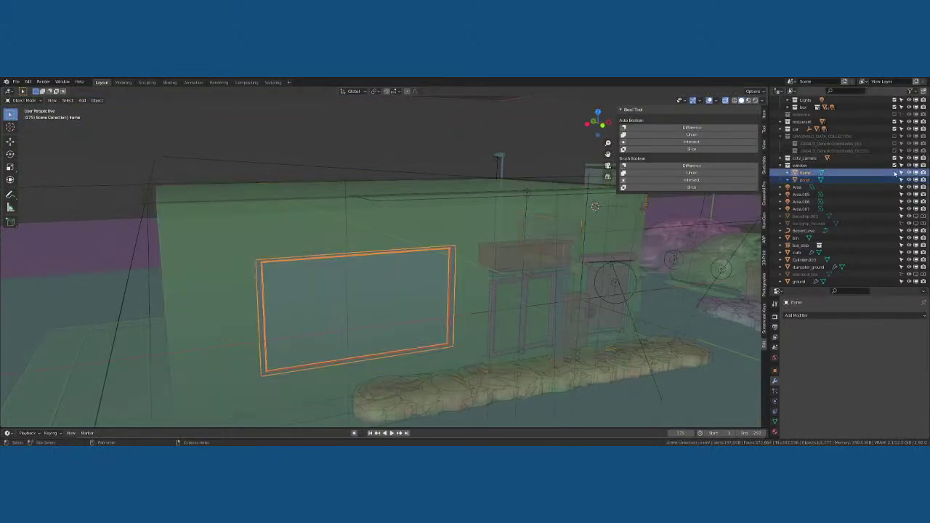
click(910, 166)
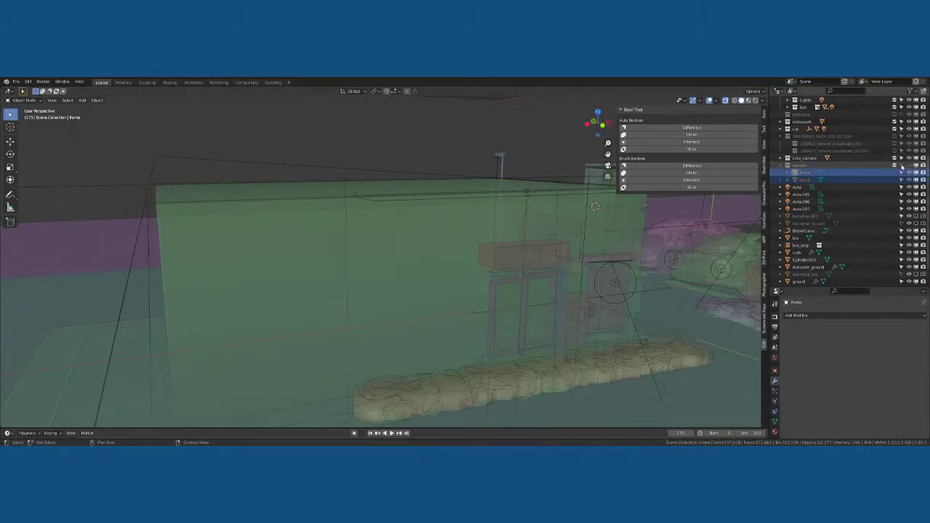
click(336, 300)
key(Tab)
key(Tab)
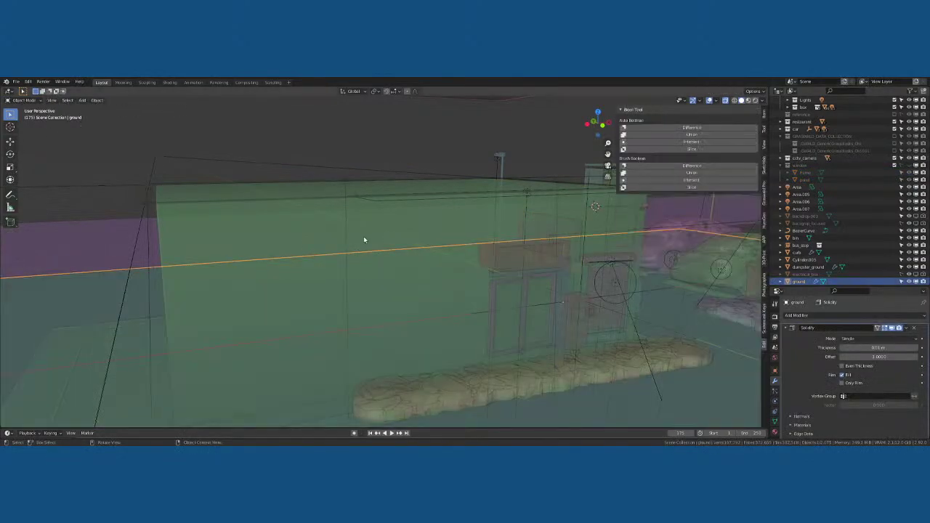
click(364, 236)
key(Tab)
key(Tab)
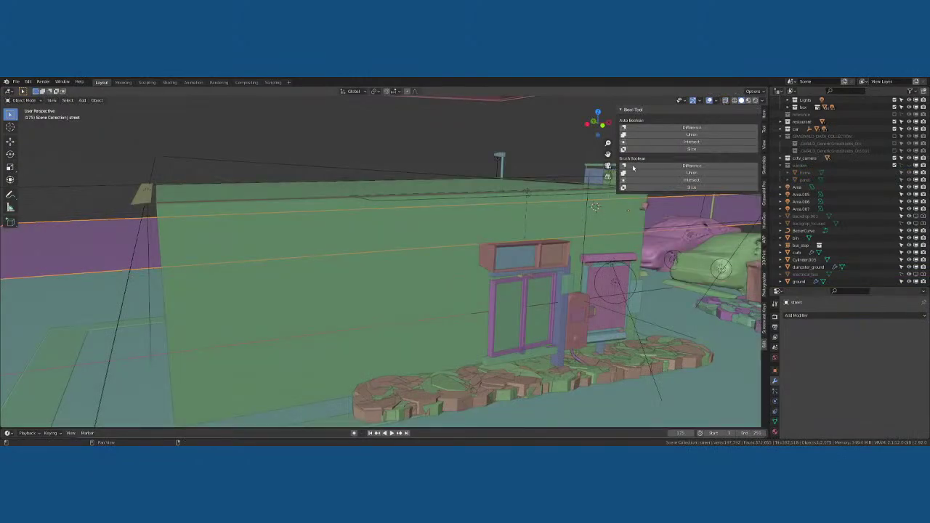
key(n)
mouse_move(425, 256)
middle_down()
mouse_move(421, 235)
mouse_move(423, 249)
middle_up()
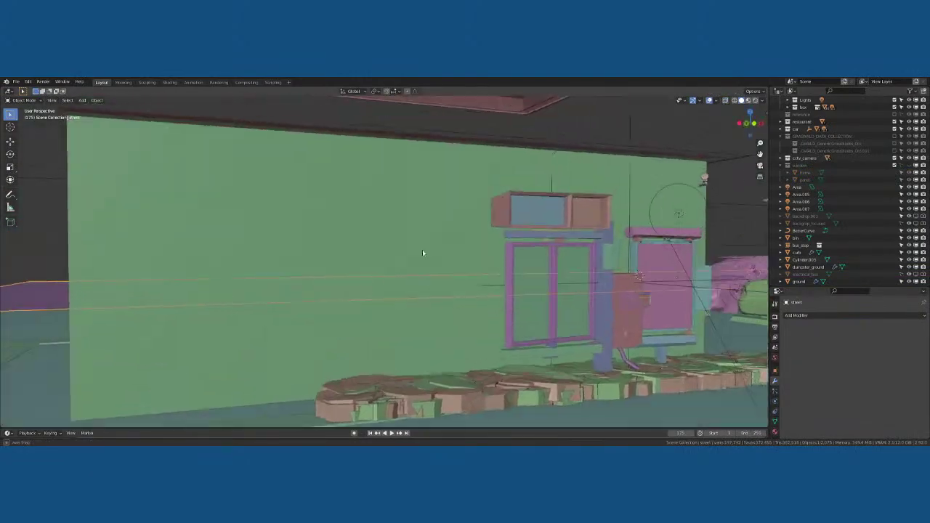
scroll(422, 249, down, 4)
click(314, 245)
key(Tab)
click(308, 259)
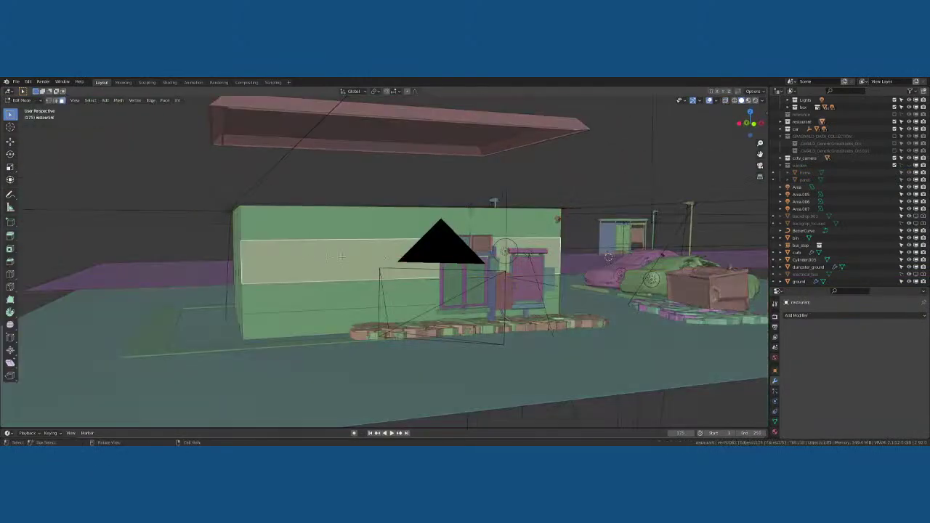
middle_drag(308, 258, 342, 259)
key(Tab)
scroll(324, 272, up, 3)
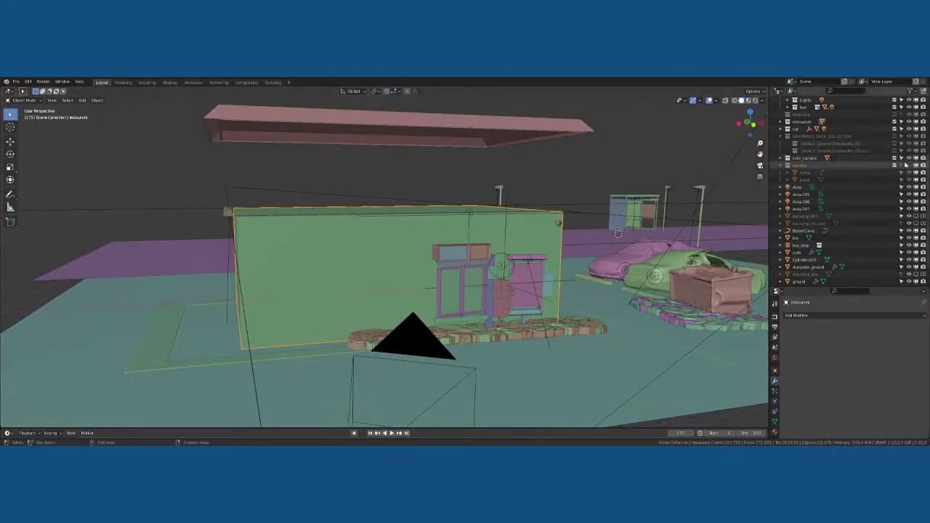
click(908, 166)
click(397, 264)
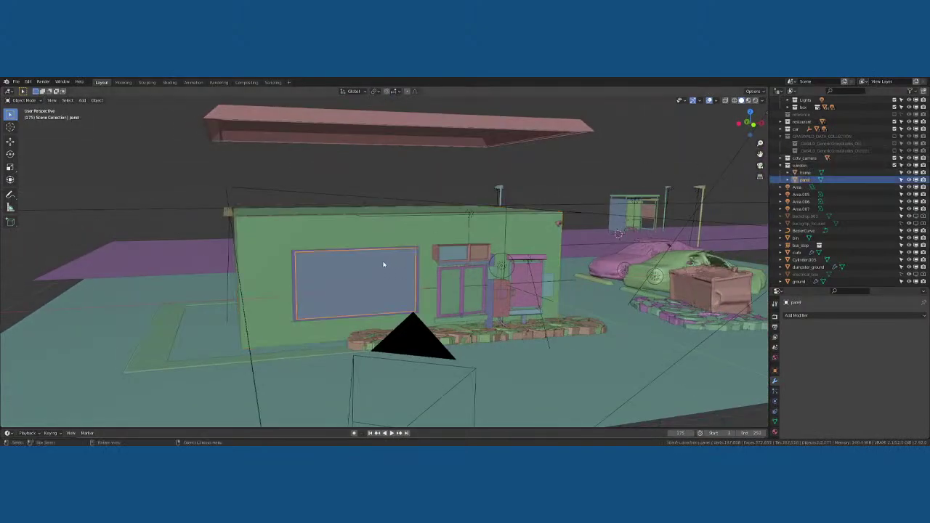
key(Tab)
key(Tab)
click(369, 241)
View the restaurant from the front and begin a loop cut, then cancel it
key(KP_1)
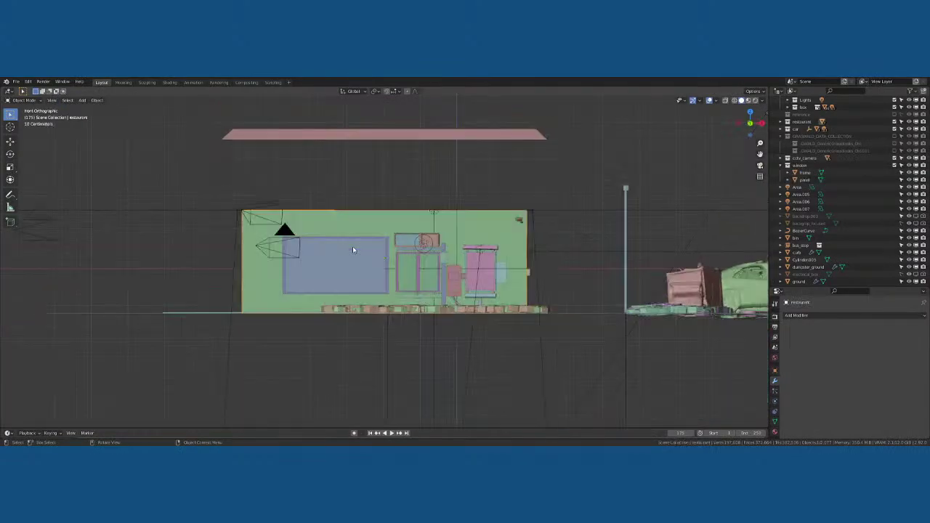
scroll(335, 234, up, 4)
key(Tab)
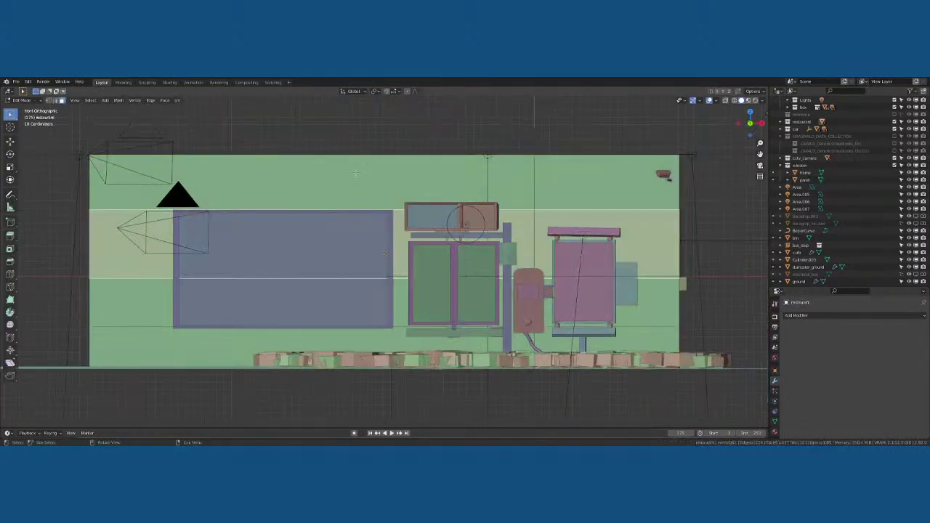
key(ctrl+r)
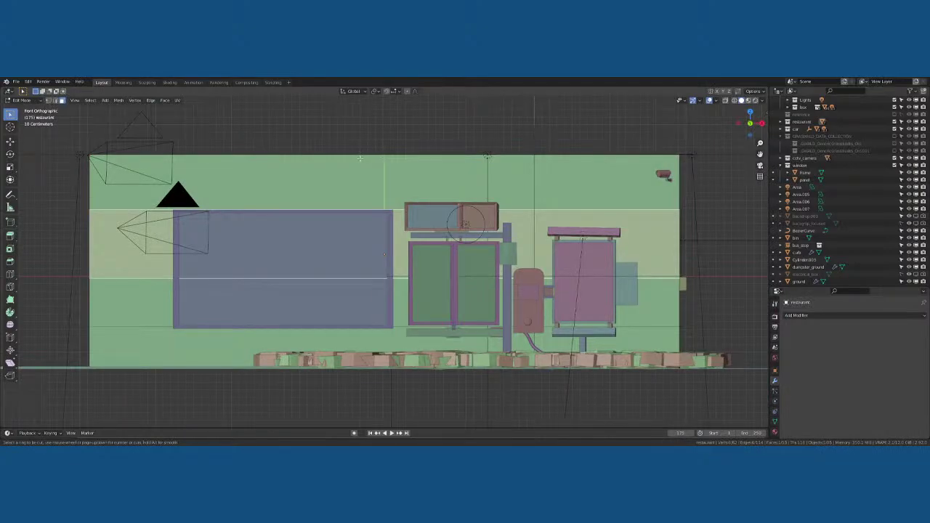
scroll(361, 158, up, 1)
key(Escape)
key(Tab)
Cut a new edge loop near the top of the walls and slide it into position
middle_drag(356, 153, 355, 256)
key(Tab)
key(ctrl+r)
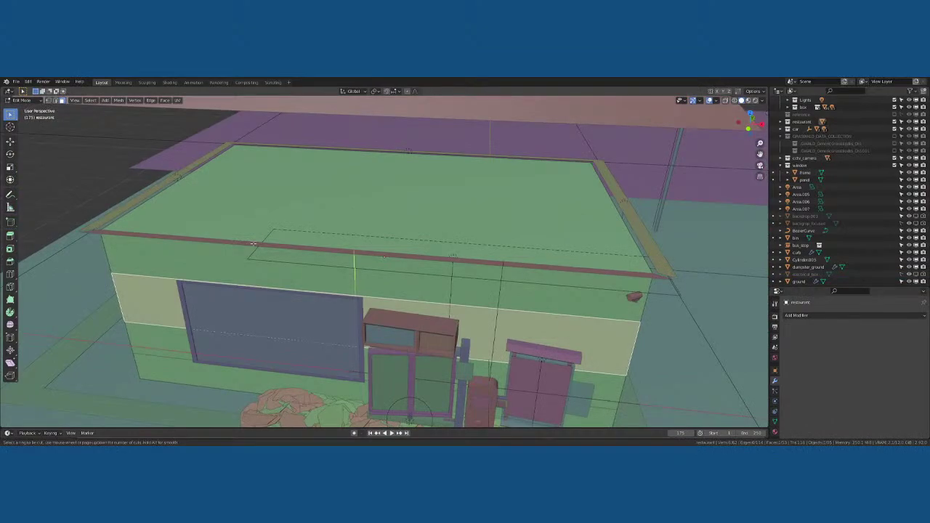
click(253, 244)
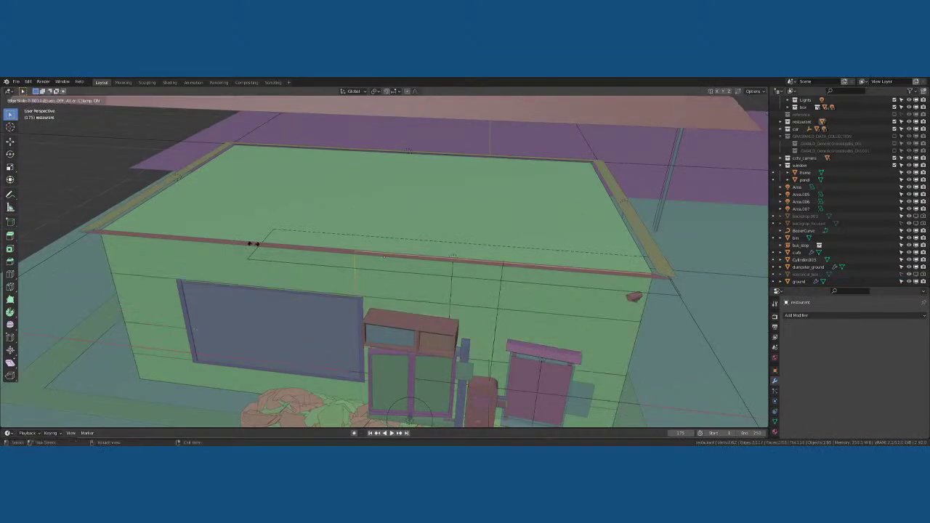
click(260, 244)
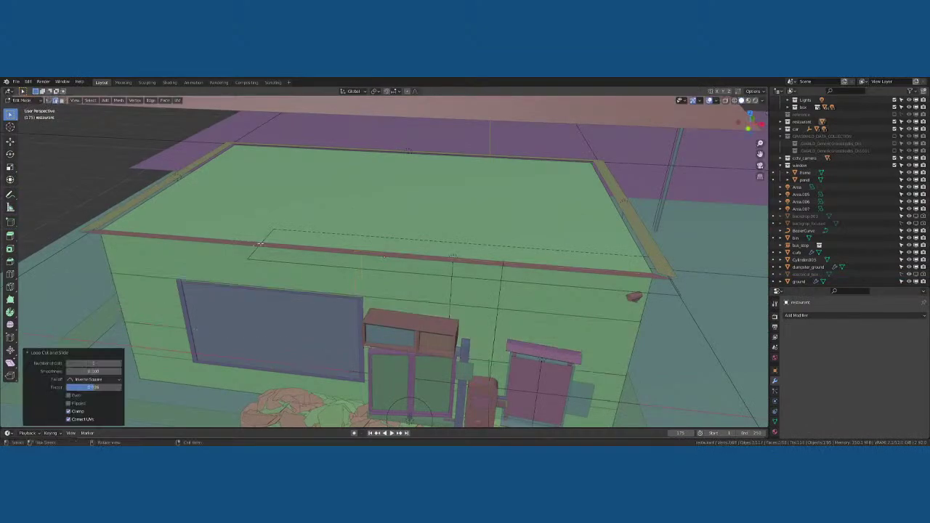
key(g)
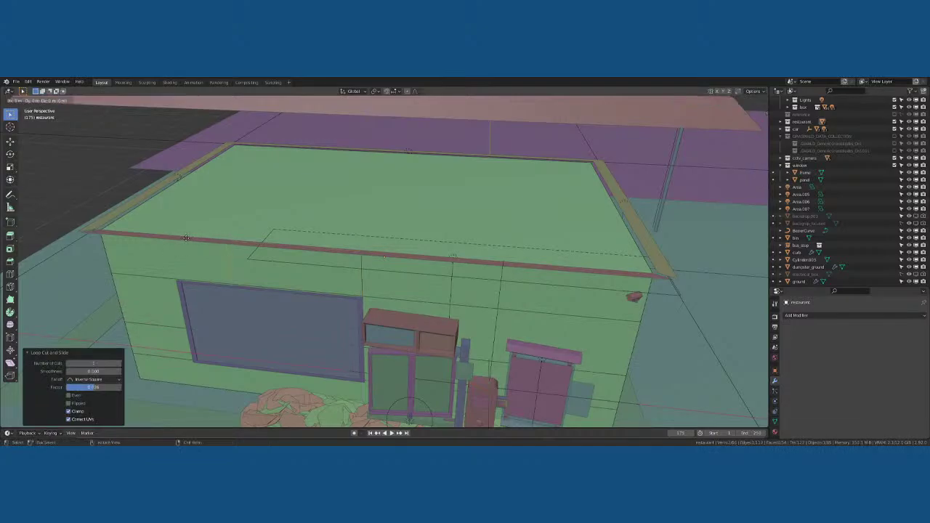
click(130, 235)
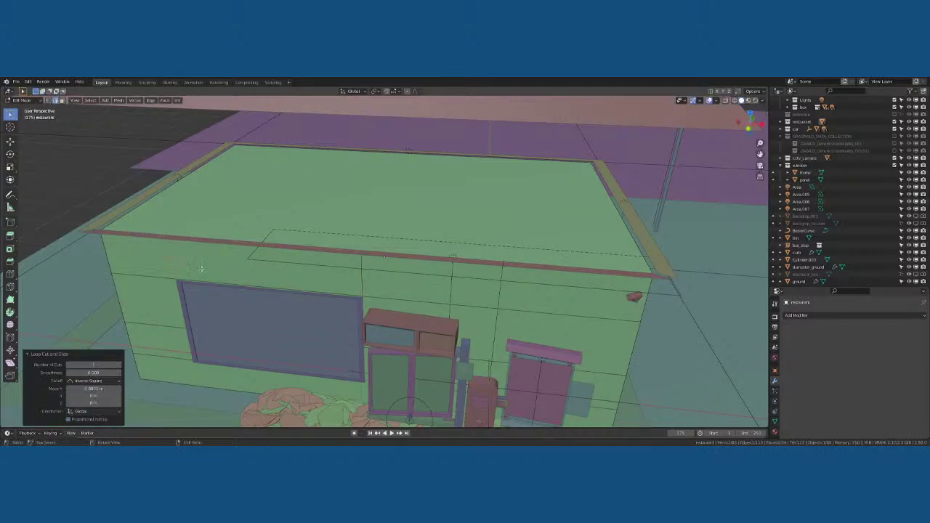
Try another loop cut and the edge menu, cancelling both without changes
middle_drag(131, 236, 216, 246)
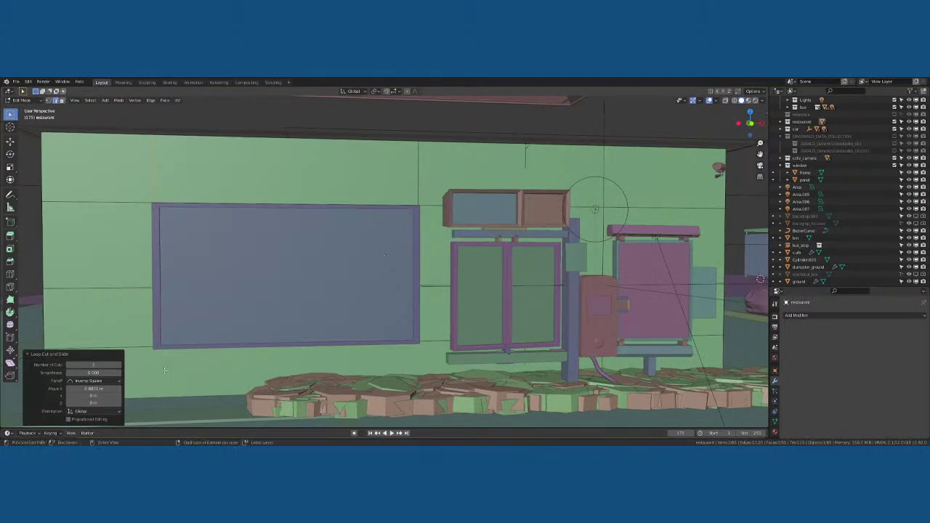
key(ctrl+r)
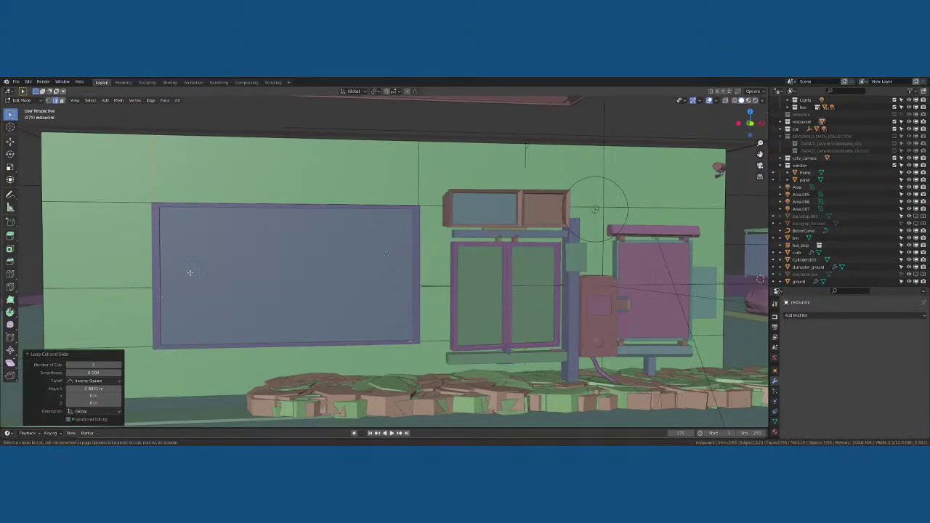
key(Escape)
right_click(265, 191)
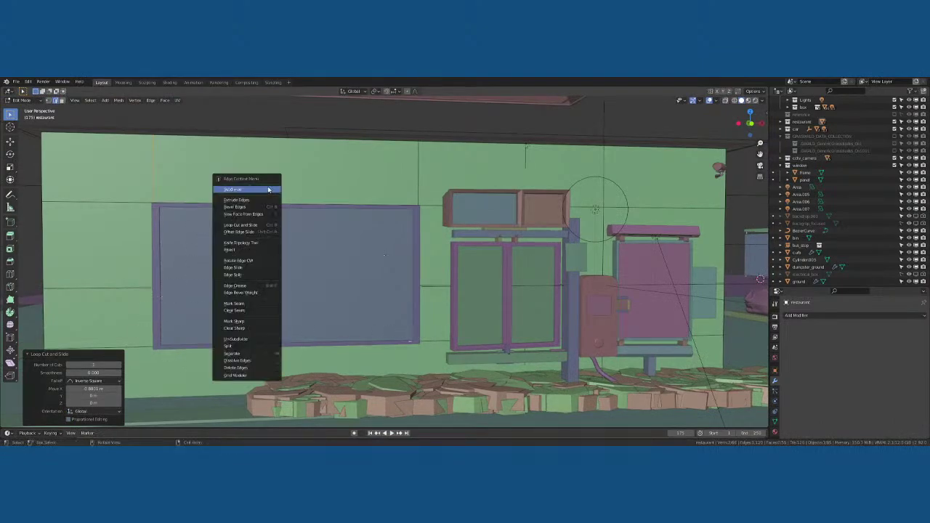
key(Escape)
scroll(270, 186, down, 5)
right_click(274, 180)
key(Escape)
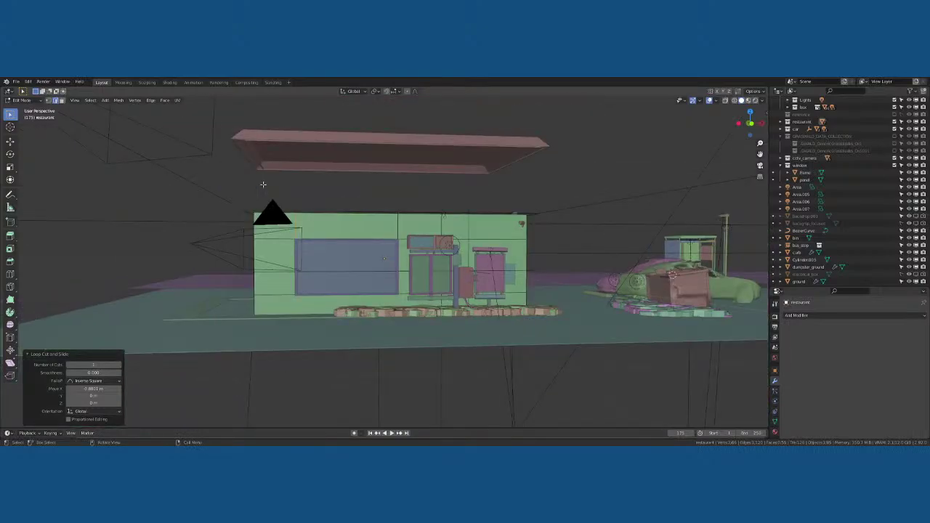
middle_drag(274, 180, 322, 249)
Return to Object Mode and frame the building, cancelling an accidental resize
key(Tab)
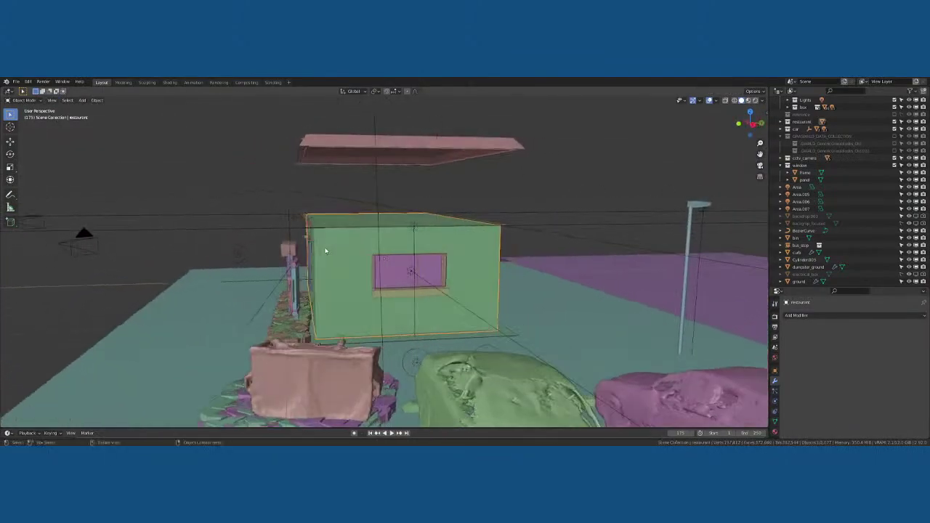
scroll(374, 266, up, 4)
middle_drag(374, 266, 428, 266)
scroll(450, 266, down, 3)
scroll(428, 266, up, 4)
scroll(352, 216, down, 4)
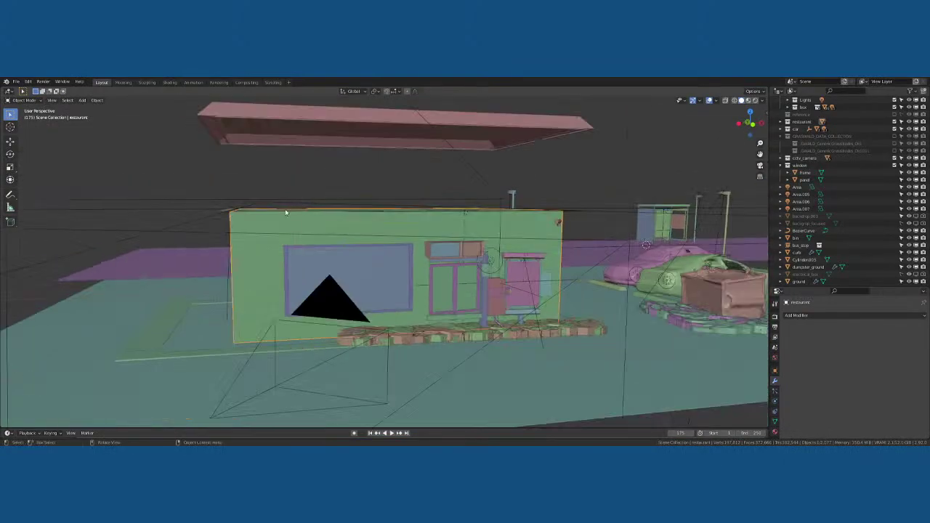
middle_drag(352, 217, 299, 225)
key(s)
right_click(299, 225)
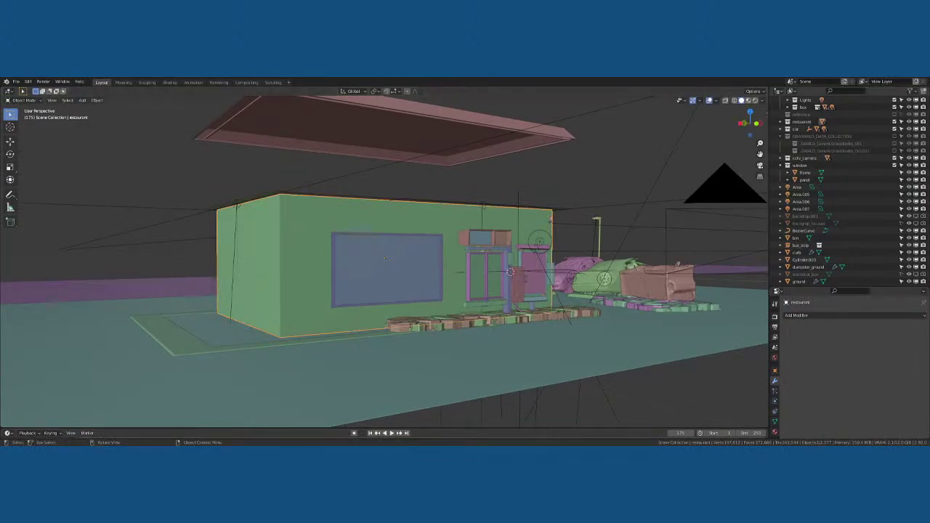
Delete the old building and select the floating roof
key(x)
click(283, 240)
middle_drag(284, 239, 385, 314)
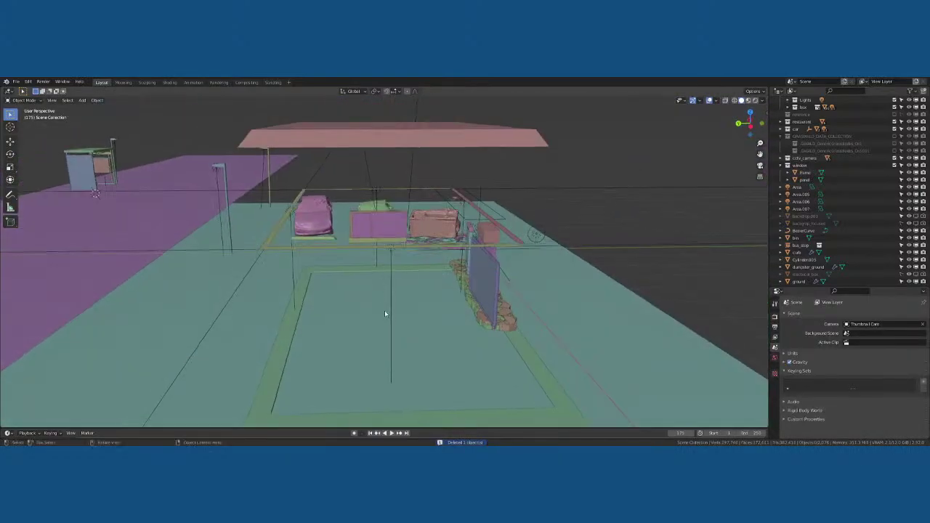
click(389, 132)
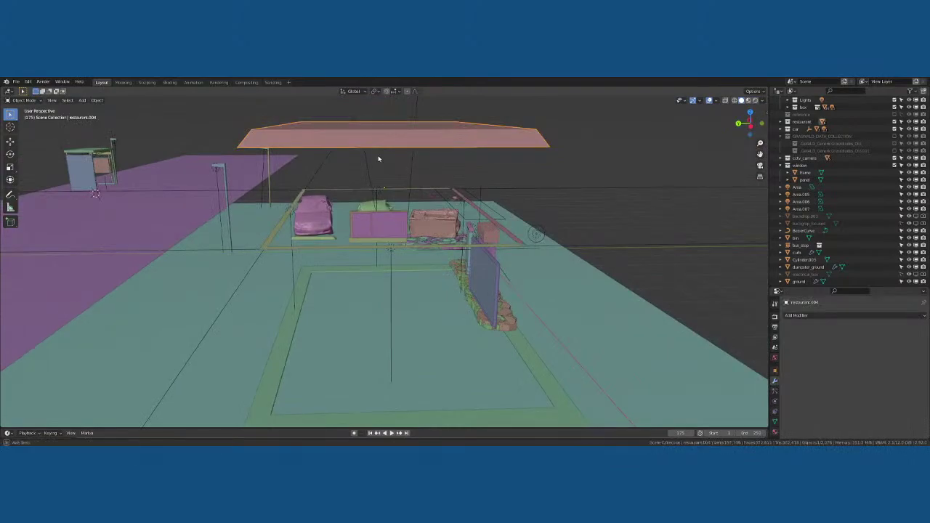
middle_drag(378, 158, 367, 274)
Check the roof in Edit Mode, then return to Object Mode and bring up the Add menu
key(Tab)
scroll(281, 283, down, 5)
scroll(285, 281, down, 4)
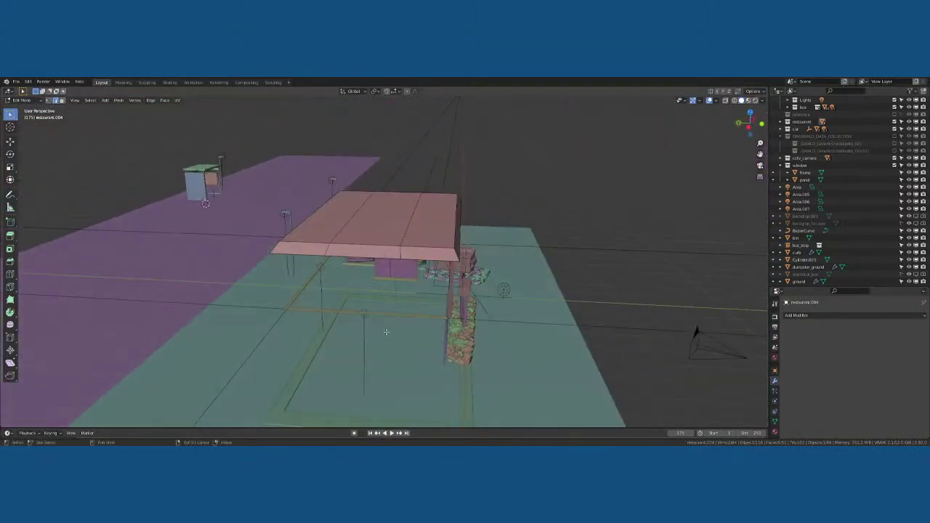
key(shift+a)
key(Escape)
key(Tab)
middle_drag(376, 342, 378, 329)
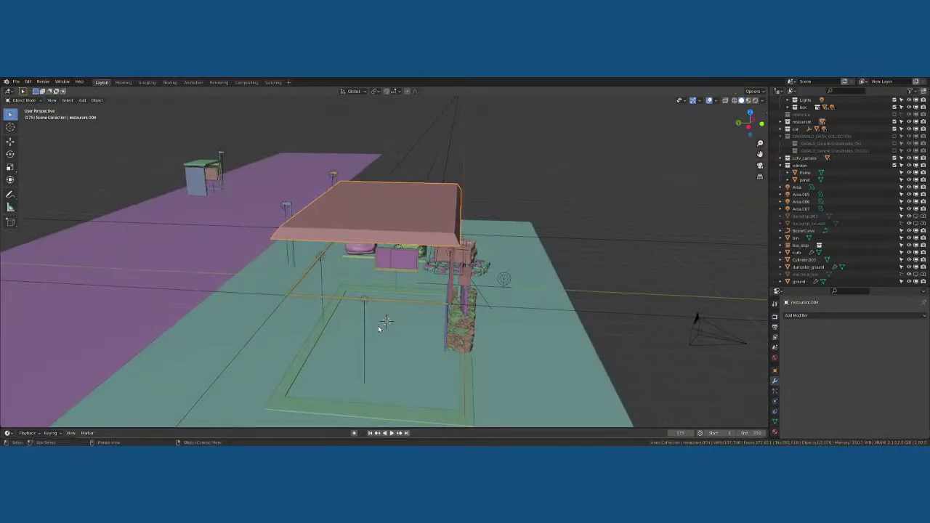
key(shift+a)
Add a Mesh cube and raise it along Z in front view
mouse_move(371, 282)
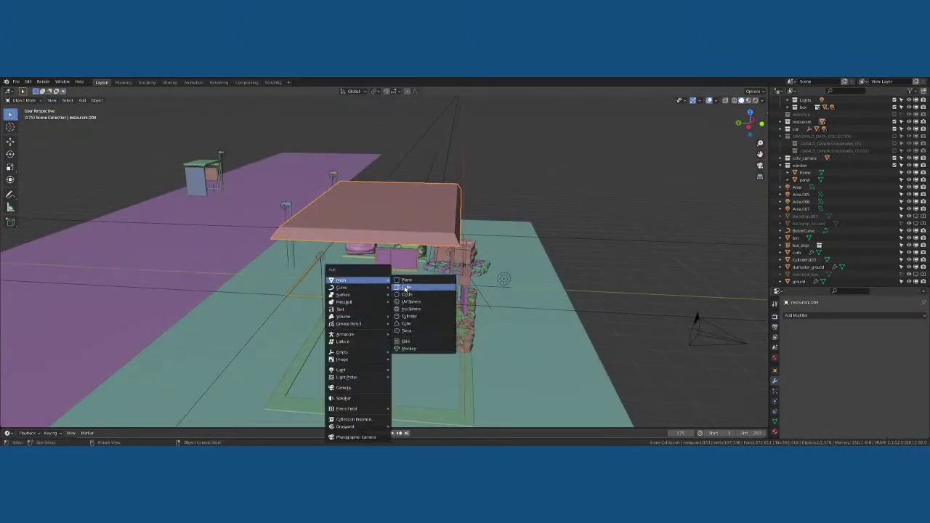
click(405, 288)
key(KP_3)
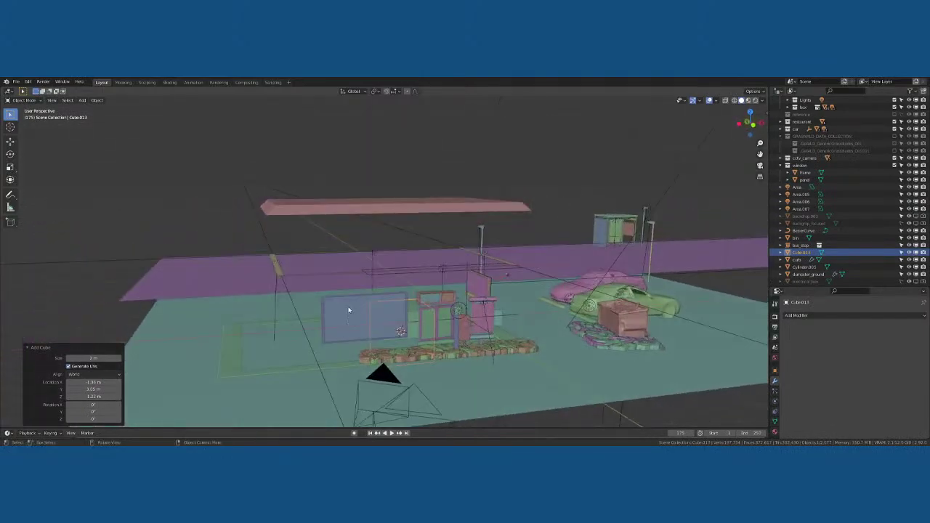
key(KP_1)
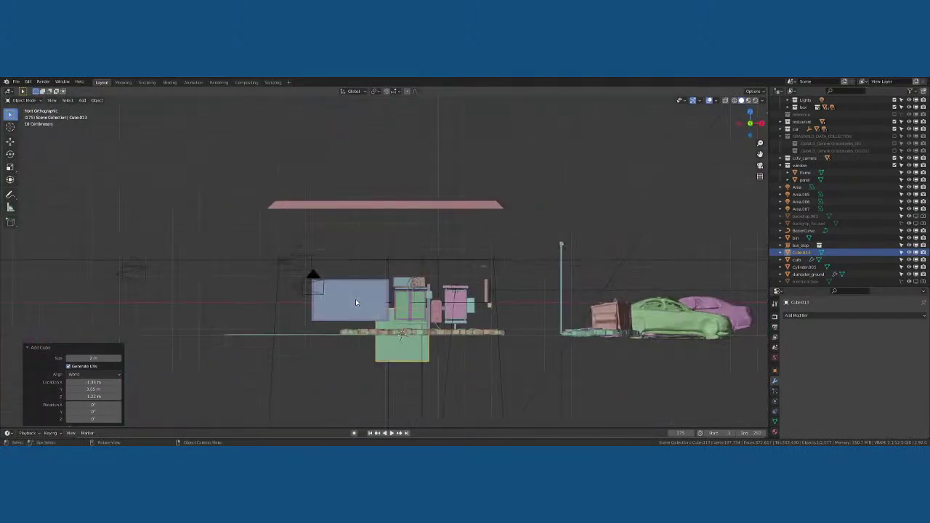
scroll(355, 299, up, 1)
key(g)
key(z)
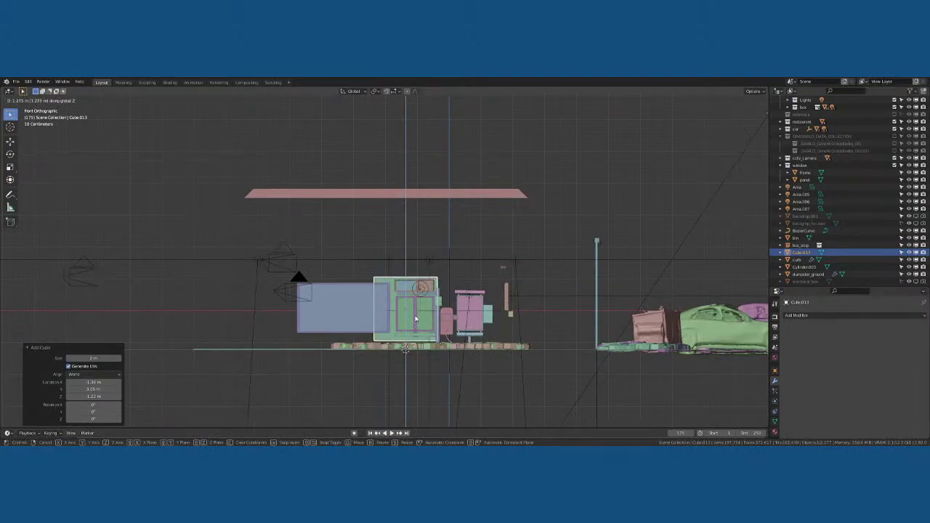
click(408, 314)
Stretch the cube wide along X, shift it slightly left, and lower it
key(s)
key(x)
click(454, 317)
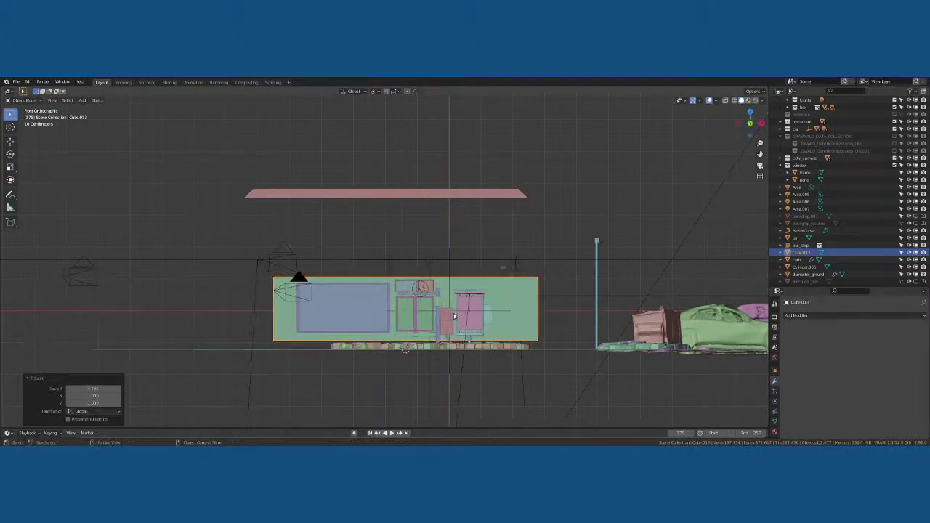
key(g)
key(x)
click(406, 314)
key(g)
key(z)
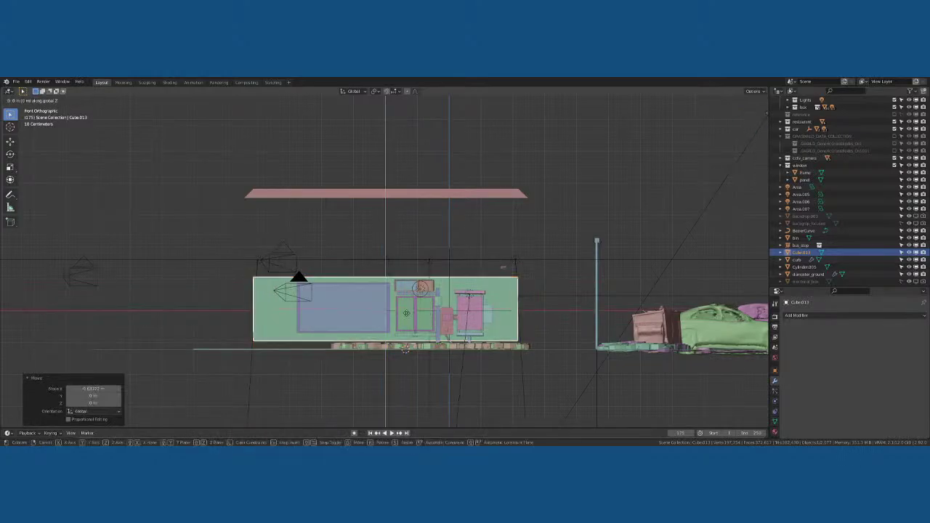
click(407, 325)
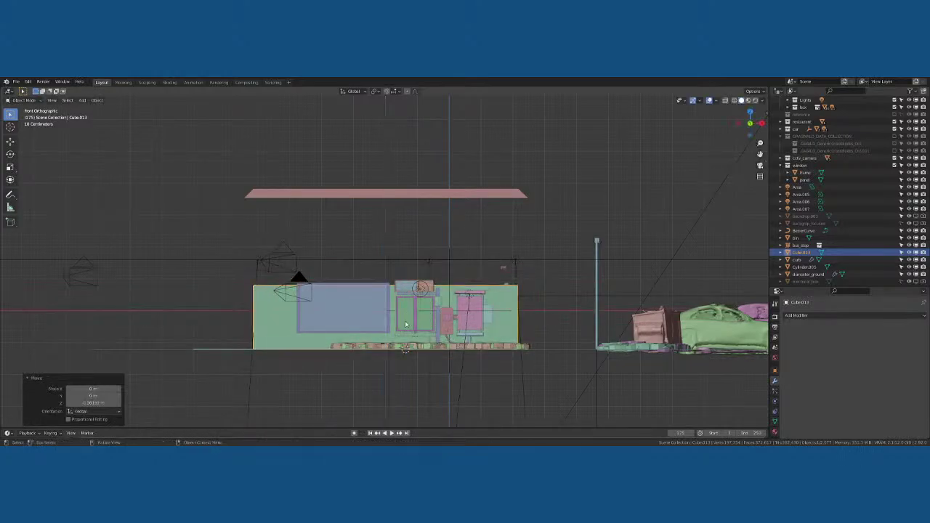
Make the box taller along Z, rest it on the ground, and deepen it along Y
key(s)
key(z)
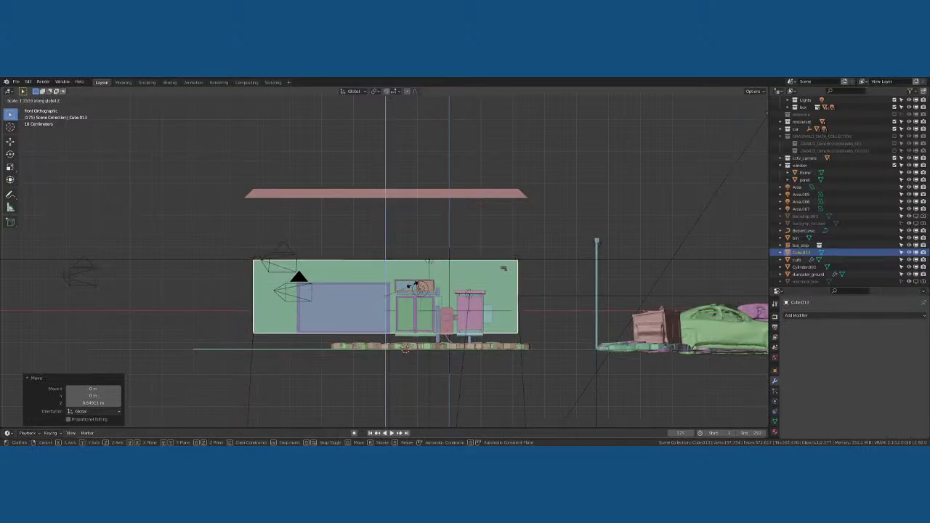
click(416, 277)
key(g)
key(z)
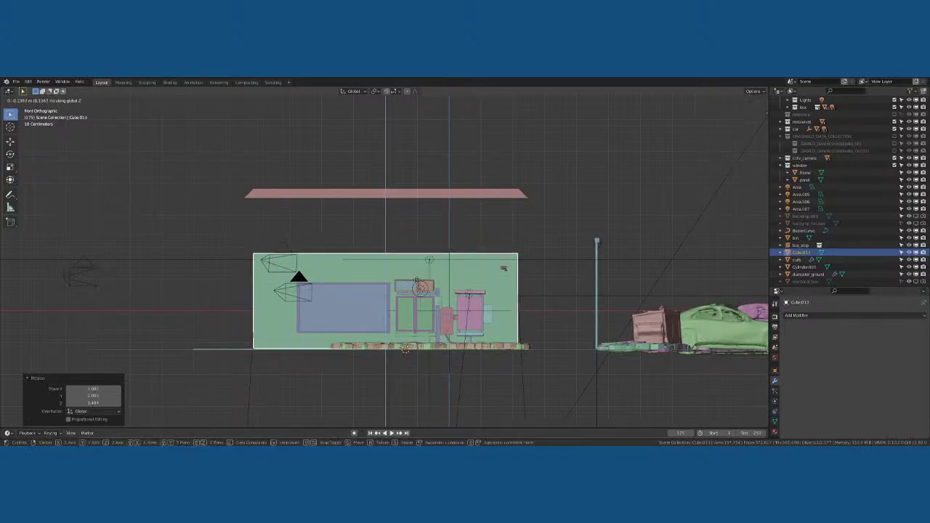
click(418, 282)
middle_drag(417, 282, 424, 299)
key(s)
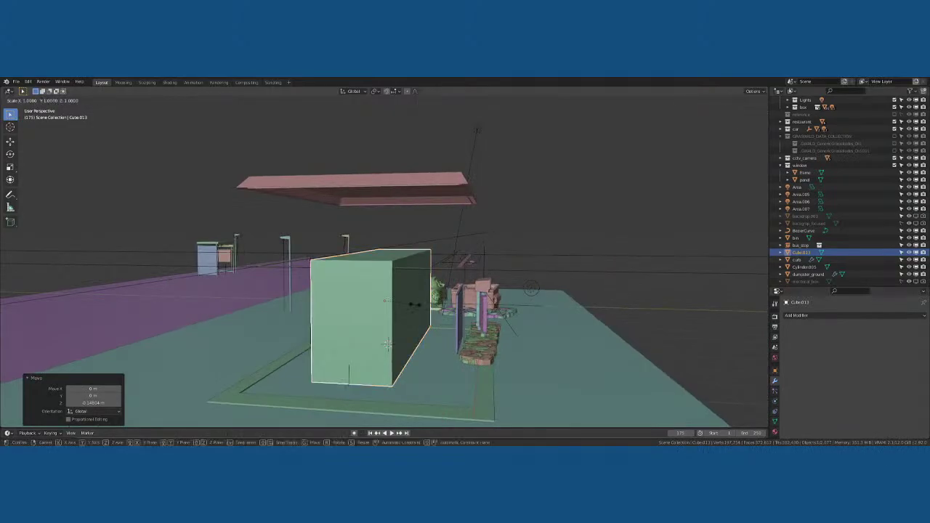
key(y)
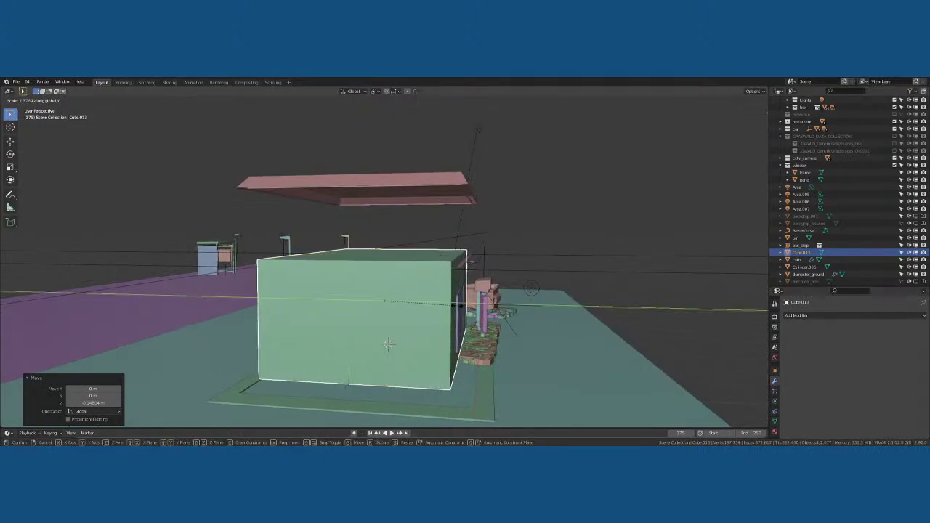
click(447, 311)
Turn on X-ray and fine-tune the box's width along X twice
mouse_move(443, 316)
middle_down()
mouse_move(466, 318)
mouse_move(426, 317)
mouse_move(428, 332)
mouse_move(443, 328)
mouse_move(392, 336)
middle_up()
key(alt+z)
key(s)
key(x)
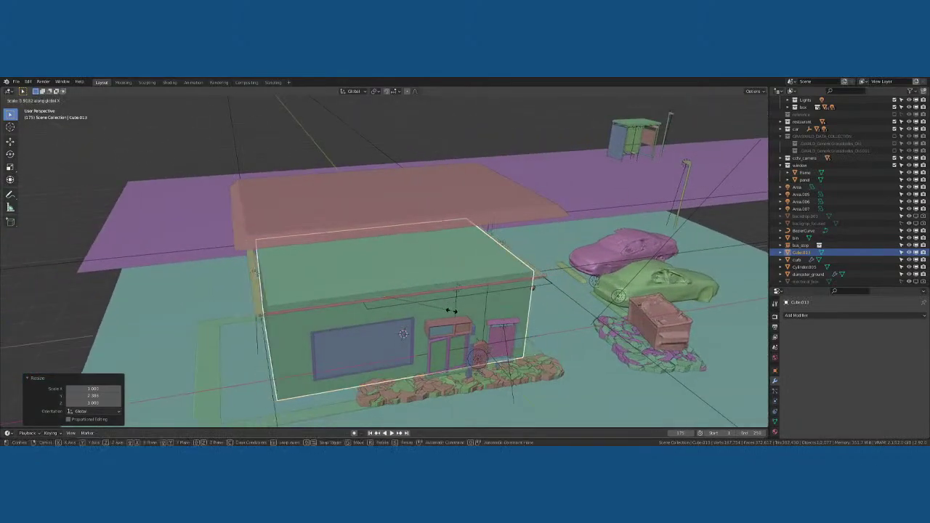
click(450, 311)
middle_drag(451, 311, 322, 295)
key(s)
key(x)
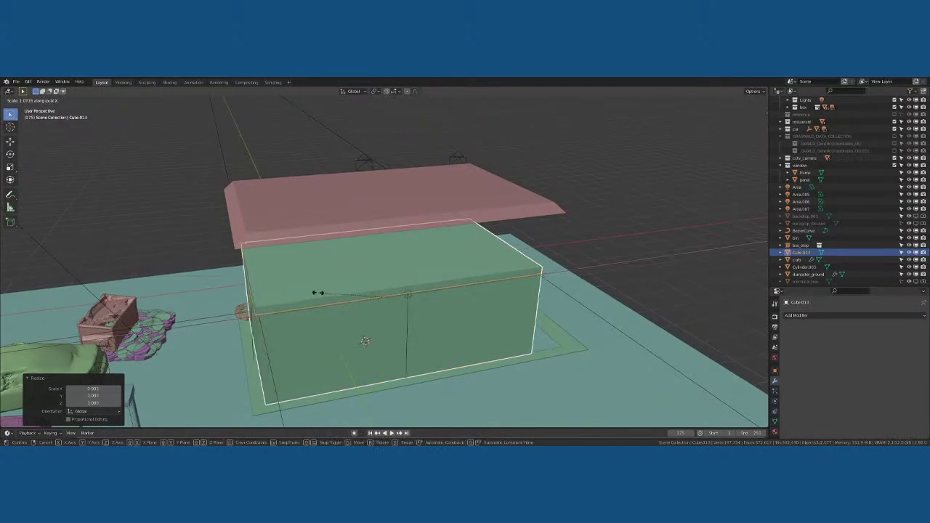
click(320, 291)
middle_drag(320, 291, 439, 281)
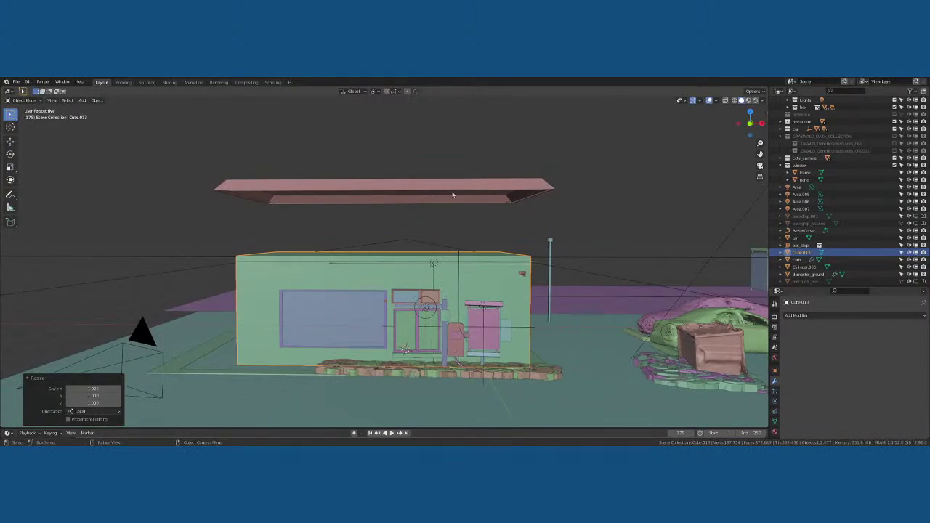
middle_drag(501, 260, 370, 288)
Slide the small window frame along the X axis
click(256, 328)
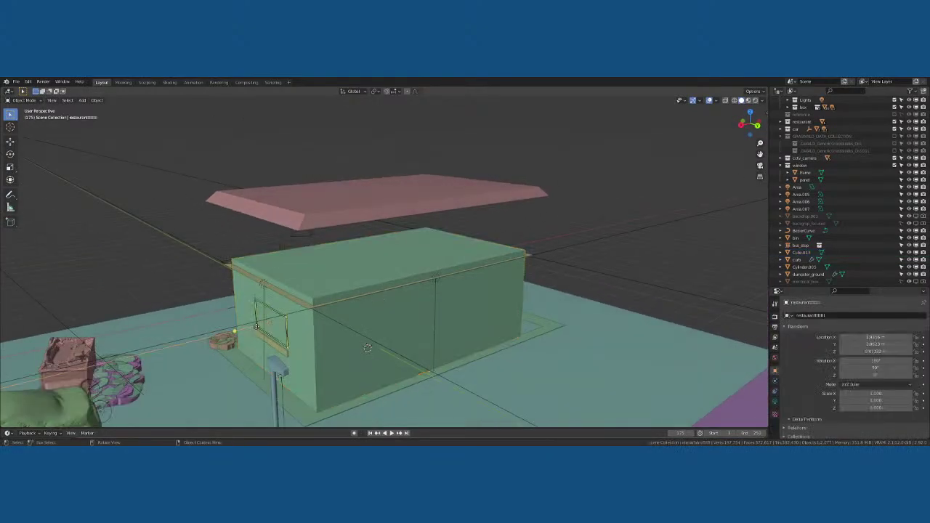
key(g)
key(x)
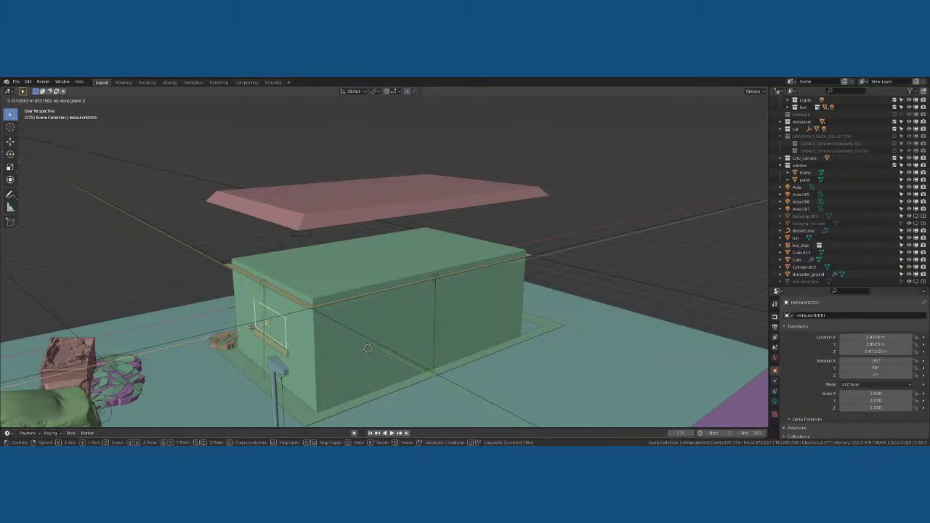
click(251, 327)
middle_drag(251, 327, 357, 293)
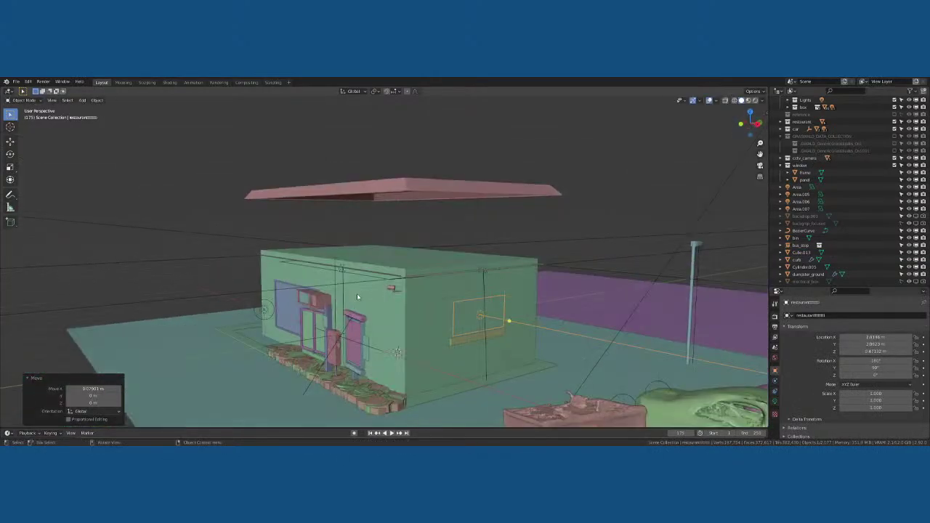
Lower the roof along Z onto the building and select the window glass panel
click(392, 181)
key(g)
key(z)
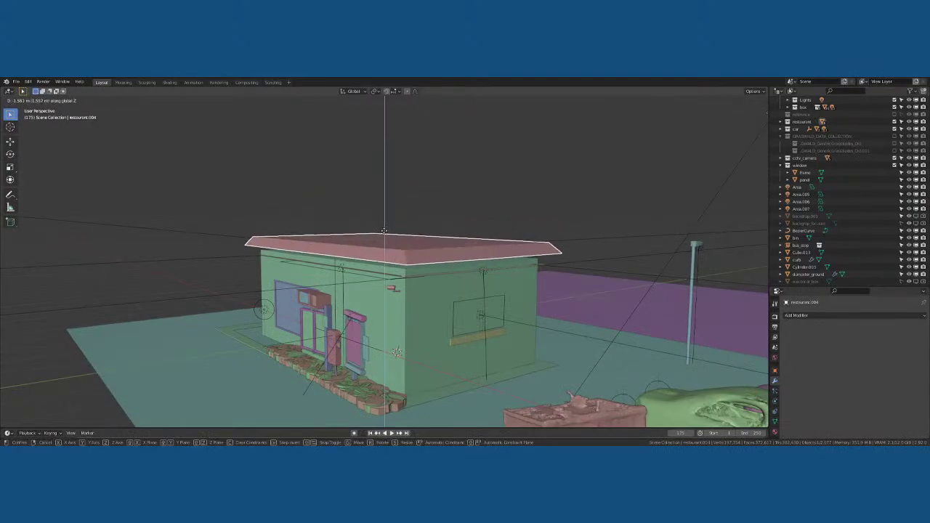
click(290, 341)
middle_drag(290, 341, 386, 298)
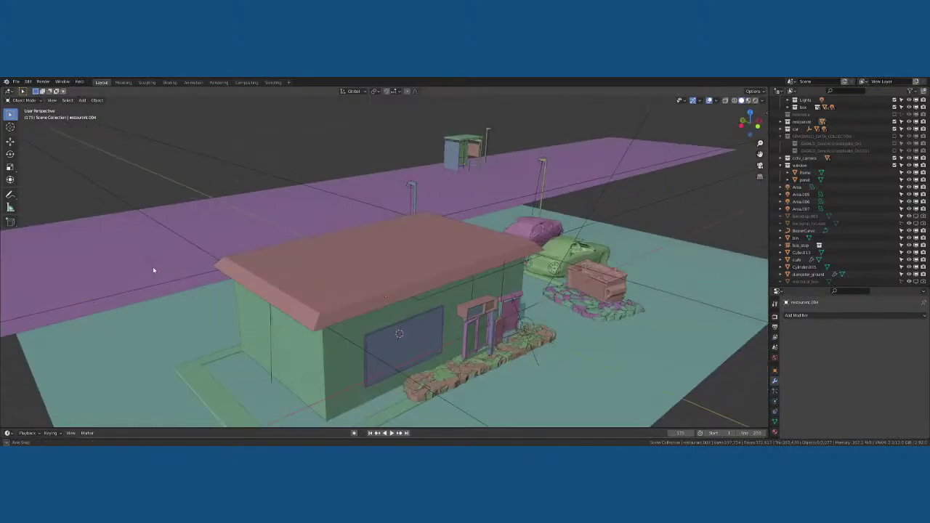
middle_drag(152, 269, 437, 248)
click(311, 250)
Duplicate the window panel and move the copy along Y onto the building's side wall
key(shift+d)
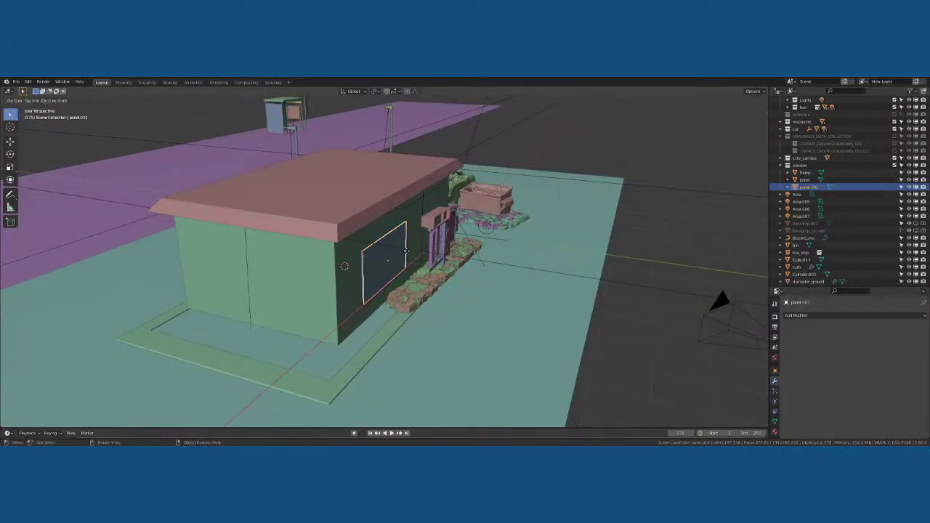
click(408, 259)
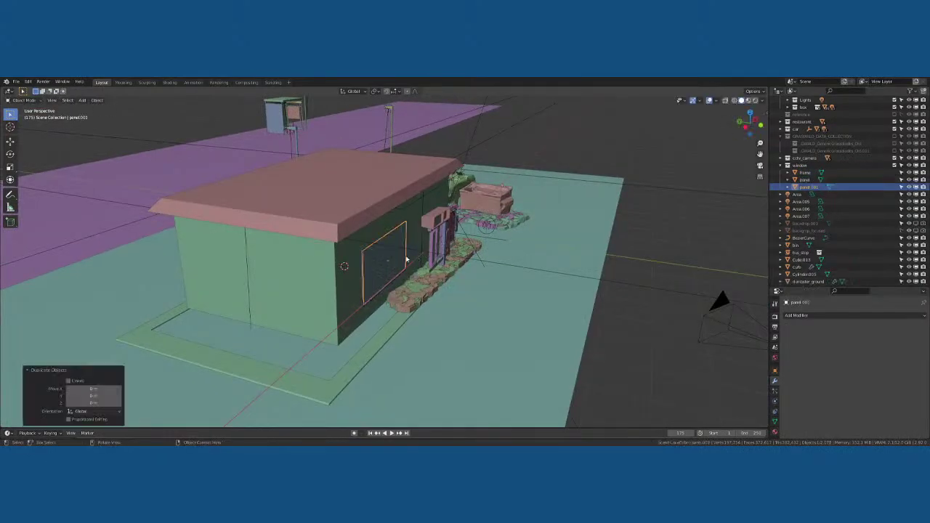
key(g)
key(y)
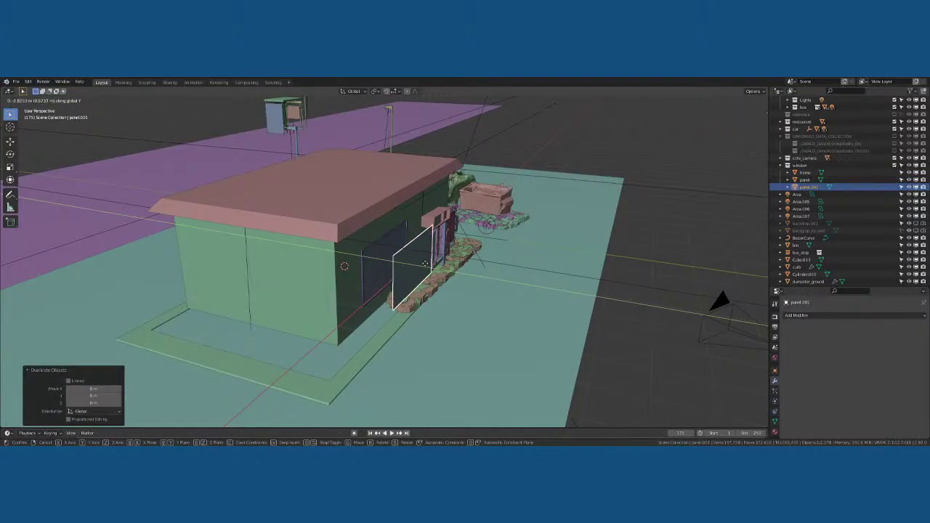
click(410, 268)
middle_drag(411, 269, 436, 268)
Extrude all of the panel copy's geometry into a thick box and return to Object Mode
key(Tab)
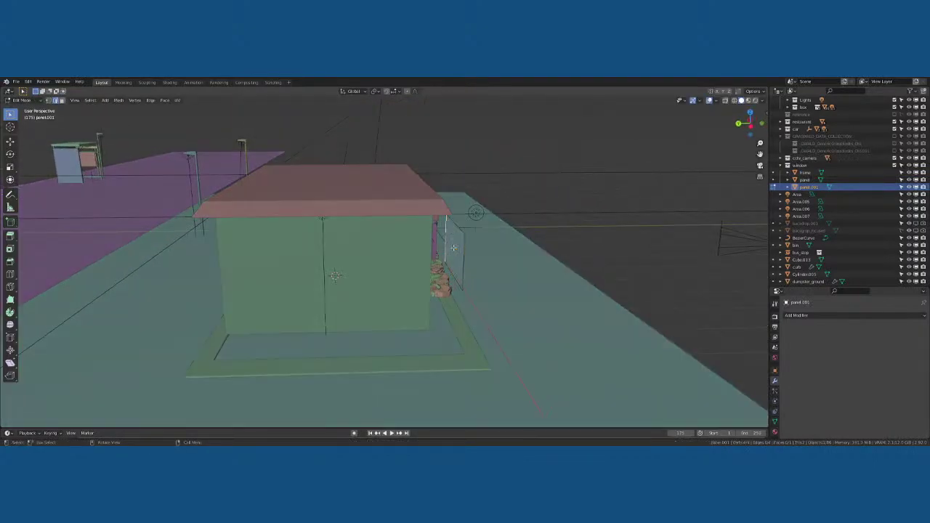
key(a)
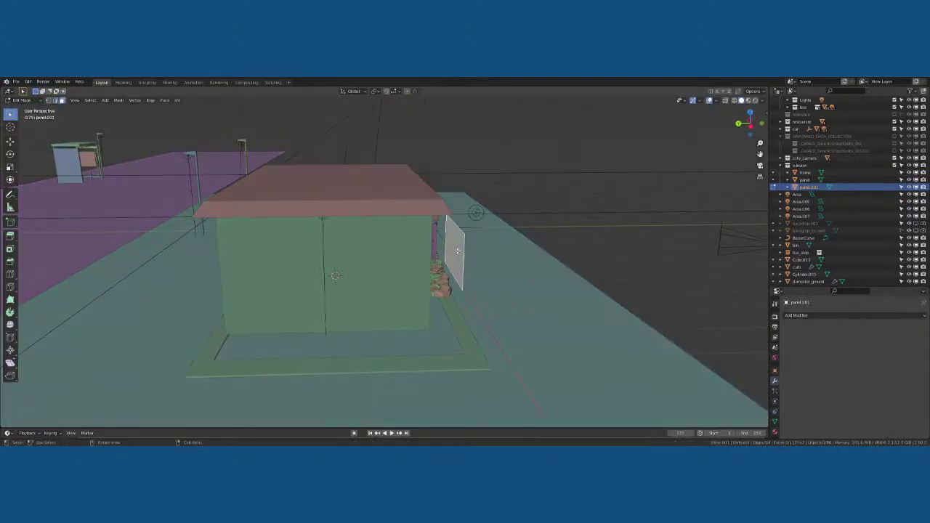
key(e)
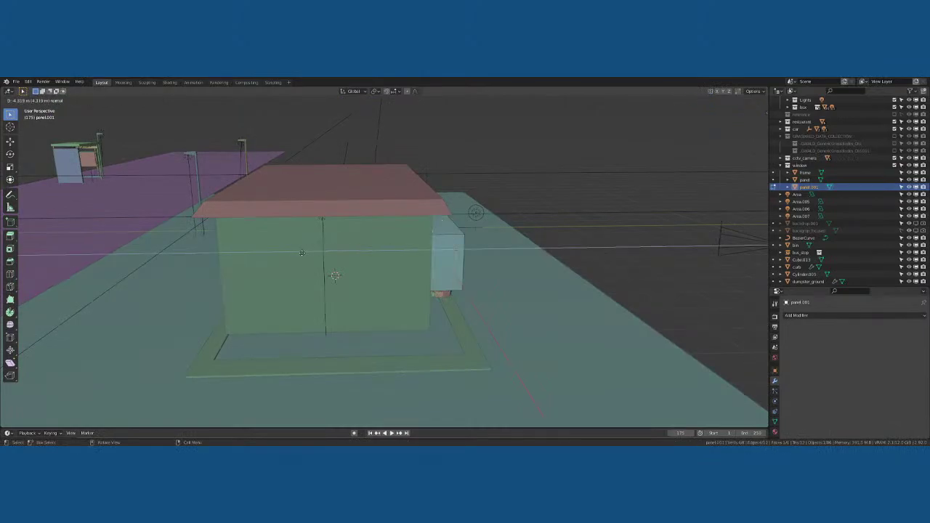
click(287, 252)
middle_drag(287, 252, 340, 252)
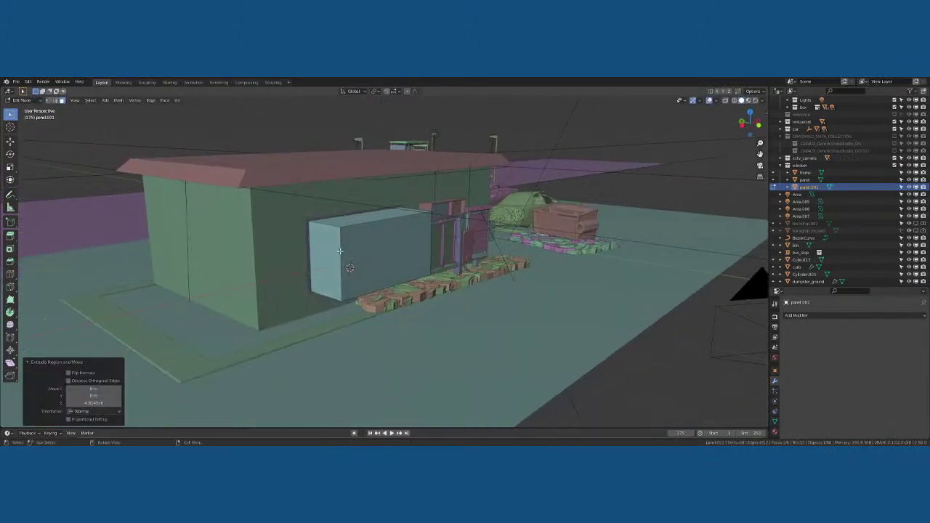
key(Tab)
click(308, 212)
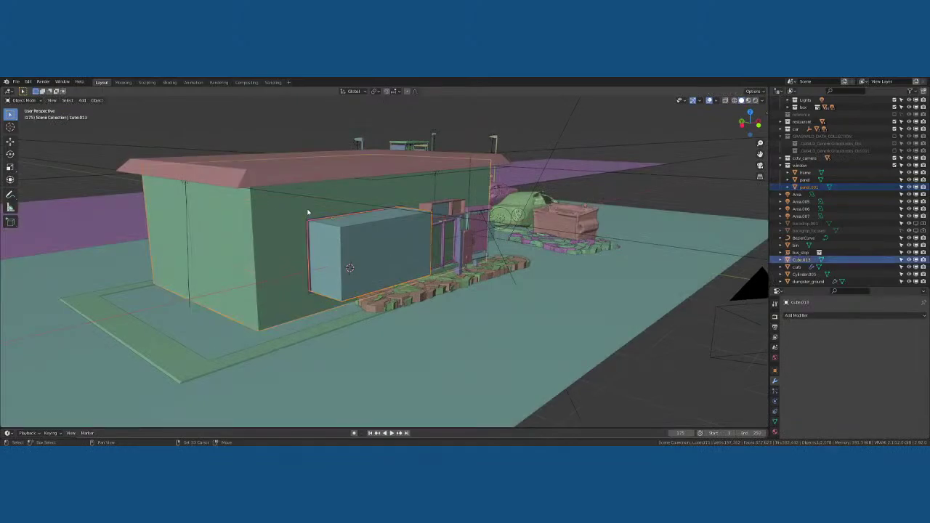
key(n)
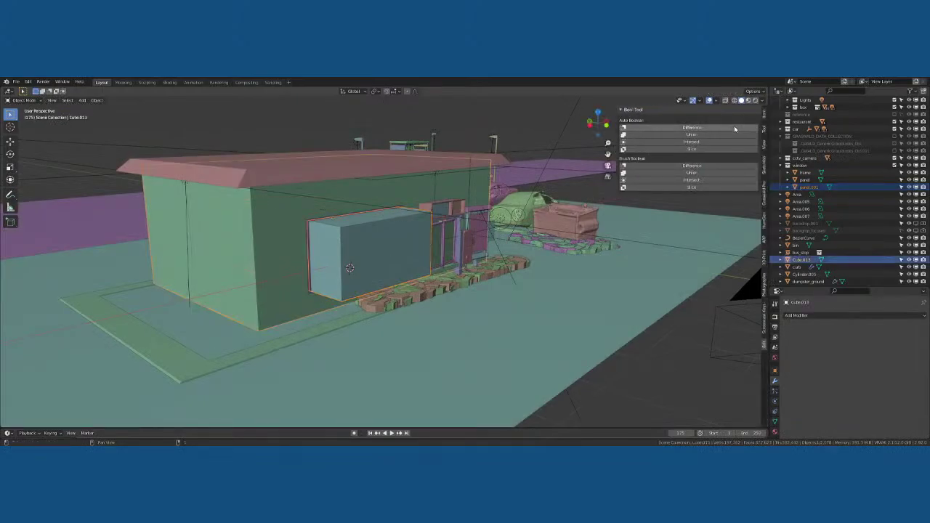
click(733, 129)
click(351, 224)
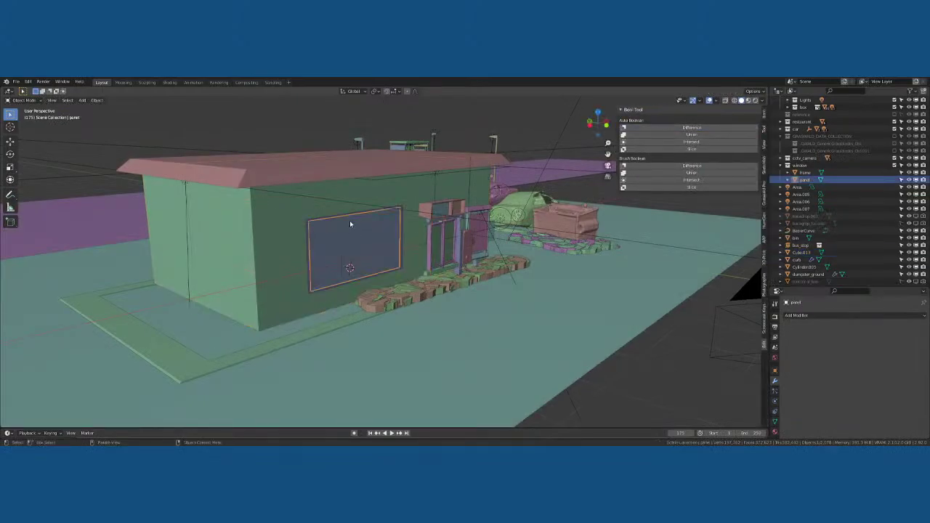
click(356, 215)
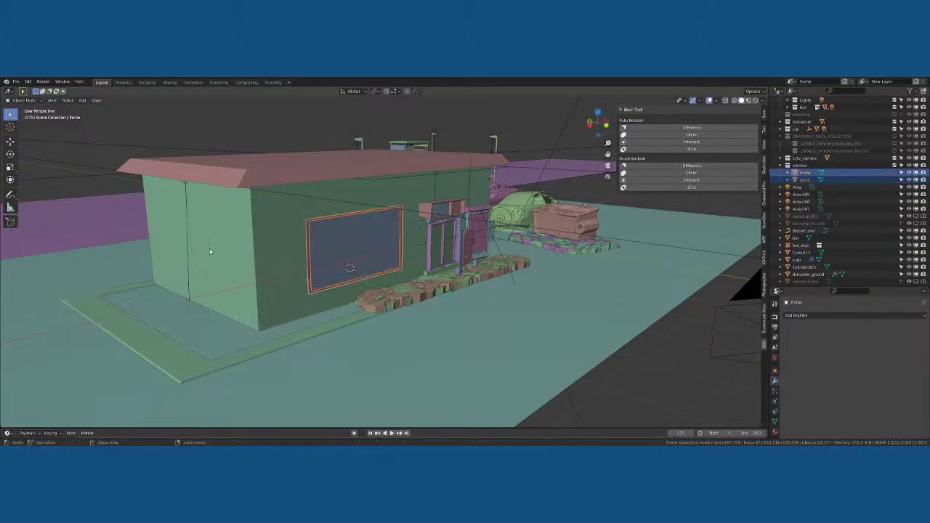
key(ctrl+z)
key(ctrl+z)
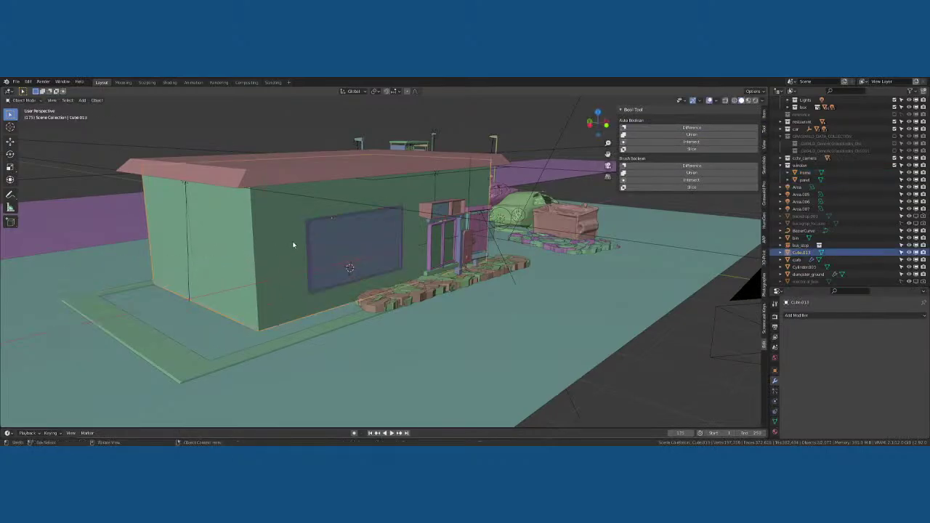
key(ctrl+z)
mouse_move(349, 243)
middle_down()
mouse_move(375, 246)
mouse_move(351, 249)
middle_up()
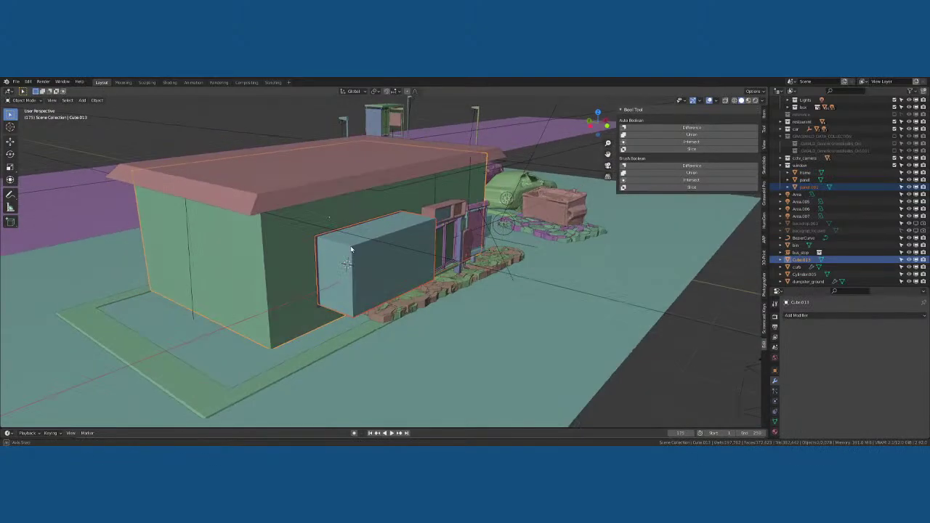
scroll(323, 234, up, 3)
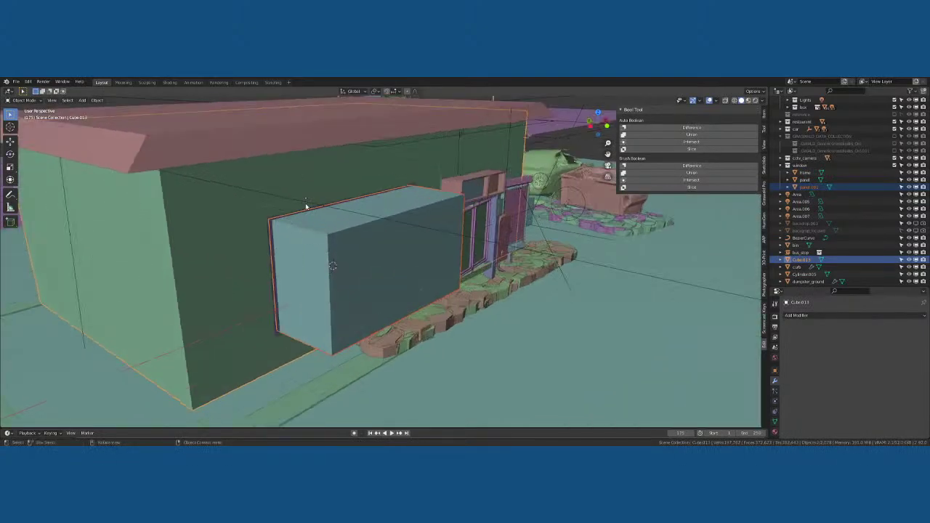
key(KP_1)
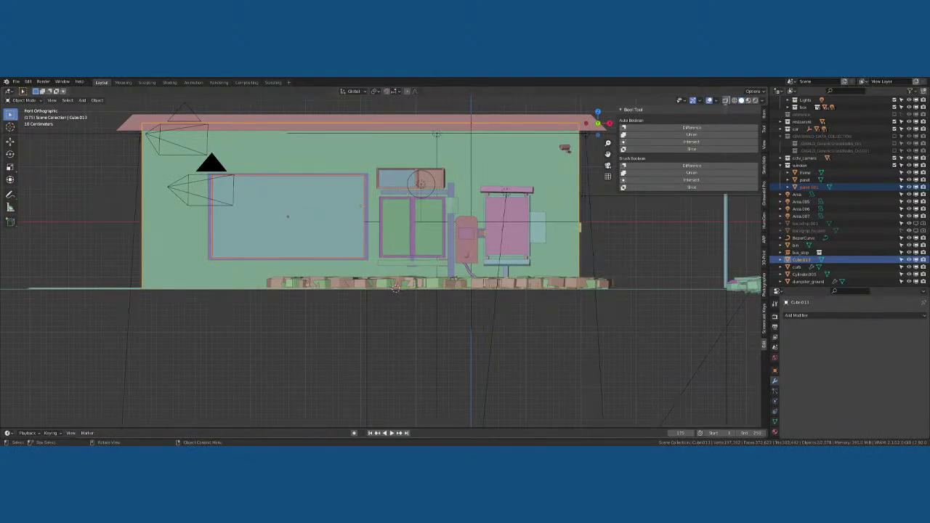
key(alt+a)
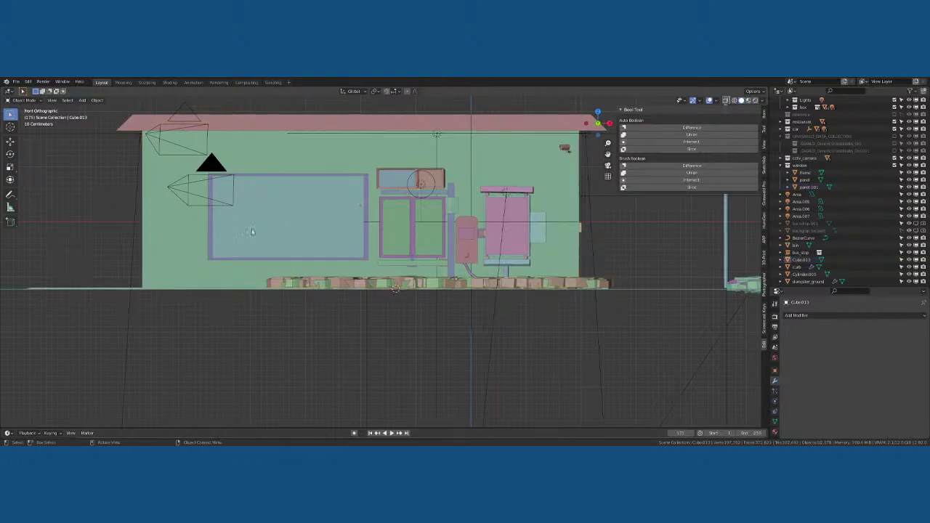
key(n)
middle_drag(407, 218, 369, 246)
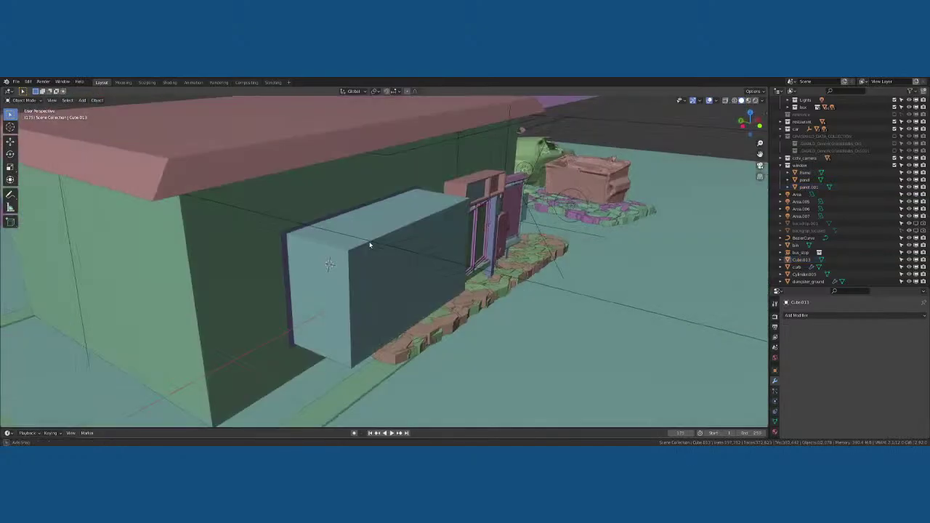
click(360, 245)
shift+click(407, 283)
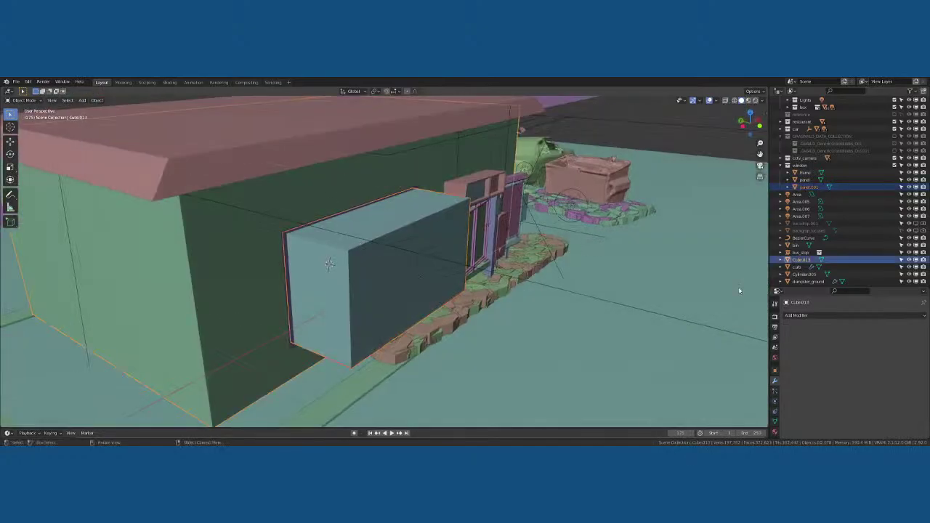
click(428, 177)
click(375, 187)
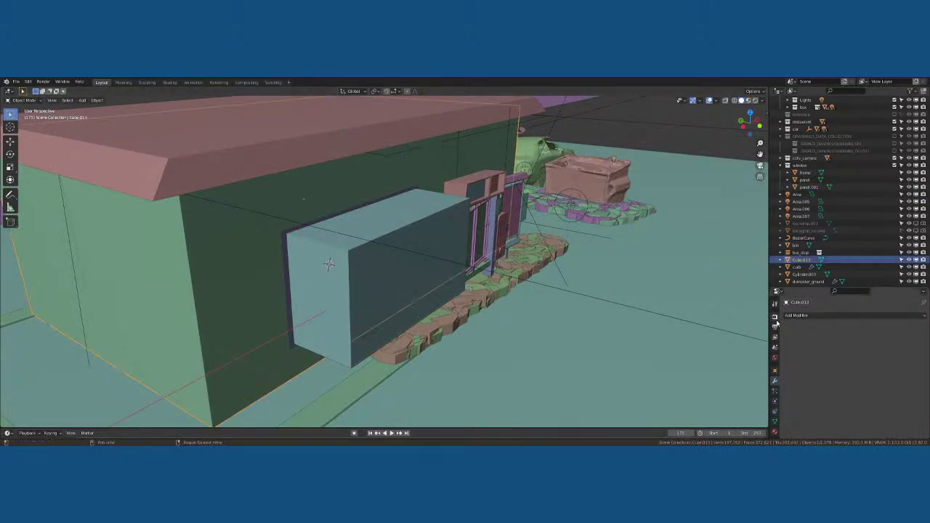
Add a Boolean modifier to the wall with panel.001 as cutter, then hide the cutter
click(803, 318)
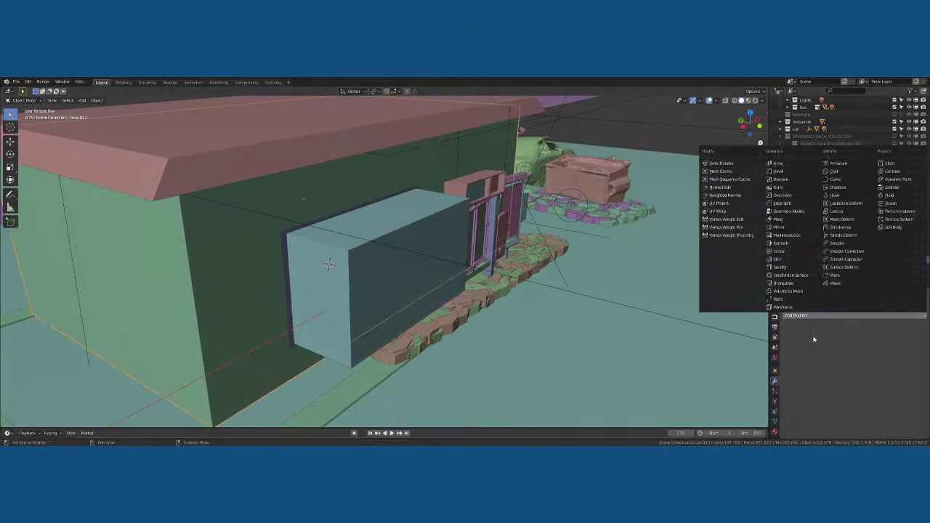
click(799, 187)
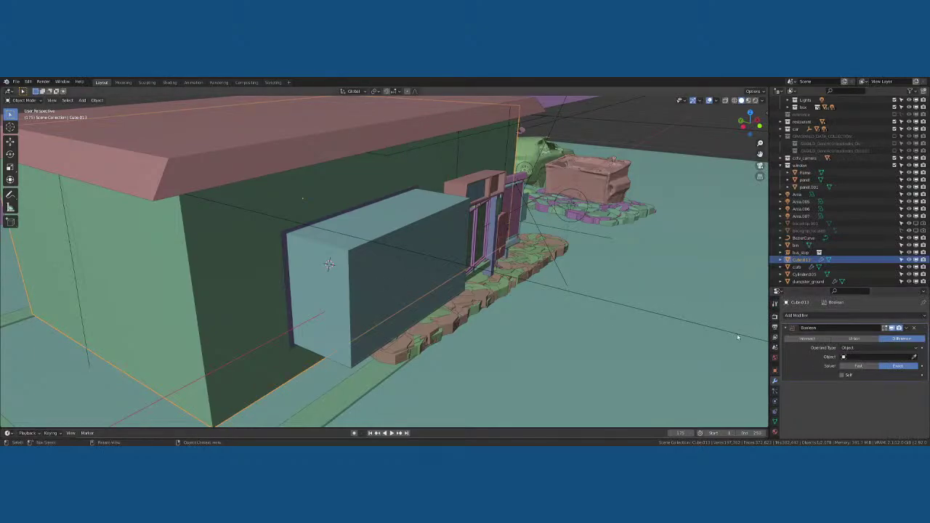
click(349, 247)
middle_drag(372, 269, 363, 216)
click(293, 223)
key(h)
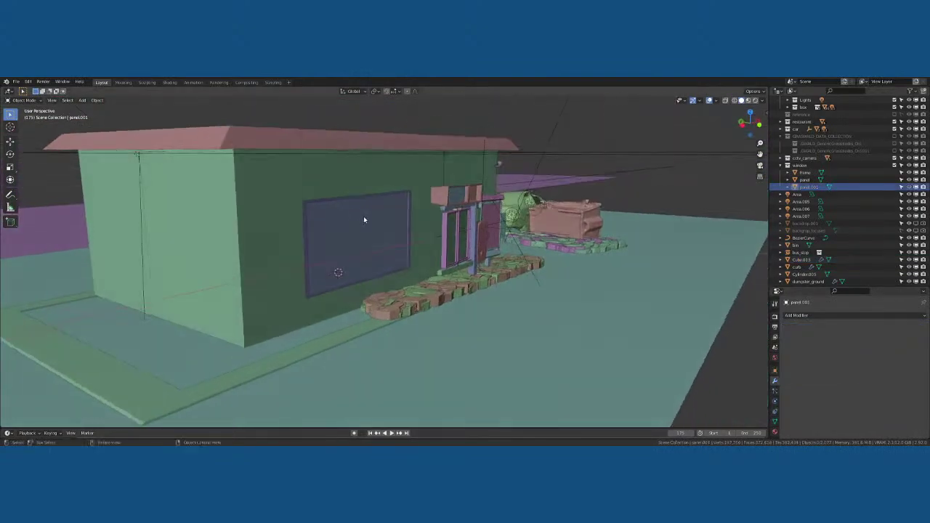
Undo the Boolean modifier and the extrusion, restoring panel.001 to a flat panel
click(363, 216)
key(g)
right_click(203, 266)
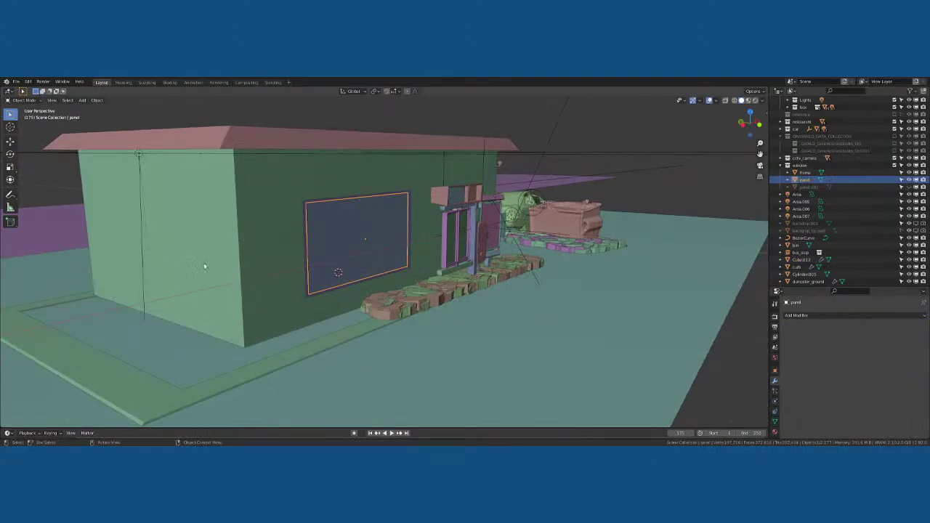
key(ctrl+z)
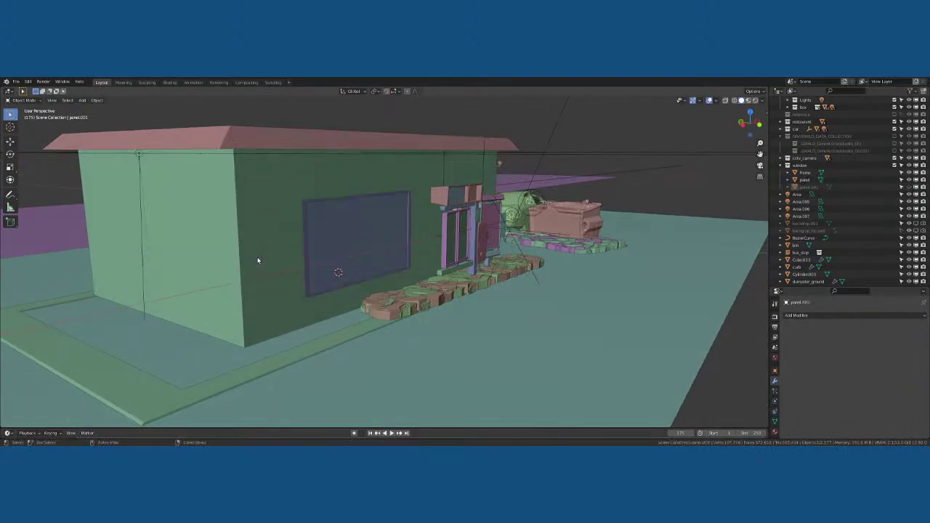
key(ctrl+z)
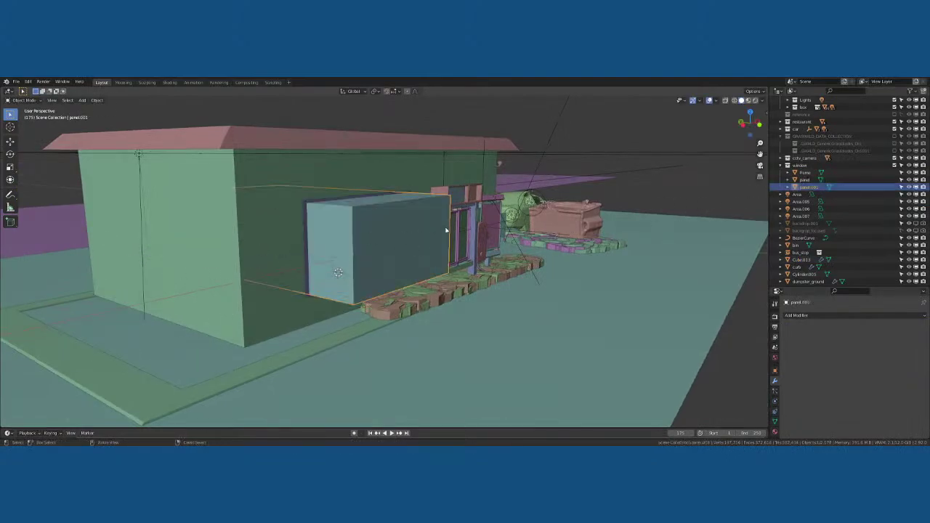
click(448, 230)
key(ctrl+z)
key(ctrl+z)
key(ctrl+z)
key(ctrl+z)
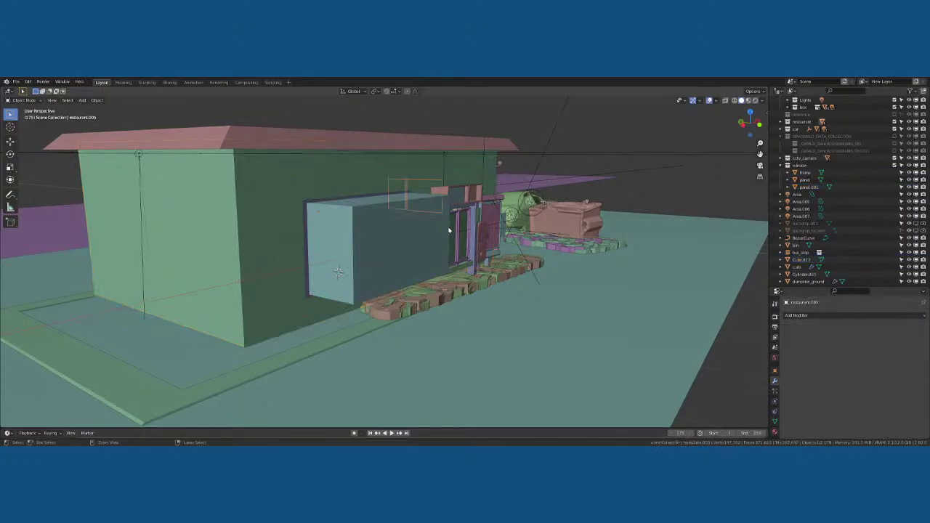
key(ctrl+z)
key(ctrl+z)
key(ctrl+z)
key(ctrl+z)
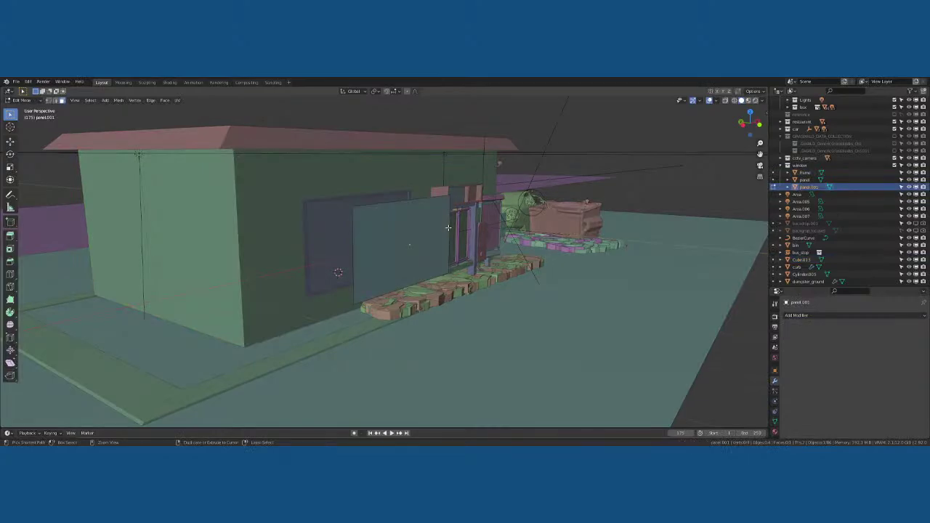
key(Tab)
key(ctrl+z)
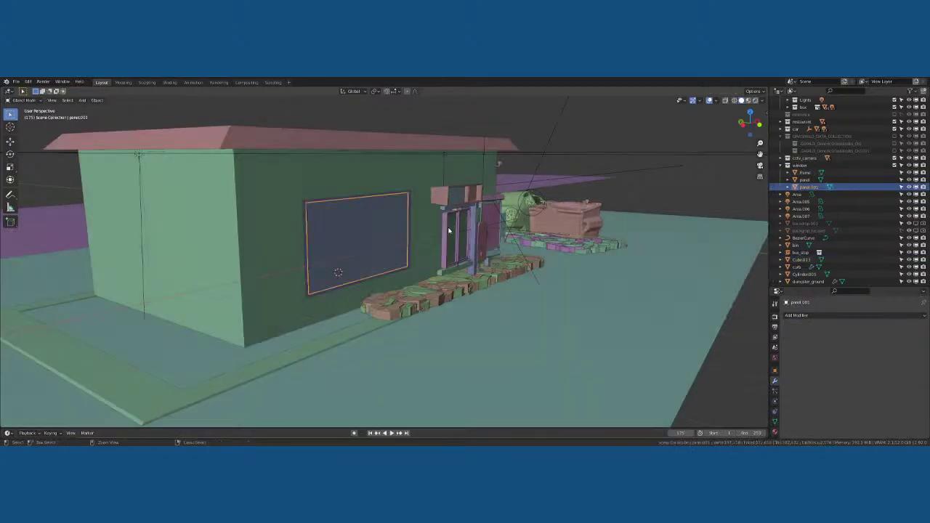
Move the panel copy aside and delete it, then select Cube.013 in front orthographic view
middle_drag(407, 221, 417, 229)
key(g)
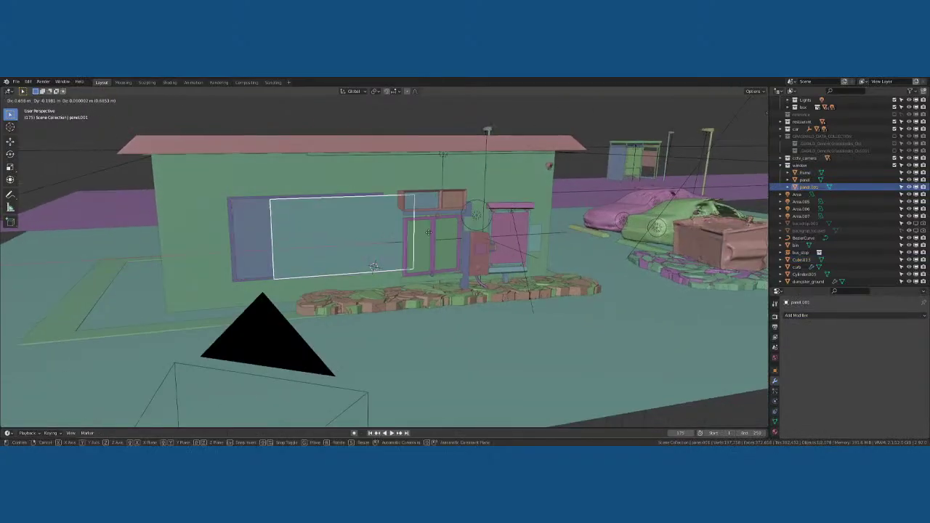
click(425, 264)
key(x)
click(425, 263)
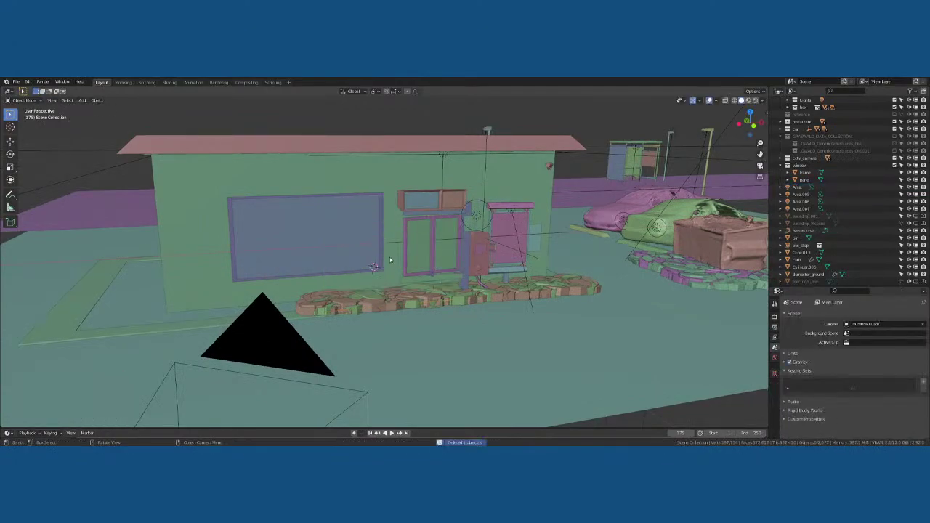
click(339, 193)
key(KP_1)
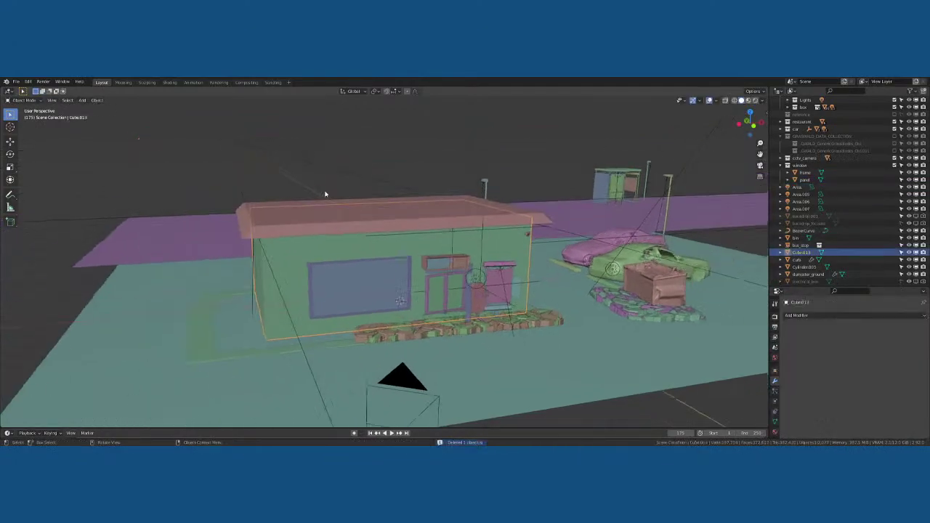
In Edit Mode, add a loop cut to the wall and slide it along X toward the window
scroll(273, 249, up, 6)
shift+middle_drag(274, 250, 396, 267)
scroll(396, 267, down, 3)
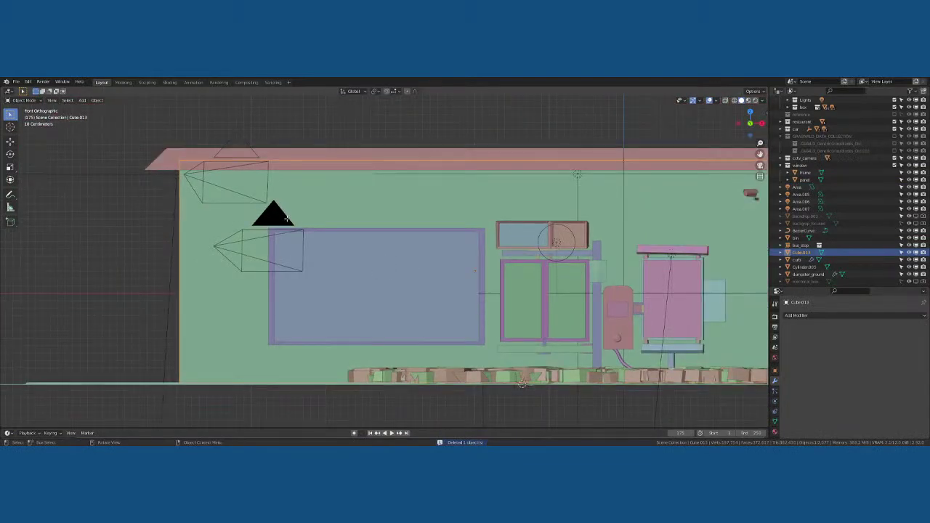
key(Tab)
key(ctrl+r)
click(310, 161)
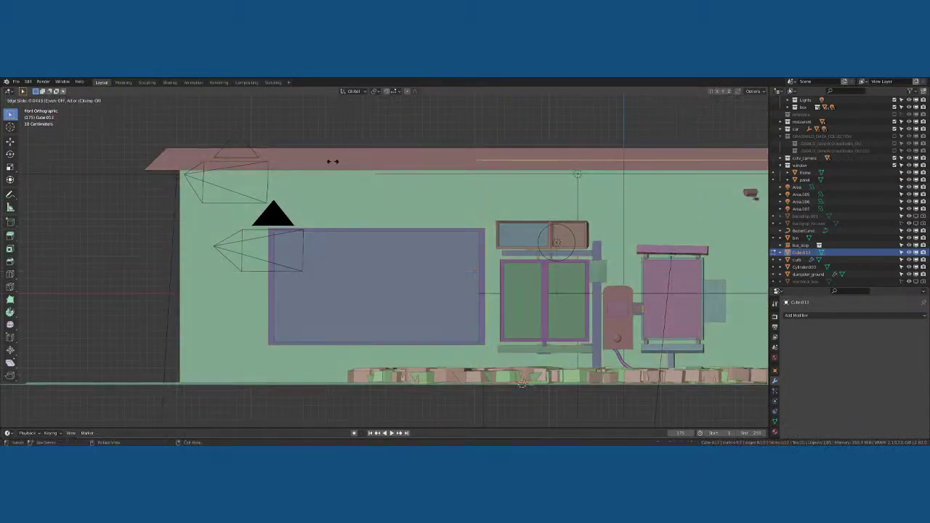
click(328, 163)
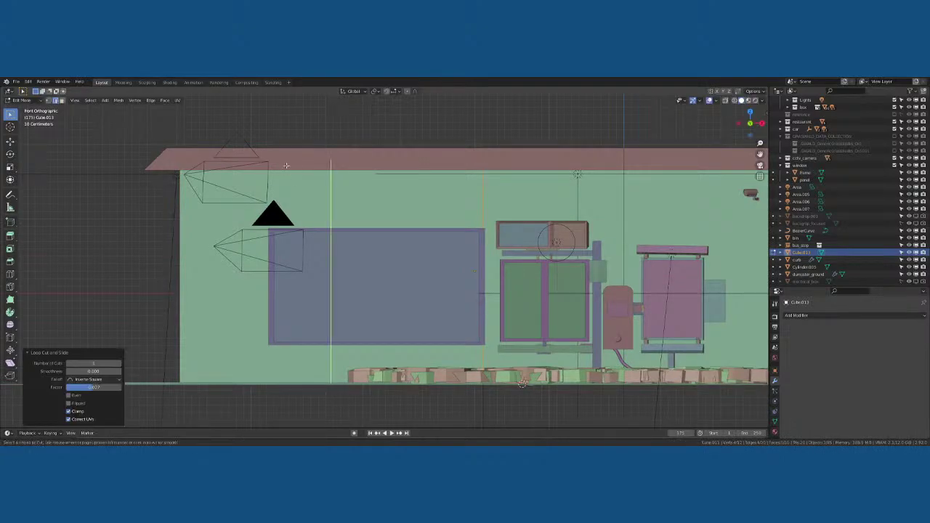
key(g)
key(x)
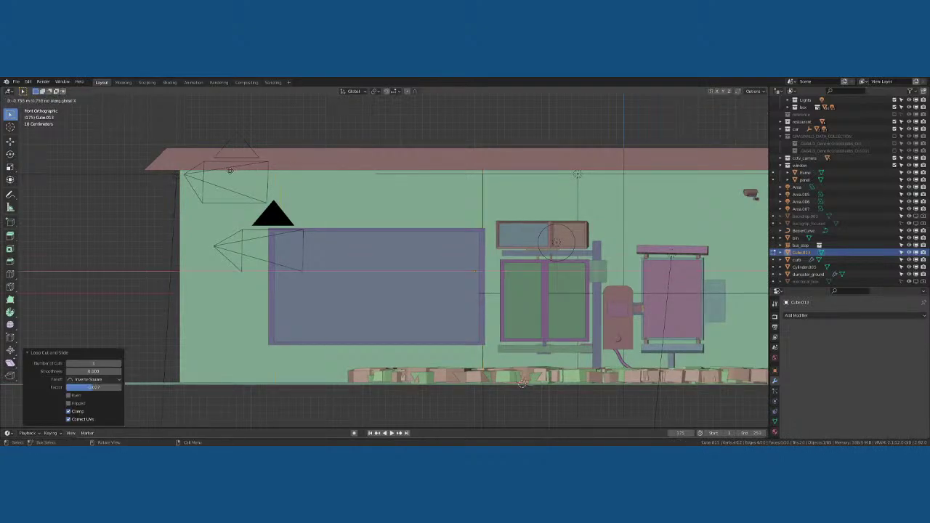
click(228, 171)
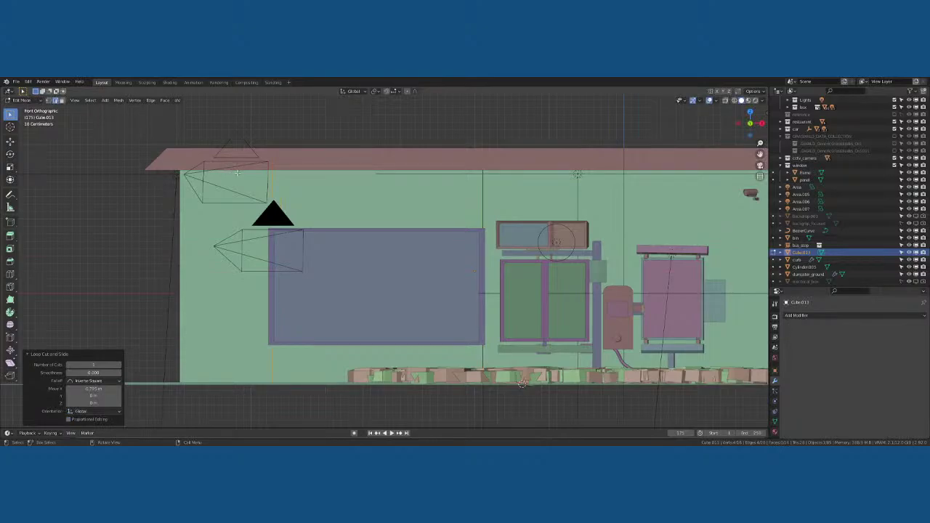
Add horizontal edge loops across the wall, spread them vertically and move them along Z
key(ctrl+r)
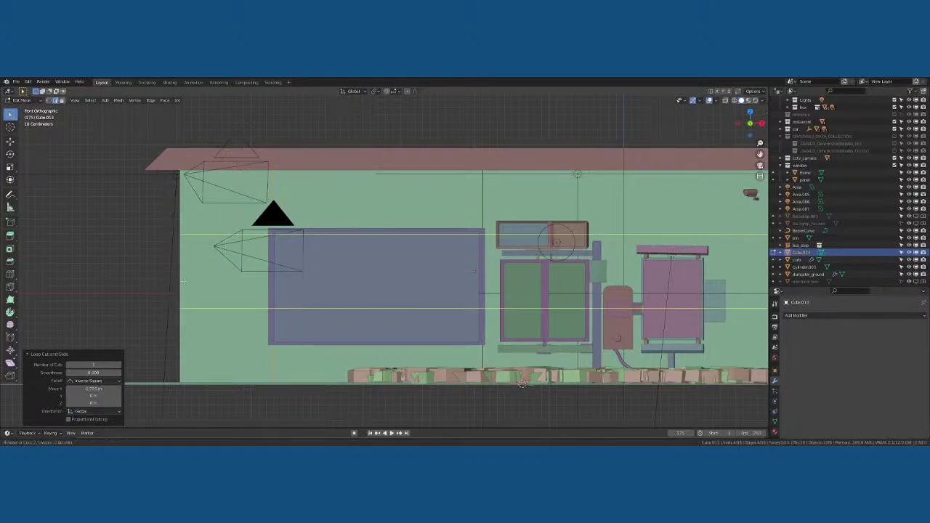
key(Escape)
key(s)
key(z)
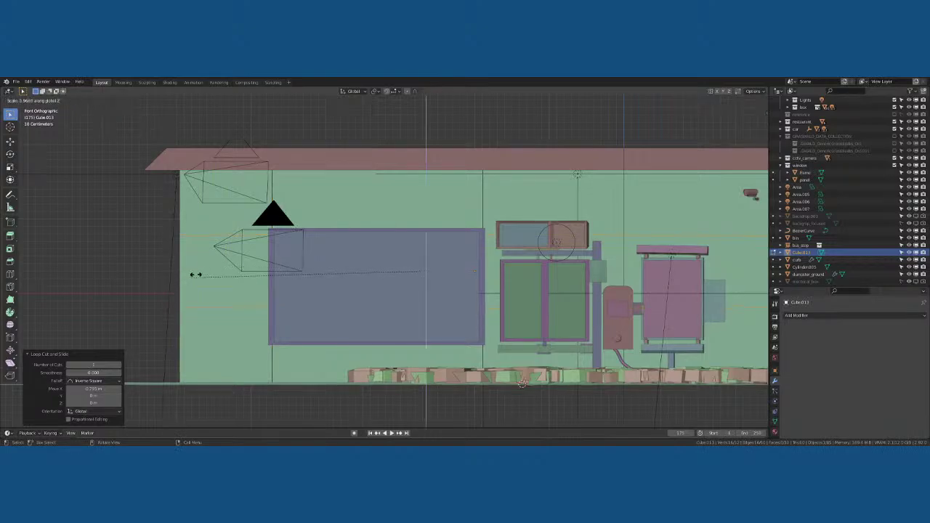
click(86, 319)
key(g)
key(z)
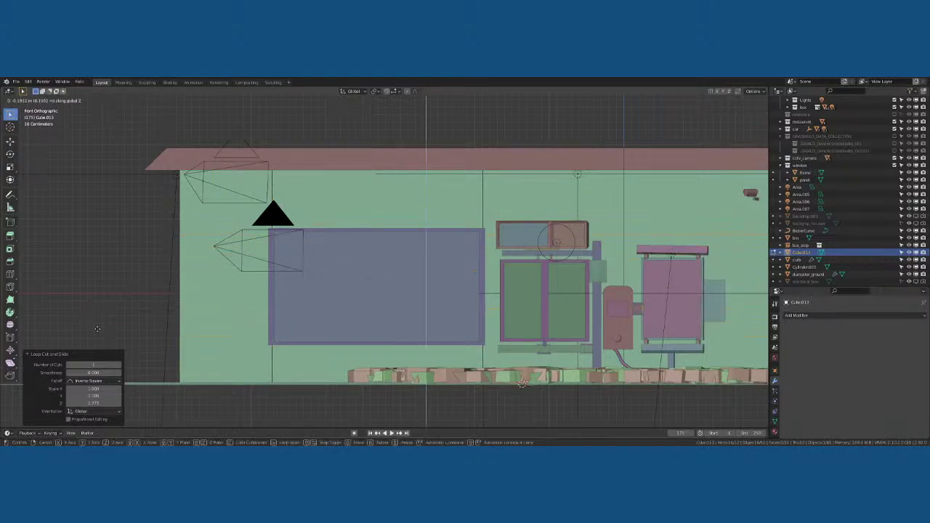
click(100, 324)
Refine the loops' vertical spacing and height to match the window frame's top and bottom edges
key(s)
key(z)
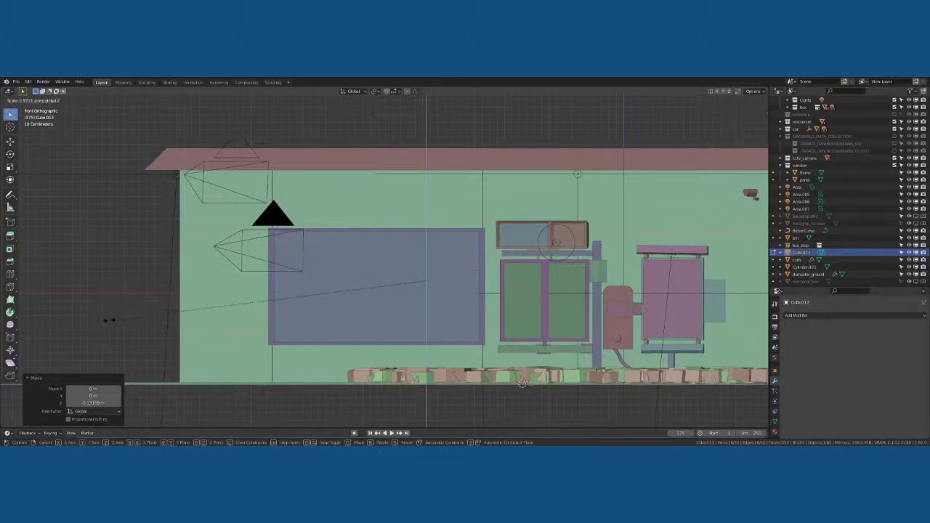
click(85, 359)
key(g)
key(z)
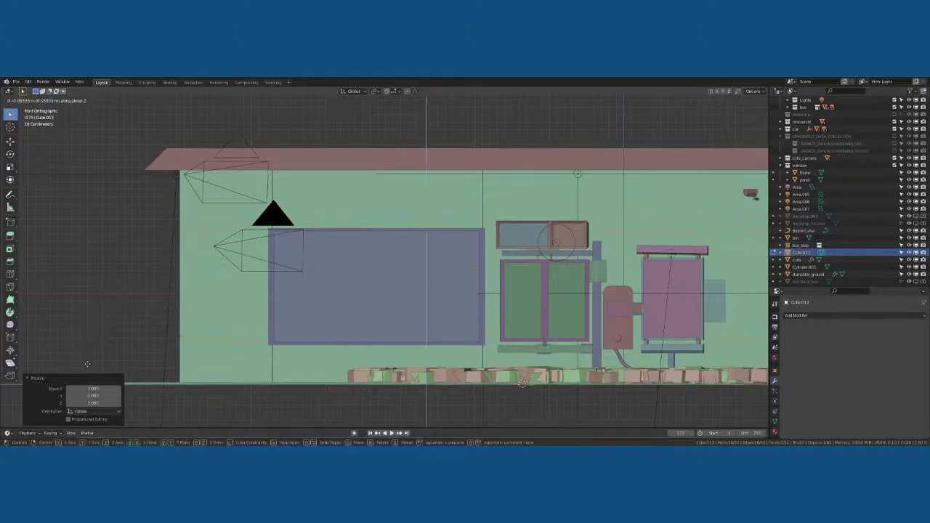
click(87, 363)
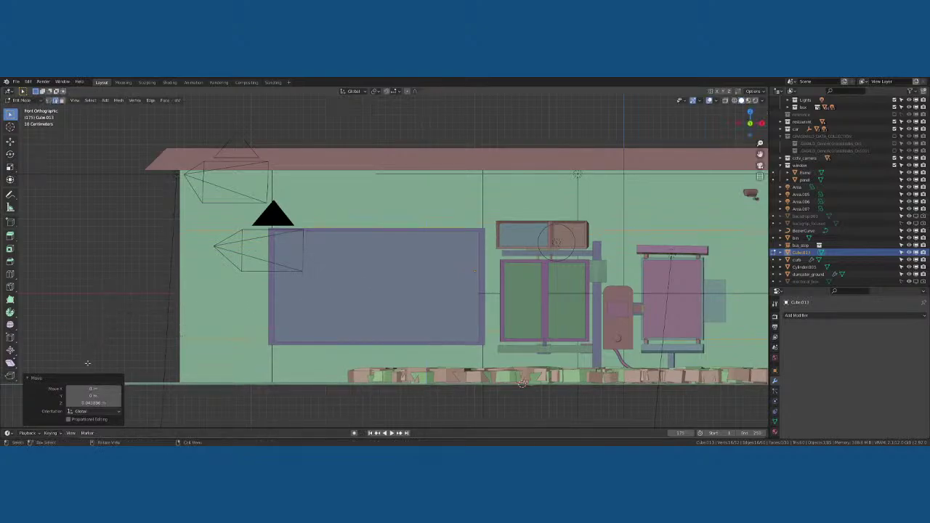
key(s)
key(z)
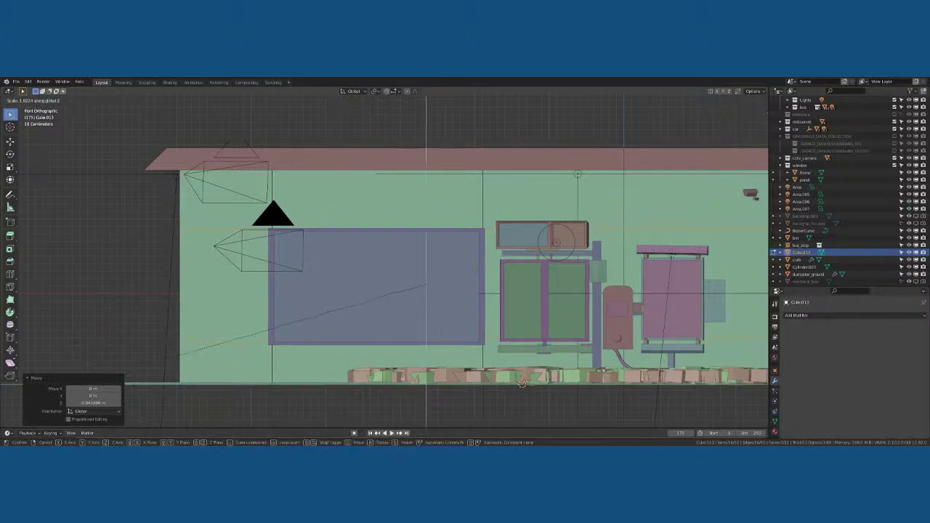
click(79, 404)
key(g)
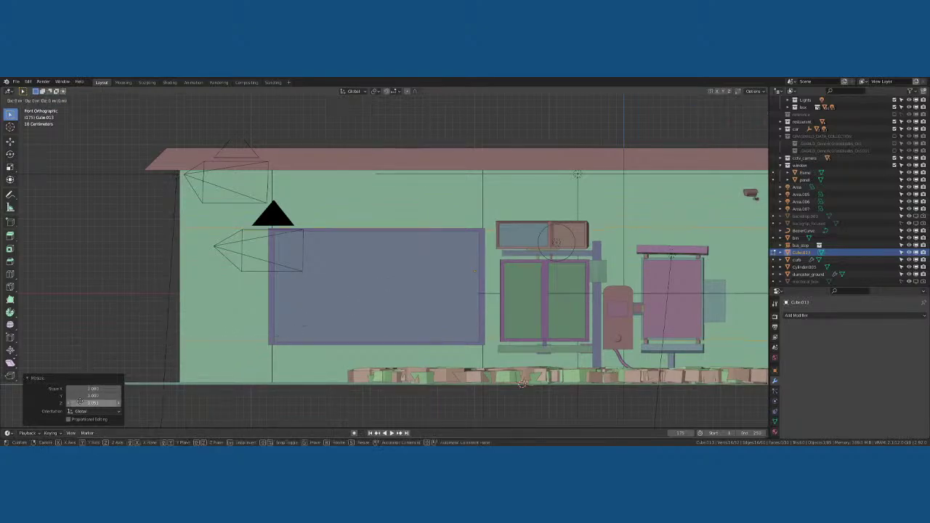
key(z)
click(78, 403)
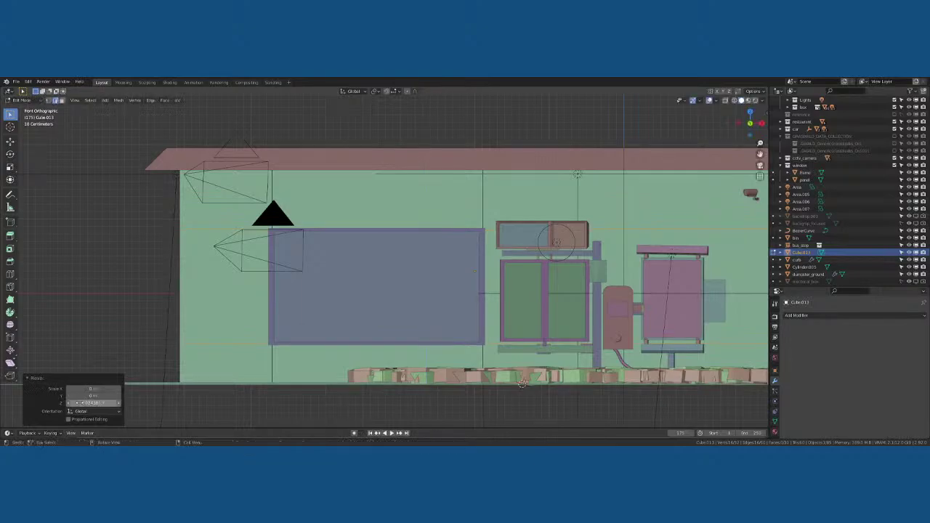
middle_drag(378, 294, 392, 290)
Leave Edit Mode and hide the window collection
scroll(392, 291, down, 4)
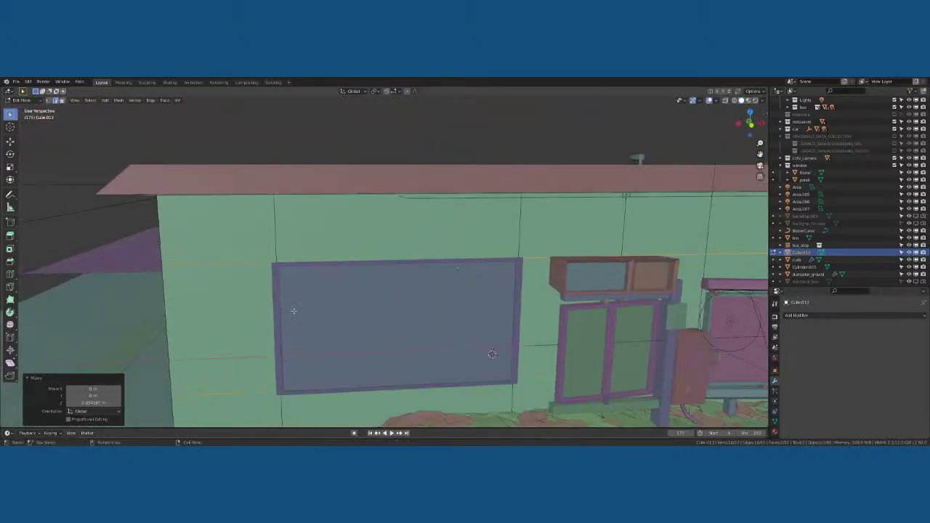
key(Tab)
click(301, 295)
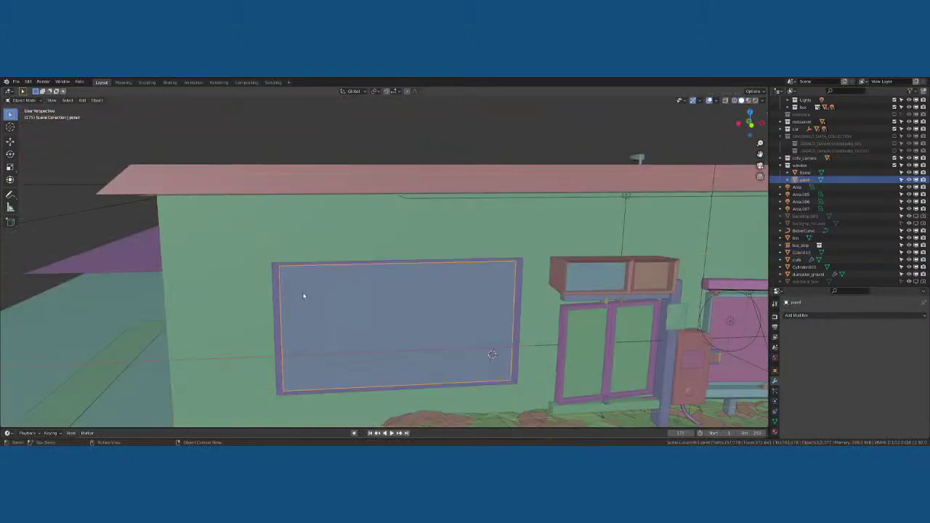
click(902, 165)
click(909, 167)
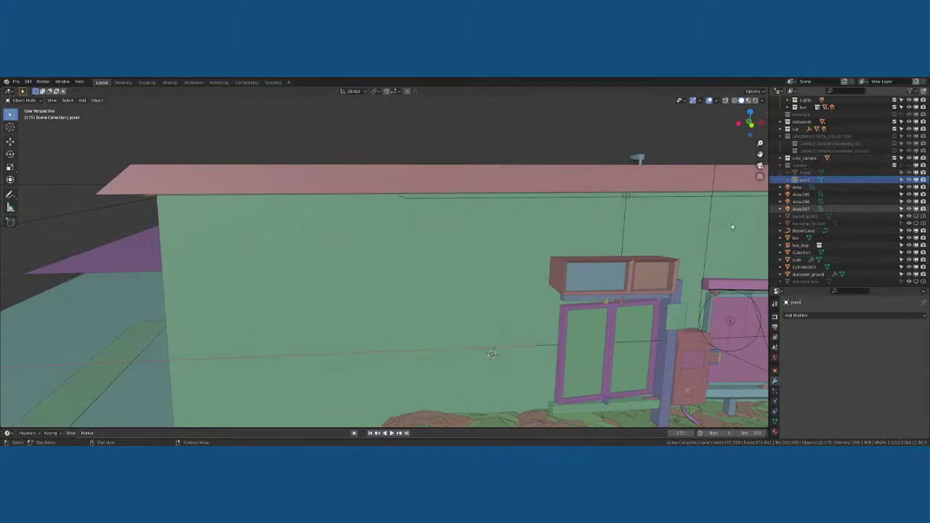
Extrude the wall's window-sized face inward twice to form a recessed opening
click(373, 326)
key(Tab)
middle_drag(378, 321, 418, 309)
key(3)
click(380, 315)
key(e)
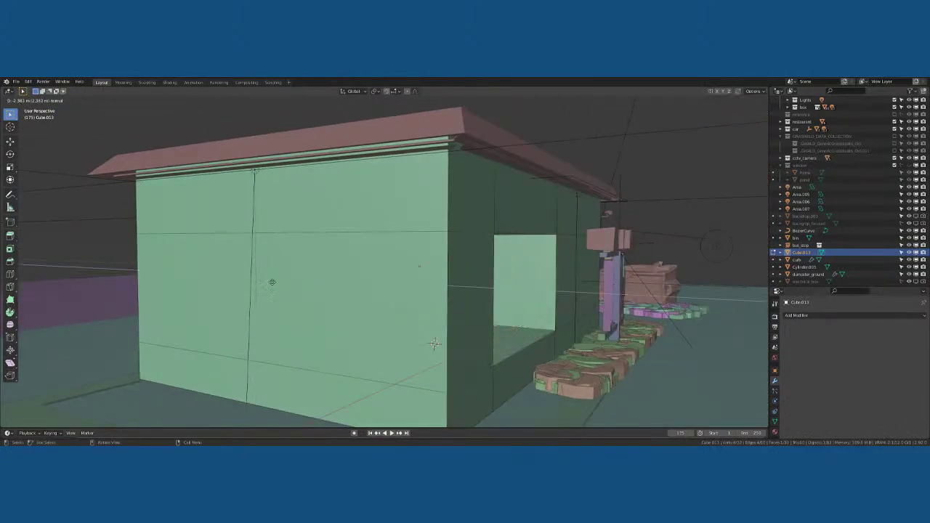
click(270, 281)
middle_drag(466, 287, 430, 290)
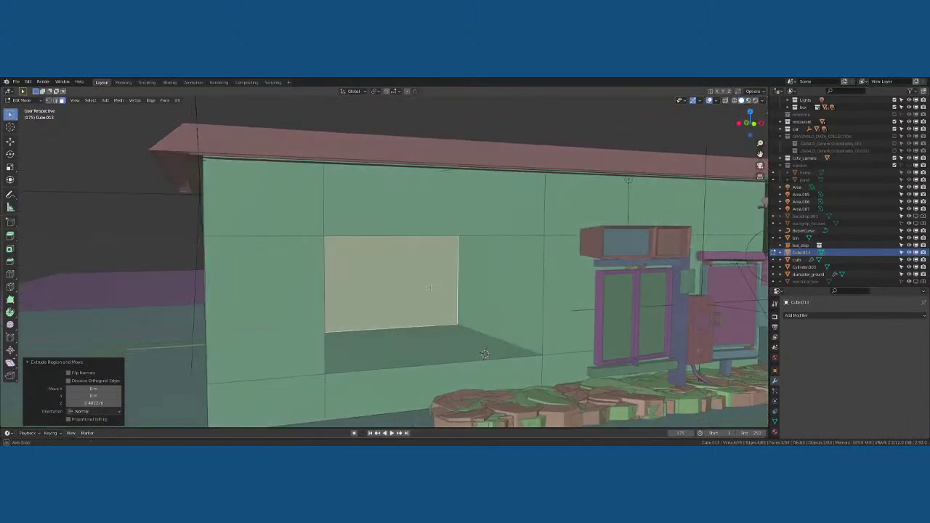
key(e)
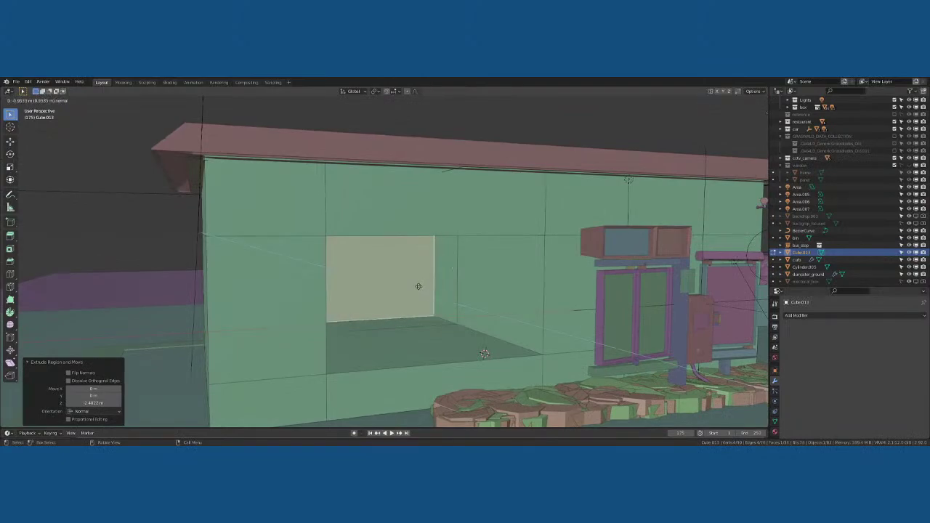
click(418, 286)
key(Tab)
Check the recess's inner face on the wall, then unhide the window collection
middle_drag(419, 287, 441, 297)
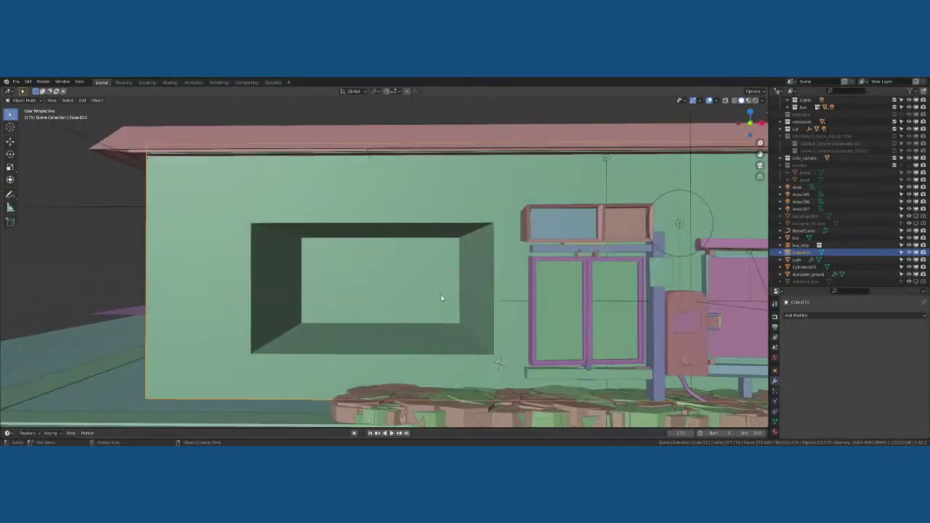
click(394, 290)
click(395, 290)
key(Tab)
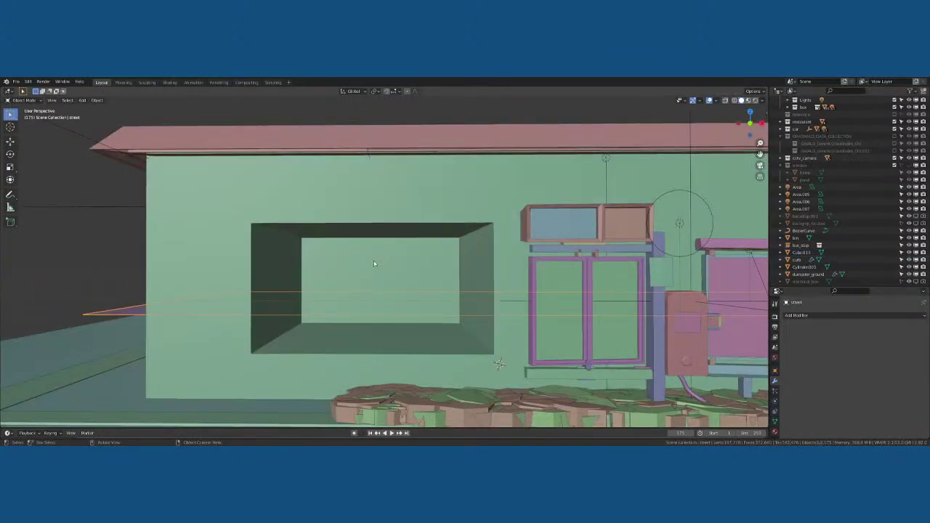
click(373, 260)
key(Tab)
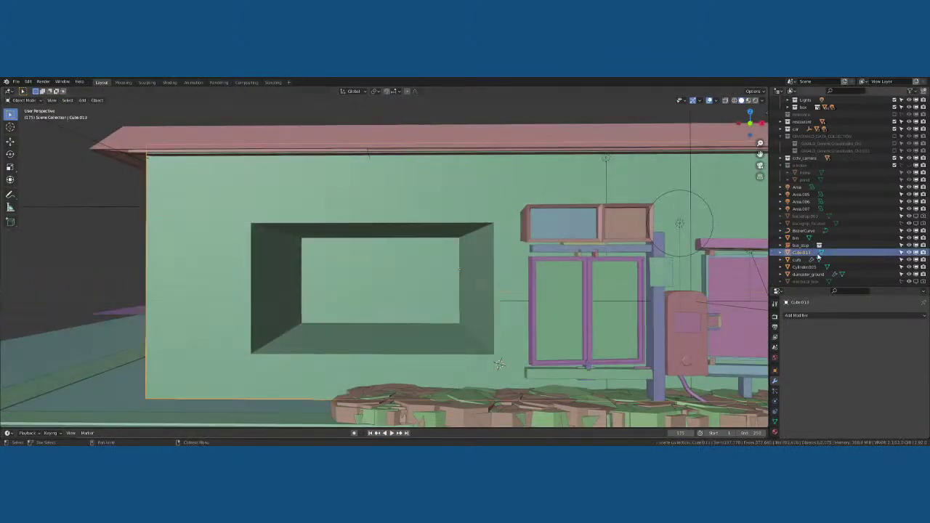
click(846, 166)
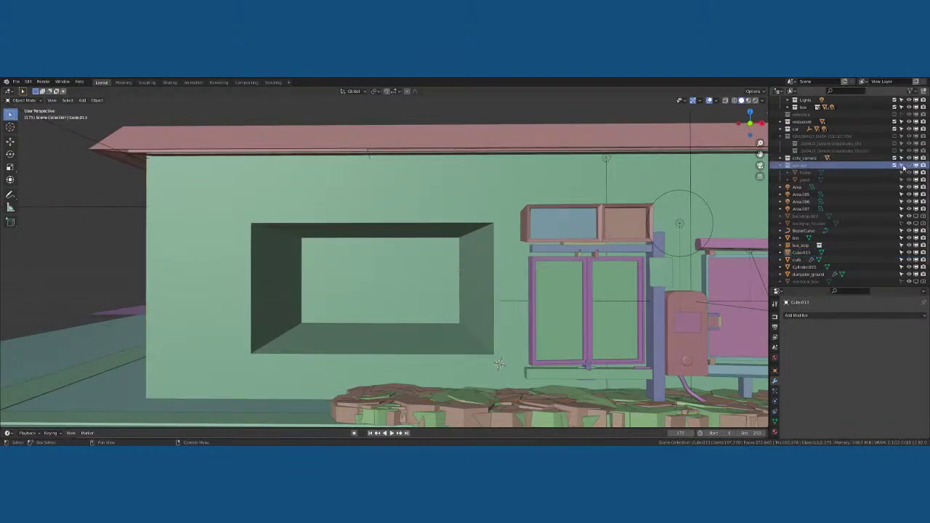
click(909, 165)
In front view, push the window glass panel back along Y into the recess
click(457, 270)
middle_drag(457, 271, 445, 303)
key(KP_1)
scroll(445, 303, down, 5)
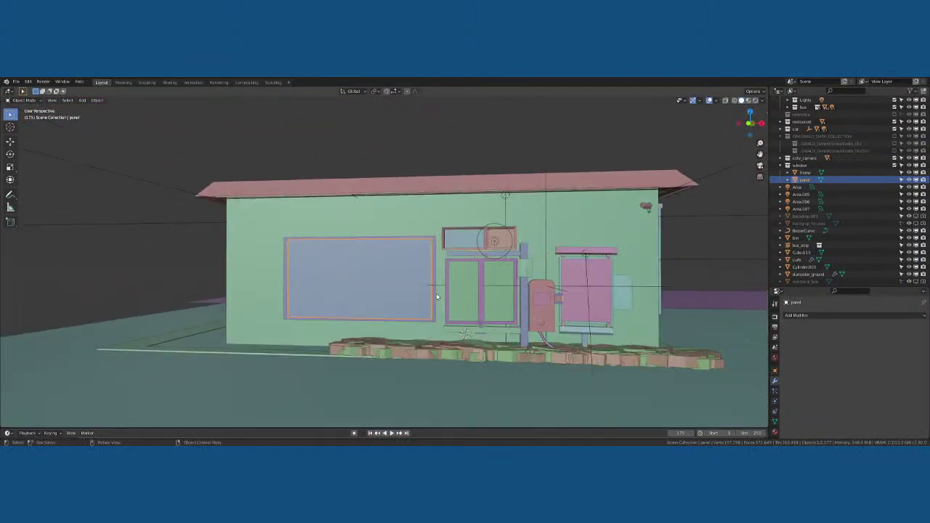
key(g)
key(y)
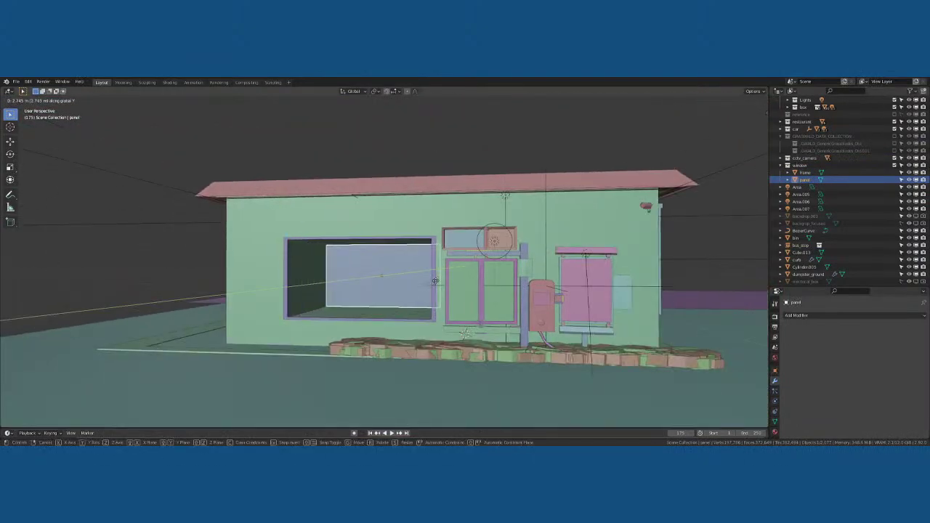
click(401, 294)
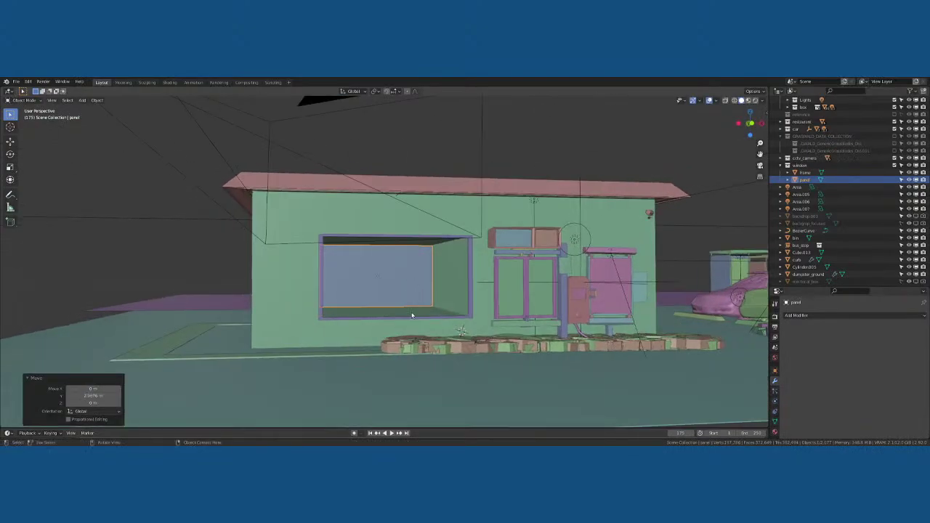
scroll(540, 303, up, 6)
Look through the Thumbnail Cam with Numpad 0 and switch the viewport to Rendered shading
click(614, 298)
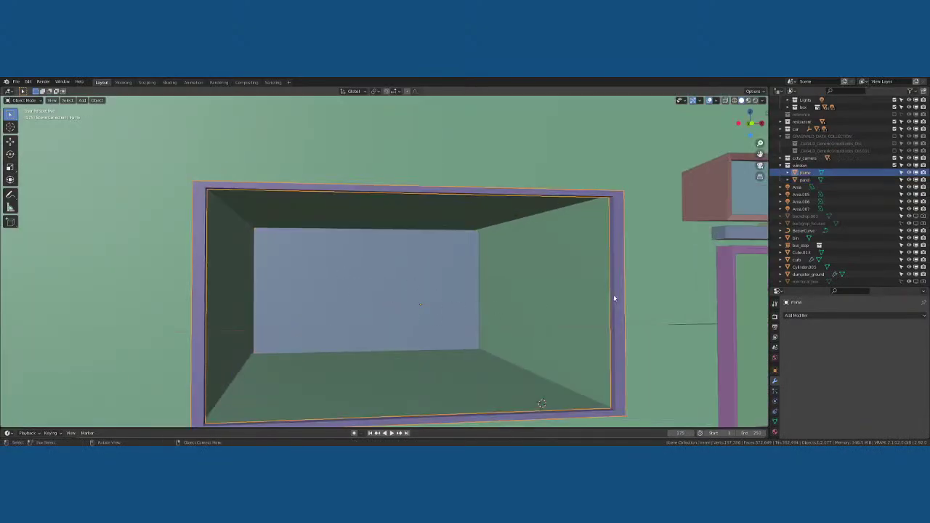
key(KP_0)
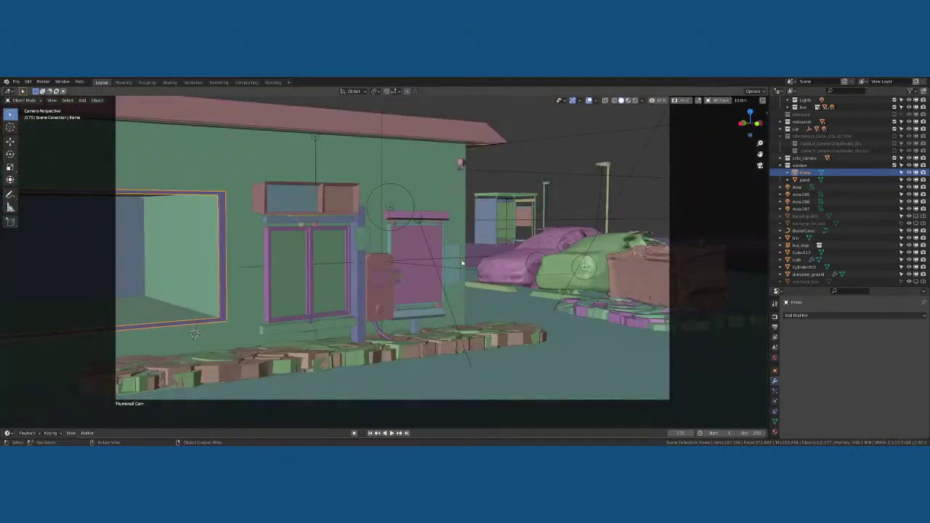
click(637, 102)
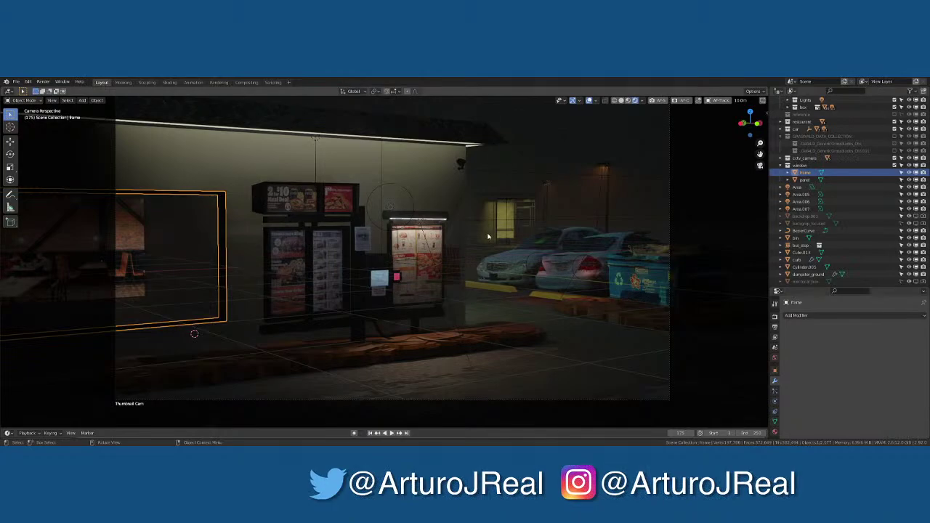
Select the building wall's door and sill faces, delete them, then undo the deletion
click(228, 250)
click(177, 249)
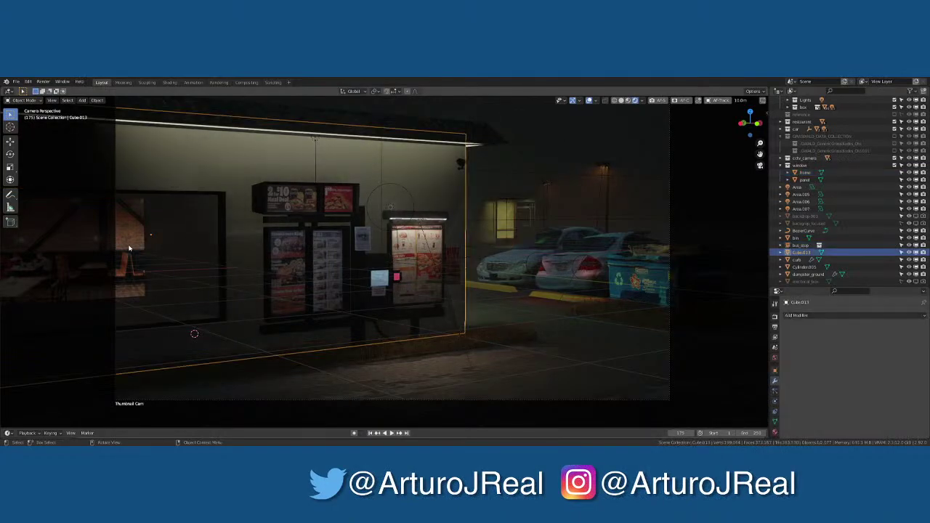
click(156, 250)
click(156, 249)
key(Tab)
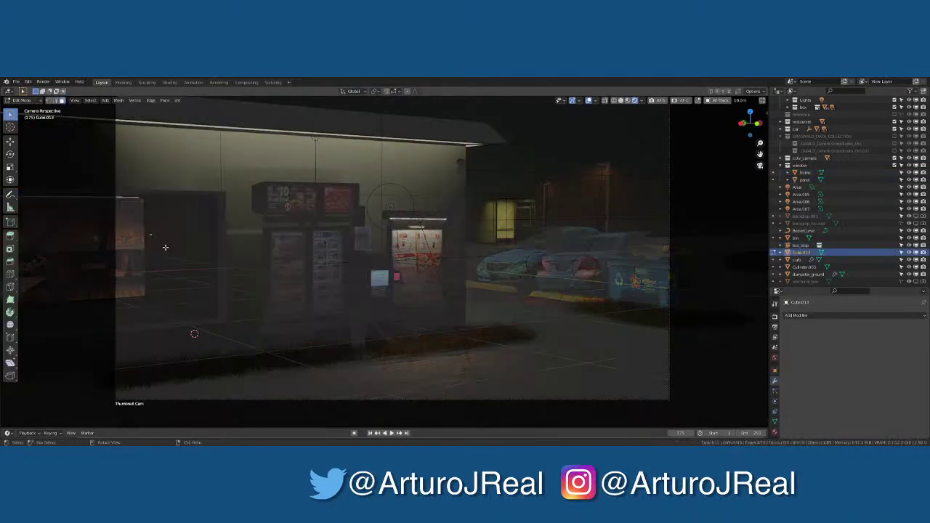
key(Tab)
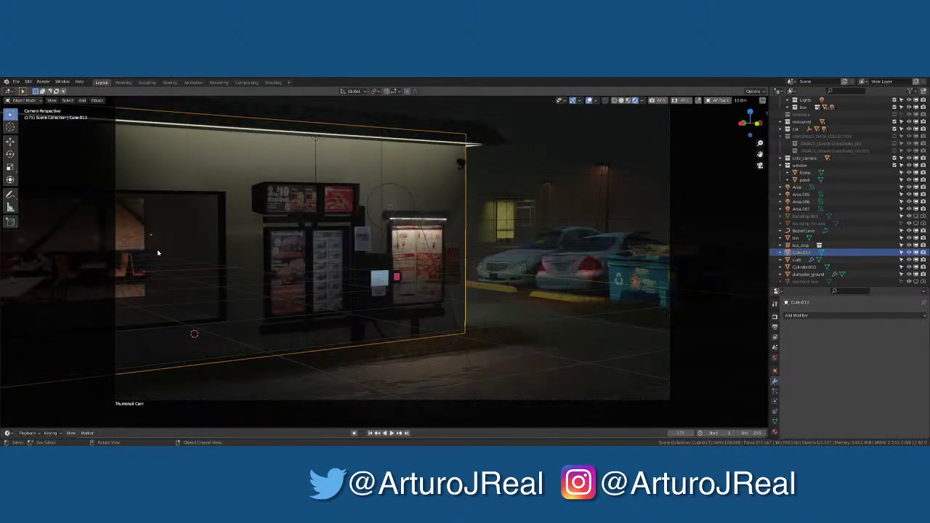
key(Tab)
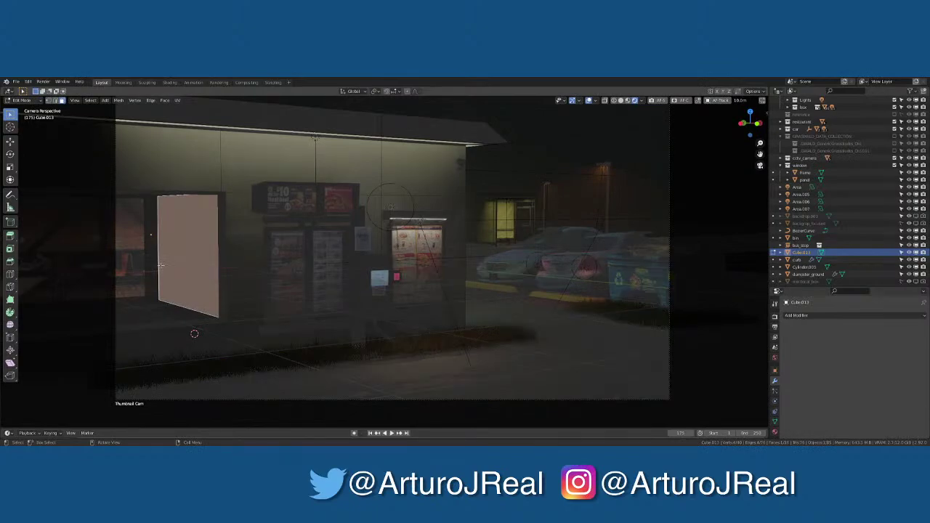
shift+click(144, 305)
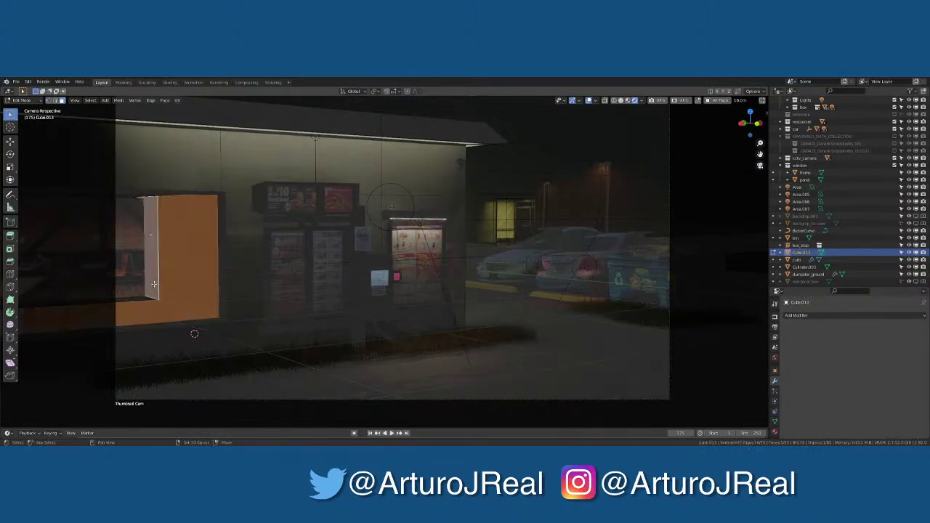
key(x)
click(147, 298)
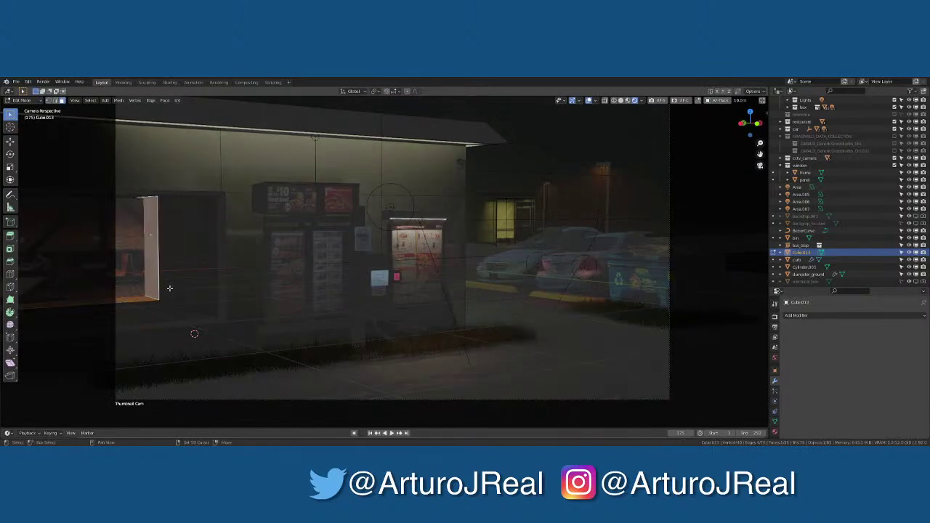
key(ctrl+z)
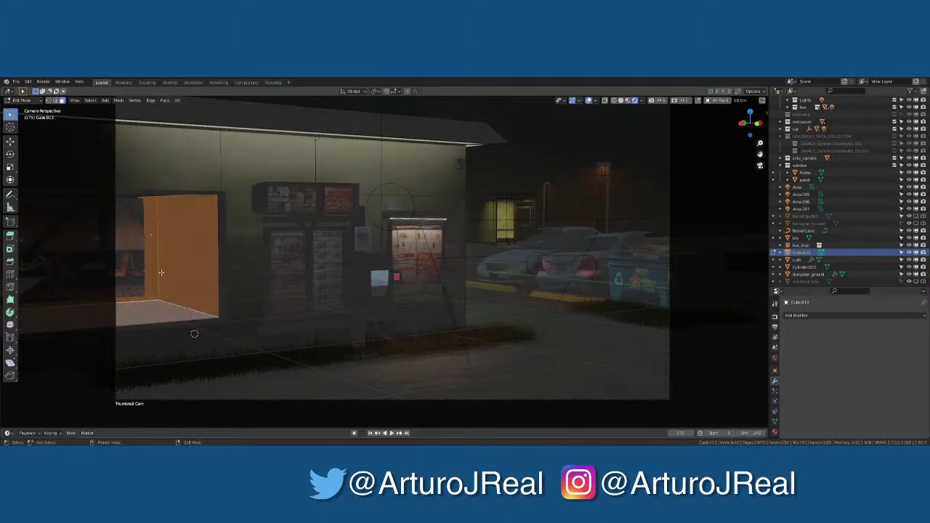
Inspect the window box and delete its unwanted faces, returning to Object Mode
key(KP_Decimal)
scroll(466, 252, up, 3)
middle_drag(466, 252, 455, 250)
scroll(456, 250, down, 8)
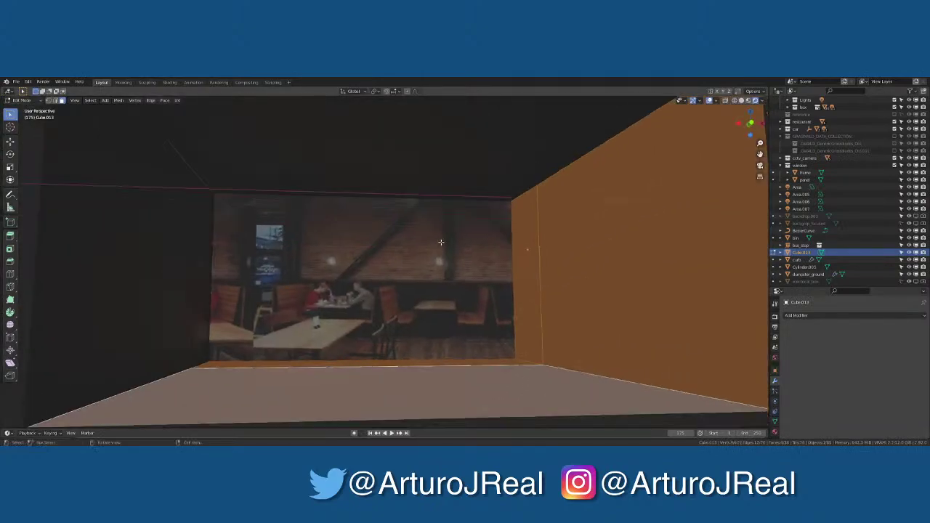
mouse_move(446, 197)
middle_down()
mouse_move(435, 199)
mouse_move(463, 205)
mouse_move(291, 242)
mouse_move(335, 243)
middle_up()
key(x)
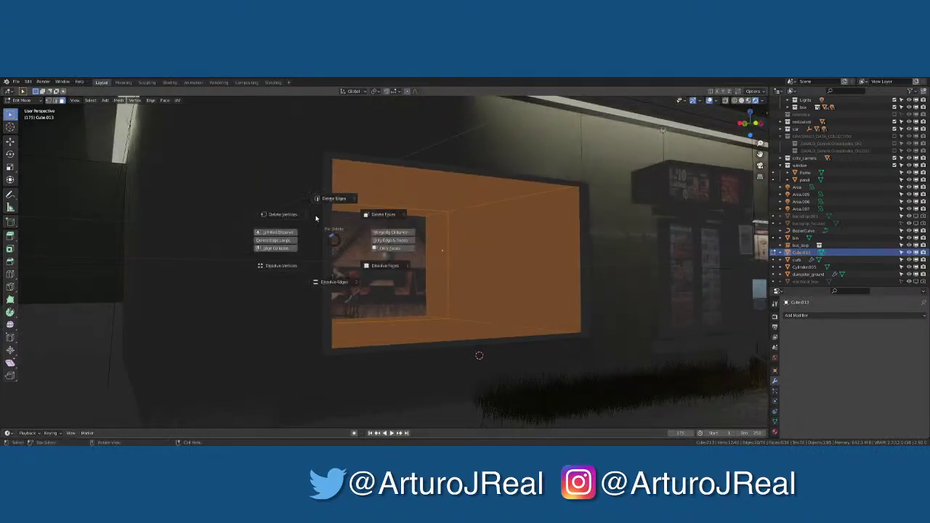
click(386, 219)
key(Tab)
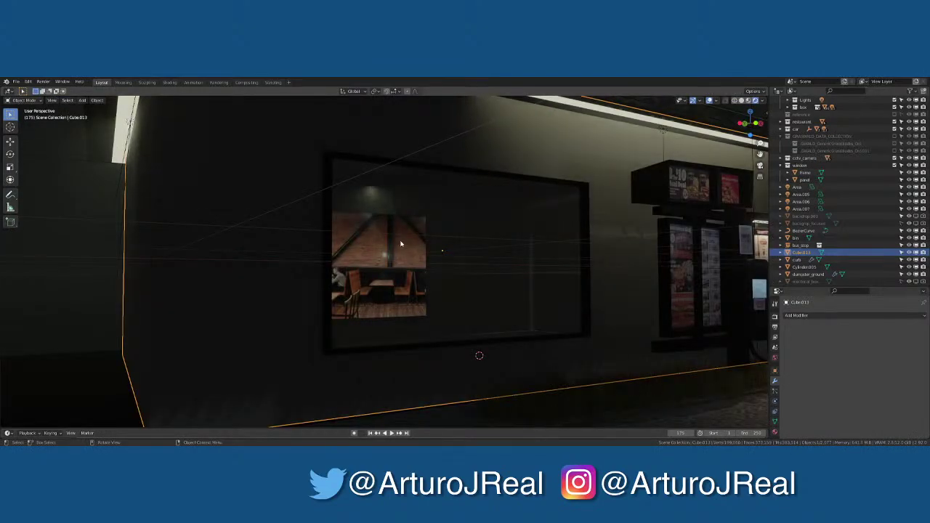
In camera view, move the picture panel along X, scale it 1.497, lower it, and shift it along Y
click(386, 219)
key(KP_0)
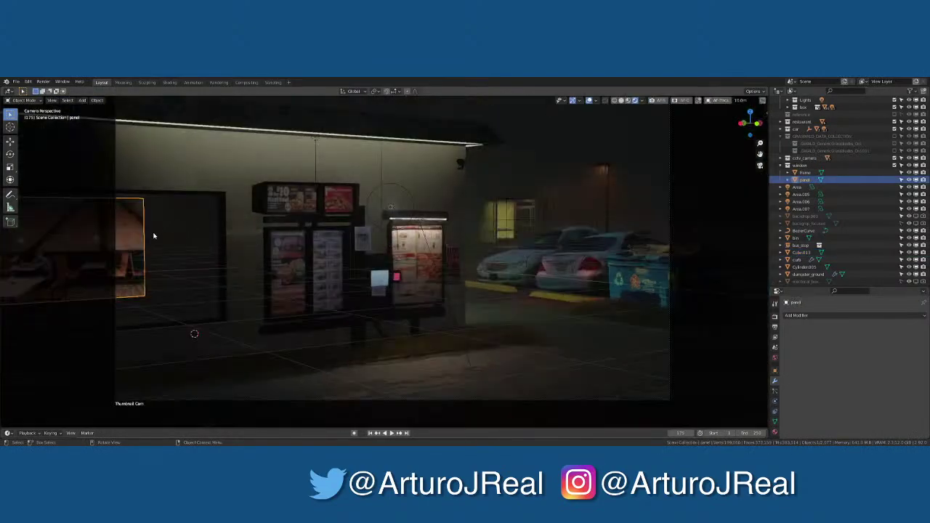
key(g)
key(x)
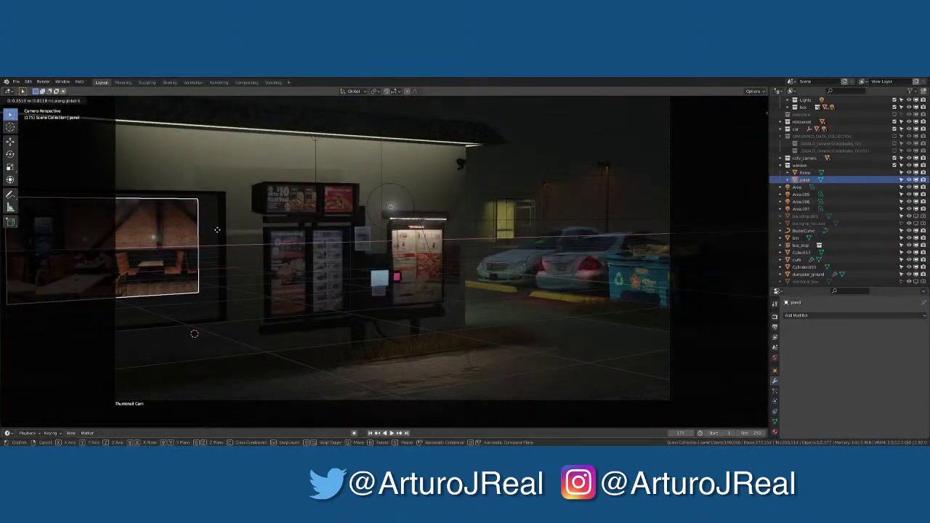
click(234, 228)
key(s)
click(272, 230)
key(g)
key(z)
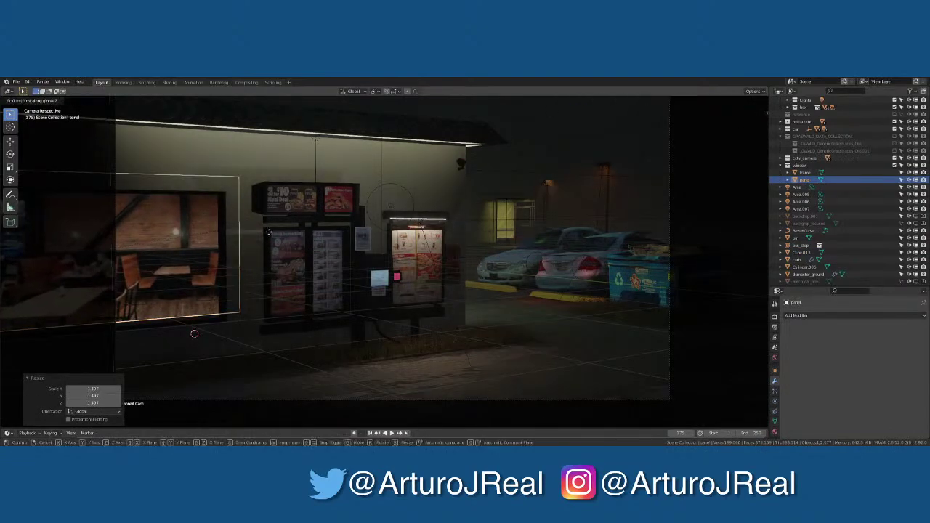
click(273, 234)
key(g)
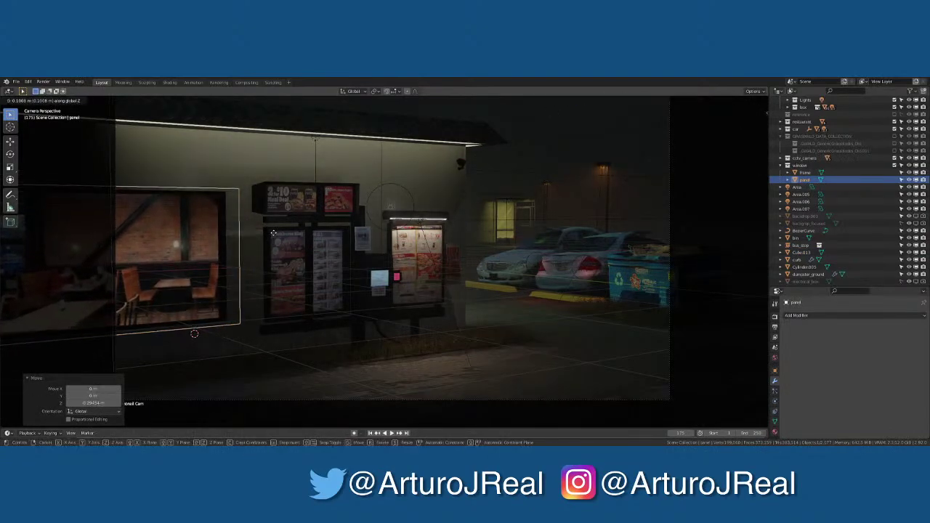
key(y)
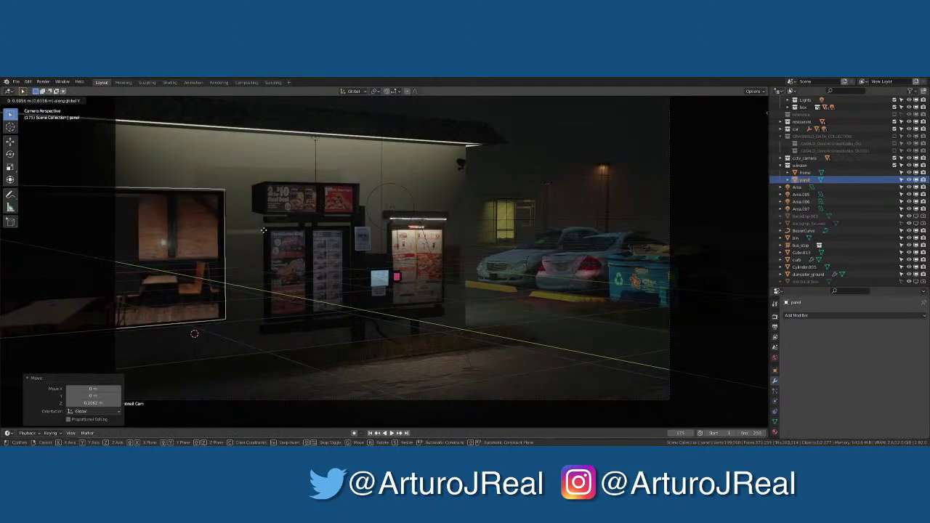
click(276, 231)
Slide the panel along X, shrink it to 0.606, then stretch it along Z and X
key(g)
key(x)
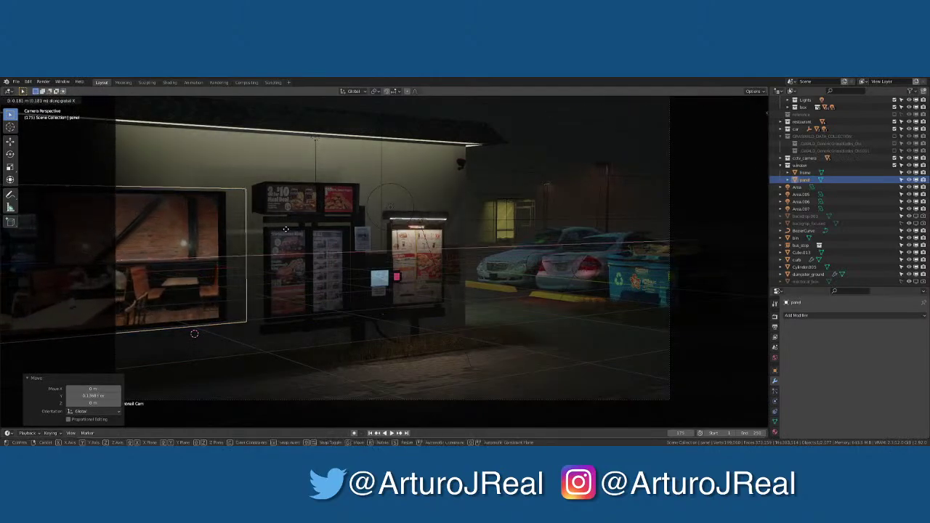
click(292, 232)
key(s)
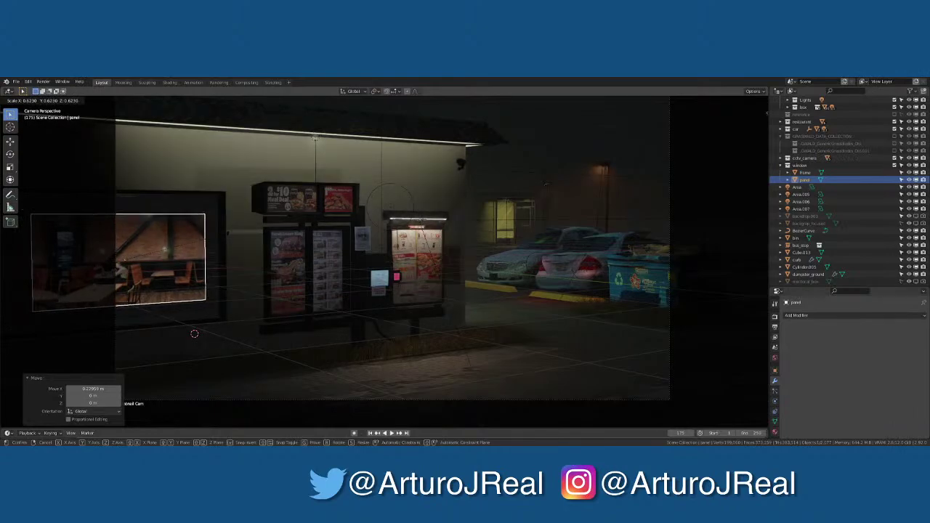
key(Return)
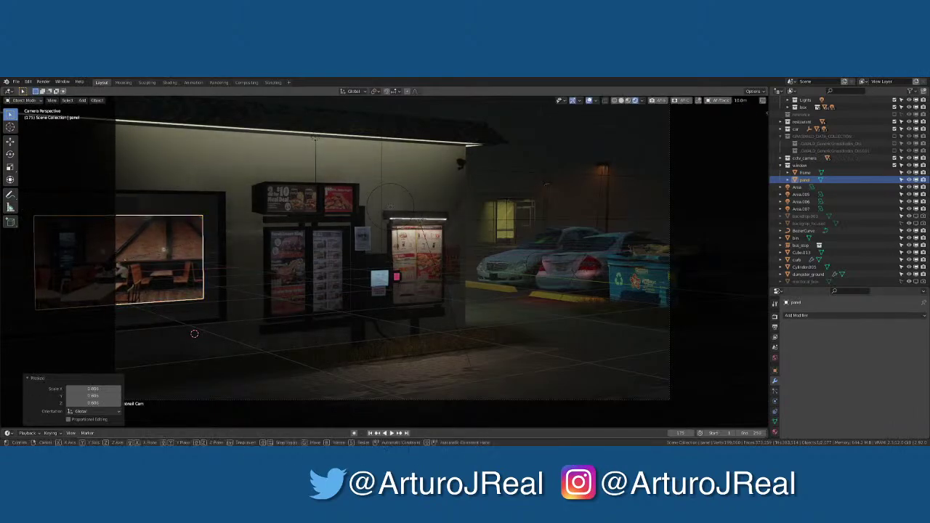
key(s)
key(z)
key(Return)
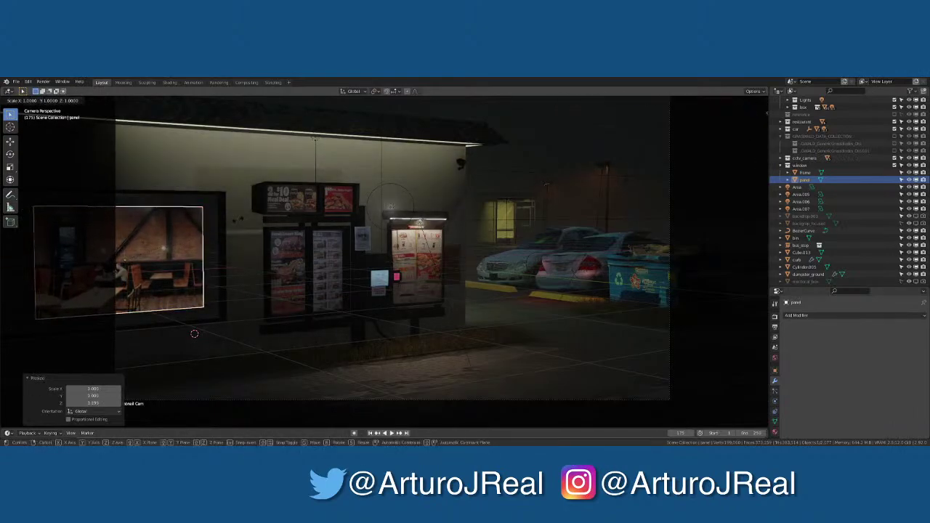
key(s)
key(x)
key(Return)
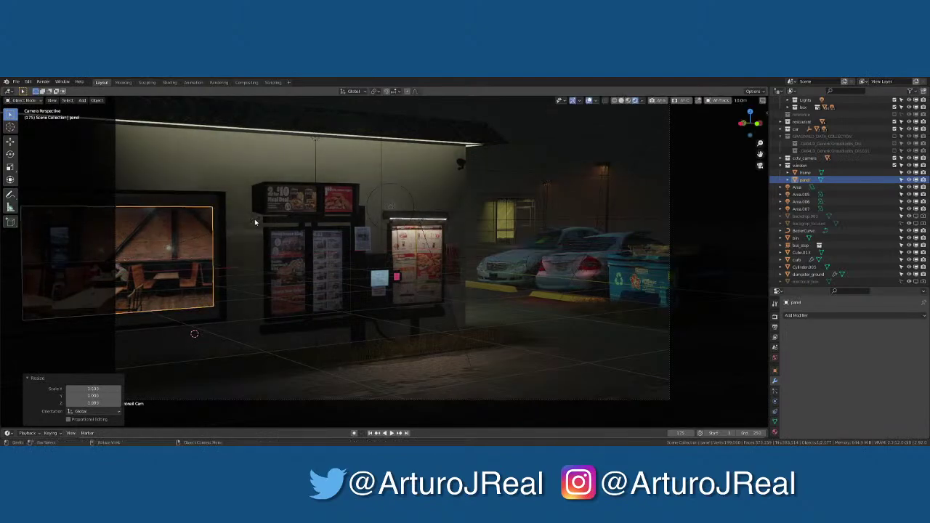
Nudge the picture panel twice along Y to its final spot behind the frame
key(g)
key(y)
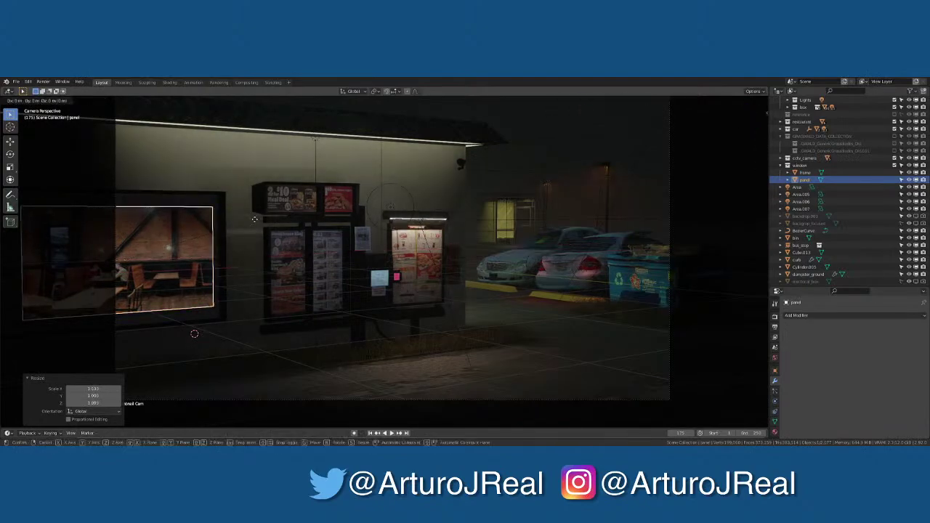
key(Return)
key(g)
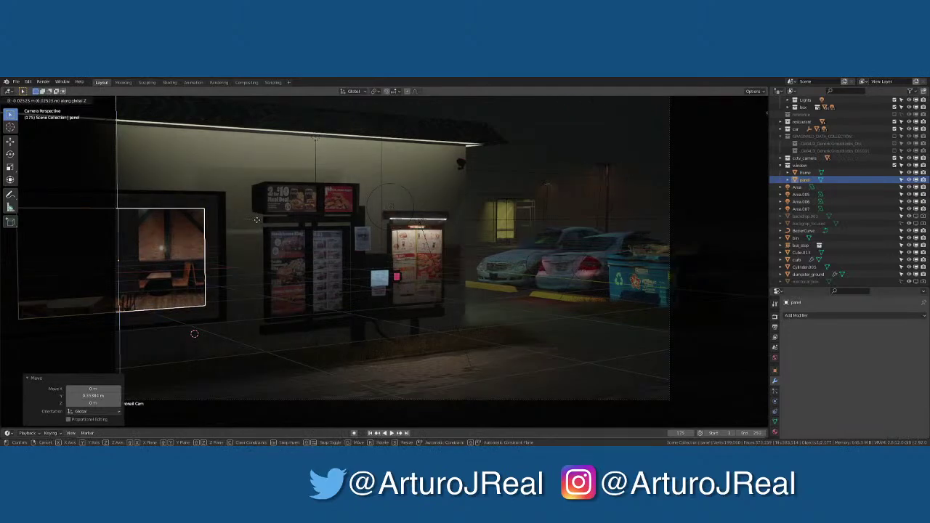
key(y)
key(Return)
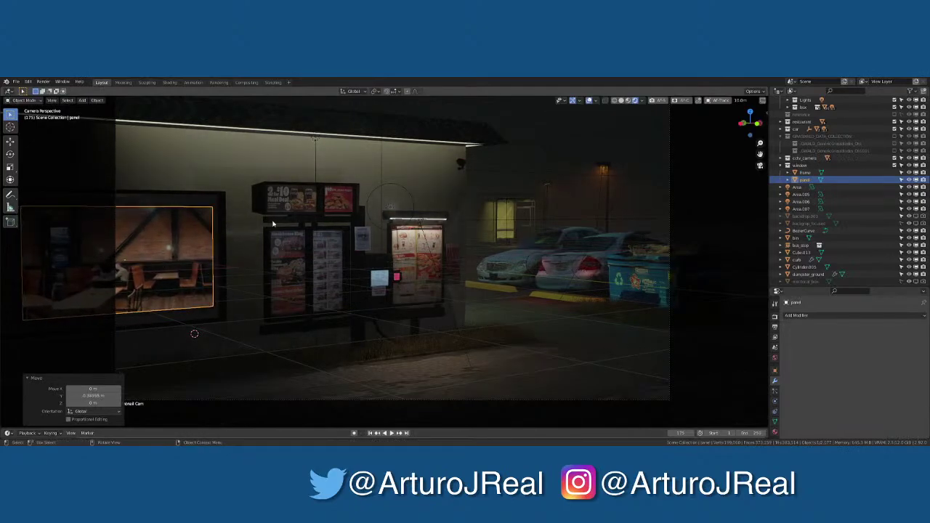
Cancel trial moves of the window frame, deselect everything with Alt+A, and turn off Viewport Overlays
click(217, 197)
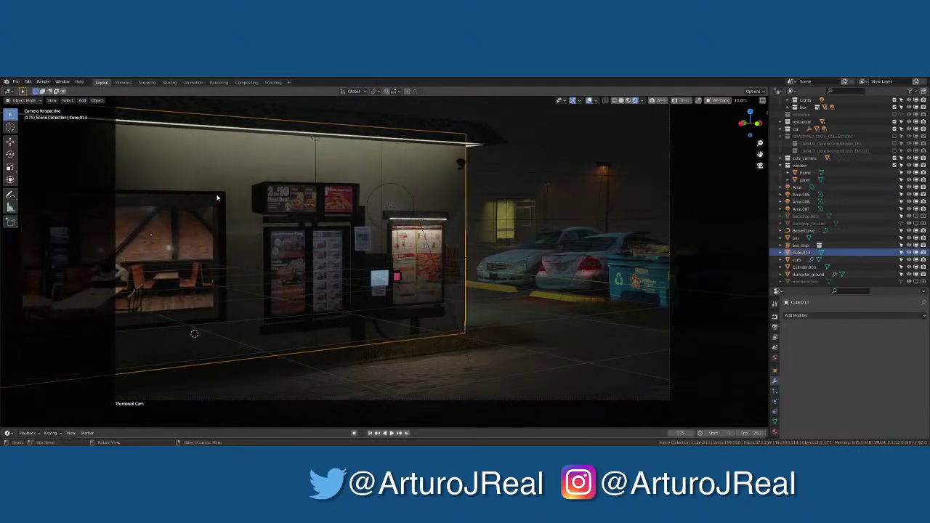
key(g)
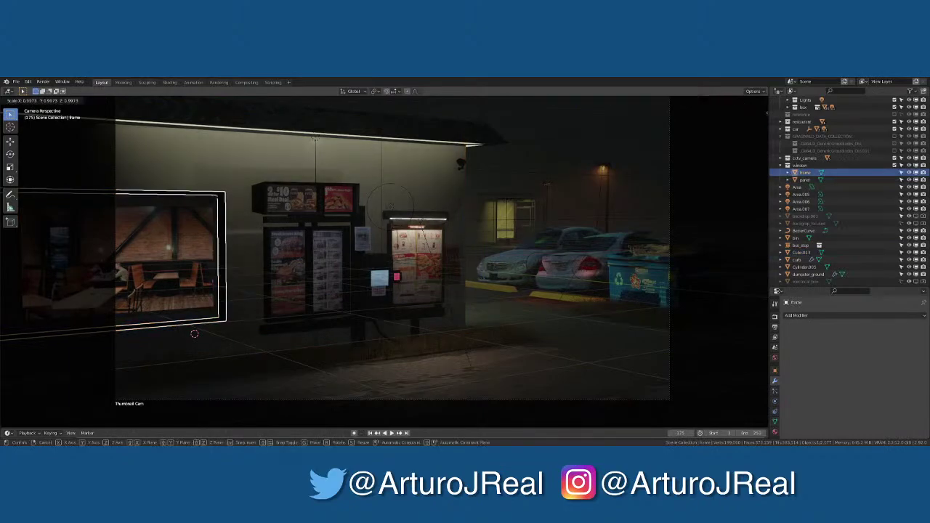
key(Escape)
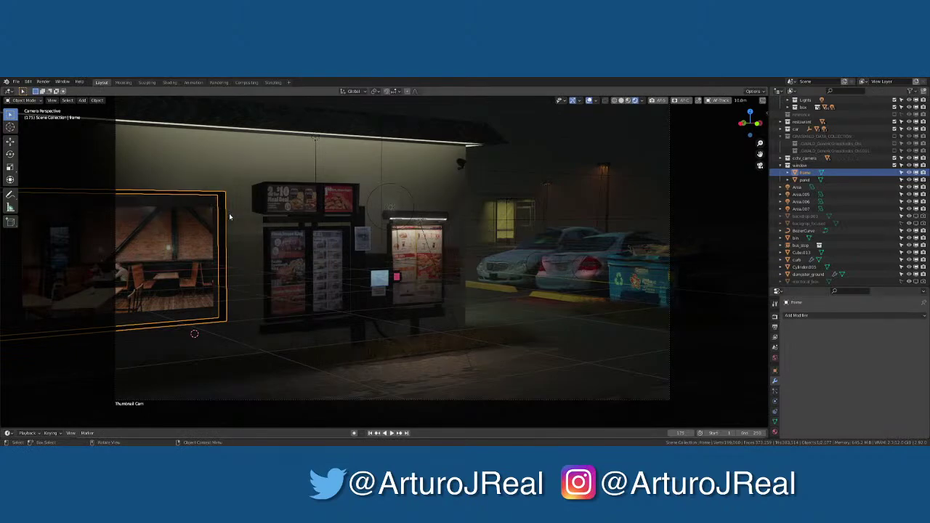
key(g)
key(x)
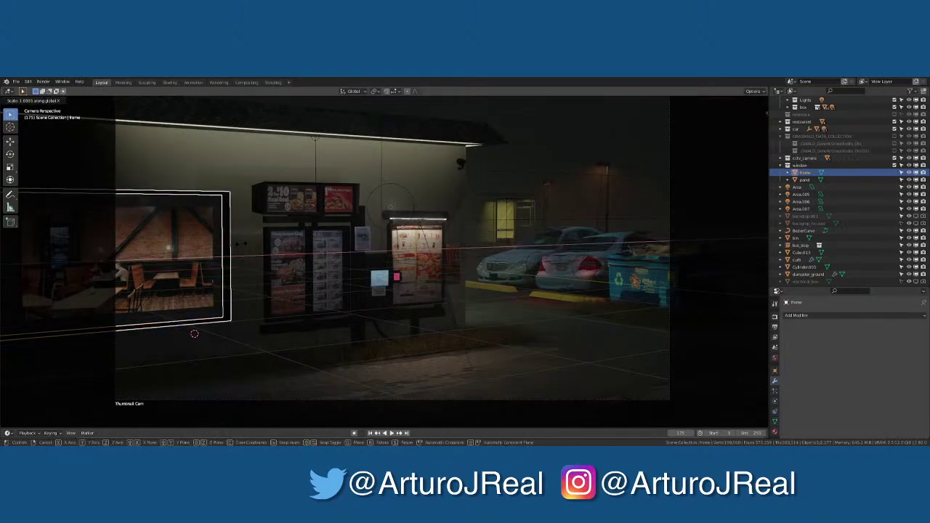
key(Escape)
key(alt+a)
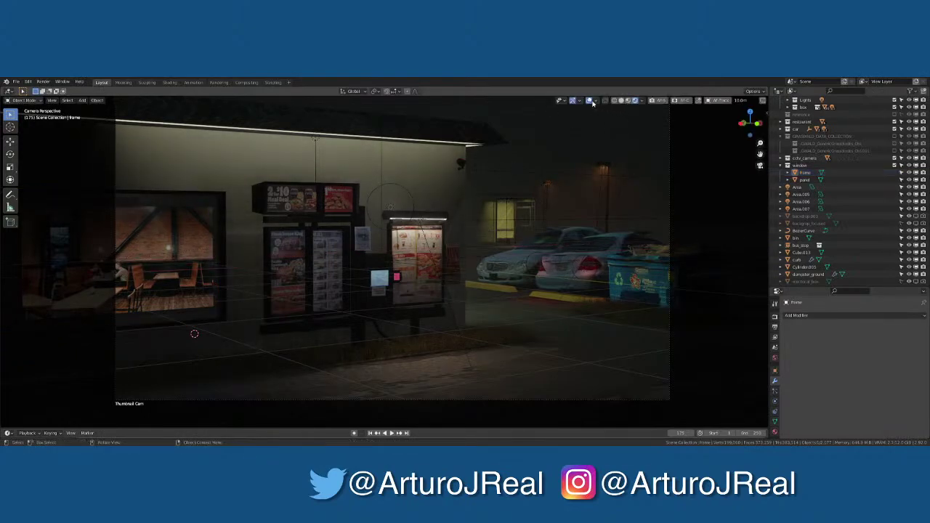
click(590, 101)
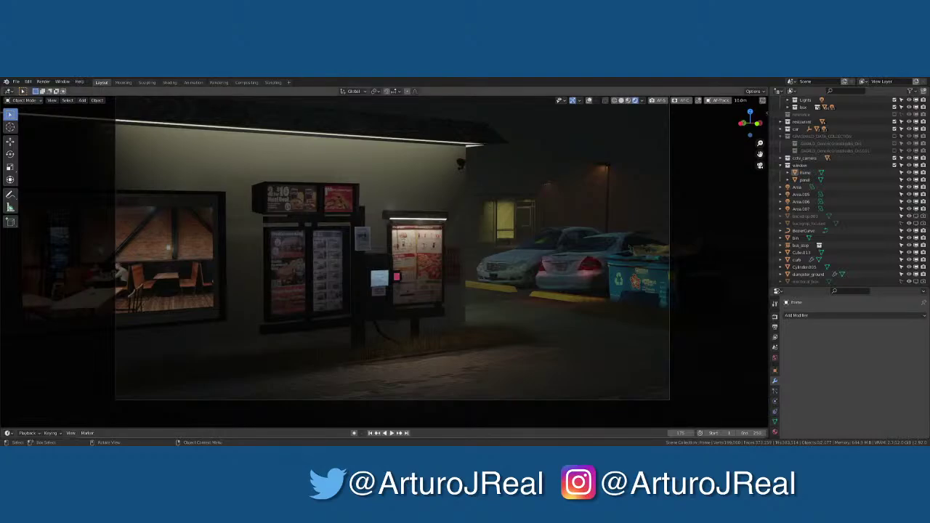
click(82, 268)
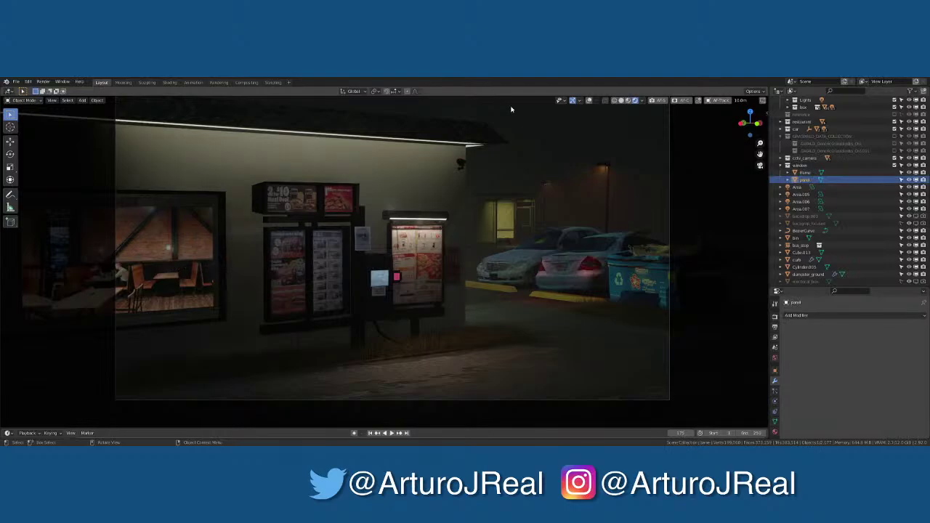
Adjust the roof strips' heights along Z, lifting restaurant.004 by 0.005381 m onto the walls
click(485, 137)
key(g)
key(z)
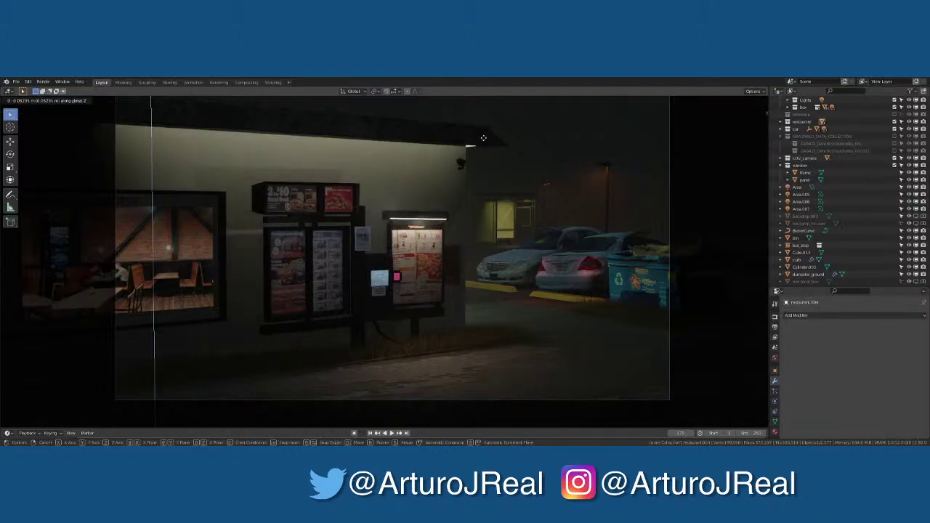
click(314, 234)
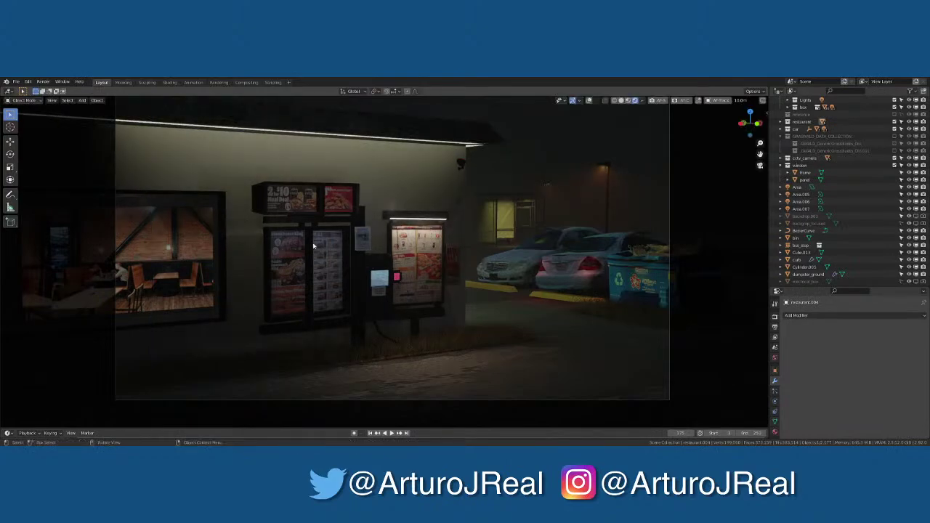
click(466, 139)
key(g)
key(z)
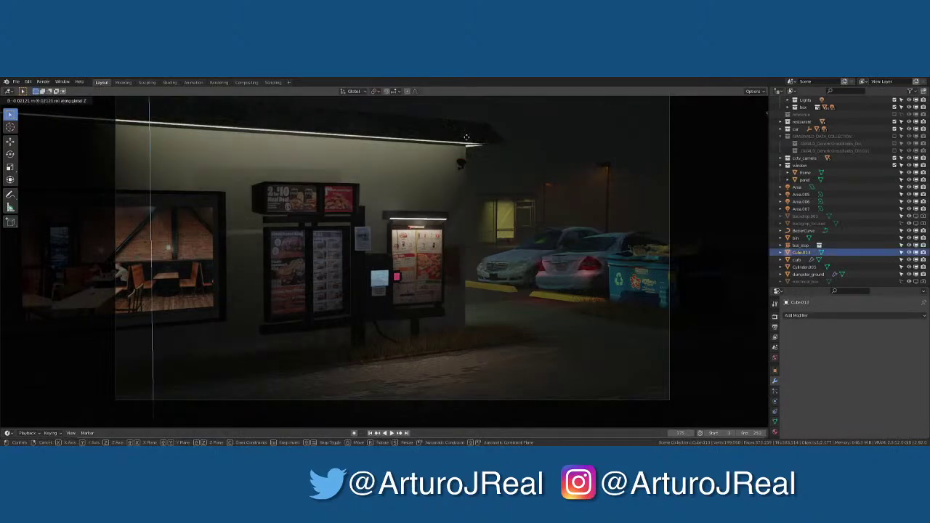
key(Escape)
click(478, 138)
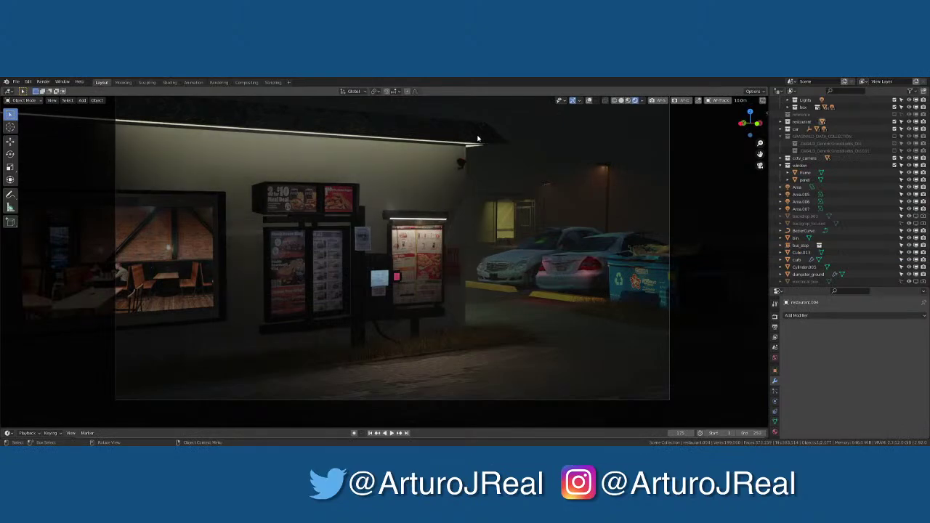
key(g)
key(z)
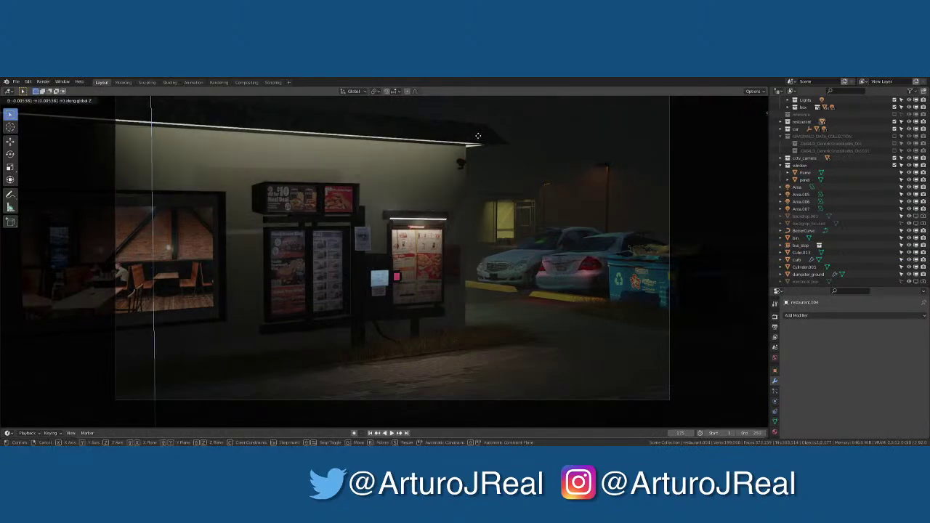
click(478, 135)
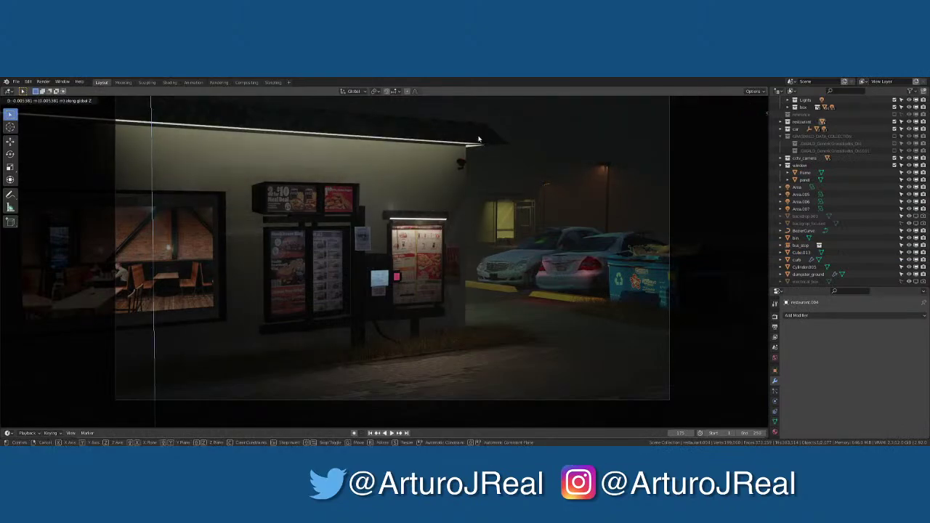
click(168, 284)
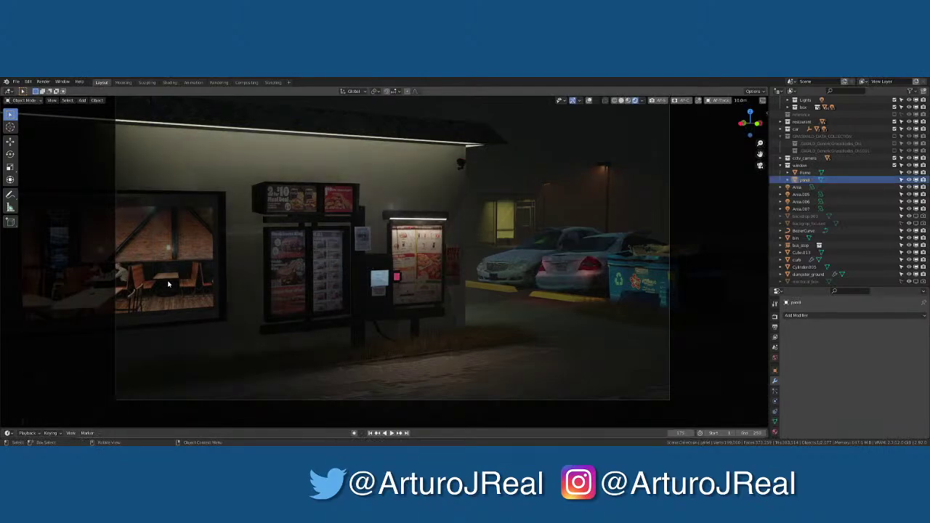
Select the window's glass panel and inspect it from a higher side view before returning to camera view
click(199, 238)
middle_drag(216, 234, 511, 297)
click(221, 299)
key(KP_0)
key(KP_0)
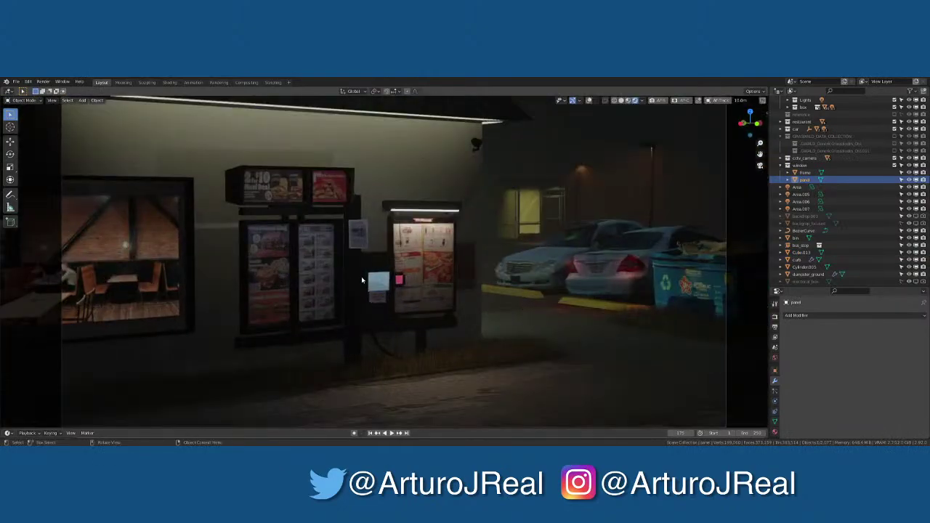
mouse_move(362, 279)
middle_down()
mouse_move(520, 243)
mouse_move(450, 245)
mouse_move(362, 271)
middle_up()
key(KP_0)
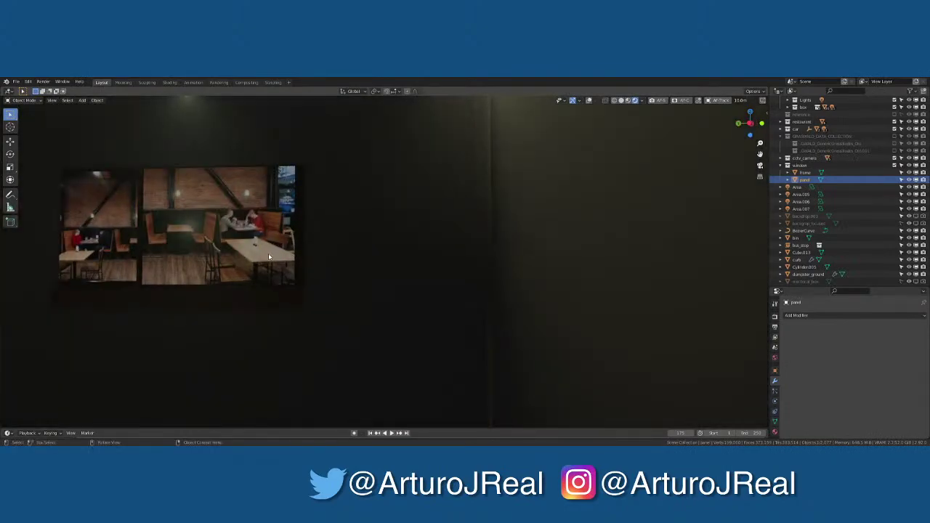
Move a restaurant wall piece along the global X axis, then undo twice
click(467, 240)
middle_drag(468, 241, 649, 231)
key(g)
key(x)
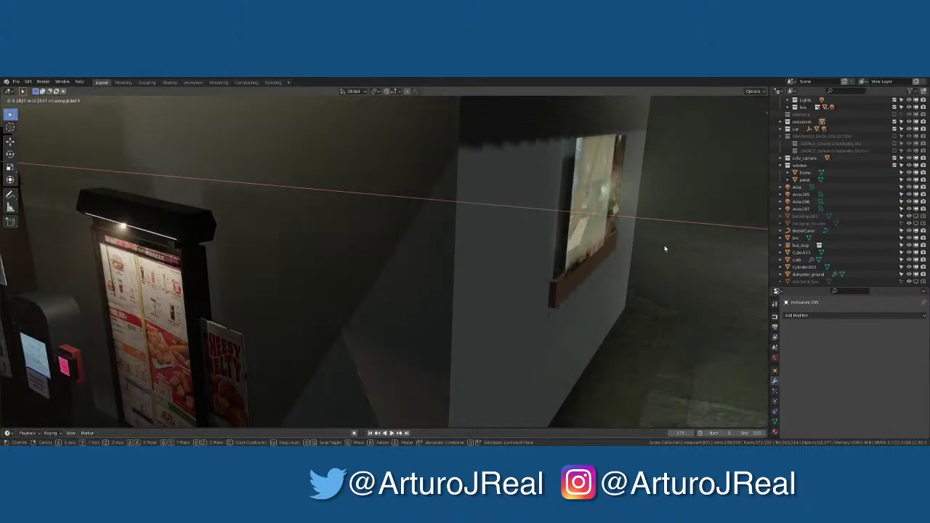
click(664, 249)
middle_drag(665, 249, 553, 263)
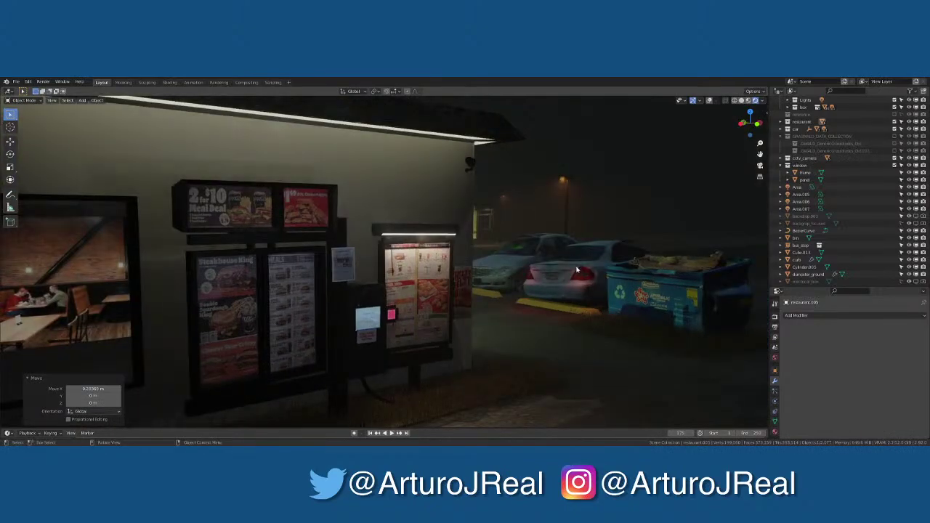
key(KP_0)
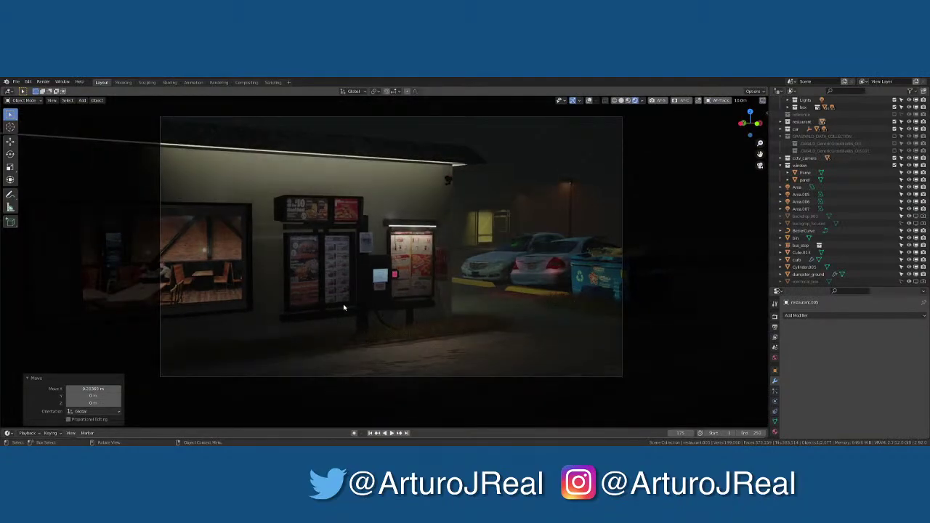
key(ctrl+z)
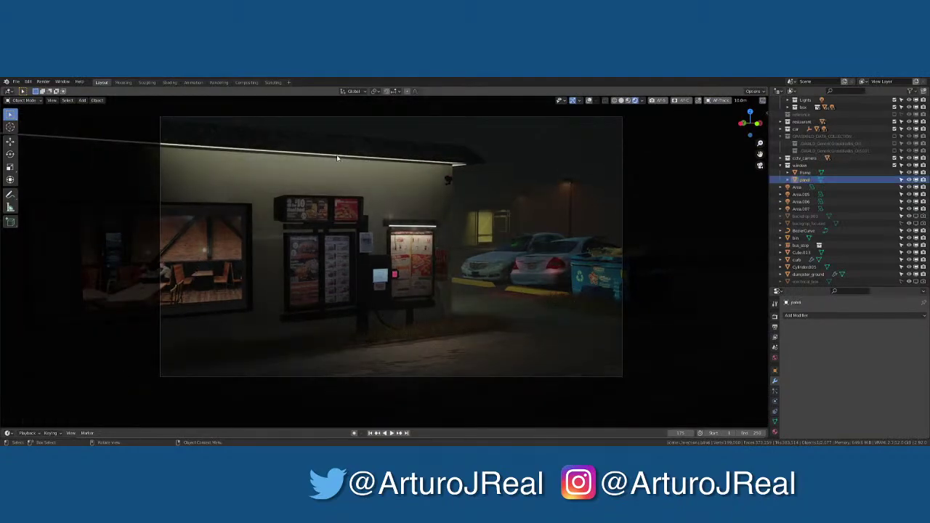
key(ctrl+z)
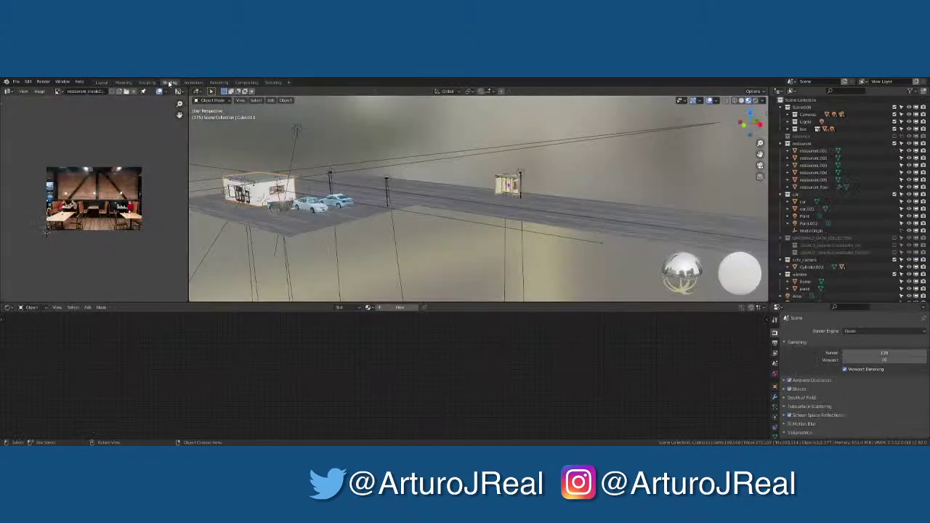
Assign the Plaster001 material to Cube.013 in the Shading workspace, then go back to Layout
click(169, 81)
click(368, 308)
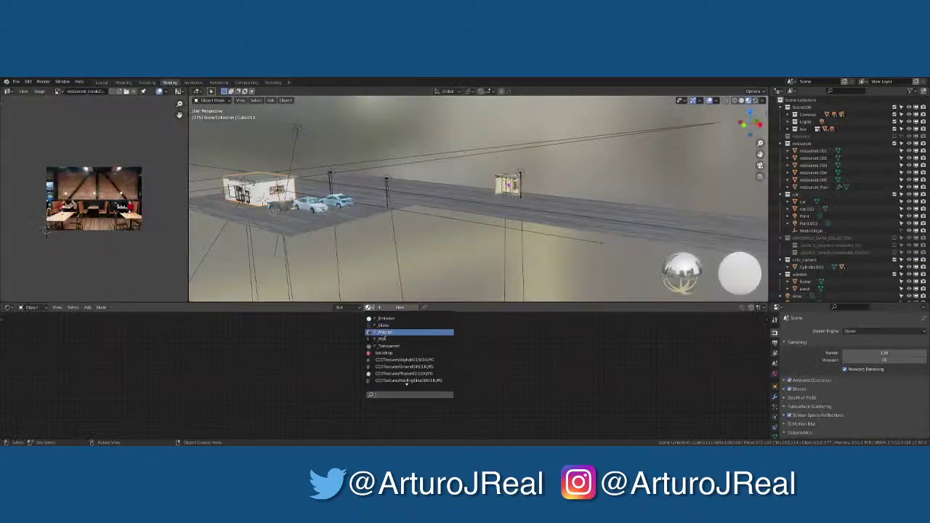
click(406, 374)
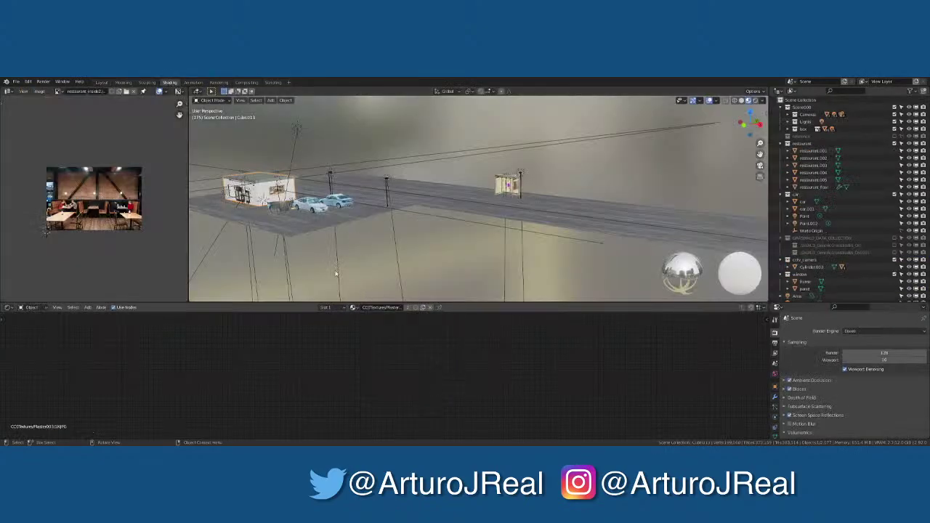
click(102, 83)
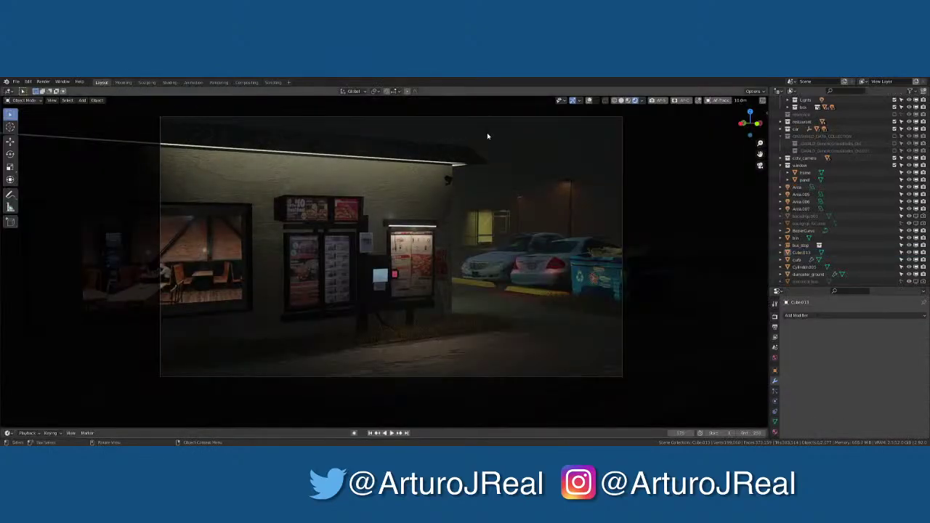
Reselect the window's glass panel and call up the Ctrl+S save/open pie menu
click(239, 266)
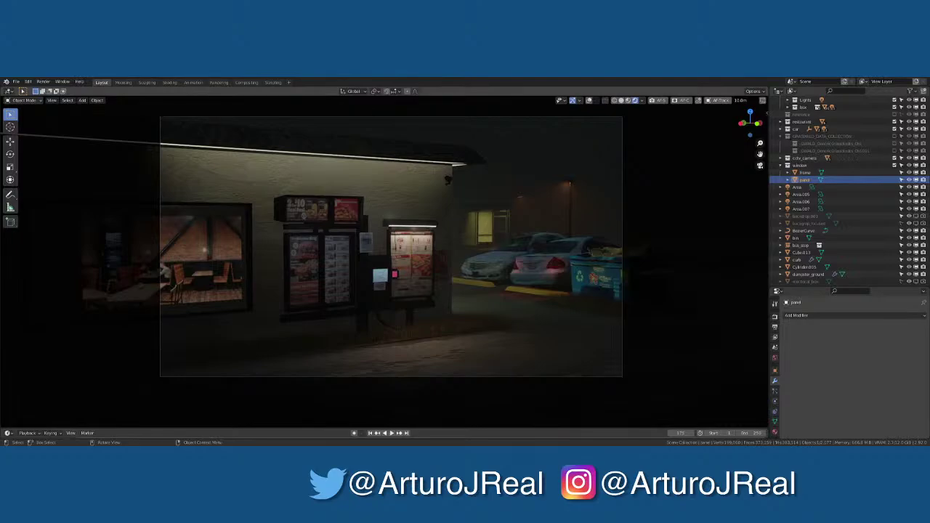
click(213, 359)
click(187, 282)
key(ctrl+s)
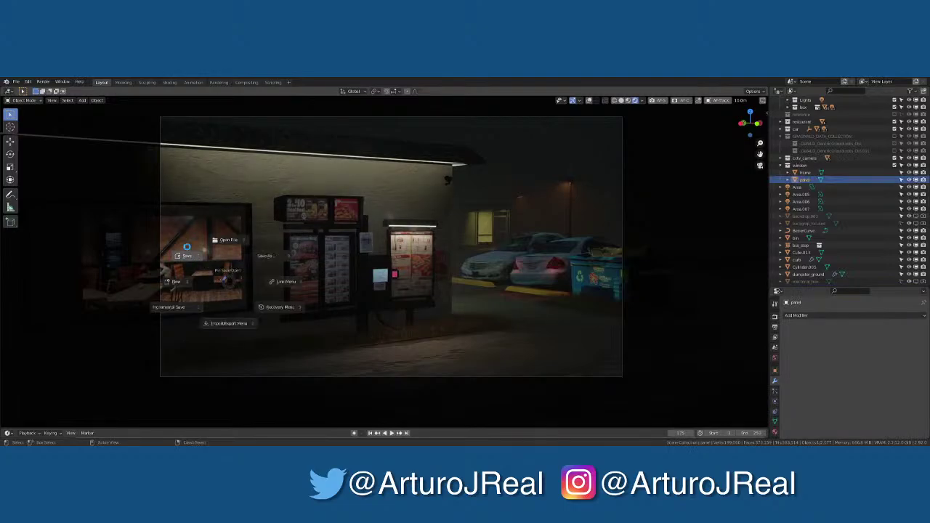
Save the scene file, then leave camera view to inspect the interior wall behind the window
click(187, 247)
click(187, 248)
key(KP_0)
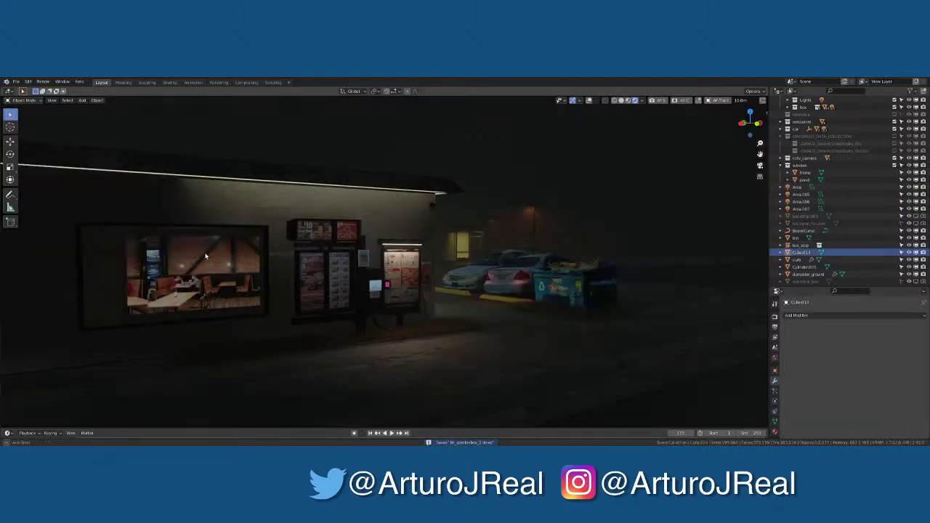
middle_drag(205, 256, 347, 260)
scroll(191, 271, up, 4)
scroll(240, 277, up, 6)
middle_drag(263, 284, 317, 280)
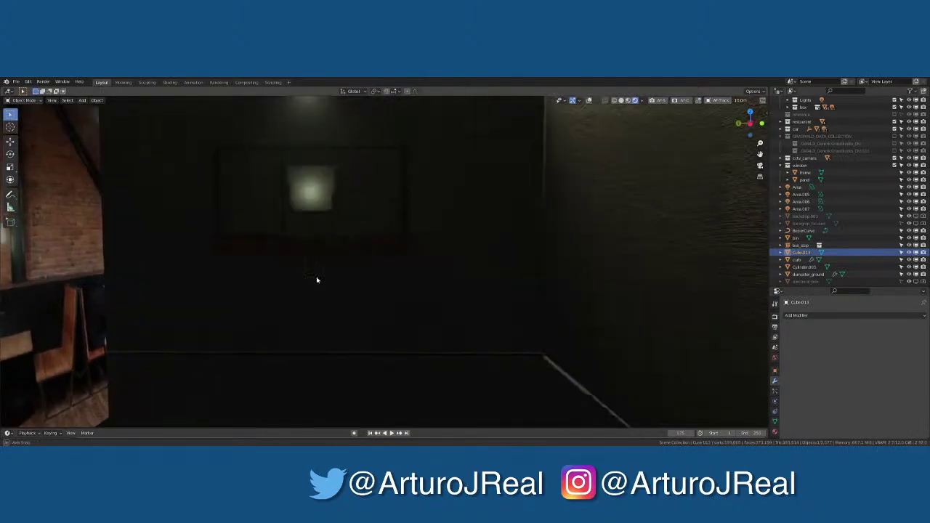
scroll(316, 279, down, 8)
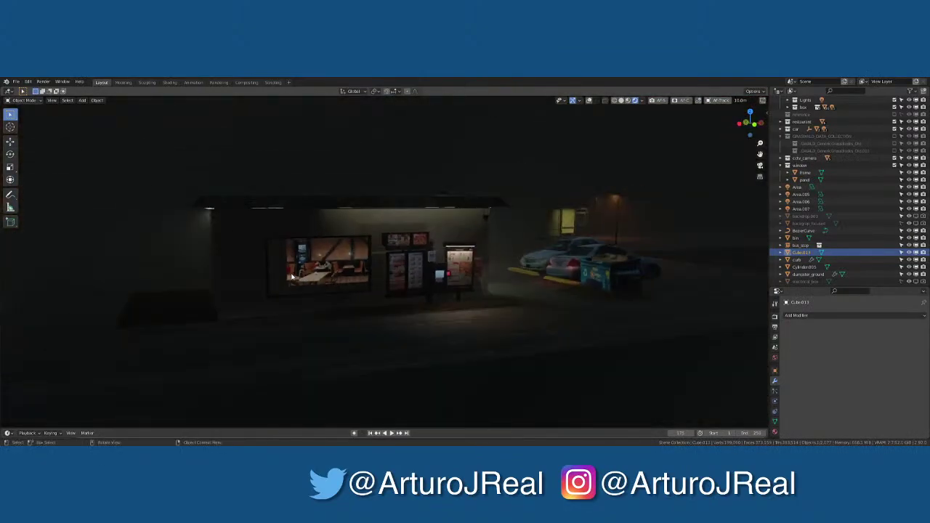
Save the scene again from the pie menu and open the N sidebar
key(ctrl+s)
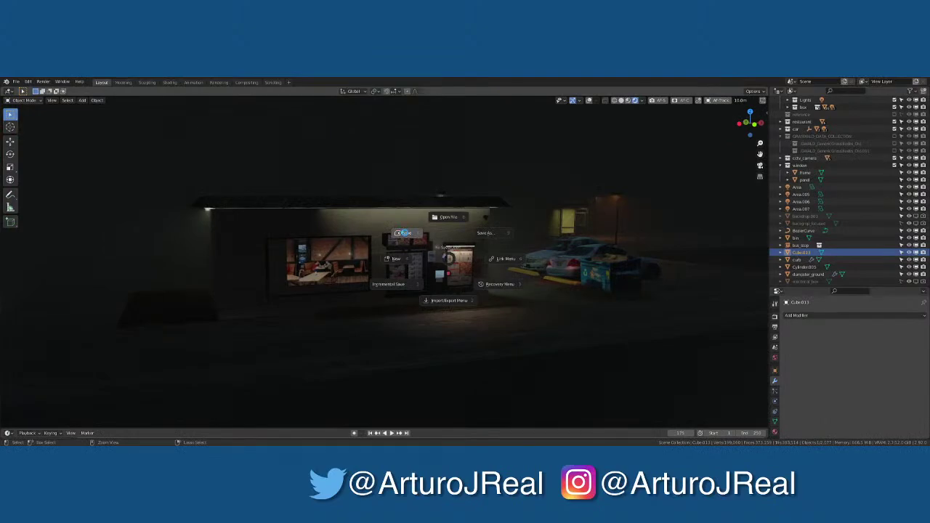
click(402, 233)
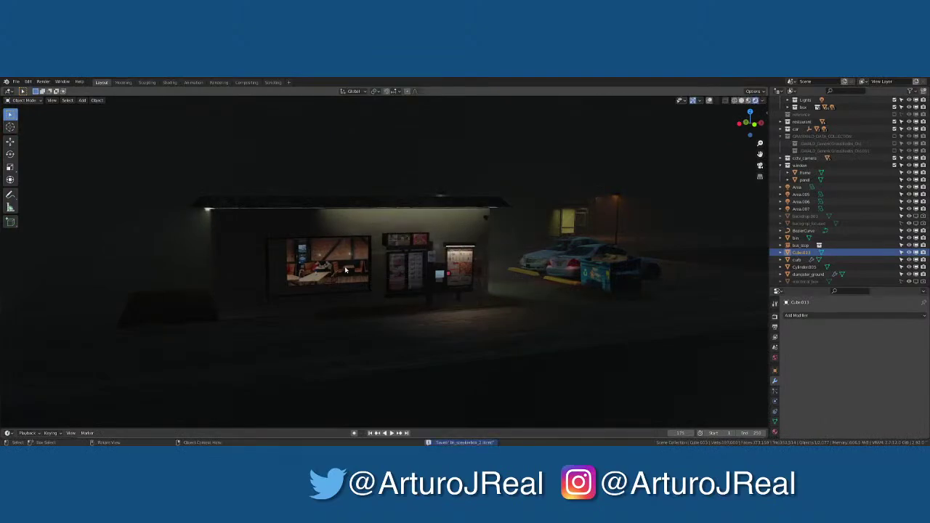
scroll(331, 272, up, 5)
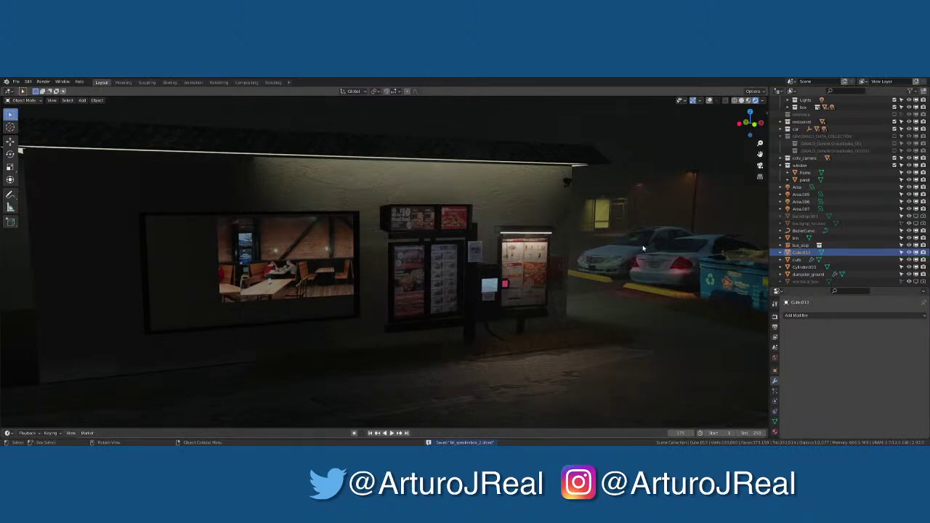
key(n)
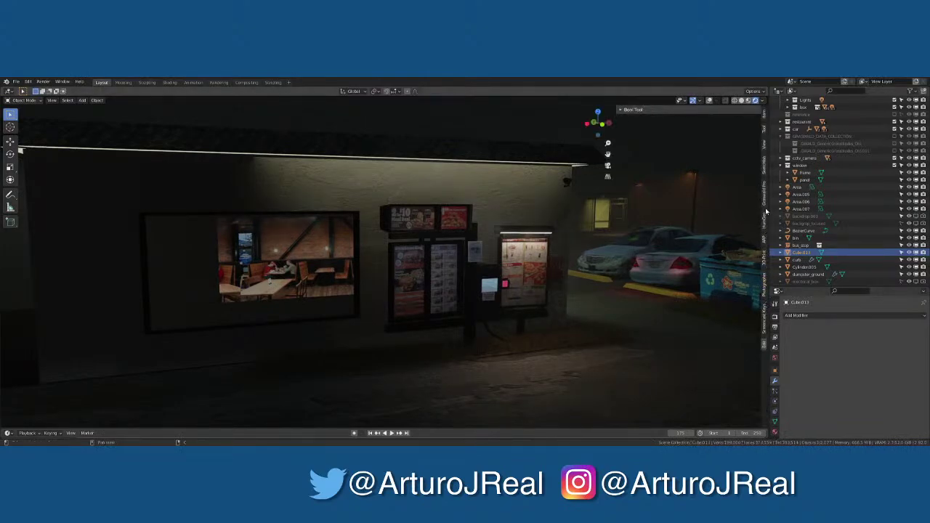
Switch the N sidebar to the Sketchfab tab and activate the add-on to reveal its login form
click(765, 173)
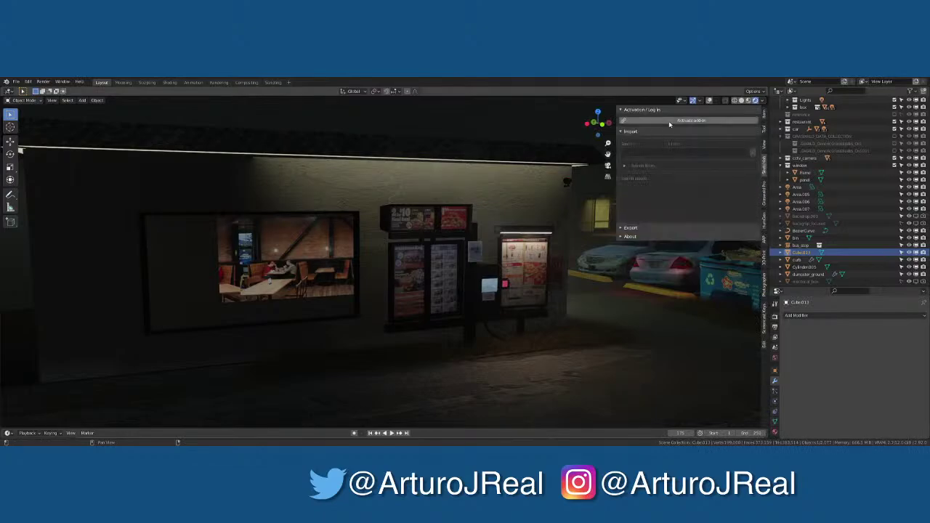
click(690, 120)
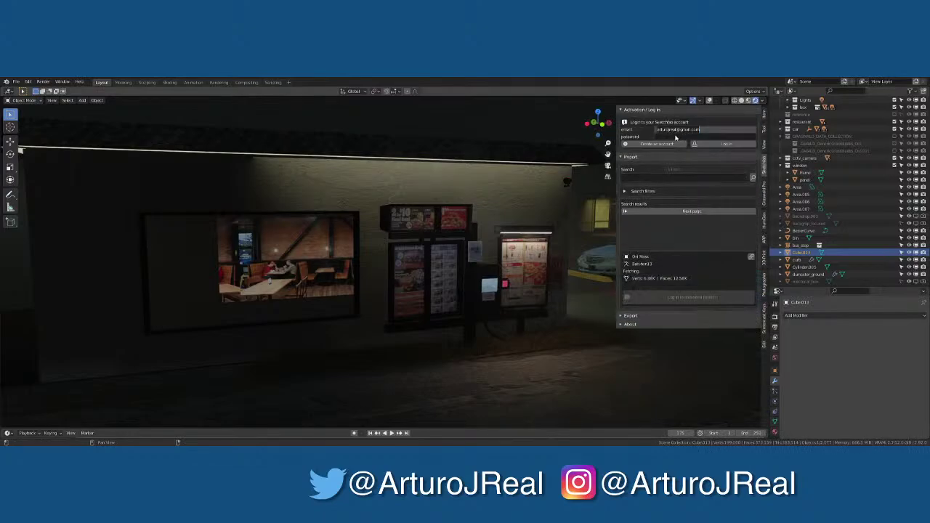
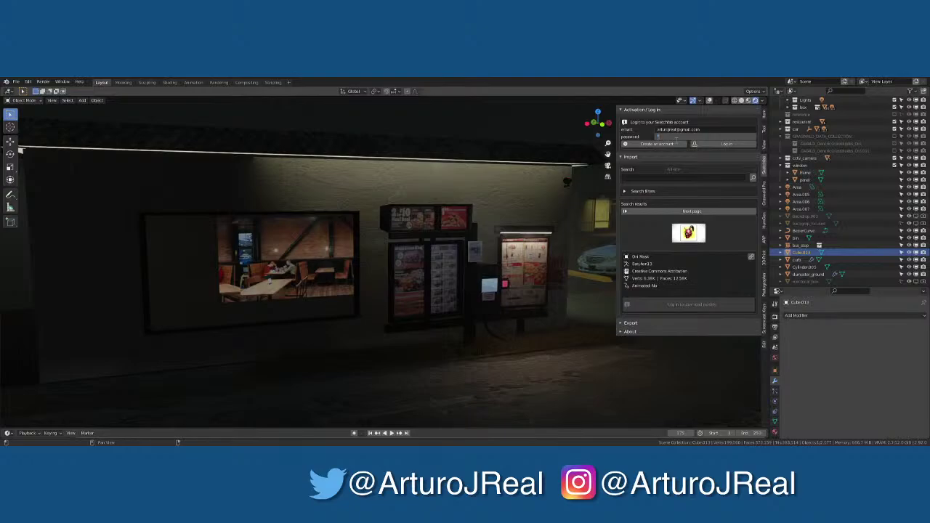
Log in to Sketchfab with the account password and run a first chair search under Import
text(*******)
click(640, 136)
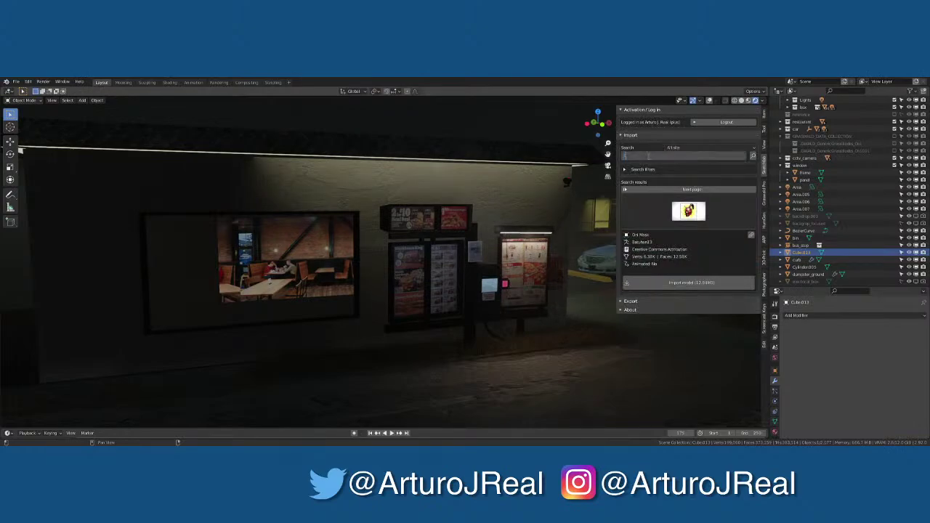
text(r)
key(Return)
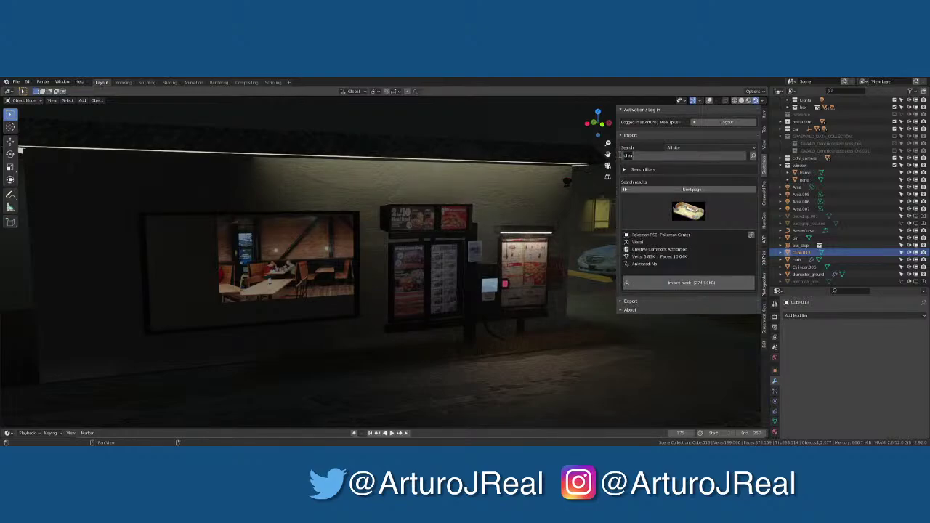
Search Sketchfab for 'restaurant chair' and widen the sidebar to show the results
click(622, 155)
text(restaurant chair)
key(Return)
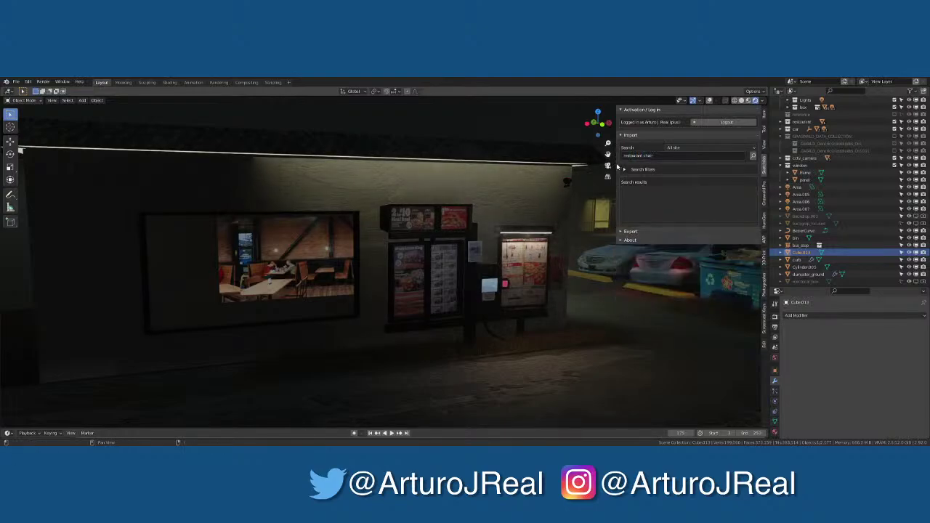
drag(616, 166, 416, 167)
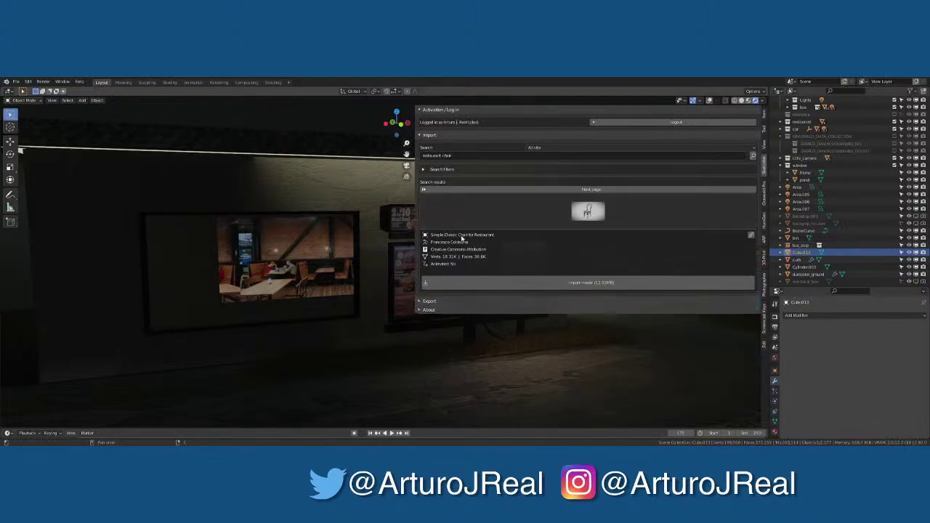
Import the Table Chair Restaurant Pack Low poly model from the chair search results
click(590, 212)
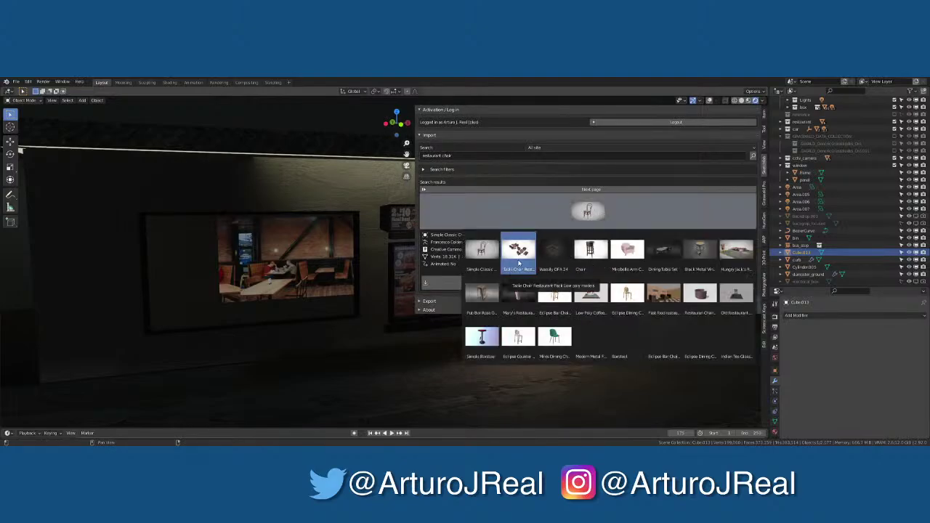
click(519, 263)
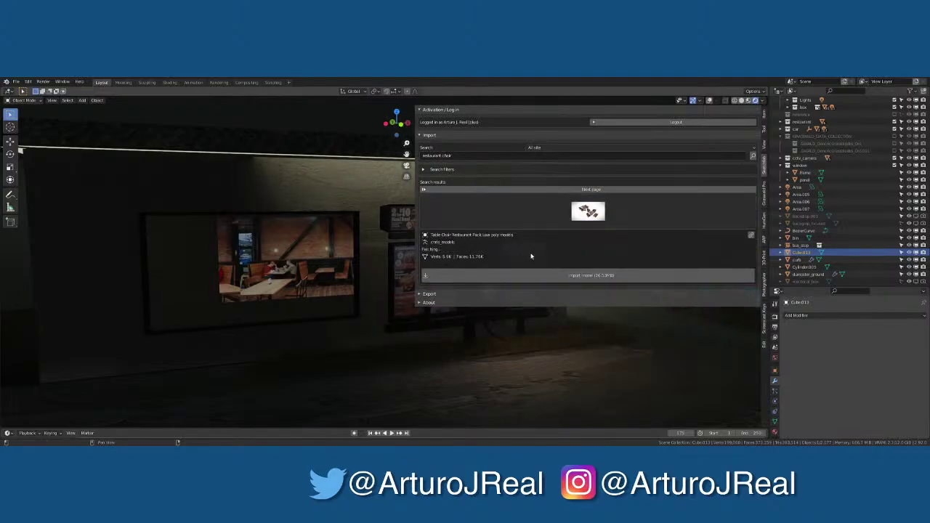
click(581, 282)
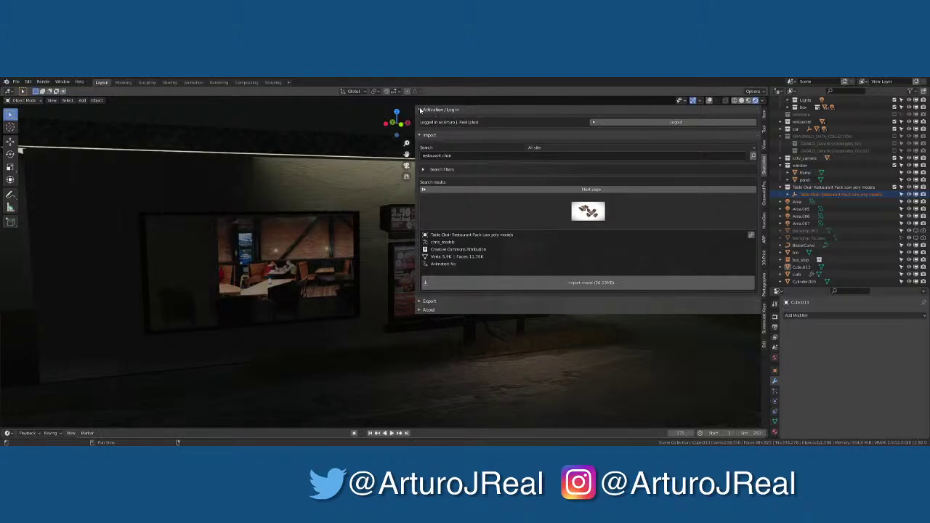
click(421, 109)
click(314, 258)
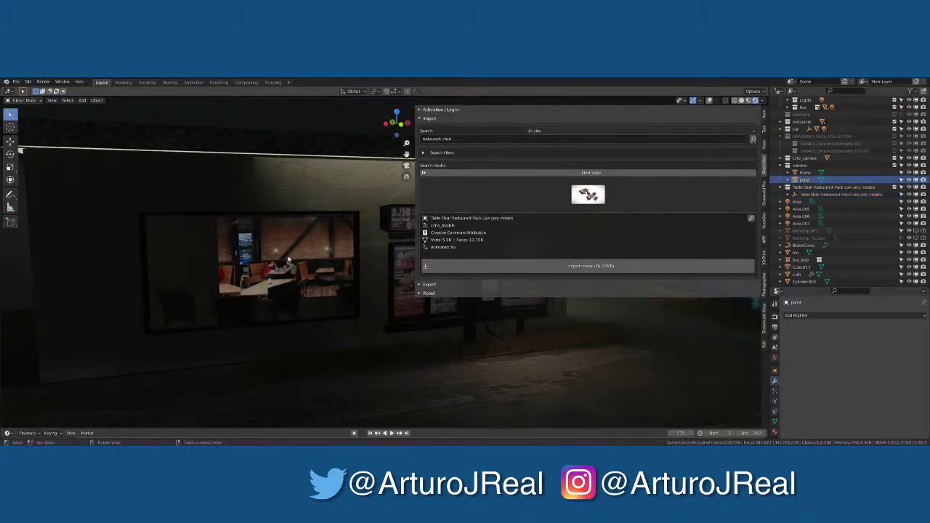
Hide the sidebar and save the blend file from the file pie menu
key(n)
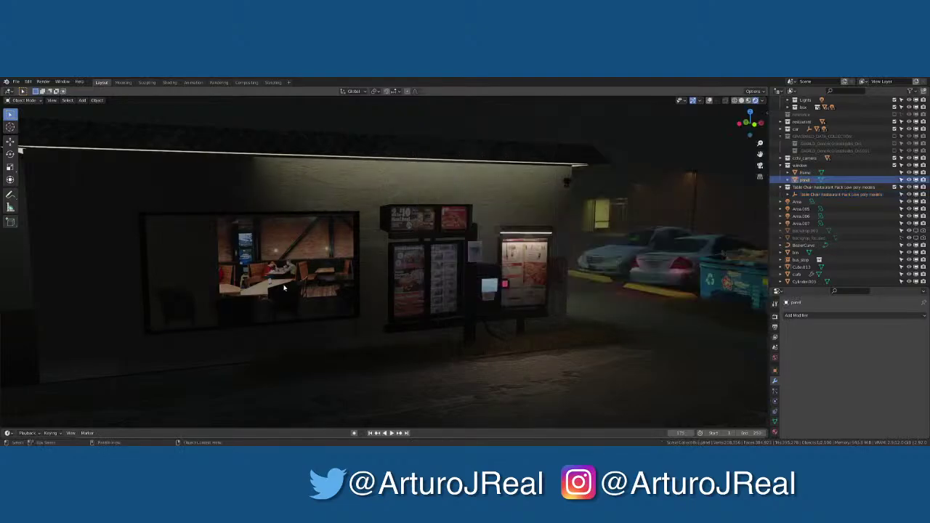
scroll(259, 270, up, 5)
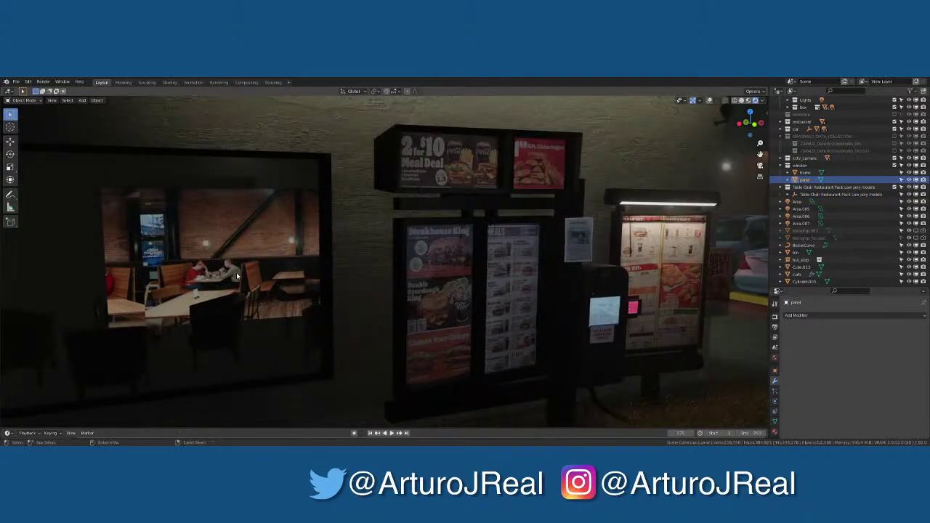
key(ctrl+s)
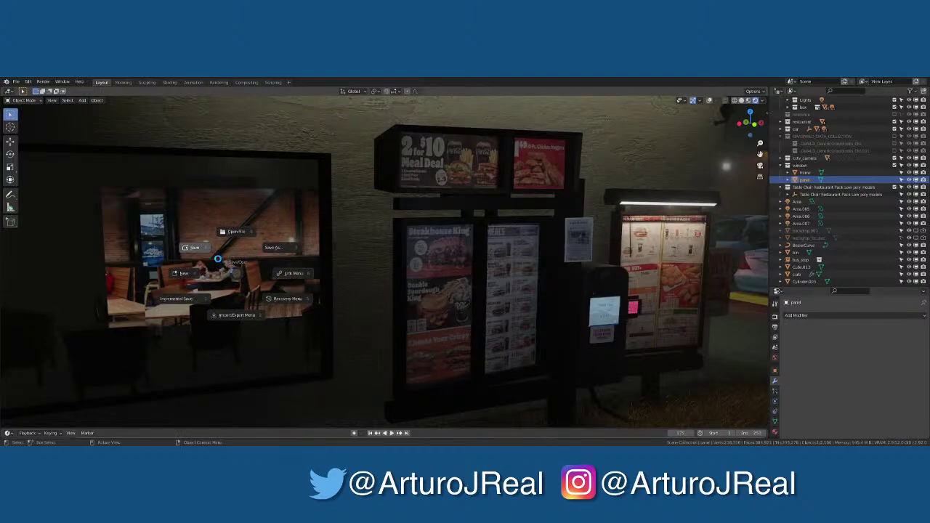
click(217, 259)
Orbit into the restaurant interior to view the imported tables and chairs at an angle
scroll(359, 249, down, 2)
scroll(359, 249, up, 10)
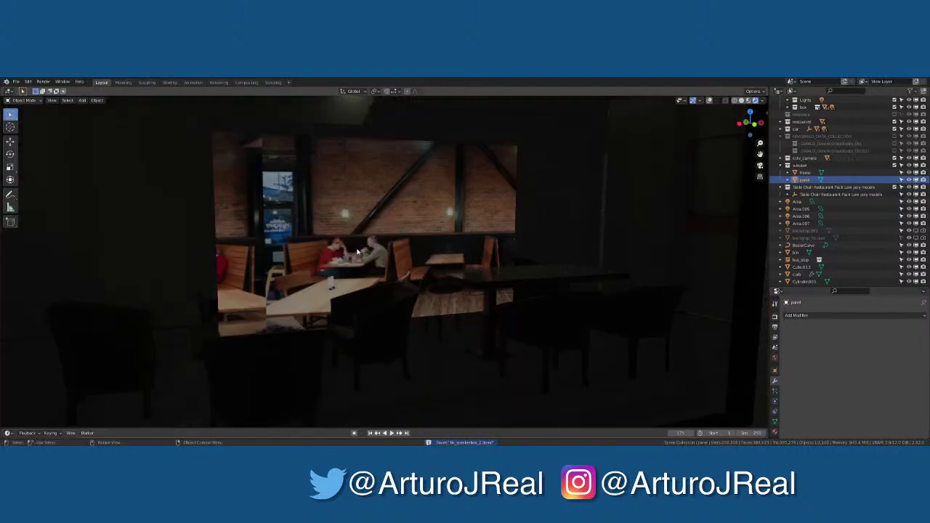
middle_drag(358, 250, 367, 226)
scroll(368, 219, down, 6)
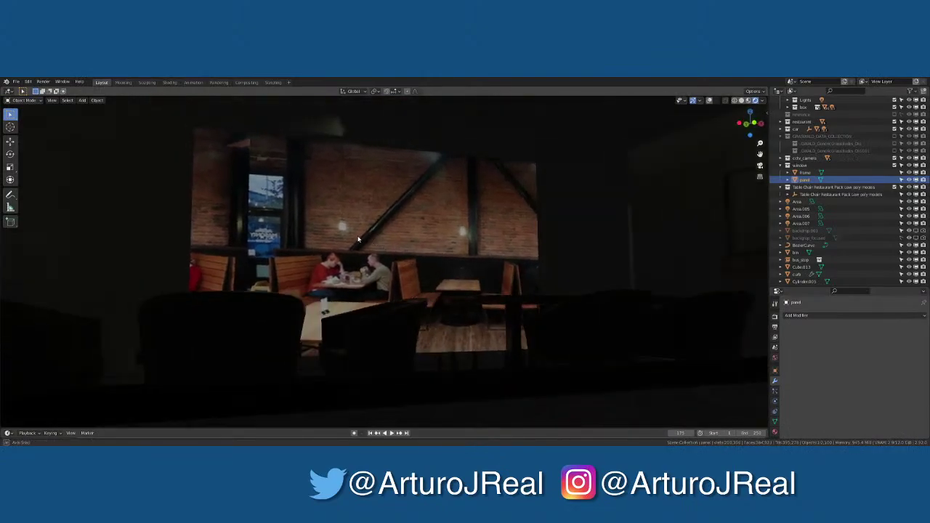
scroll(369, 219, up, 5)
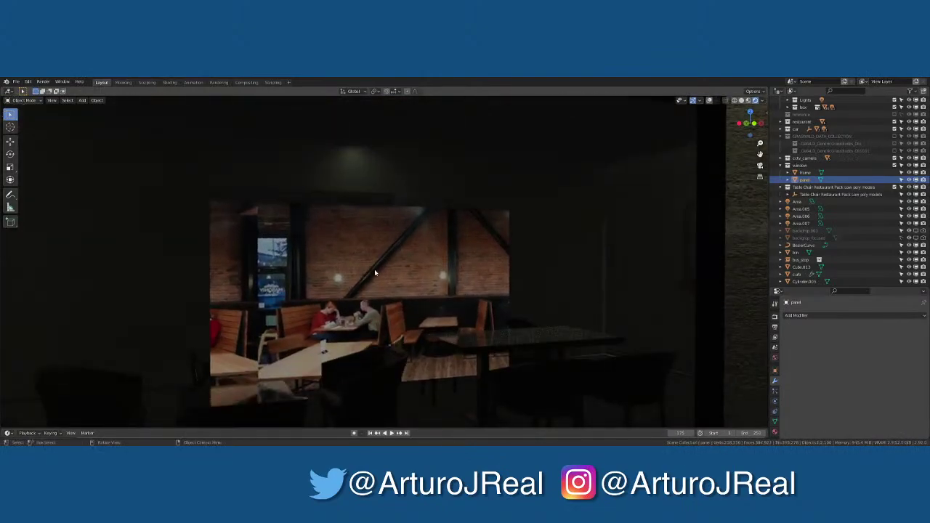
middle_drag(375, 269, 582, 256)
Search Sketchfab for 'lighting fixture' and browse the result thumbnails
key(n)
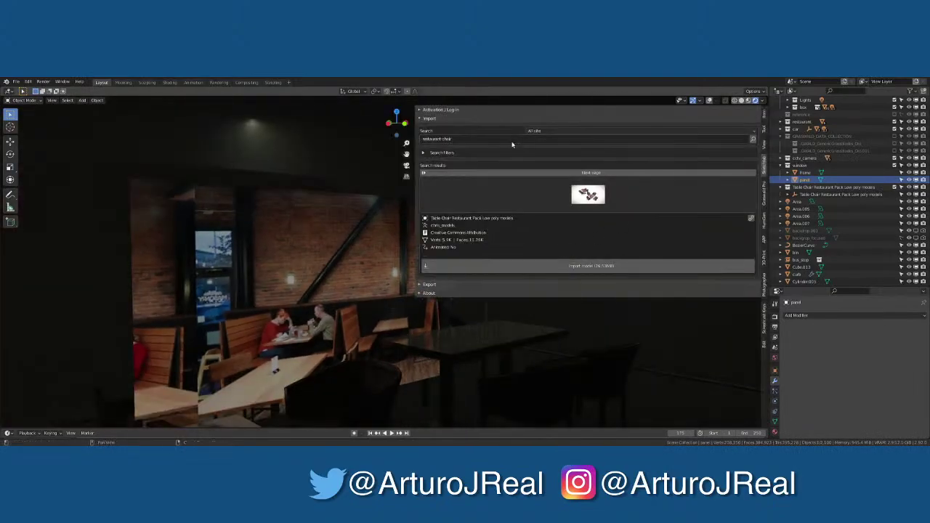
click(501, 140)
text(t)
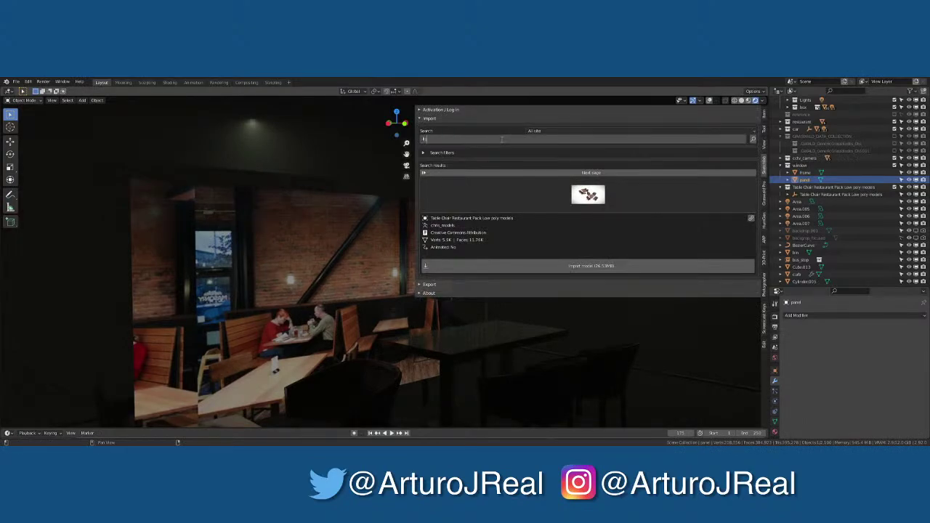
text(ighting fixture)
key(Return)
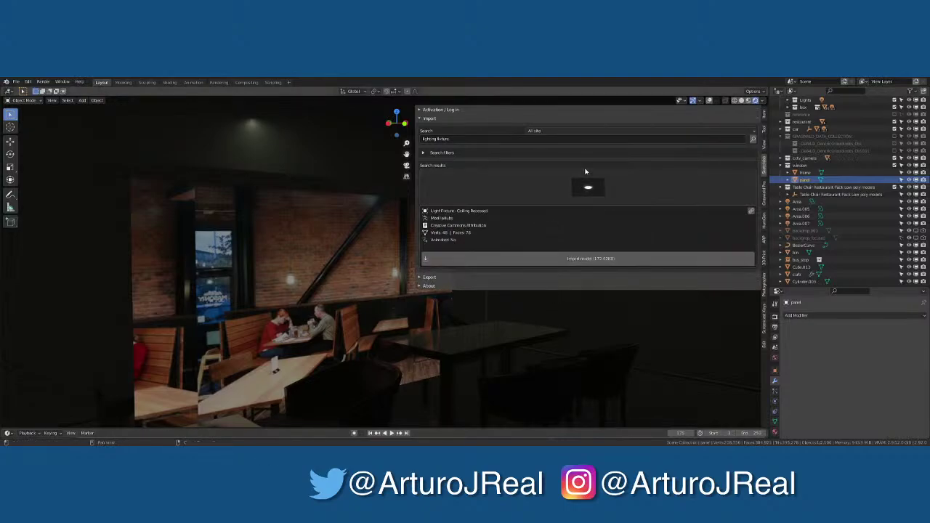
key(ctrl+z)
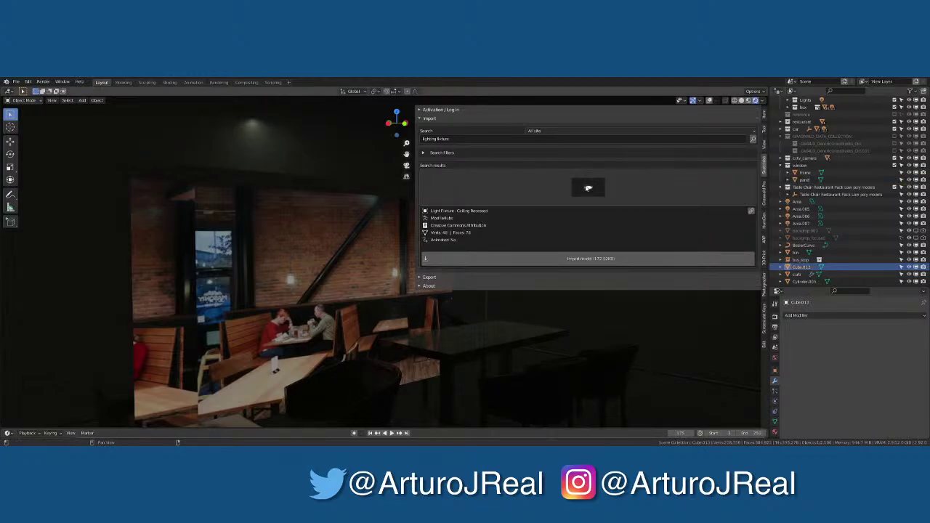
click(589, 188)
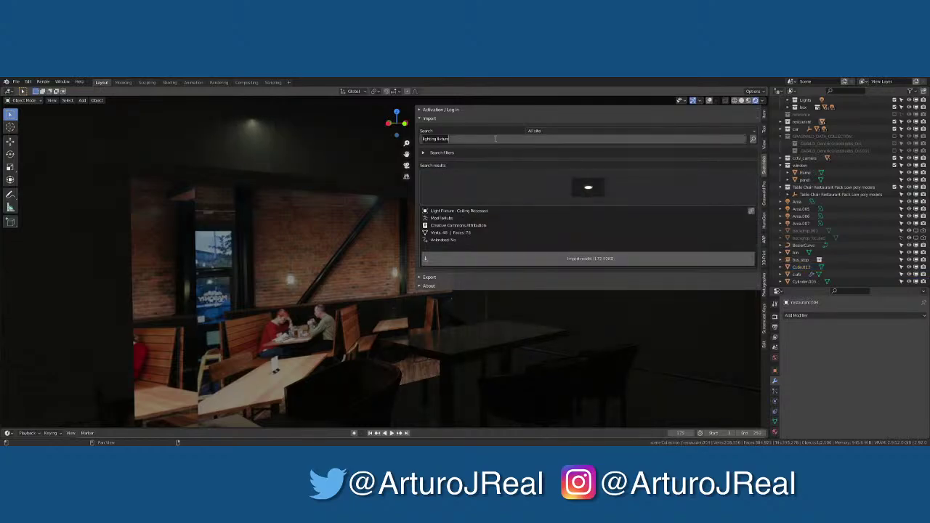
Refine the search to 'lighting fixture low poly', then collapse the importer and hide the sidebar
text(low poly)
key(Return)
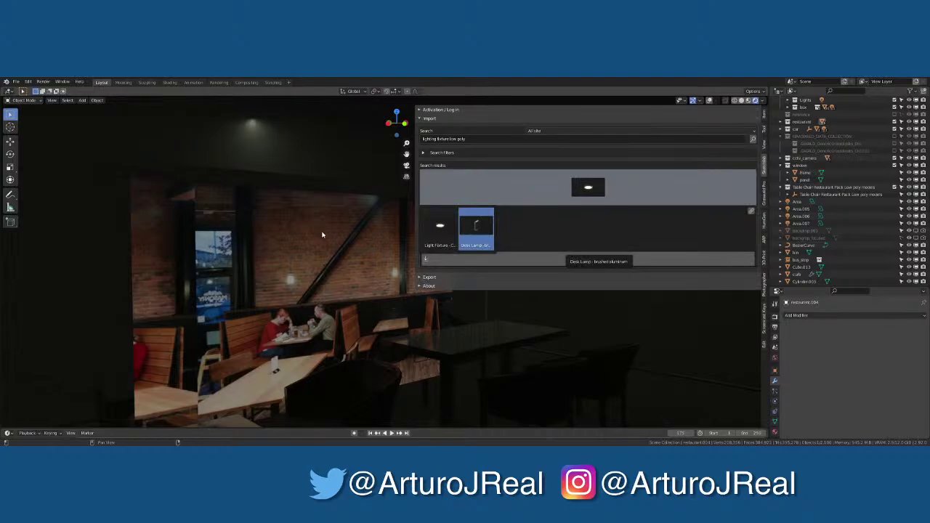
click(419, 120)
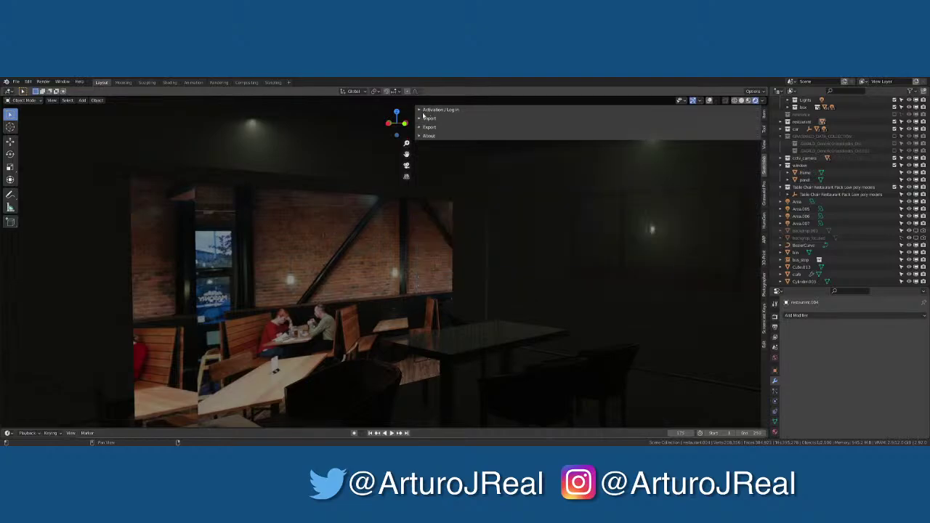
key(n)
scroll(350, 238, down, 5)
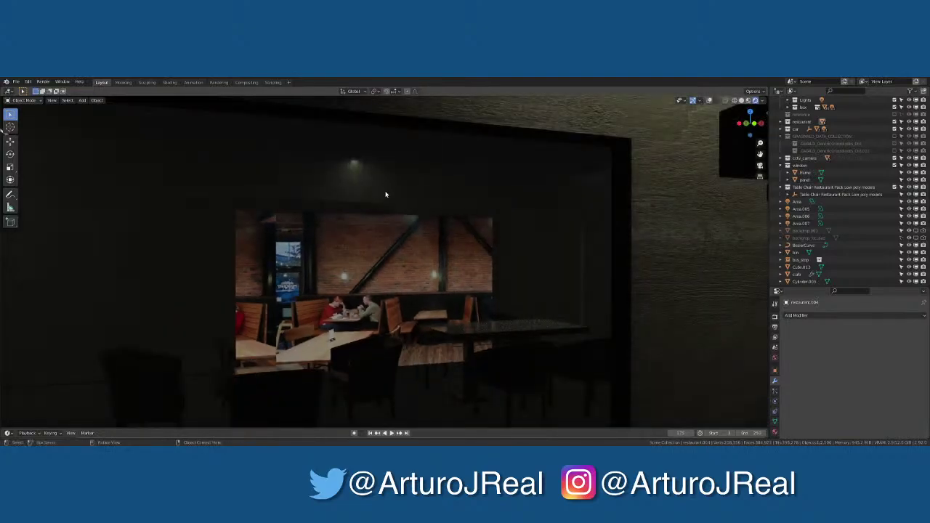
View the restaurant interior in solid shading with overlays turned on, then bring up the Add menu
middle_drag(349, 238, 290, 239)
click(741, 100)
scroll(469, 197, up, 5)
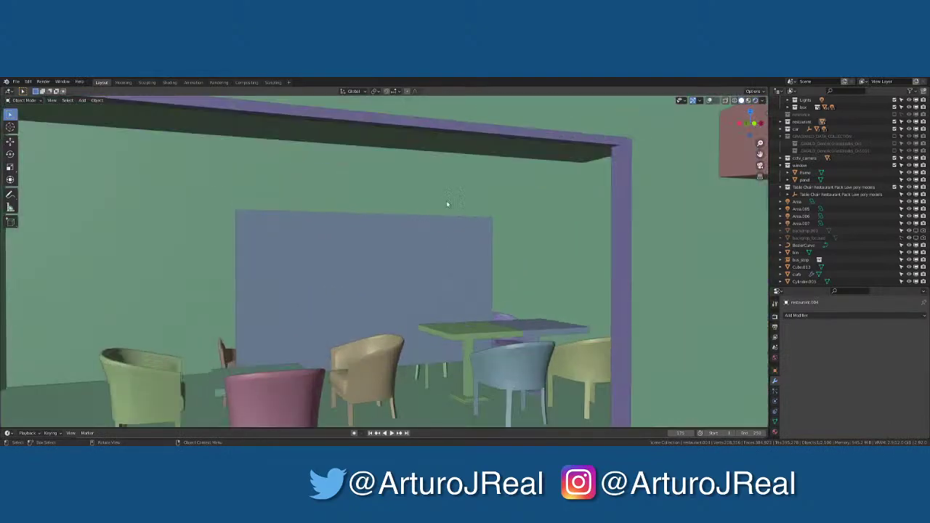
middle_drag(469, 197, 474, 201)
scroll(474, 201, up, 4)
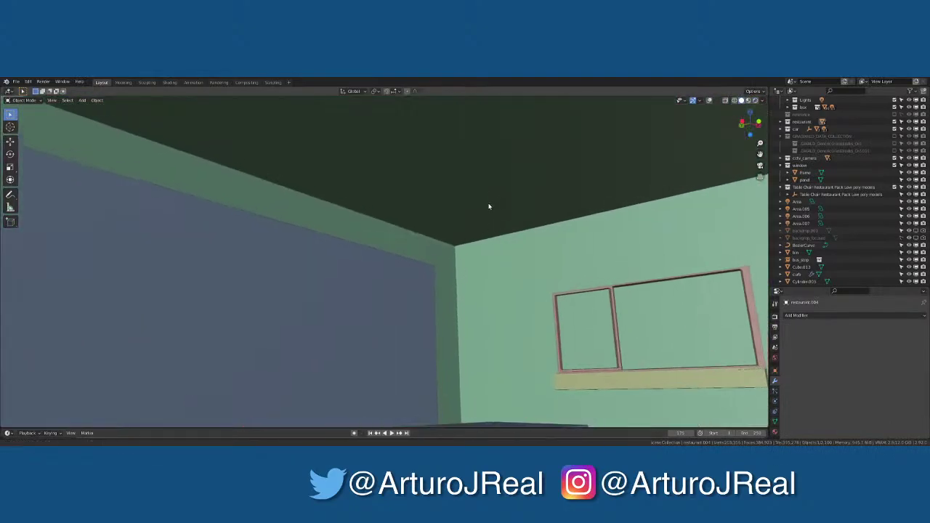
scroll(468, 160, down, 1)
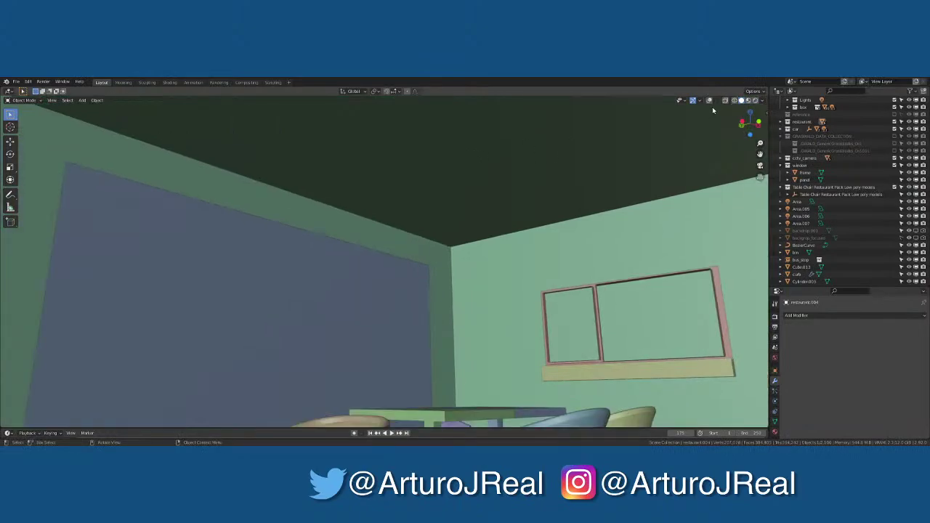
click(711, 101)
middle_drag(468, 178, 469, 174)
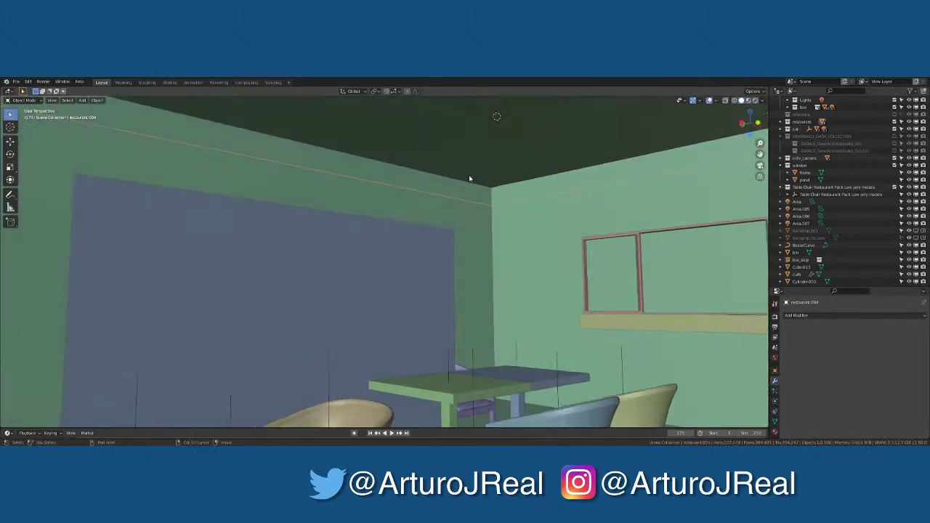
key(shift+a)
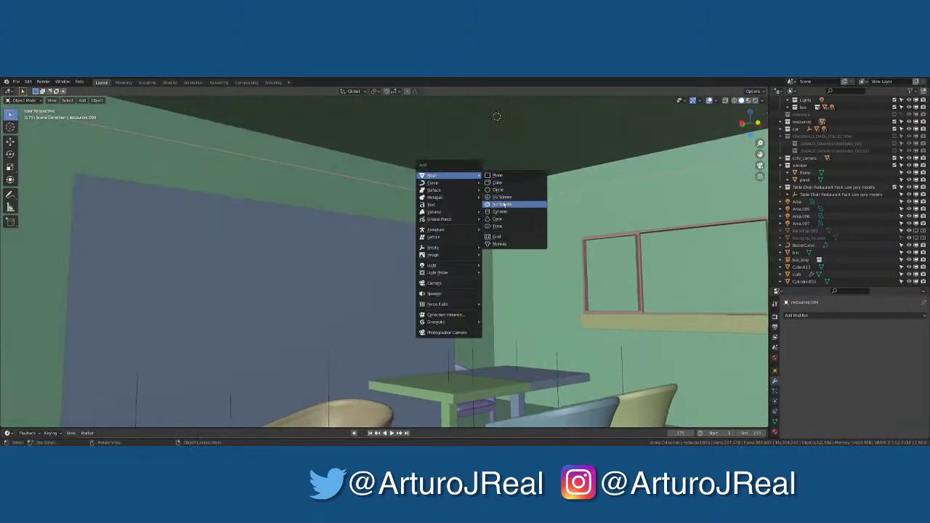
Add a cylinder above the table with 16 vertices
click(506, 211)
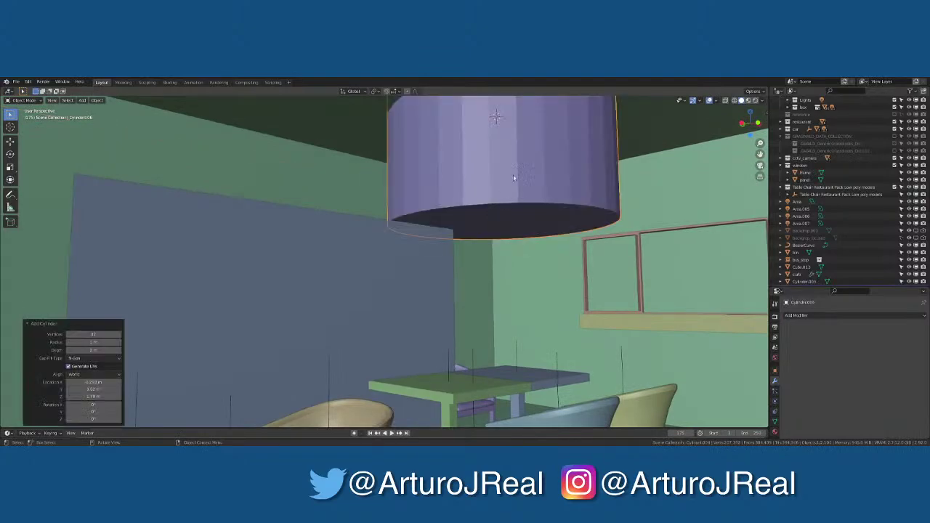
scroll(437, 215, down, 3)
middle_drag(436, 215, 307, 219)
click(88, 334)
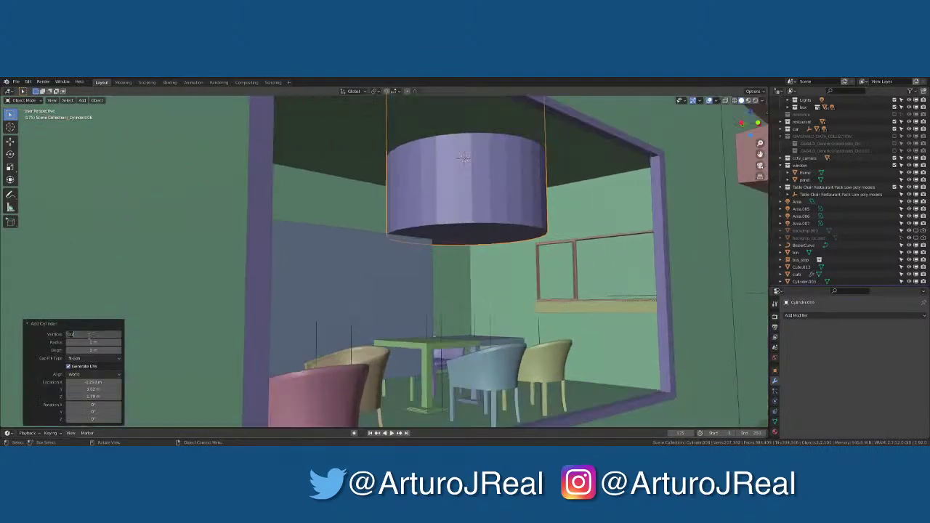
text(16)
key(Return)
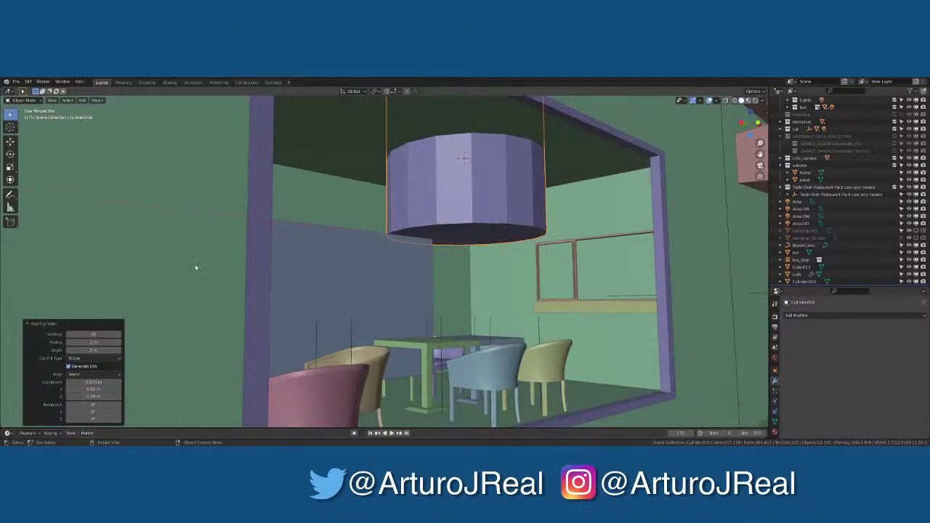
Shade the cylinder smooth and enable Auto Smooth in its Normals settings
scroll(197, 266, up, 4)
scroll(434, 171, down, 2)
right_click(434, 172)
click(450, 176)
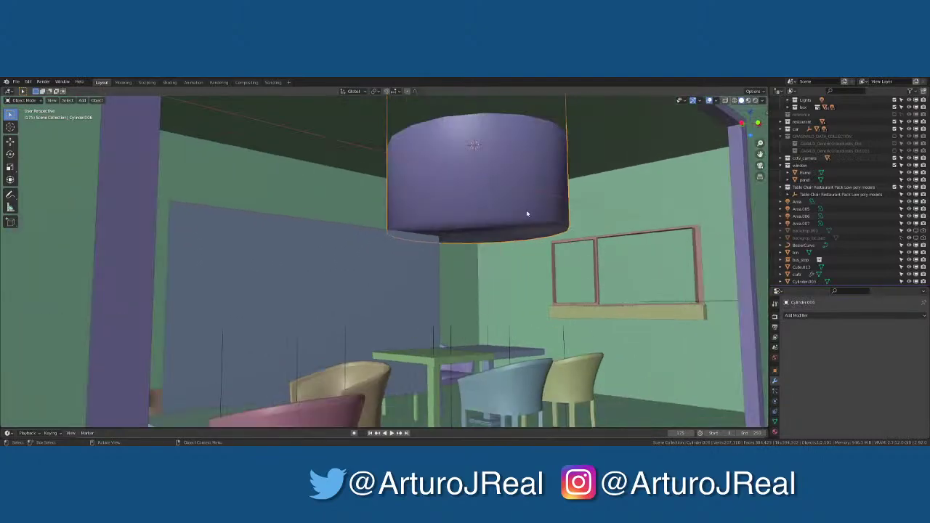
click(775, 422)
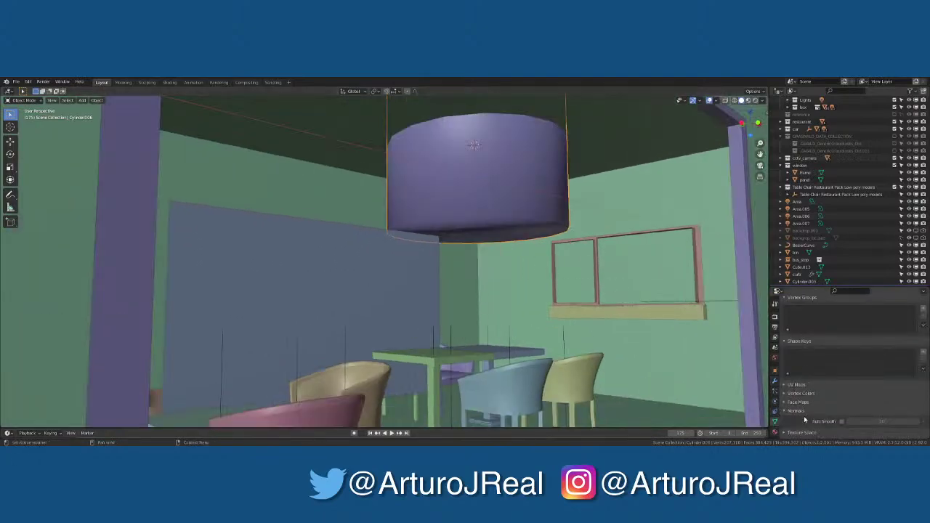
click(805, 411)
click(842, 421)
Frame the cylinder in the view and orbit to look up at it
mouse_move(465, 291)
middle_down()
mouse_move(447, 272)
mouse_move(487, 235)
middle_up()
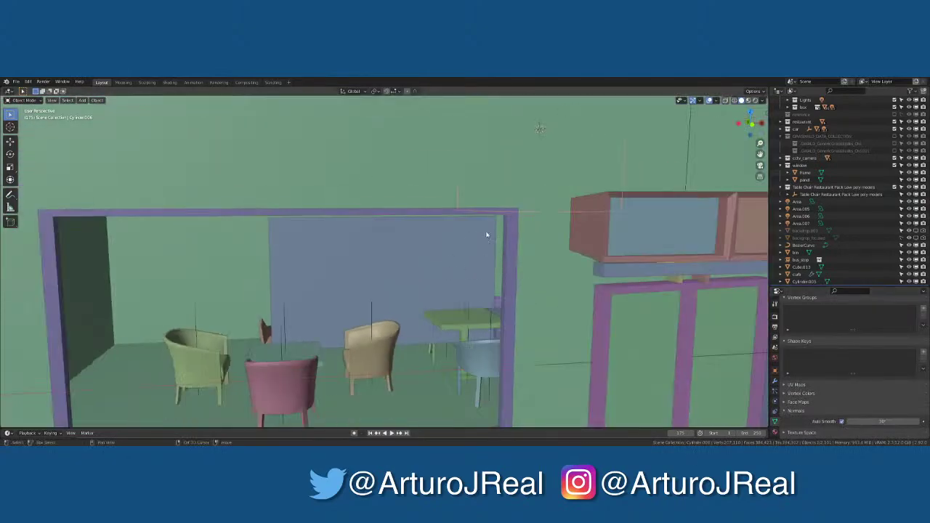
key(KP_Decimal)
scroll(402, 242, up, 2)
scroll(396, 245, down, 2)
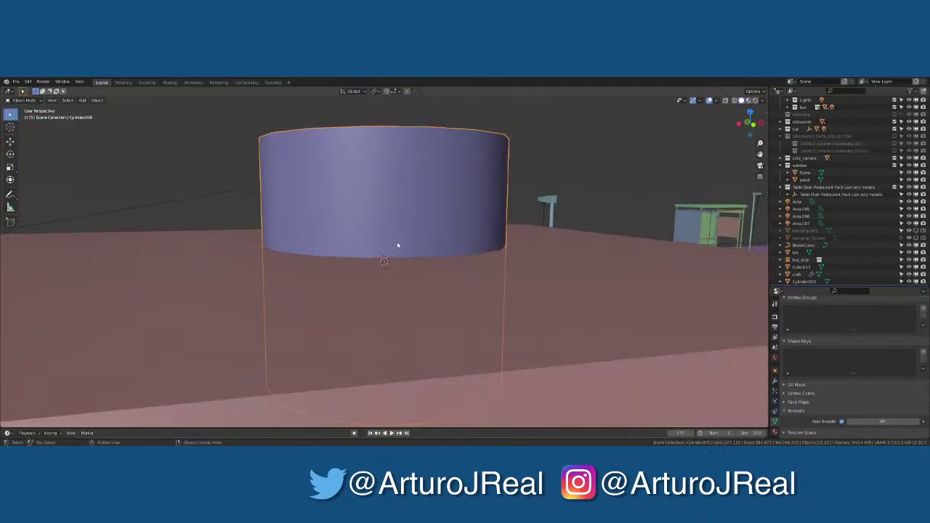
scroll(396, 245, down, 5)
scroll(364, 269, up, 5)
middle_drag(370, 259, 364, 286)
Shrink the cylinder and stretch it along Z into a long thin rod
key(s)
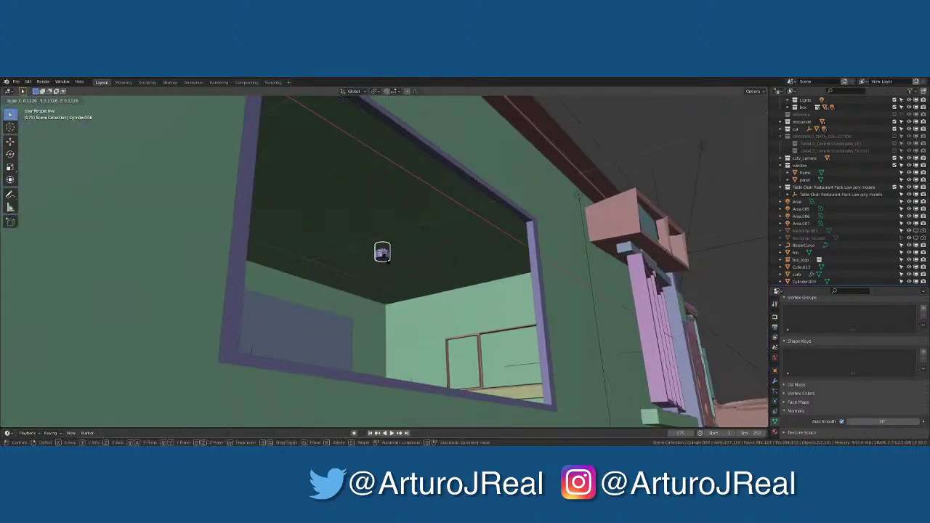
click(388, 263)
key(s)
key(z)
click(405, 222)
key(s)
key(z)
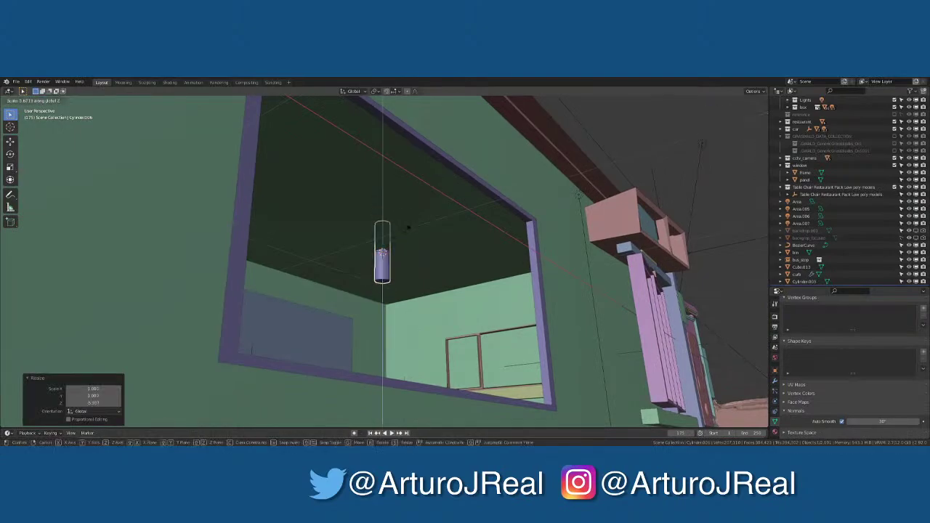
click(413, 246)
key(s)
key(z)
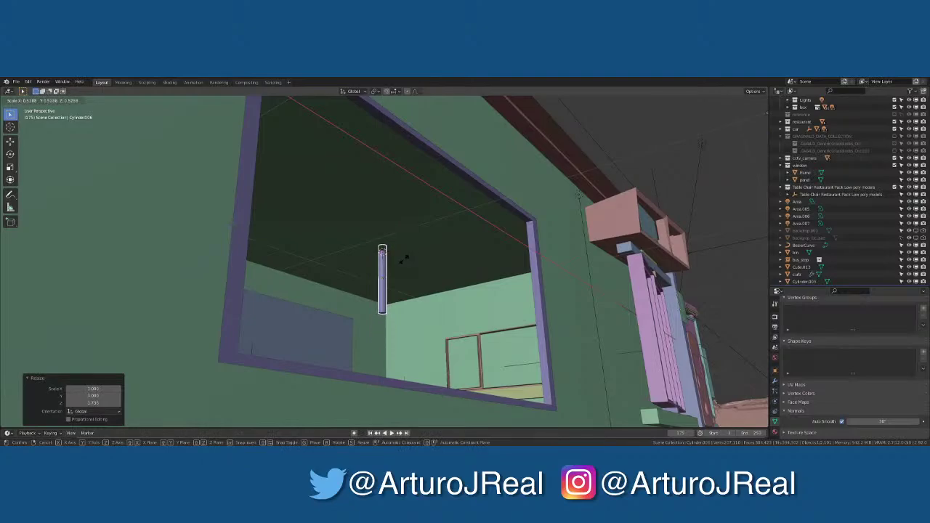
click(401, 257)
key(s)
key(z)
click(400, 257)
scroll(400, 256, up, 5)
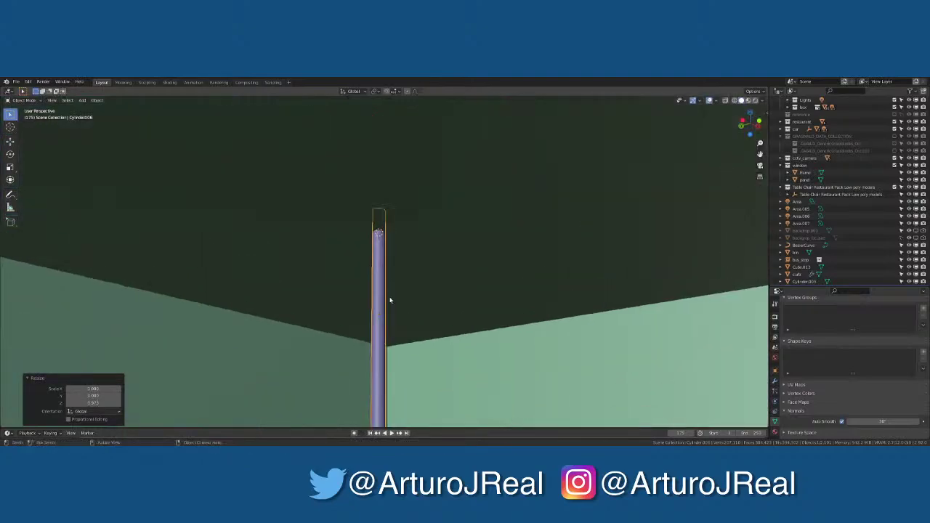
middle_drag(388, 301, 314, 251)
In Edit Mode, extrude the rod's bottom cap straight down along Z
key(Tab)
click(253, 339)
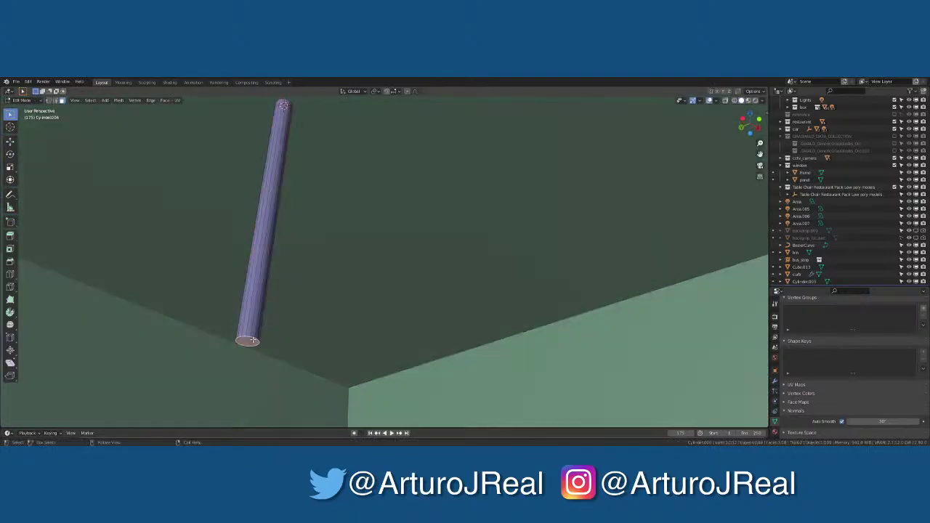
middle_drag(259, 337, 252, 344)
key(e)
key(z)
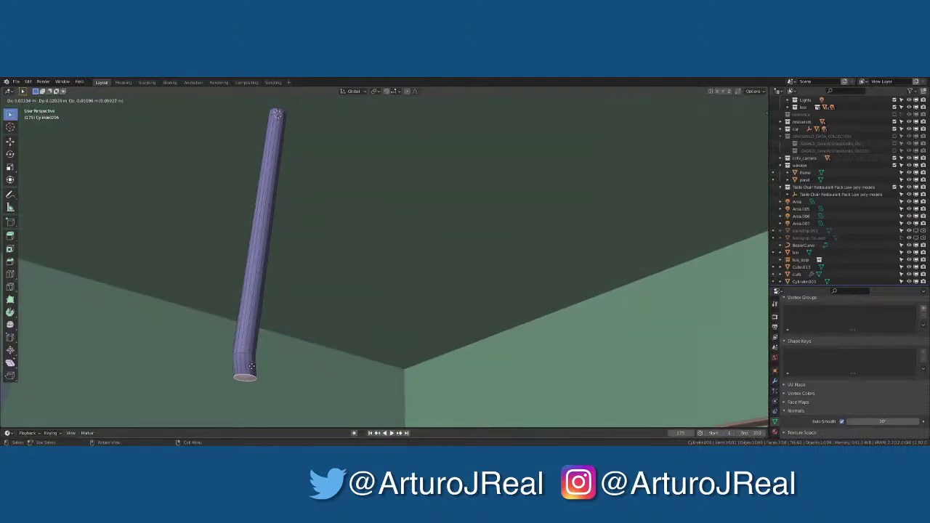
click(249, 371)
middle_drag(250, 361, 273, 361)
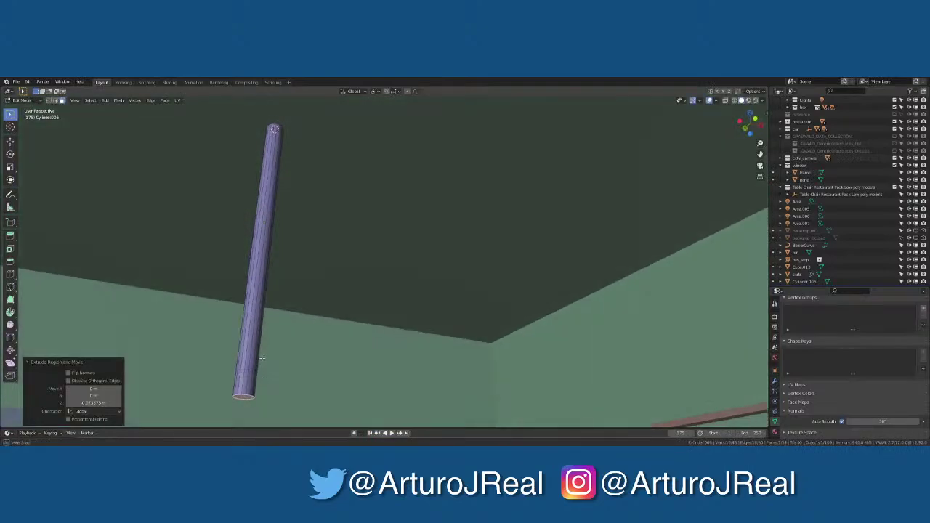
key(Tab)
Frame the rod in front view and box-select its bottom faces using X-ray
scroll(248, 391, up, 1)
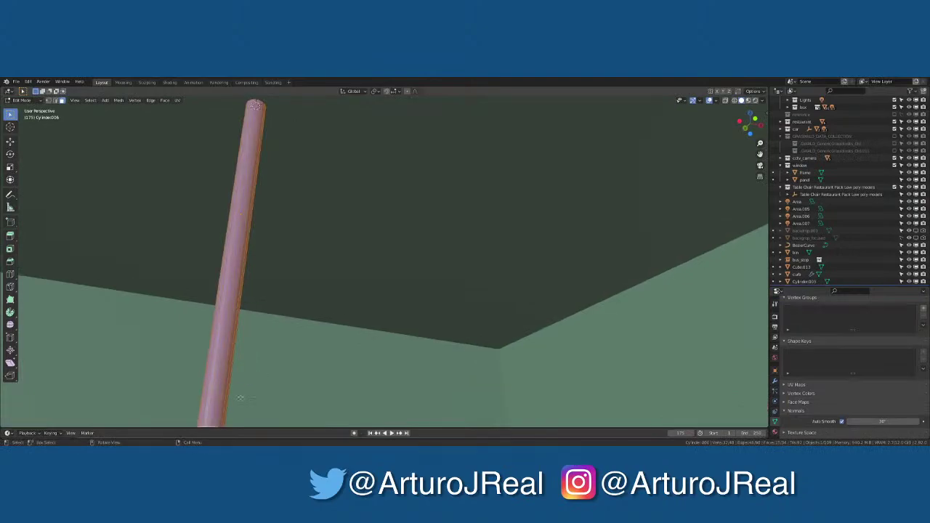
key(KP_Decimal)
key(KP_1)
middle_drag(245, 395, 310, 233)
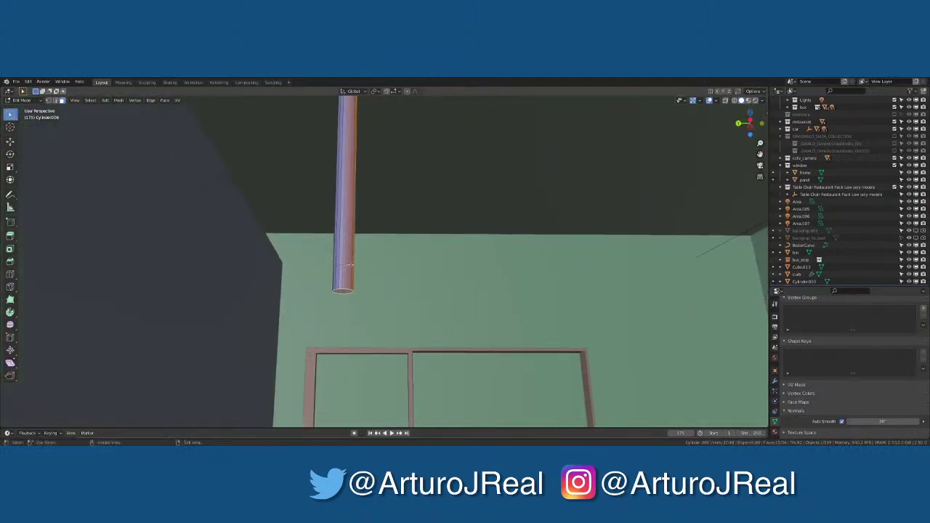
middle_drag(350, 265, 313, 289)
click(726, 100)
middle_drag(495, 285, 242, 316)
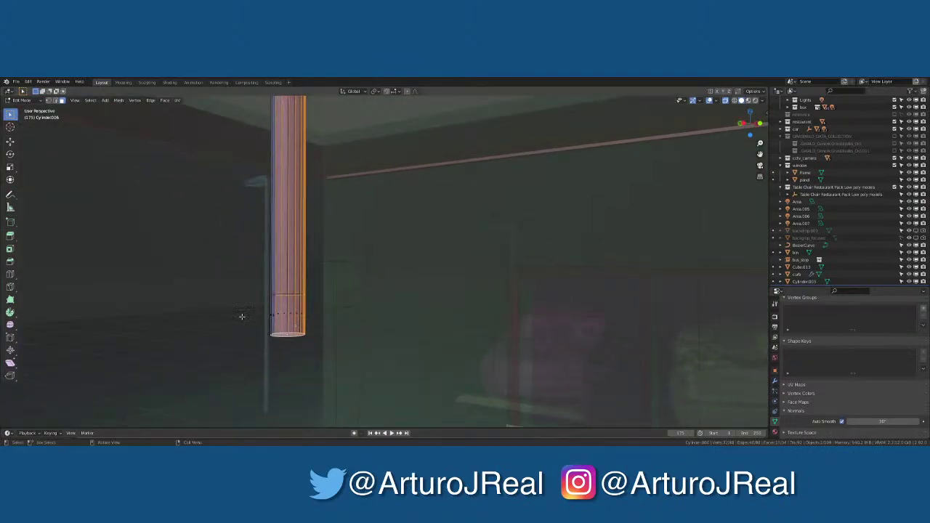
drag(250, 290, 335, 354)
key(alt+z)
middle_drag(334, 354, 292, 341)
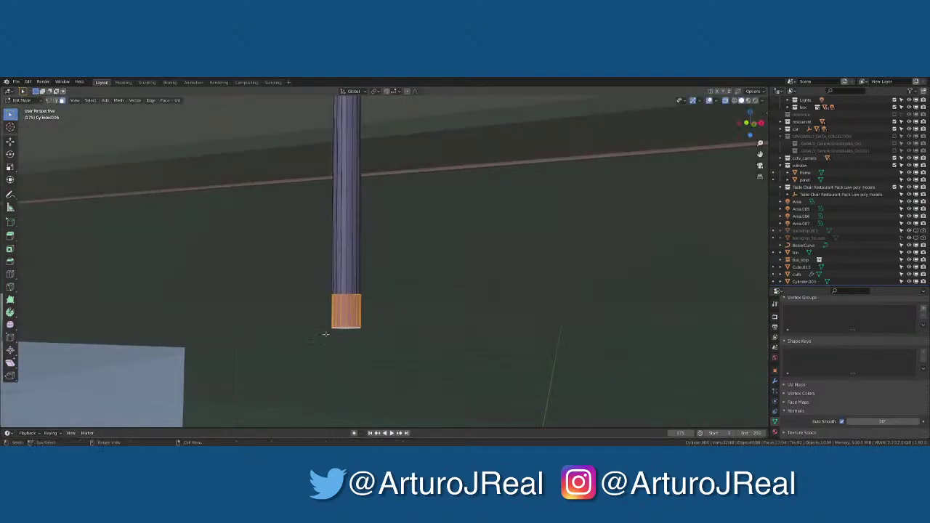
Extrude the bottom faces in place, undoing a stray extrusion along normals
key(alt+e)
click(333, 332)
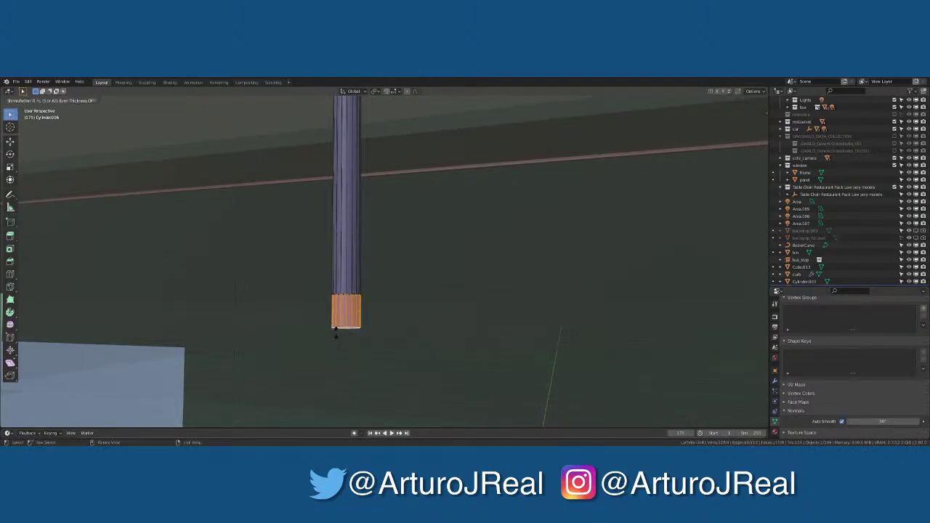
right_click(225, 319)
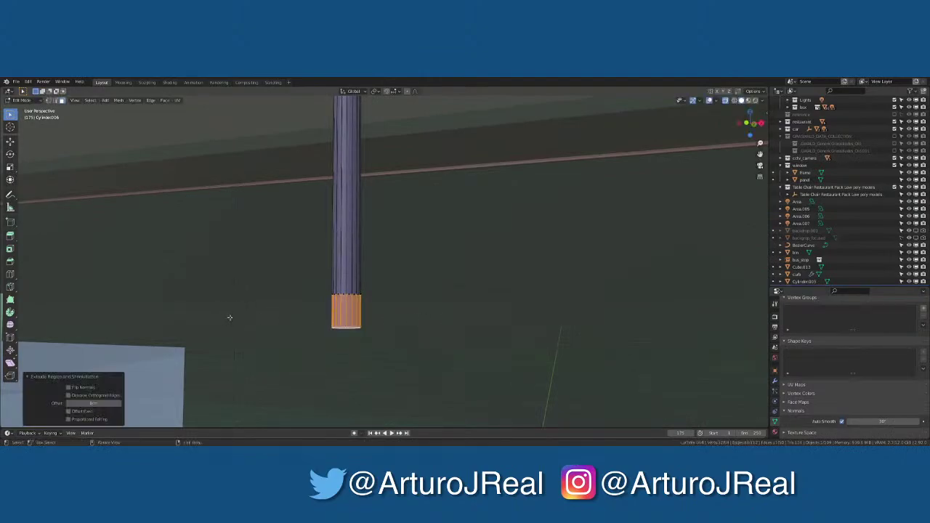
key(ctrl+z)
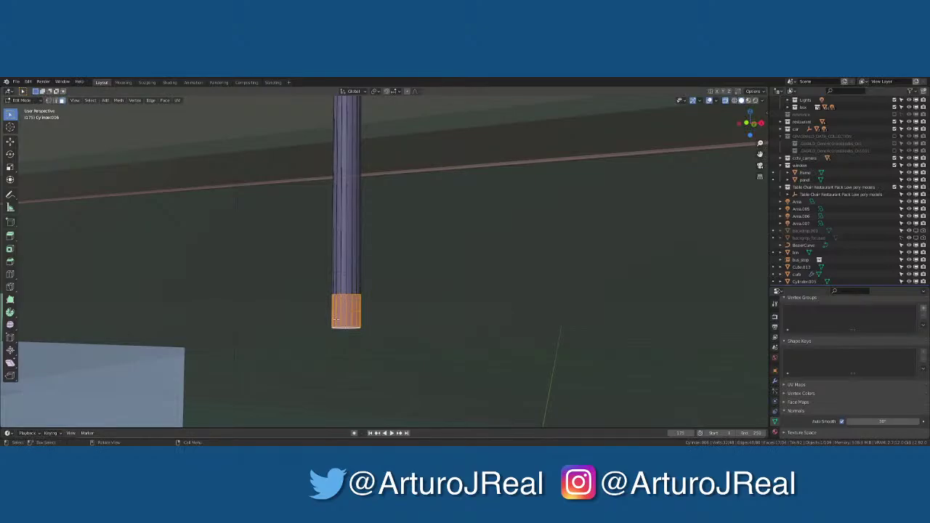
key(e)
right_click(338, 335)
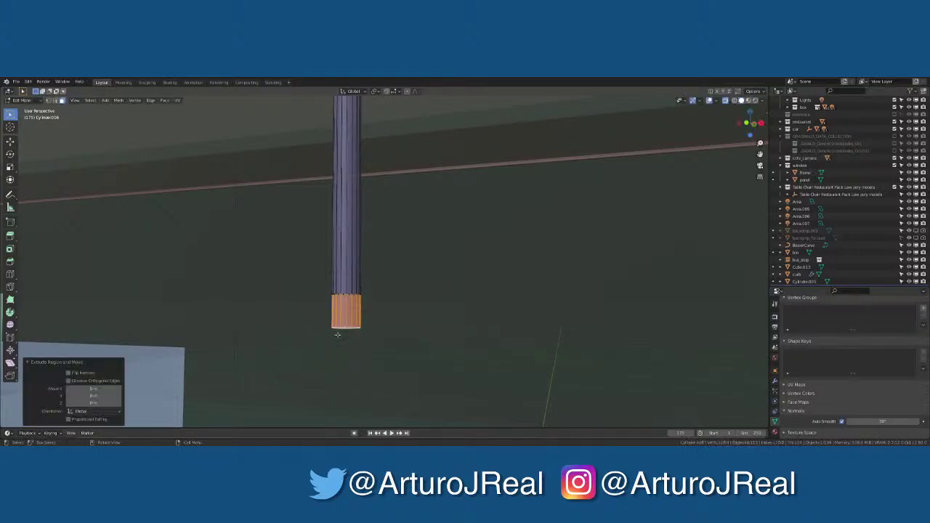
Widen the extruded bottom faces and lower them along Z to form the shade
key(s)
click(443, 343)
key(g)
key(z)
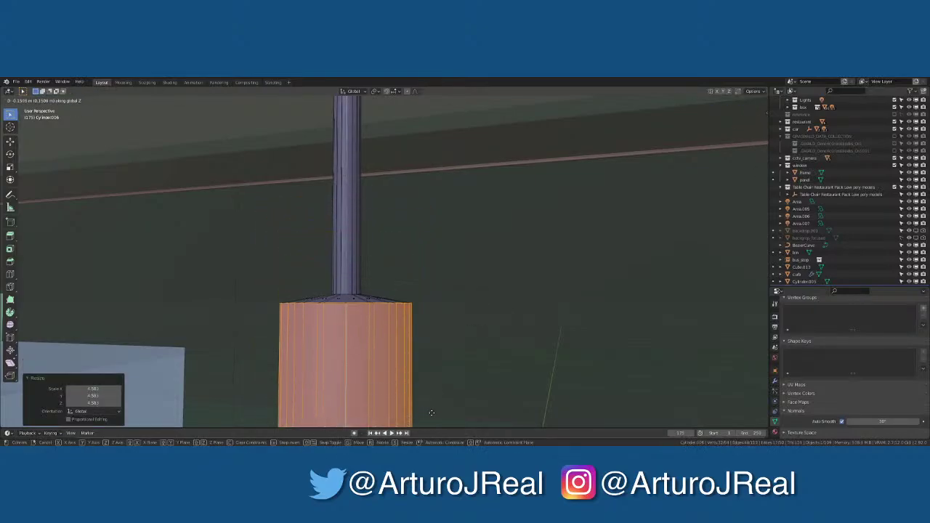
click(426, 418)
scroll(421, 386, down, 3)
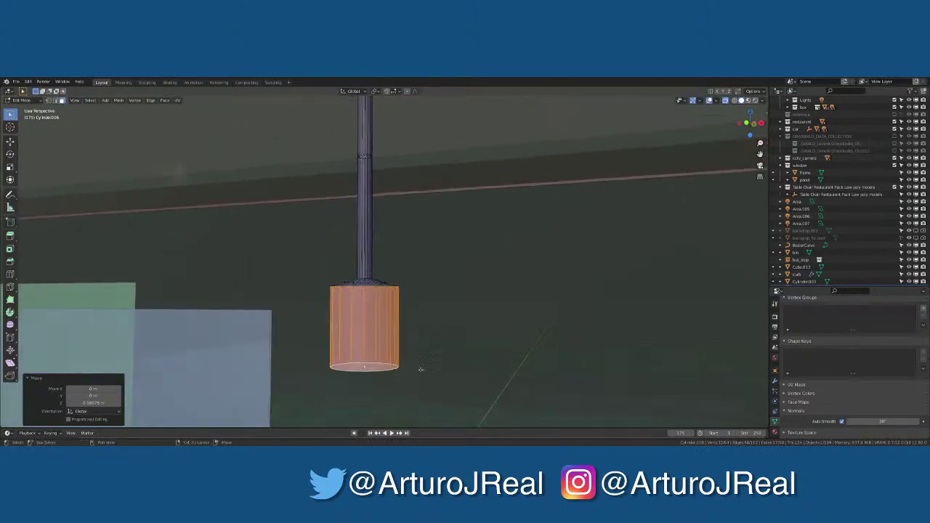
Add an edge loop near the shade's bottom and scale it outward to flare it
key(ctrl+r)
click(398, 333)
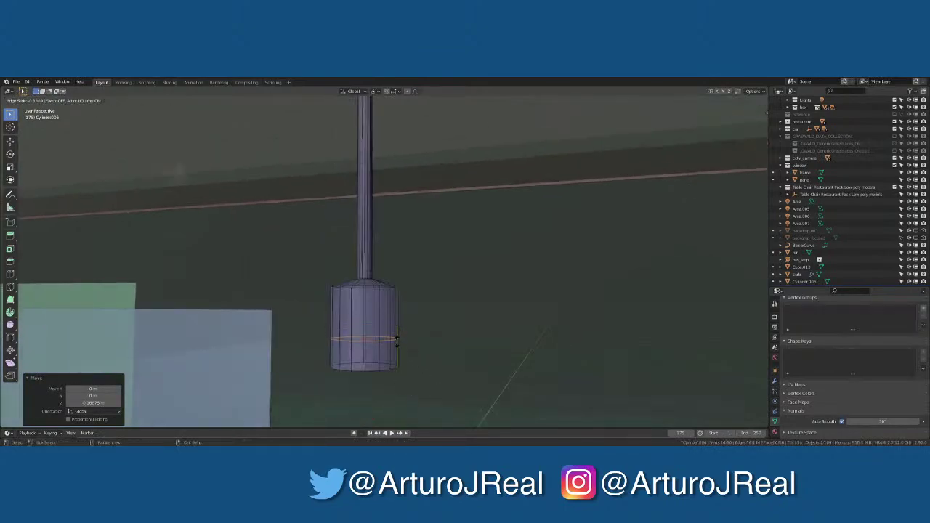
click(398, 342)
key(s)
click(404, 342)
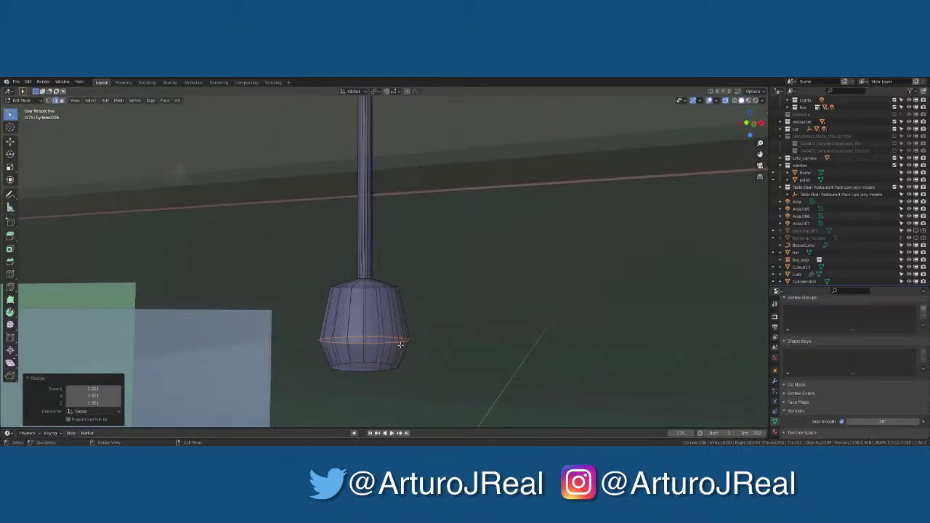
middle_drag(372, 365, 426, 366)
click(361, 373)
Fill the shade's bottom, inset it 0.1551 m and extrude it inward to recess it
alt+click(361, 373)
key(f)
key(i)
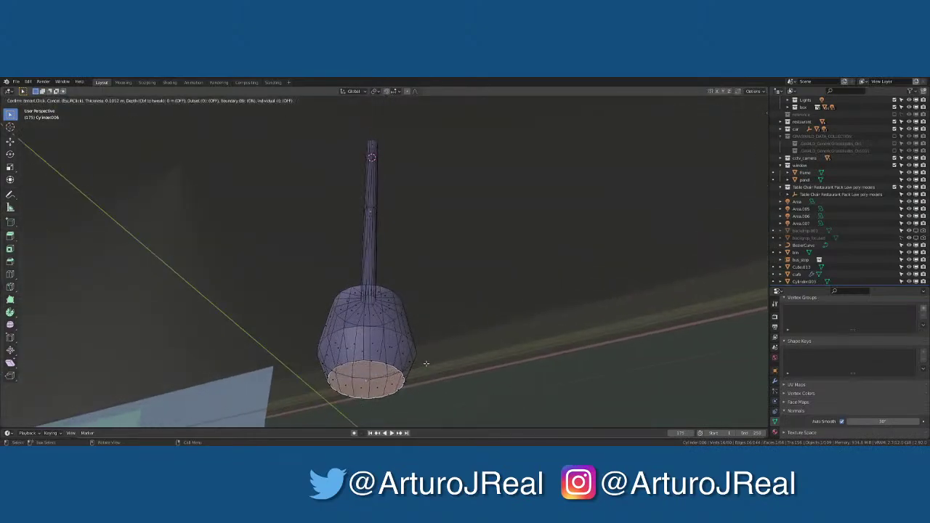
click(404, 370)
key(e)
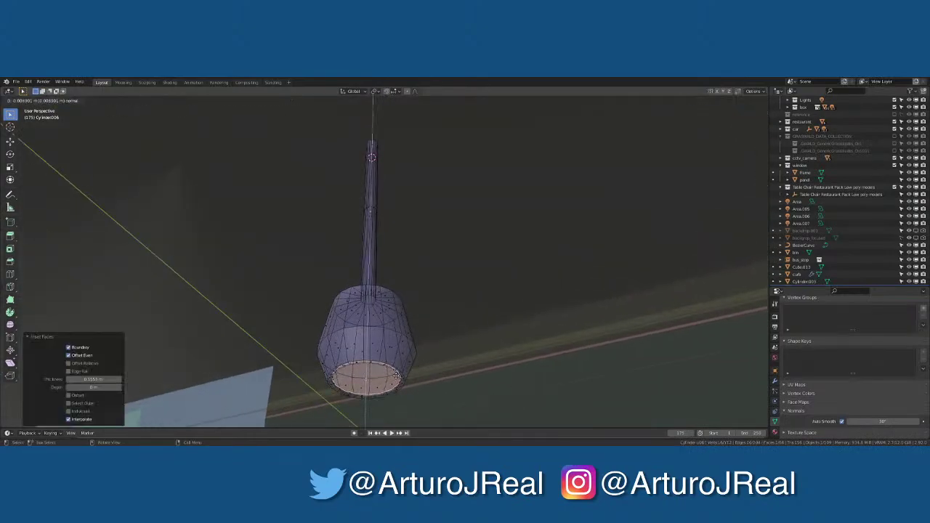
key(z)
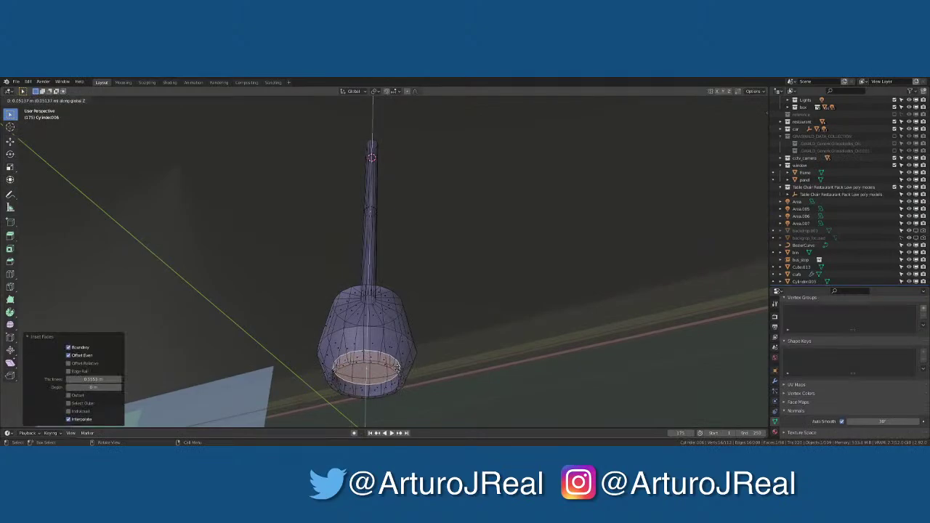
click(395, 371)
key(Tab)
middle_drag(395, 370, 392, 358)
key(KP_0)
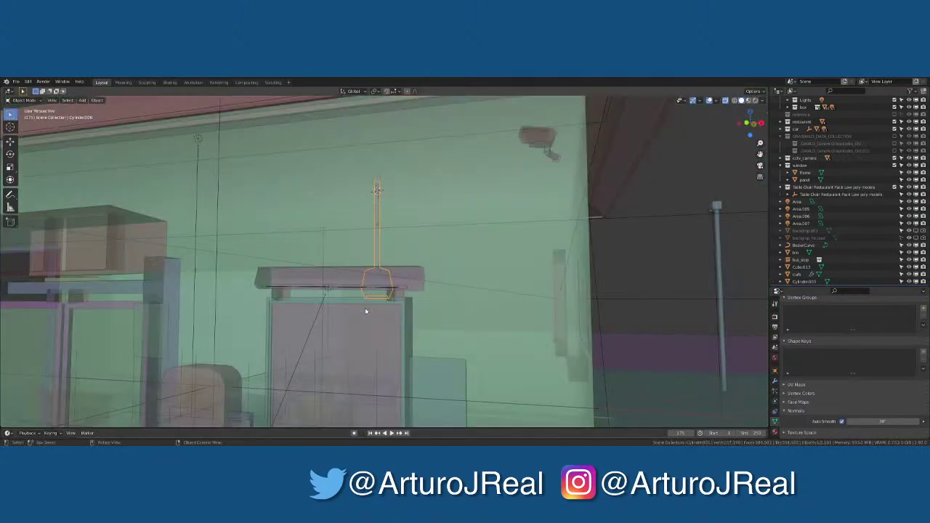
key(KP_0)
key(KP_0)
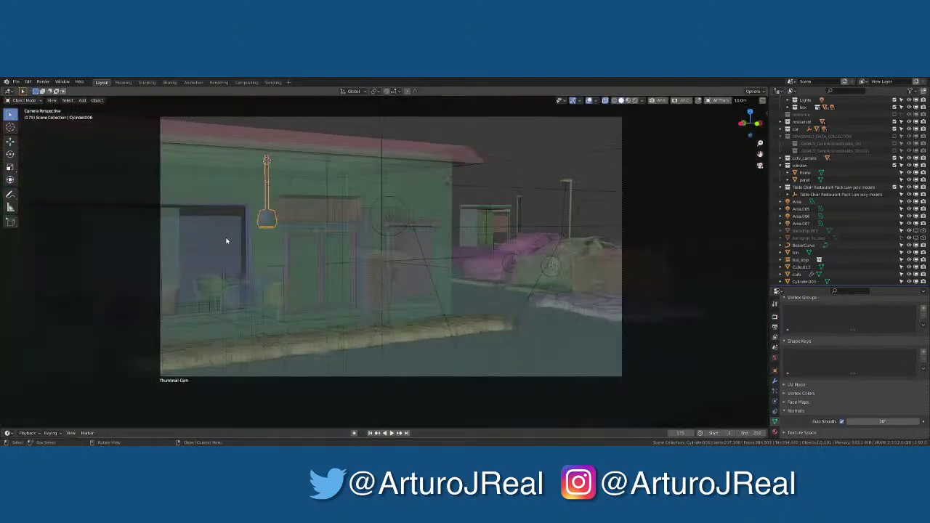
scroll(226, 241, up, 3)
shift+middle_drag(223, 233, 355, 245)
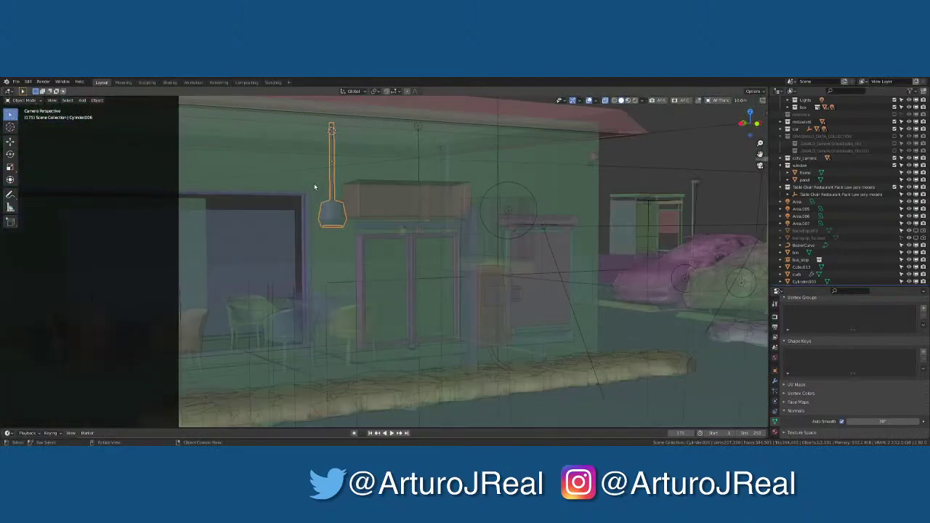
scroll(319, 191, up, 2)
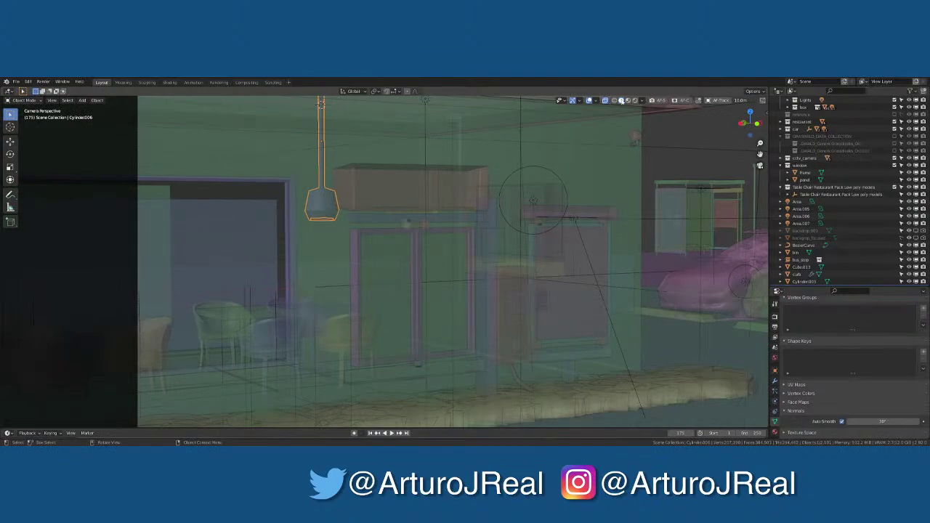
click(635, 100)
scroll(327, 233, down, 1)
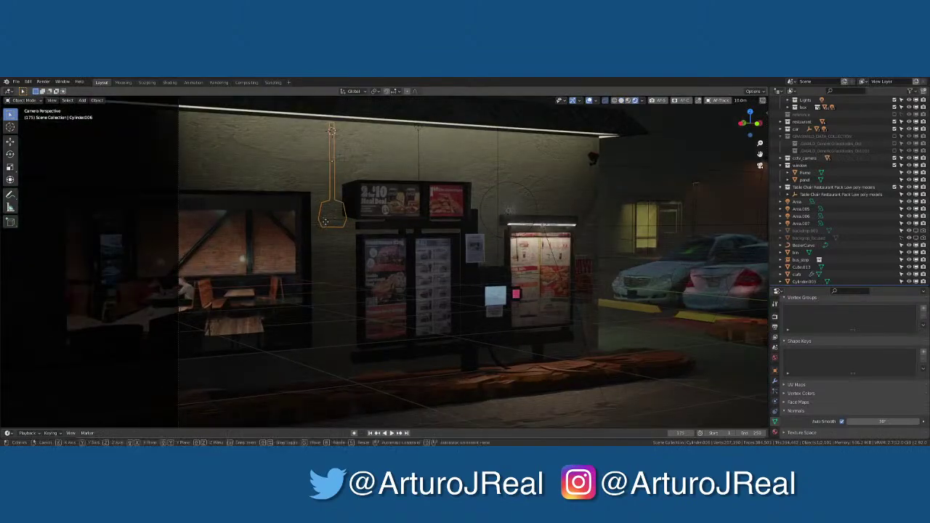
key(g)
key(x)
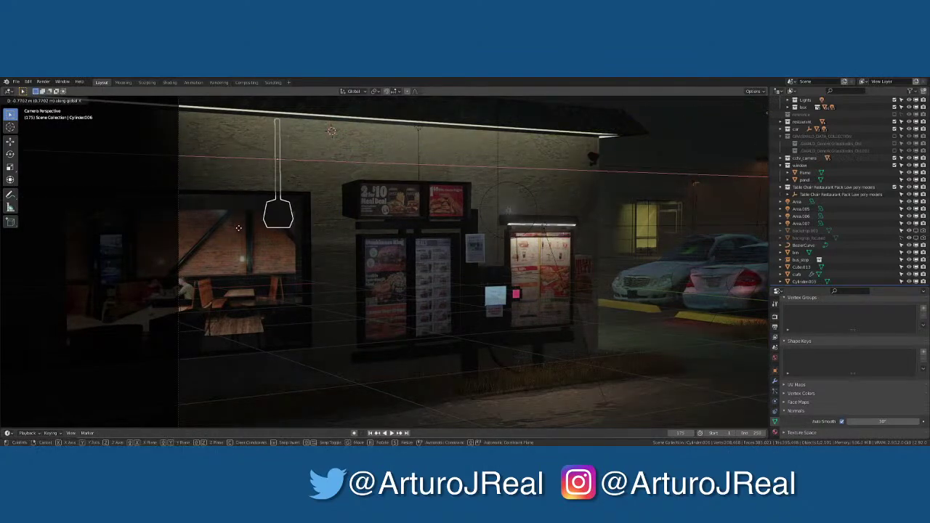
click(219, 235)
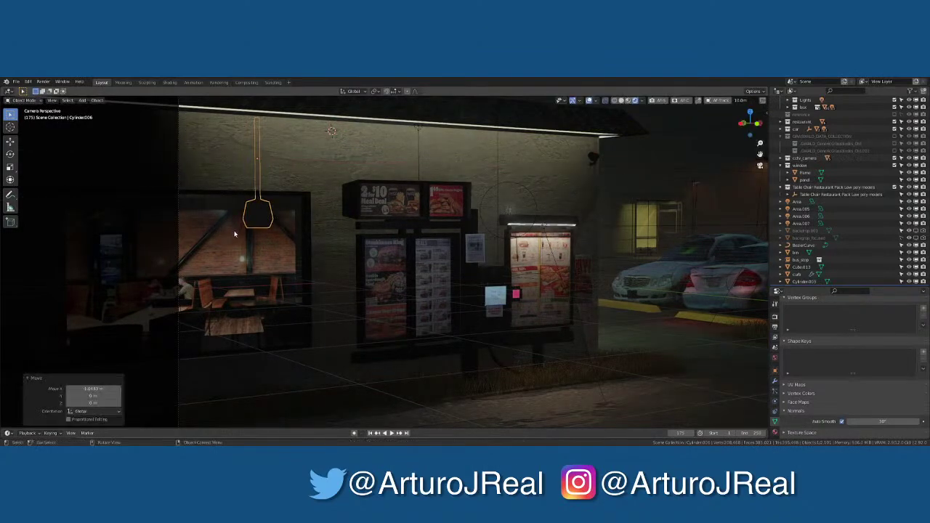
key(KP_Decimal)
key(KP_Divide)
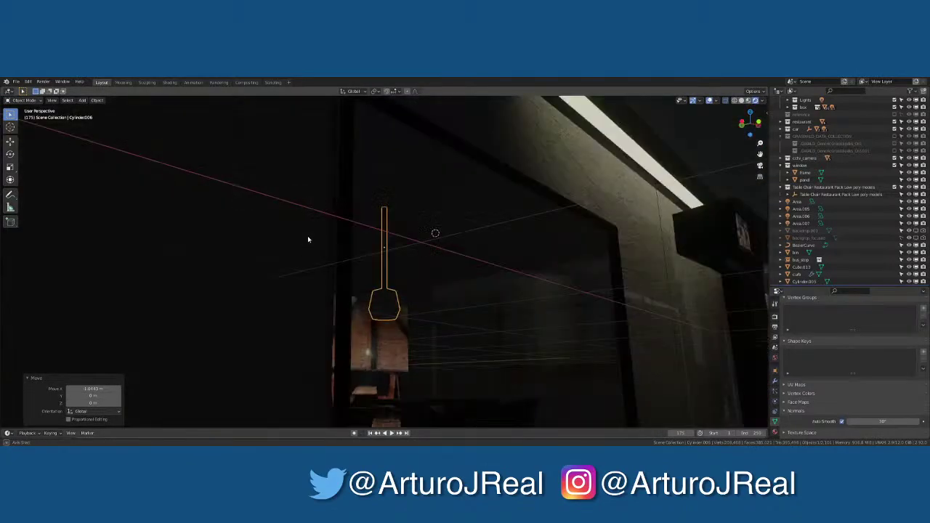
key(KP_Divide)
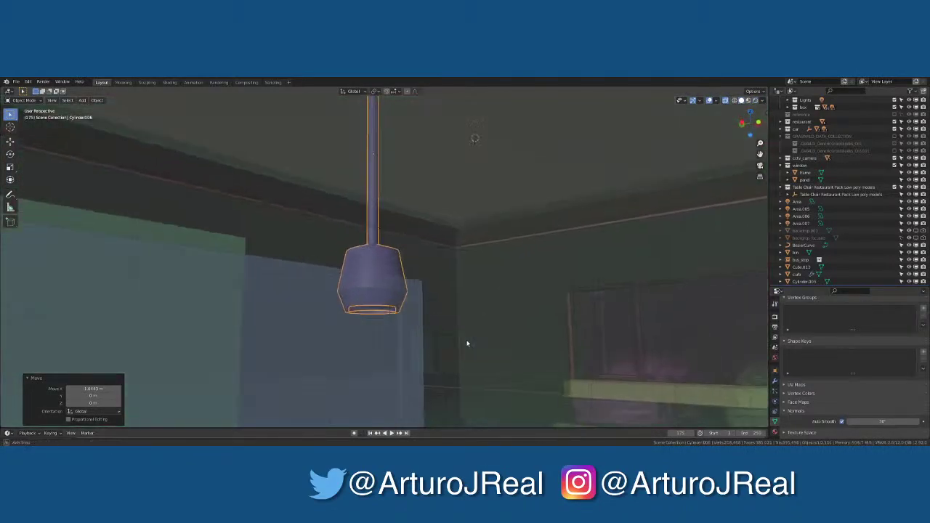
Turn off X-ray and slide the pendant lamp along the Y axis
click(724, 102)
middle_drag(682, 148, 411, 163)
scroll(458, 288, down, 3)
scroll(426, 189, up, 5)
scroll(393, 193, down, 5)
scroll(409, 193, up, 2)
scroll(403, 155, down, 6)
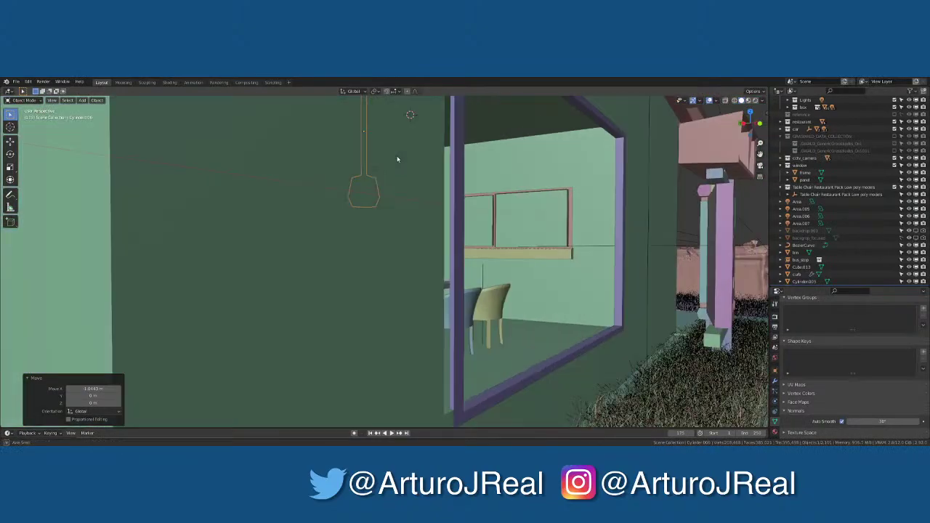
key(g)
key(y)
click(414, 150)
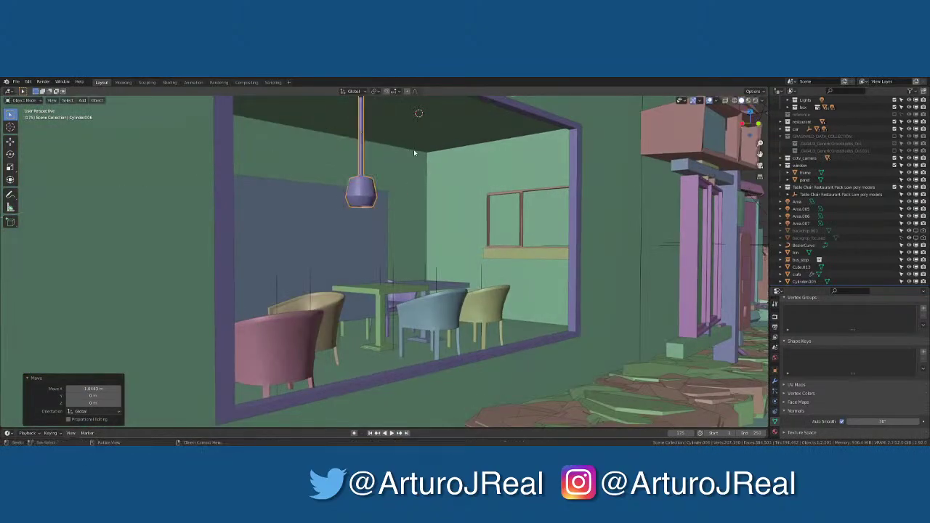
Slide the pendant lamp along the X axis into its new position
scroll(414, 149, up, 4)
middle_drag(414, 149, 402, 162)
key(g)
key(x)
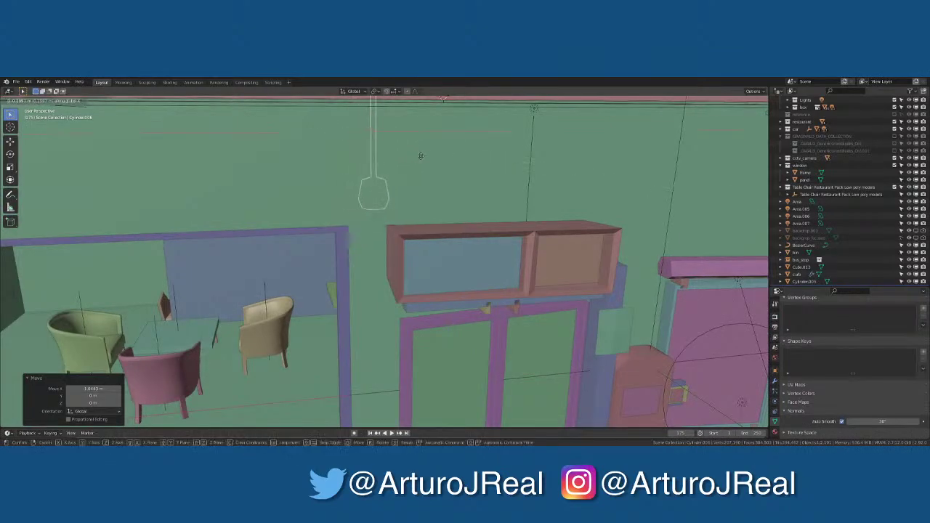
click(448, 154)
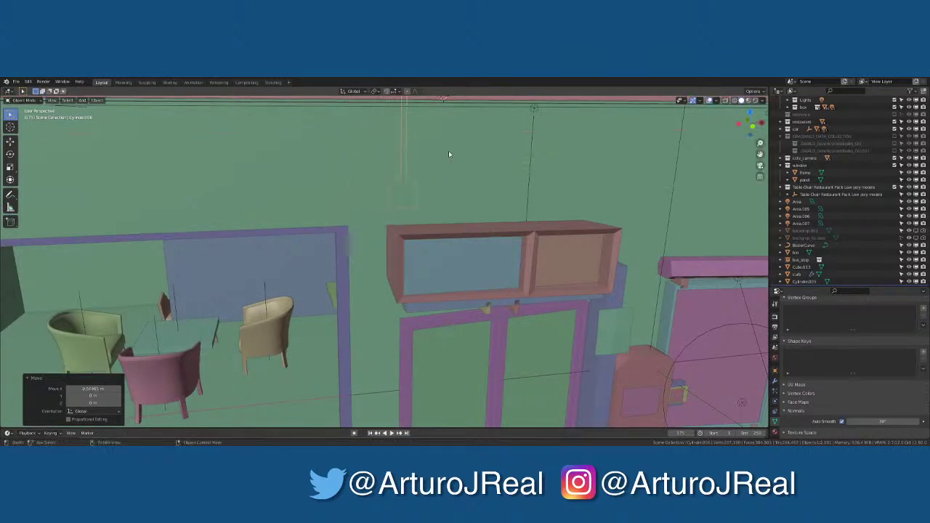
Place a linked copy of the lamp 2.865 m along X over the second table, then go to Shading
key(g)
key(x)
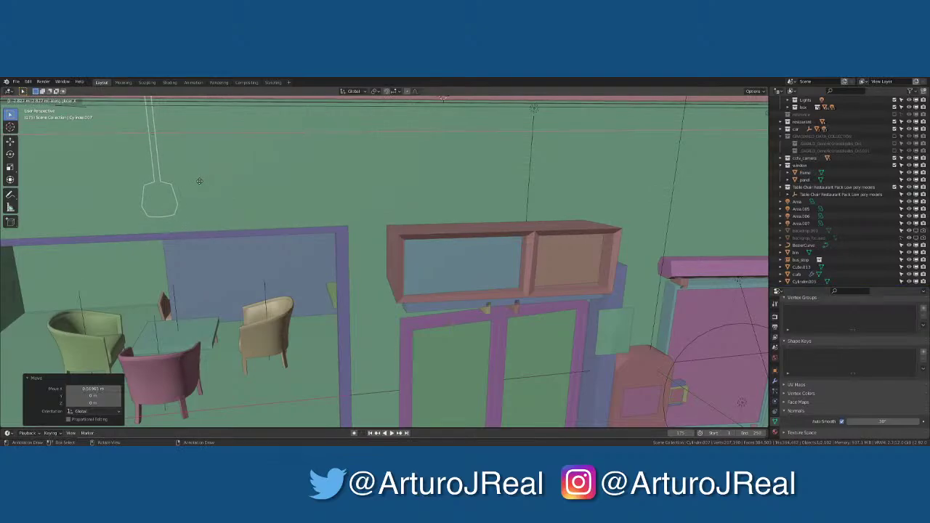
click(200, 185)
middle_drag(200, 187, 234, 214)
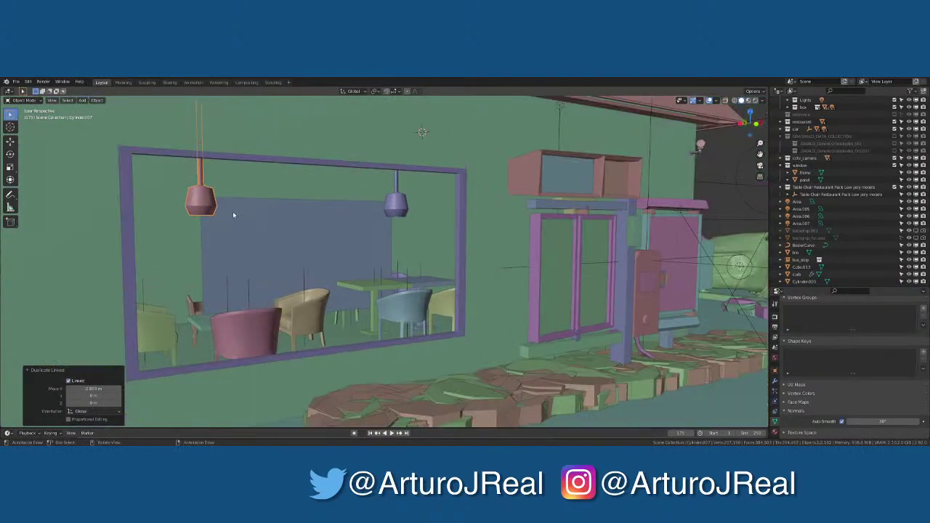
scroll(211, 196, up, 2)
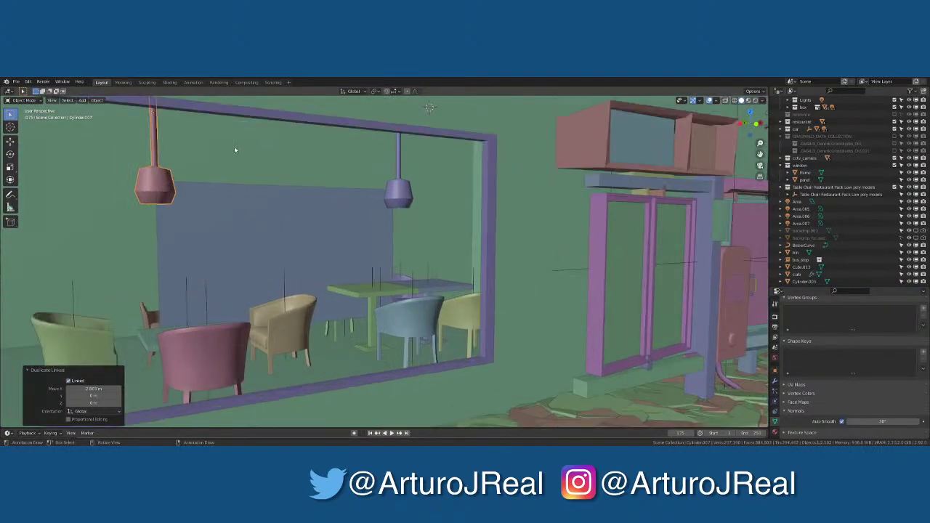
click(399, 191)
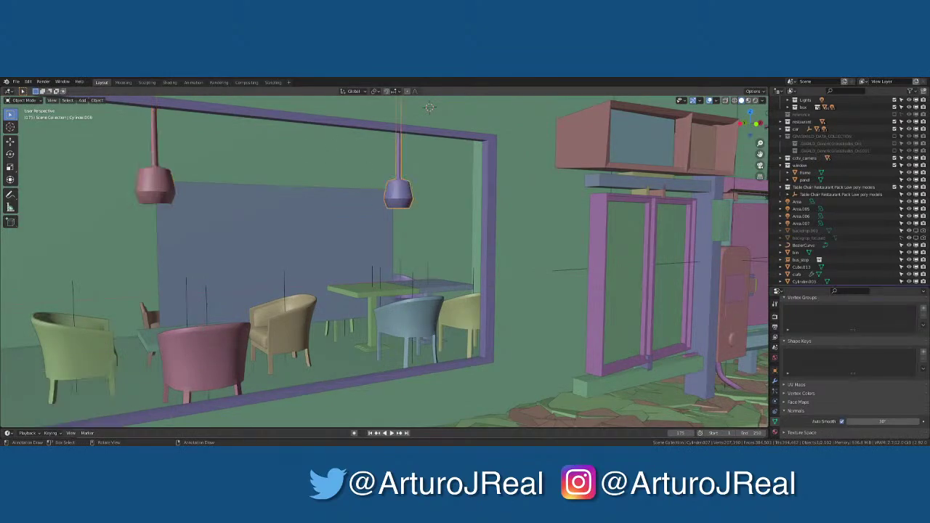
click(168, 82)
Assign the 'metal' material to the selected pendant lamp
click(369, 308)
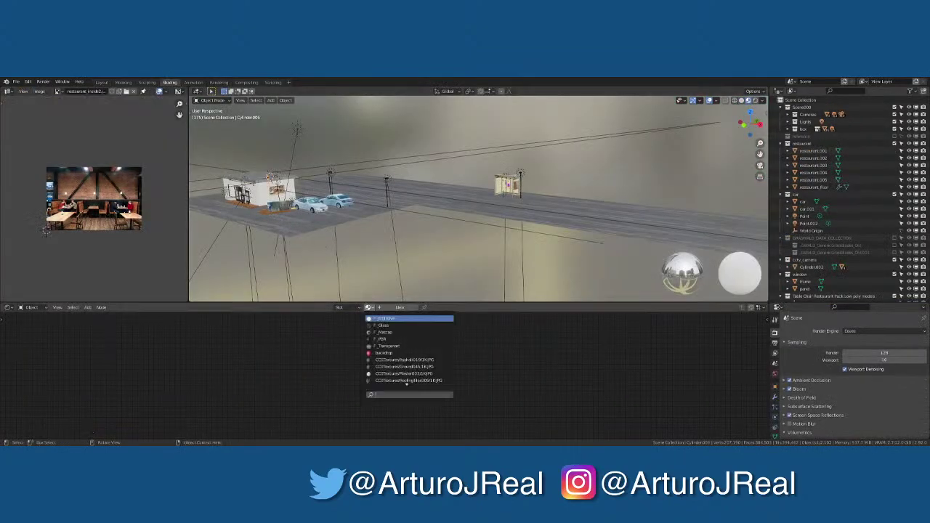
text(metal)
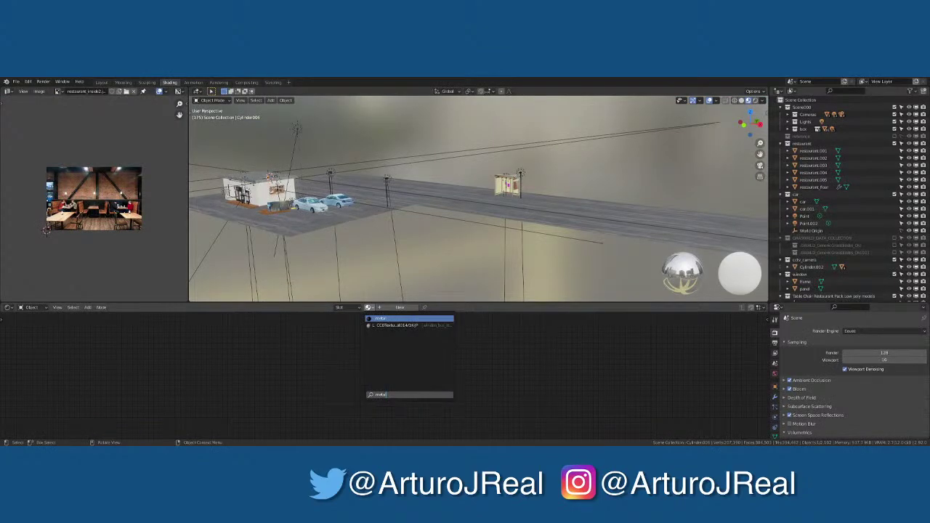
key(Return)
Link the metal material onto the other pendant lamp and switch to Material Preview shading
click(124, 83)
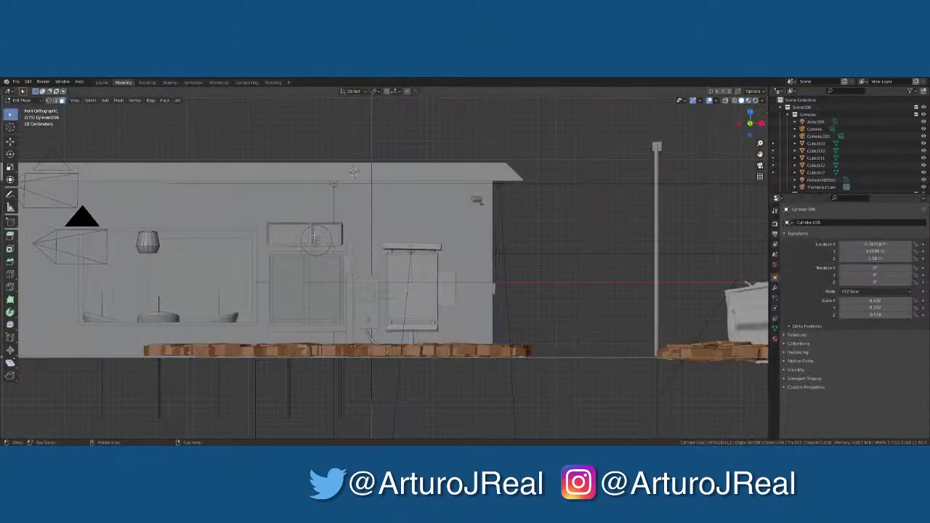
middle_drag(243, 228, 228, 238)
key(Tab)
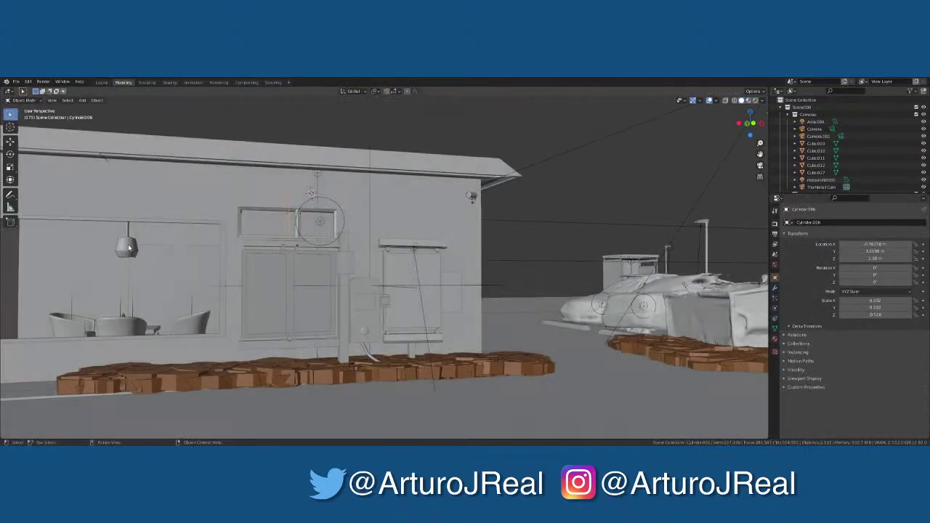
mouse_move(128, 248)
middle_down()
mouse_move(181, 247)
mouse_move(101, 247)
mouse_move(113, 240)
middle_up()
shift+click(113, 240)
click(112, 236)
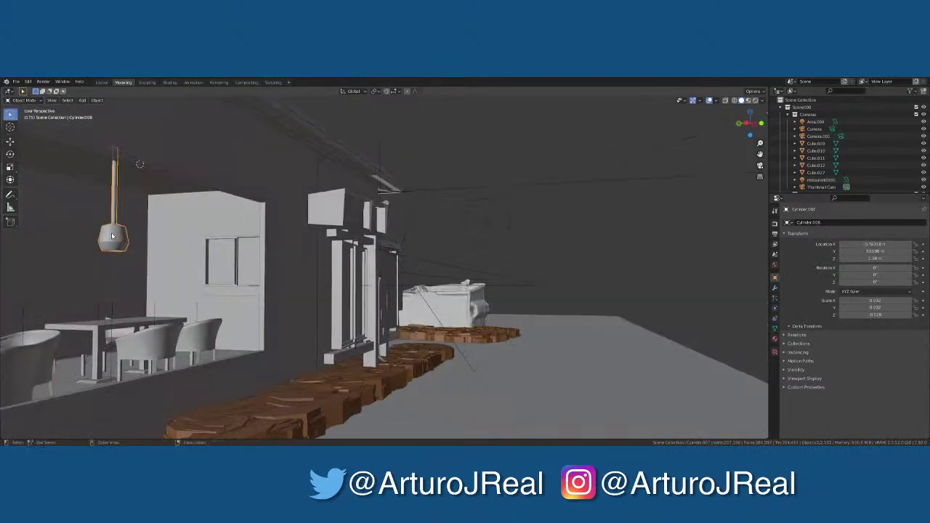
key(ctrl+l)
click(118, 234)
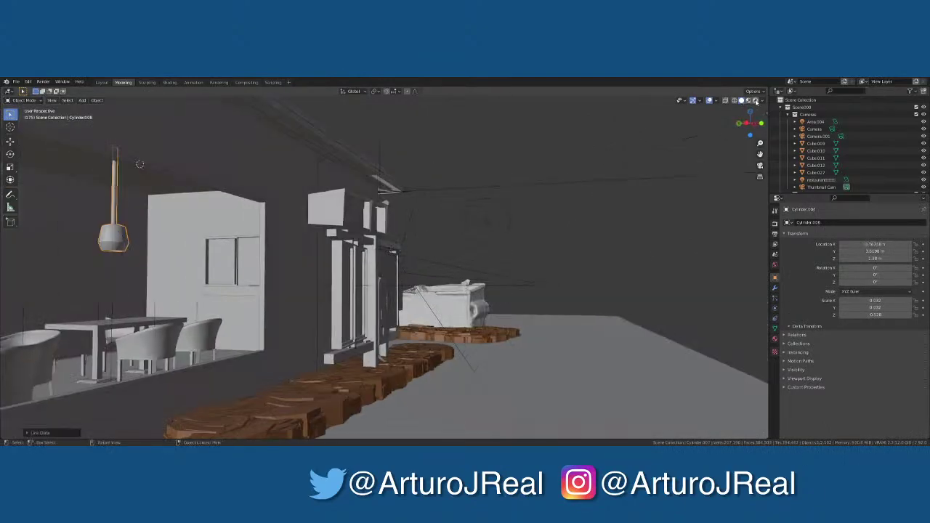
click(751, 104)
mouse_move(654, 160)
middle_down()
mouse_move(544, 201)
mouse_move(448, 208)
mouse_move(457, 228)
mouse_move(356, 218)
mouse_move(289, 284)
middle_up()
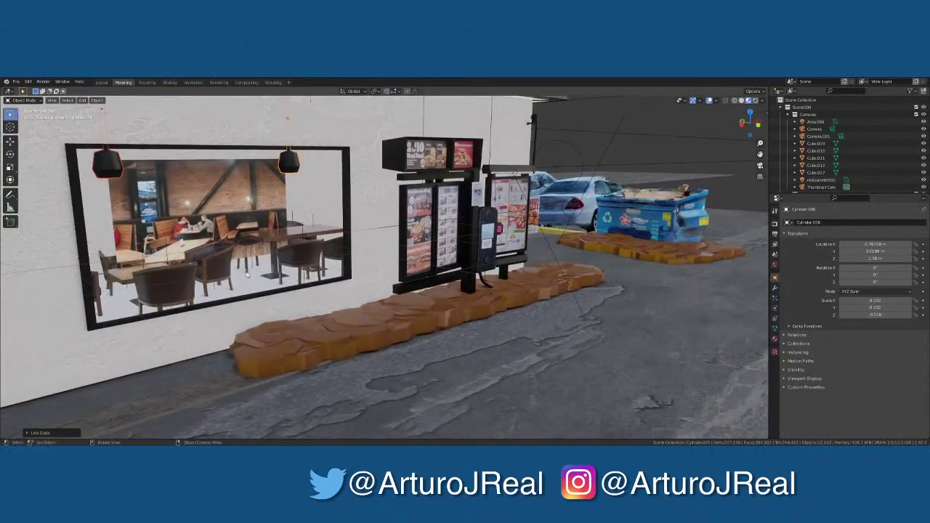
Save the scene to bk_speakerbox_2.blend with Ctrl+S
click(245, 287)
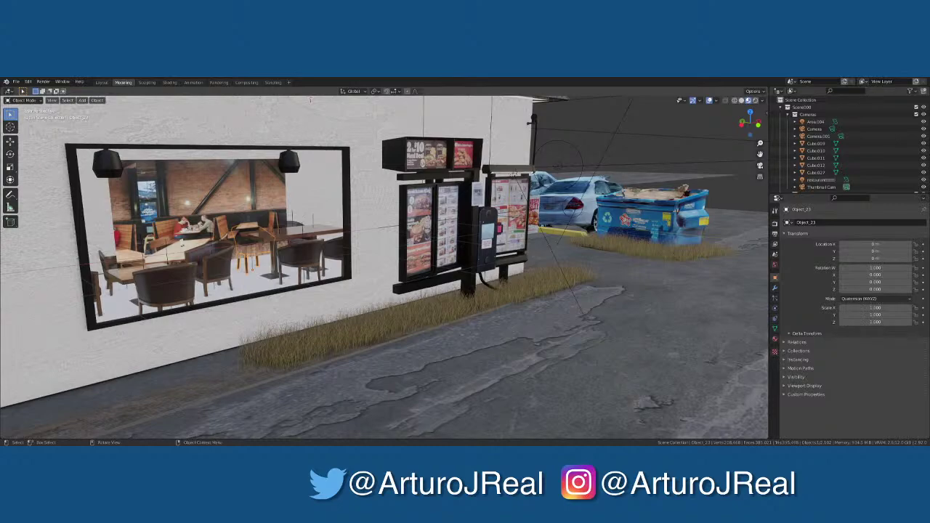
middle_drag(179, 220, 168, 237)
key(ctrl+s)
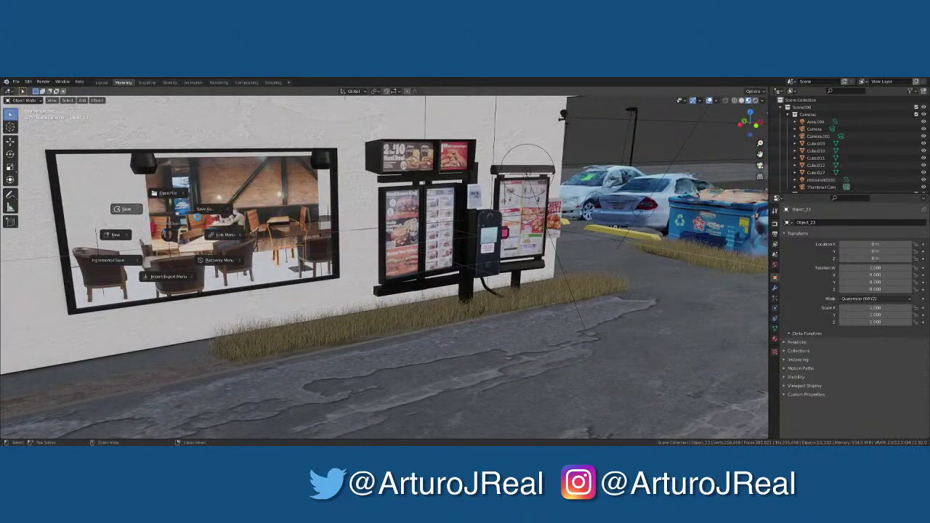
click(198, 217)
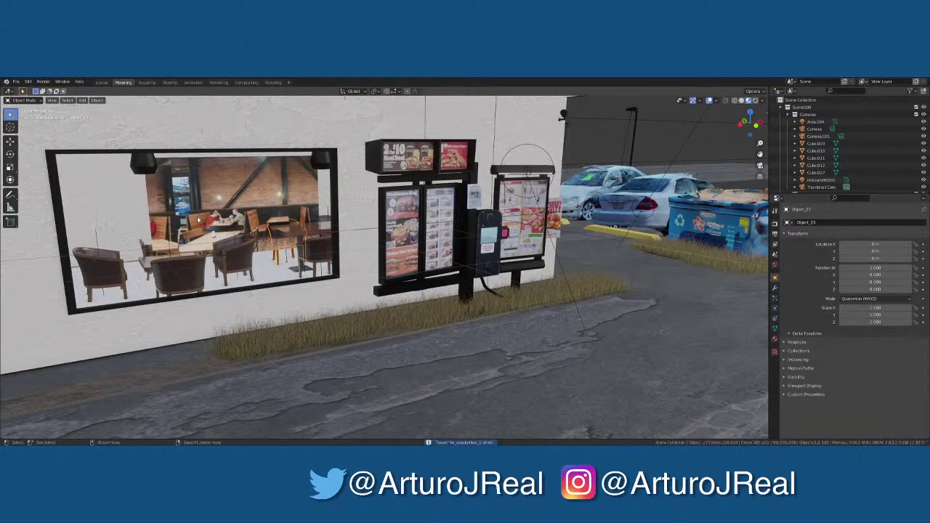
middle_drag(198, 218, 255, 222)
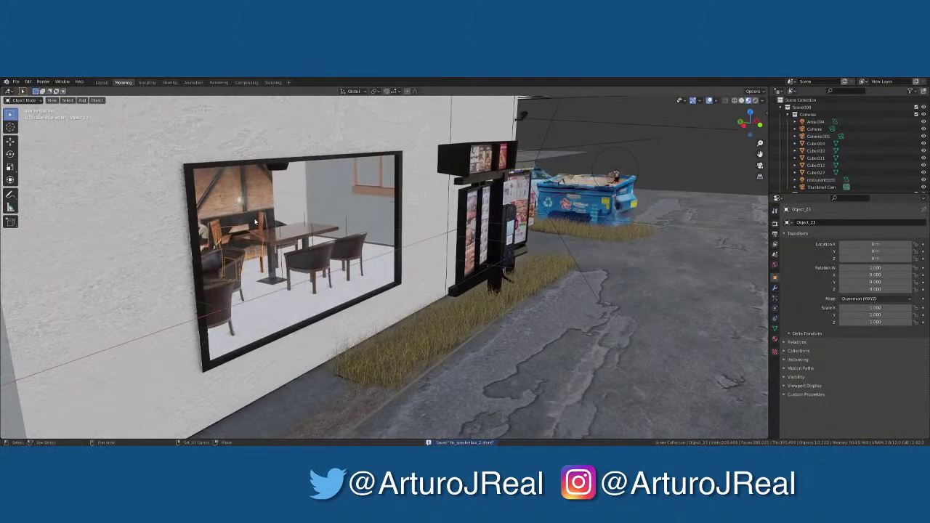
Frame the building and move the interior photo panel up above it
click(292, 211)
key(KP_Decimal)
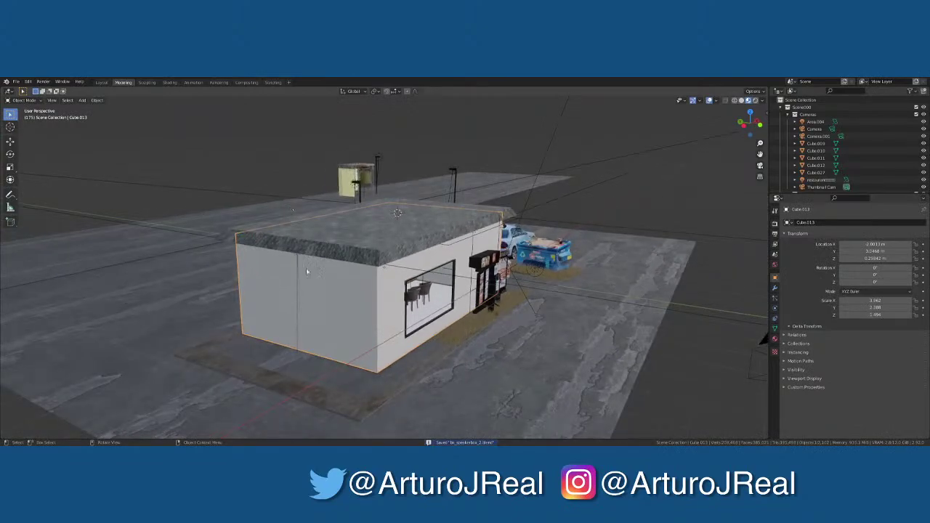
scroll(306, 268, up, 5)
middle_drag(462, 353, 360, 244)
scroll(296, 218, down, 10)
click(360, 244)
key(g)
click(360, 130)
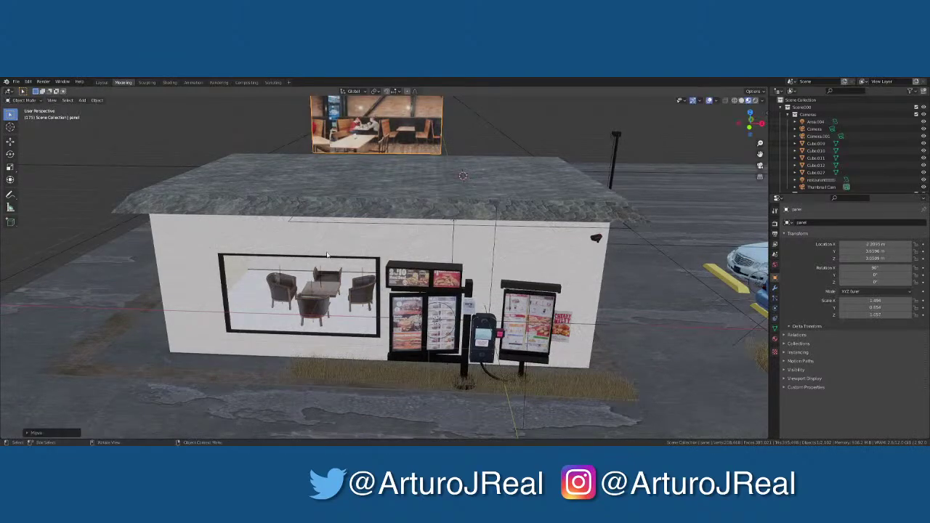
scroll(345, 352, up, 10)
scroll(345, 352, up, 3)
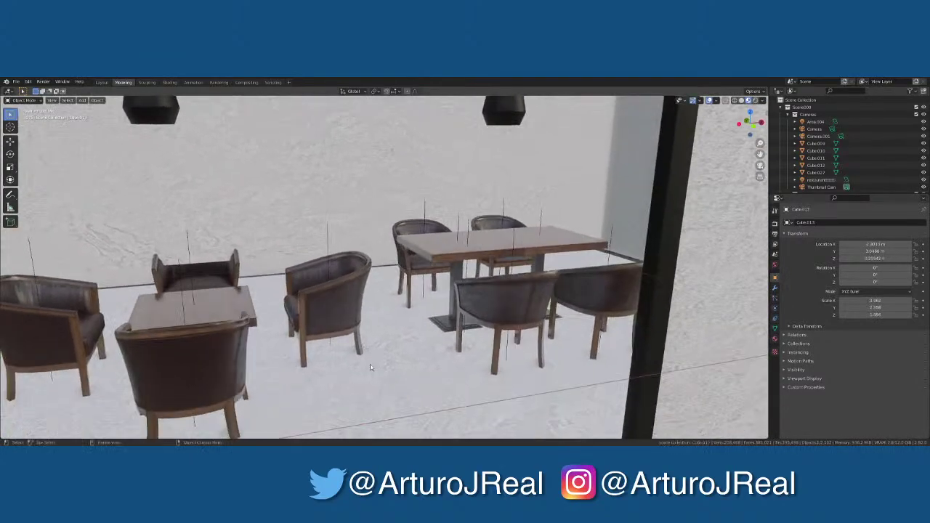
scroll(371, 367, down, 10)
scroll(385, 349, up, 10)
Inspect the building's faces in Edit Mode, then return to Object Mode to view the furnished interior
key(Tab)
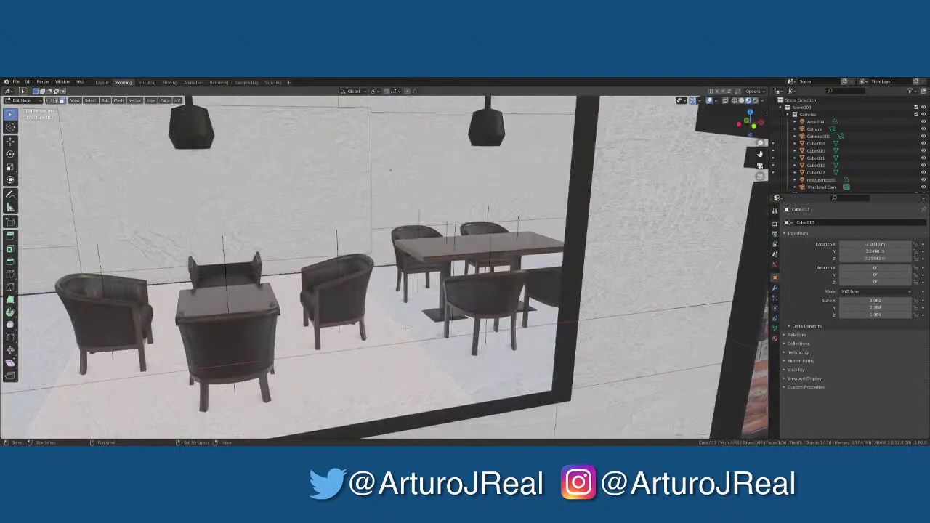
shift+click(430, 363)
middle_drag(431, 363, 386, 345)
scroll(386, 345, up, 6)
middle_drag(255, 318, 574, 238)
key(x)
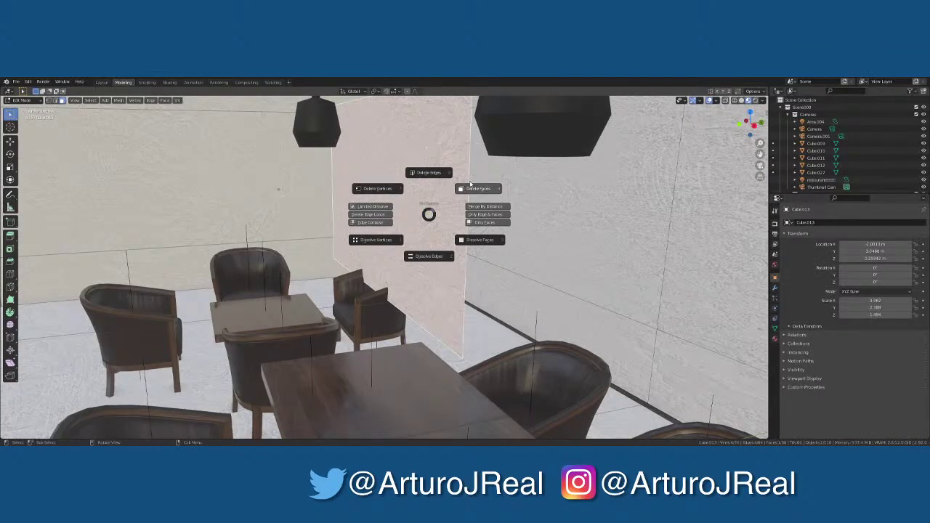
key(Escape)
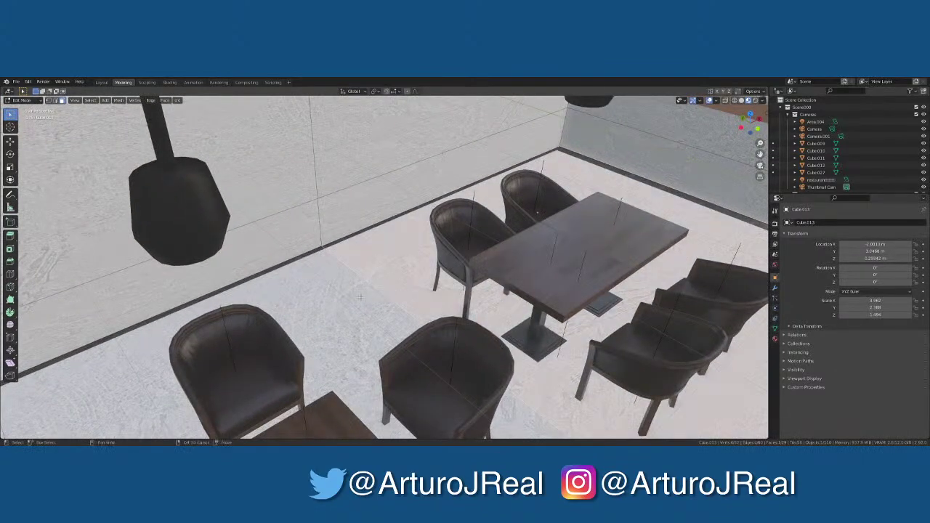
middle_drag(359, 297, 319, 227)
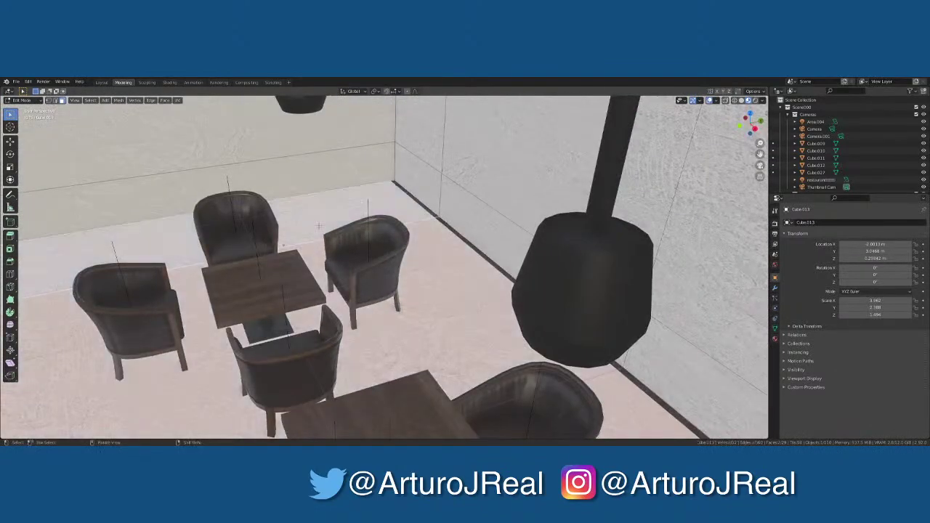
key(ctrl+Tab)
key(Escape)
key(Tab)
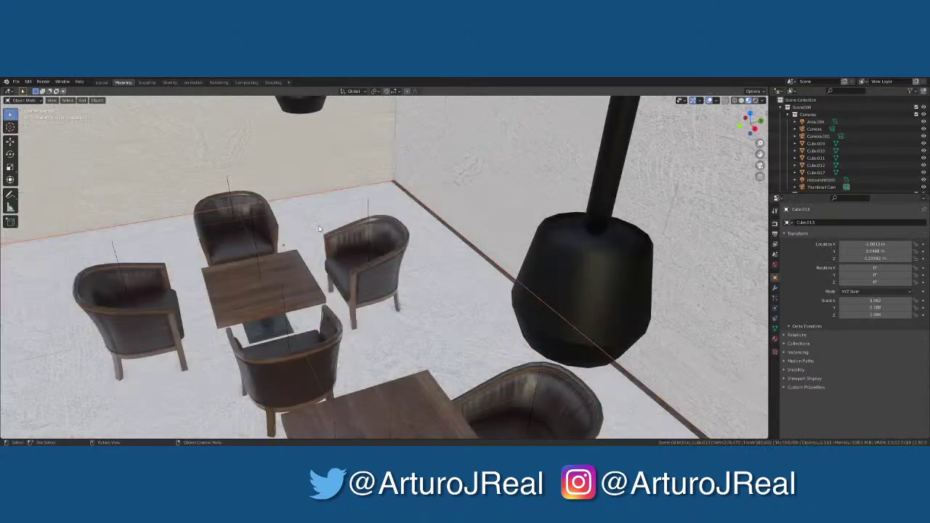
middle_drag(322, 231, 500, 347)
scroll(504, 316, up, 2)
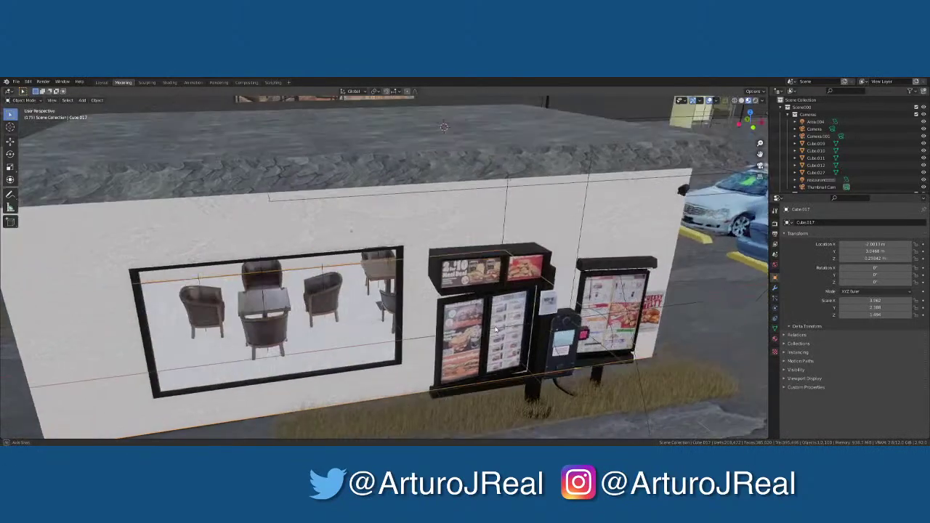
scroll(327, 356, up, 5)
shift+middle_drag(320, 363, 371, 281)
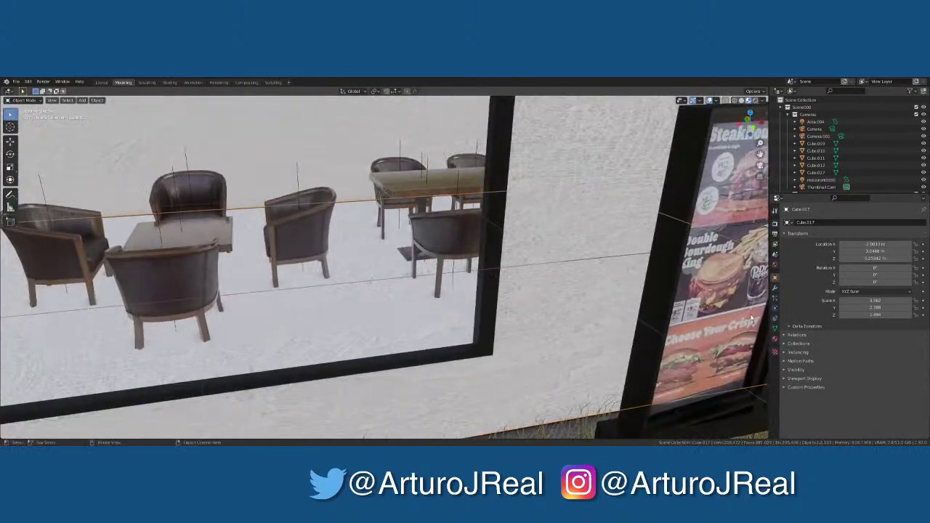
Open the CC0 Textures import in the material panel and apply the copied texture to a chair
click(775, 339)
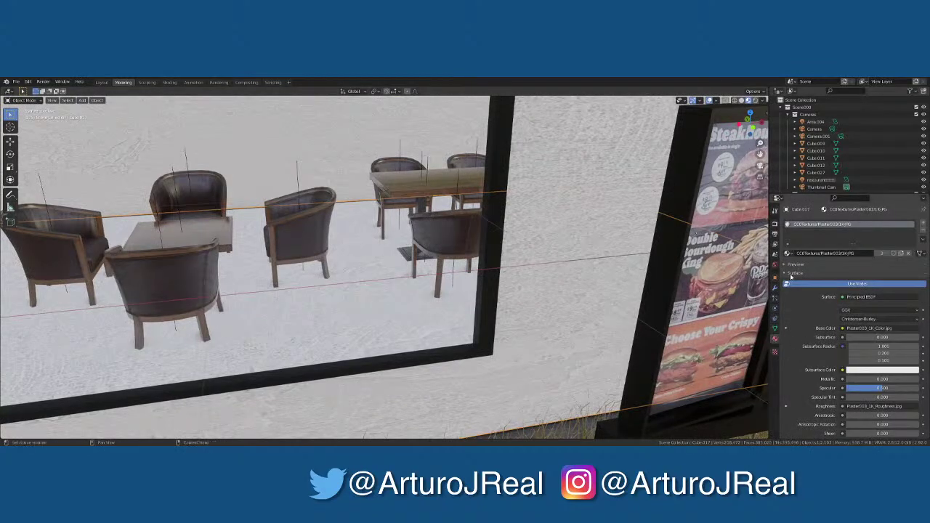
click(791, 274)
click(798, 299)
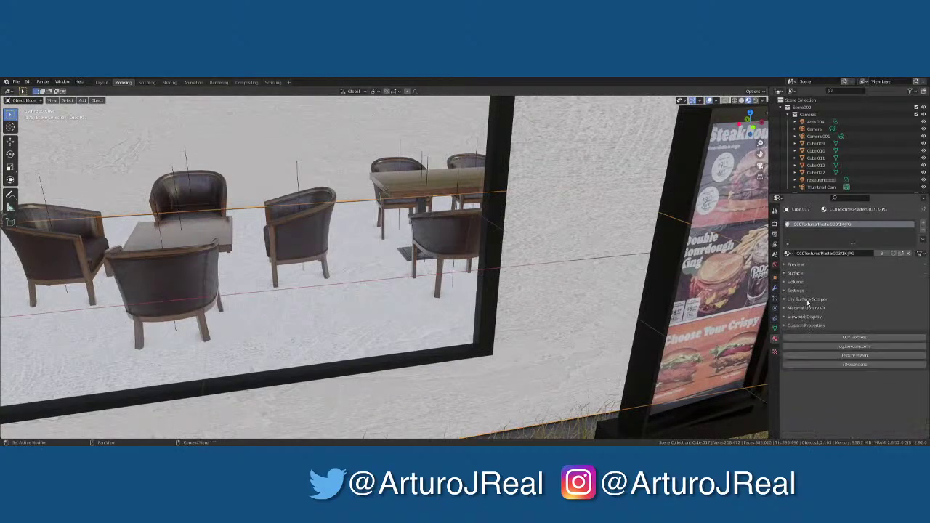
click(847, 339)
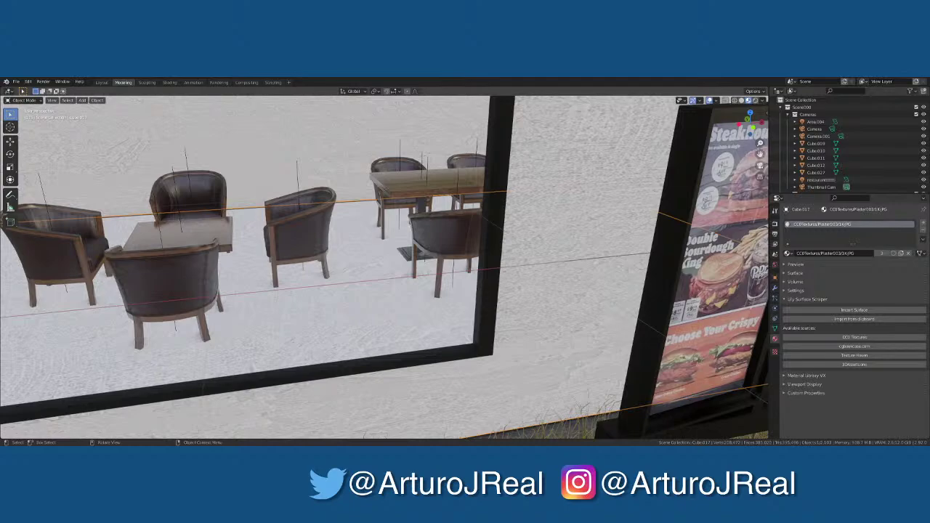
click(300, 227)
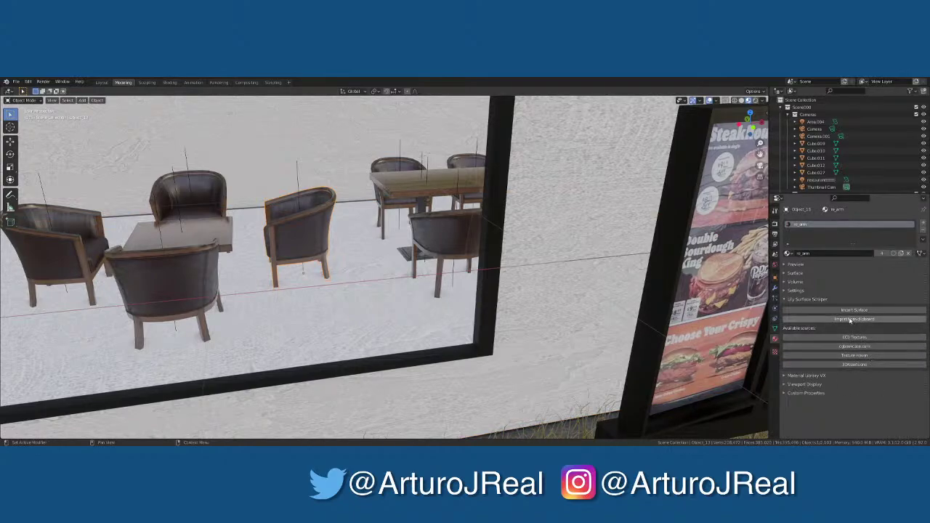
click(851, 320)
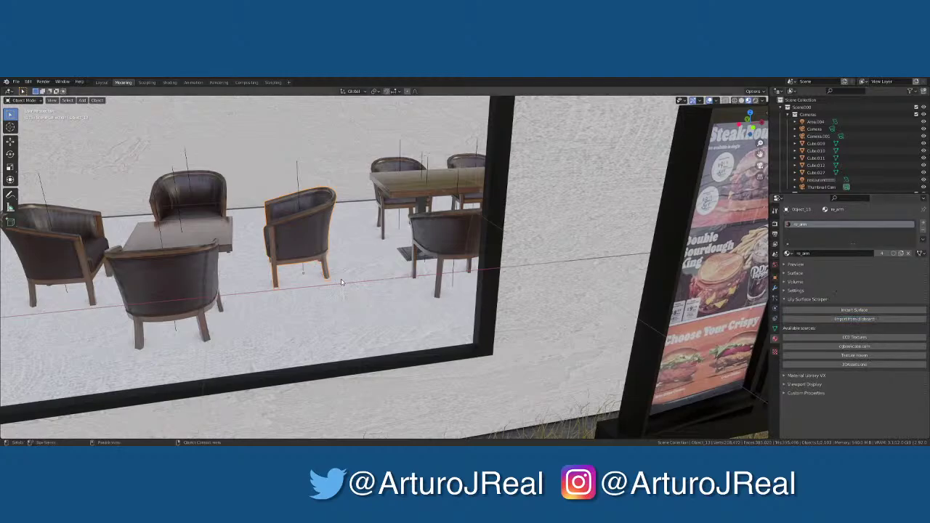
middle_drag(397, 273, 519, 279)
Apply the WoodFloor043 wood texture to the restaurant floor, confirming the variant
click(380, 279)
click(838, 320)
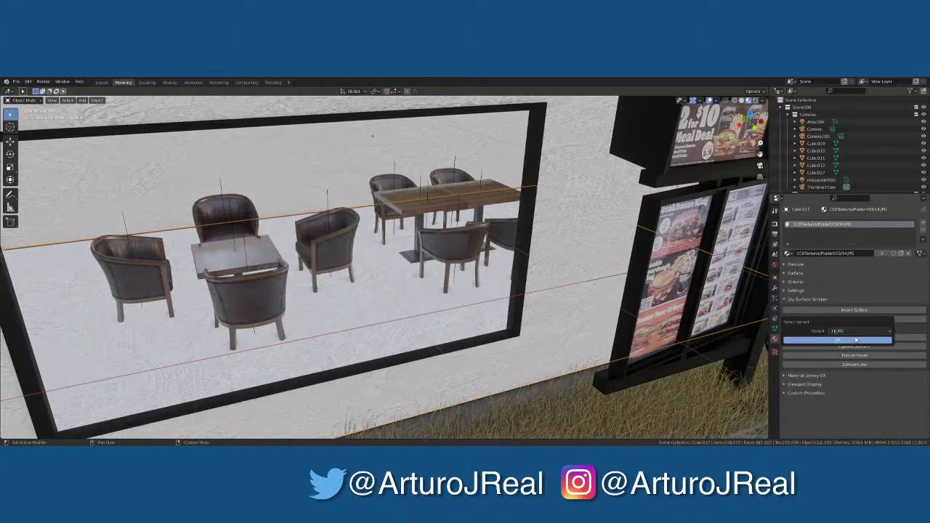
click(852, 342)
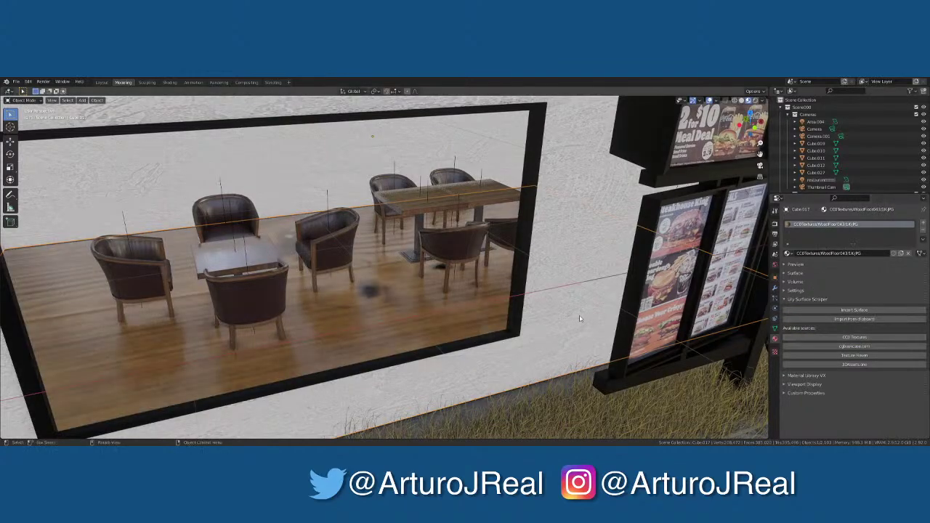
middle_drag(582, 312, 560, 316)
scroll(390, 295, down, 4)
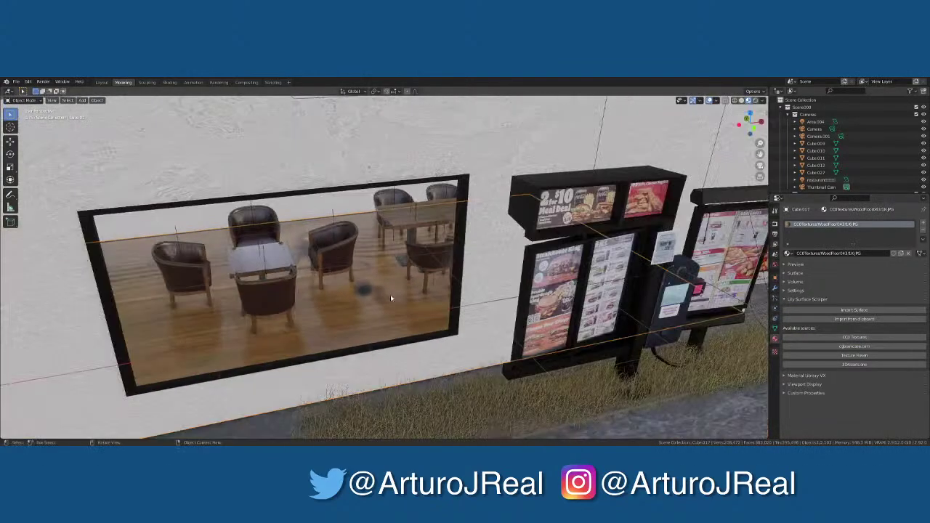
scroll(391, 294, up, 2)
Bring the wood floor's Texture Coordinate and Mapping nodes into view in the Shading workspace
click(169, 82)
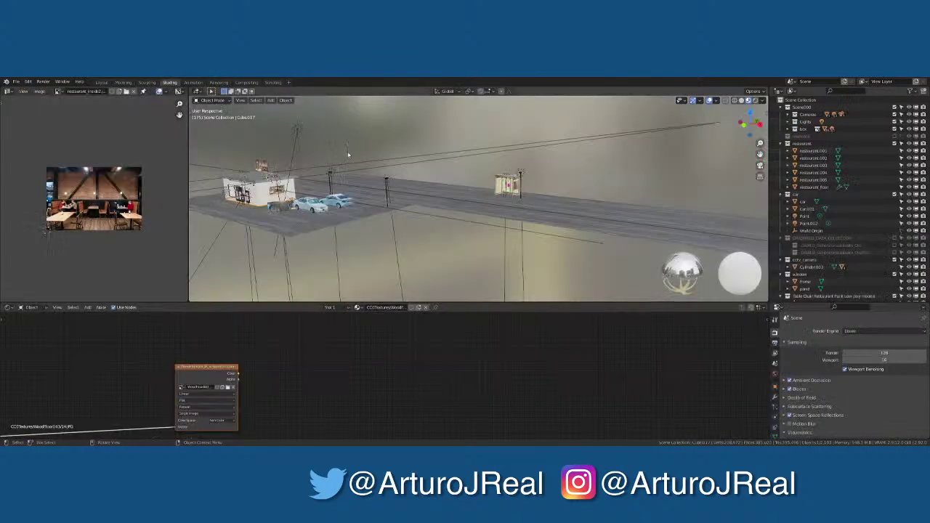
middle_drag(275, 389, 595, 299)
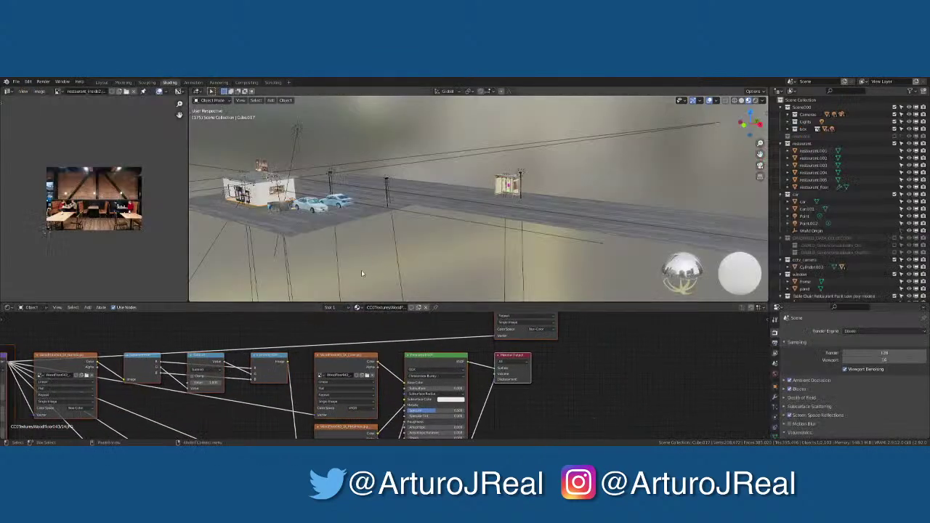
scroll(306, 232, up, 10)
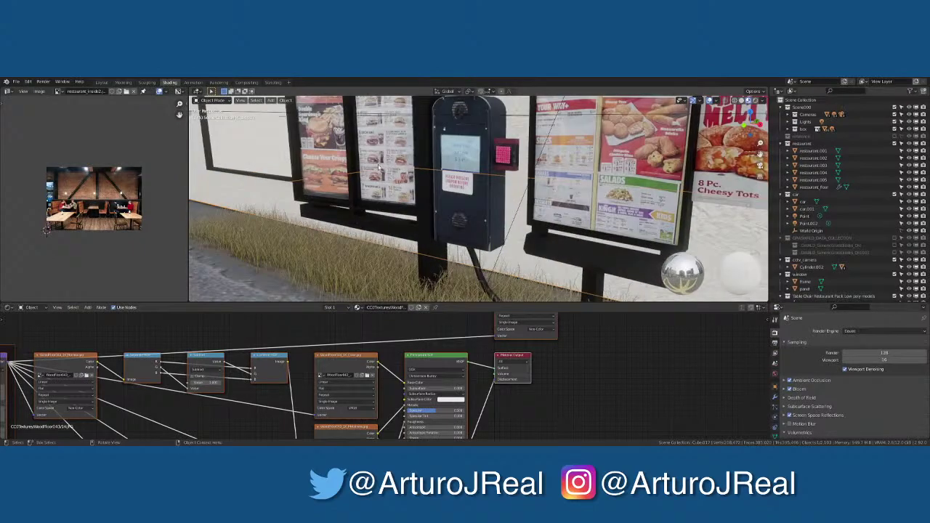
middle_drag(262, 421, 421, 389)
scroll(385, 392, up, 1)
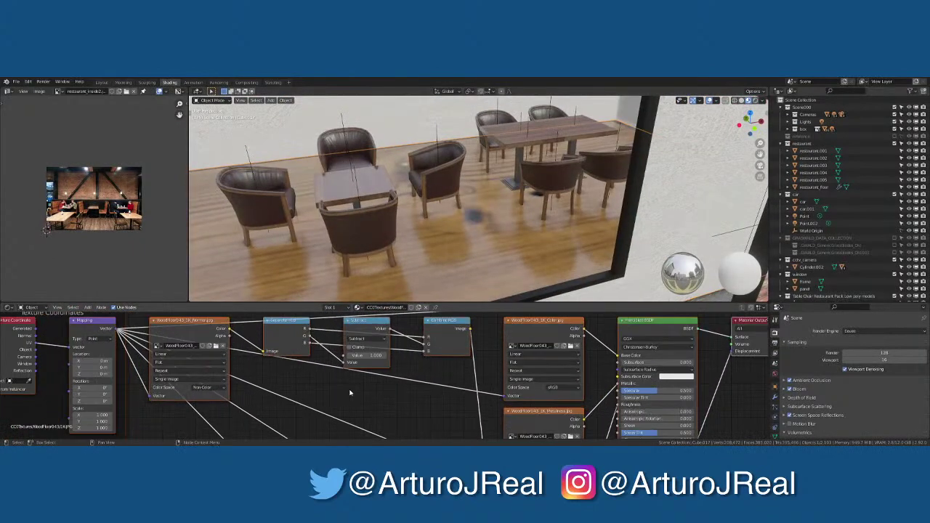
middle_drag(315, 402, 418, 400)
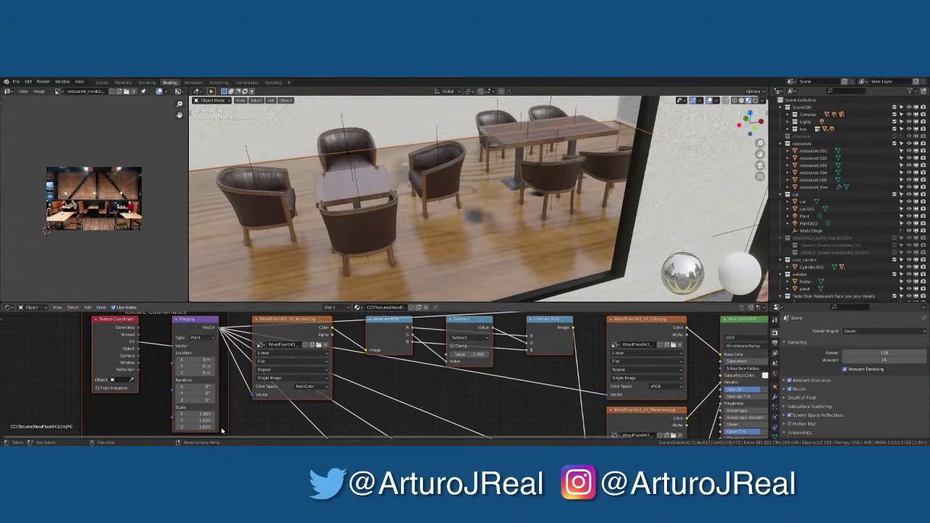
Set the Mapping node's Scale X, Y and Z to 20 and inspect the floor
drag(205, 413, 205, 427)
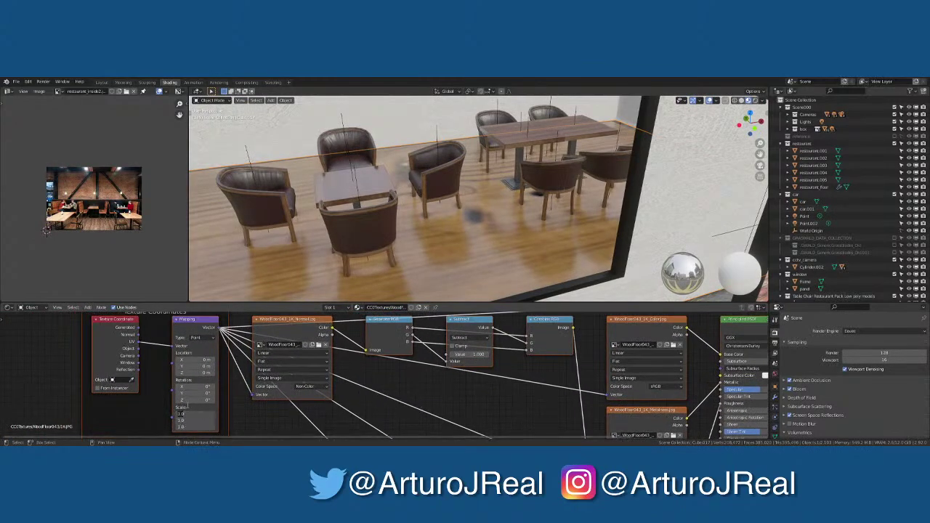
text(2)
key(Return)
scroll(501, 165, up, 8)
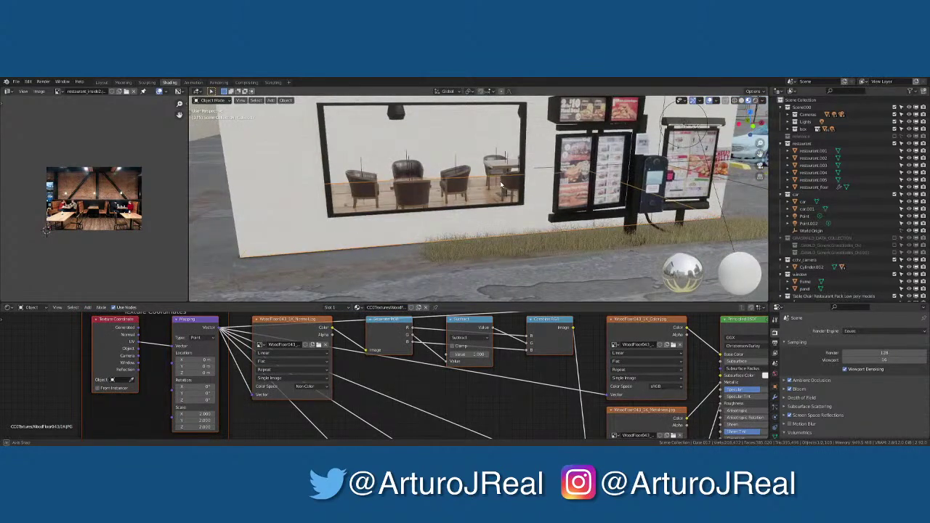
middle_drag(501, 165, 500, 200)
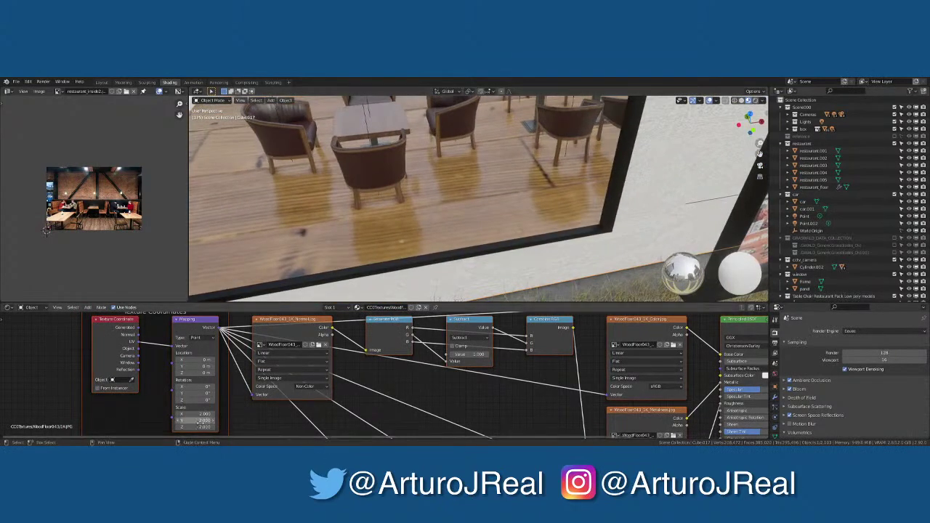
key(Return)
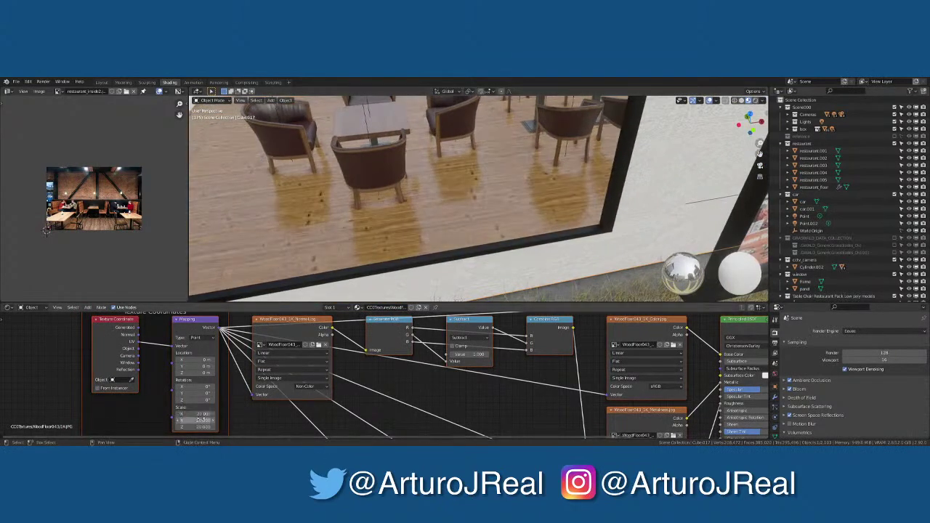
scroll(552, 224, down, 5)
middle_drag(552, 224, 566, 231)
Back in Layout, preview the camera view in rendered shading, then return to solid
click(101, 82)
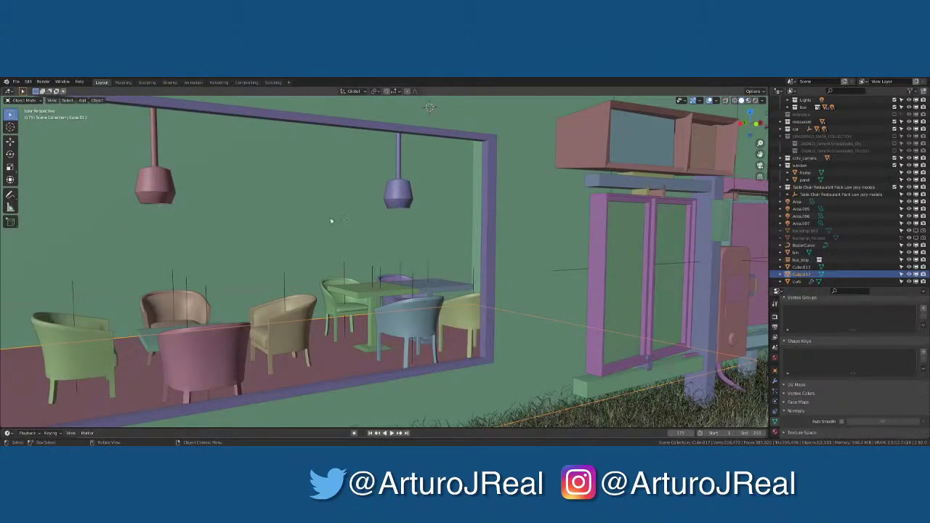
scroll(537, 235, down, 5)
key(KP_0)
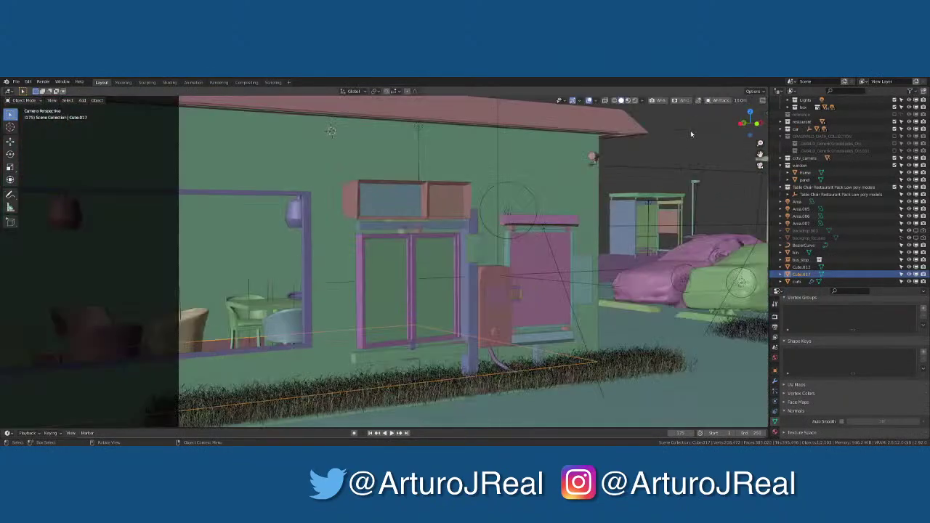
click(636, 100)
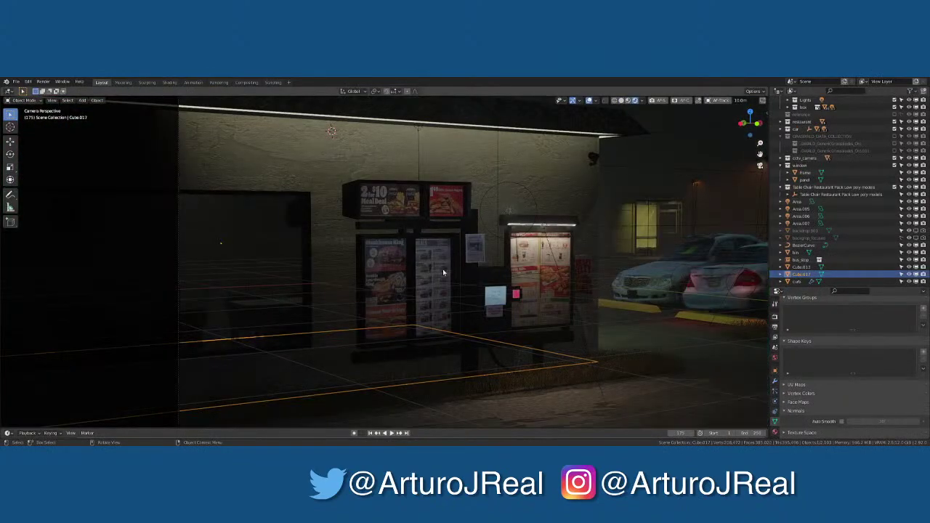
middle_drag(267, 300, 323, 234)
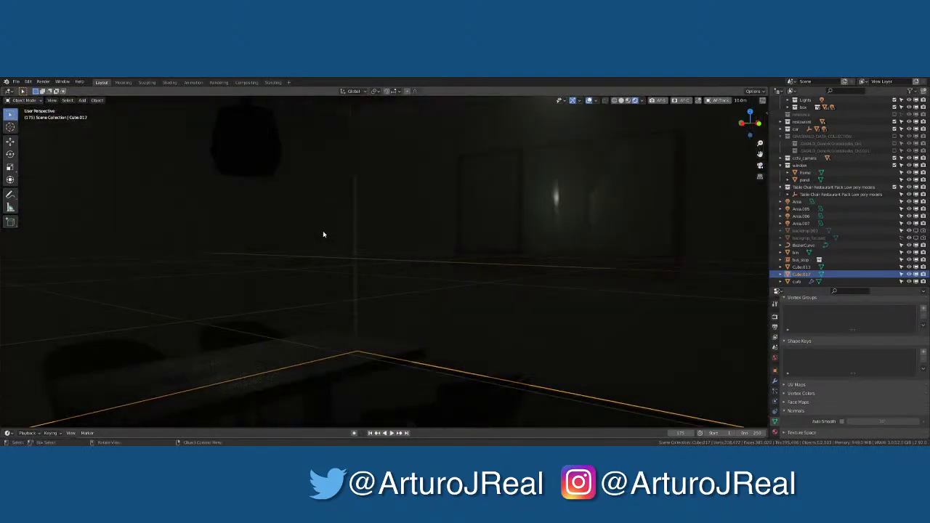
click(741, 100)
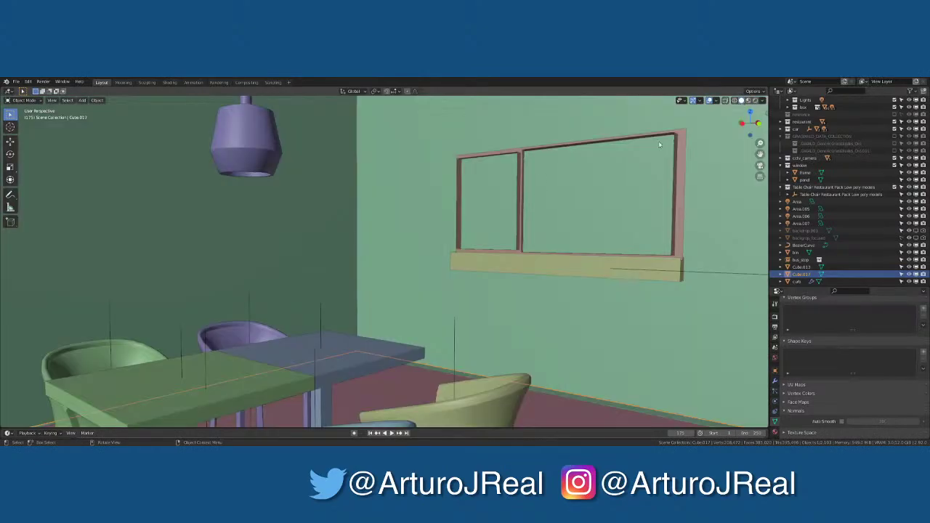
middle_drag(396, 193, 388, 189)
Add a spot light, move it along Y, then delete it again
key(shift+a)
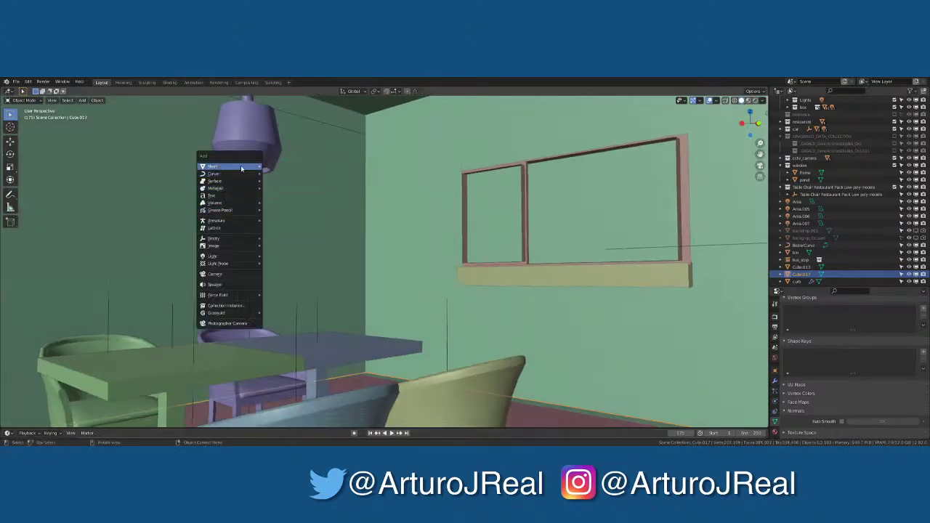
mouse_move(241, 169)
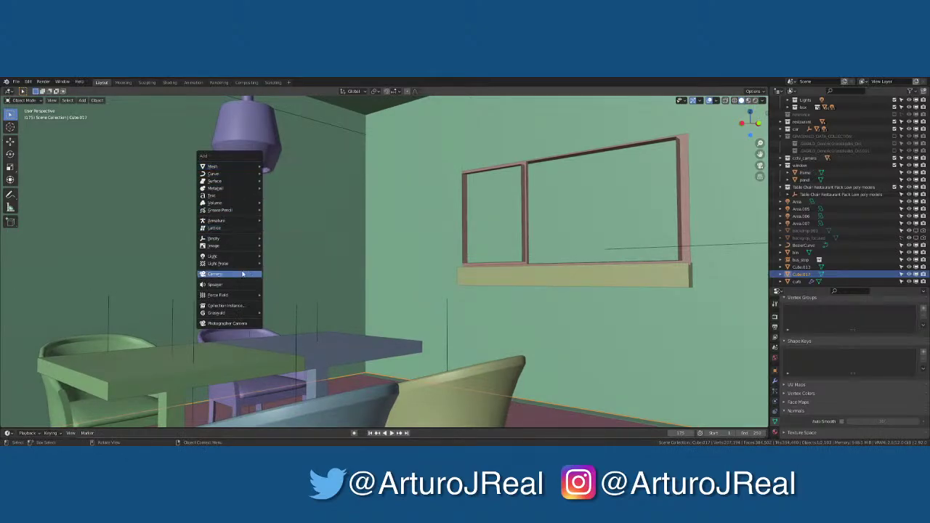
mouse_move(239, 259)
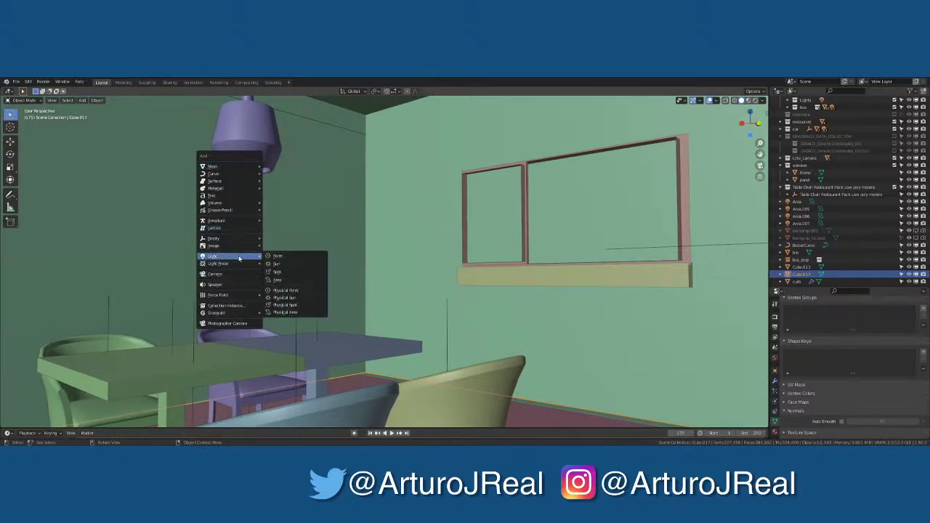
click(290, 272)
scroll(260, 174, down, 5)
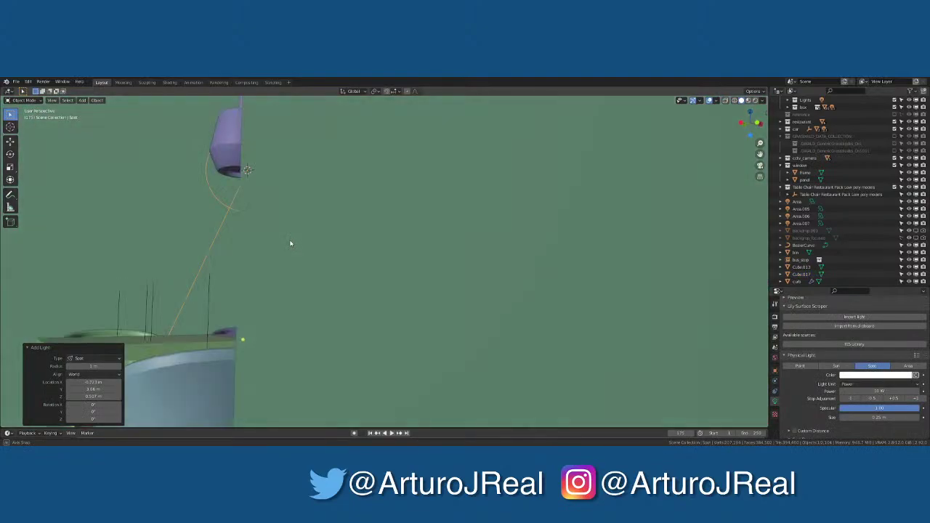
scroll(290, 244, down, 4)
middle_drag(303, 253, 399, 241)
scroll(351, 240, down, 6)
key(g)
key(y)
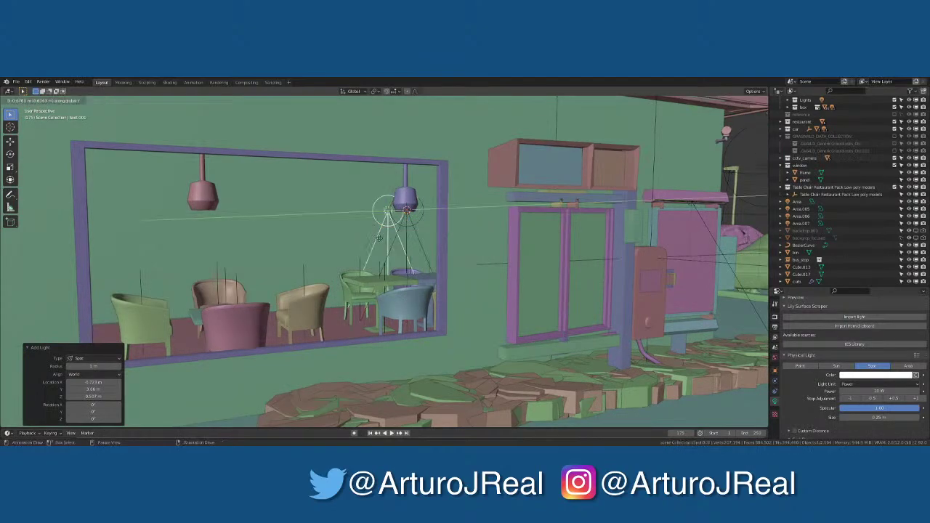
click(378, 238)
key(x)
click(386, 238)
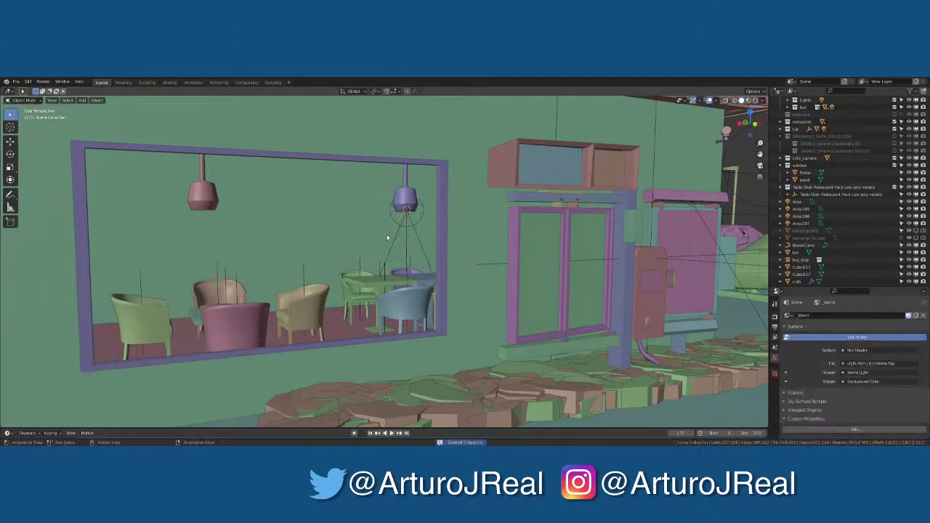
Place a linked copy of the pendant spot light -2.91 m along X under the red lamp, shown rendered
click(411, 219)
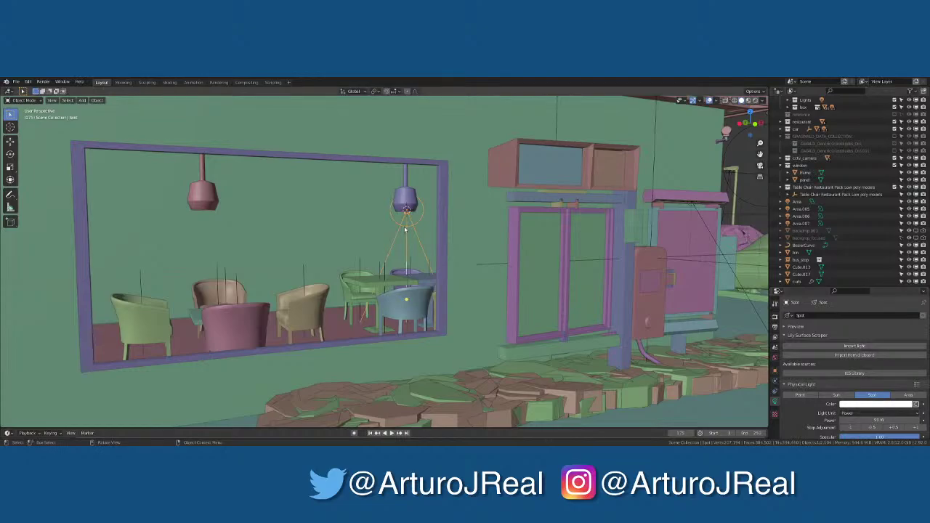
key(shift+d)
key(alt+d)
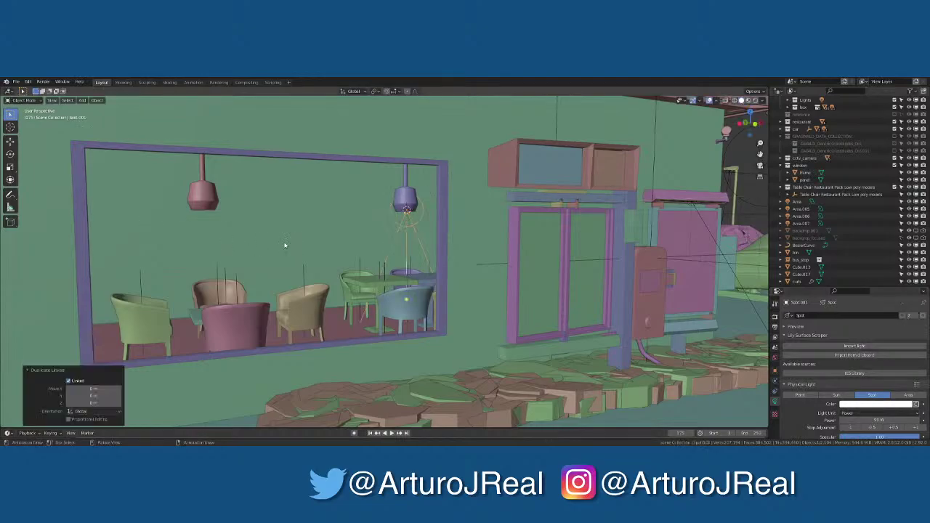
key(x)
click(81, 272)
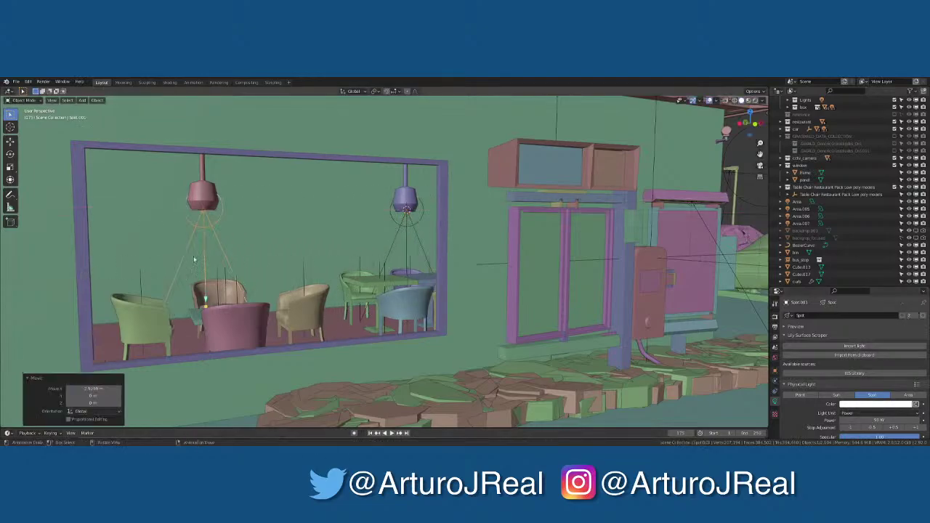
click(756, 100)
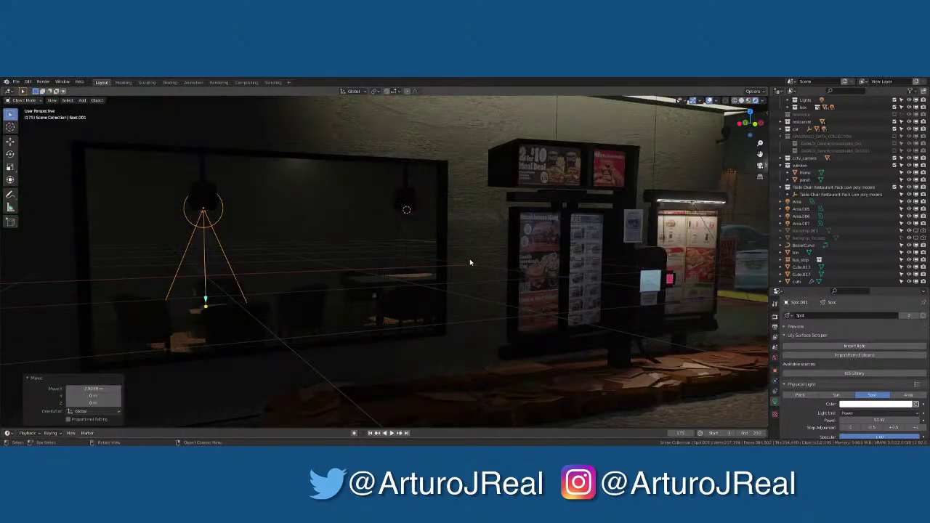
middle_drag(399, 275, 507, 222)
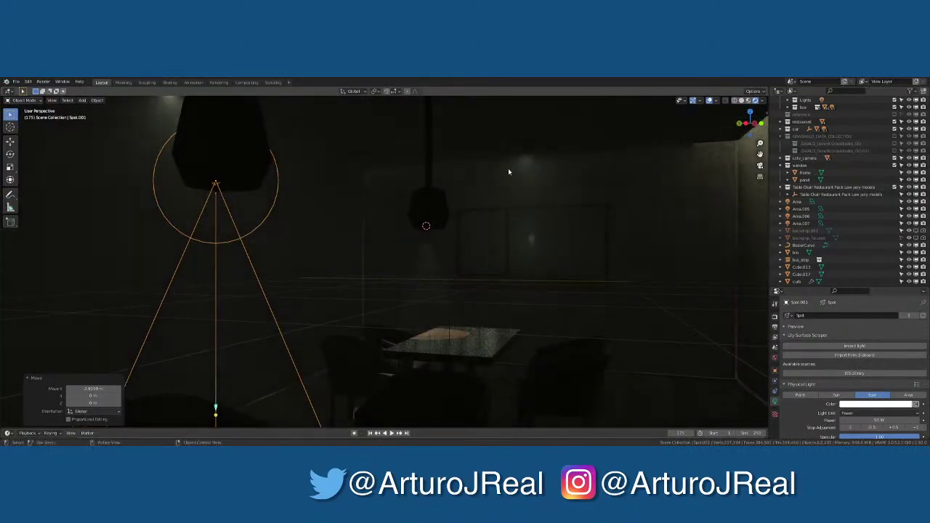
Add area light Area.008 above the restaurant table
key(shift+a)
mouse_move(498, 189)
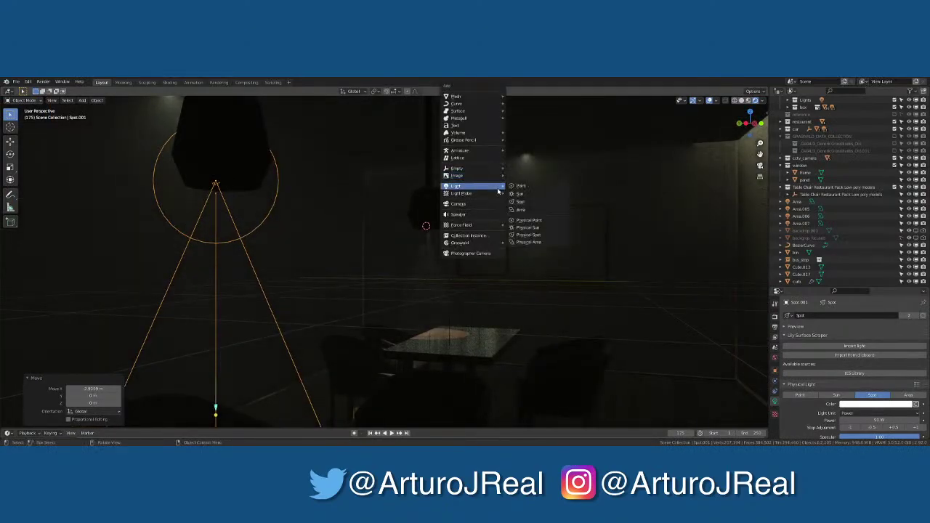
click(533, 211)
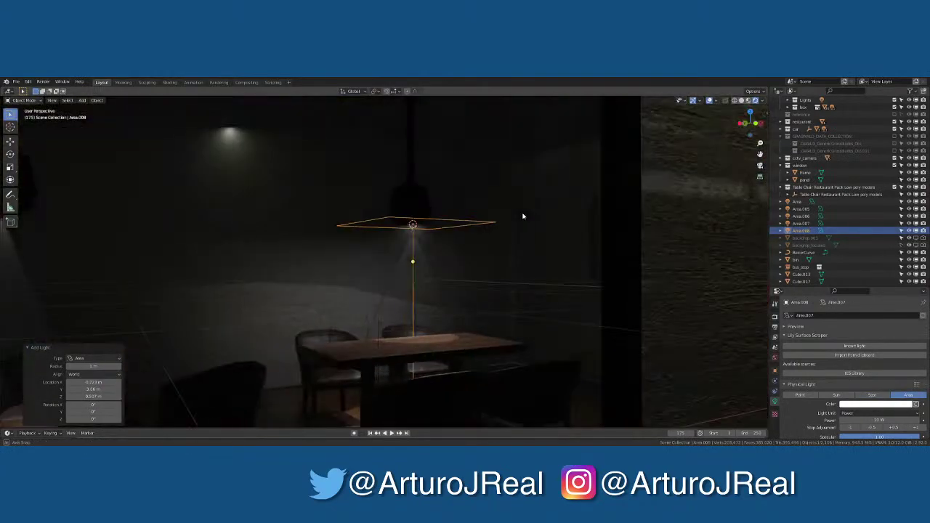
middle_drag(522, 216, 529, 214)
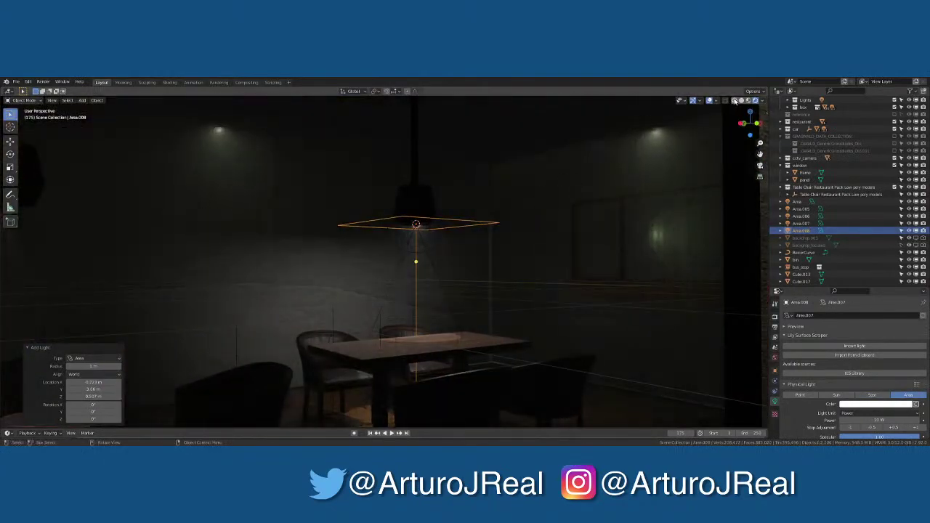
Switch to wireframe shading and an orthographic top view of the room
click(734, 101)
key(KP_7)
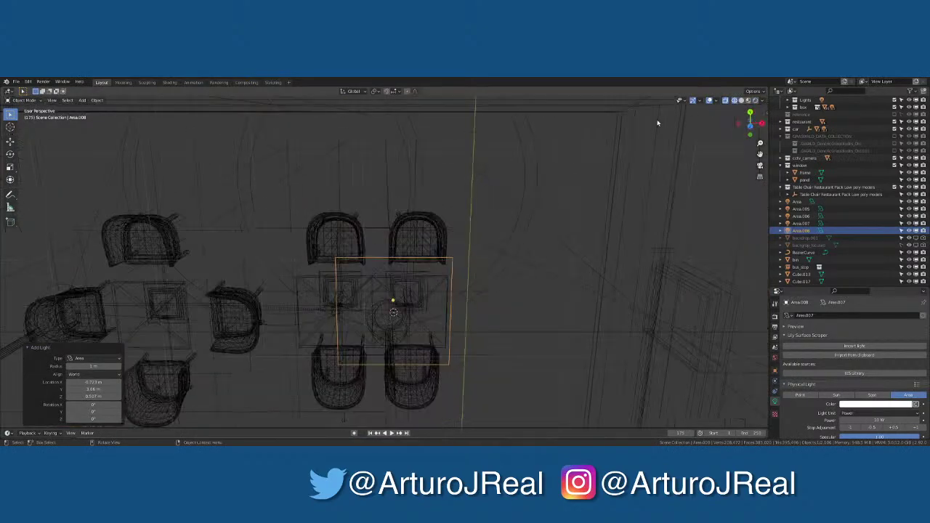
key(KP_7)
scroll(457, 255, down, 5)
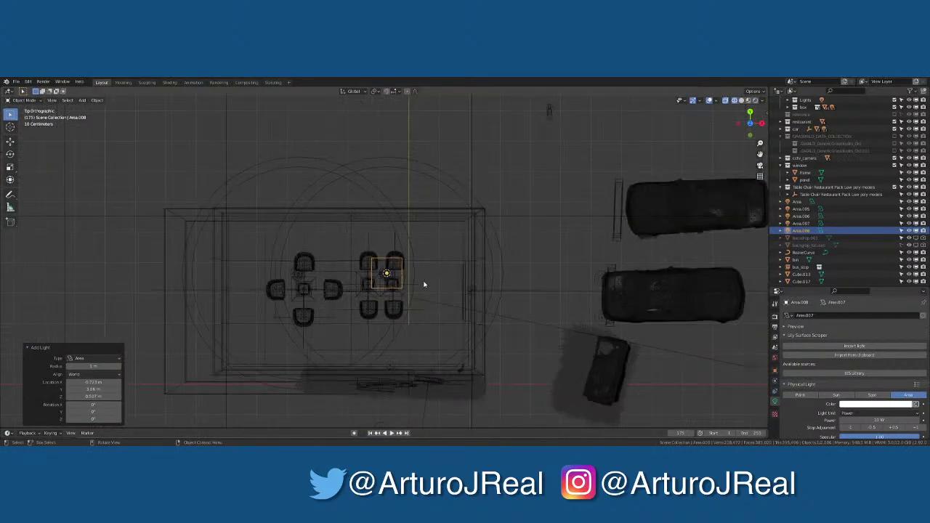
Scale up and shift Area.008, narrow it on X, then enlarge it about 1.21 times
key(s)
click(521, 265)
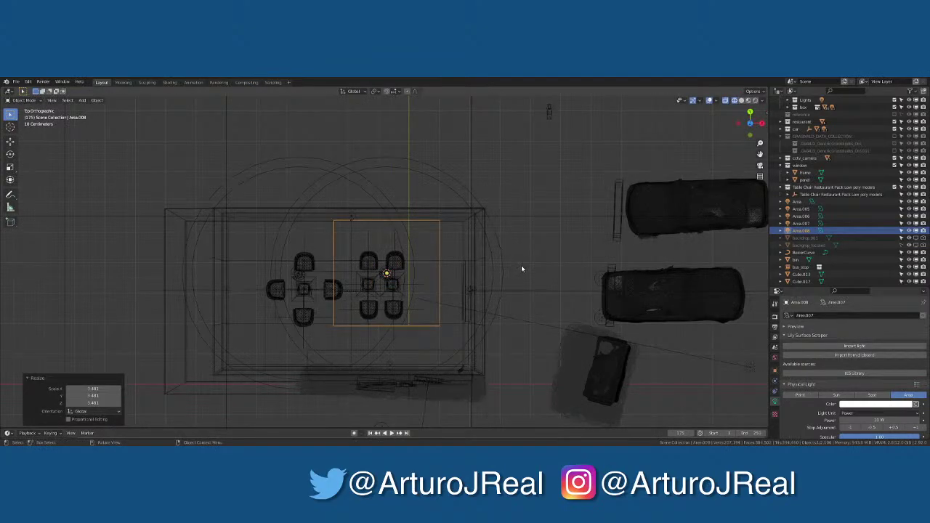
key(s)
key(Escape)
key(g)
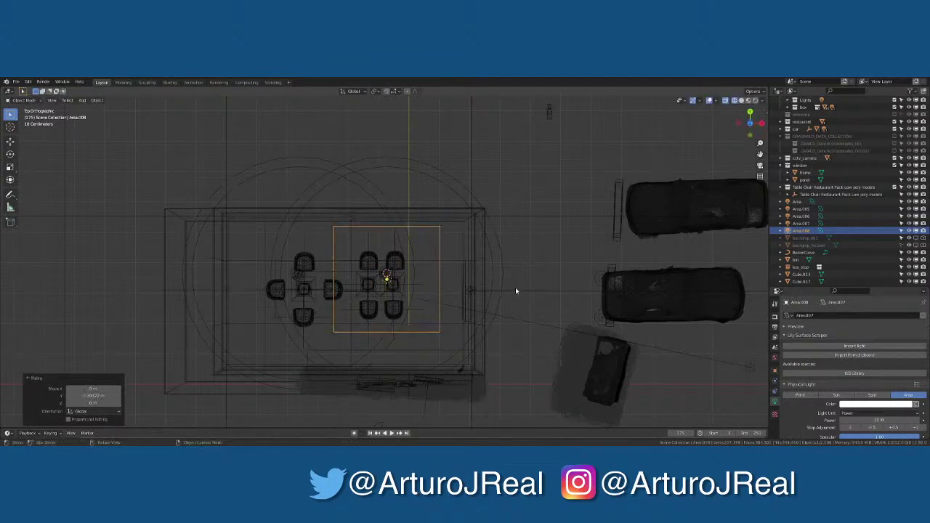
click(515, 288)
key(s)
key(x)
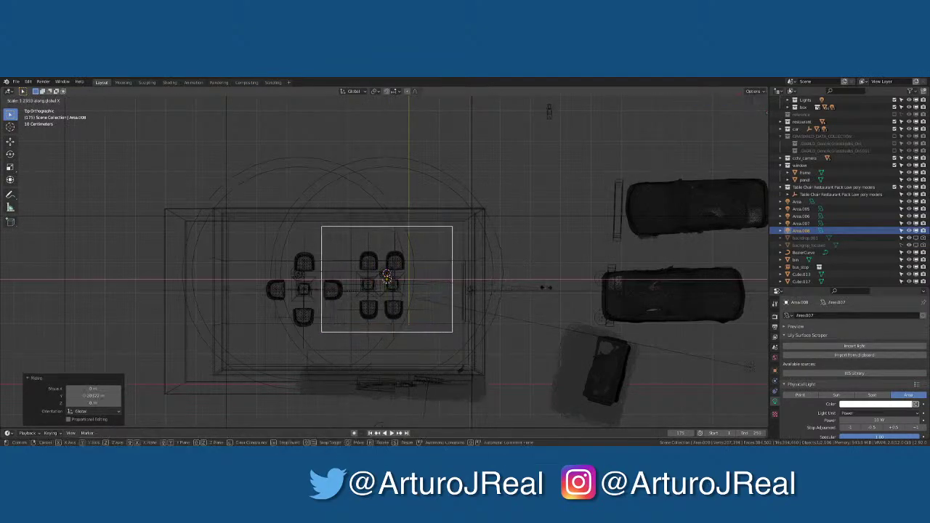
click(546, 286)
key(s)
click(581, 289)
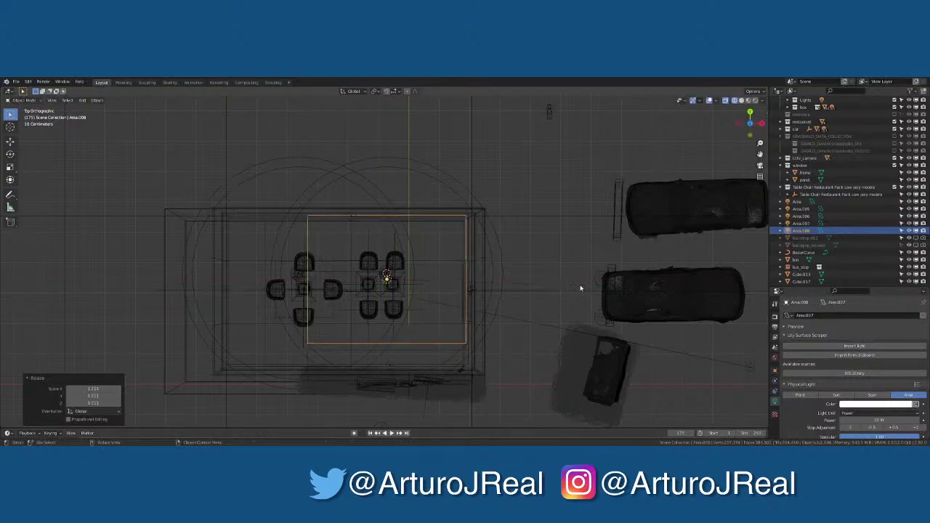
key(g)
key(z)
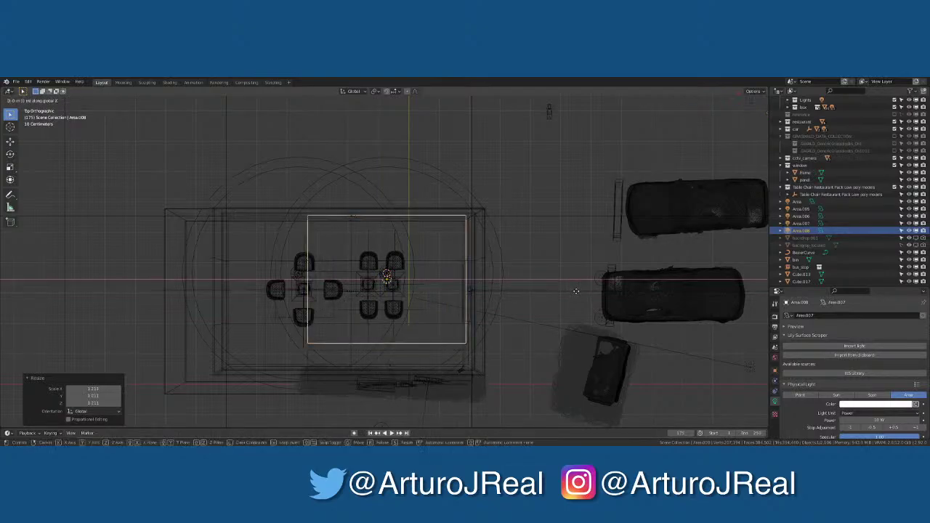
click(577, 292)
Move the light down in Y and left over the seating, widening it to 1.327 on X
key(s)
key(y)
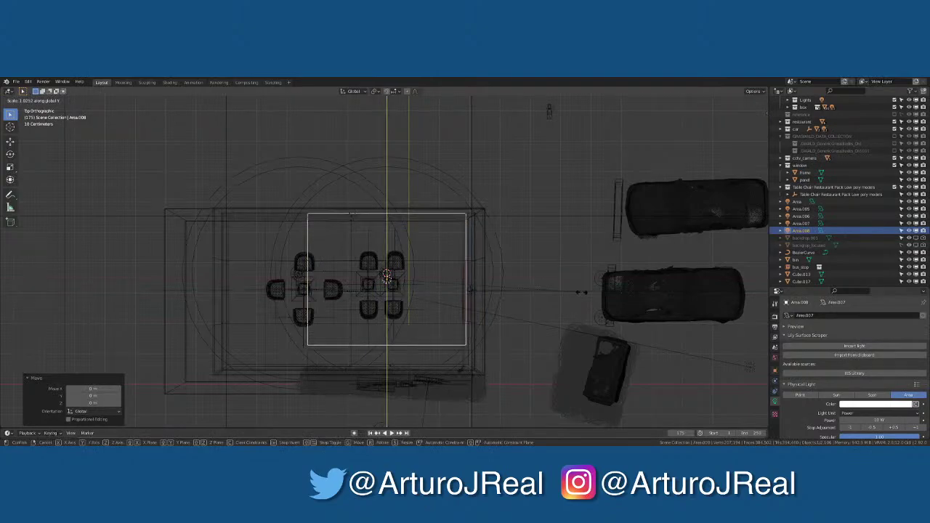
key(Escape)
key(g)
key(y)
click(579, 303)
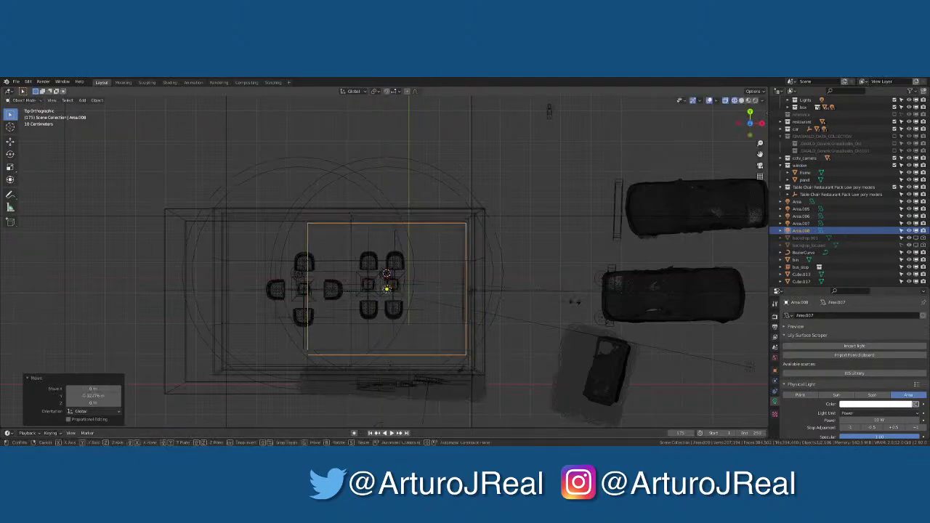
key(s)
key(x)
click(637, 301)
key(s)
key(y)
key(Escape)
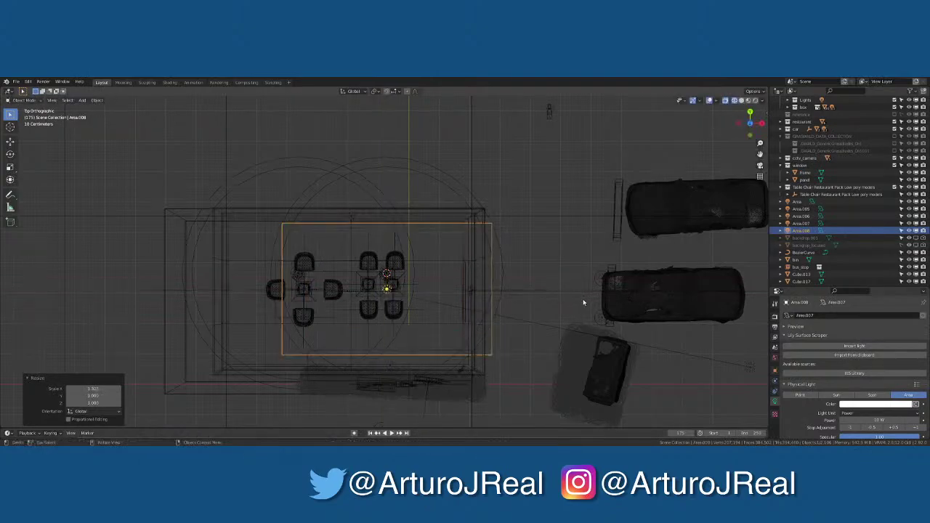
key(g)
click(544, 301)
key(s)
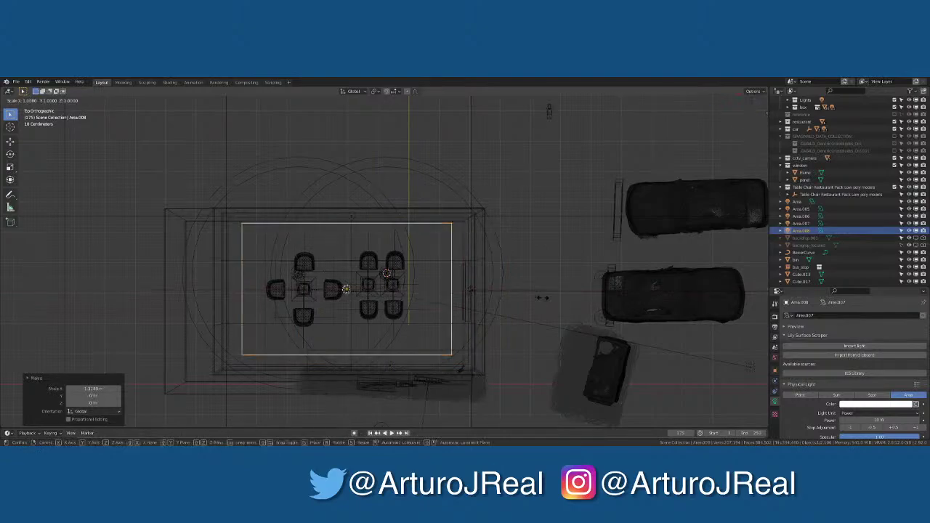
click(567, 296)
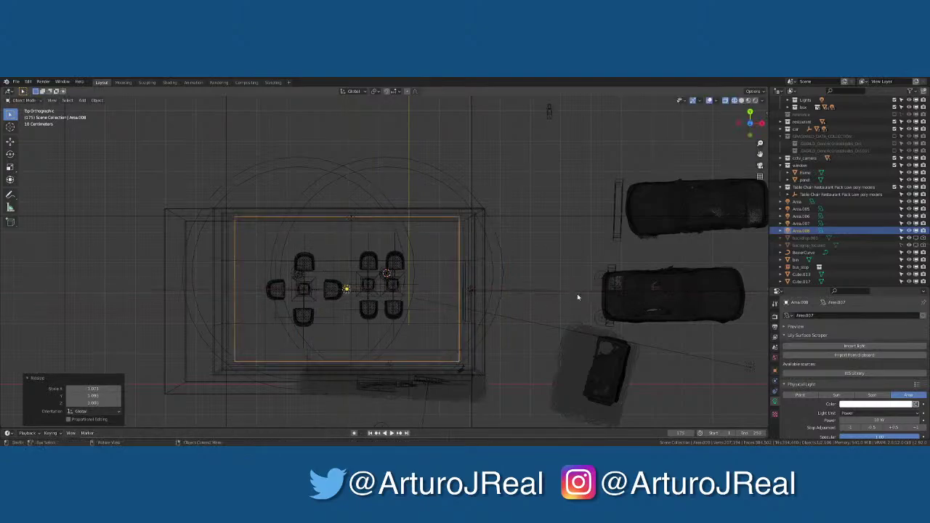
scroll(841, 404, down, 3)
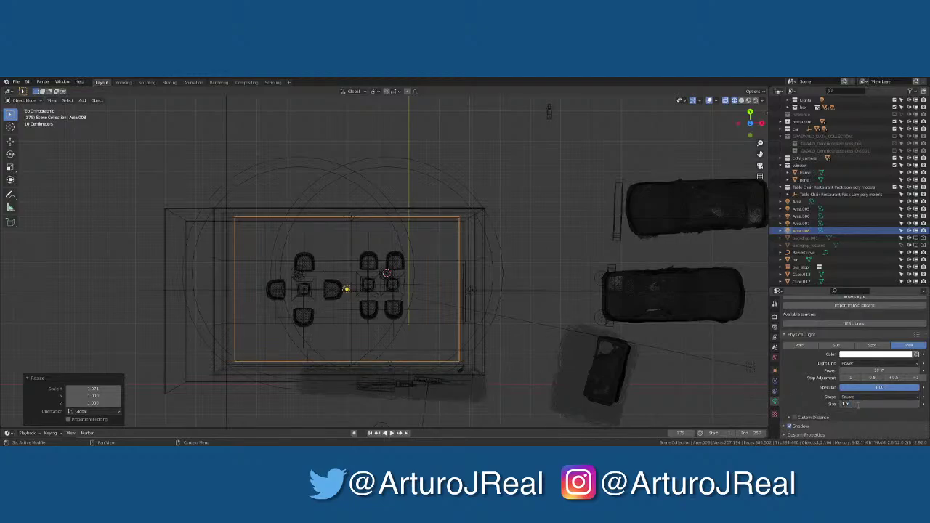
Set the area light size to 10 m and preview it in Rendered shading
key(Return)
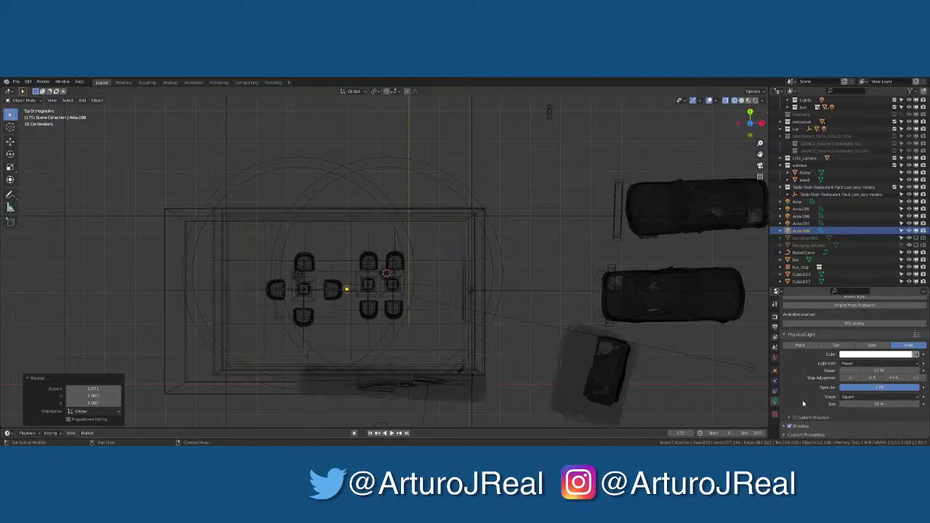
middle_drag(502, 313, 747, 92)
click(755, 101)
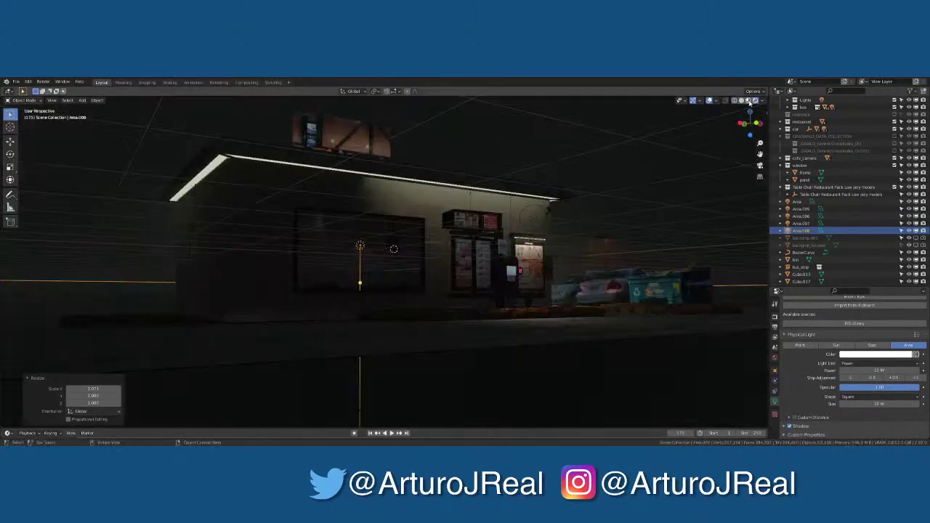
click(749, 100)
click(755, 100)
scroll(389, 239, up, 8)
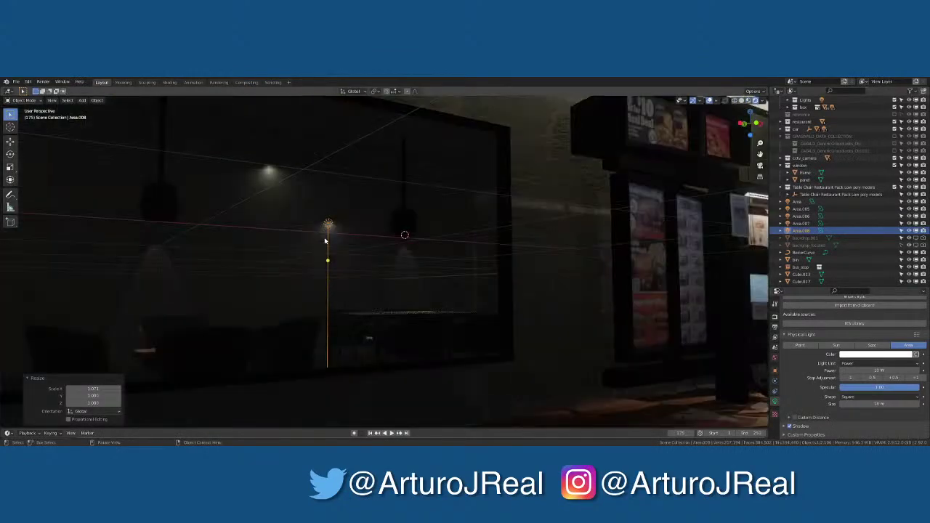
Orbit into the dining room, reselect Area.008, and rename it restaurant_light
middle_drag(465, 286, 412, 295)
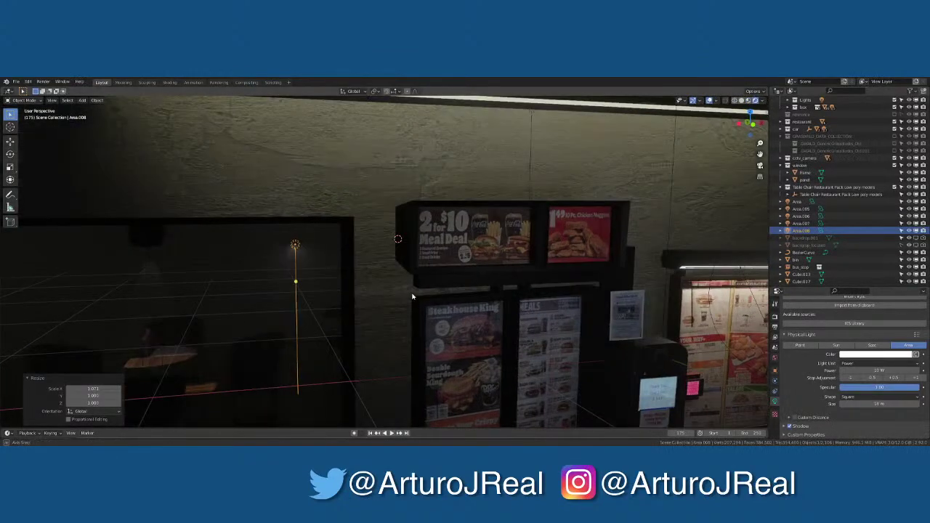
scroll(339, 294, up, 2)
middle_drag(339, 294, 321, 259)
scroll(320, 259, up, 5)
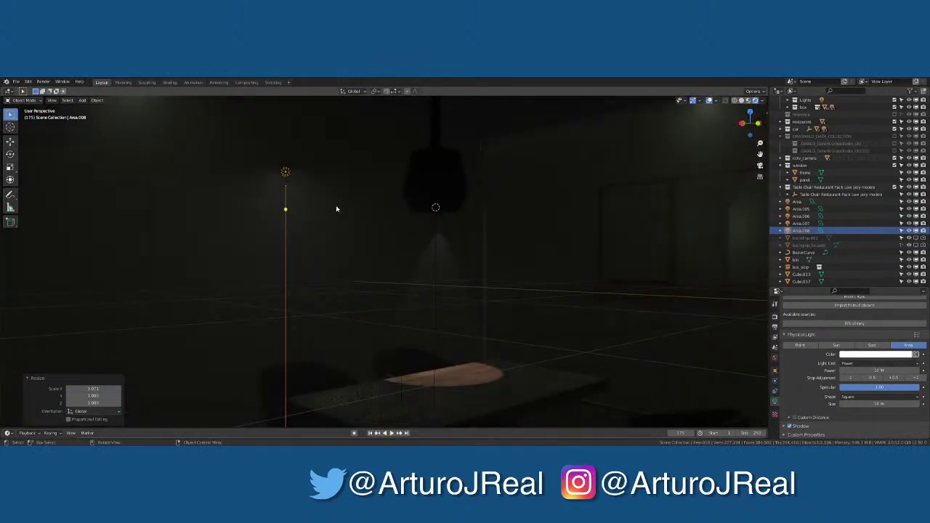
middle_drag(336, 205, 288, 175)
click(289, 175)
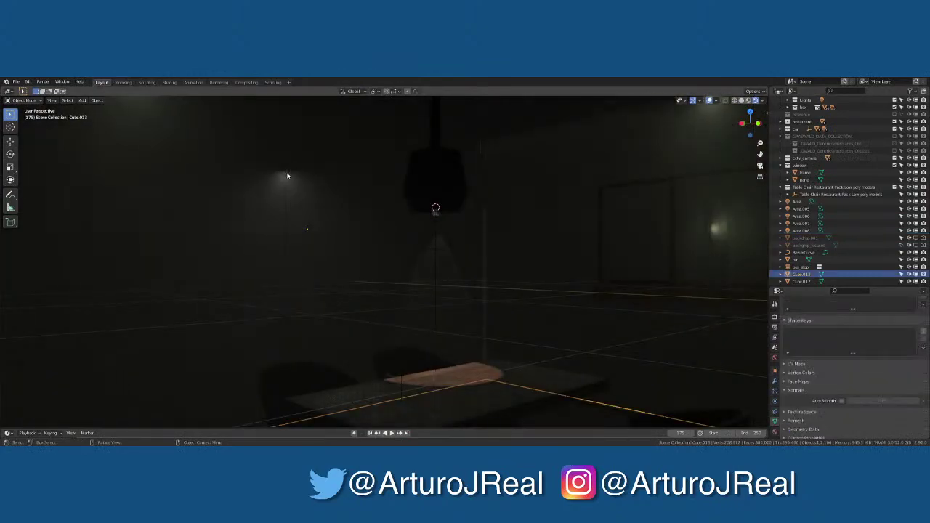
click(287, 175)
middle_drag(352, 201, 333, 203)
scroll(333, 209, down, 4)
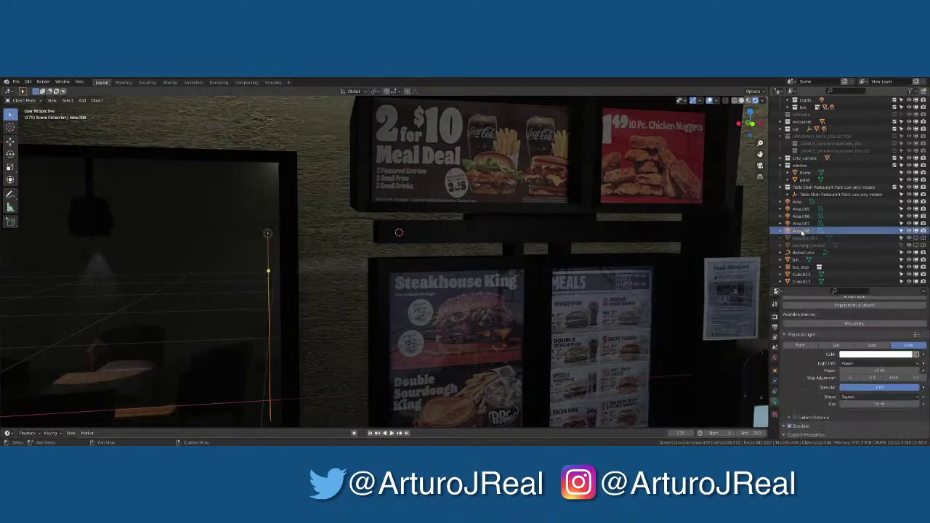
scroll(800, 240, down, 2)
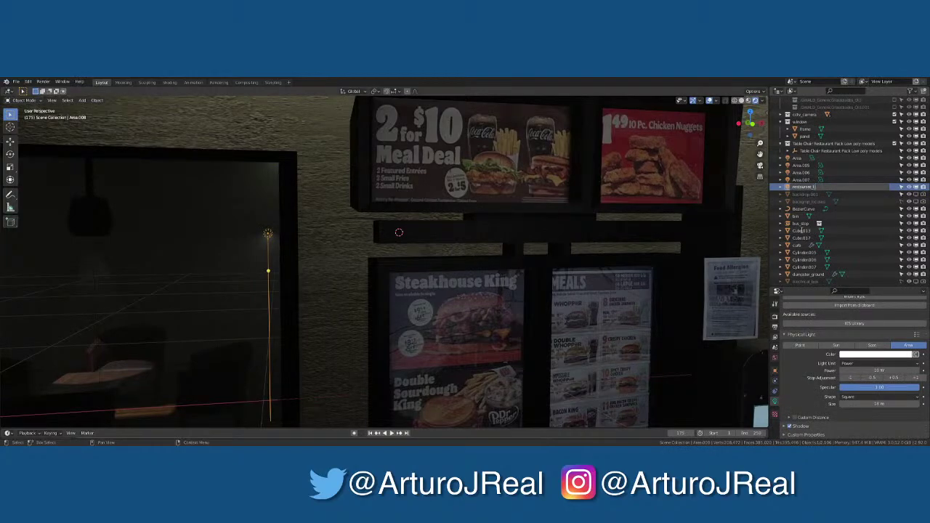
text(ight)
key(Return)
scroll(349, 364, down, 5)
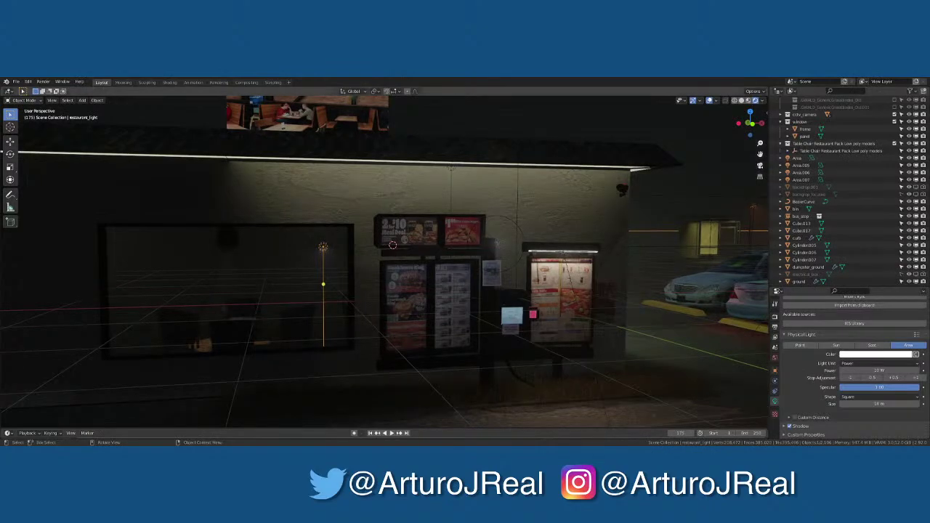
click(548, 390)
scroll(451, 313, up, 2)
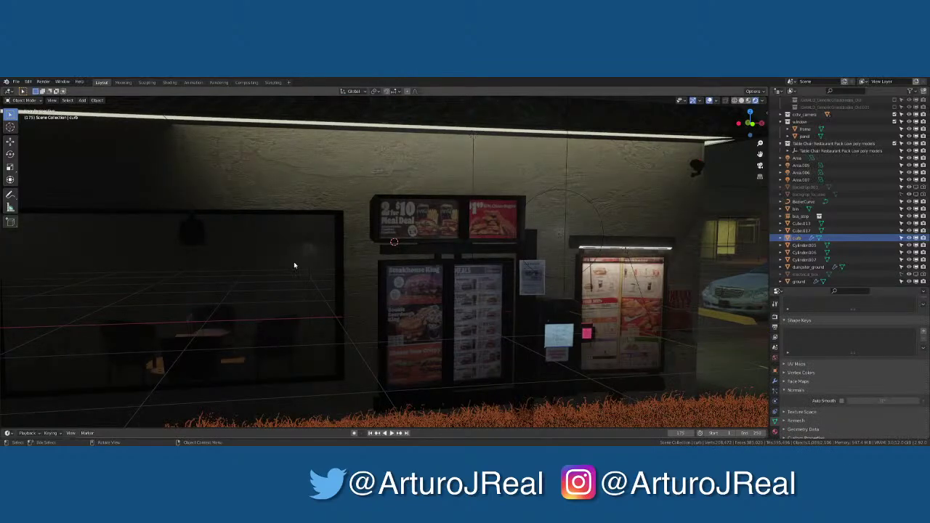
middle_drag(295, 263, 341, 231)
click(344, 236)
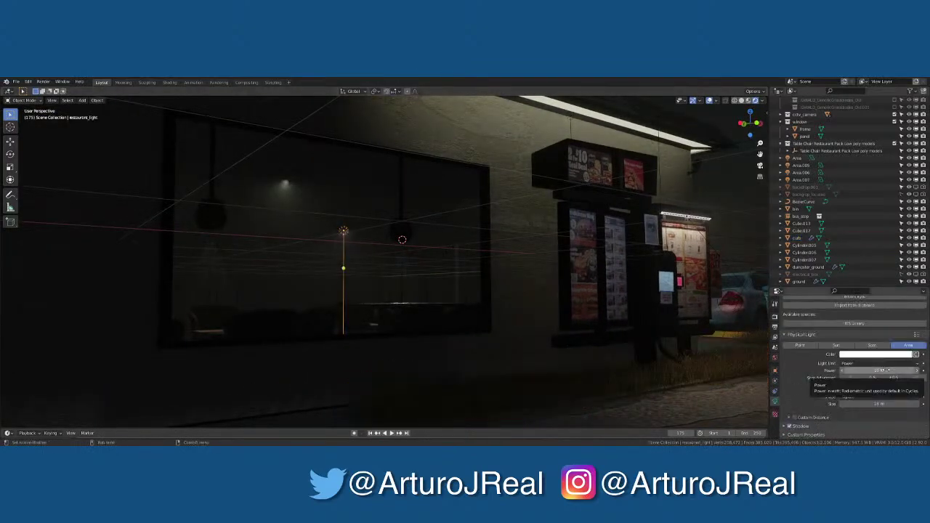
key(KP_Divide)
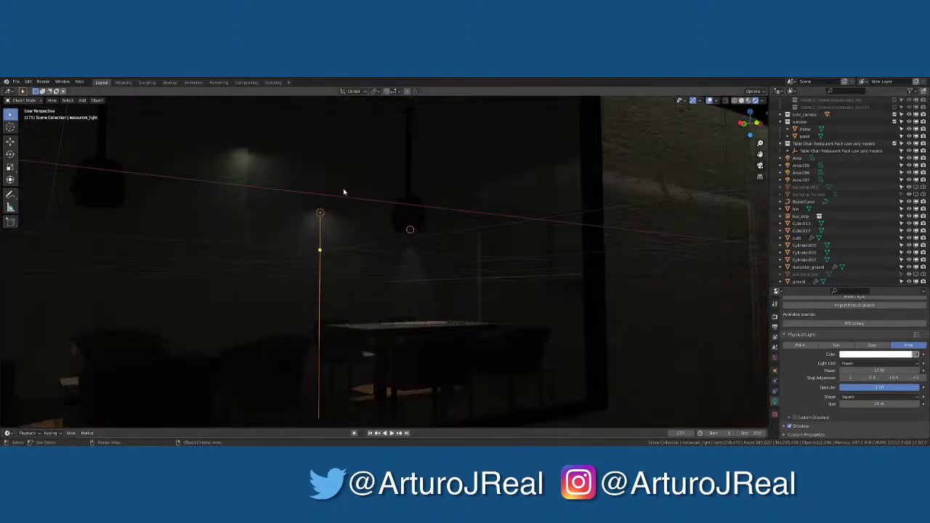
key(KP_Divide)
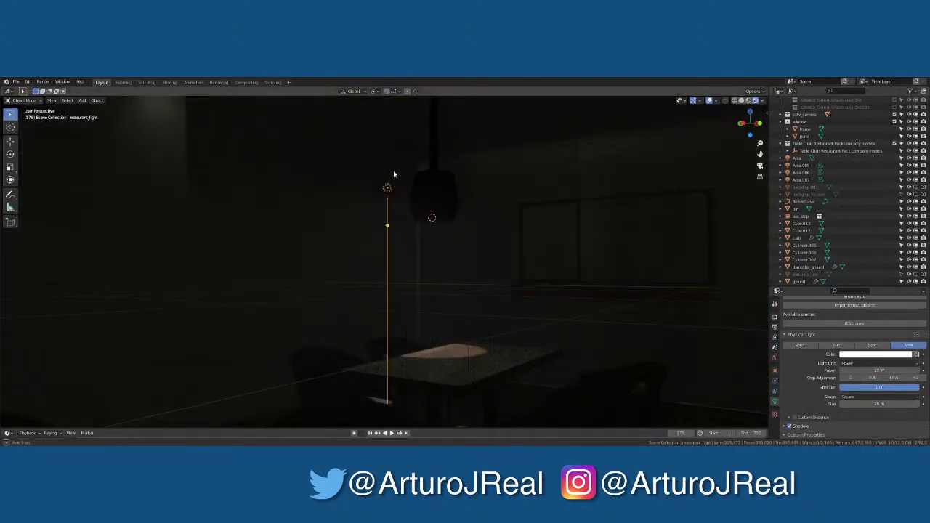
middle_drag(384, 177, 418, 182)
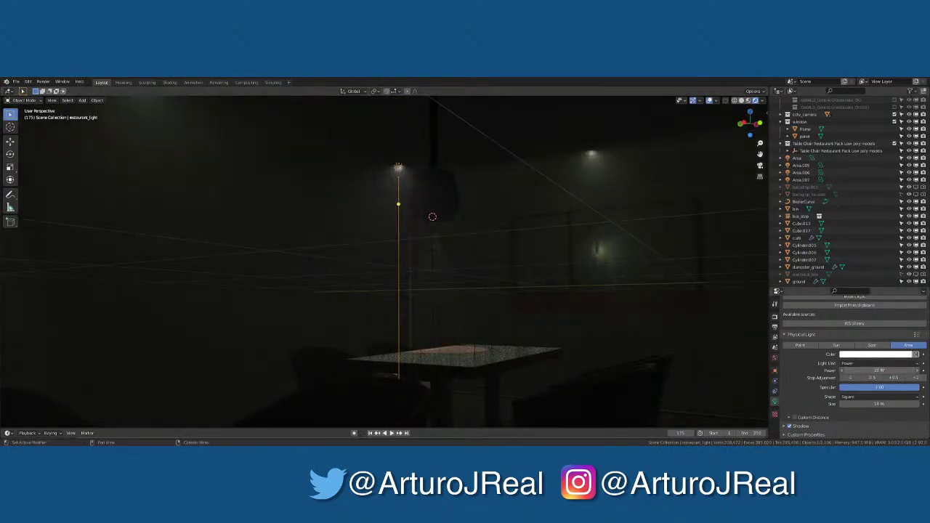
Set the light power to 500 W and raise restaurant_light along Z into the dining room
key(Return)
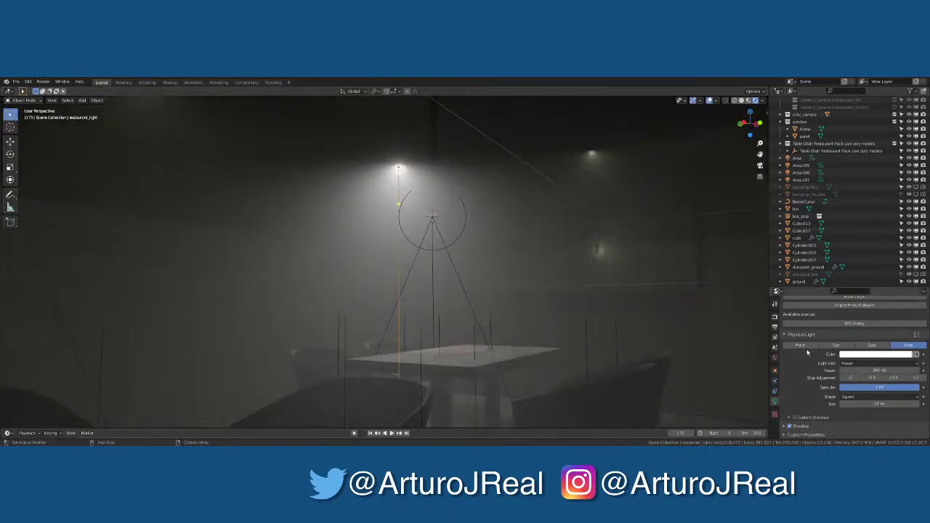
mouse_move(509, 291)
middle_down()
mouse_move(573, 306)
mouse_move(524, 298)
middle_up()
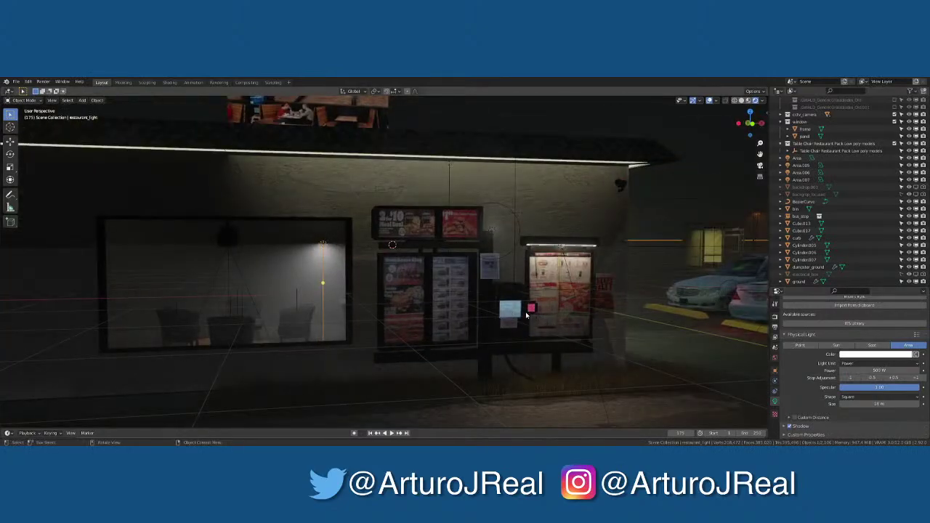
key(g)
key(z)
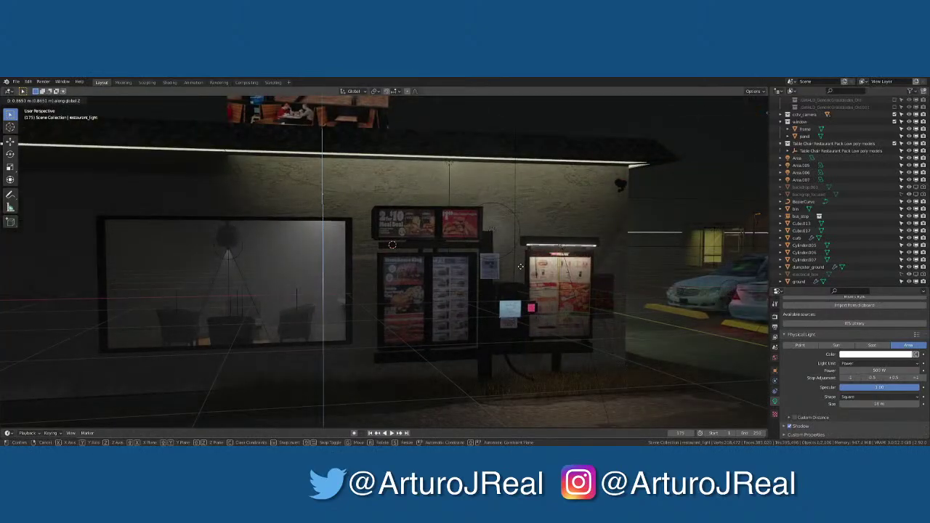
click(524, 256)
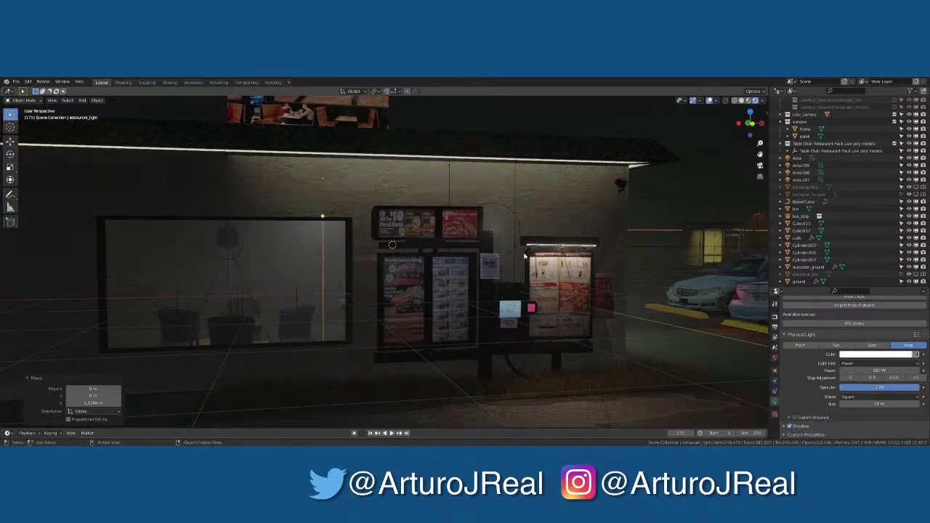
middle_drag(524, 256, 428, 267)
scroll(502, 284, up, 5)
scroll(502, 283, up, 2)
scroll(428, 268, down, 4)
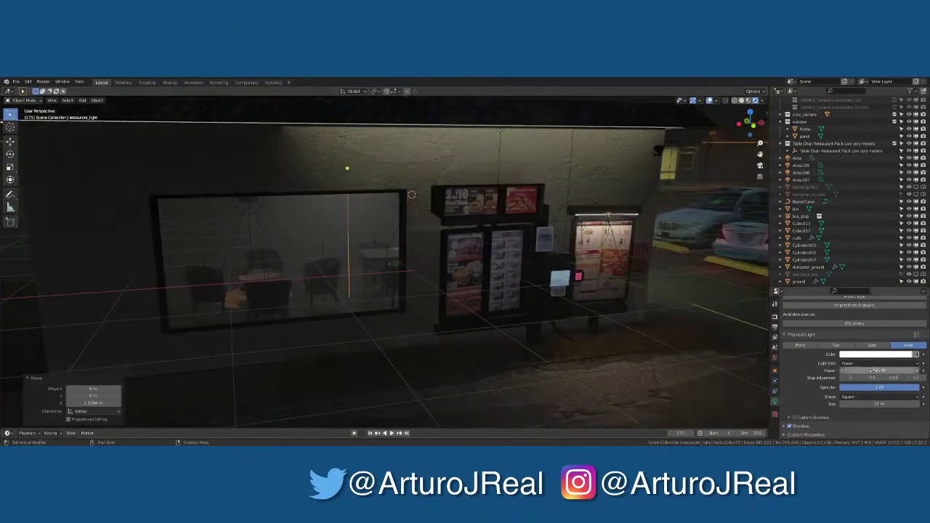
Convert restaurant_light to a point light with 100 W power
drag(879, 370, 875, 370)
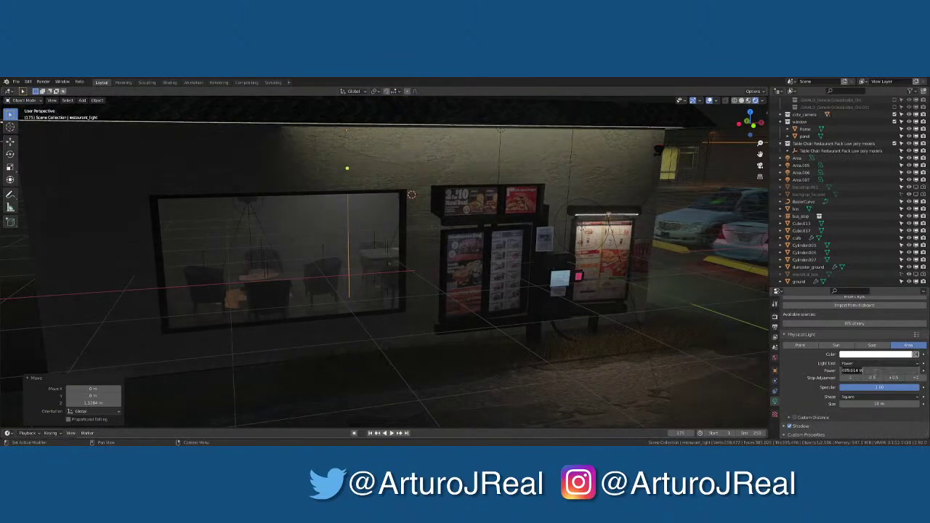
click(810, 370)
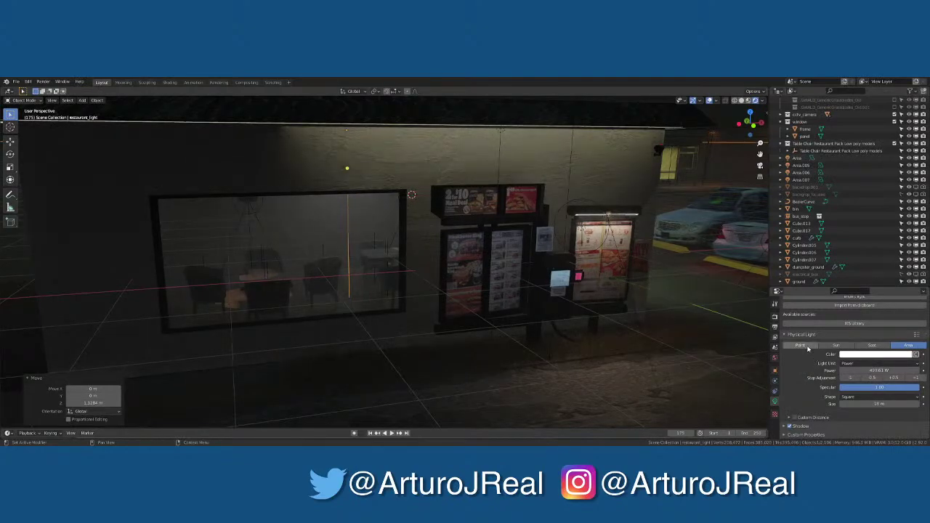
click(806, 348)
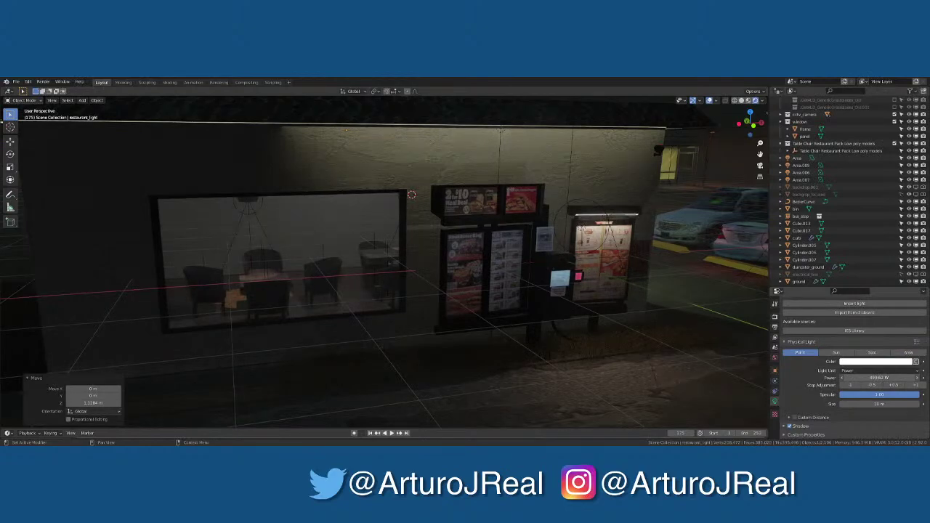
click(879, 380)
text(100)
key(Return)
Frame the light through the window and set its radius to 2 m
scroll(317, 319, up, 8)
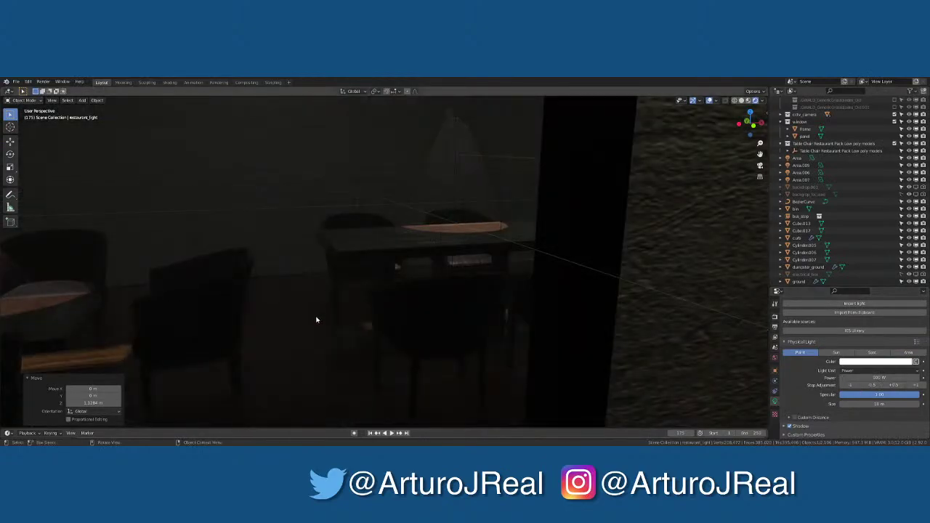
shift+middle_drag(315, 319, 346, 293)
scroll(347, 294, down, 10)
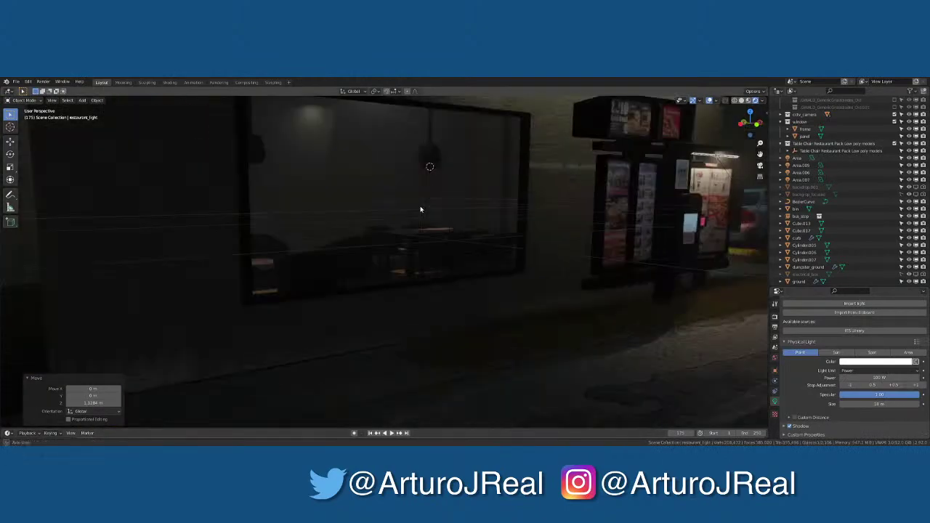
middle_drag(411, 204, 394, 199)
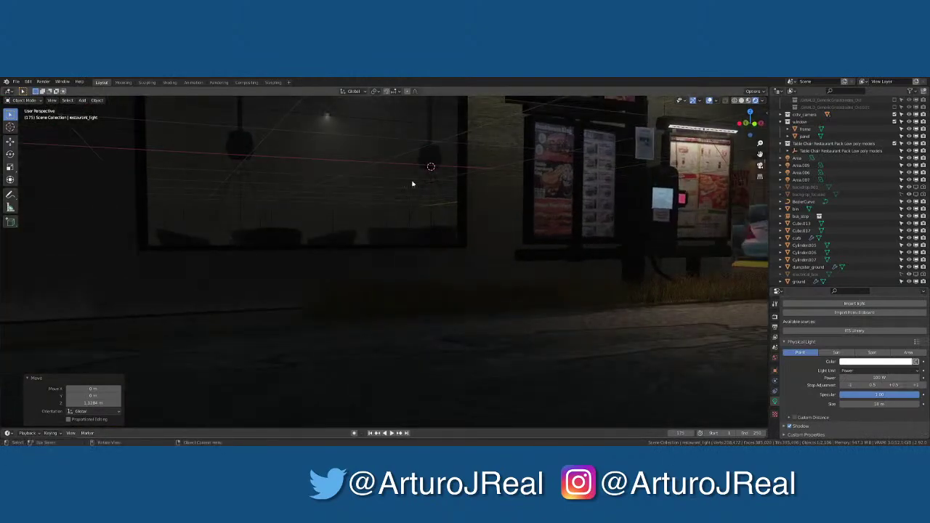
key(KP_Decimal)
scroll(408, 197, down, 6)
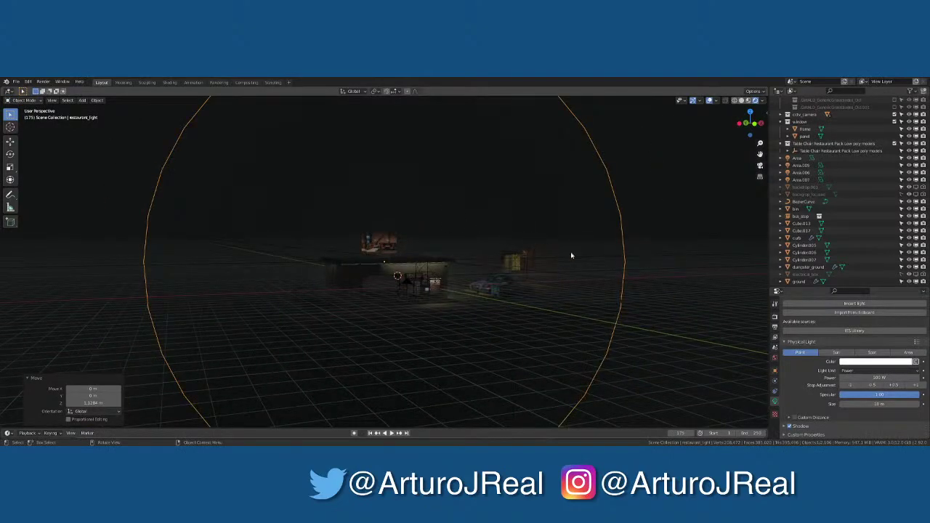
click(874, 404)
text(2)
key(Return)
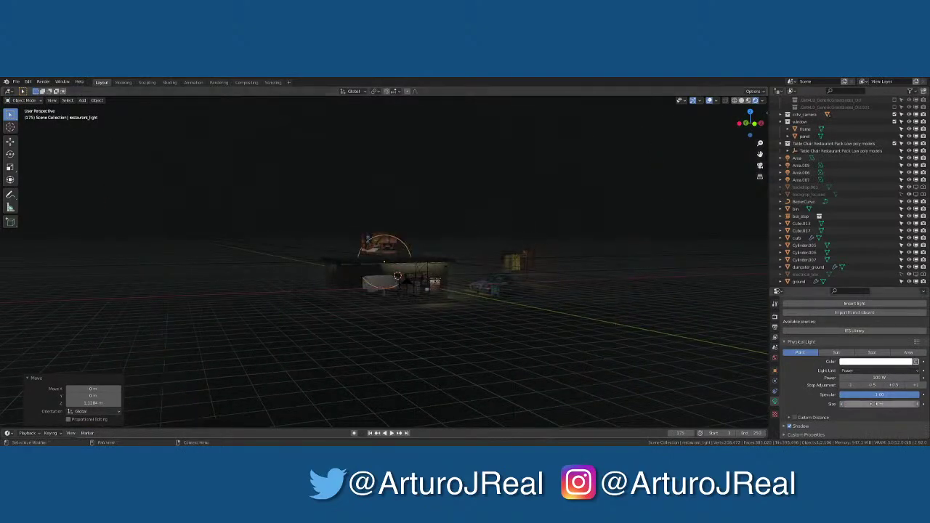
Raise the light along Z, shift it along X, then delete it
scroll(491, 342, up, 8)
scroll(500, 298, up, 5)
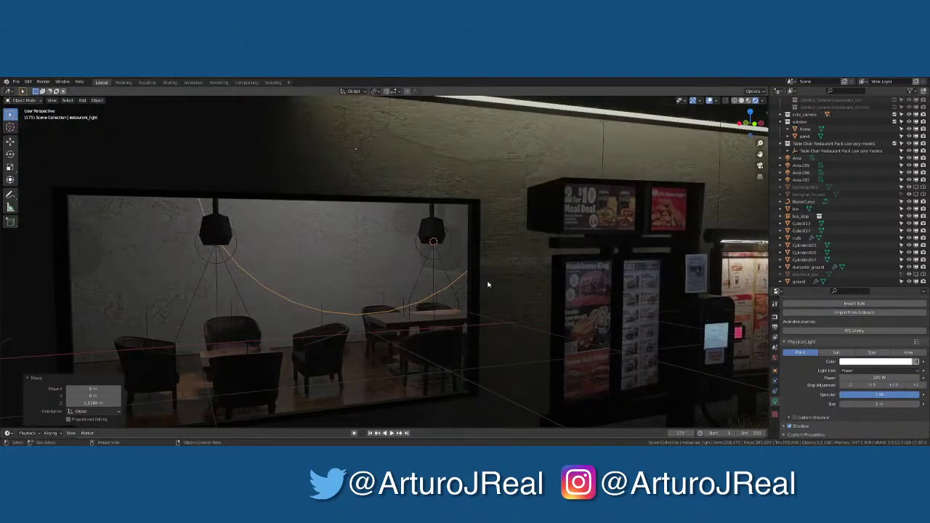
key(g)
key(z)
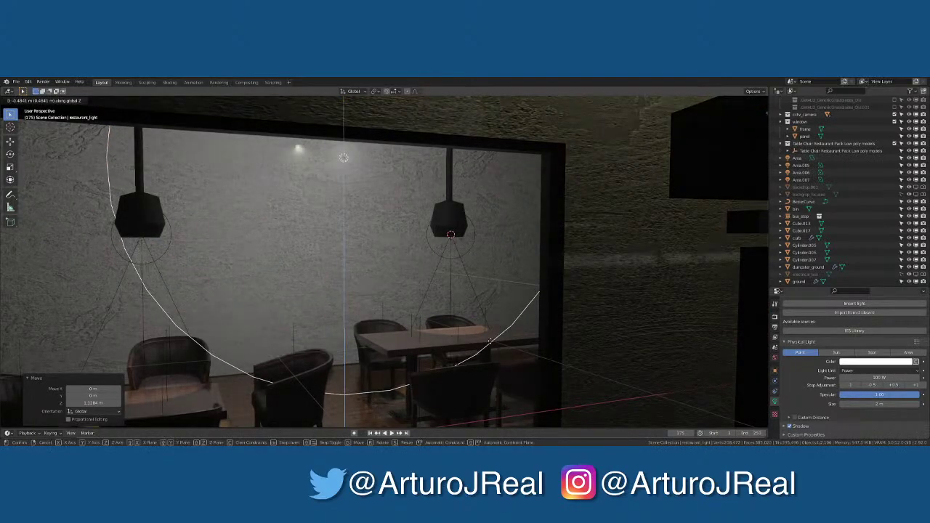
click(493, 375)
scroll(493, 367, down, 10)
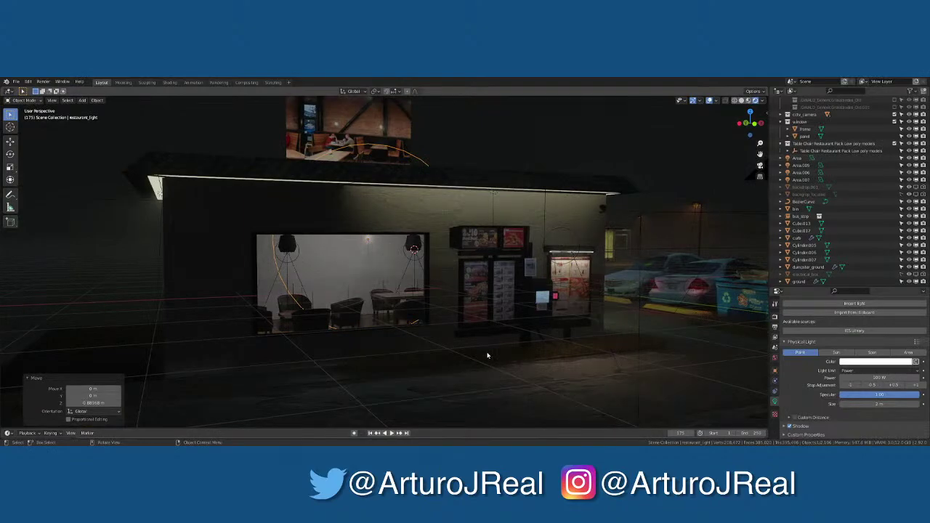
key(g)
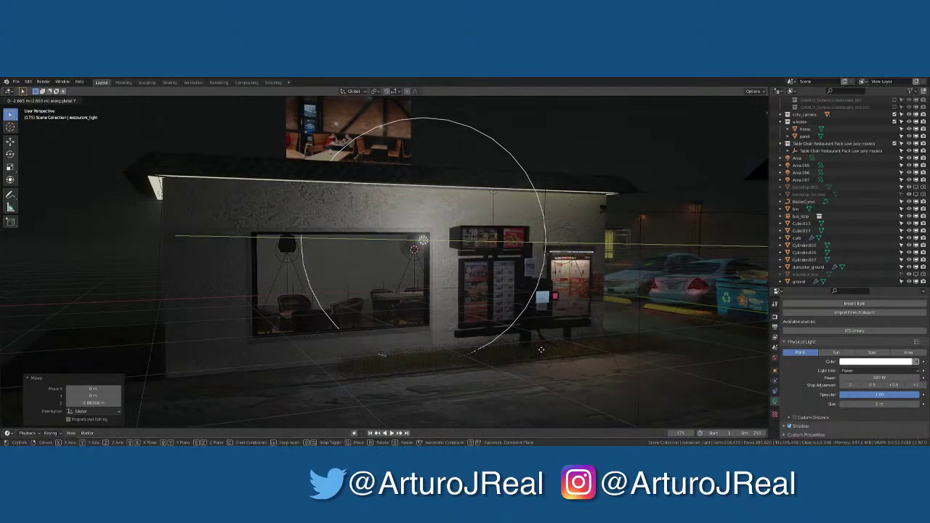
key(x)
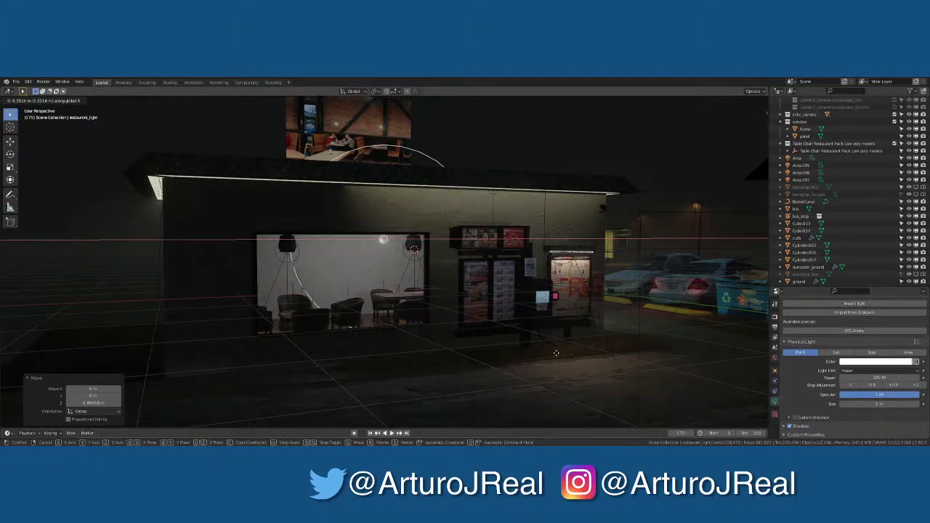
click(416, 286)
key(x)
click(416, 286)
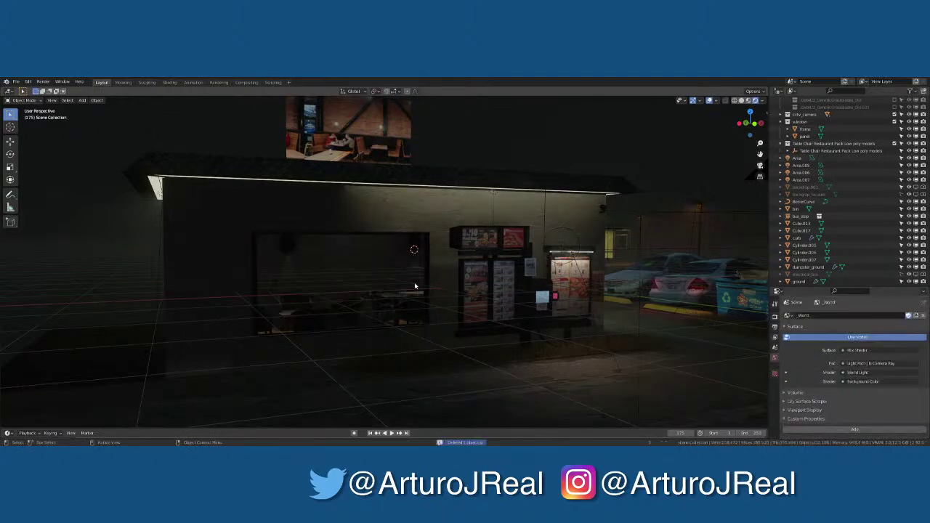
scroll(396, 293, up, 5)
middle_drag(373, 310, 467, 280)
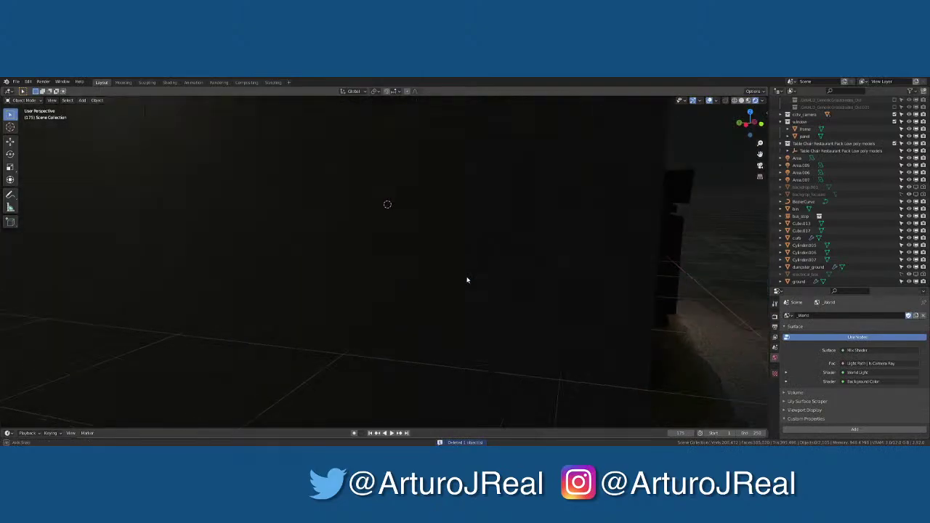
scroll(451, 276, down, 6)
middle_drag(470, 216, 478, 266)
click(477, 266)
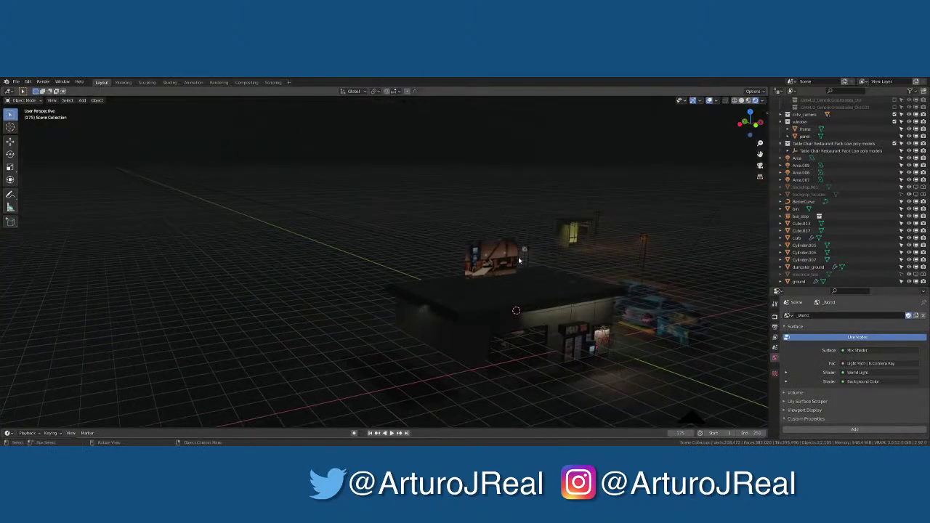
key(KP_Decimal)
middle_drag(383, 217, 518, 265)
scroll(516, 173, up, 3)
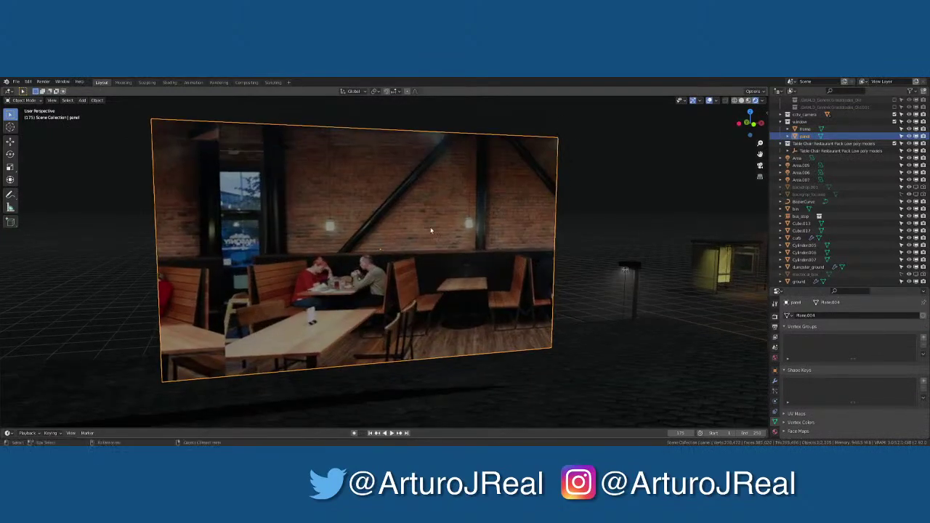
scroll(431, 231, up, 2)
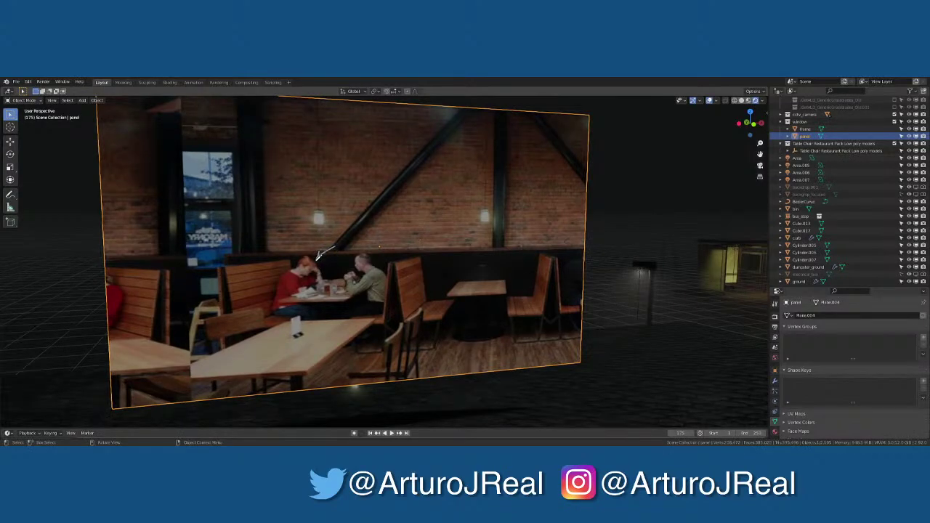
drag(345, 244, 360, 256)
scroll(438, 329, down, 5)
middle_drag(438, 330, 407, 305)
scroll(395, 297, up, 6)
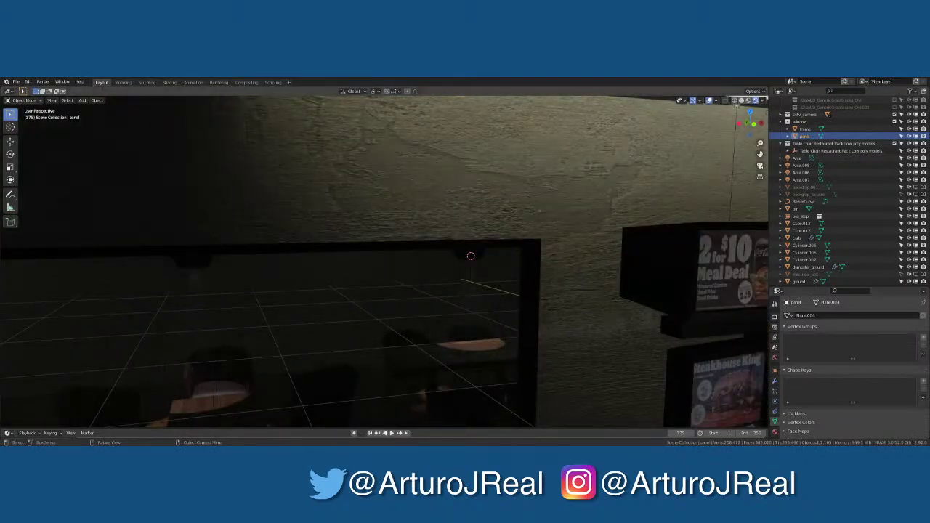
Inspect a chair, Area.001 and the wall restaurant.002 while orbiting over the building
click(178, 385)
scroll(316, 322, up, 8)
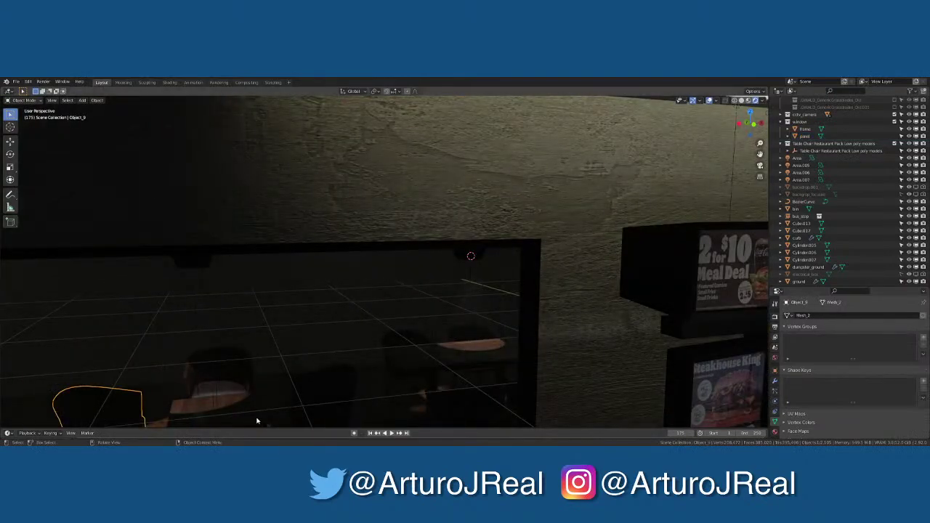
scroll(395, 145, down, 8)
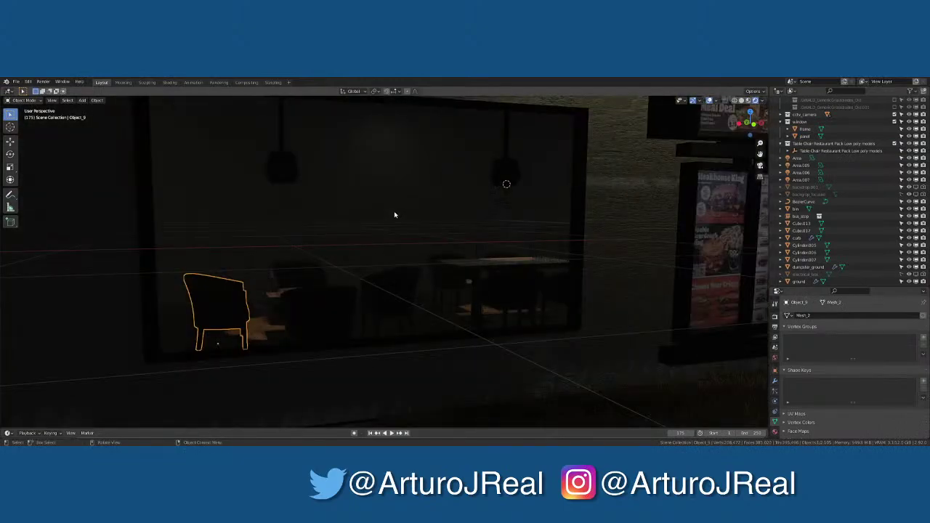
click(379, 147)
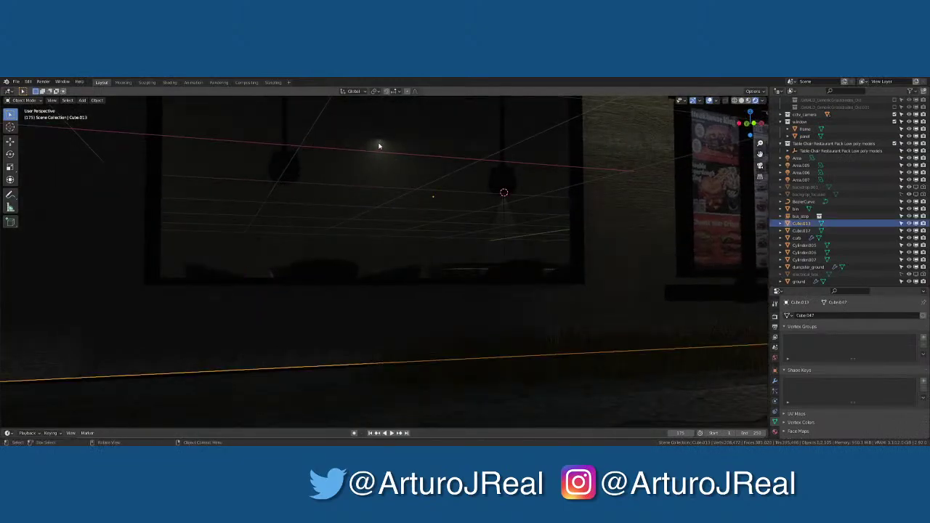
middle_drag(379, 147, 465, 174)
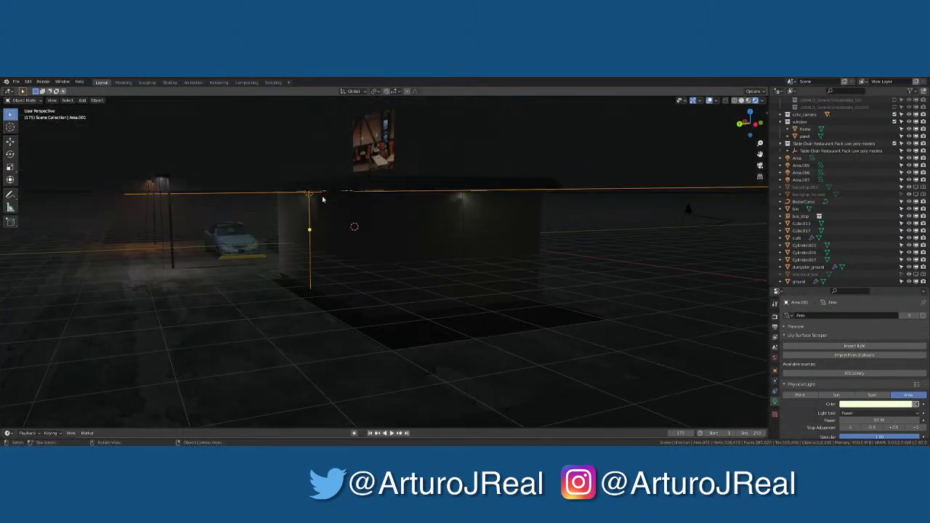
scroll(465, 174, up, 5)
click(326, 195)
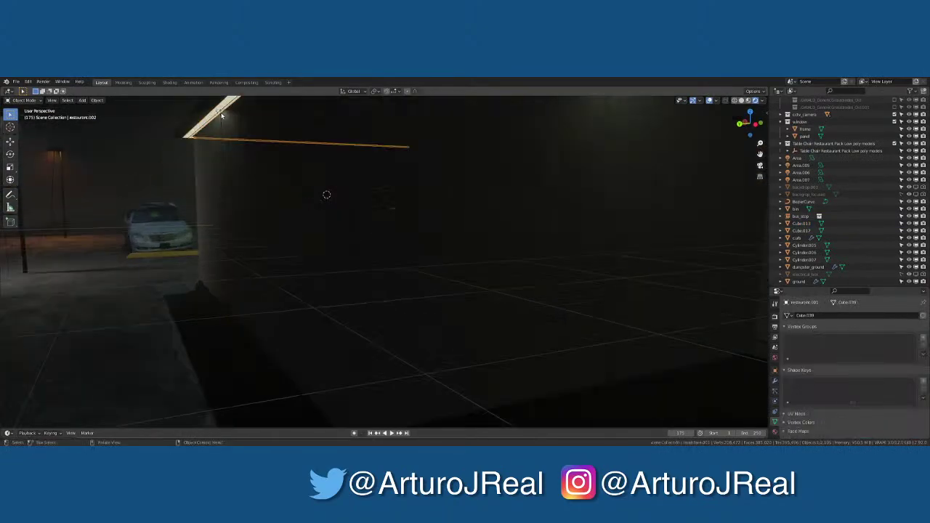
scroll(356, 224, down, 5)
middle_drag(356, 224, 443, 266)
scroll(436, 218, up, 5)
scroll(328, 271, up, 3)
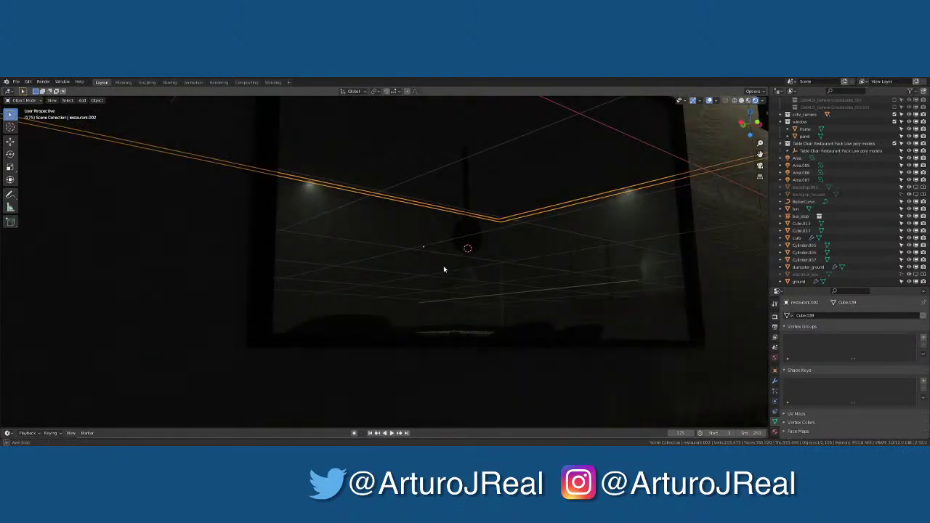
Select Cube.013 and restaurant.004, enter Edit Mode, and switch to Solid shading
click(422, 178)
middle_drag(458, 187, 424, 162)
click(423, 162)
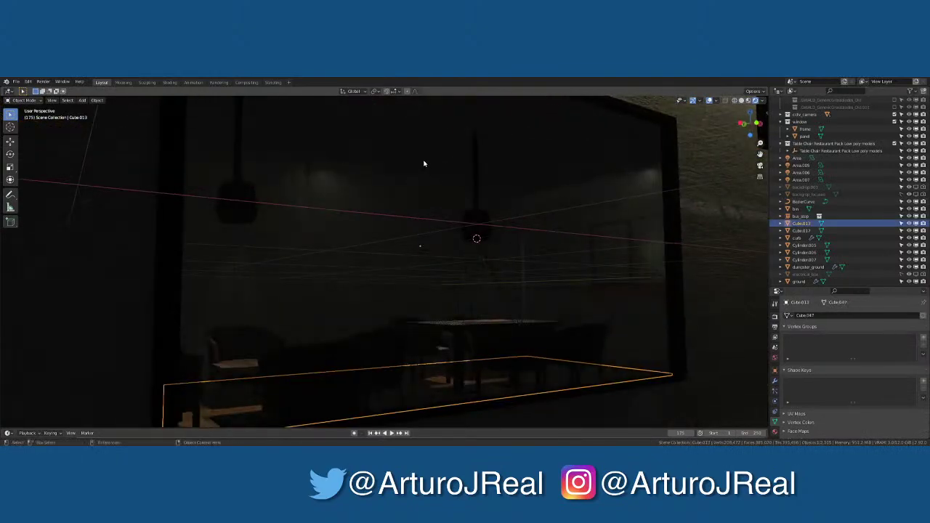
key(Tab)
key(Tab)
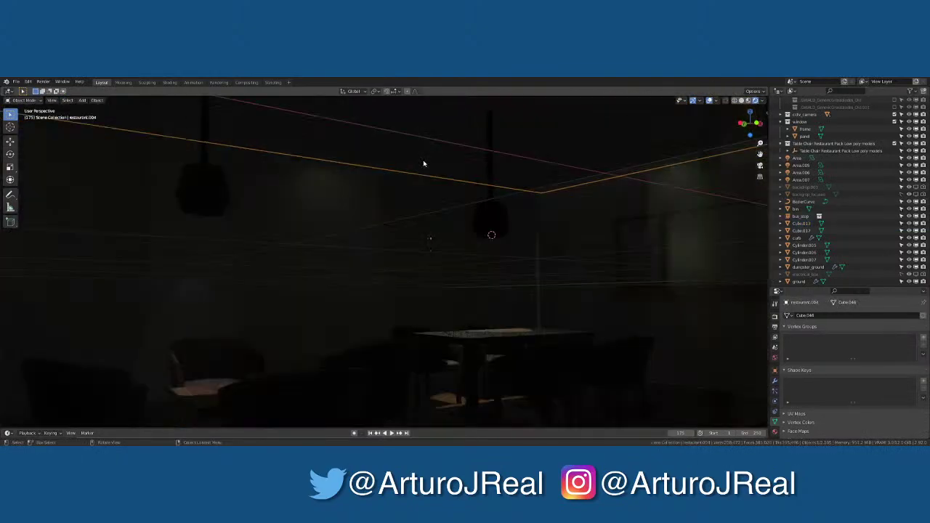
click(742, 101)
middle_drag(717, 136, 436, 248)
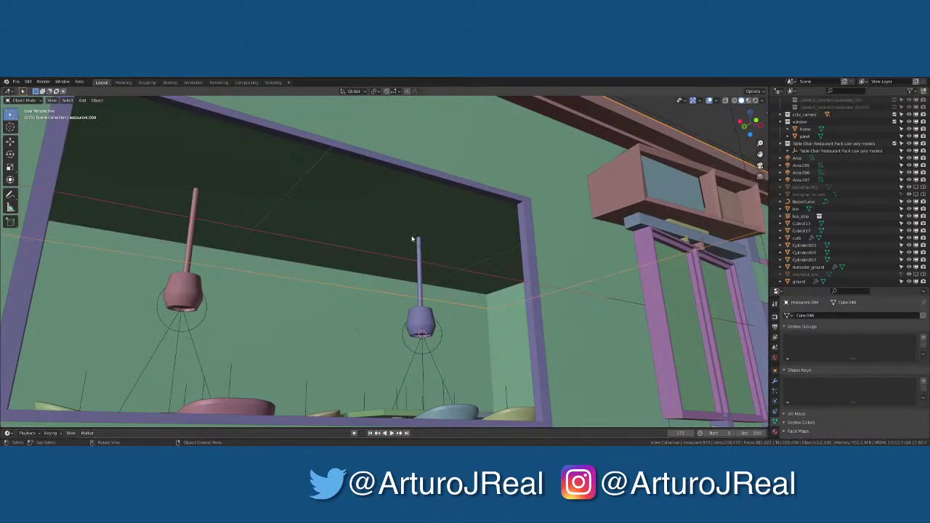
Select both ceiling faces of Cube.013 in Edit Mode
key(Tab)
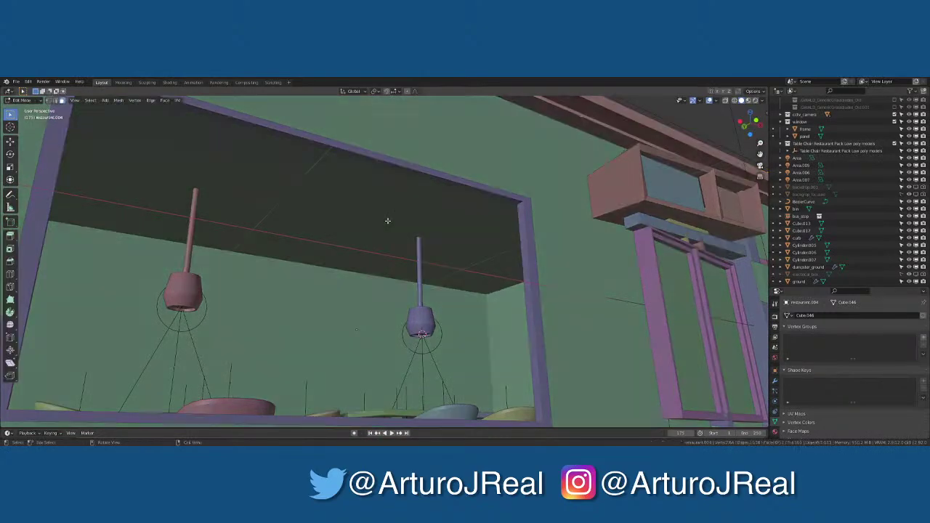
middle_drag(388, 220, 434, 201)
key(Tab)
click(434, 200)
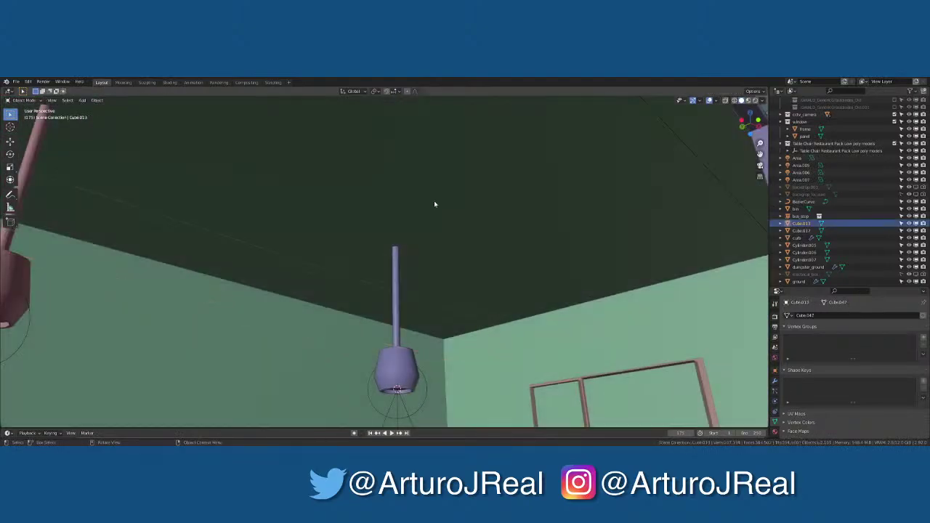
key(Tab)
click(434, 201)
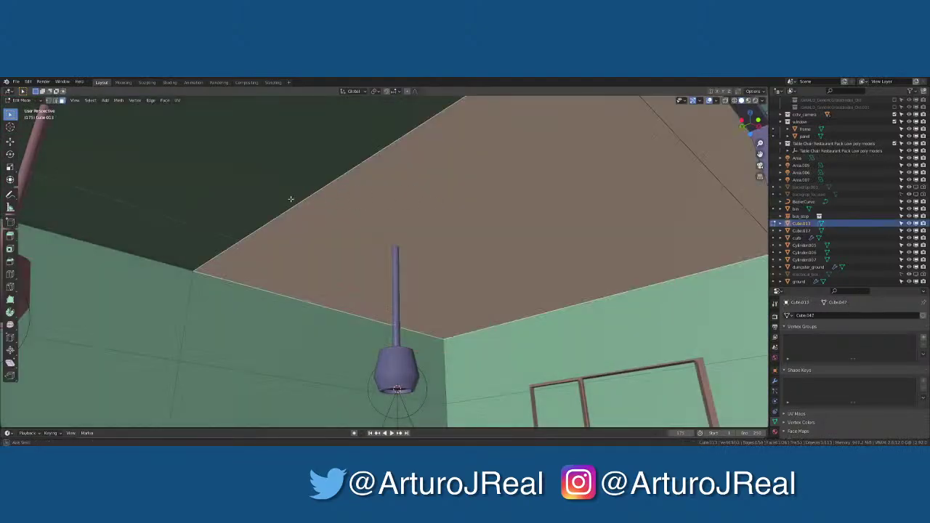
middle_drag(290, 199, 229, 208)
shift+click(259, 197)
Separate the selected ceiling faces into their own object and add a Solidify modifier
key(p)
click(229, 210)
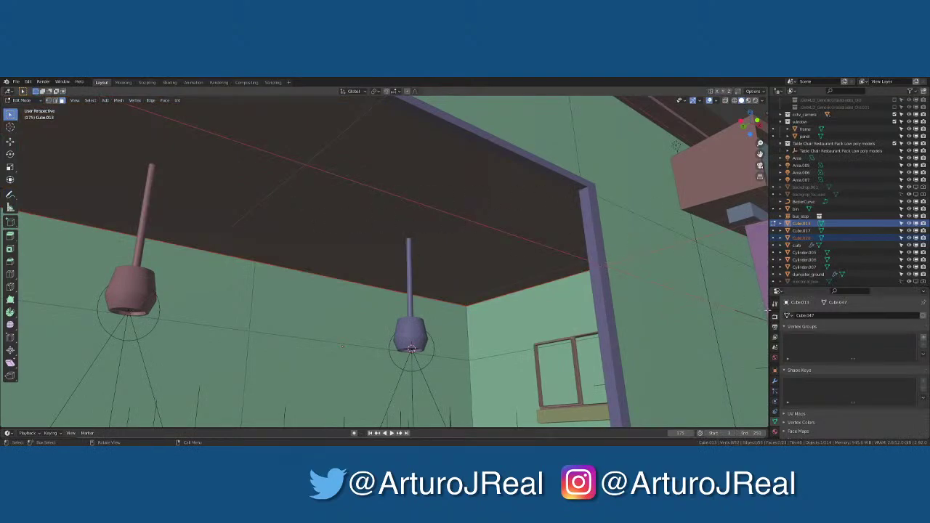
click(775, 381)
click(810, 320)
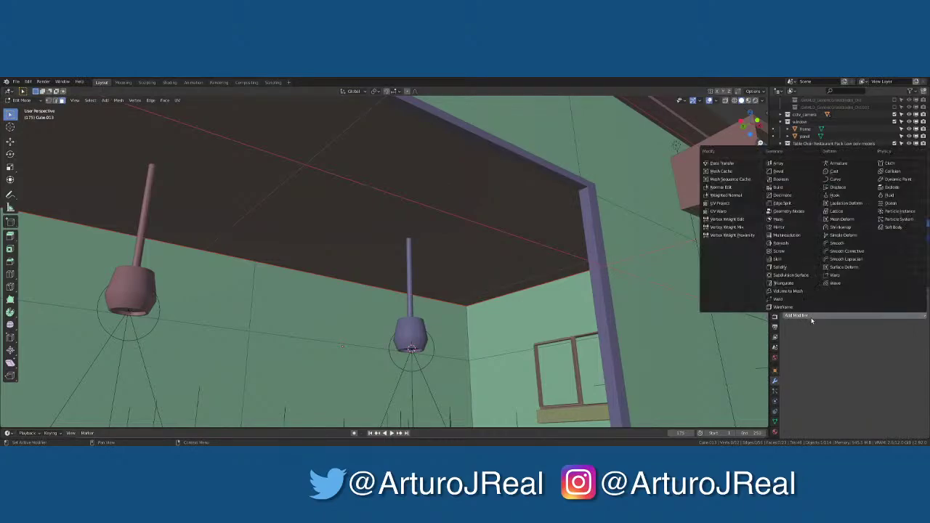
click(780, 266)
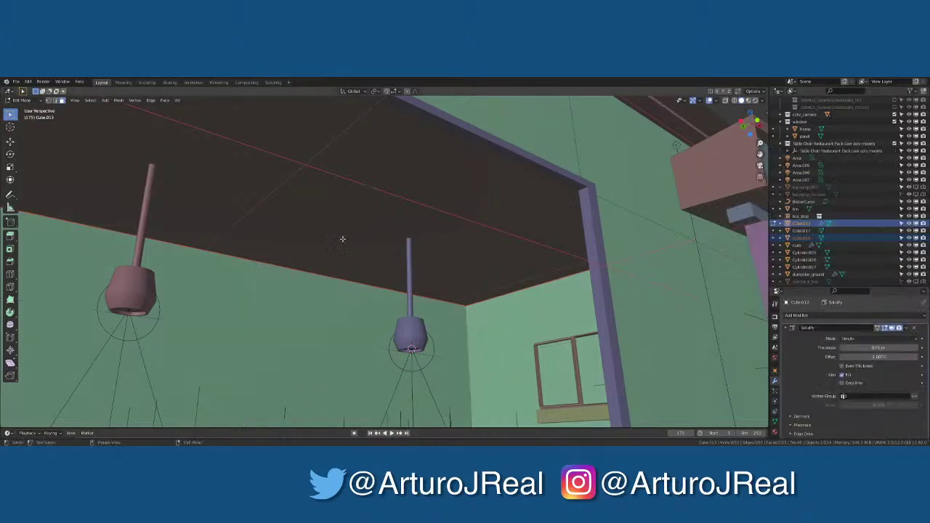
Check the separated ceiling object in Edit Mode, then select the restaurant building mesh
mouse_move(354, 217)
middle_down()
mouse_move(336, 222)
mouse_move(359, 210)
middle_up()
key(Tab)
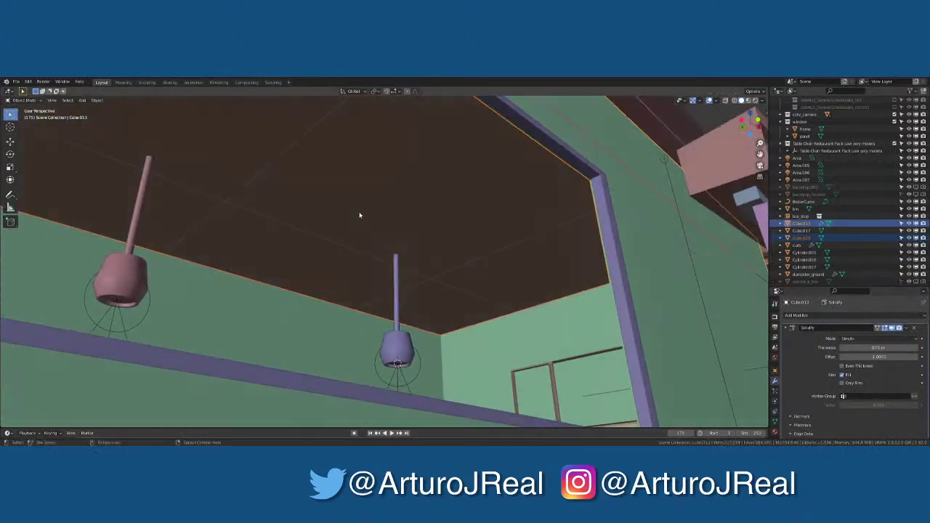
click(364, 209)
key(Tab)
click(364, 210)
key(Tab)
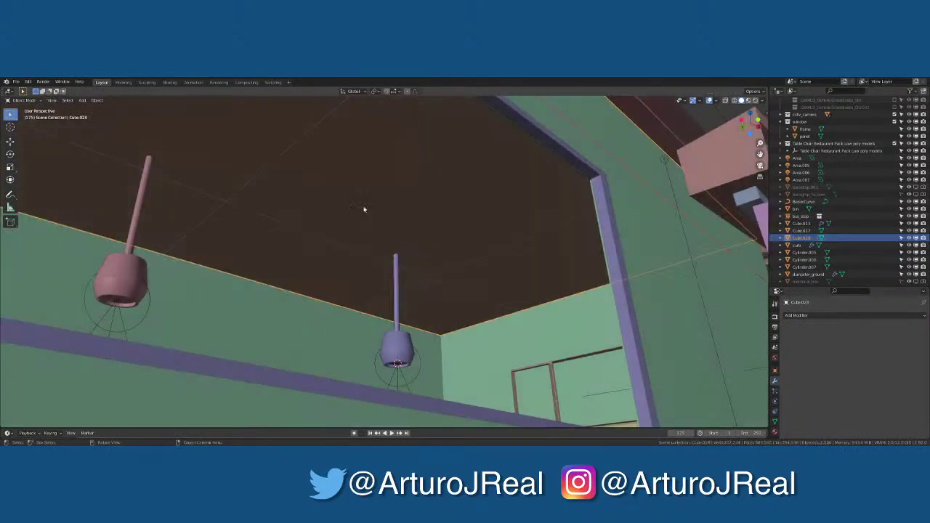
click(364, 209)
click(376, 205)
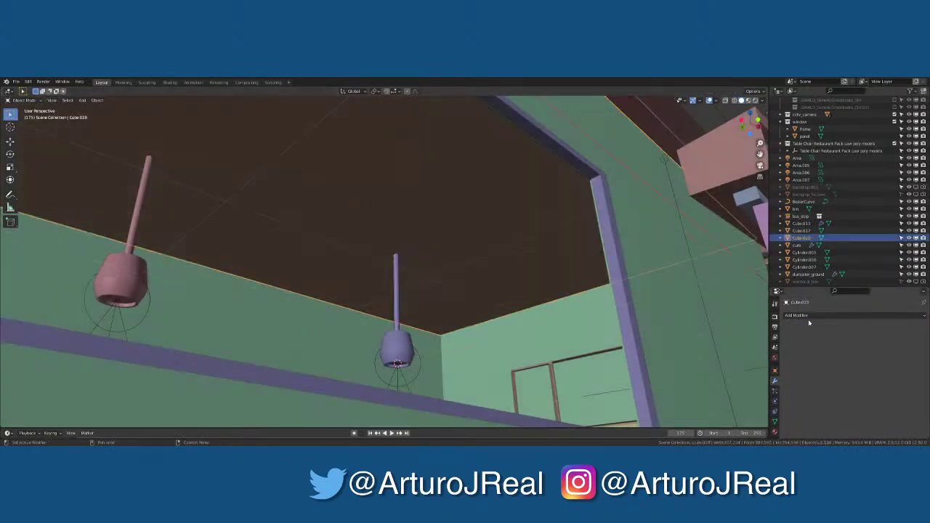
click(357, 262)
Frame the restaurant and select the ceiling object Cube.028 in Edit Mode
key(KP_Decimal)
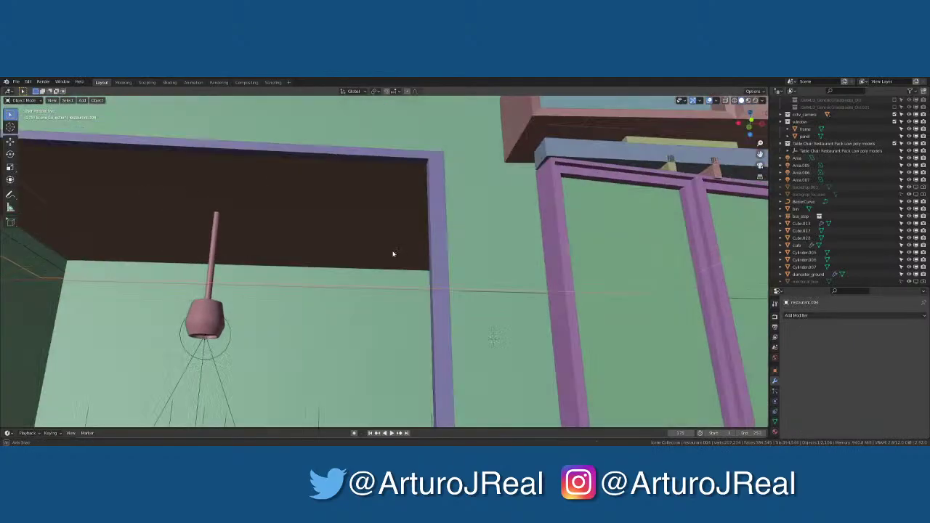
scroll(374, 261, down, 10)
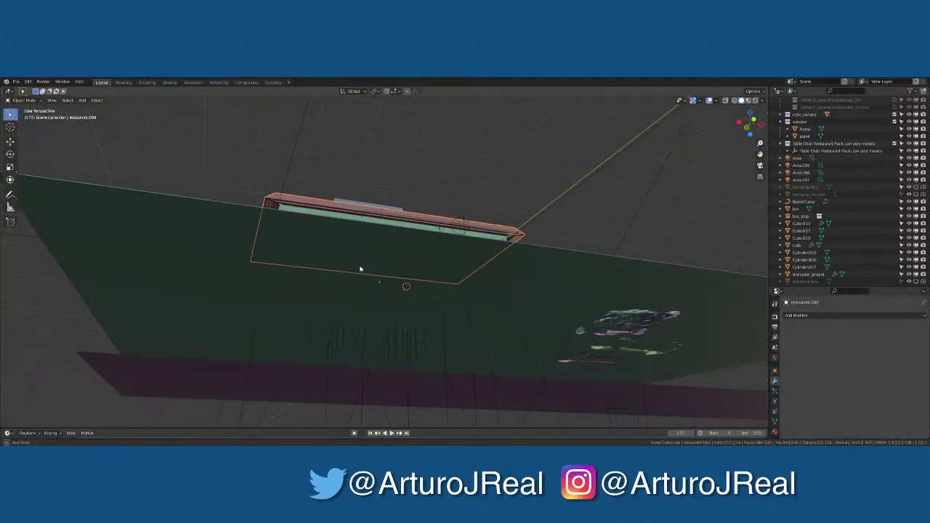
click(354, 278)
click(354, 278)
click(350, 273)
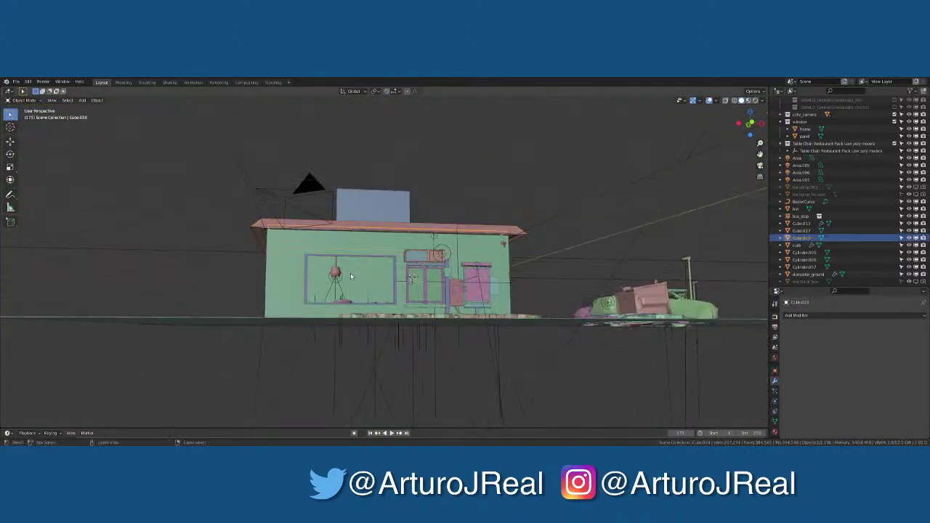
key(Tab)
key(Tab)
scroll(350, 273, up, 8)
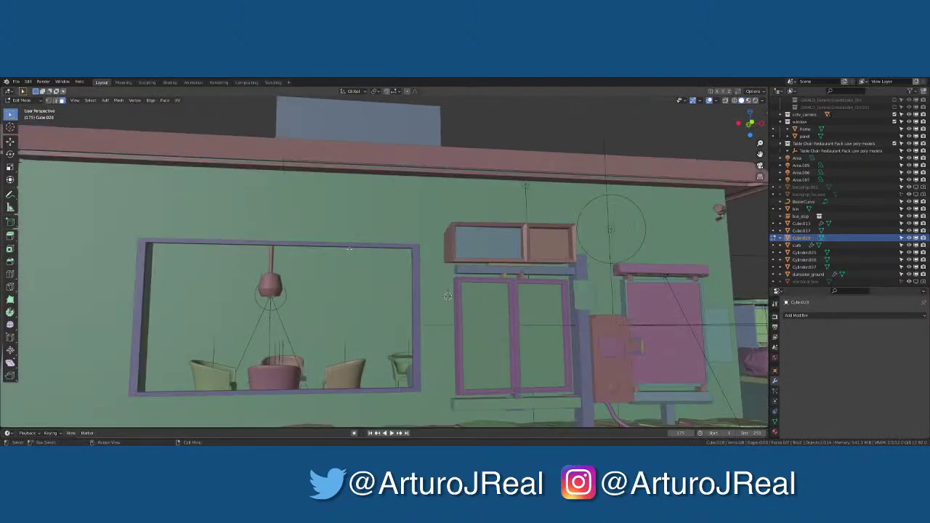
Switch to Material Preview and view the drive-thru through the scene camera
click(749, 101)
middle_drag(348, 311, 421, 208)
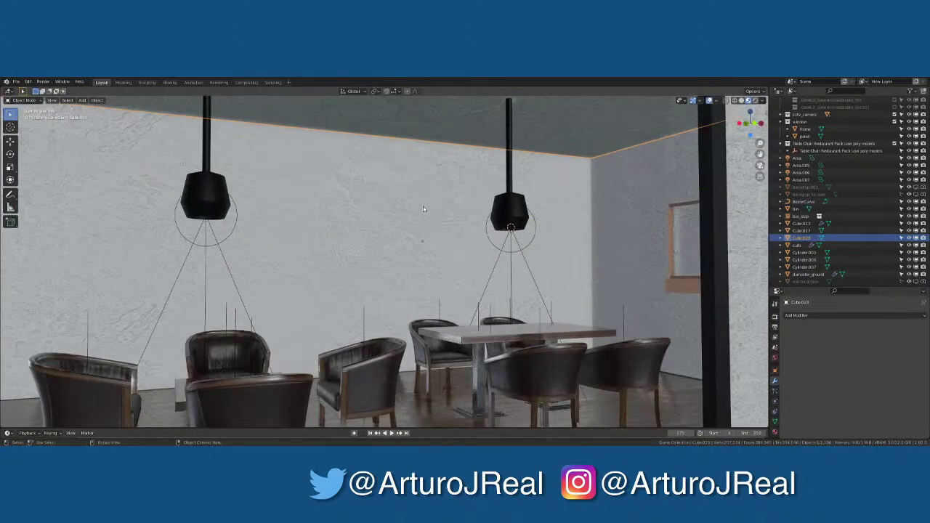
scroll(420, 217, down, 4)
scroll(413, 219, up, 4)
key(KP_0)
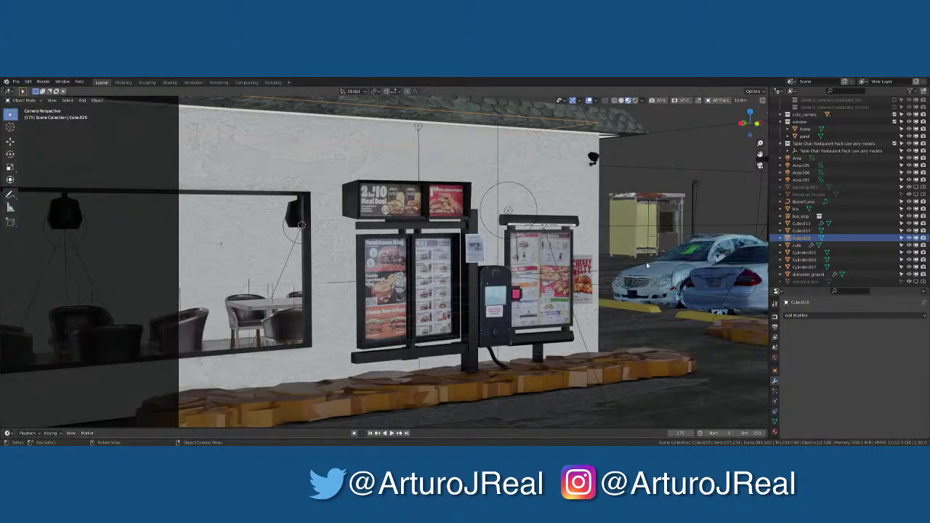
Switch the viewport to Rendered shading and select the spot light above the table
click(635, 100)
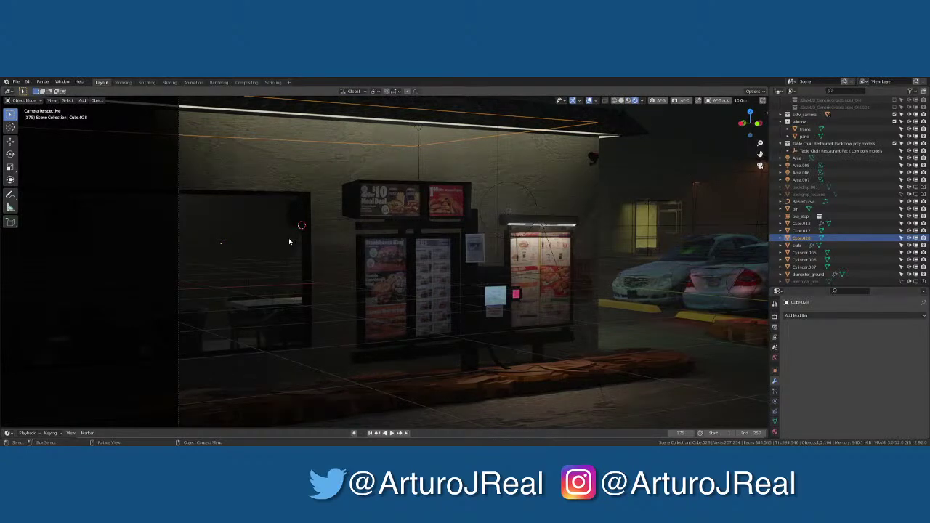
click(301, 226)
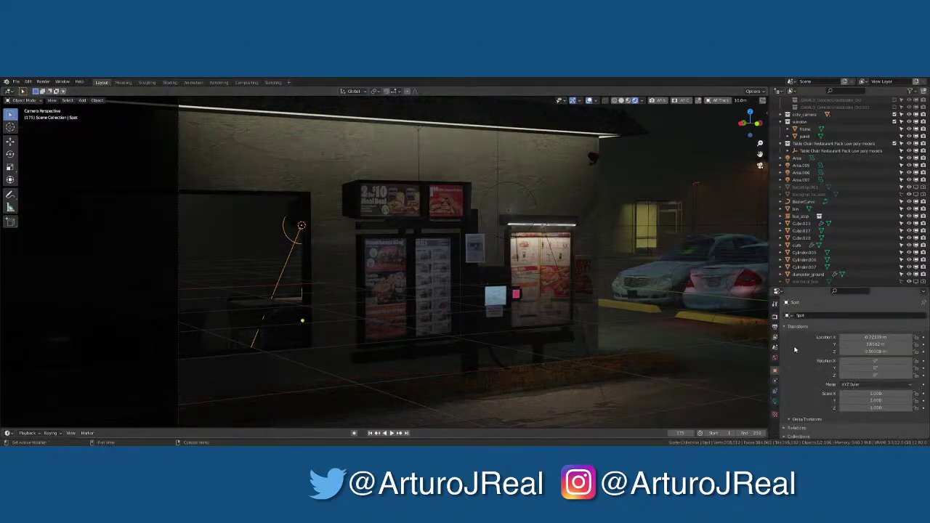
click(775, 402)
scroll(858, 378, down, 3)
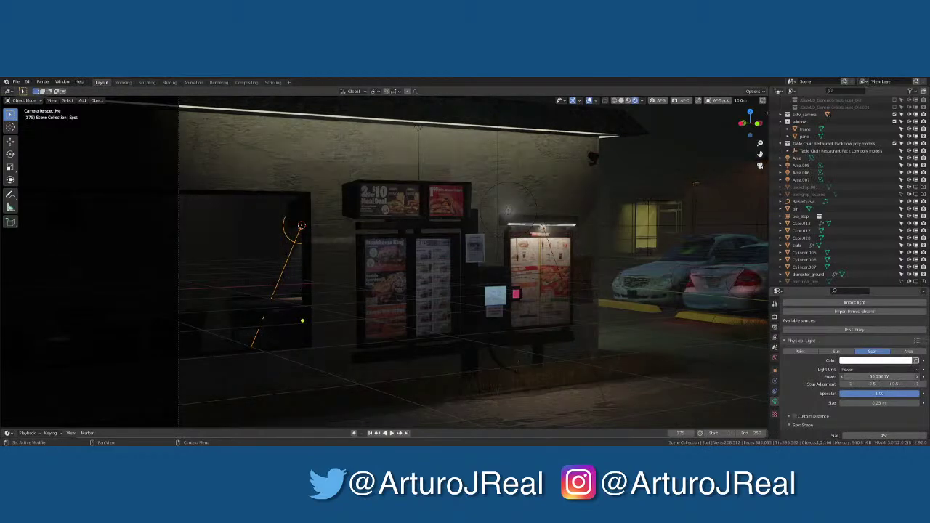
Set the spot light's Power to 50 W and its Size to 0.1 m
drag(880, 377, 901, 376)
click(880, 377)
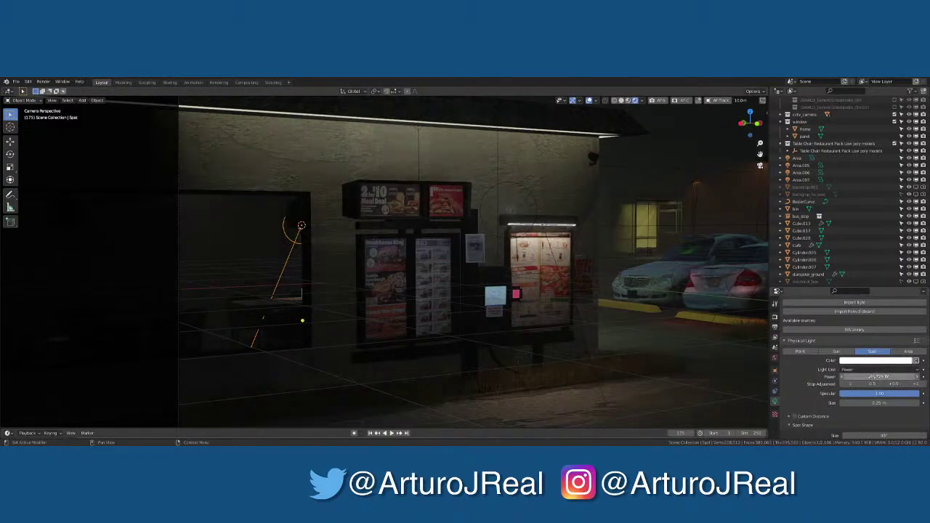
text(50)
key(Return)
click(878, 404)
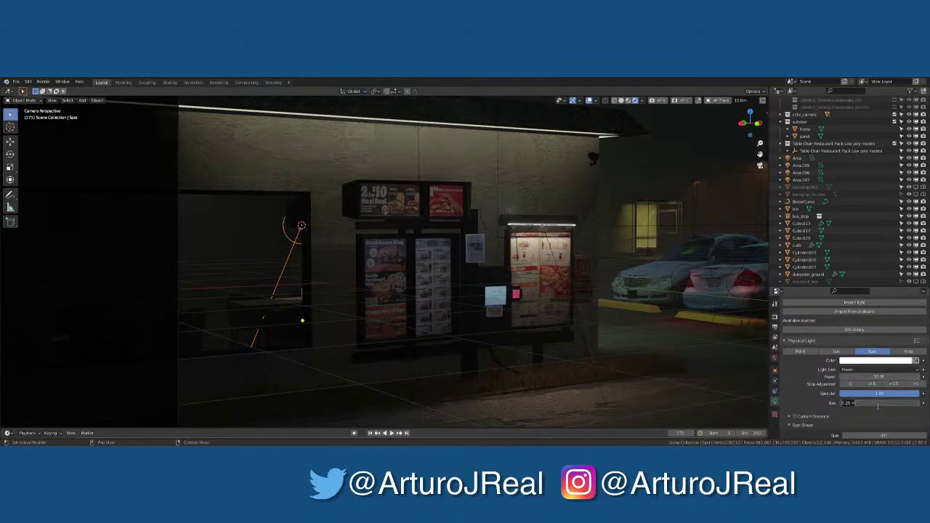
key(BackSpace)
text(.1)
key(Return)
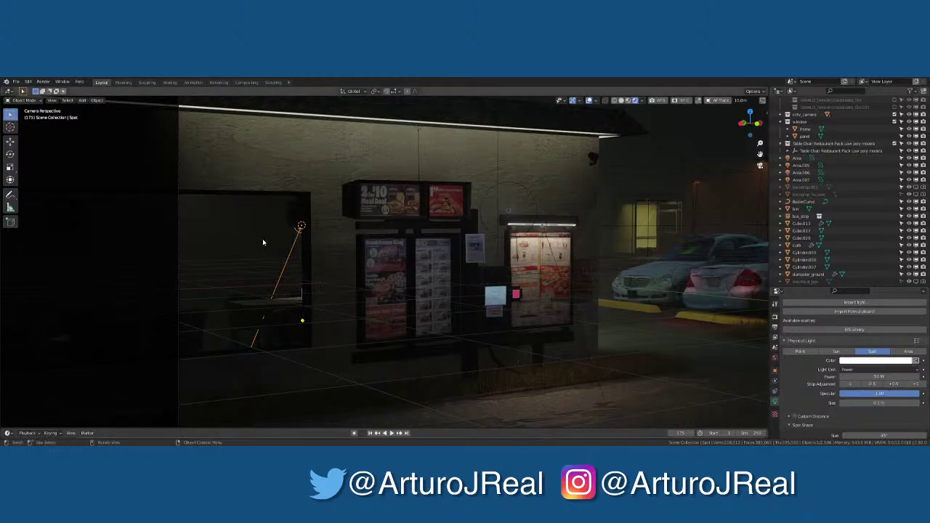
scroll(263, 242, down, 4)
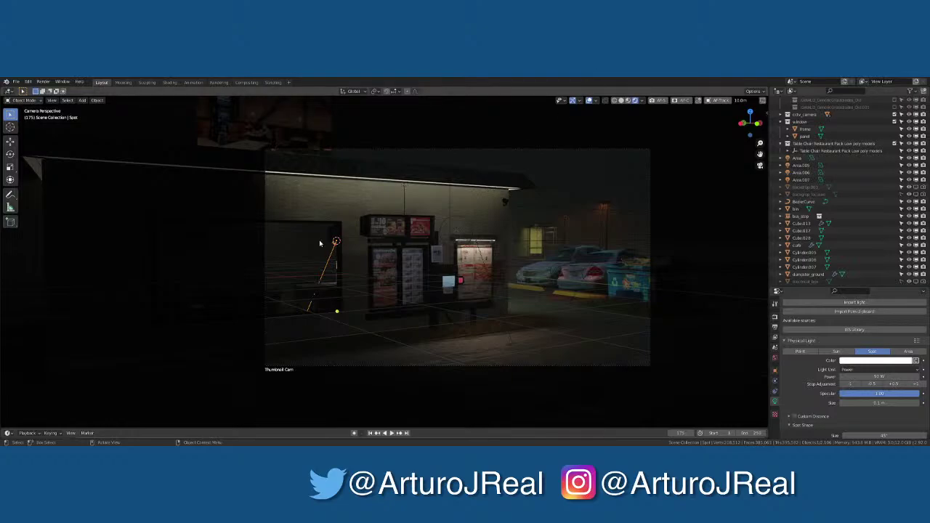
Nudge the spot light along the Y axis so it sits over the table
scroll(321, 262, up, 3)
middle_drag(306, 263, 335, 263)
scroll(335, 263, up, 4)
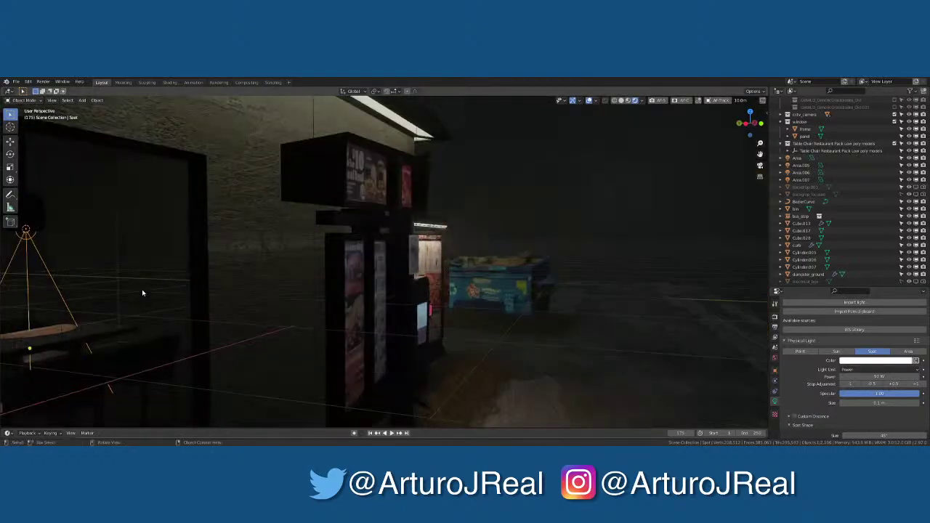
shift+middle_drag(142, 293, 251, 285)
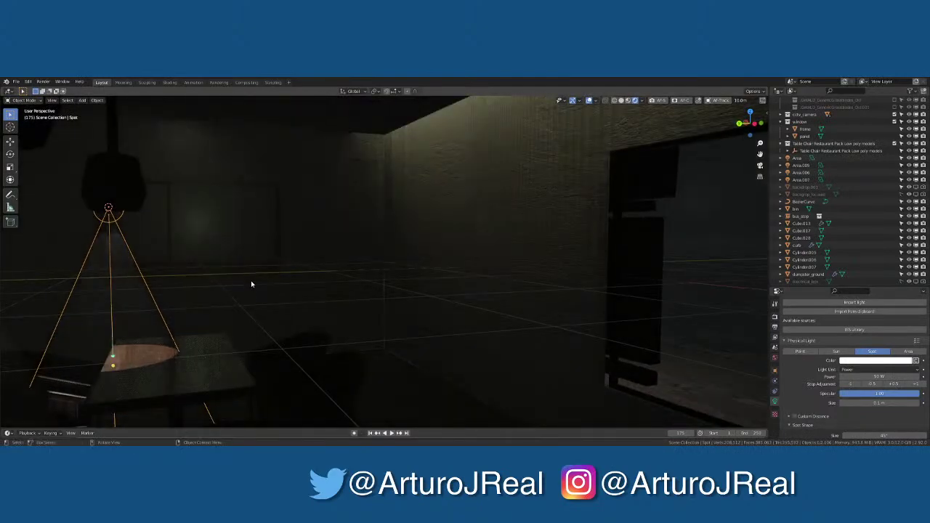
key(g)
key(y)
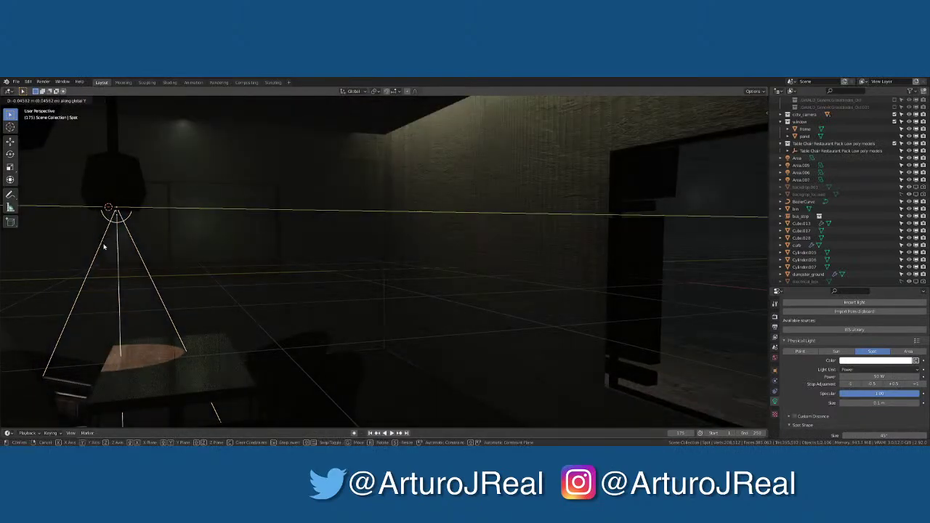
click(107, 247)
Widen the spot light's cone angle to about 74°
scroll(135, 249, up, 2)
scroll(134, 248, down, 3)
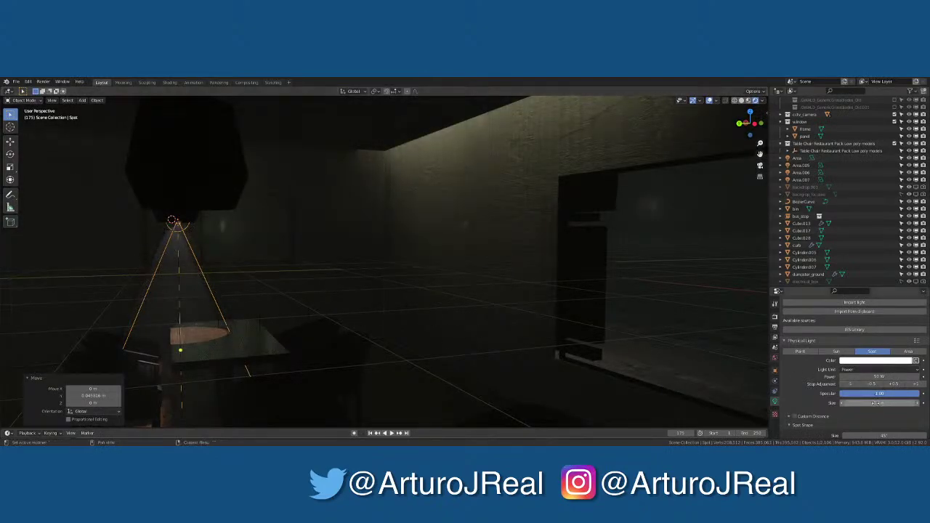
scroll(829, 418, down, 1)
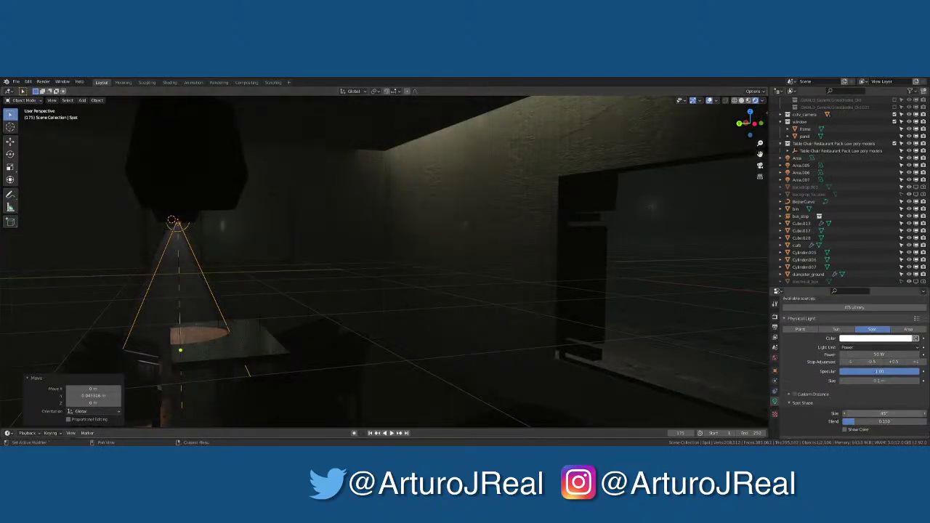
drag(883, 413, 929, 414)
drag(884, 413, 858, 414)
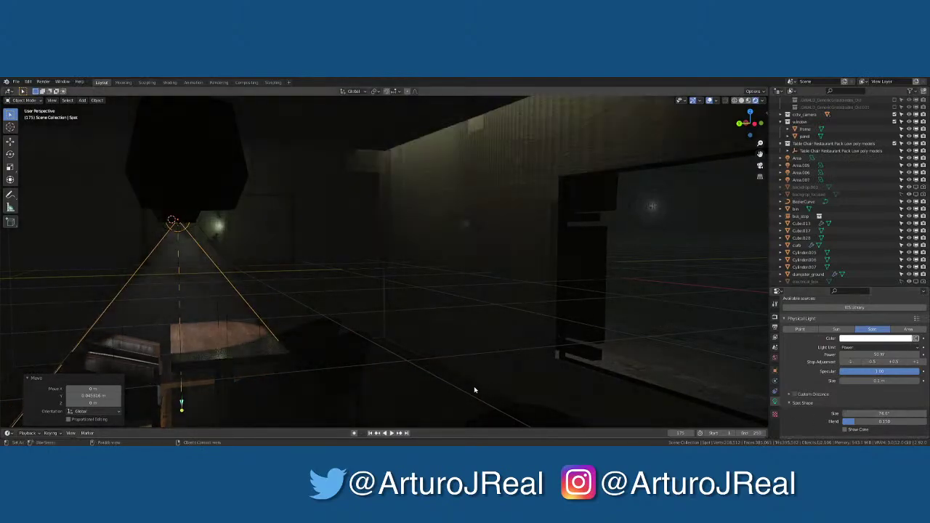
middle_drag(474, 386, 297, 306)
Duplicate the spot light as Spot.002 and raise it about 1.39 m along Z
key(shift+d)
key(z)
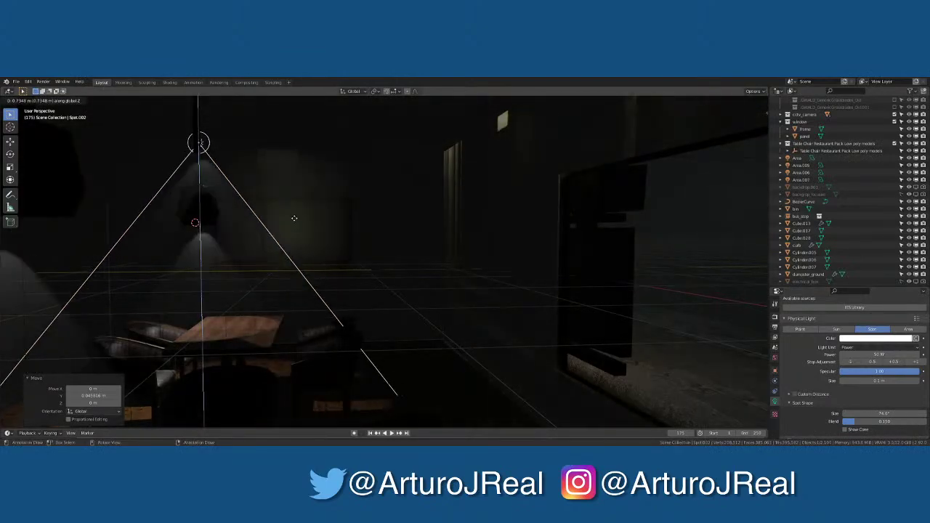
click(291, 221)
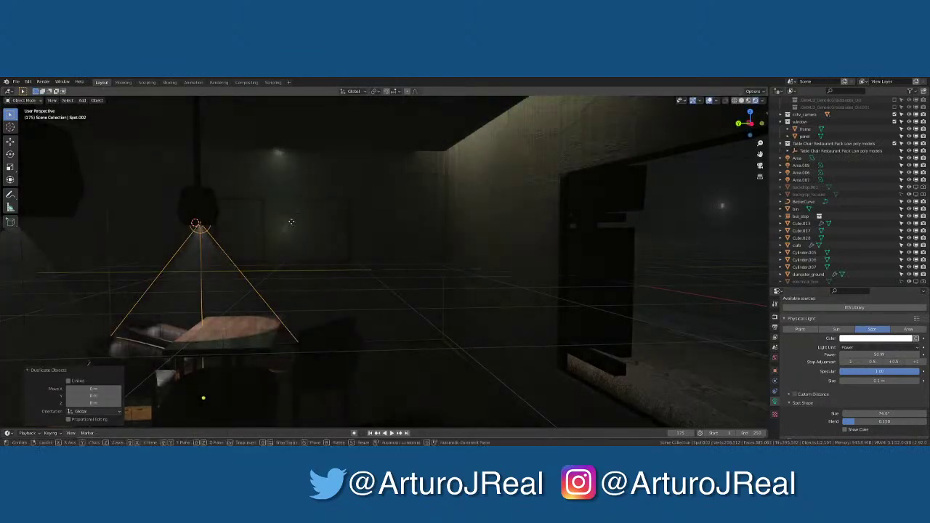
key(g)
key(z)
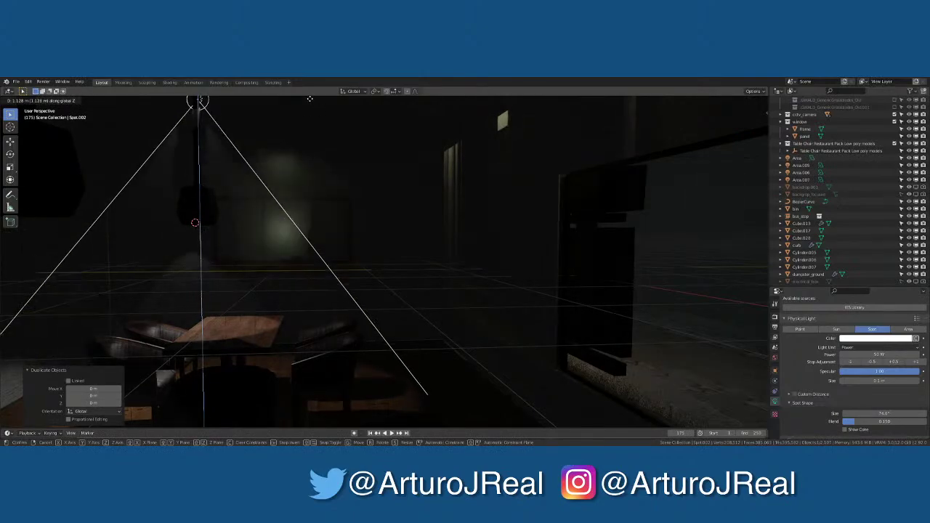
click(310, 423)
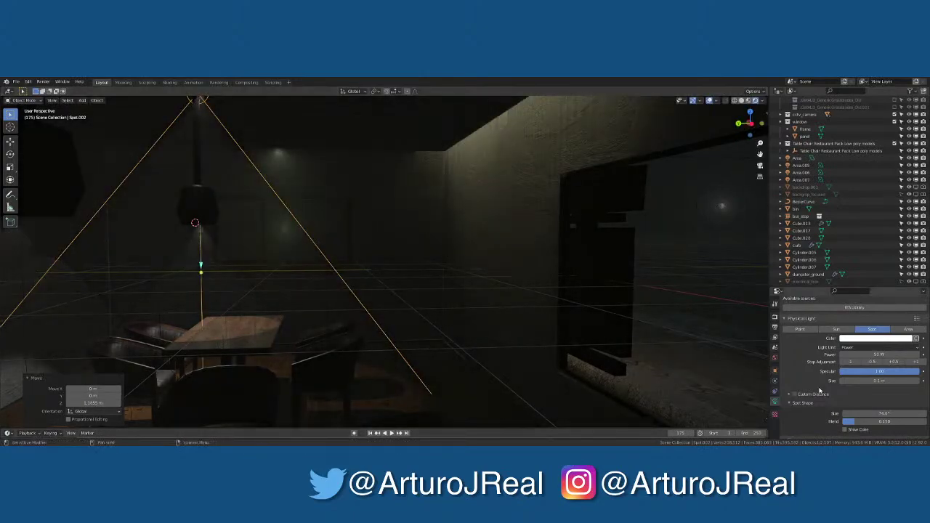
Widen Spot.002's cone and look at it through the scene camera
mouse_move(879, 414)
mouse_down()
mouse_move(927, 414)
mouse_move(868, 415)
mouse_up()
key(KP_0)
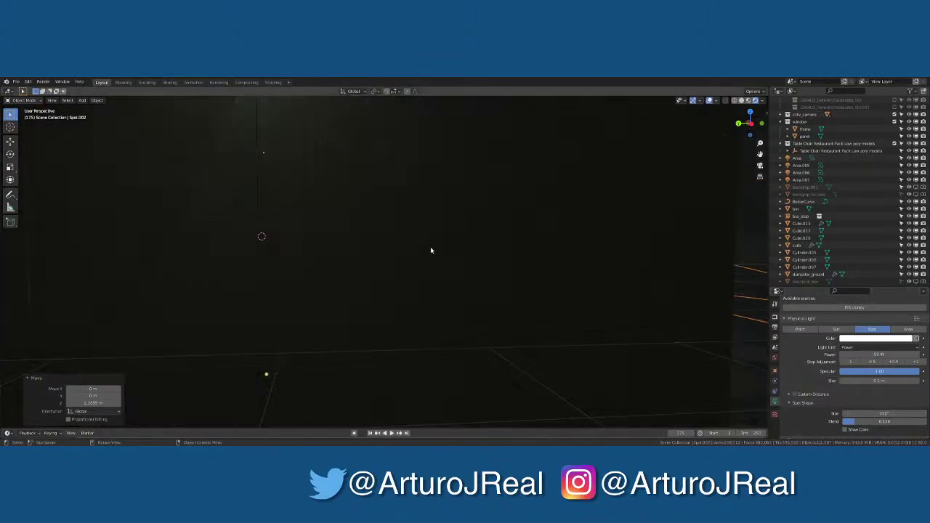
scroll(284, 251, down, 3)
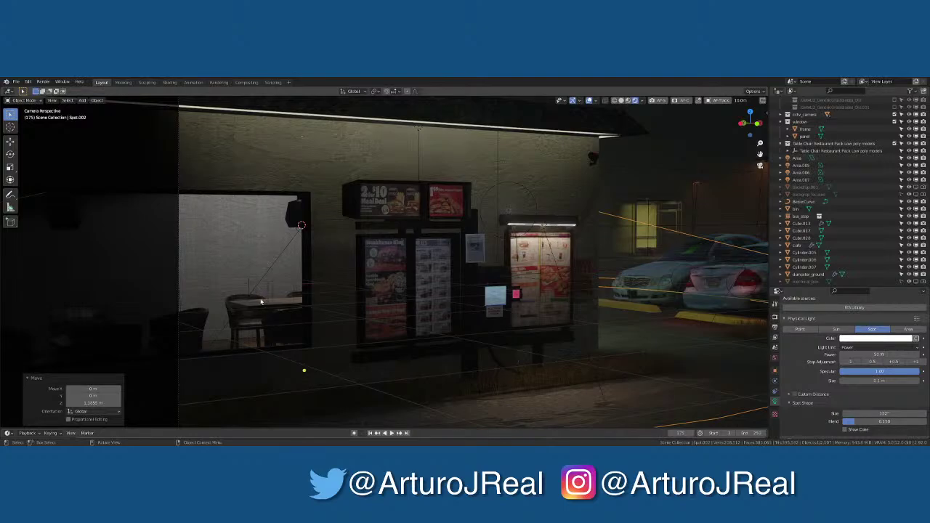
Move Spot.002 about 1.09 m along the X axis, checking it from the Thumbnail Cam view
scroll(258, 294, up, 2)
scroll(254, 288, down, 3)
scroll(256, 288, up, 2)
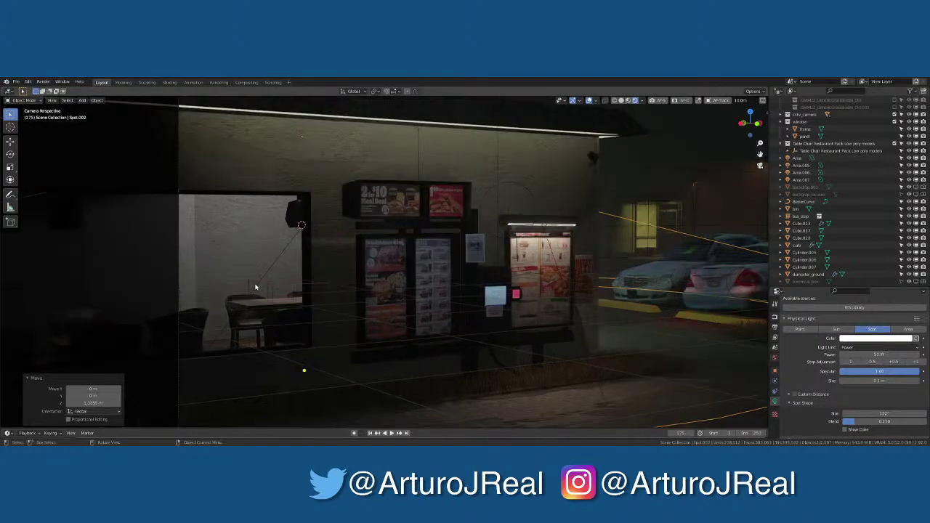
scroll(255, 288, up, 1)
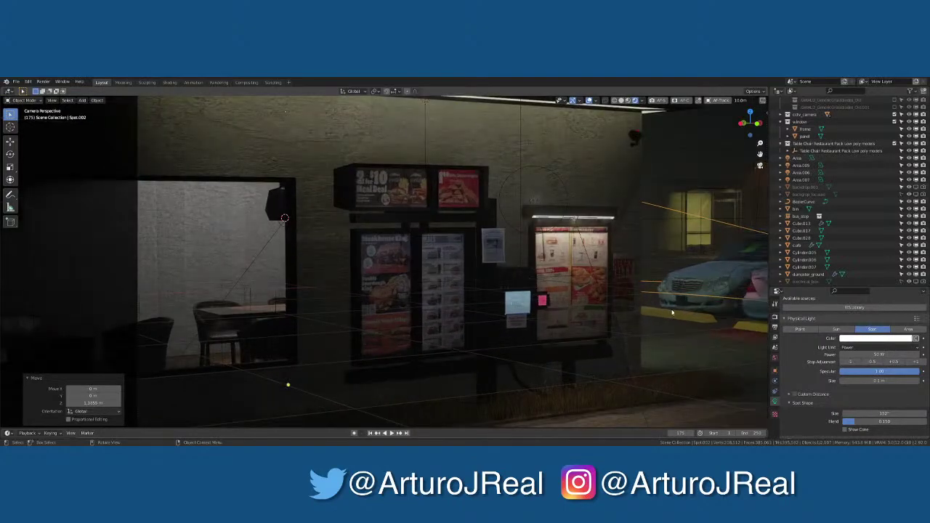
middle_drag(309, 315, 205, 168)
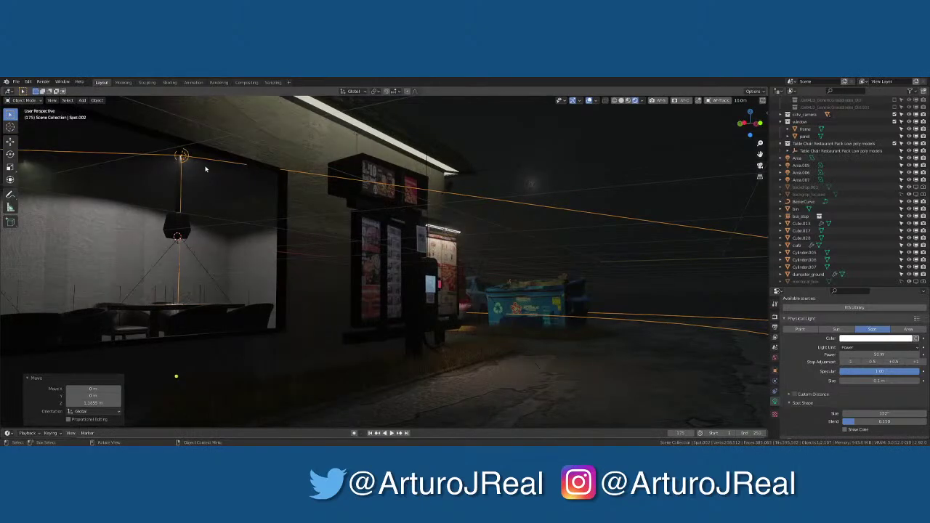
key(KP_0)
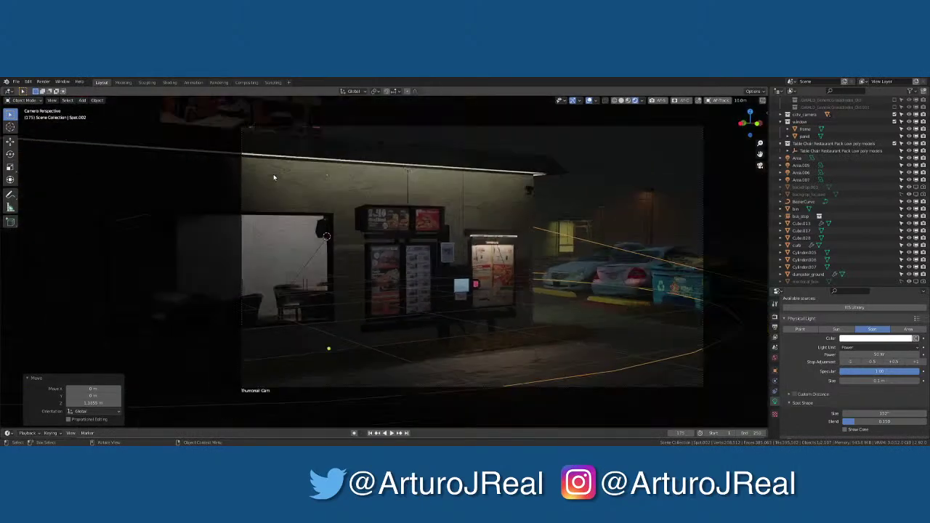
key(g)
key(x)
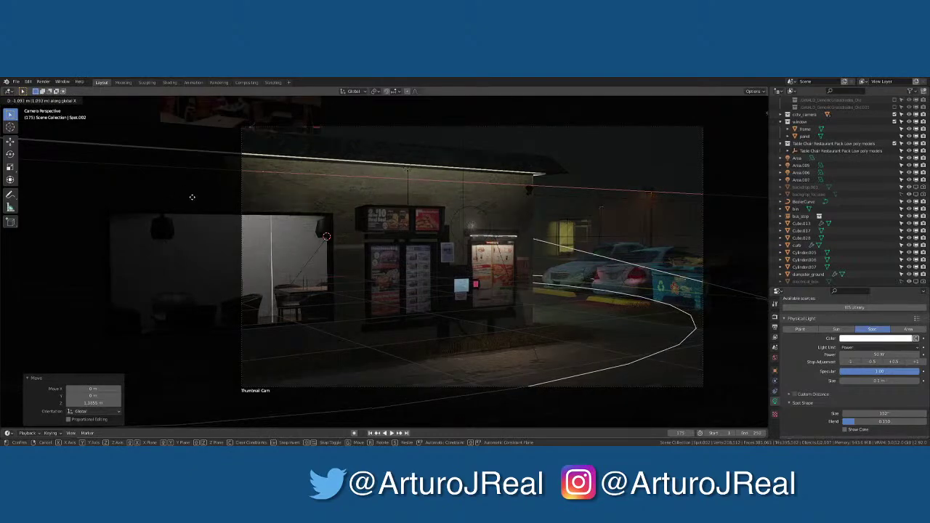
click(192, 197)
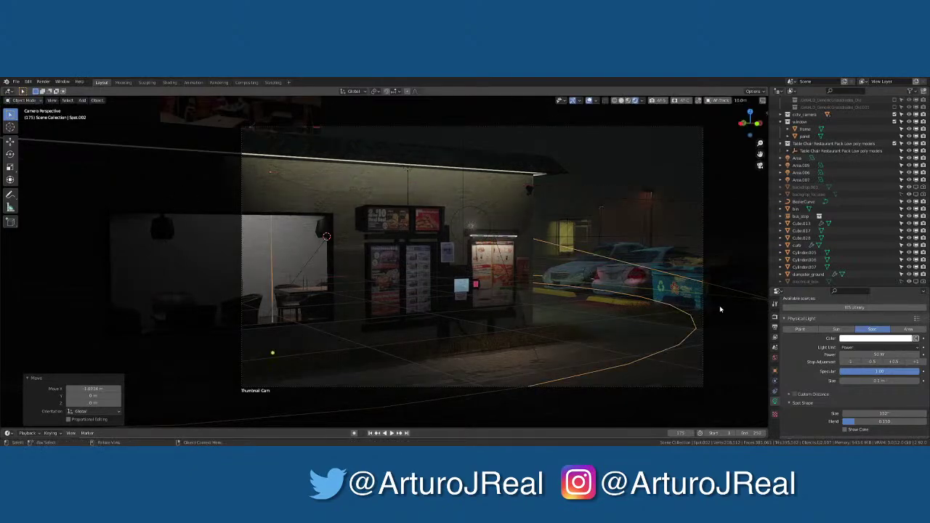
Raise Spot.002's light power to 250 W
click(863, 352)
text(100)
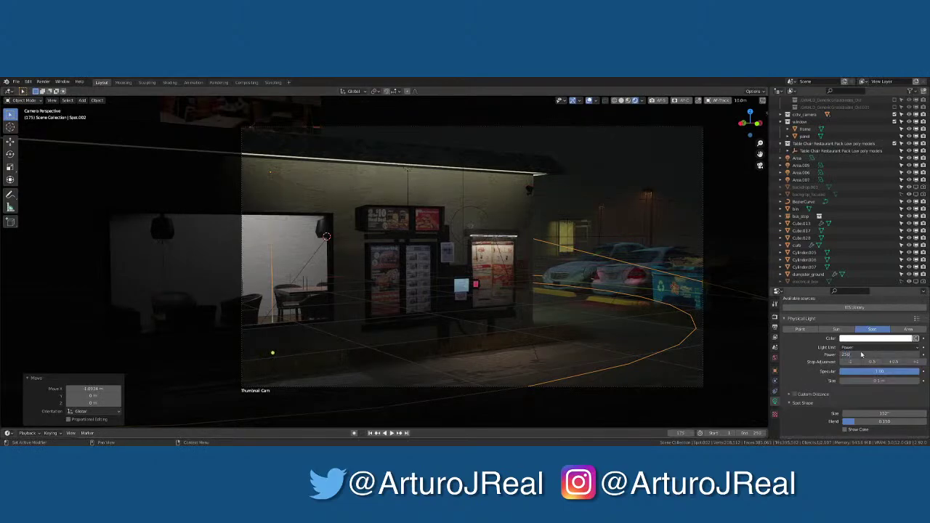
key(Return)
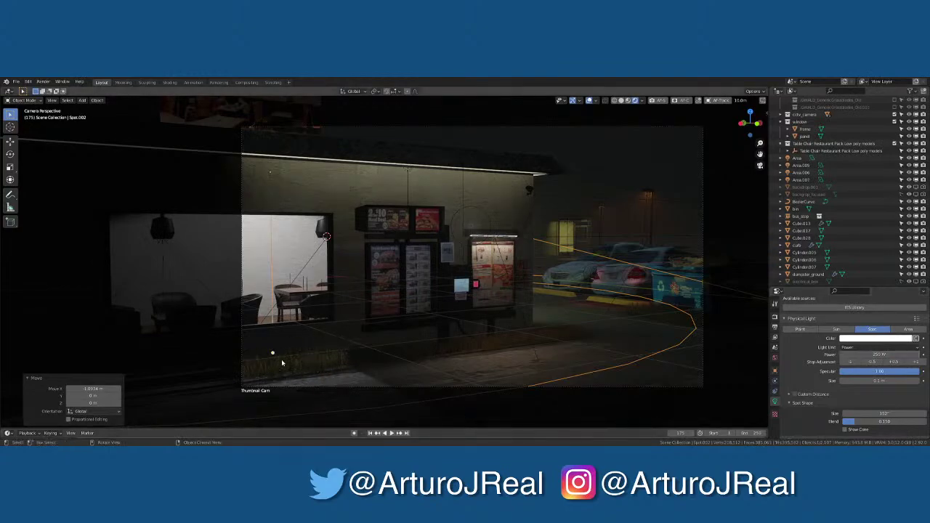
scroll(843, 169, up, 2)
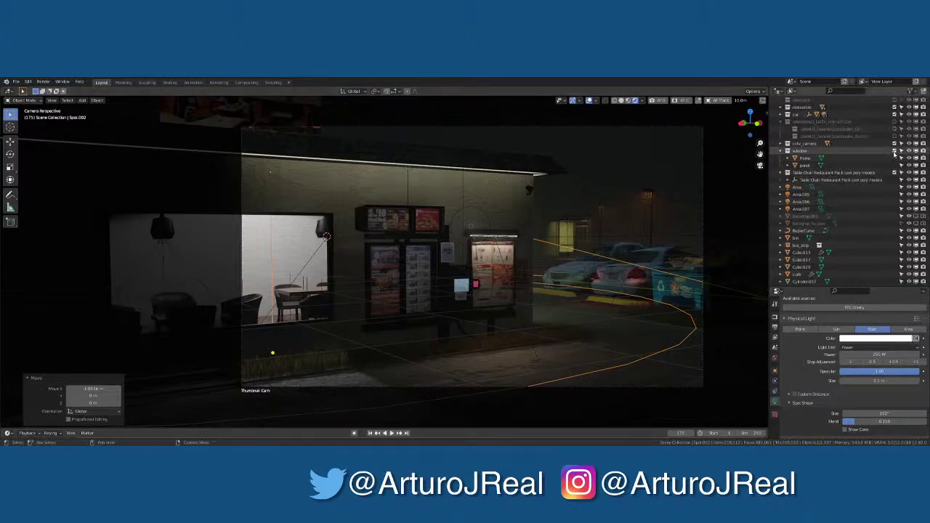
scroll(319, 193, down, 3)
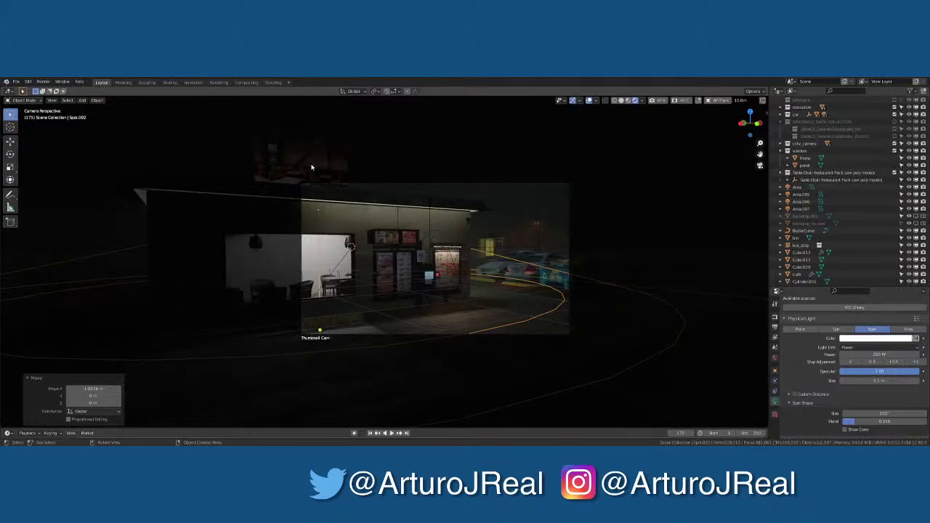
scroll(312, 167, up, 2)
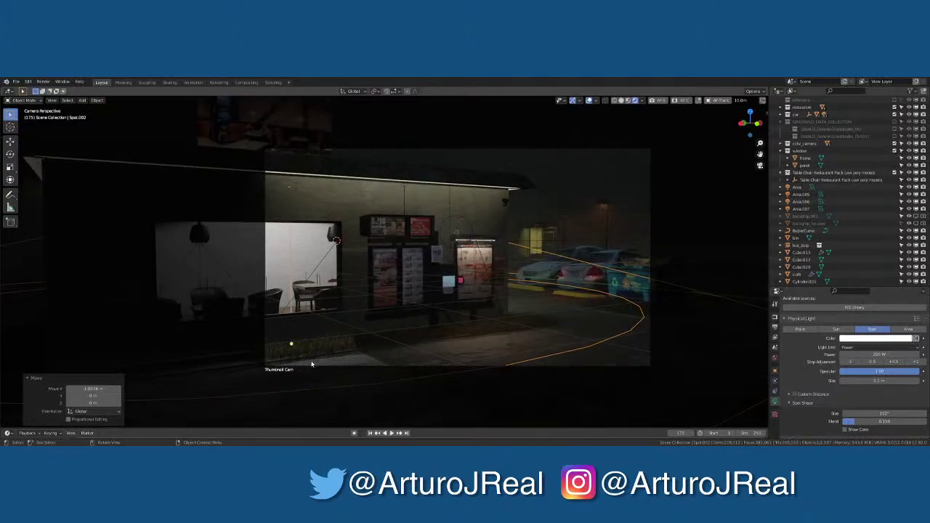
scroll(348, 341, up, 3)
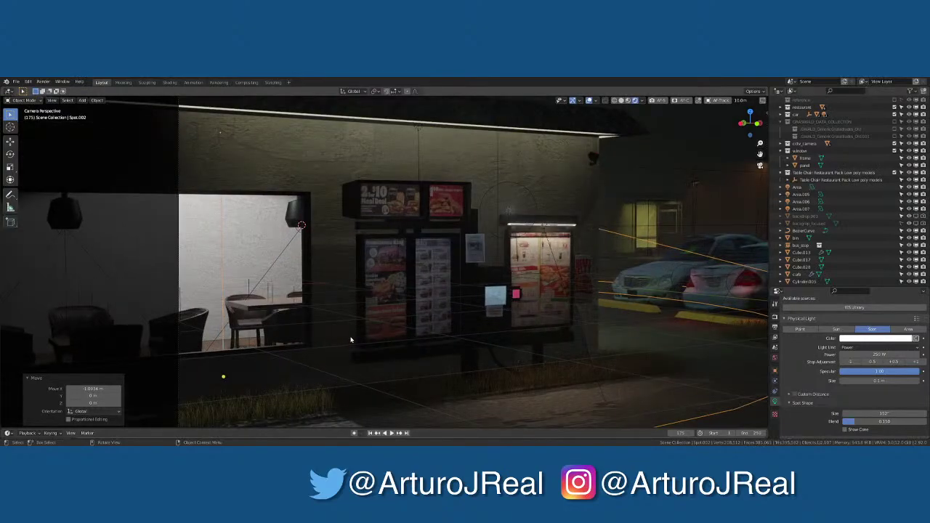
scroll(425, 340, down, 2)
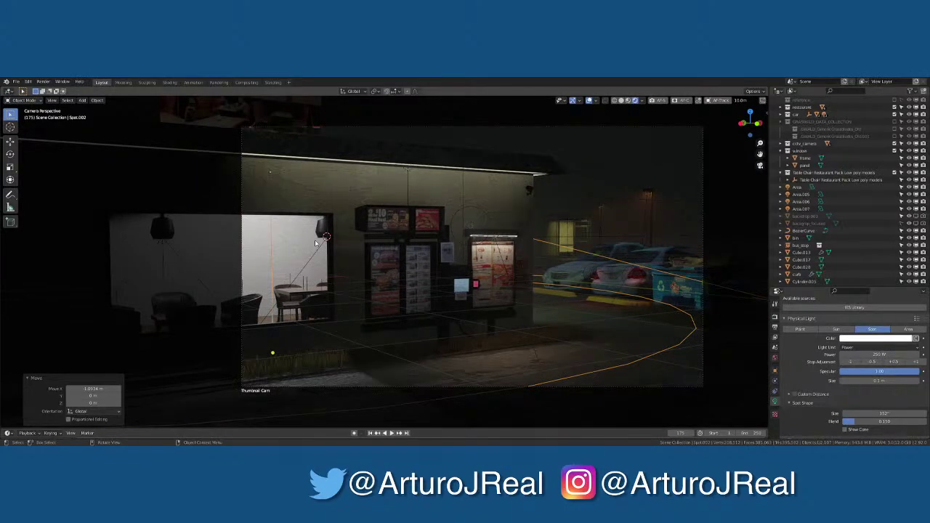
Slide Spot.002 along the global X axis to a new position
key(g)
key(x)
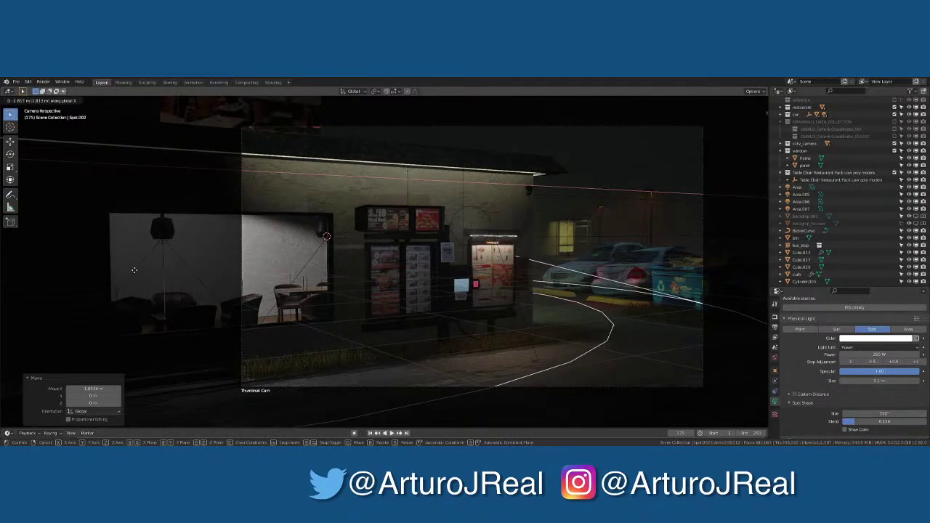
click(274, 254)
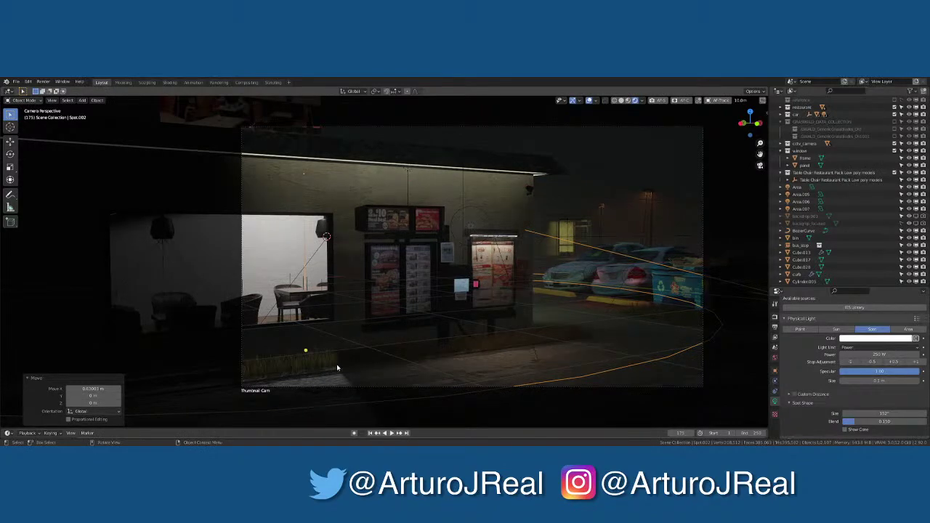
click(306, 299)
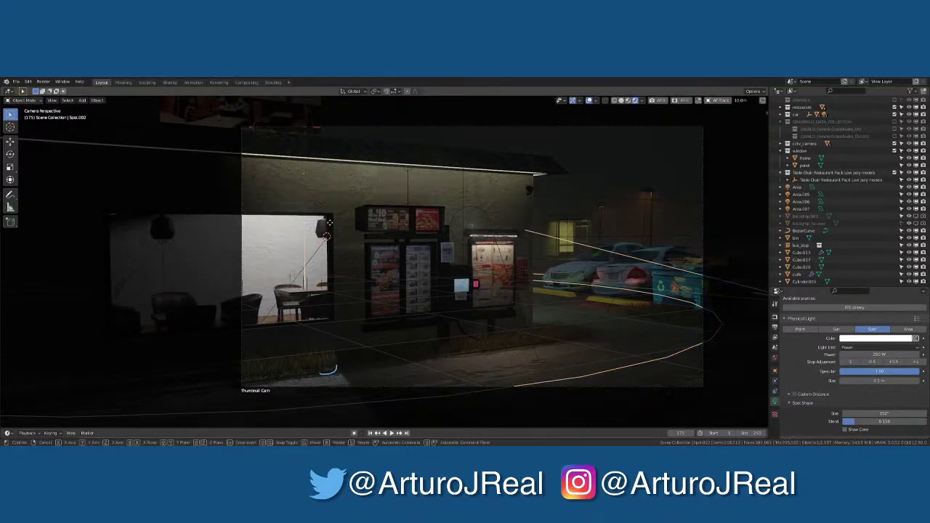
key(x)
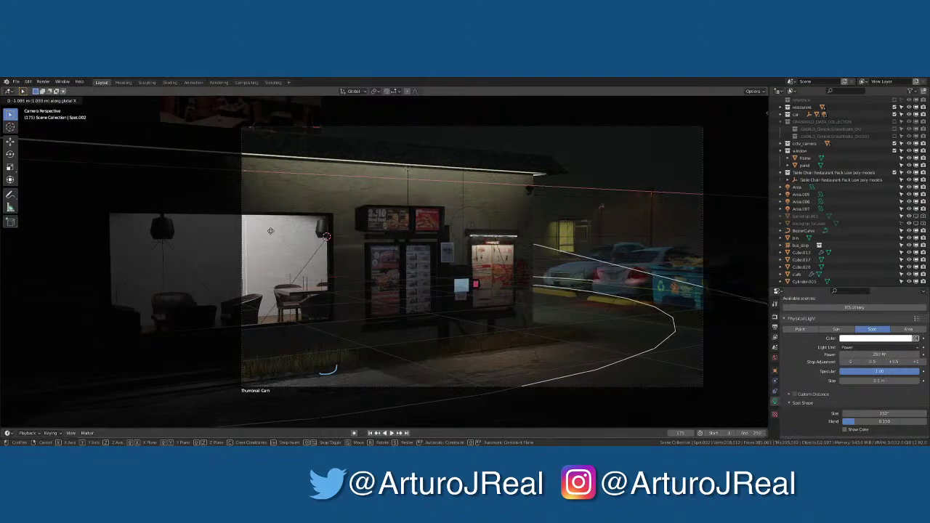
click(270, 231)
Lift Spot.002 about 0.1 m along the Z axis
key(g)
key(z)
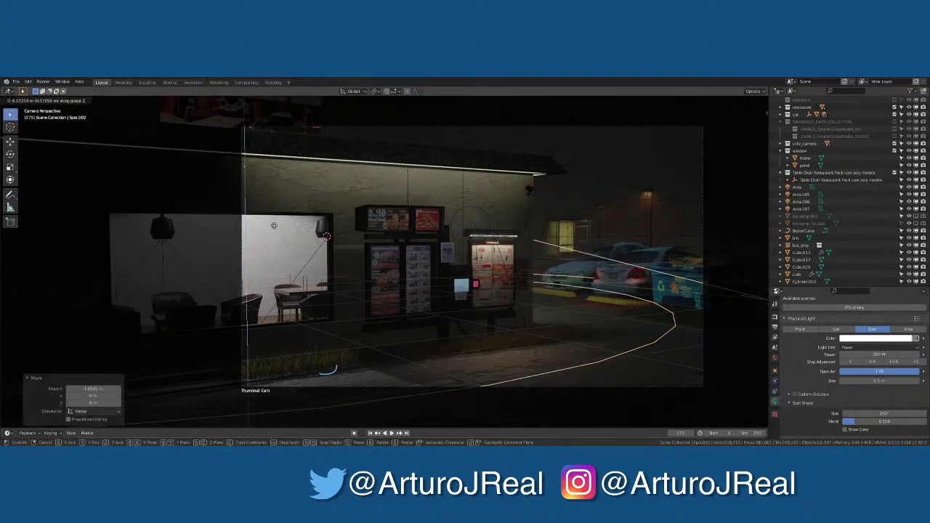
click(274, 227)
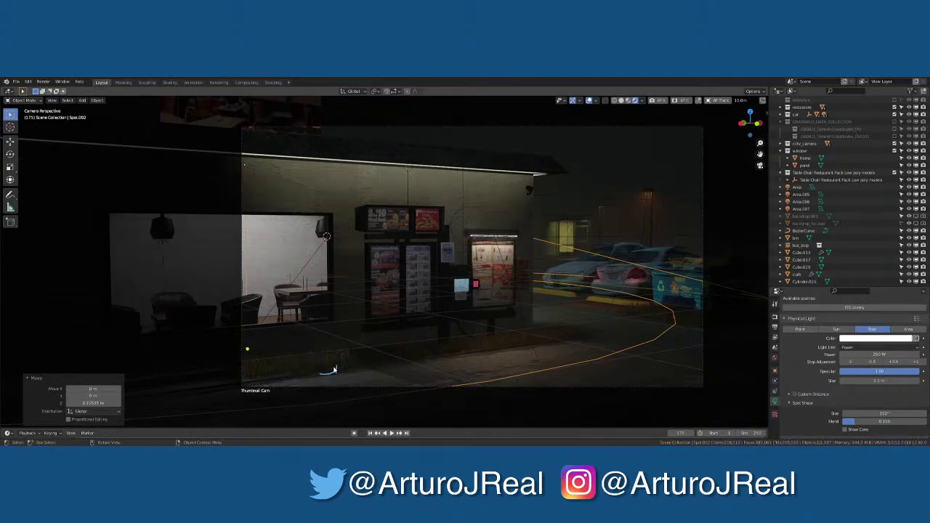
right_drag(319, 369, 318, 368)
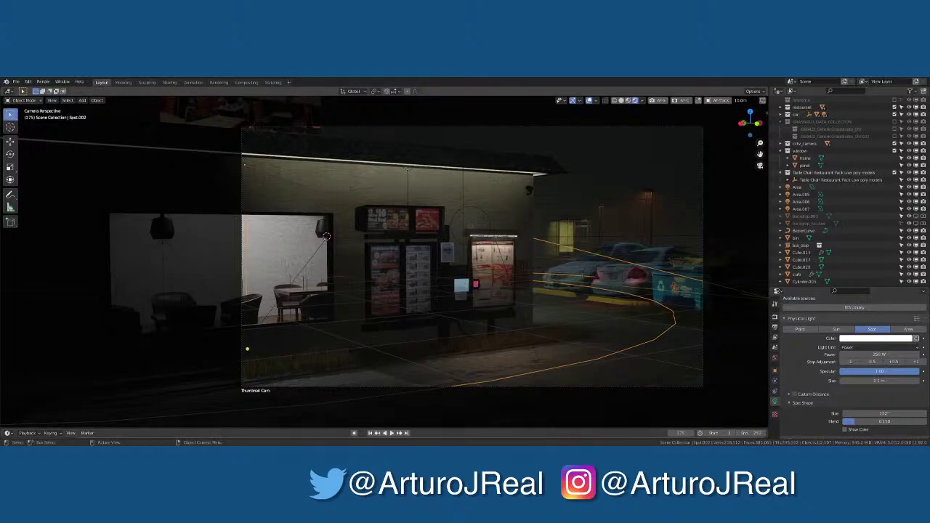
Hide the viewport overlays for a clean rendered preview
click(375, 381)
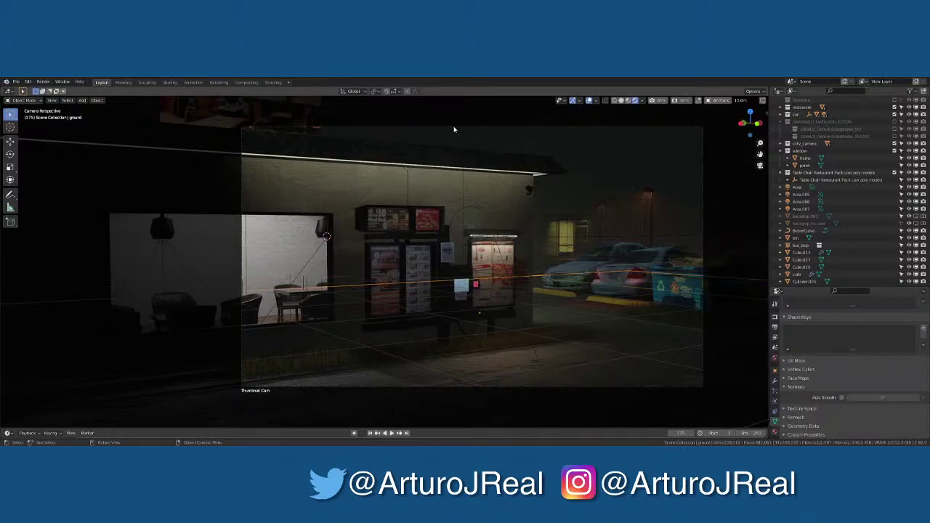
click(455, 129)
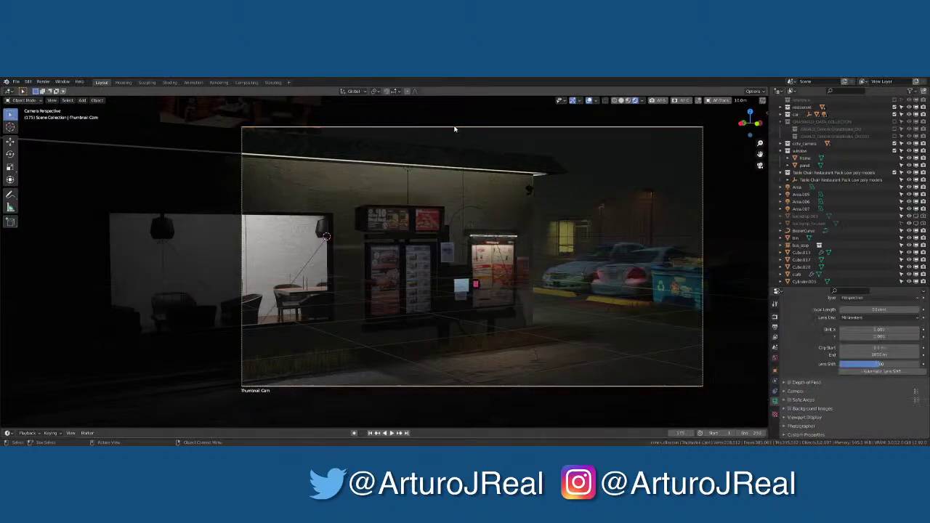
click(588, 101)
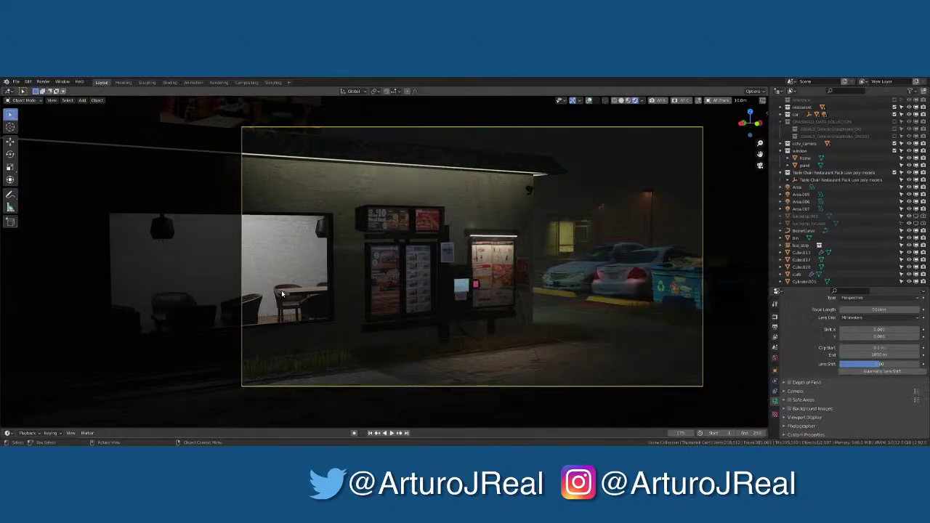
scroll(244, 314, up, 2)
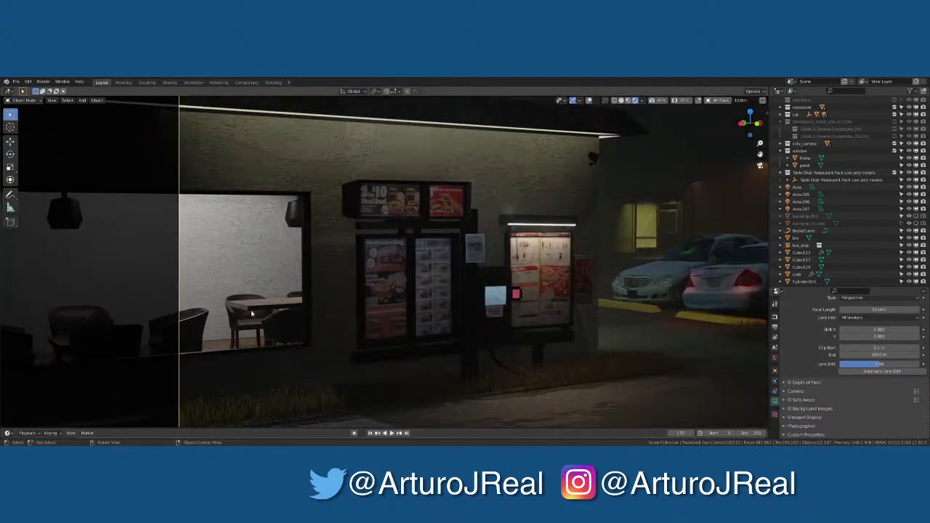
Frame the view on a chair inside the restaurant and orbit around the chairs and tables
click(190, 340)
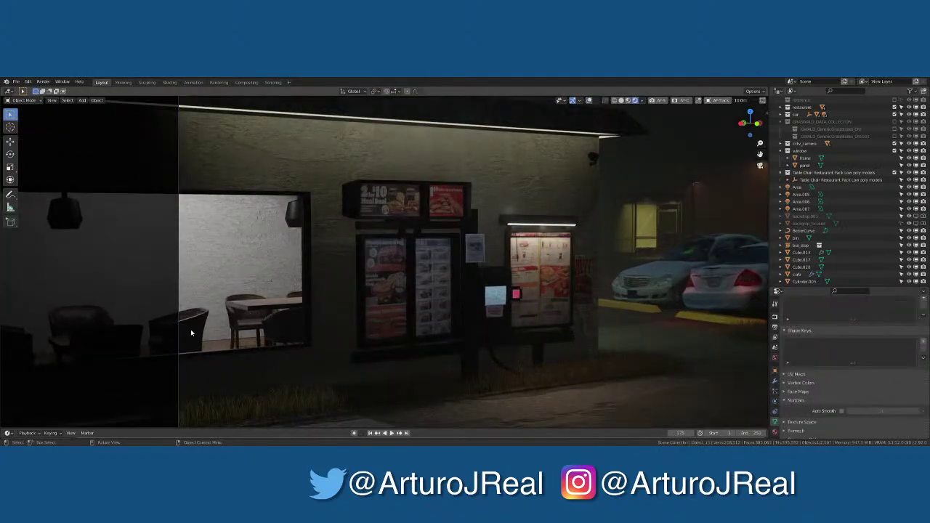
key(KP_Decimal)
scroll(192, 334, down, 2)
scroll(330, 282, down, 6)
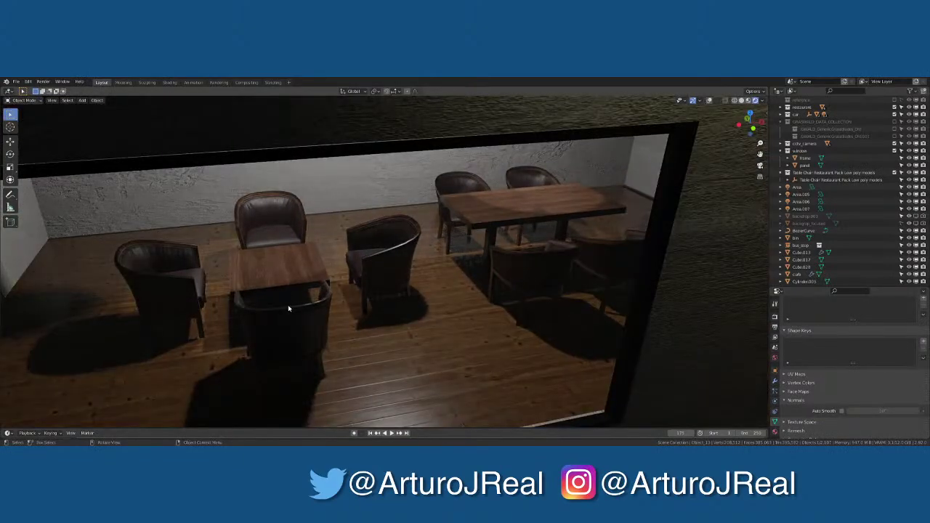
middle_drag(290, 309, 414, 252)
scroll(314, 303, up, 3)
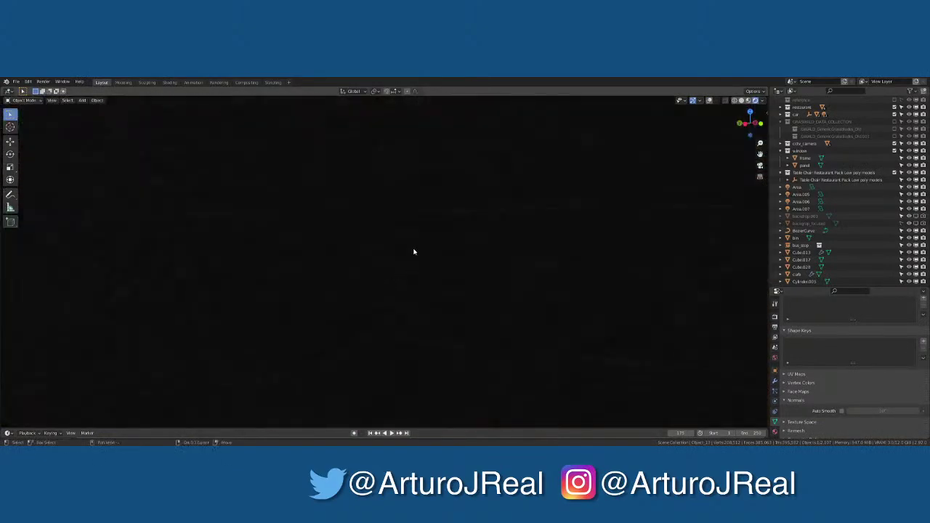
scroll(400, 300, down, 3)
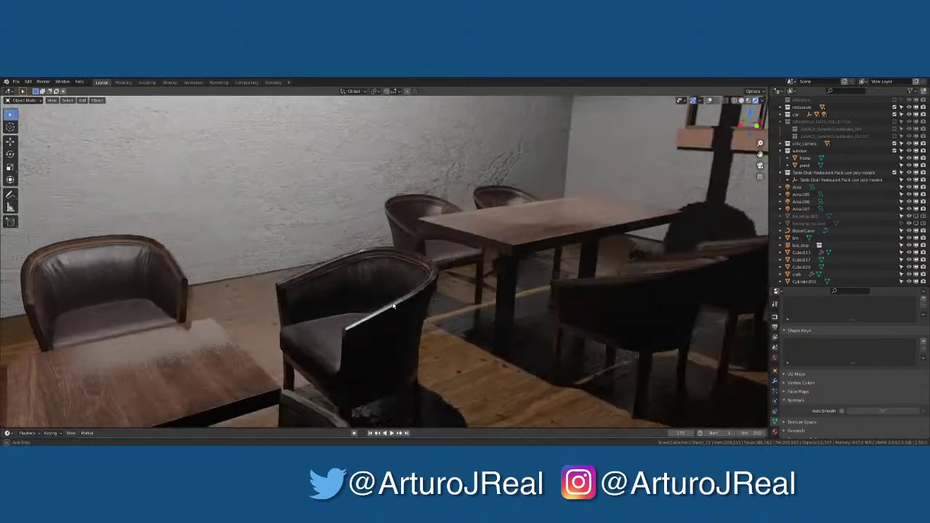
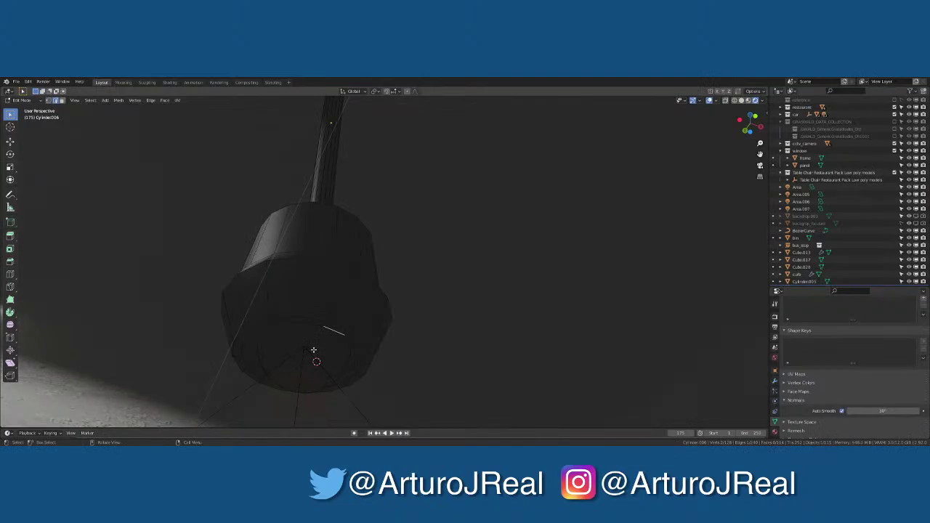
Delete the lamp cylinder's bottom cap face, leaving an open ring
click(313, 350)
key(x)
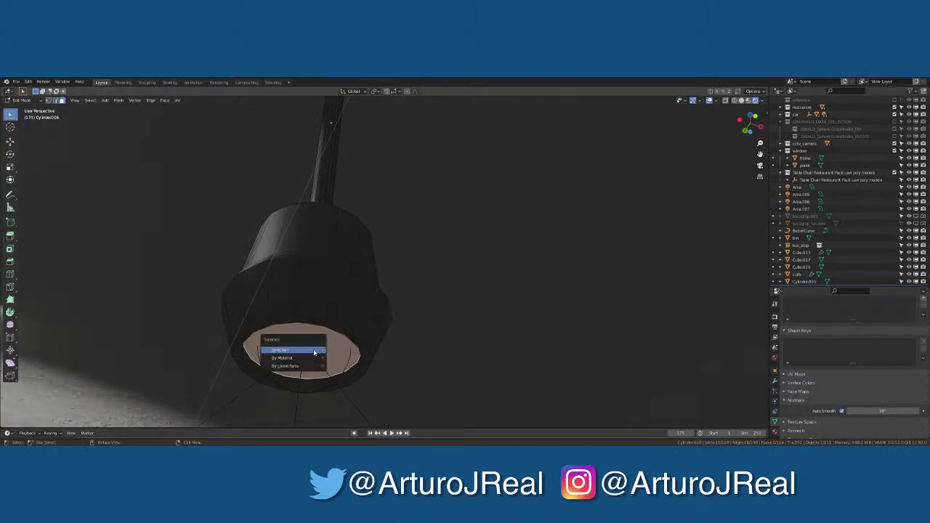
click(313, 352)
In the Shading workspace, try a different material on the lamp and inspect its nodes
click(170, 82)
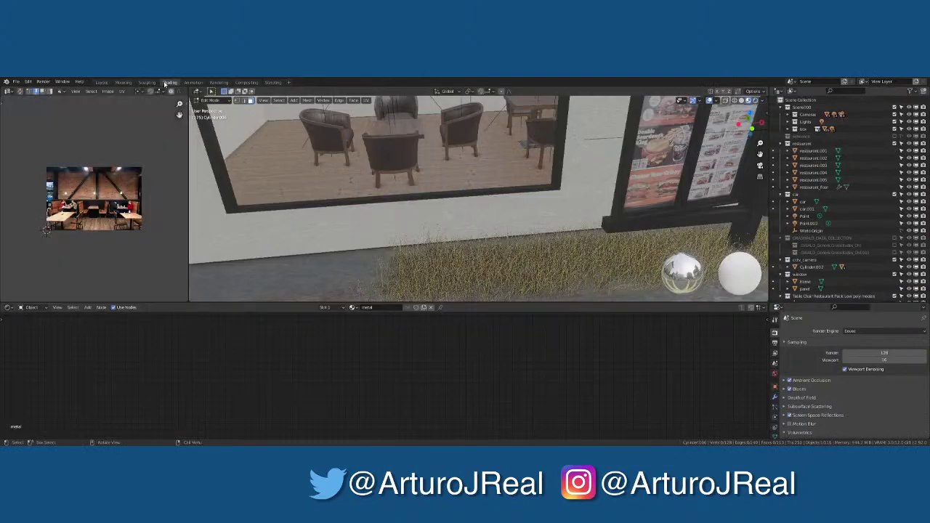
click(352, 308)
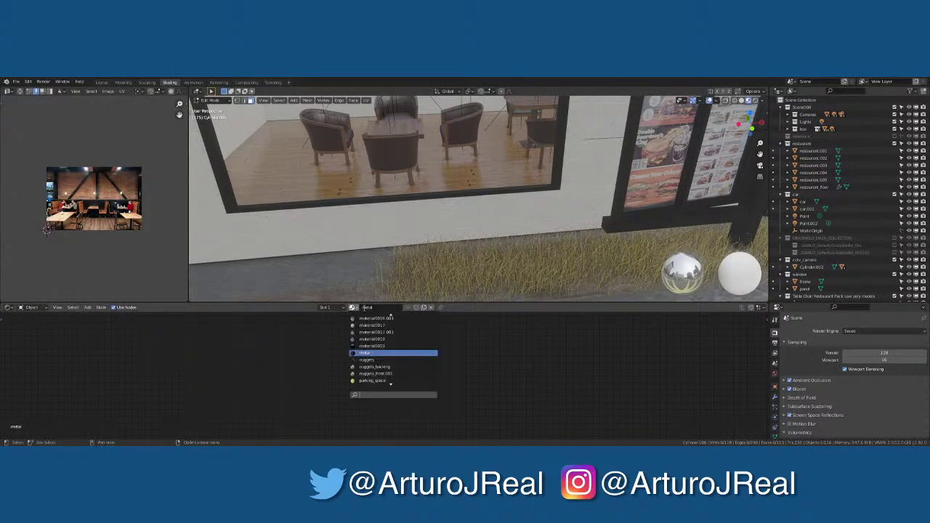
click(378, 353)
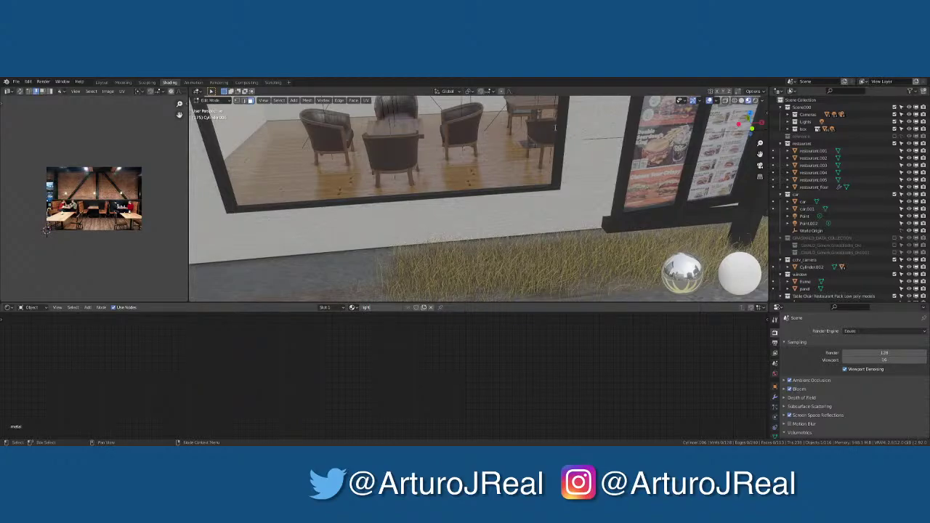
scroll(487, 150, up, 8)
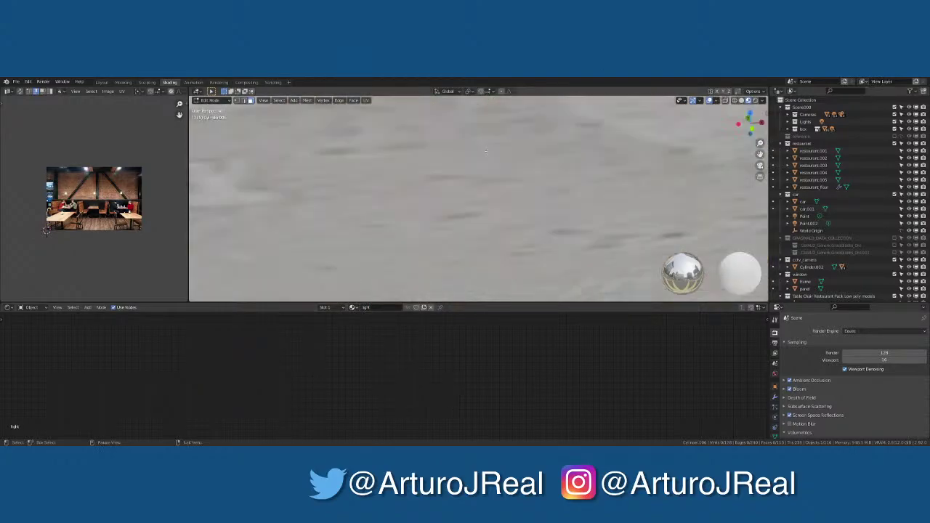
scroll(476, 154, down, 6)
middle_drag(476, 154, 465, 218)
scroll(466, 218, up, 6)
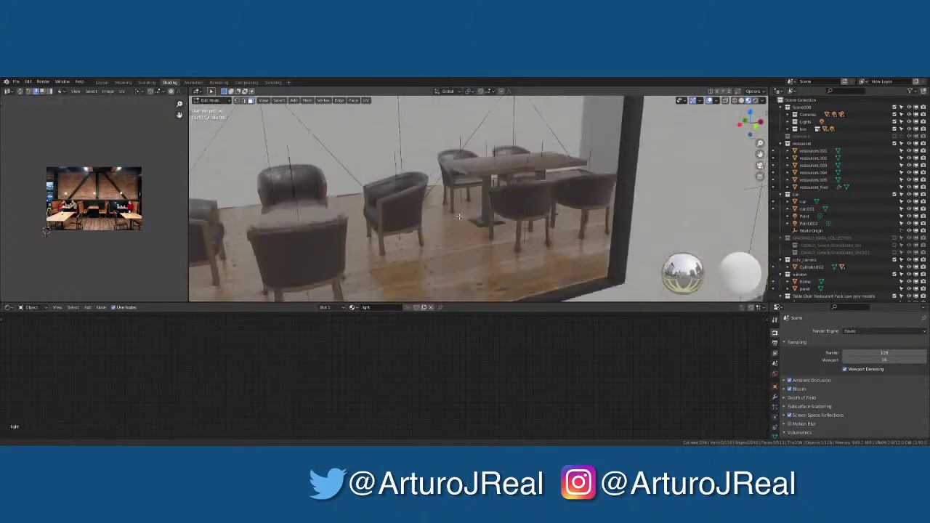
scroll(459, 274, up, 6)
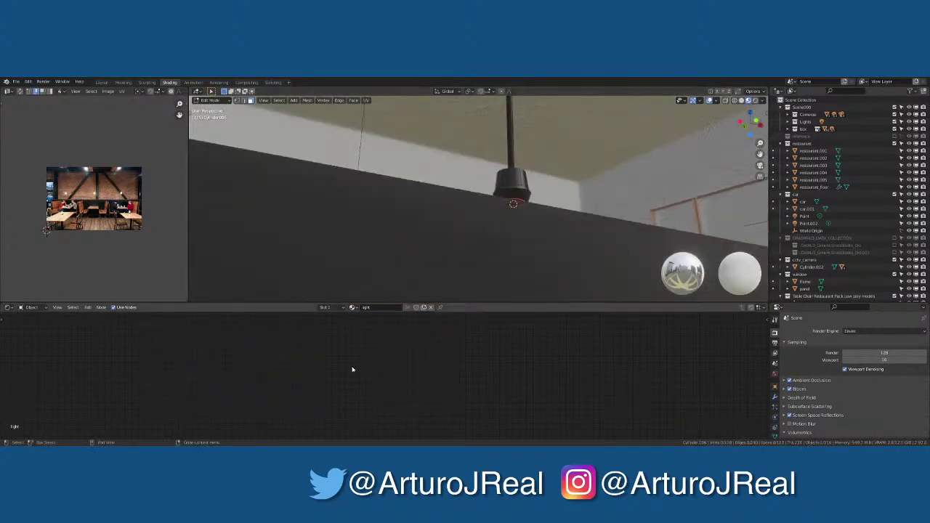
key(Home)
scroll(353, 341, up, 2)
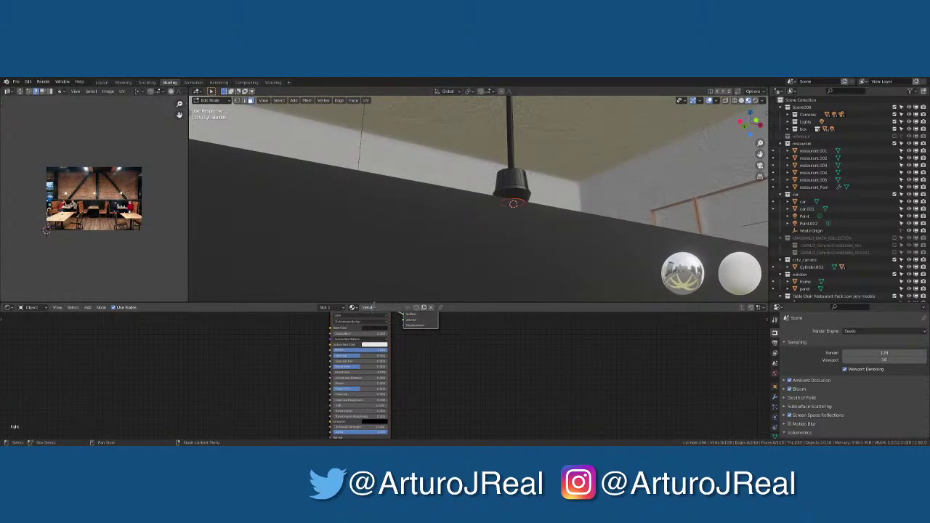
middle_drag(501, 239, 510, 196)
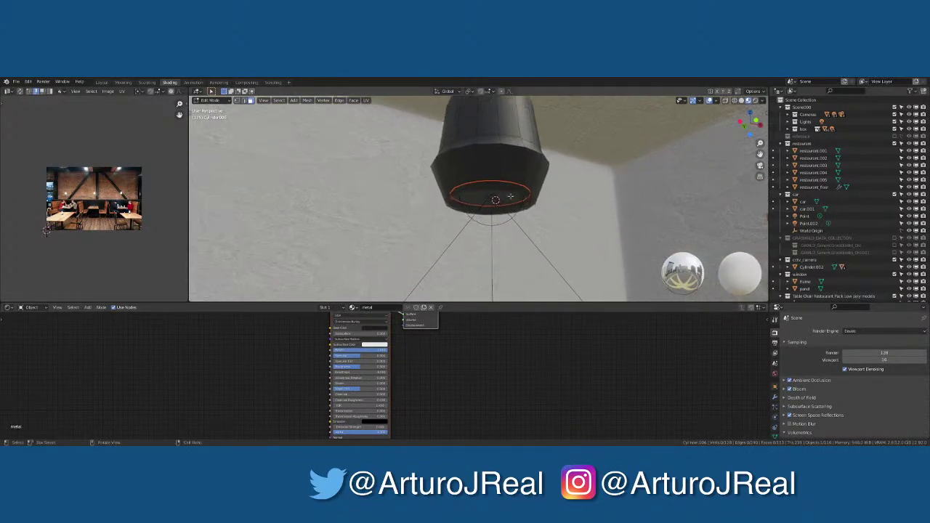
Search 'light' to assign restaurant_light to the lamp, then undo and redo the change
click(353, 308)
text(light)
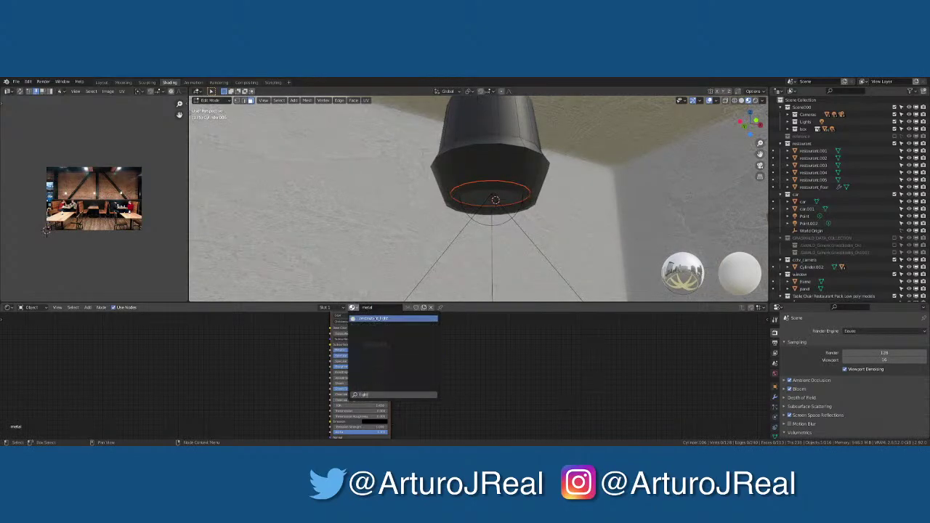
key(Return)
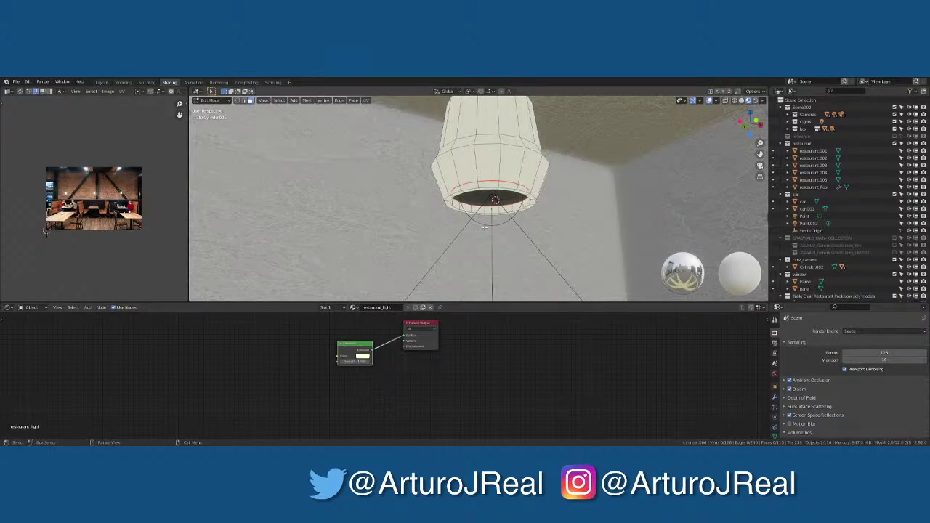
key(ctrl+z)
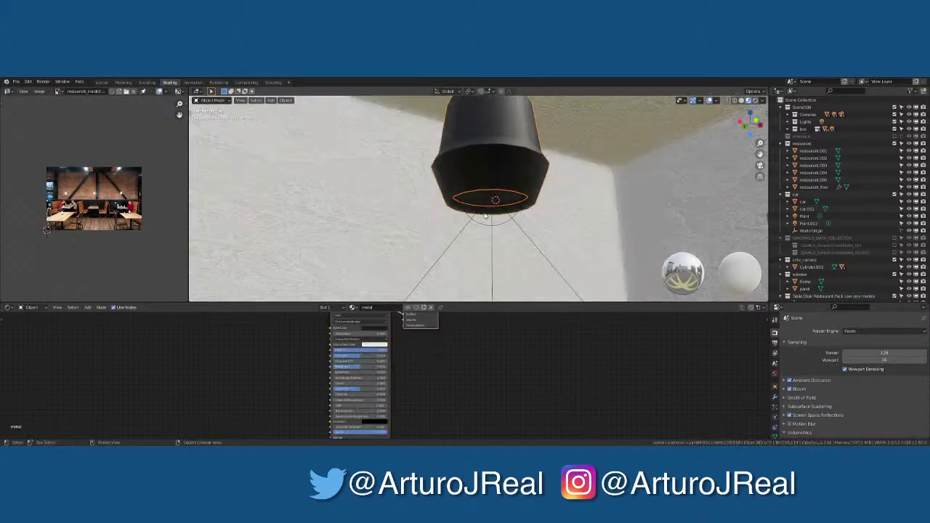
key(ctrl+z)
key(ctrl+shift+z)
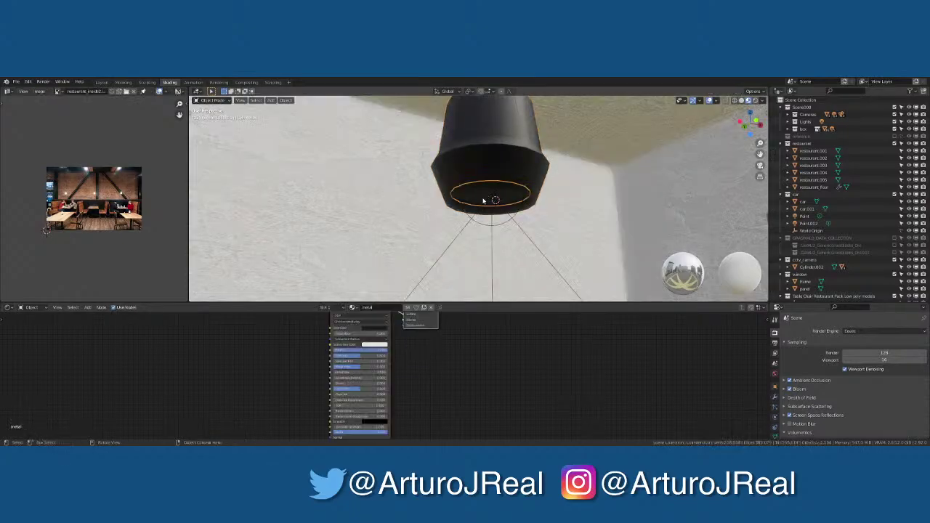
Give the inner light ring the restaurant_light material and check it through the camera
click(353, 308)
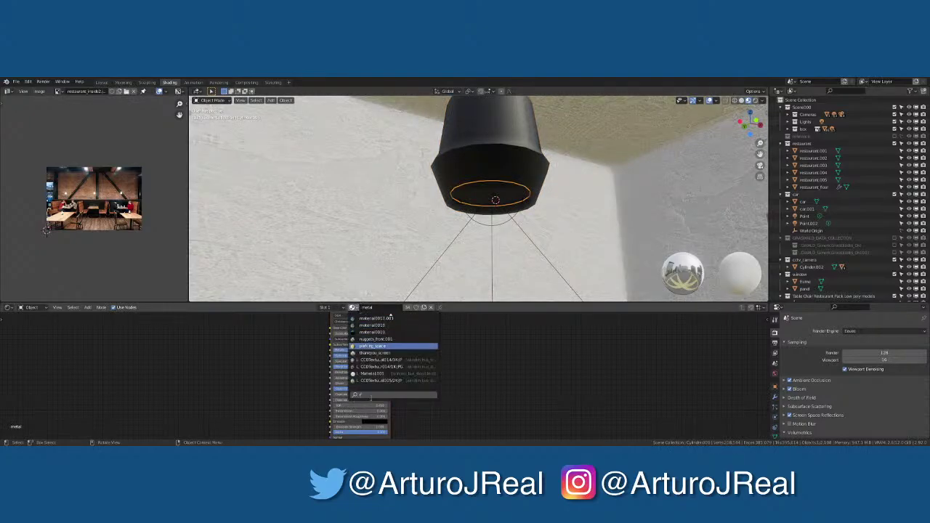
scroll(391, 317, up, 4)
click(399, 318)
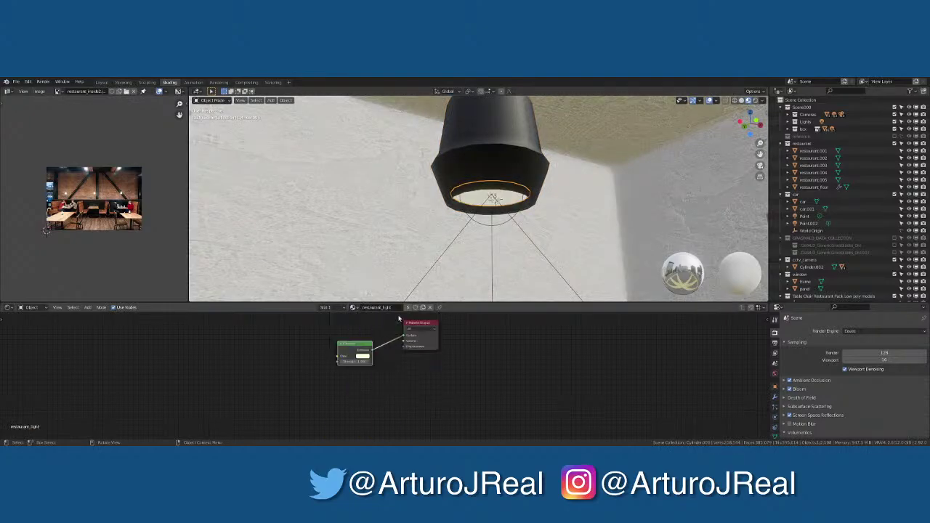
key(KP_0)
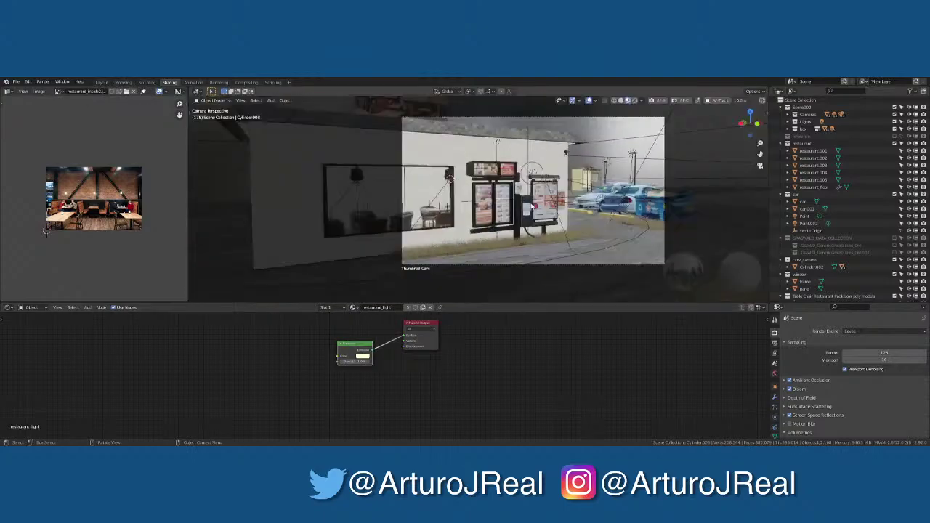
scroll(533, 207, up, 8)
Select and frame the metal lamp shade to inspect its mesh faces
key(Tab)
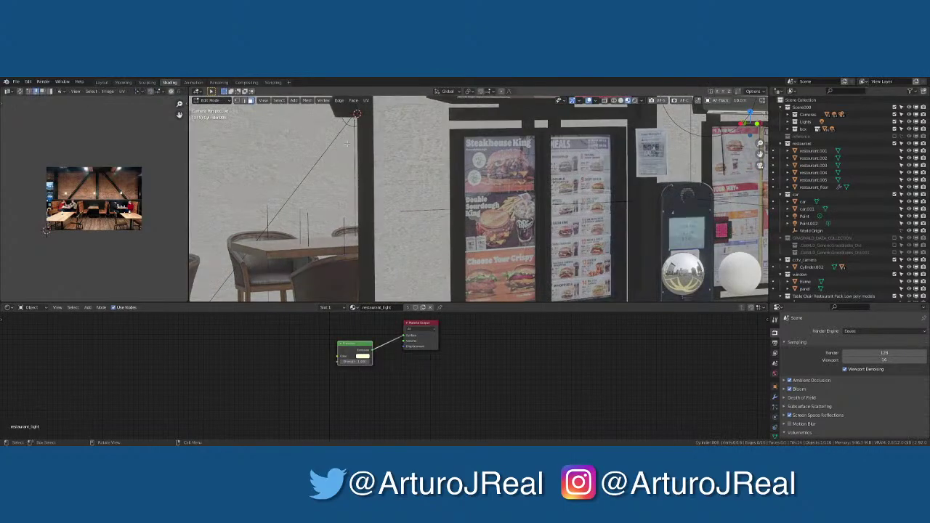
key(Tab)
click(348, 109)
key(KP_Decimal)
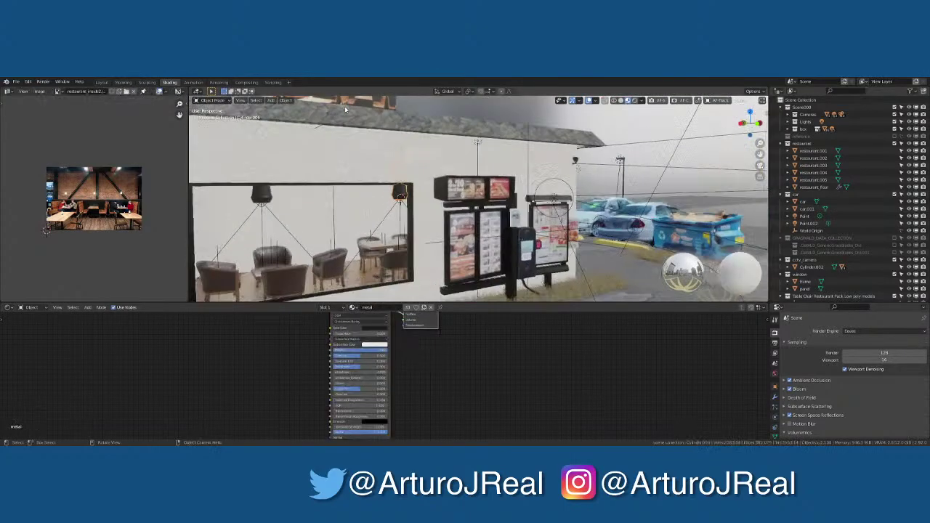
middle_drag(457, 181, 449, 205)
key(Tab)
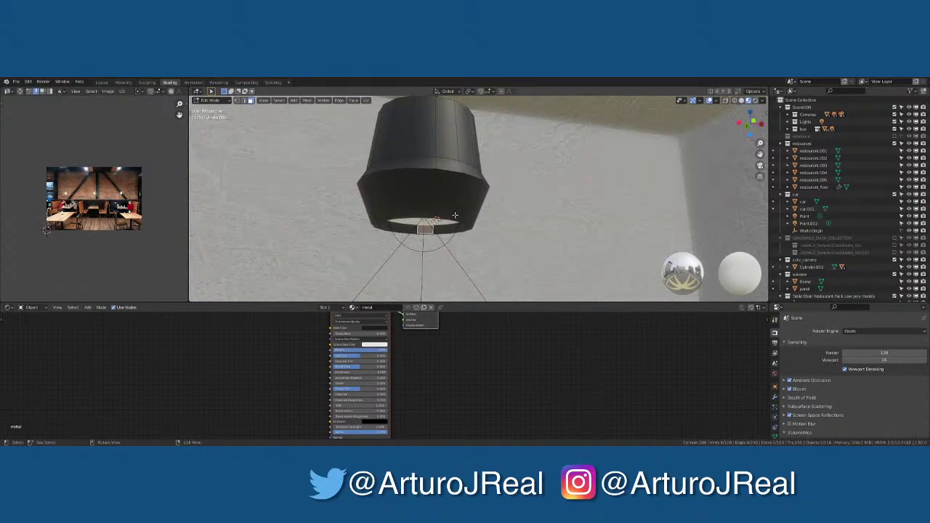
click(455, 215)
key(Tab)
Move the inner light ring along Z and review it in the full camera view
click(435, 223)
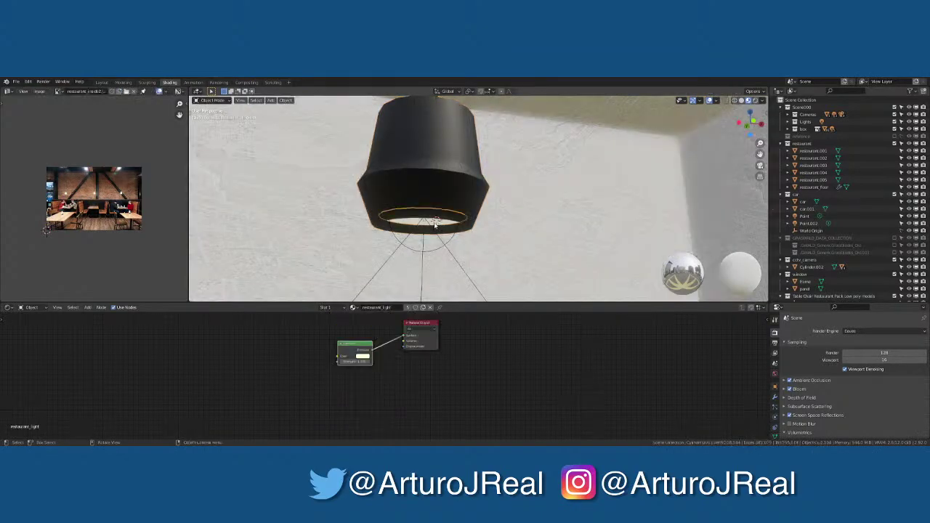
key(g)
key(z)
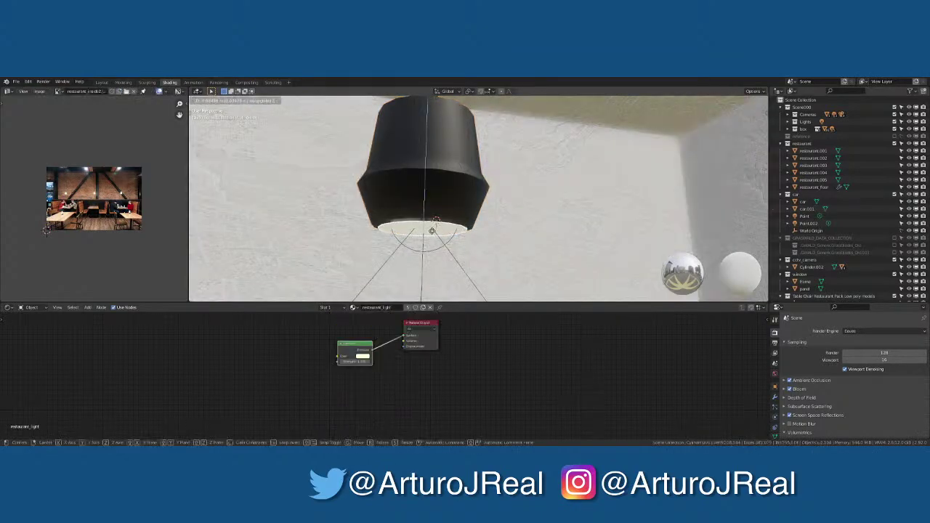
click(434, 227)
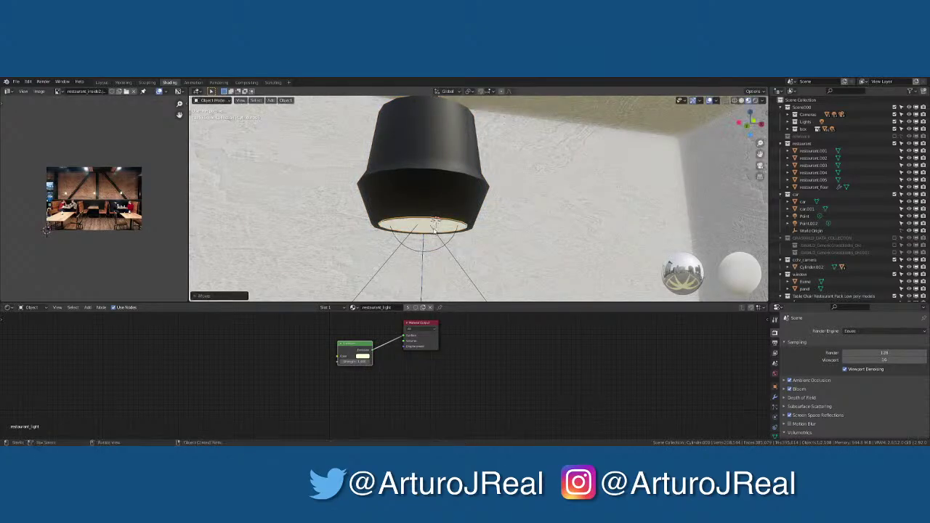
key(Tab)
key(Tab)
key(Tab)
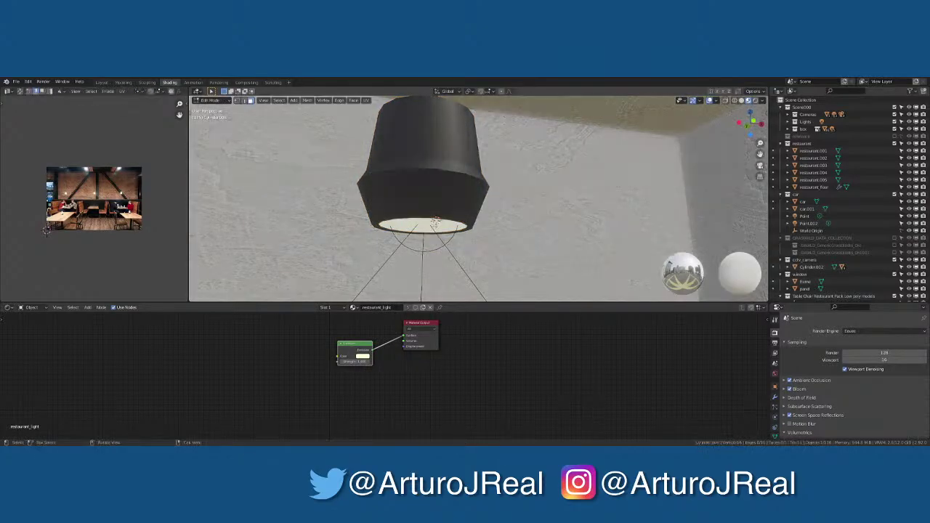
key(Tab)
key(Tab)
key(KP_0)
key(Home)
Select the lamp shade geometry and line it up in right and front orthographic views
scroll(398, 190, up, 2)
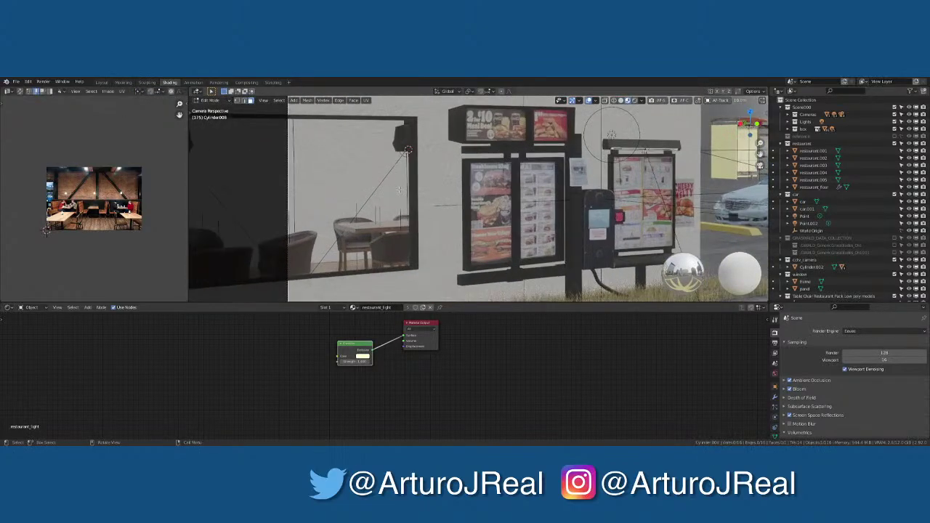
mouse_move(398, 191)
middle_down()
mouse_move(341, 148)
mouse_move(393, 184)
middle_up()
scroll(391, 185, up, 10)
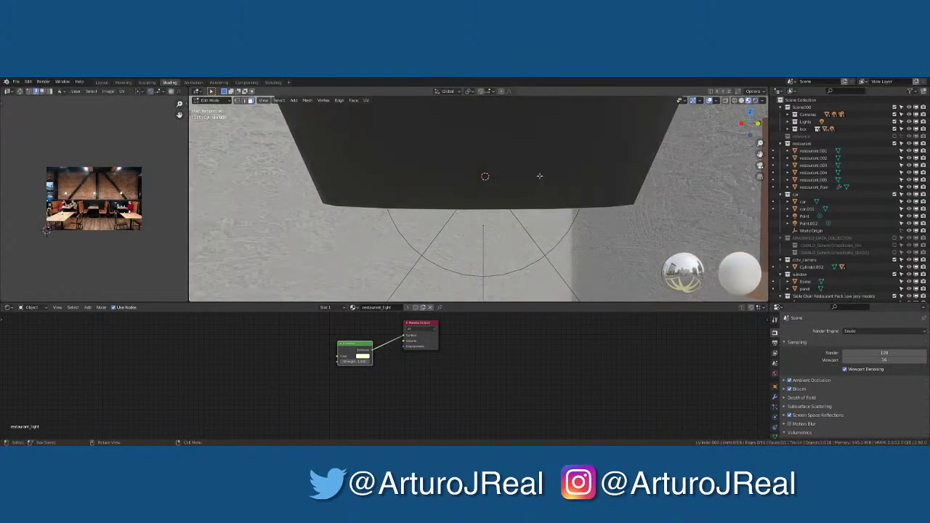
scroll(540, 175, down, 5)
click(501, 168)
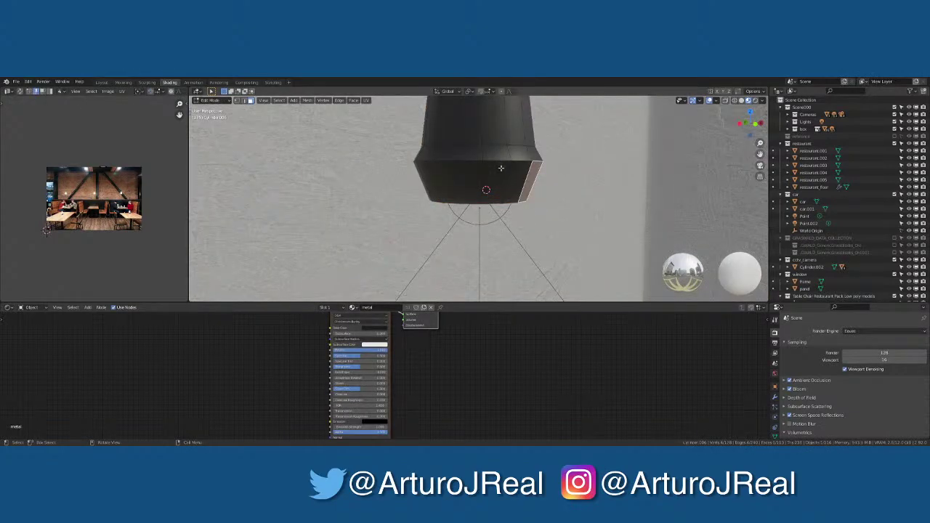
middle_drag(501, 168, 501, 174)
key(KP_3)
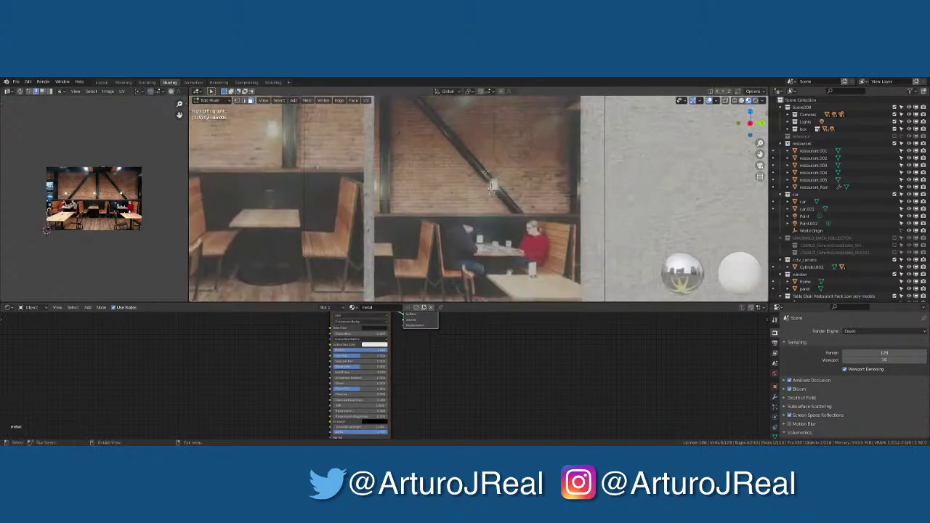
scroll(501, 176, down, 6)
scroll(651, 144, up, 2)
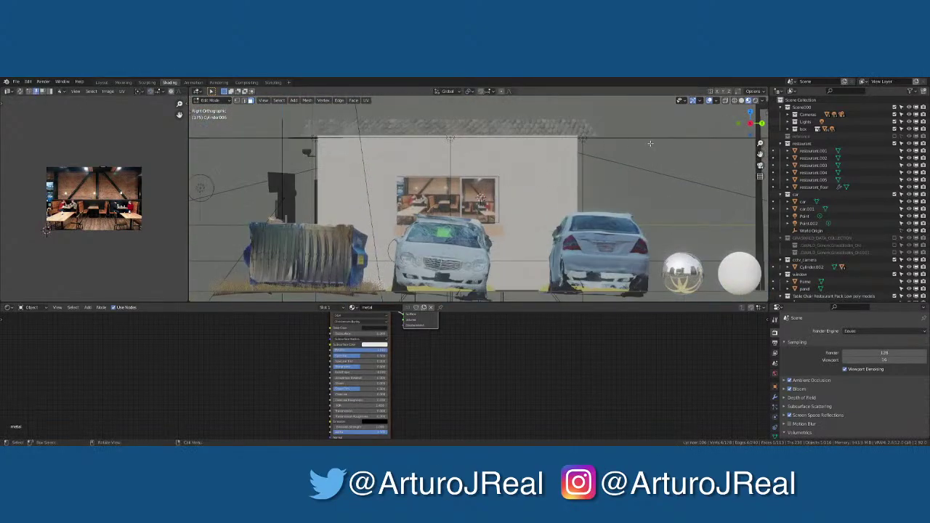
key(KP_1)
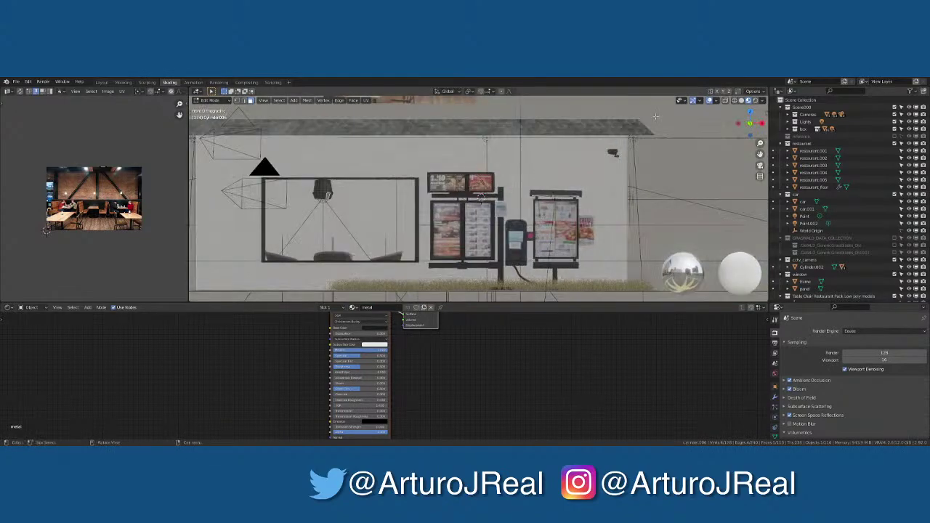
scroll(492, 213, up, 6)
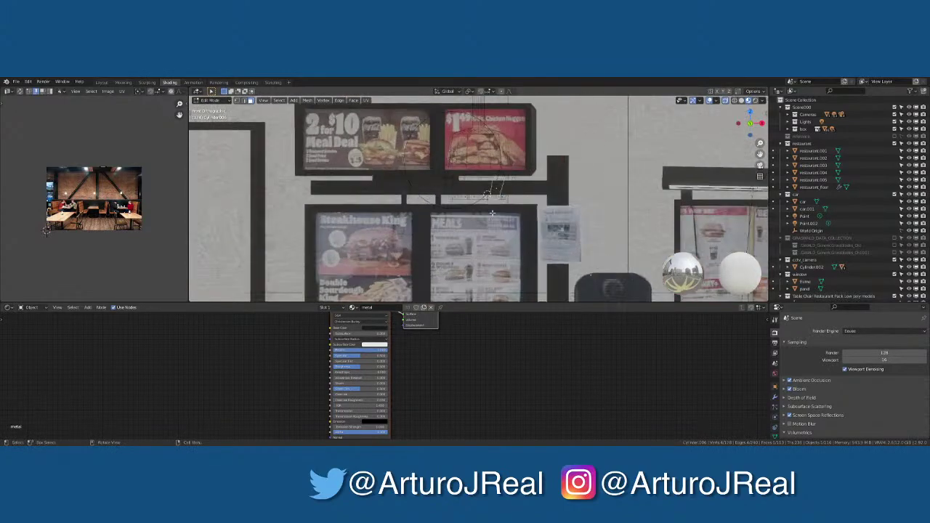
Scale the shade's bottom rim inward with proportional falloff, then return to Object Mode
key(s)
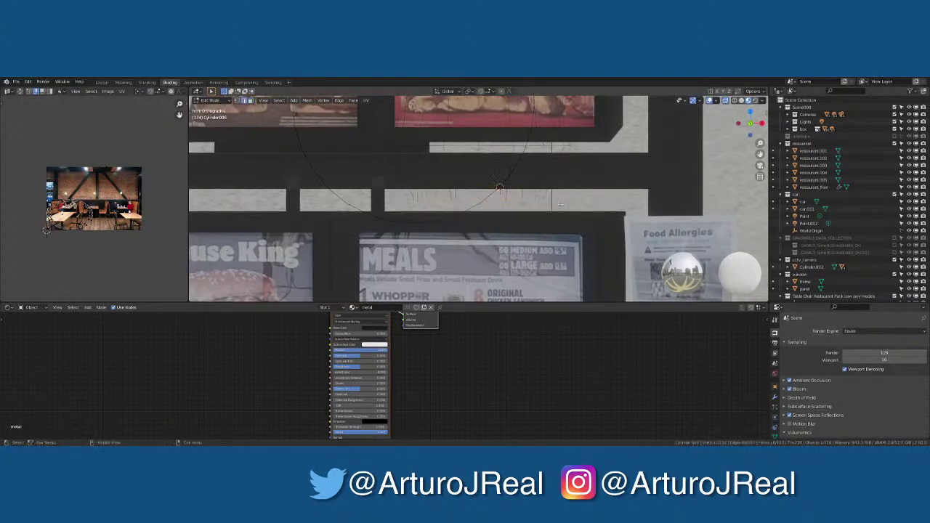
middle_drag(560, 205, 480, 209)
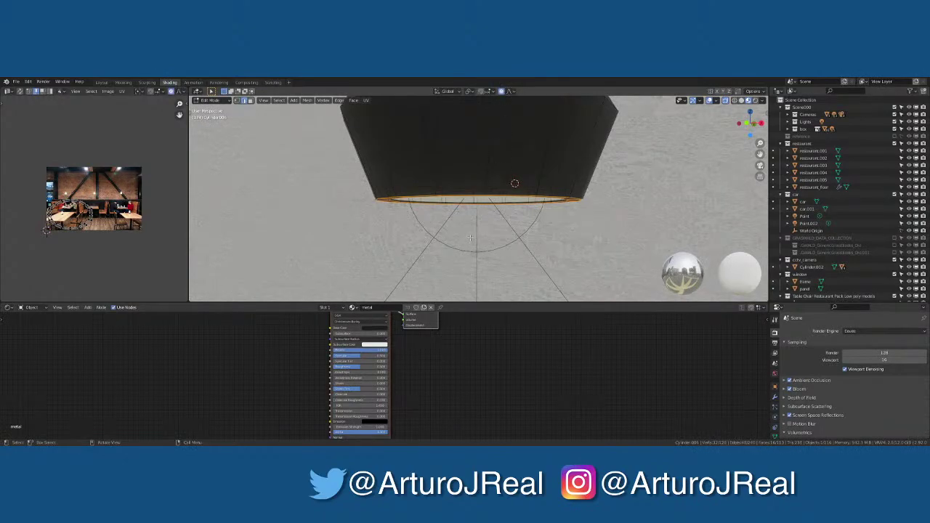
key(s)
click(469, 219)
key(s)
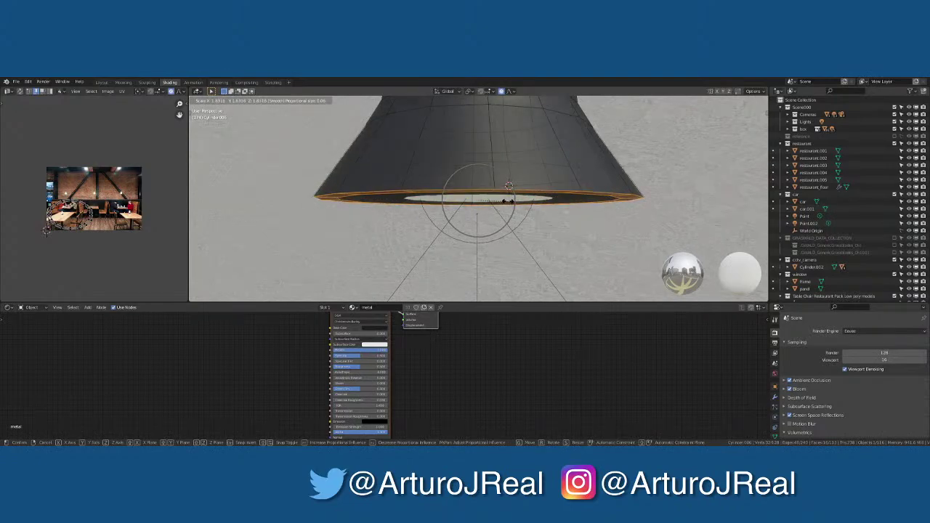
scroll(509, 186, up, 5)
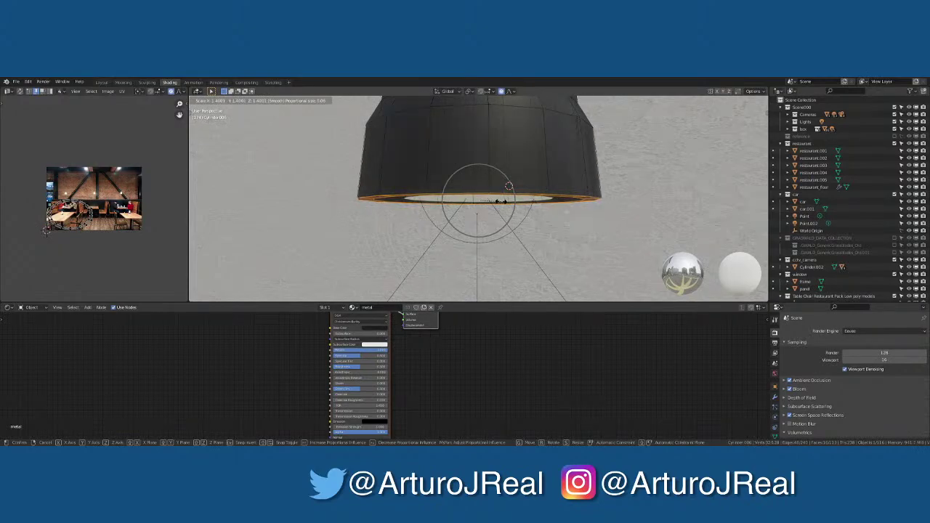
click(509, 186)
scroll(503, 194, down, 4)
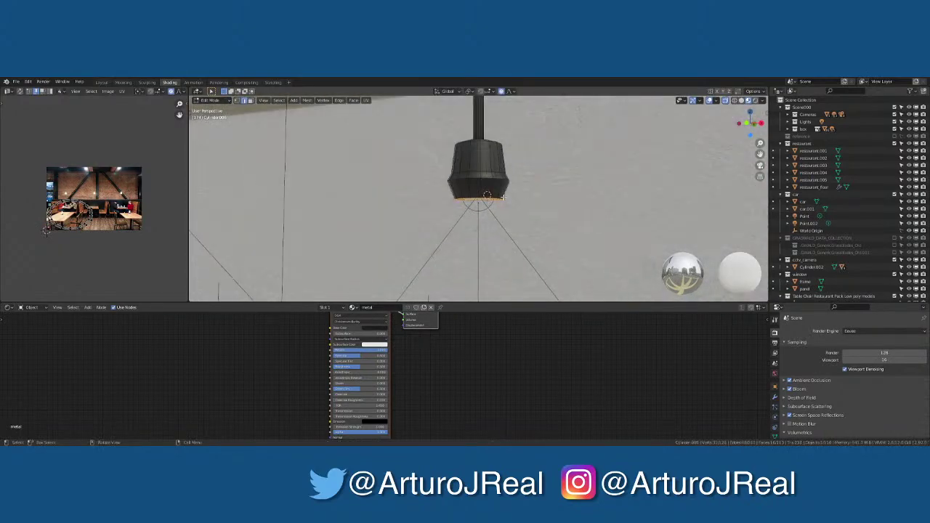
scroll(503, 195, up, 6)
key(Tab)
Delete the glowing disc inside the lamp
click(490, 194)
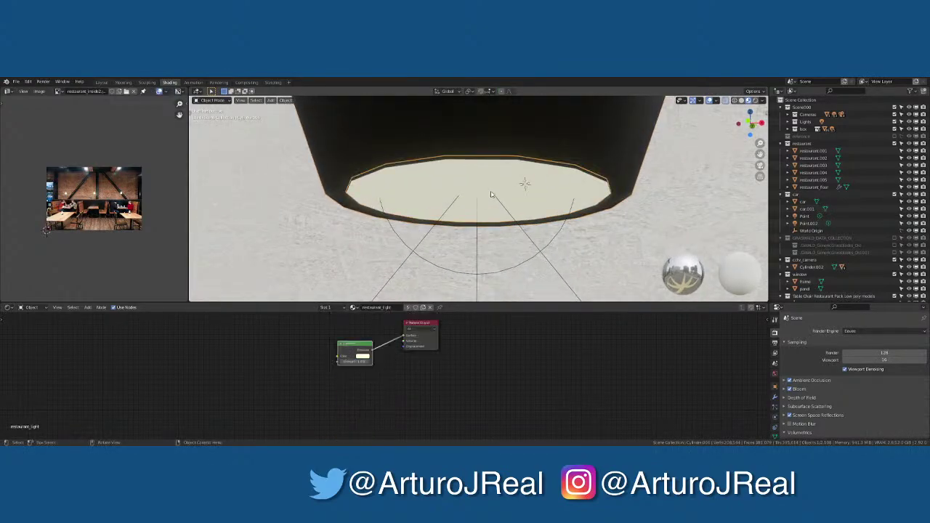
key(x)
click(490, 190)
key(shift+a)
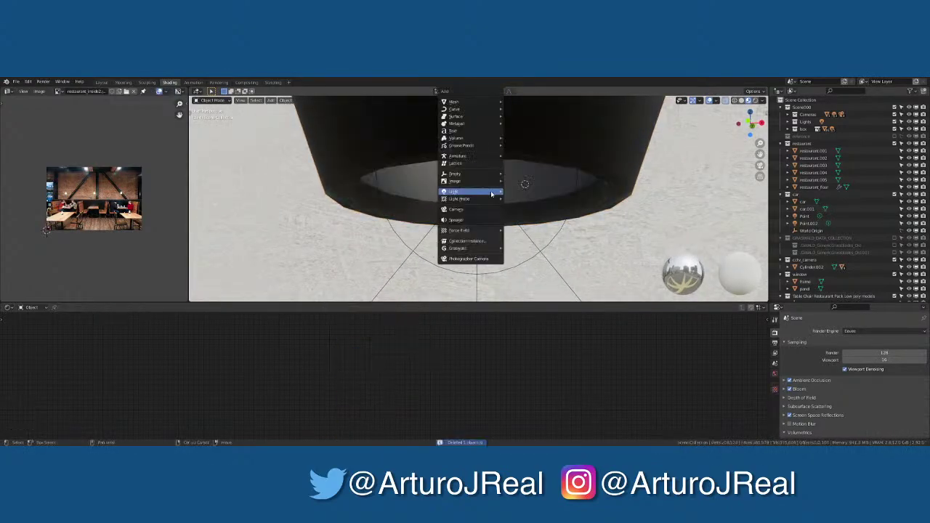
mouse_move(465, 191)
click(527, 220)
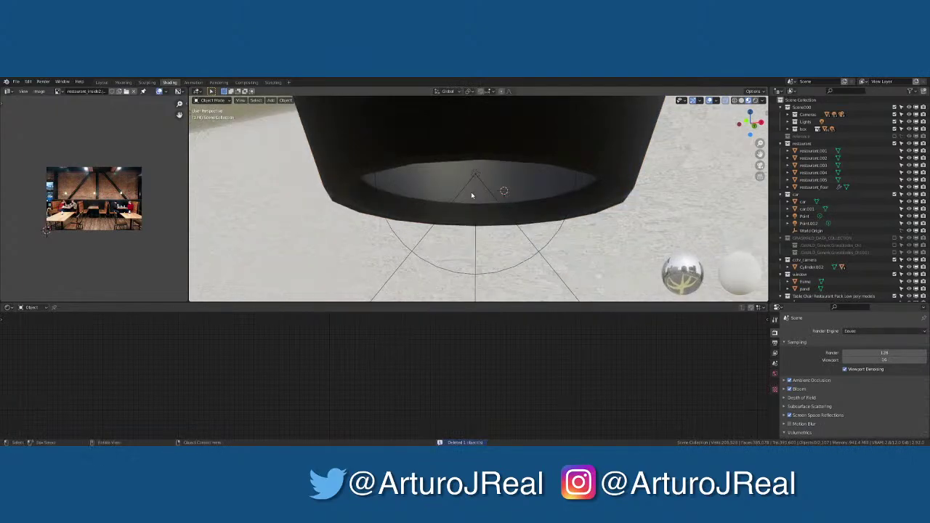
Add a cube and subdivide it with Ctrl+2 into a sphere
key(shift+a)
mouse_move(484, 107)
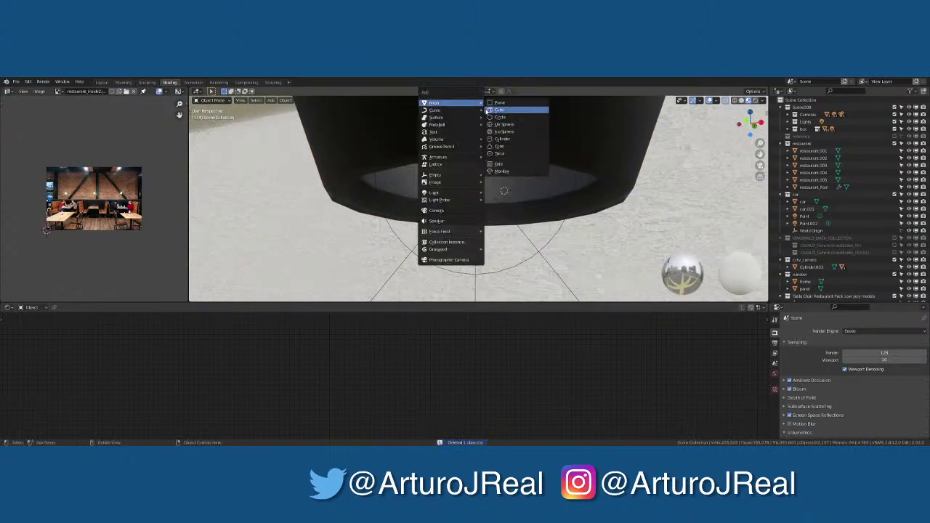
click(498, 110)
key(KP_Decimal)
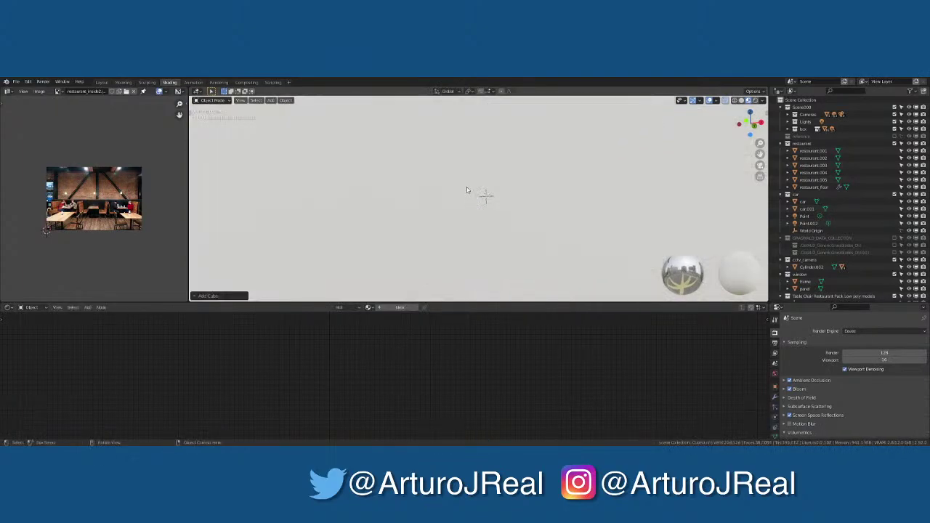
scroll(472, 193, down, 2)
middle_drag(476, 197, 458, 197)
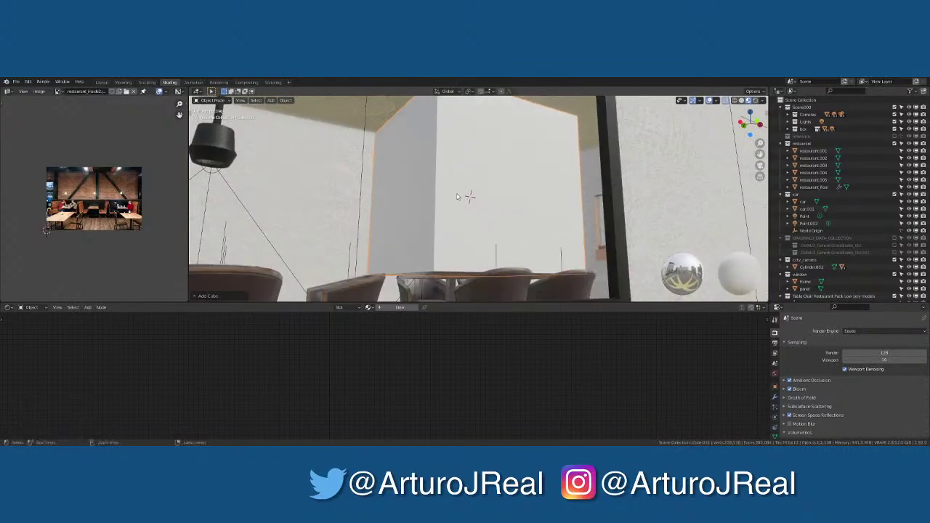
key(ctrl+2)
scroll(459, 195, up, 3)
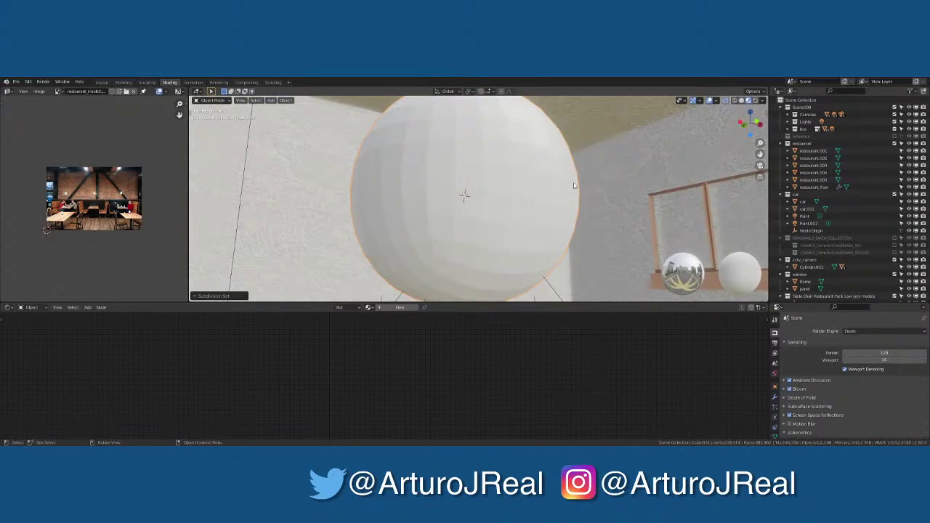
Shrink the sphere to bulb size and view it from the top in wireframe
key(s)
click(508, 195)
scroll(528, 197, up, 5)
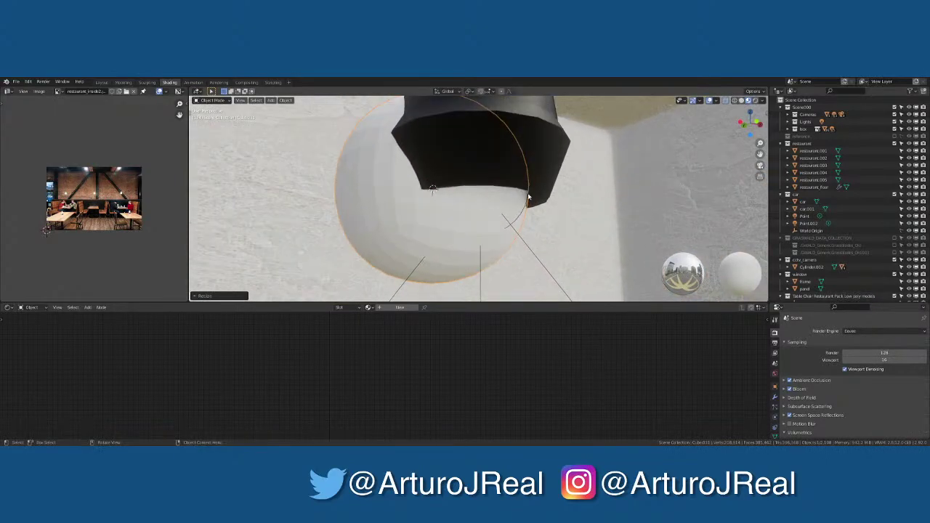
key(s)
click(532, 190)
middle_drag(533, 191, 519, 202)
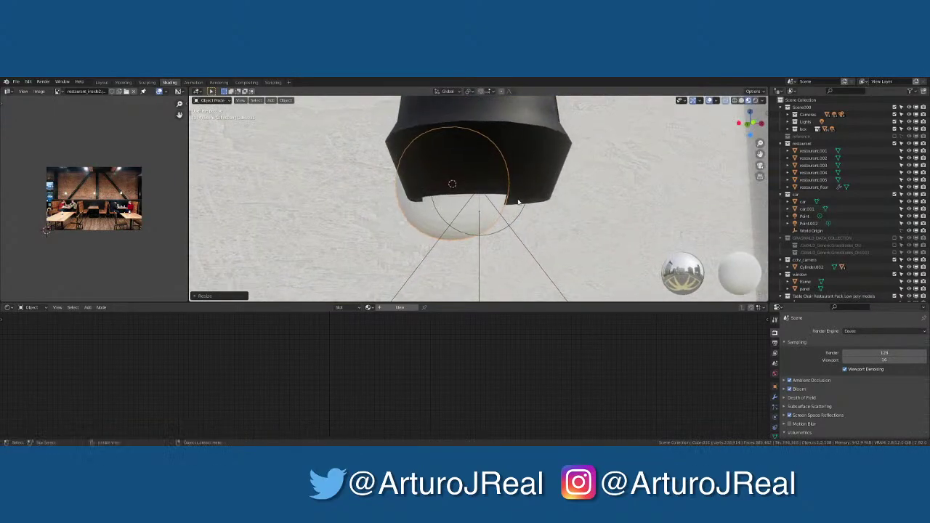
key(KP_7)
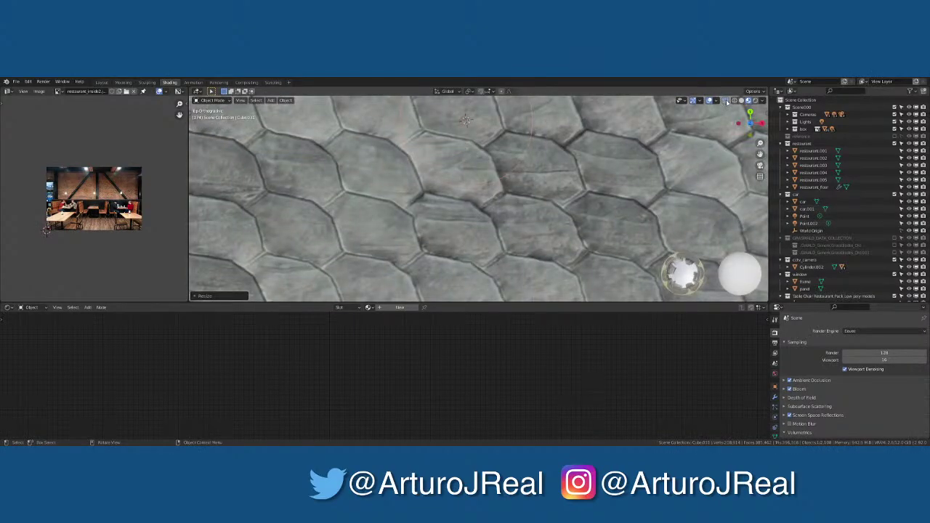
click(726, 101)
scroll(518, 180, down, 2)
Move the sphere to the lamp's centre, shift it along X and rotate it around Z
key(g)
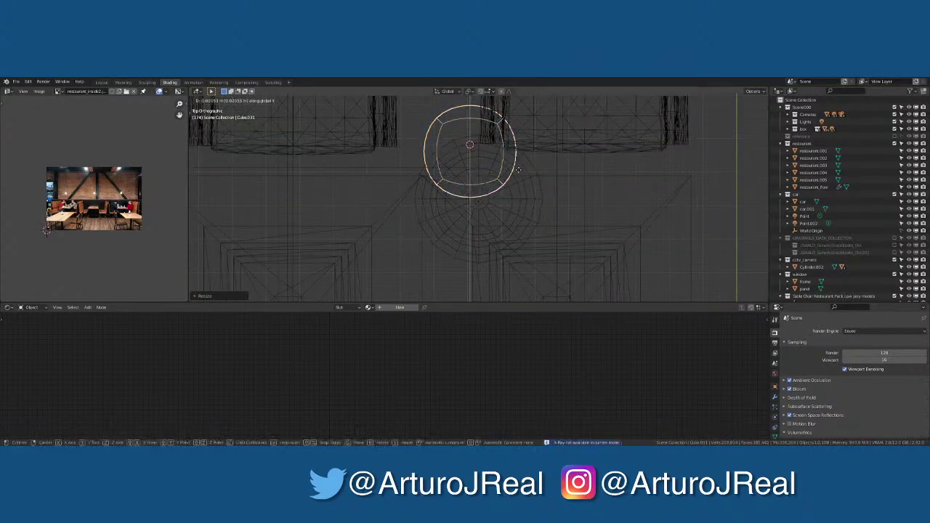
click(520, 208)
key(g)
key(x)
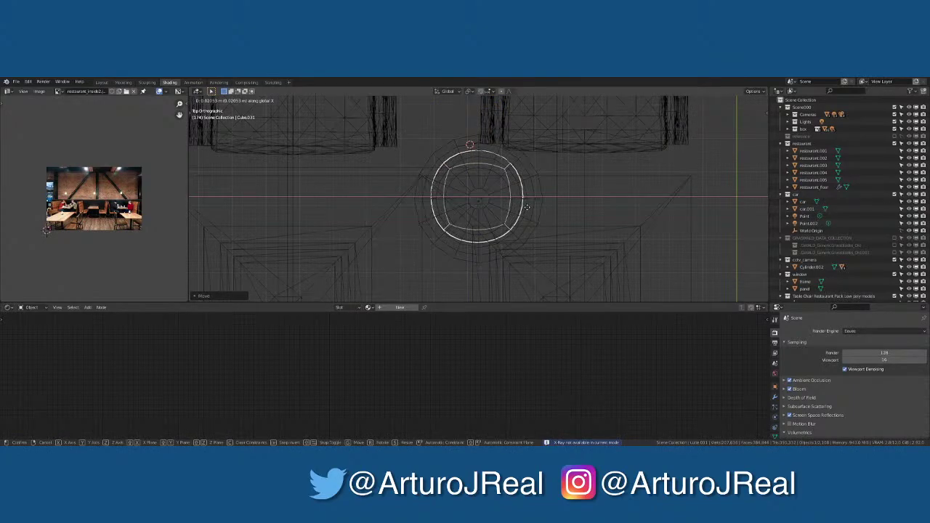
click(527, 215)
key(r)
key(z)
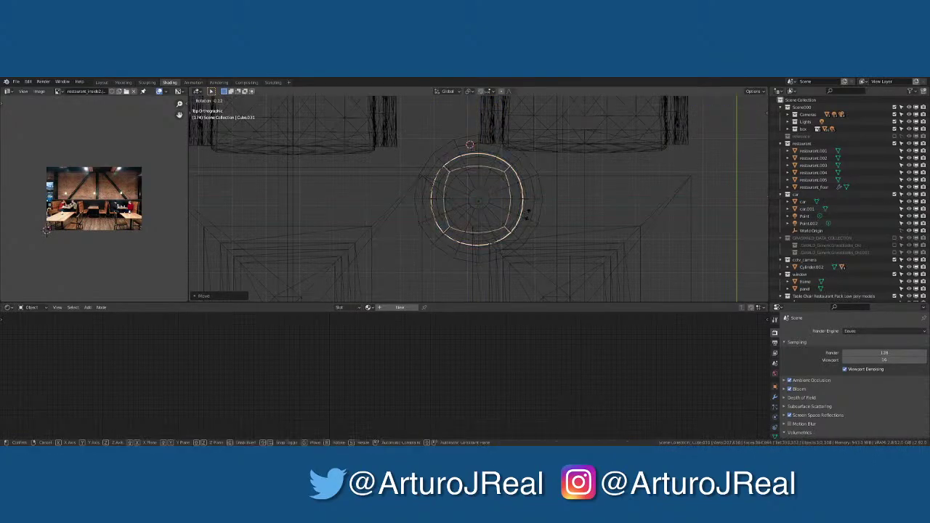
click(529, 219)
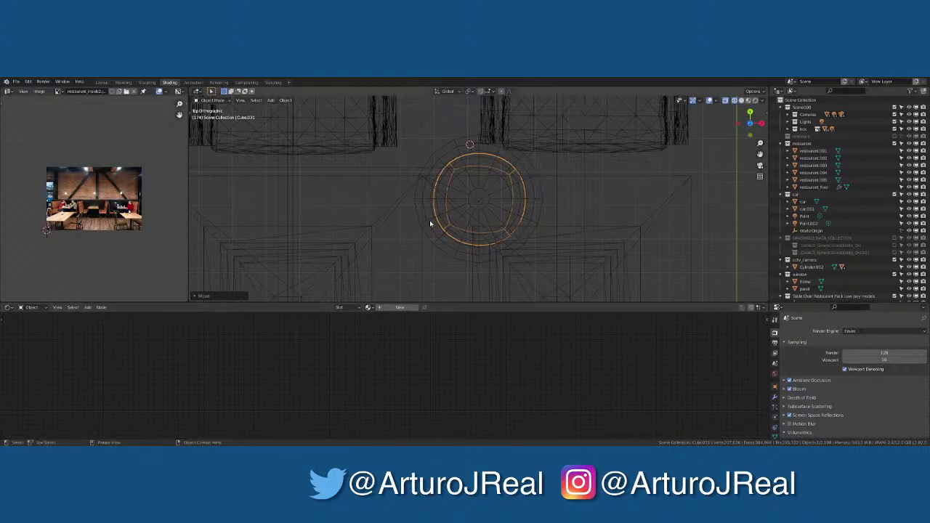
middle_drag(431, 221, 456, 195)
key(KP_0)
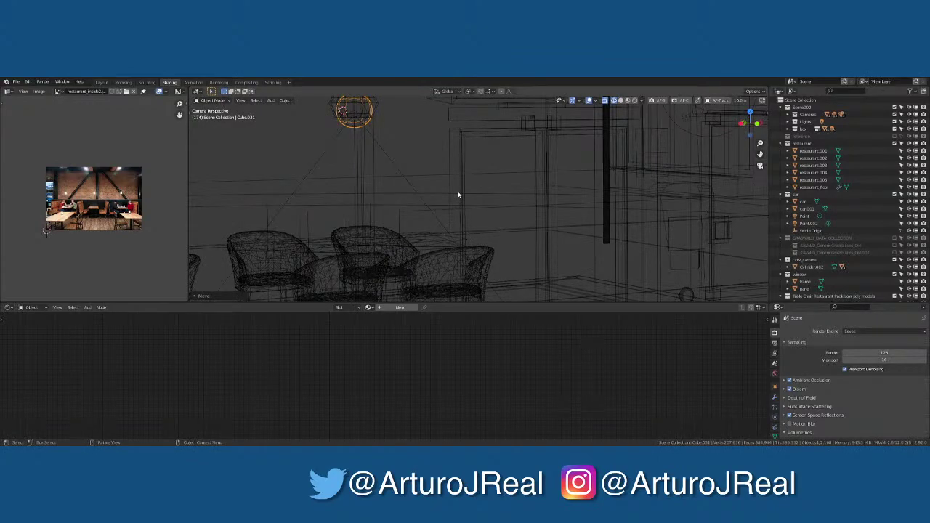
click(628, 101)
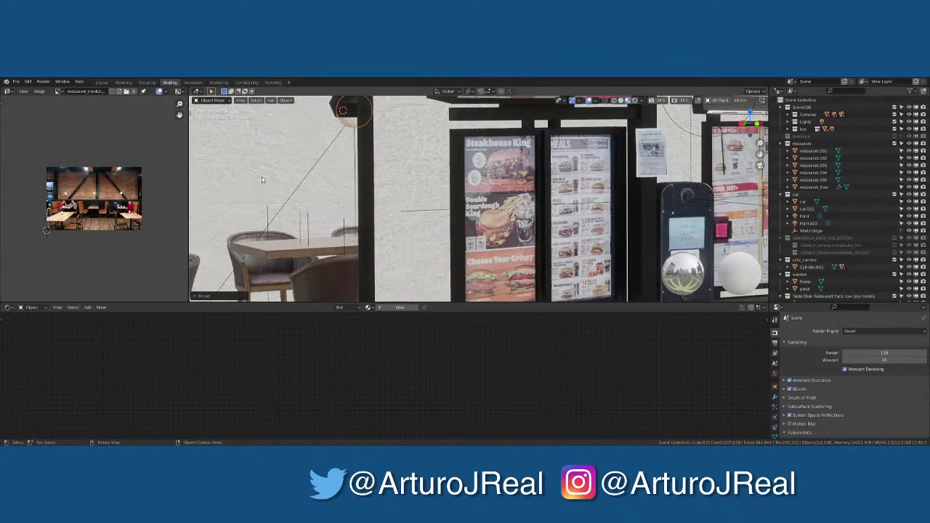
Centre the bulb inside the lamp shade and apply Shade Smooth
key(g)
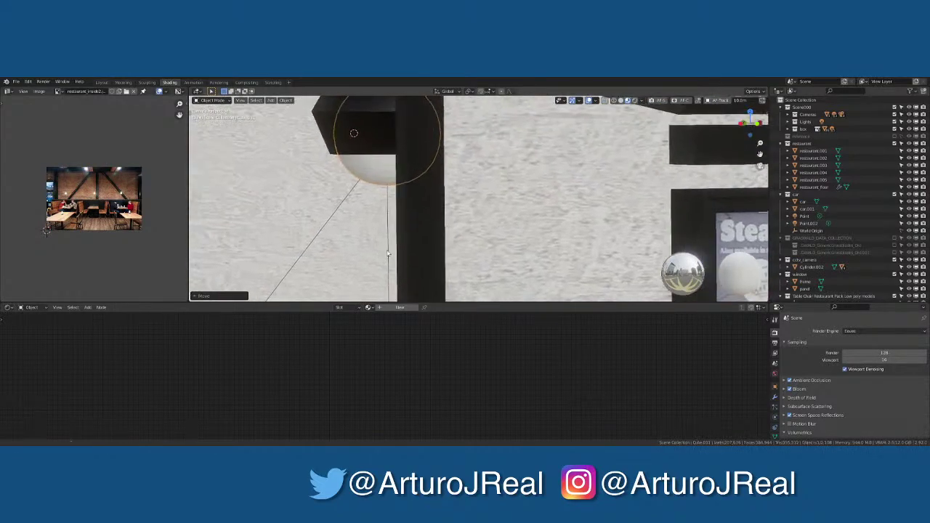
click(418, 193)
key(g)
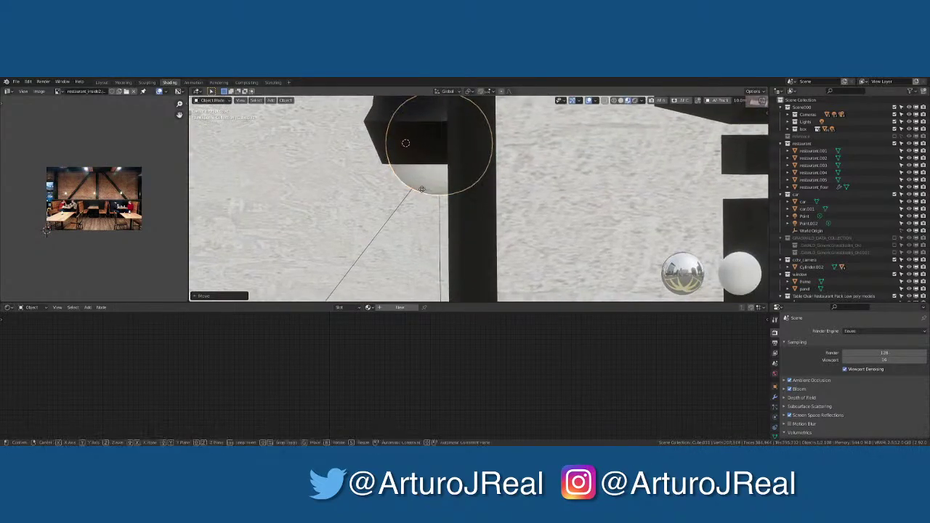
key(x)
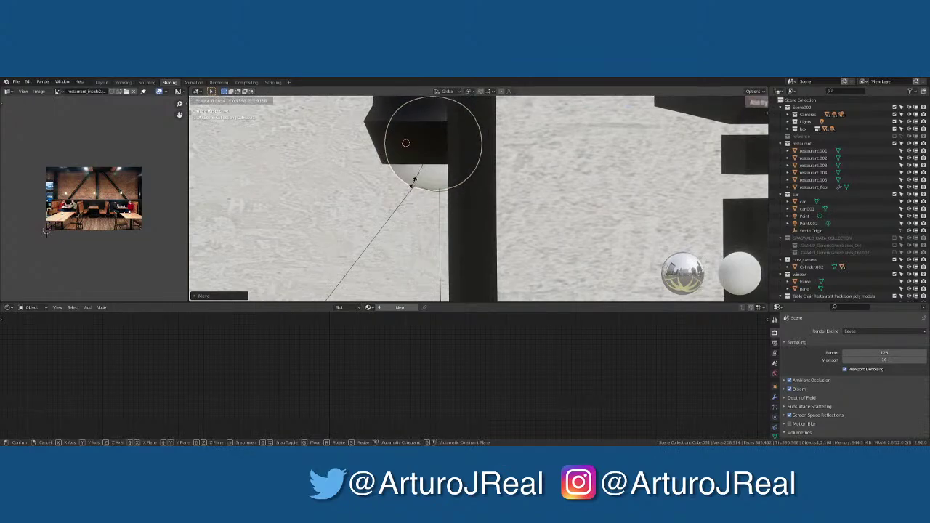
click(414, 182)
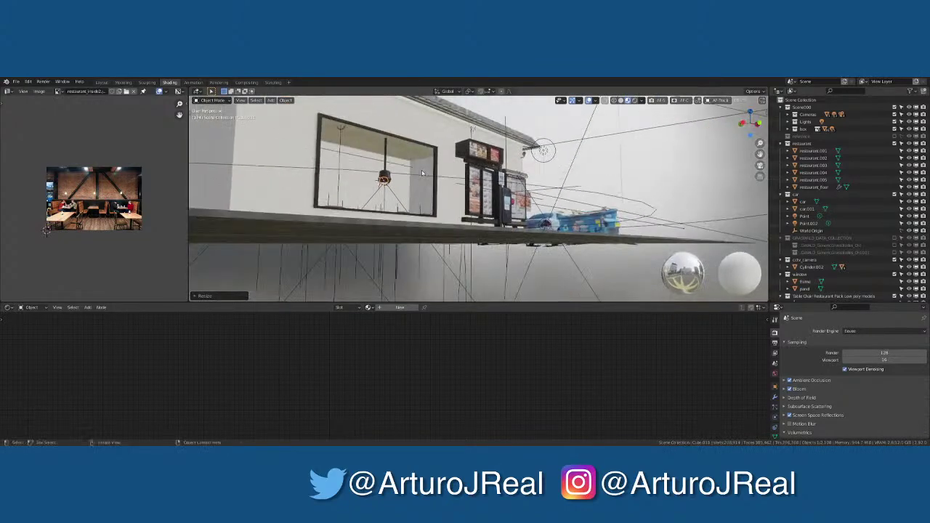
key(KP_Decimal)
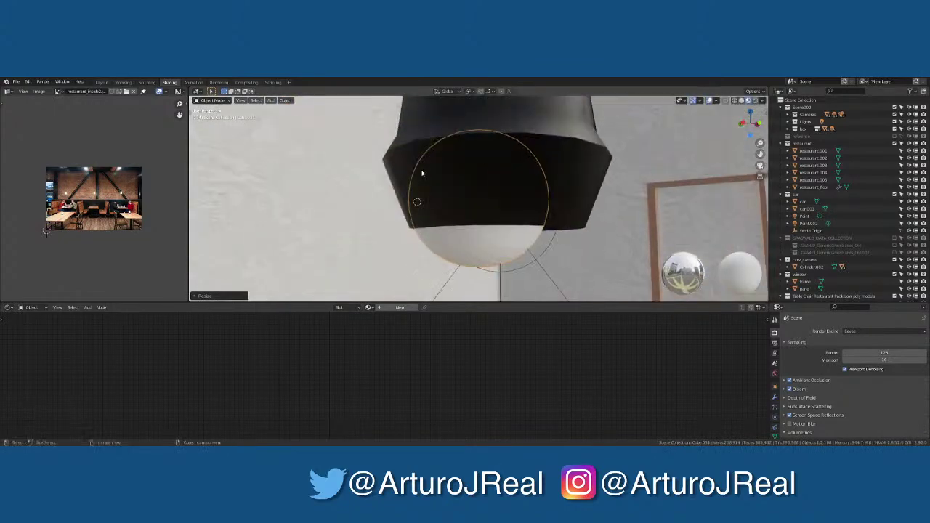
middle_drag(475, 199, 474, 155)
key(g)
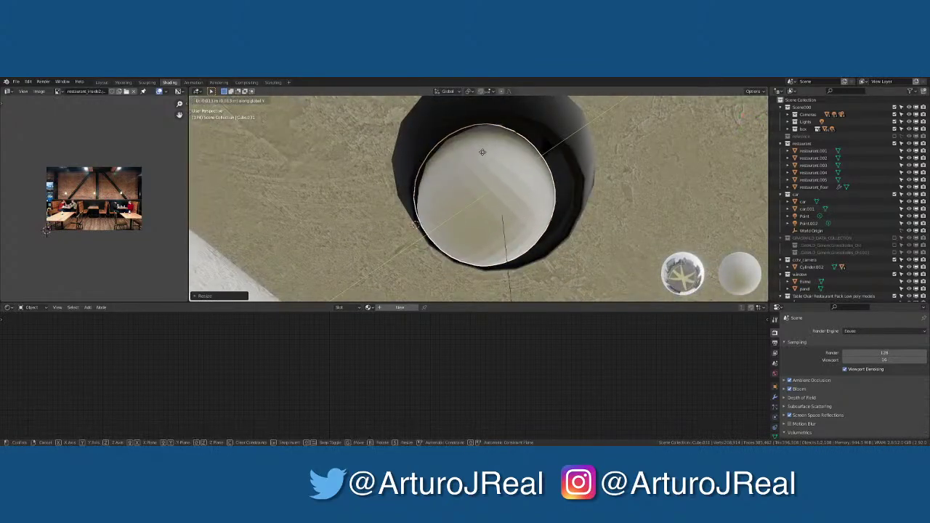
click(509, 169)
right_click(516, 173)
click(516, 172)
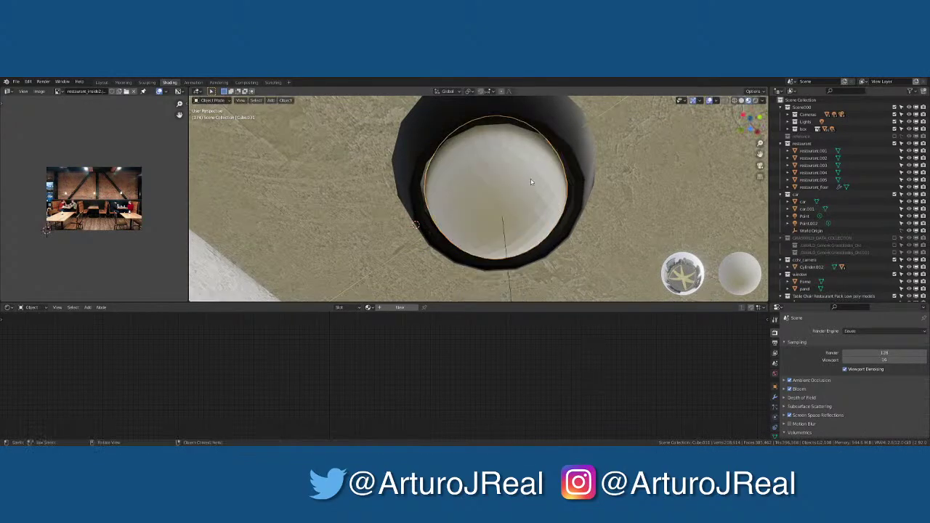
middle_drag(531, 179, 490, 213)
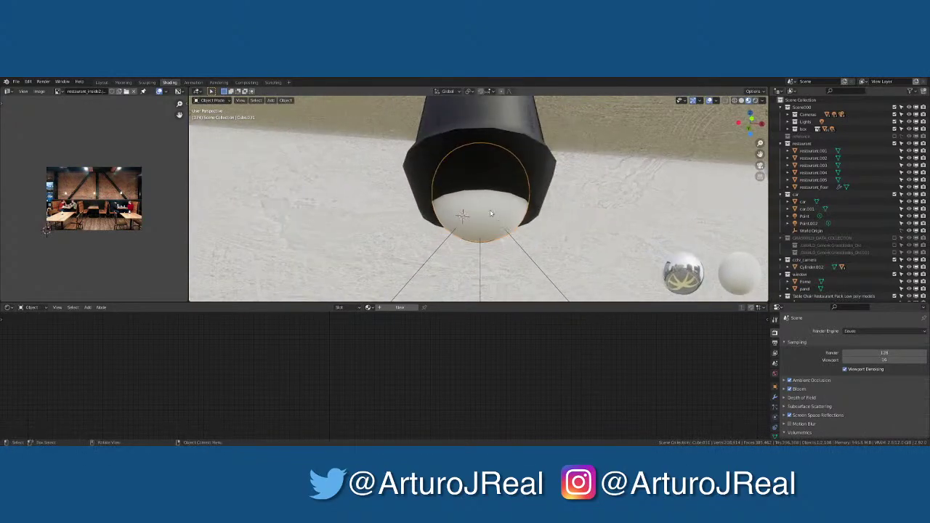
Assign the restaurant_light material to the sphere bulb
click(368, 308)
text(trdy)
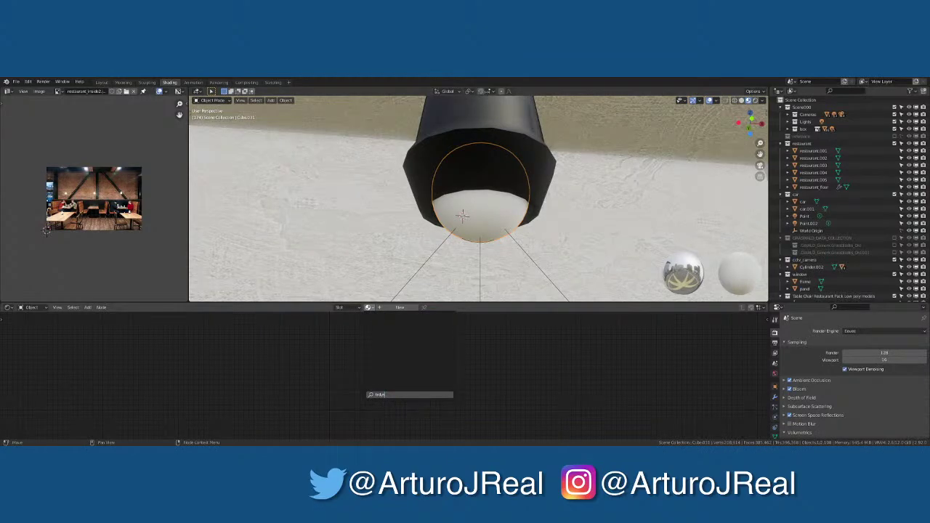
key(BackSpace)
key(BackSpace)
key(BackSpace)
key(BackSpace)
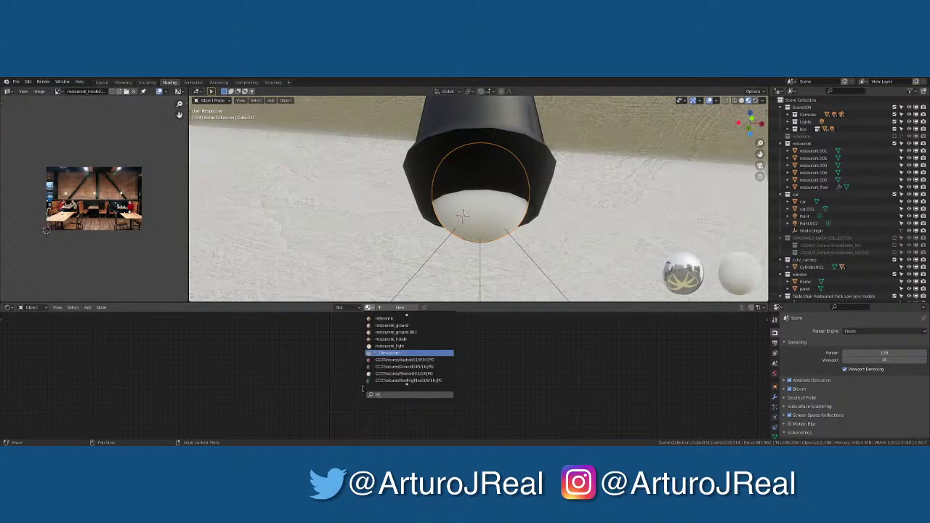
text(resta)
key(Down)
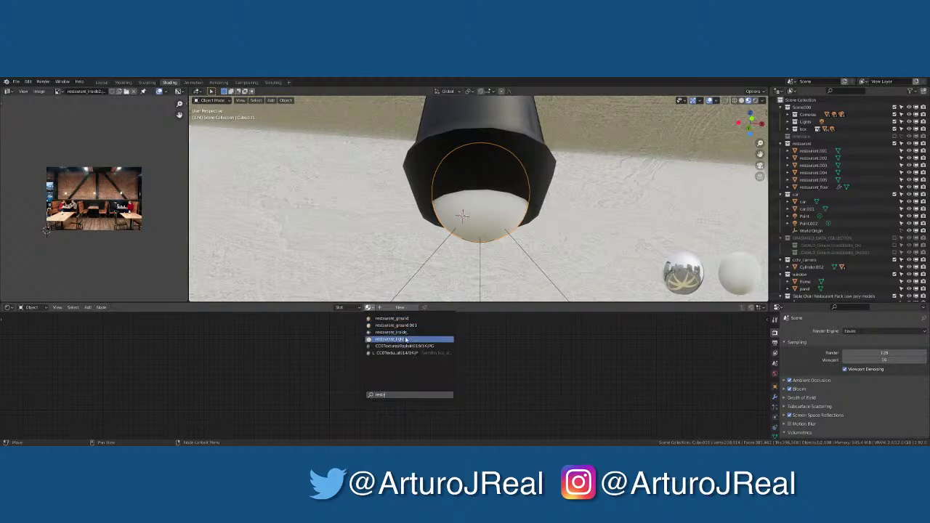
key(Return)
scroll(493, 206, down, 3)
View the camera in Rendered shading and select the camera and the window area light
key(KP_0)
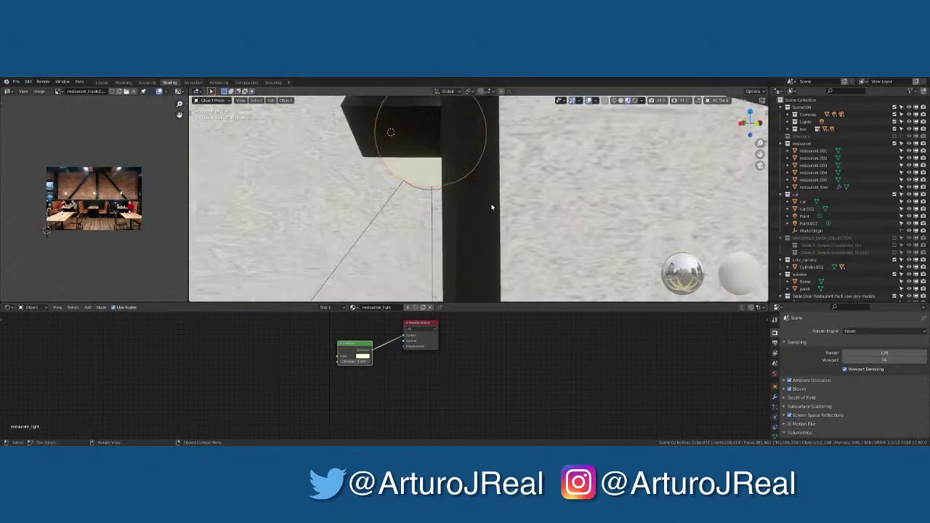
click(635, 102)
scroll(548, 182, down, 2)
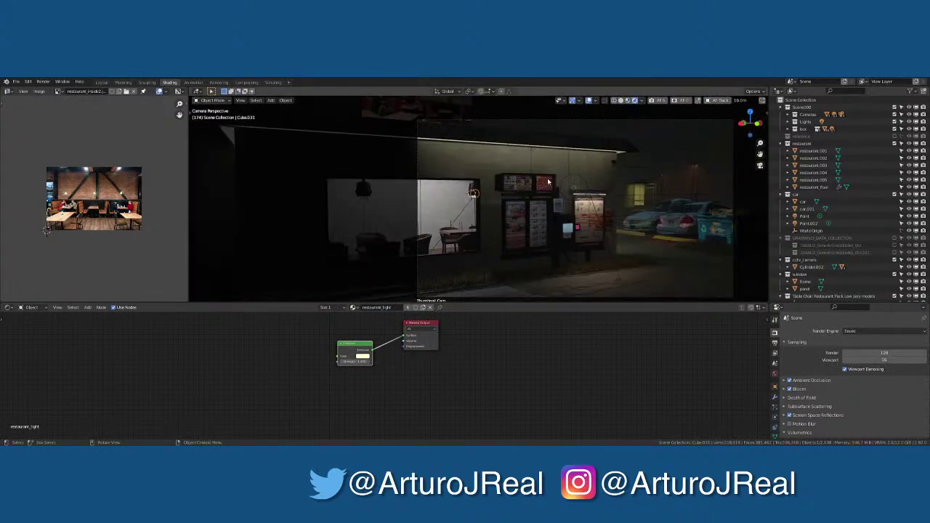
click(548, 128)
click(472, 194)
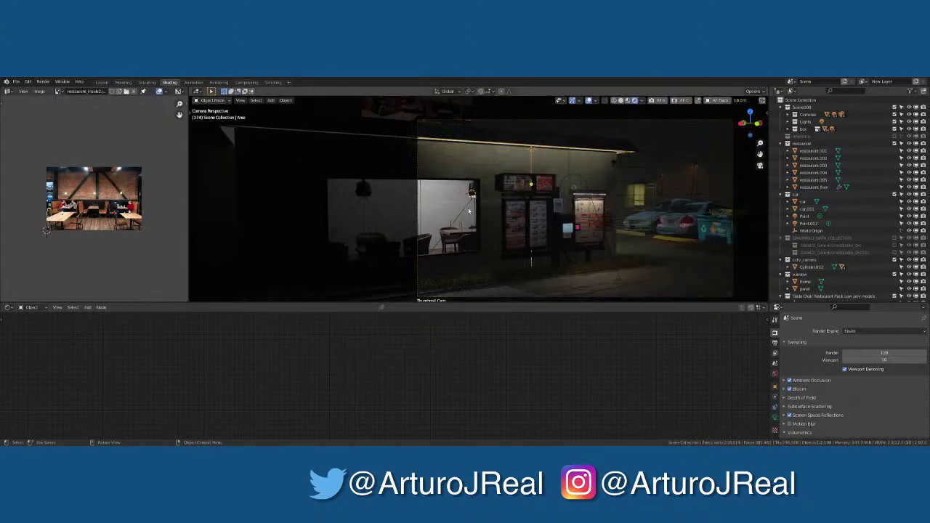
Select the window lamp's spot light and lower it along Z
scroll(472, 195, up, 4)
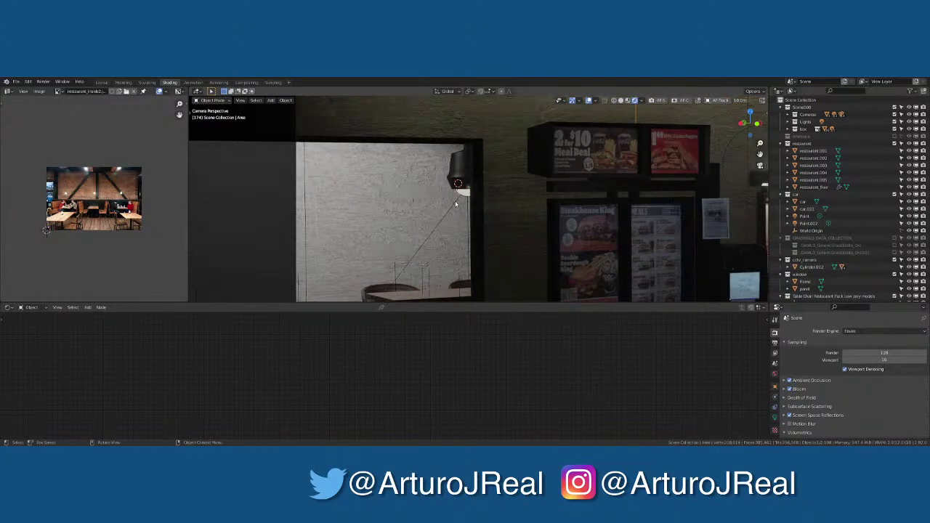
click(468, 202)
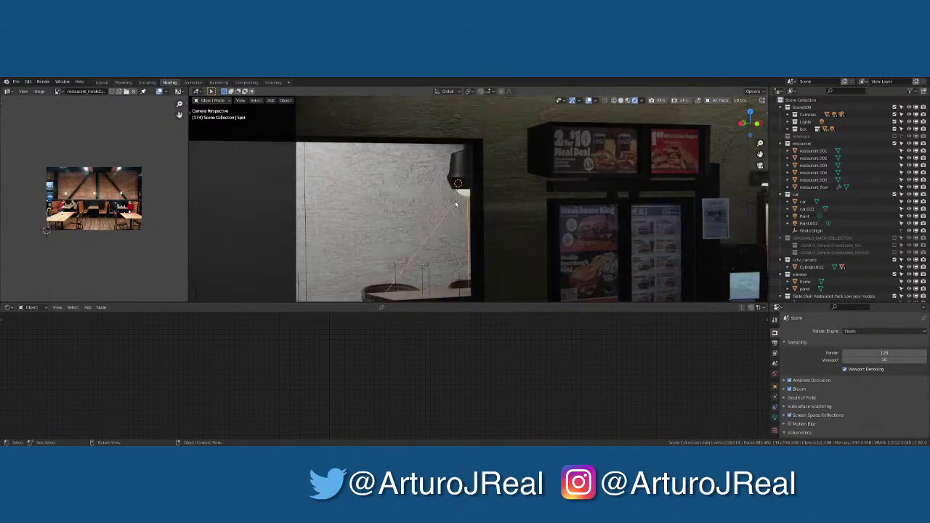
key(g)
key(z)
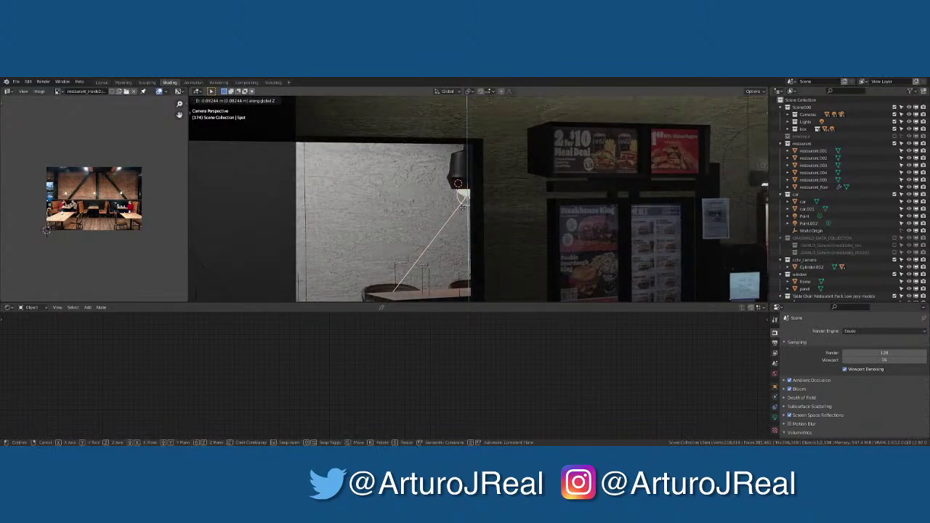
click(464, 206)
scroll(461, 195, up, 4)
mouse_move(461, 195)
middle_down()
mouse_move(391, 274)
mouse_move(453, 210)
middle_up()
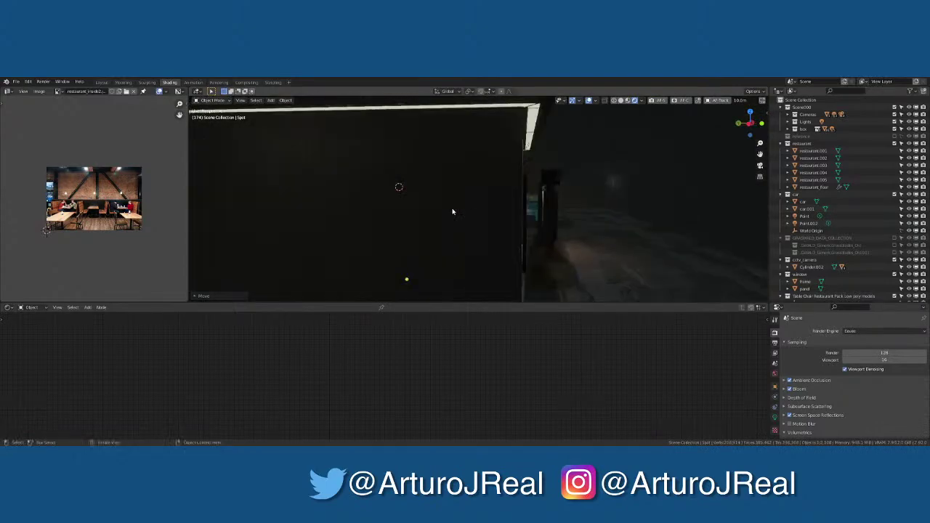
scroll(453, 211, up, 8)
middle_drag(310, 199, 392, 213)
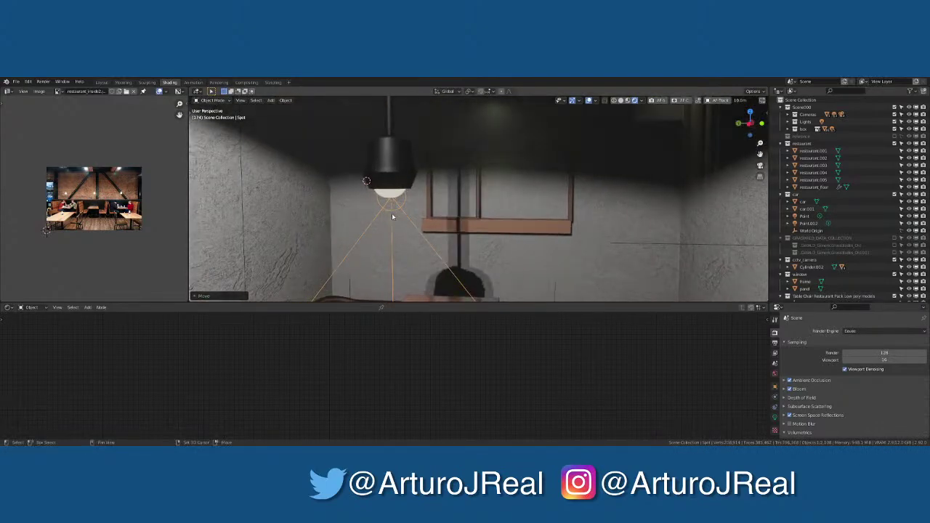
Nudge the spot light along Y and X, checking the result through the camera
key(g)
key(y)
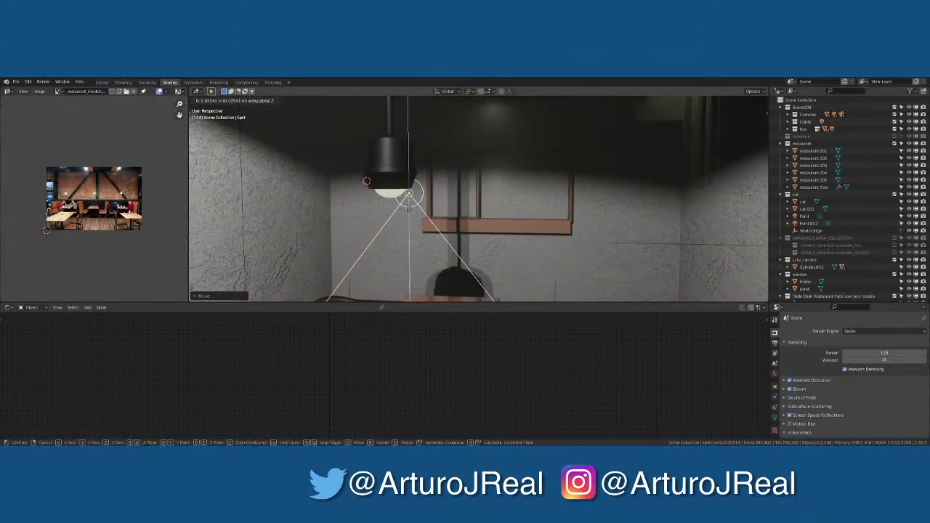
click(420, 214)
key(KP_0)
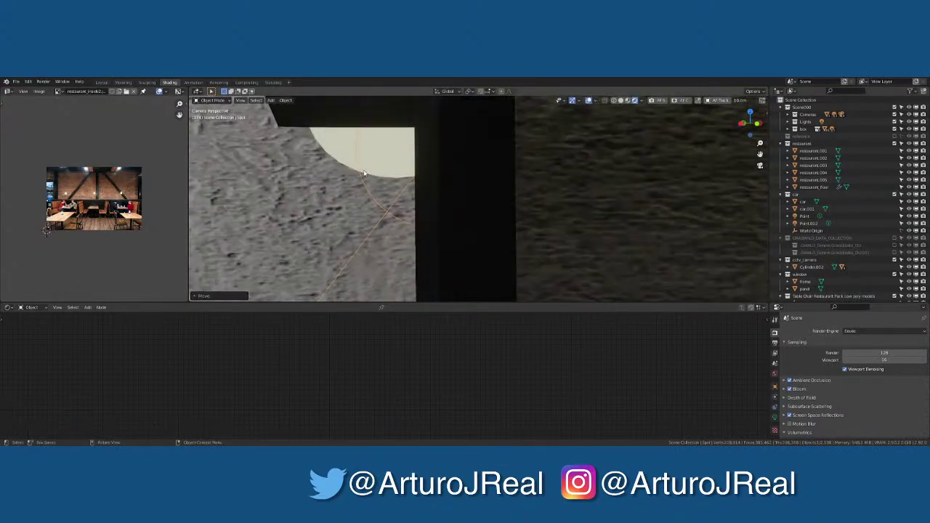
key(g)
key(x)
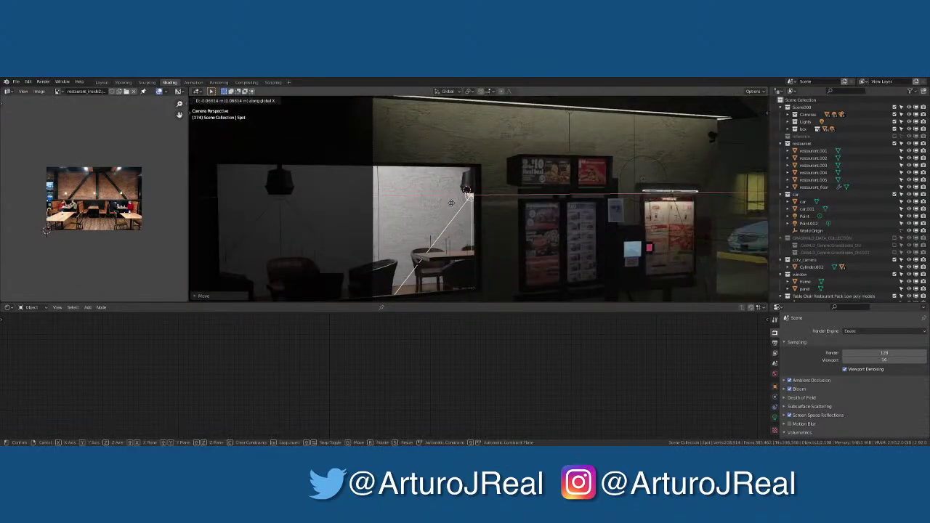
click(467, 196)
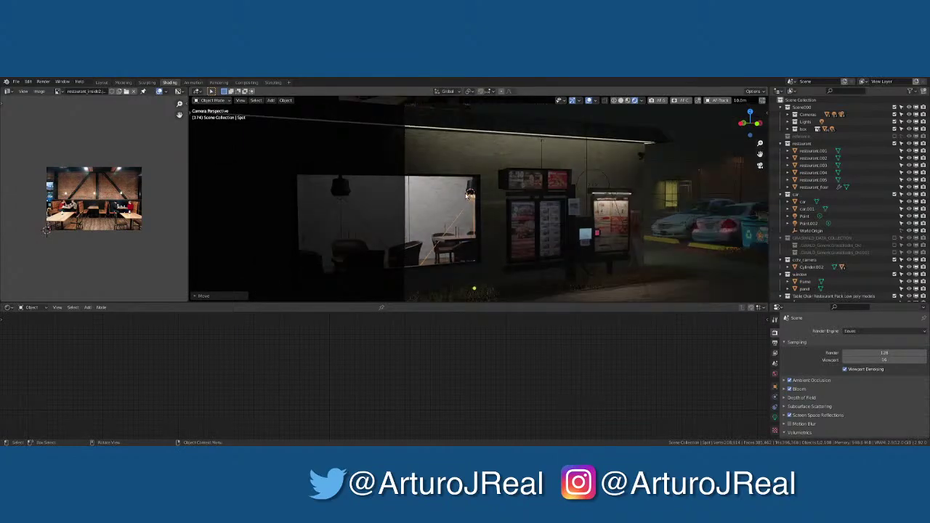
click(630, 200)
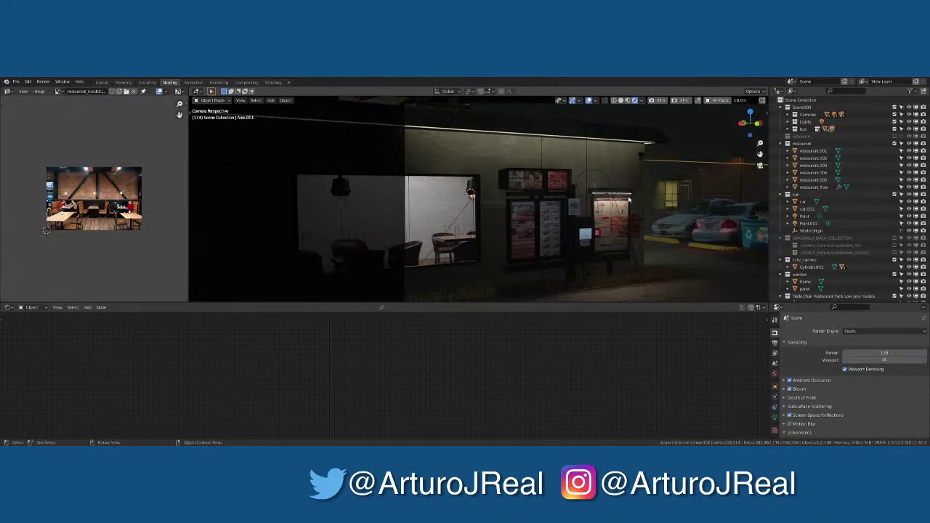
middle_drag(395, 229, 404, 173)
Make a linked duplicate of ceiling spotlight Spot.003 and move it about 2.3 m along X
click(385, 172)
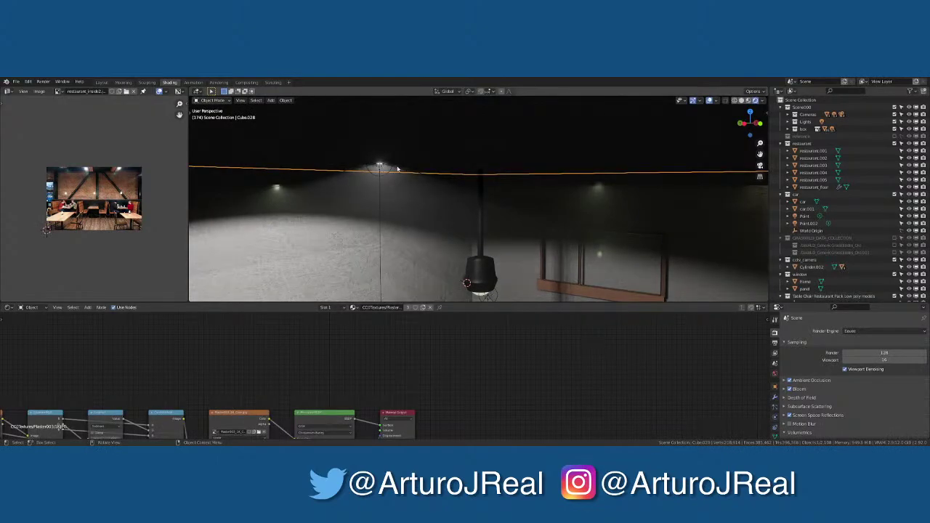
middle_drag(385, 171, 308, 143)
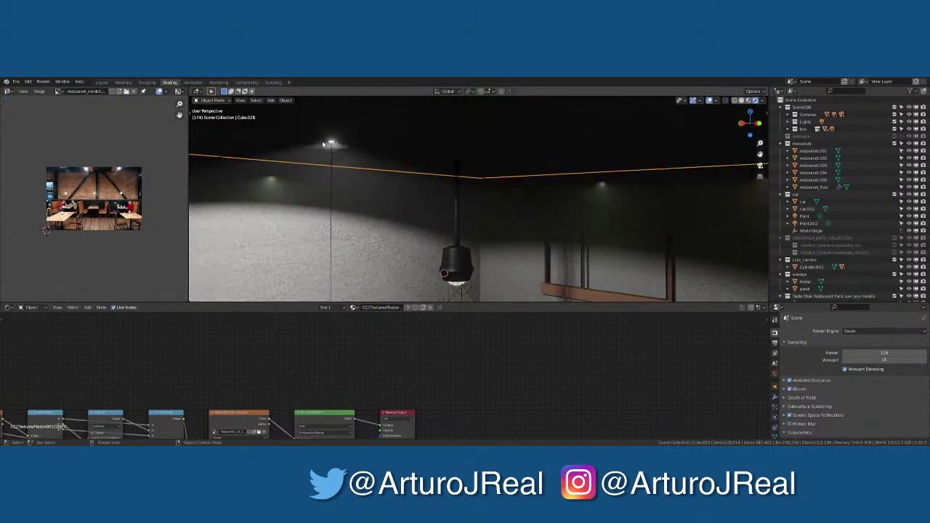
click(328, 144)
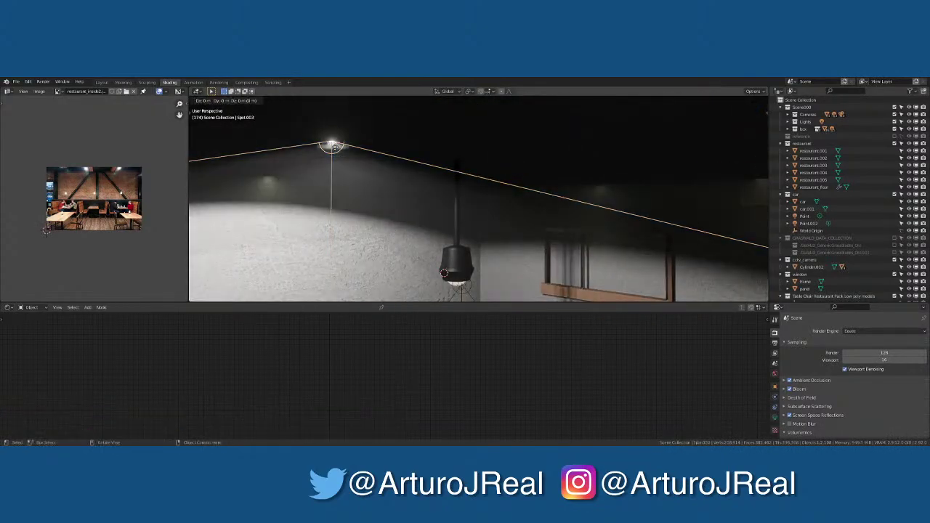
key(alt+d)
key(z)
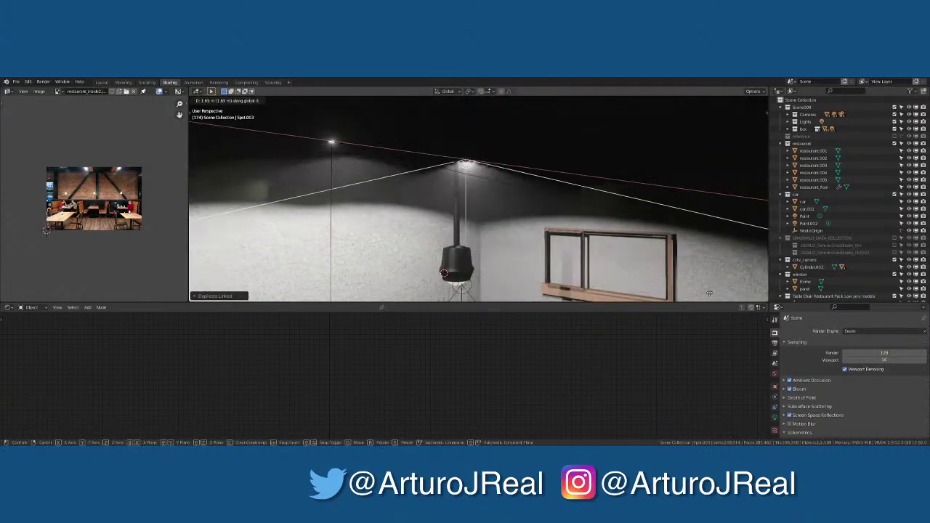
key(x)
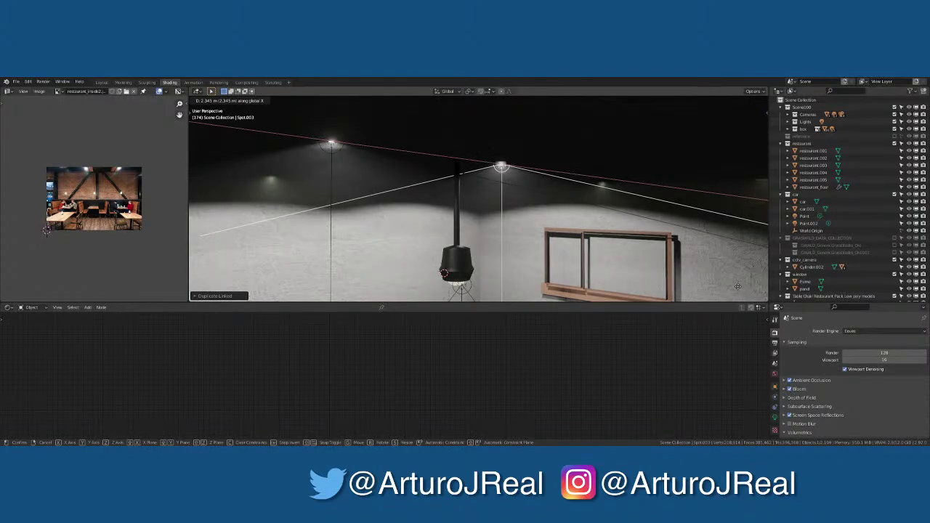
click(738, 285)
Check the lit interior through the scene camera, then orbit around the restaurant's exterior
scroll(530, 279, down, 5)
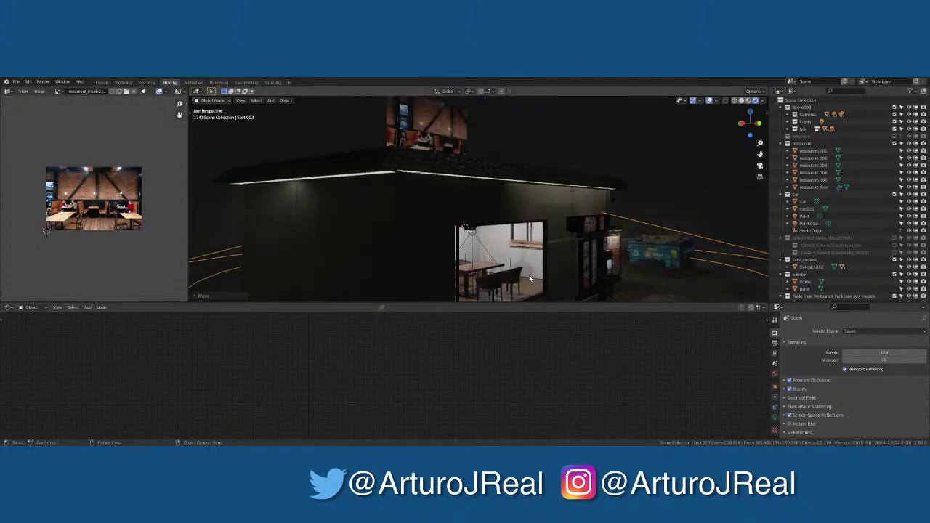
key(KP_0)
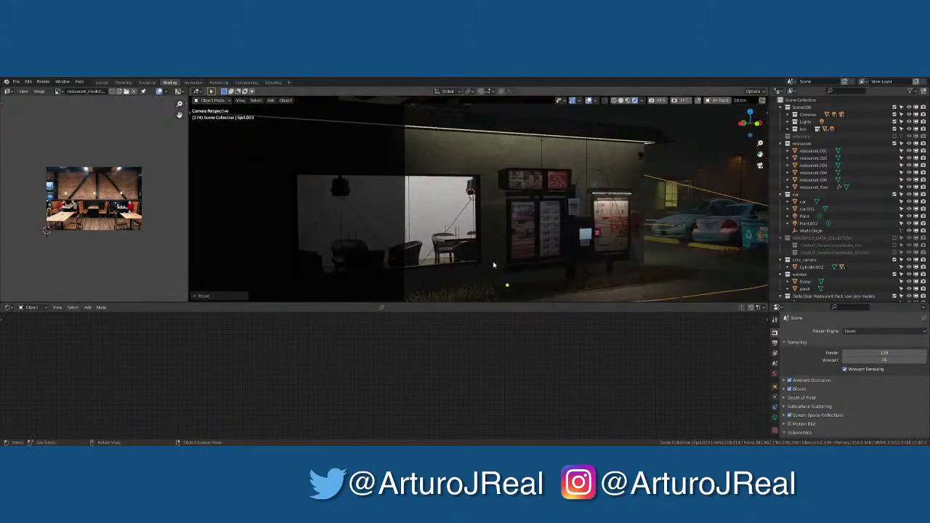
scroll(493, 265, down, 2)
scroll(480, 251, up, 8)
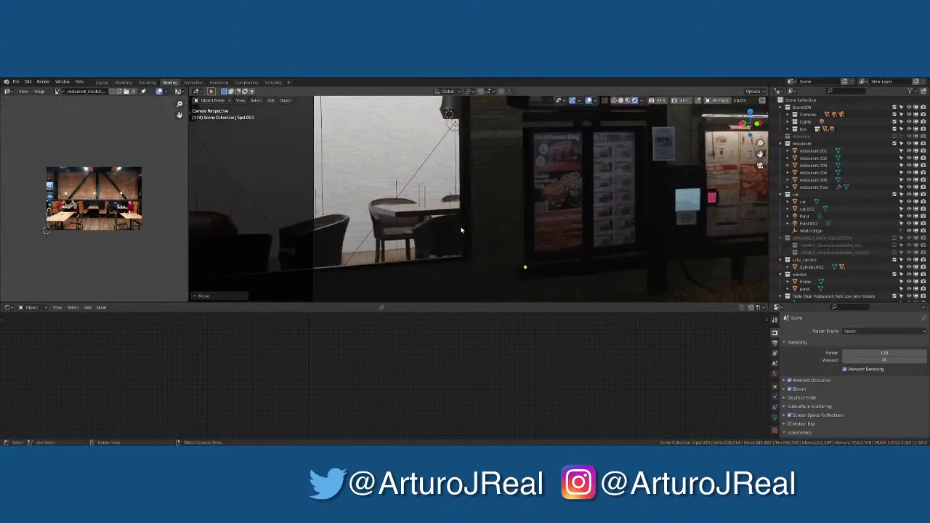
scroll(423, 234, down, 3)
scroll(411, 241, up, 6)
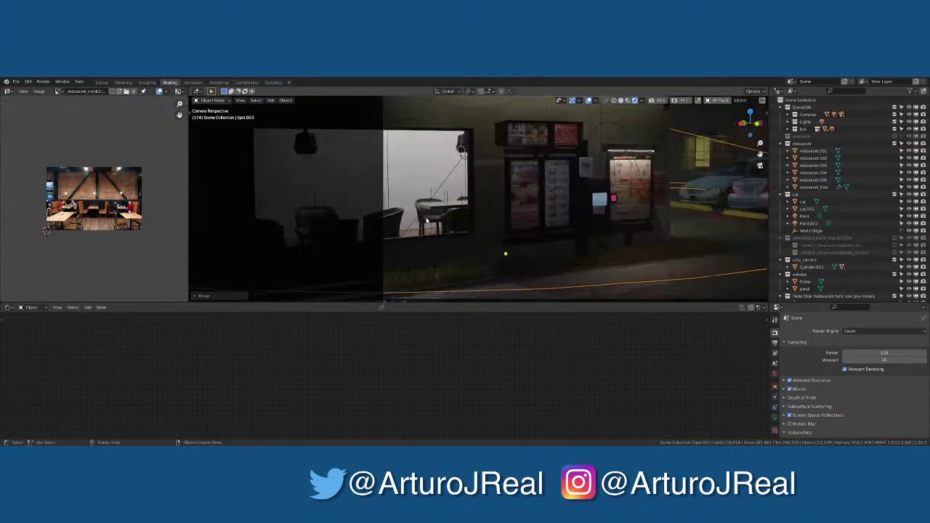
middle_drag(400, 247, 375, 298)
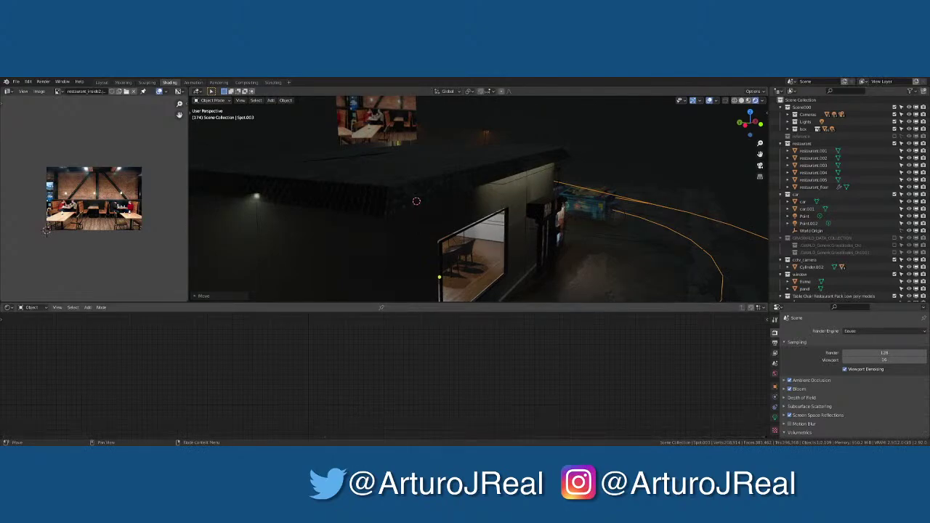
middle_drag(490, 265, 476, 237)
Select the window frame and inspect it from the front and side numpad views
scroll(436, 238, up, 4)
scroll(443, 238, down, 5)
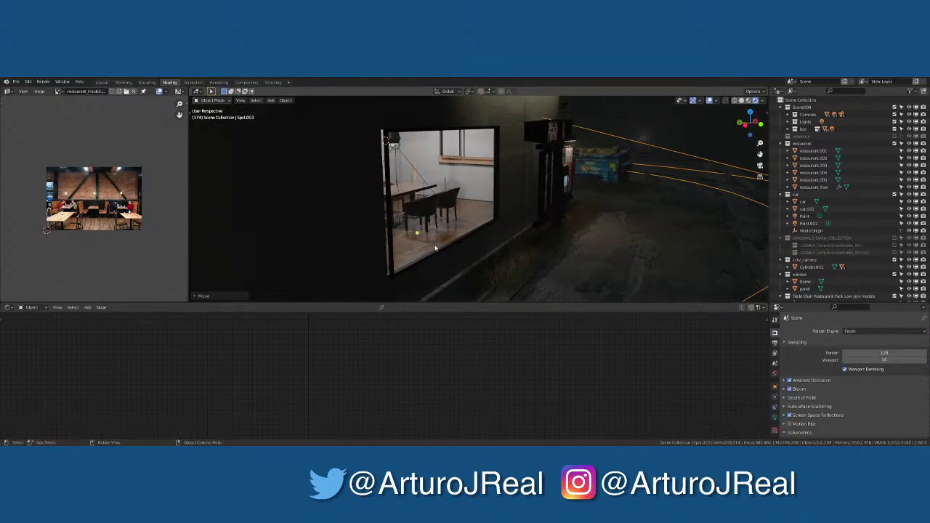
click(436, 249)
key(KP_1)
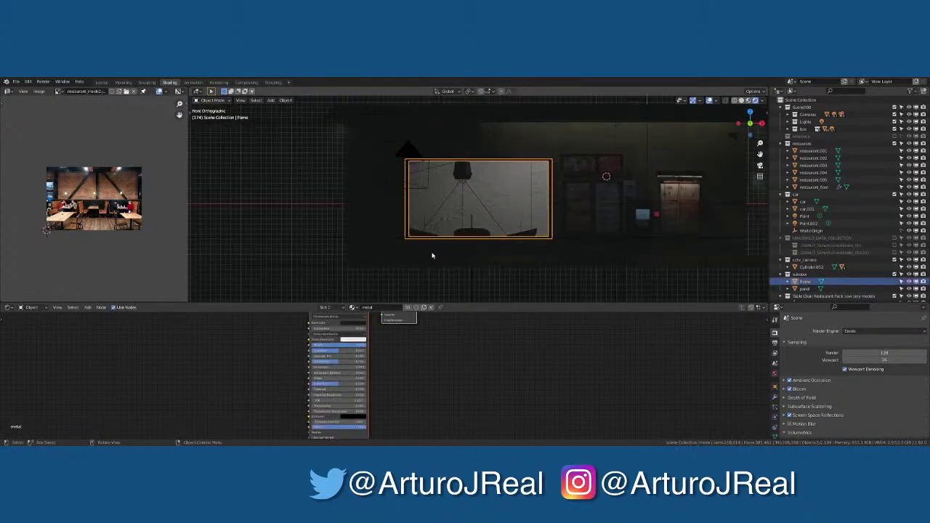
scroll(432, 255, up, 5)
middle_drag(438, 243, 516, 254)
scroll(531, 259, up, 6)
key(KP_3)
scroll(480, 228, down, 5)
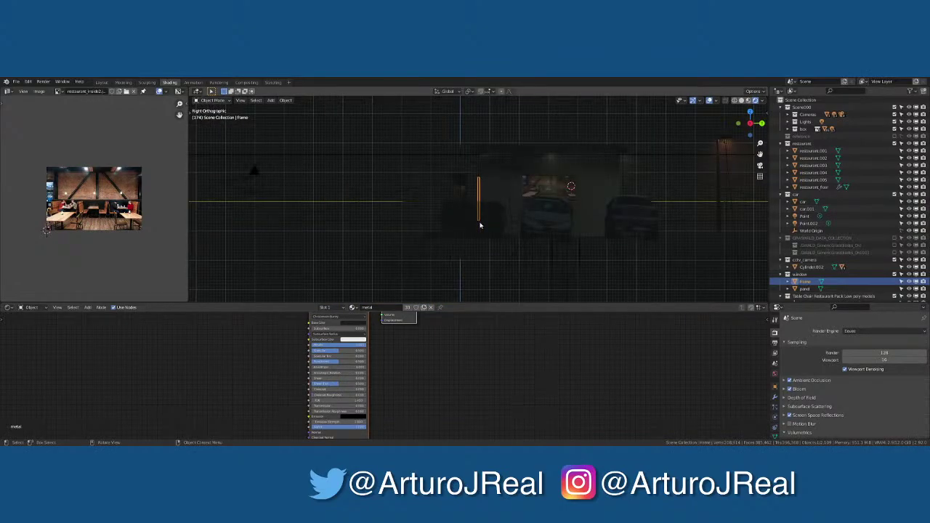
key(F3)
key(Escape)
key(KP_1)
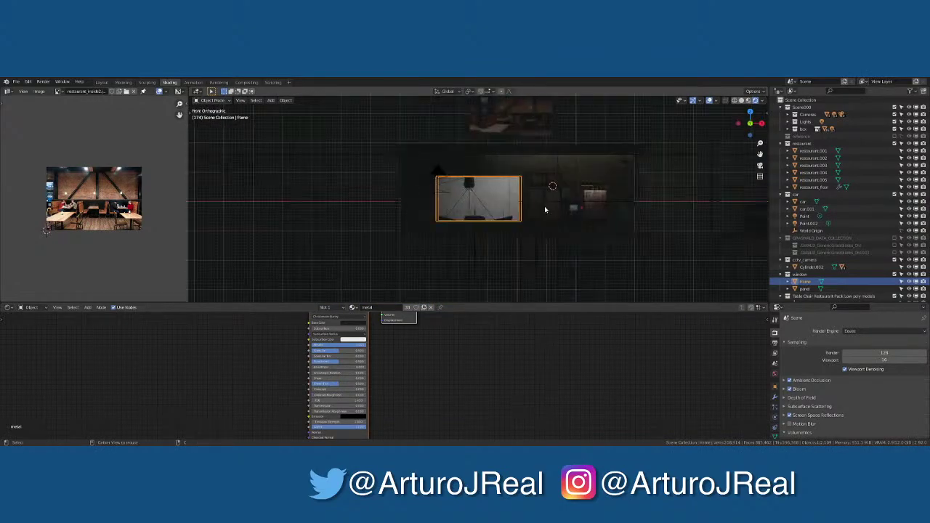
key(ctrl+KP_3)
Slide the window frame slightly along Y into the wall opening
scroll(486, 209, up, 5)
scroll(486, 209, up, 4)
key(g)
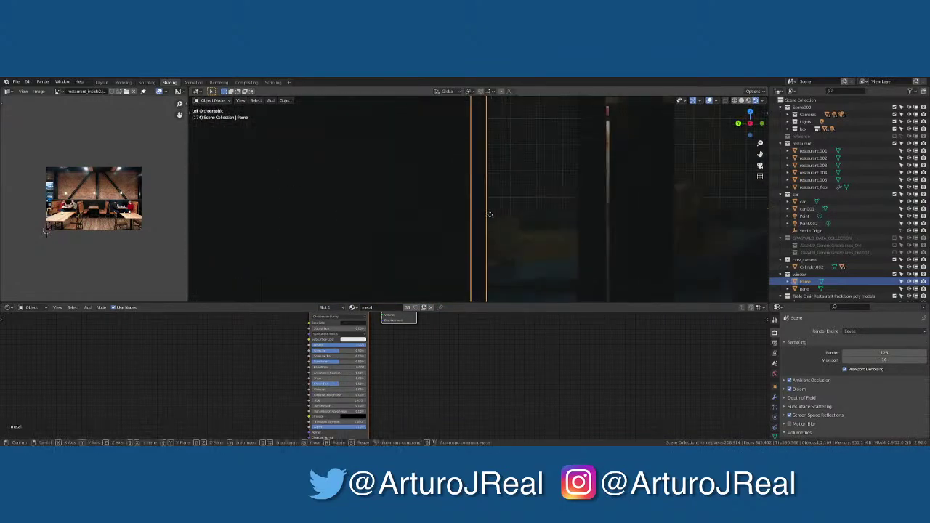
key(y)
click(494, 201)
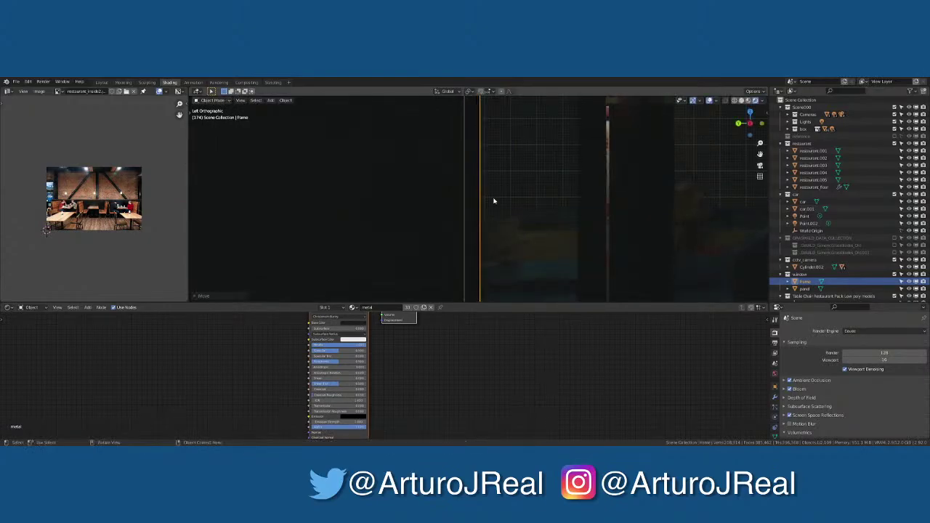
Briefly toggle wireframe shading, centre on the frame, and enter Edit Mode on Cube.013
click(730, 101)
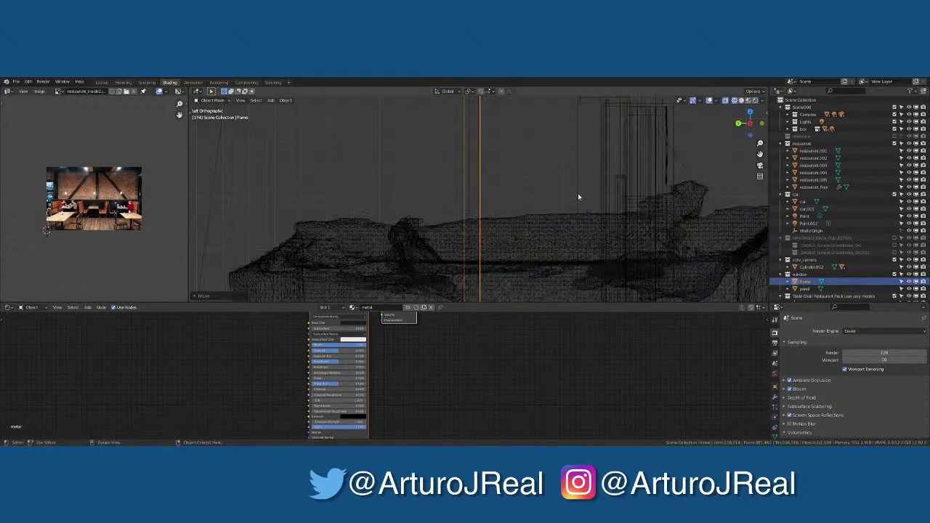
click(735, 101)
mouse_move(494, 190)
middle_down()
mouse_move(518, 181)
mouse_move(523, 211)
mouse_move(505, 183)
mouse_move(462, 222)
mouse_move(373, 217)
mouse_move(498, 168)
mouse_move(475, 148)
mouse_move(523, 191)
middle_up()
key(KP_Decimal)
key(Tab)
key(alt+q)
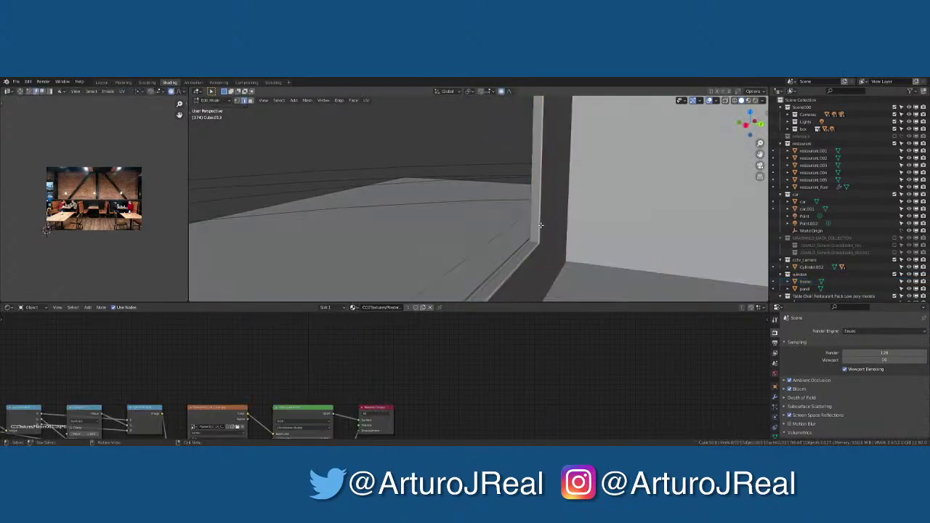
Select the Cube.013 wall piece and inspect its mesh in Edit Mode from several angles
key(Tab)
middle_drag(542, 228, 370, 201)
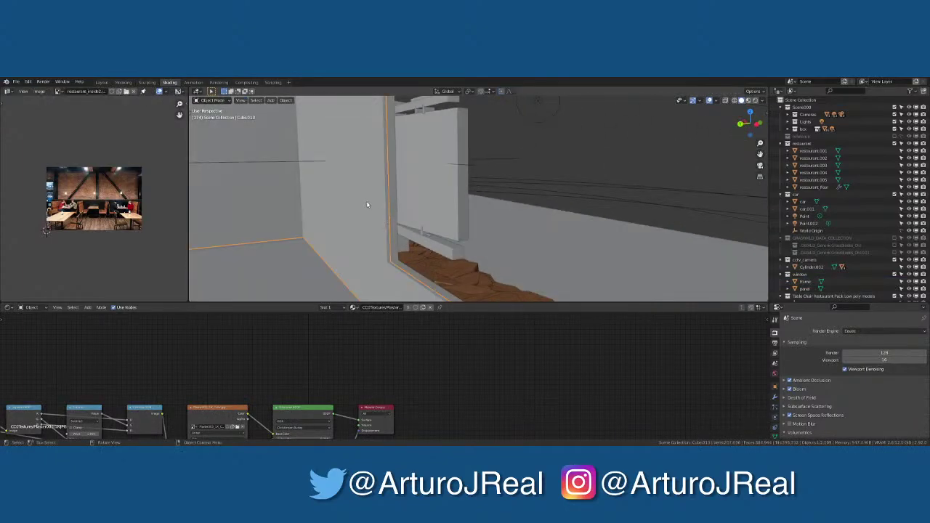
click(367, 205)
click(375, 259)
middle_drag(376, 258, 511, 258)
key(Tab)
scroll(589, 249, up, 6)
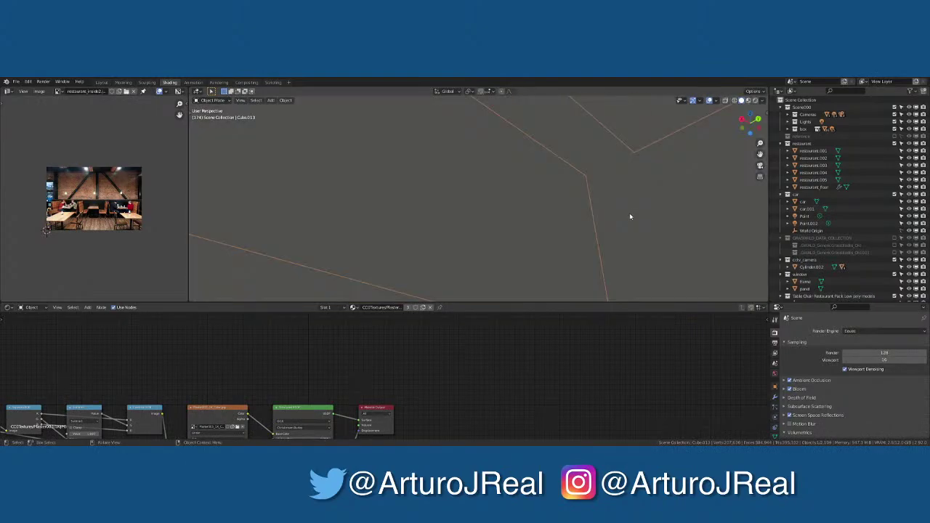
middle_drag(589, 250, 631, 161)
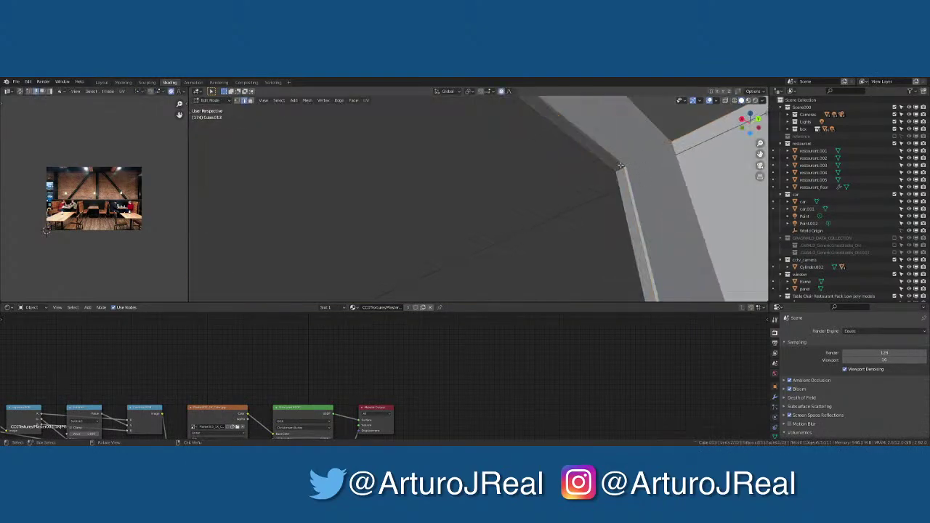
scroll(626, 189, down, 8)
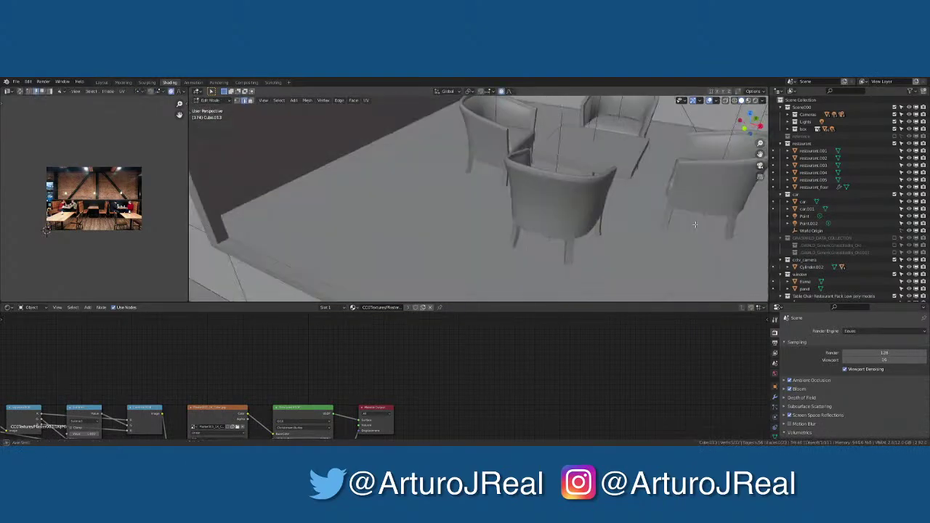
middle_drag(639, 232, 346, 172)
key(Tab)
Edit the window frame mesh and select the inner edge loop of its opening
click(351, 165)
key(Tab)
scroll(339, 177, up, 4)
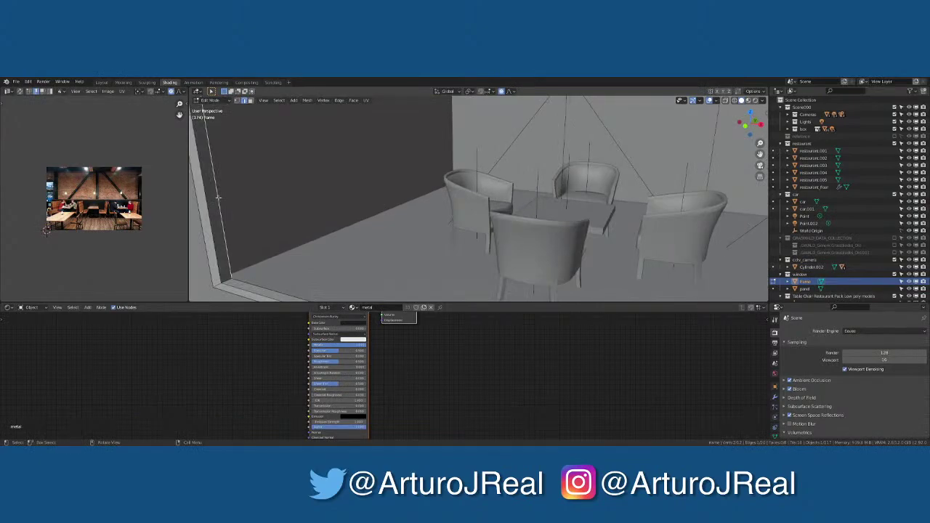
scroll(402, 210, down, 5)
middle_drag(612, 220, 601, 208)
alt+click(597, 203)
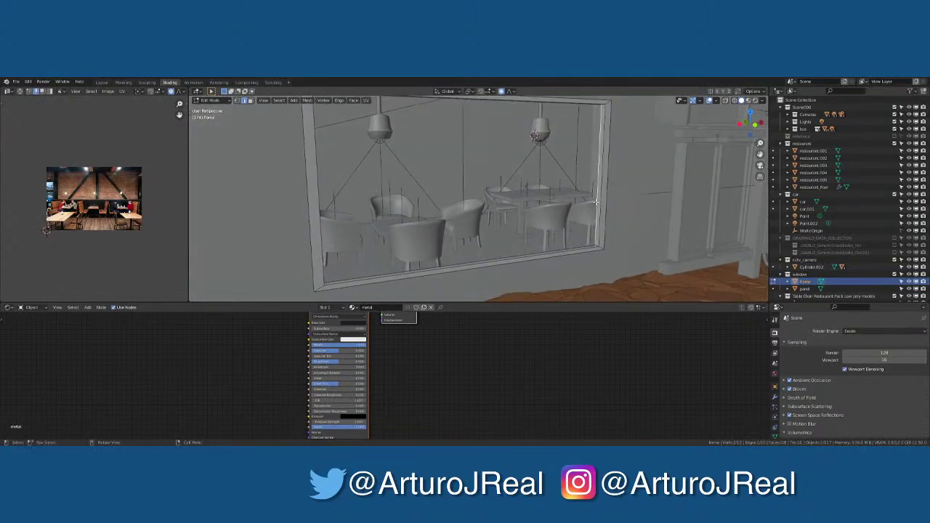
Fill the frame's opening with a face and separate it into its own object
key(f)
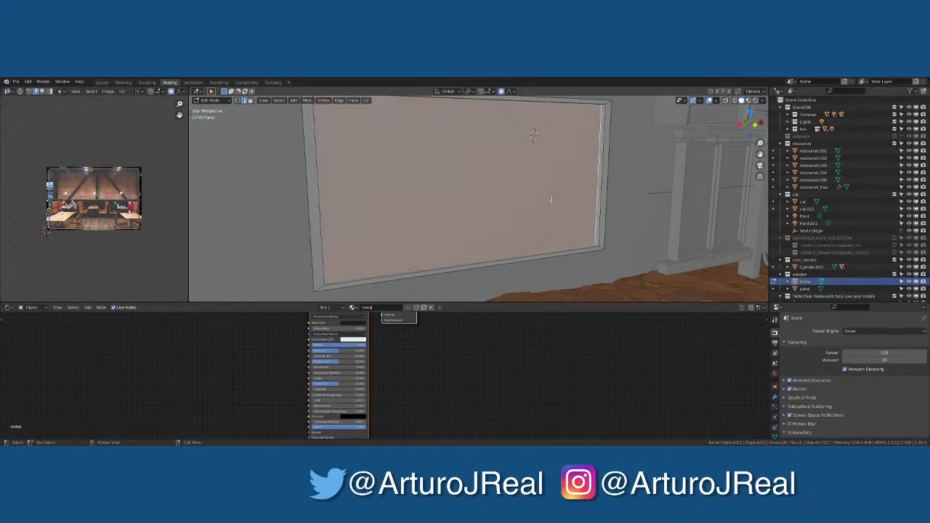
key(p)
click(551, 200)
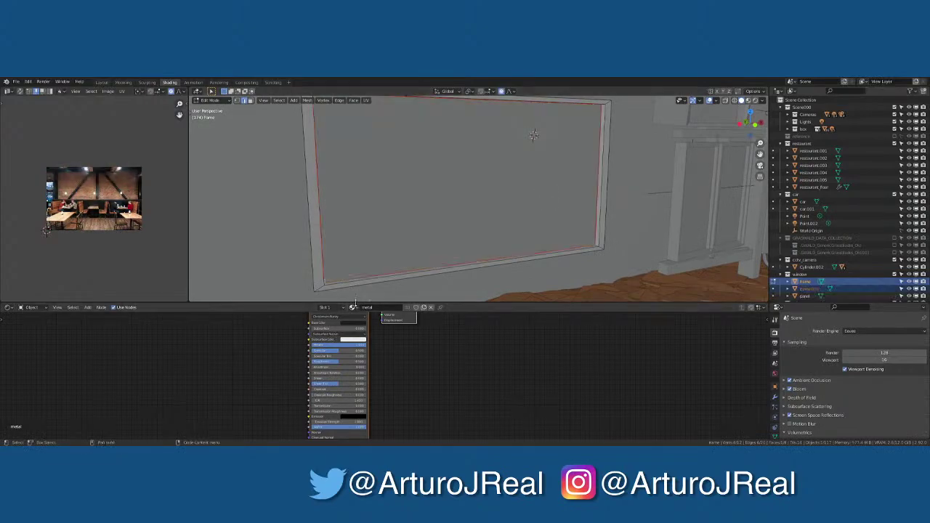
click(353, 307)
click(393, 351)
key(Tab)
Assign the Glass material to the separated pane frame.001
click(425, 213)
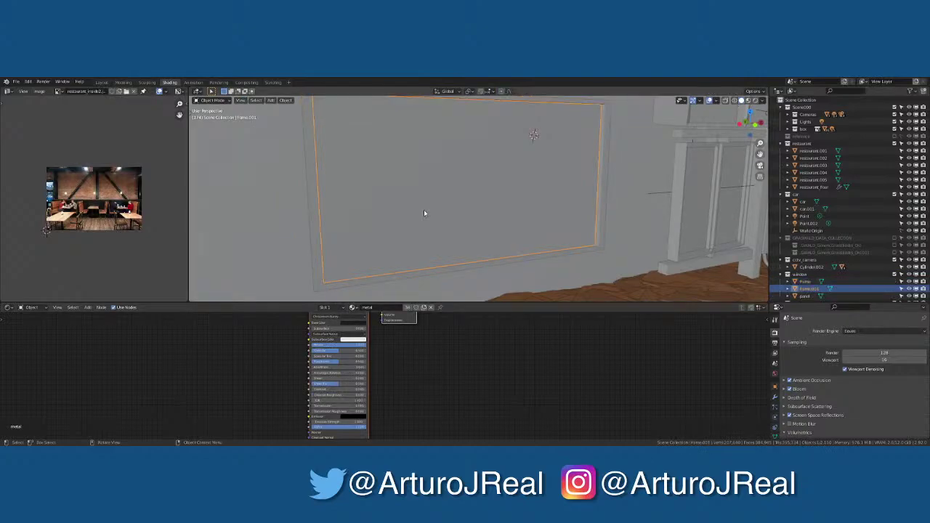
click(353, 306)
click(393, 352)
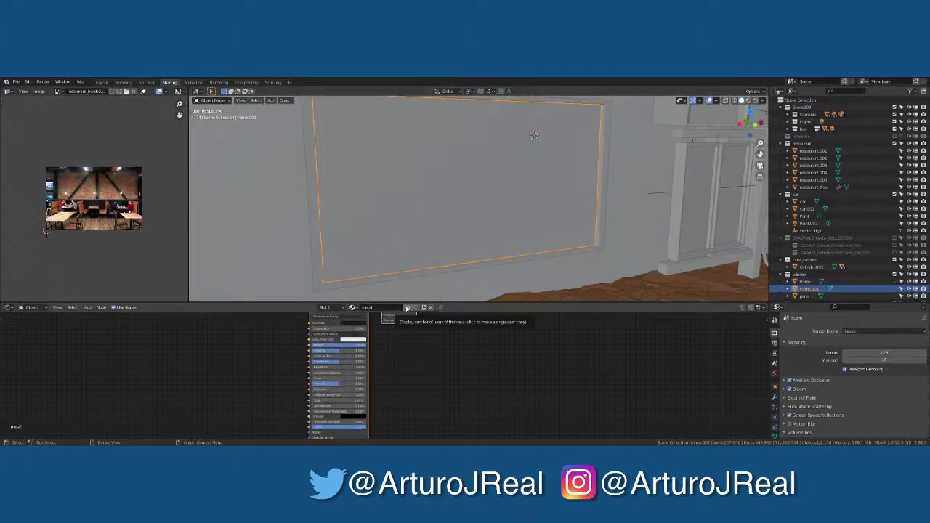
click(407, 307)
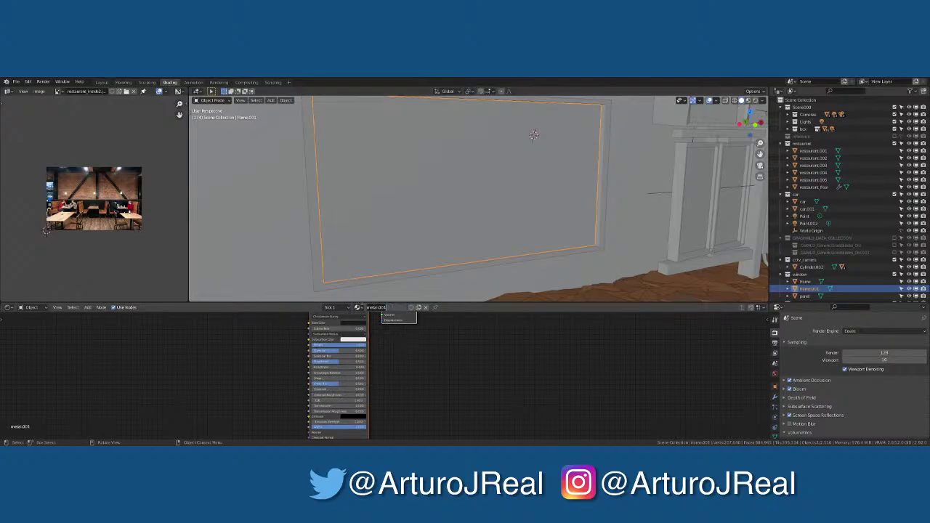
click(357, 307)
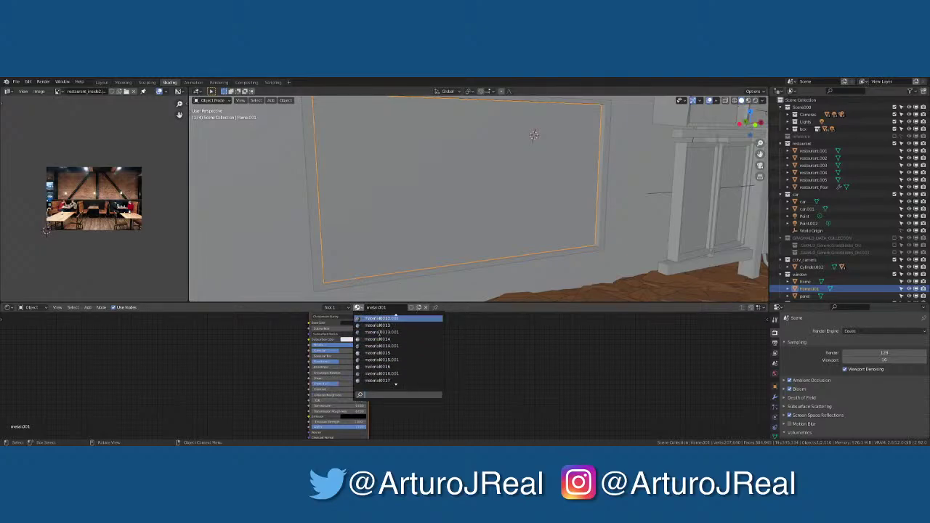
scroll(379, 333, up, 5)
scroll(381, 332, up, 10)
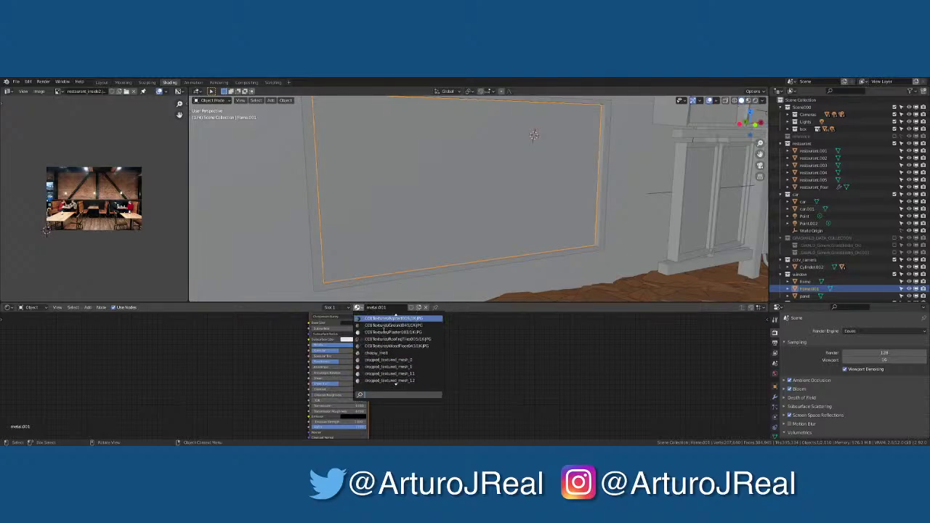
click(393, 372)
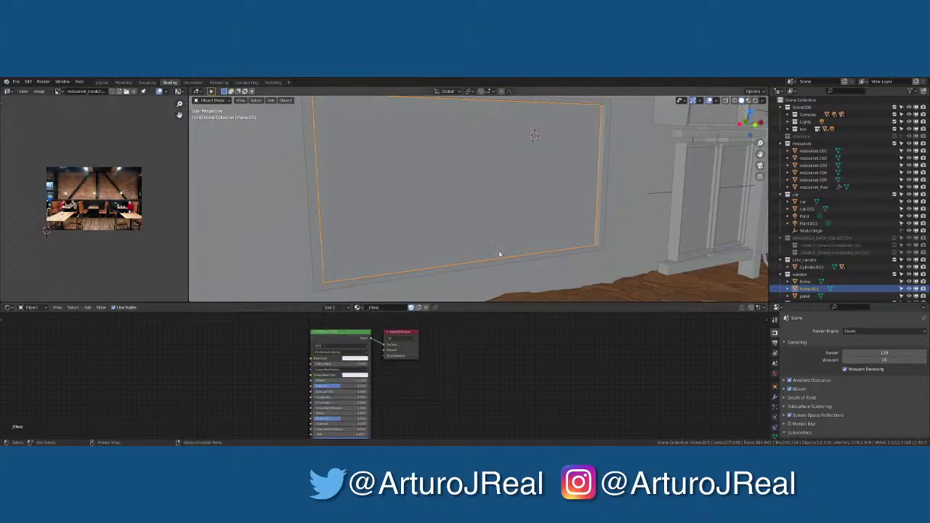
Add a Solidify modifier to the glass pane frame.001 to give it thickness
click(481, 175)
click(516, 162)
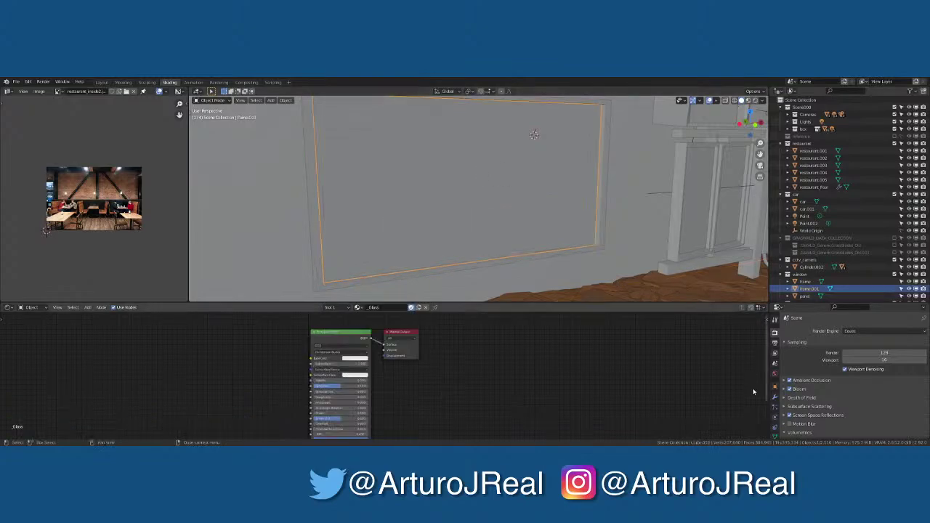
click(775, 397)
click(841, 331)
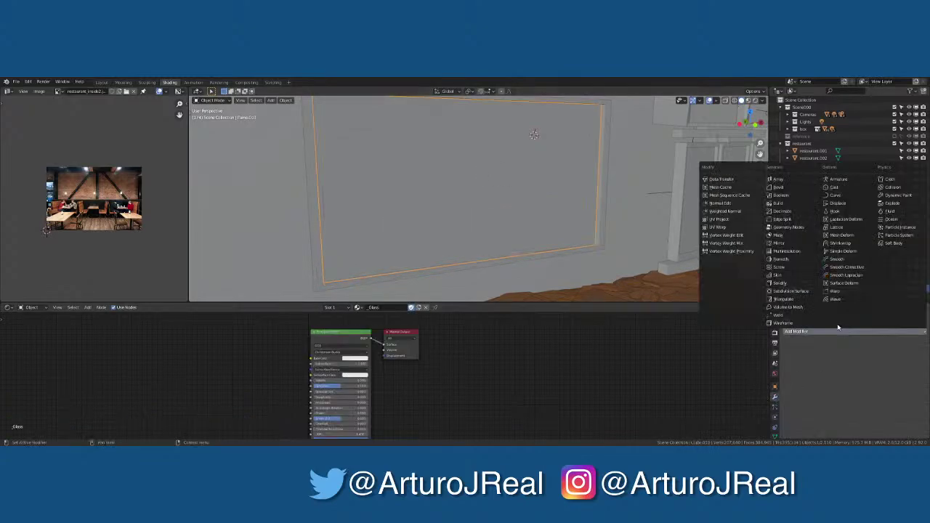
click(791, 284)
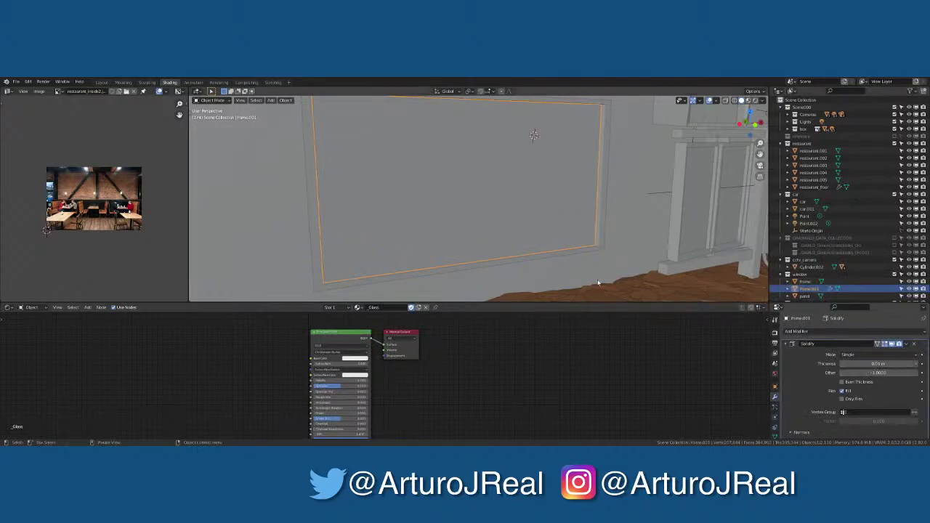
click(530, 230)
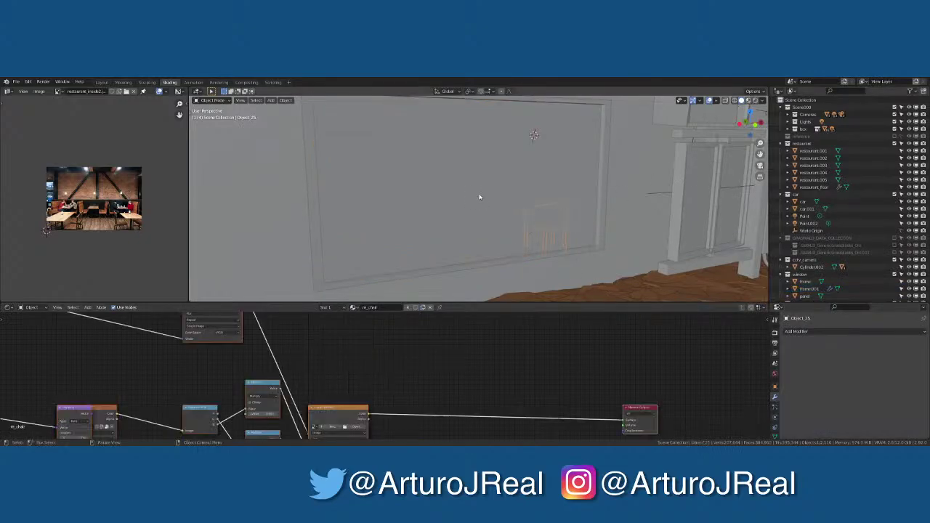
Save the blend file and switch the viewport to Rendered shading
key(ctrl+s)
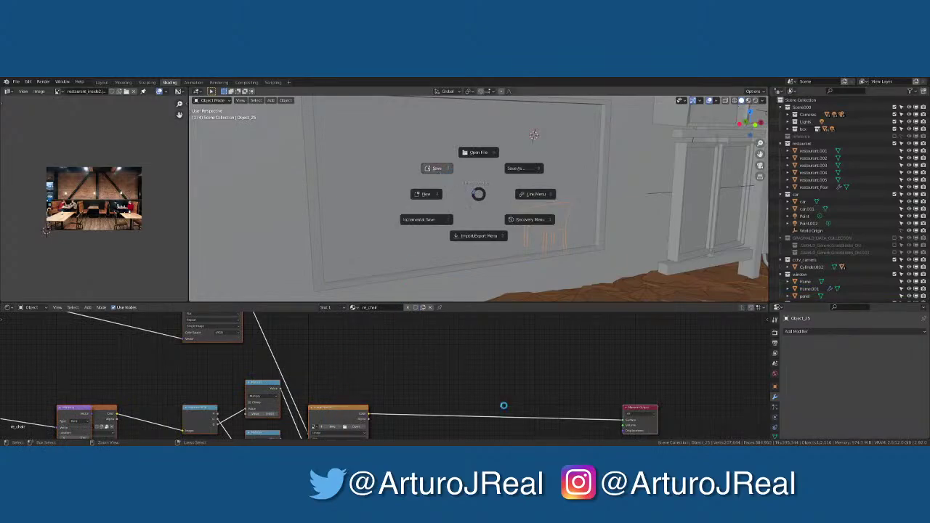
click(515, 404)
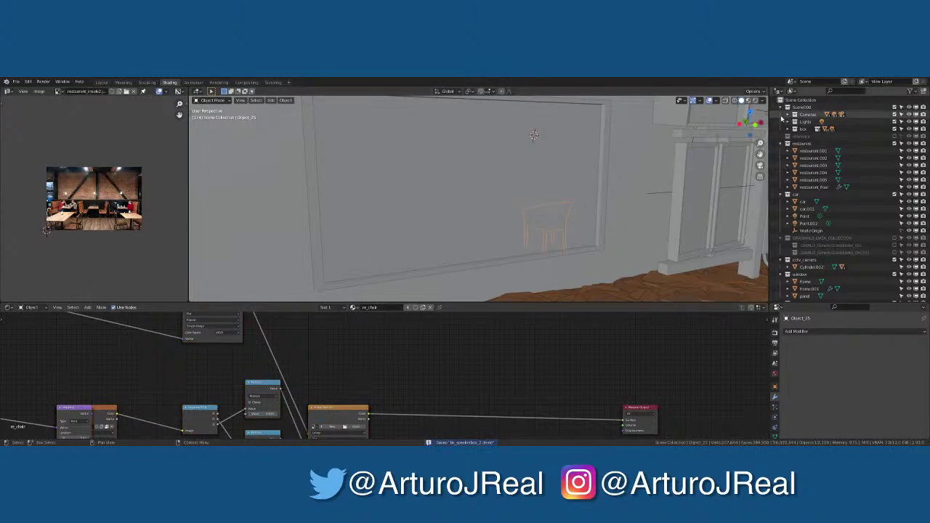
click(761, 102)
click(757, 101)
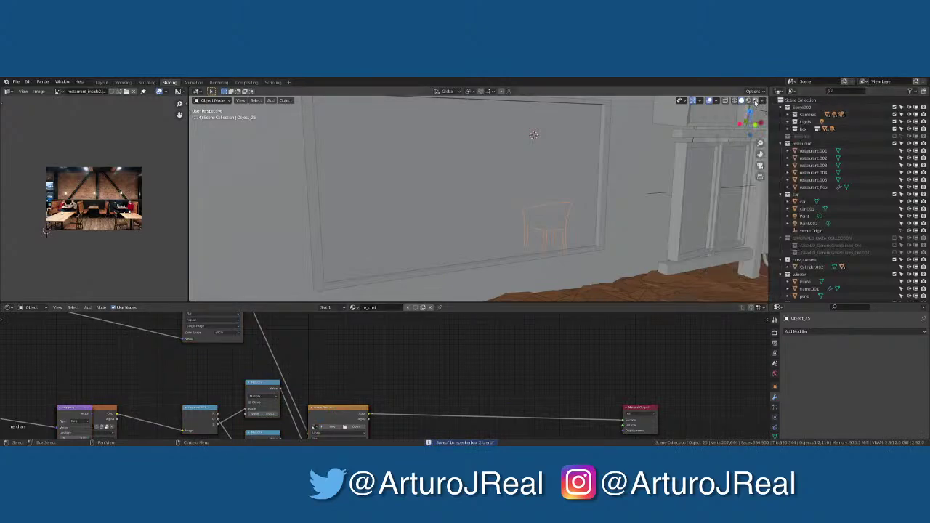
click(756, 102)
Through the scene camera, raise the overhead panel along Z
middle_drag(696, 138, 631, 194)
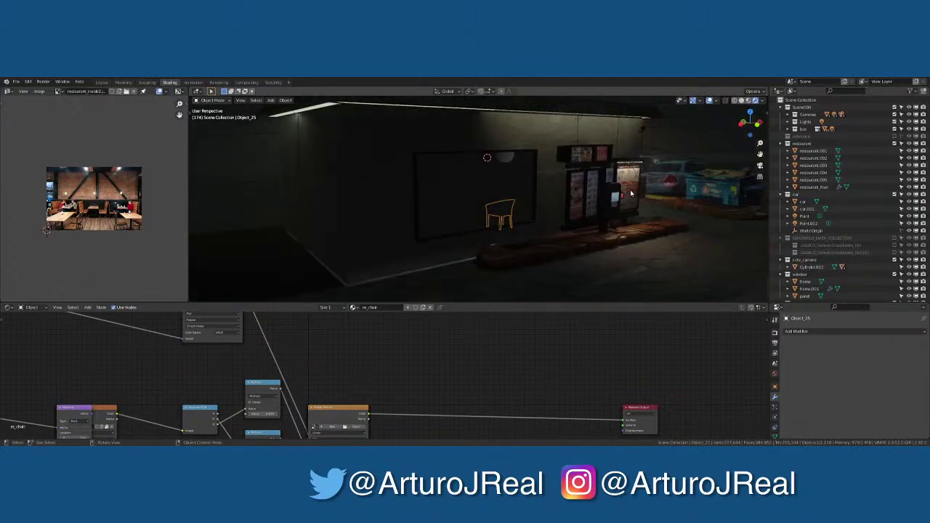
key(KP_0)
scroll(578, 184, down, 6)
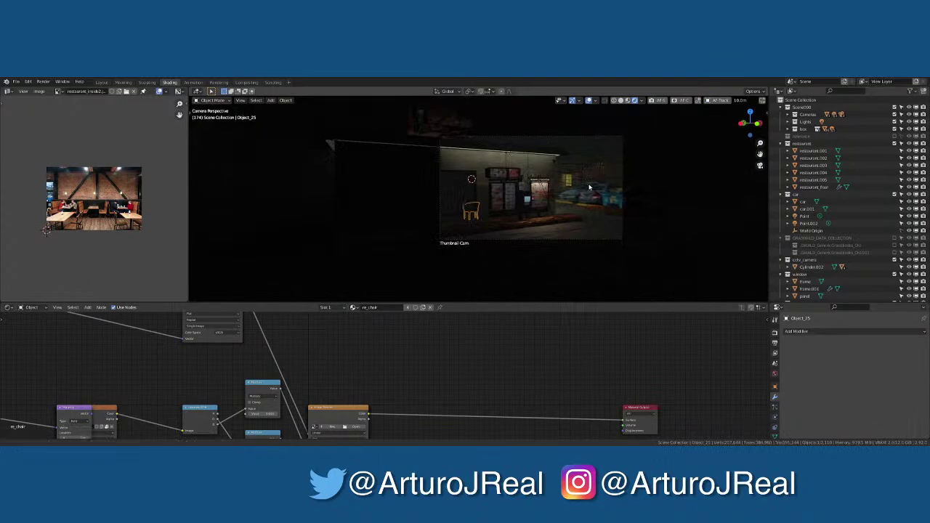
shift+middle_drag(590, 188, 586, 212)
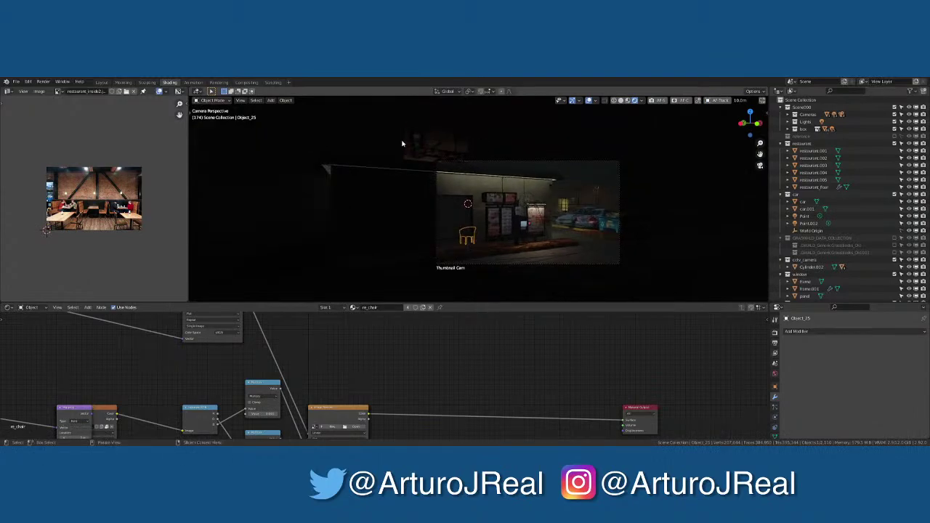
click(419, 144)
key(g)
key(z)
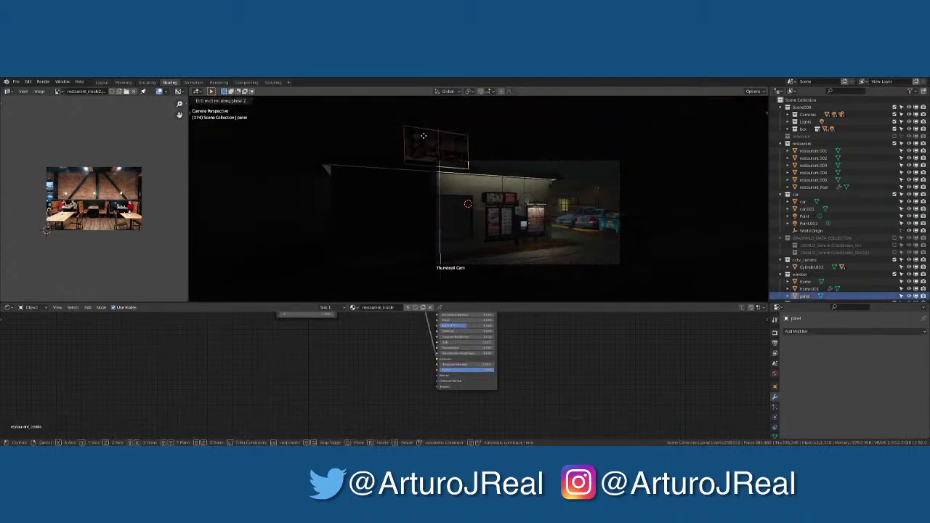
click(427, 128)
scroll(540, 207, up, 5)
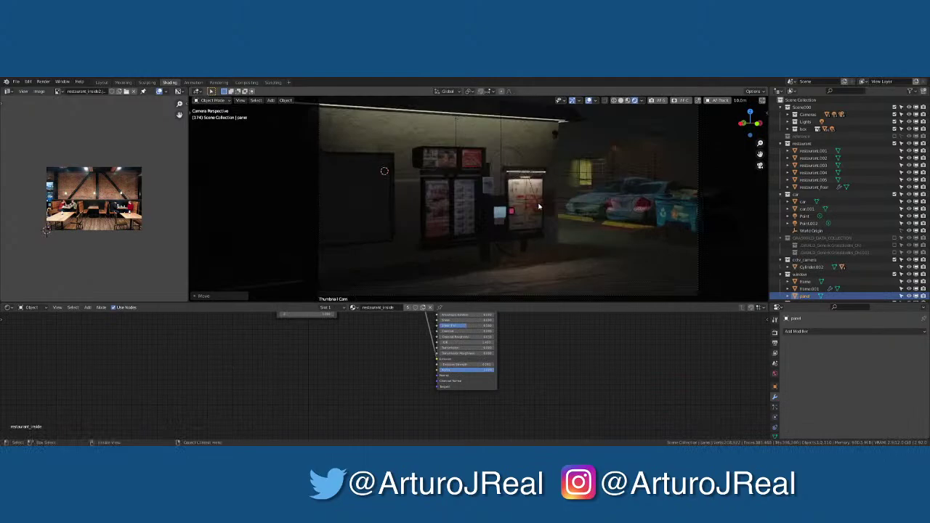
In the Layout workspace's camera view, set the Render Engine to Cycles
click(102, 82)
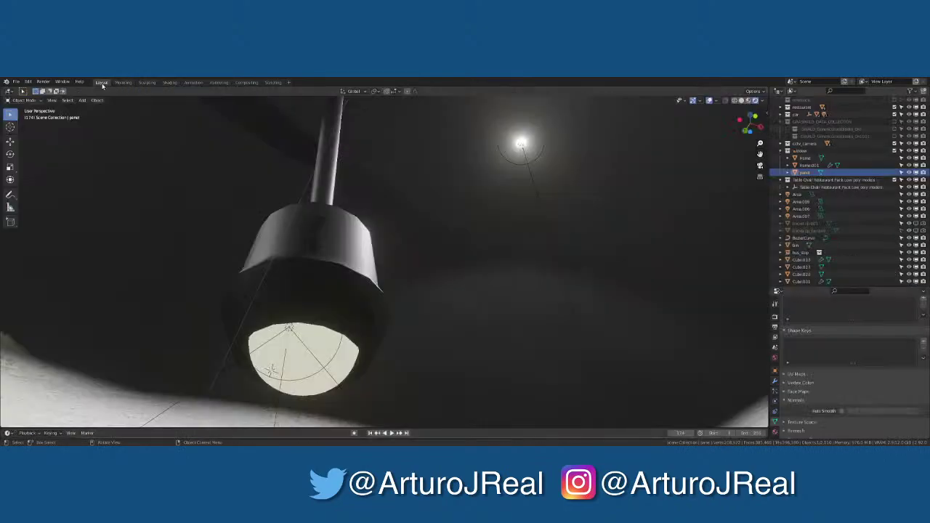
key(KP_0)
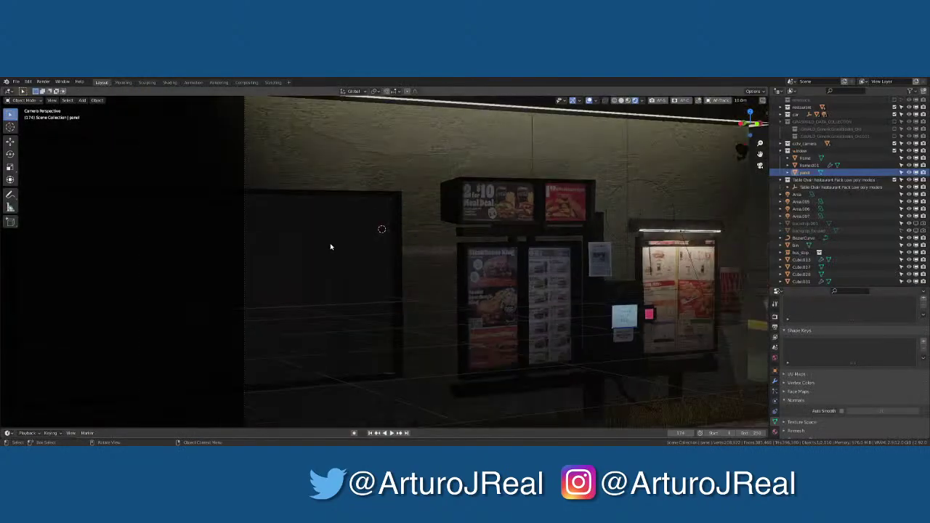
shift+middle_drag(411, 269, 379, 271)
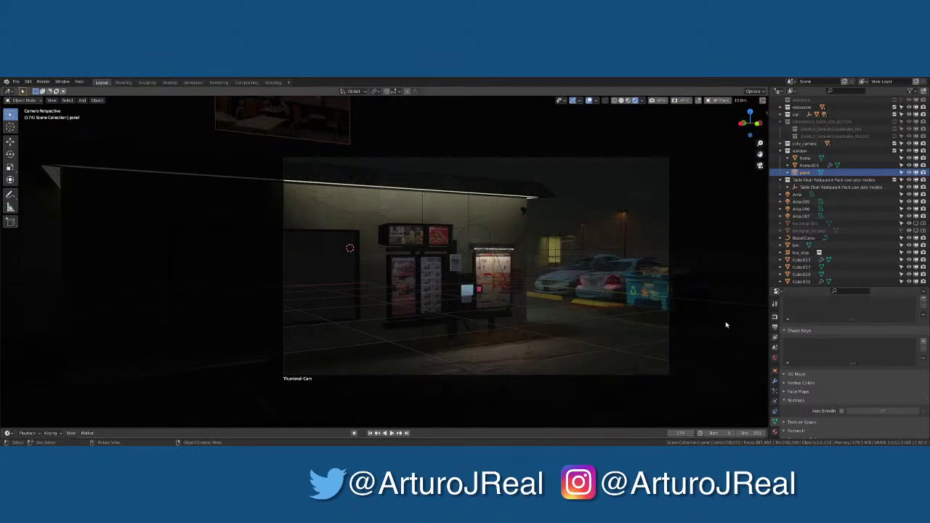
click(774, 319)
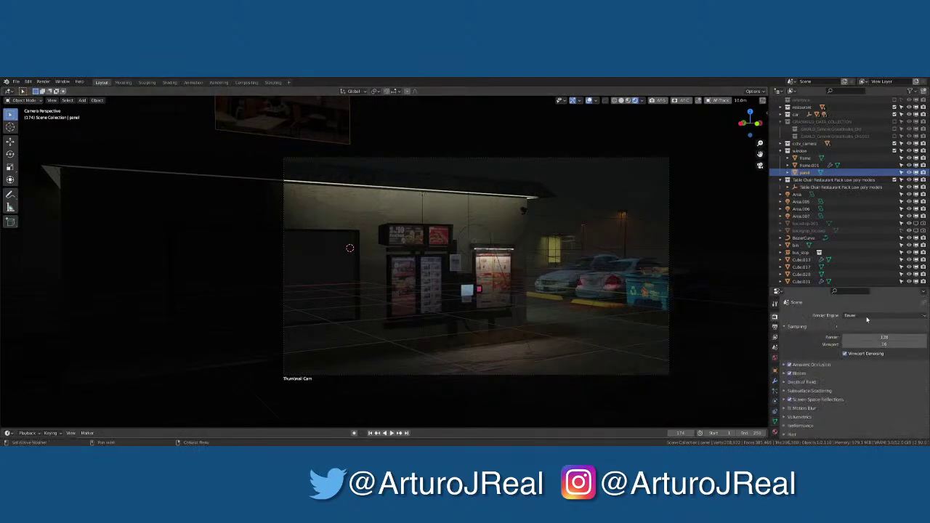
click(867, 317)
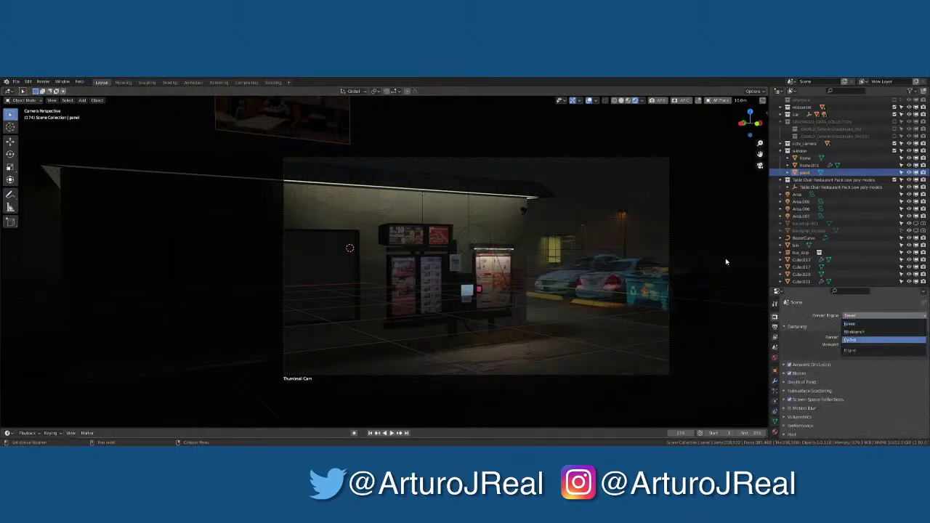
key(Return)
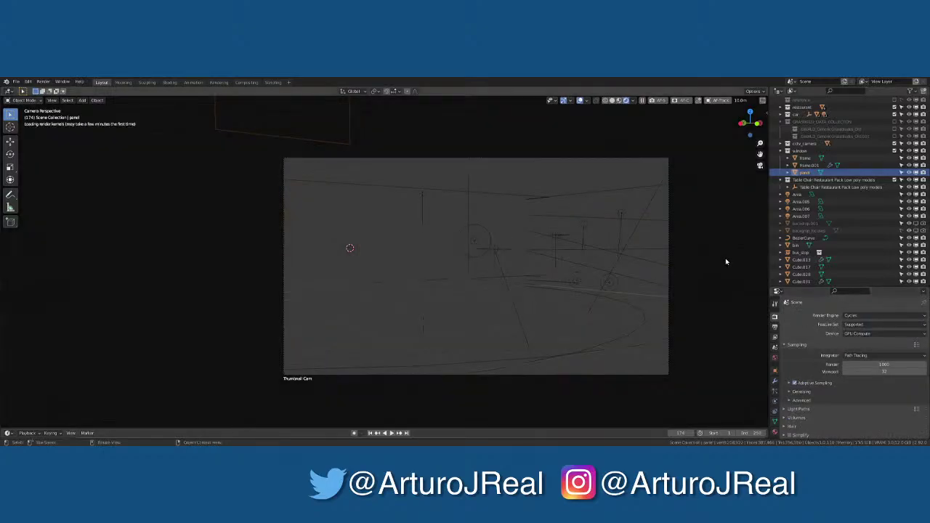